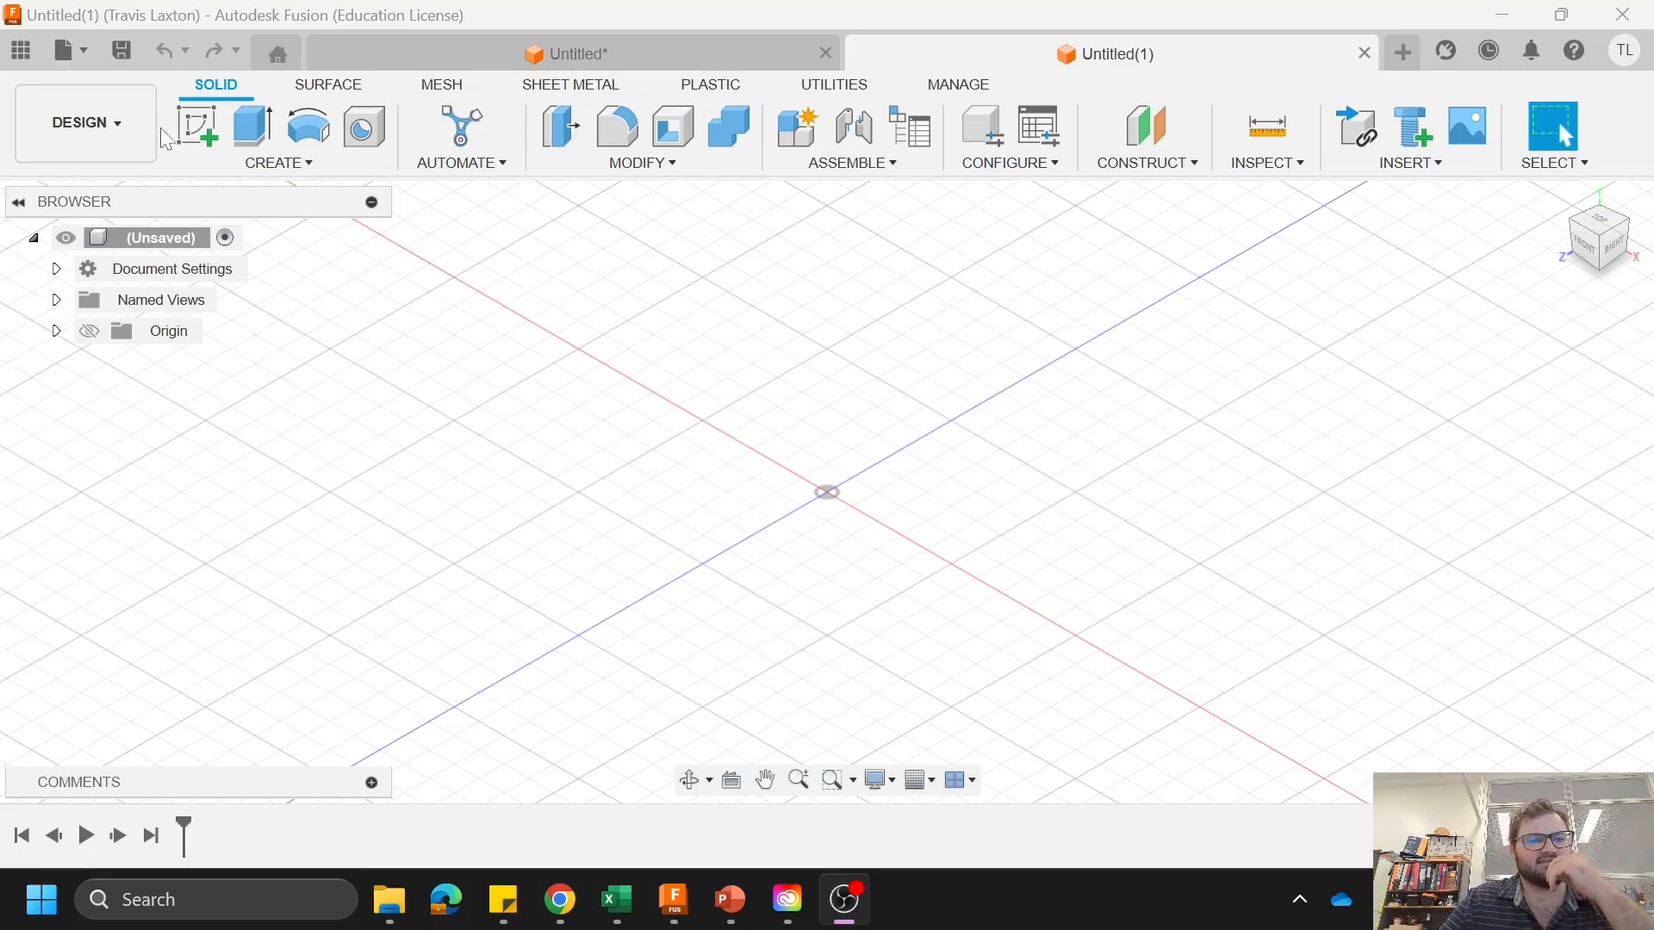
Step: Start a sketch on the horizontal ground plane and draw a 60 mm diameter circle centred on the origin
{"action": "left_click", "coordinate": [196, 128]}
{"action": "left_click", "coordinate": [842, 568]}
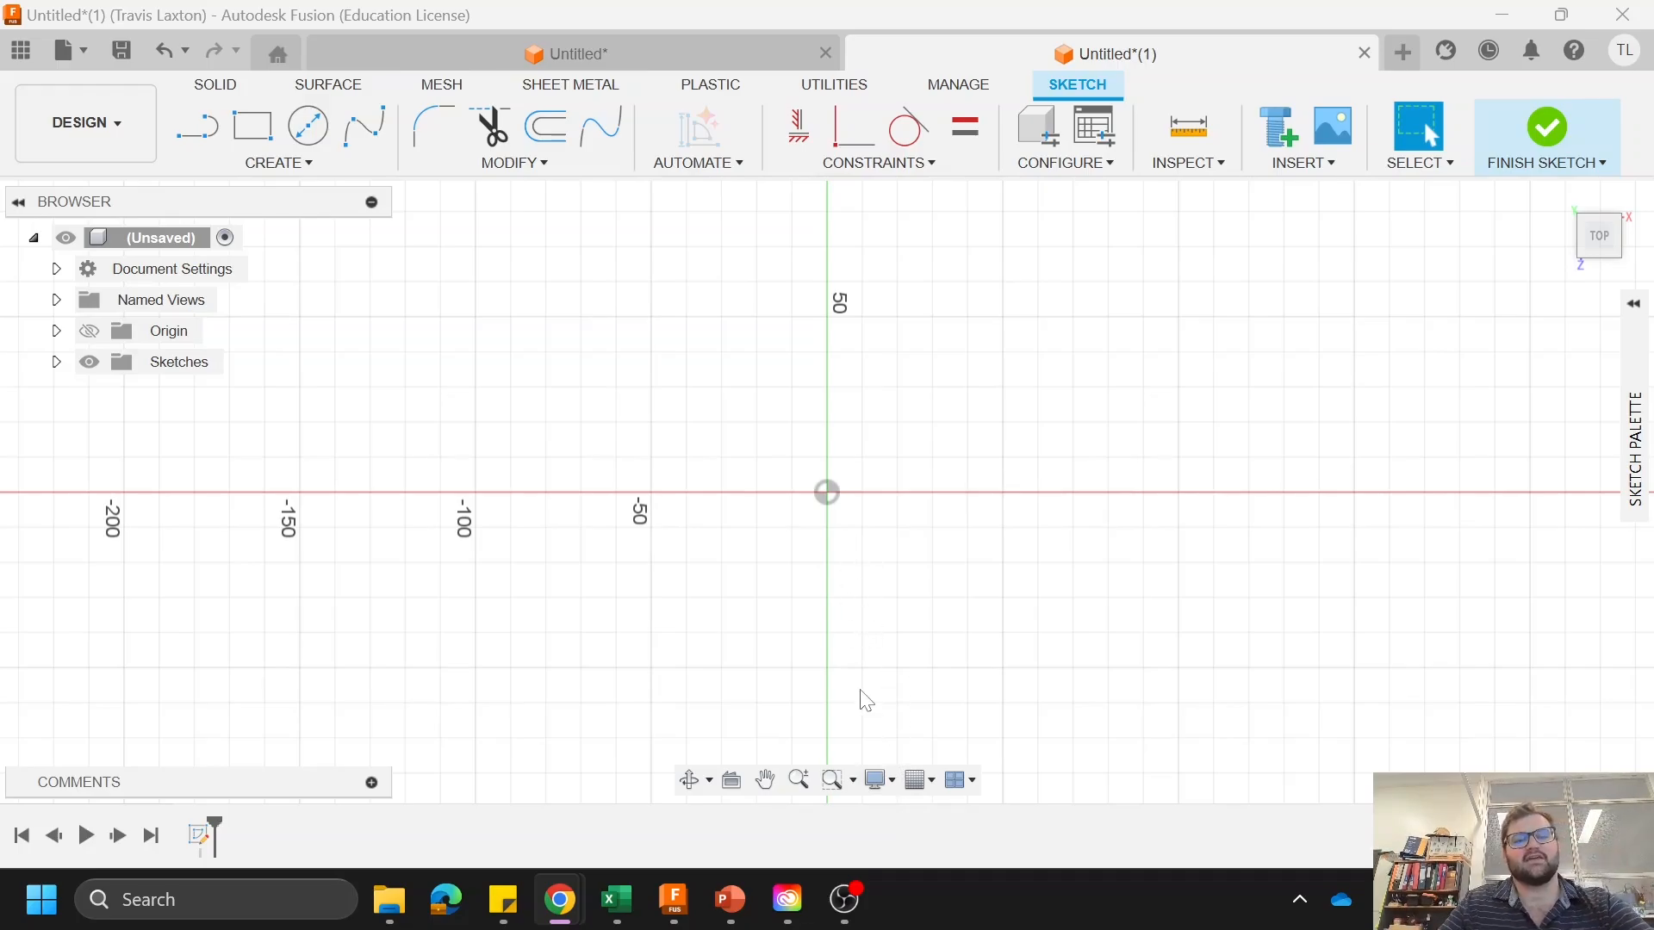
{"action": "left_click", "coordinate": [309, 126]}
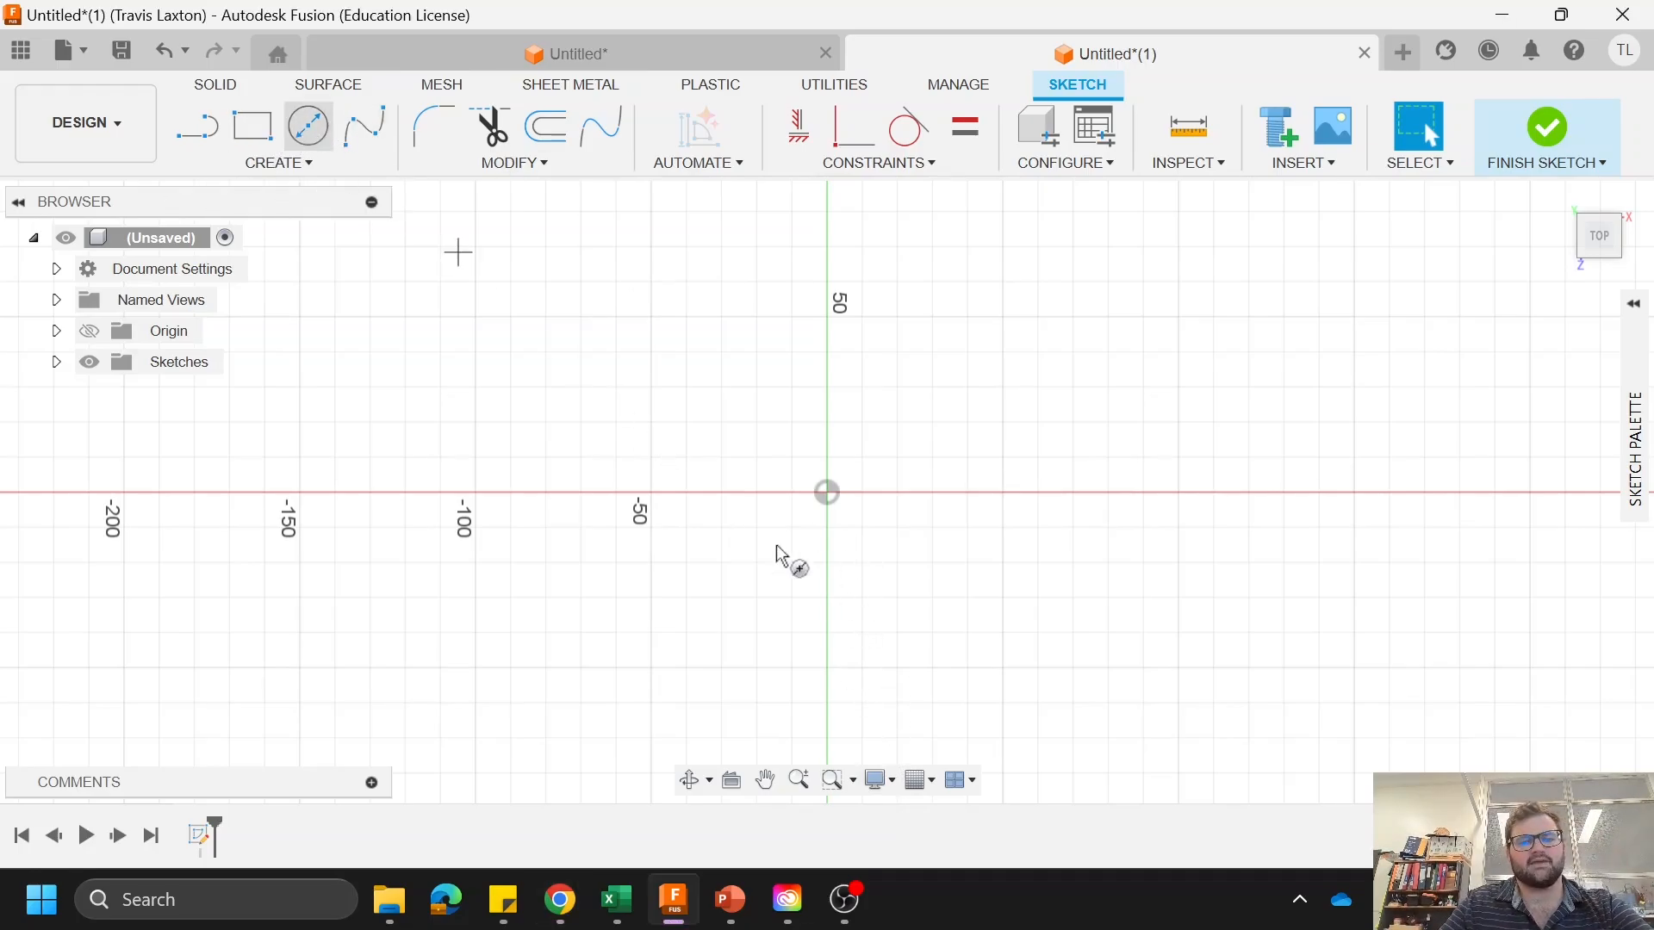
{"action": "left_click", "coordinate": [827, 498]}
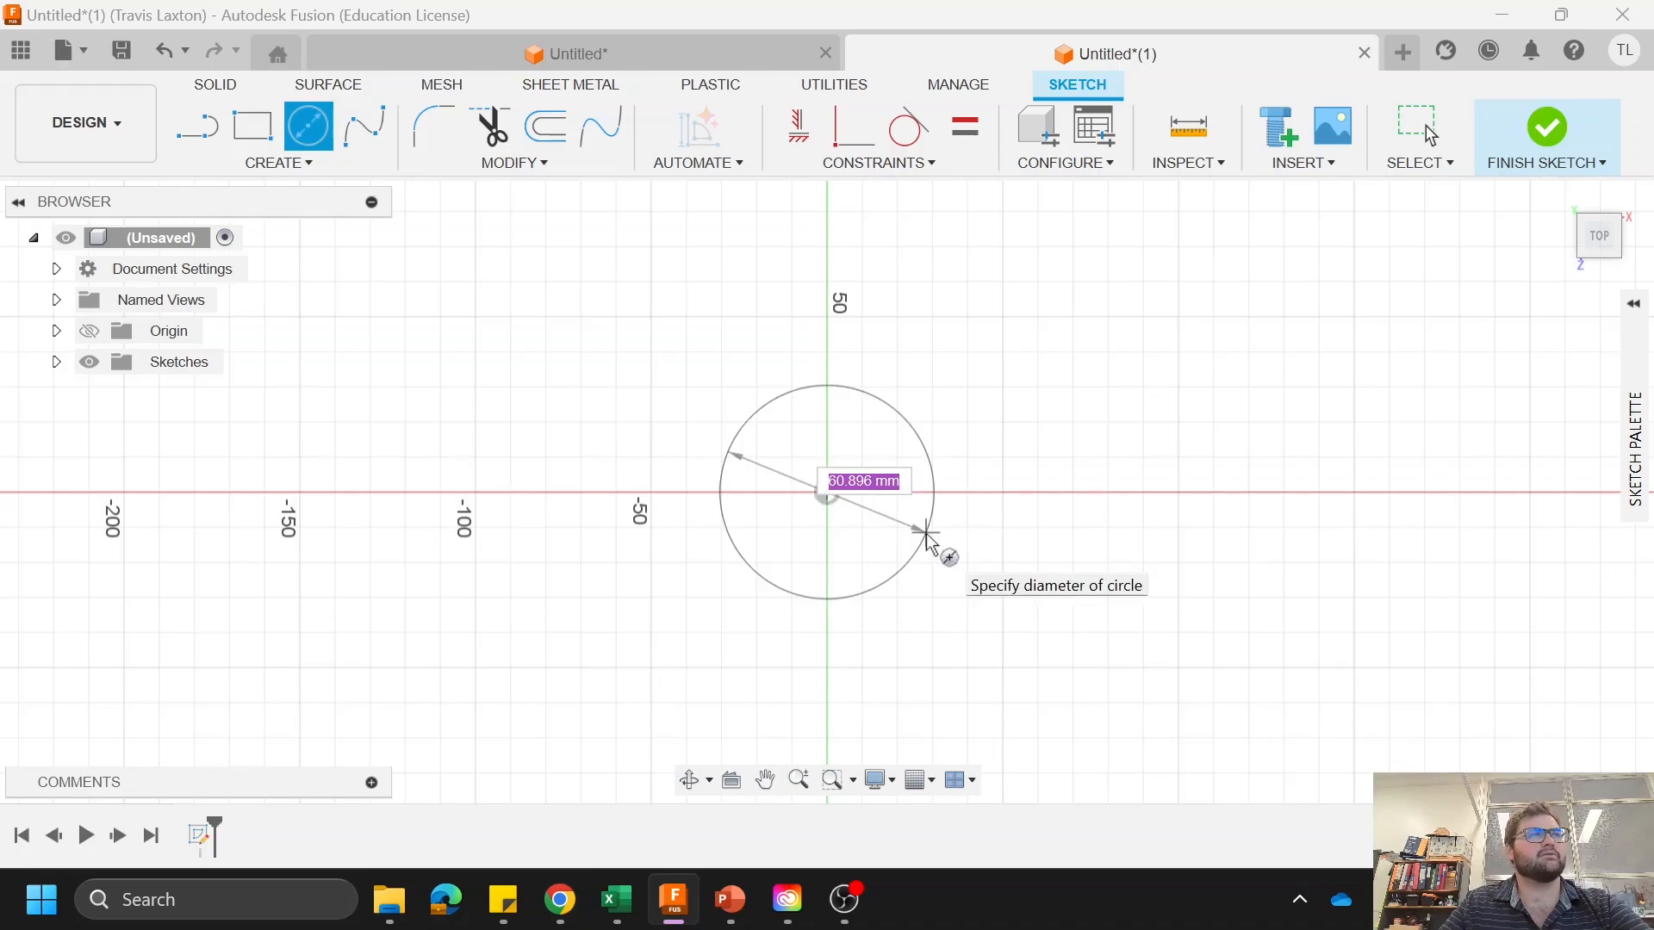
{"action": "type", "text": "60"}
{"action": "key", "text": "Return"}
{"action": "key", "text": "Return"}
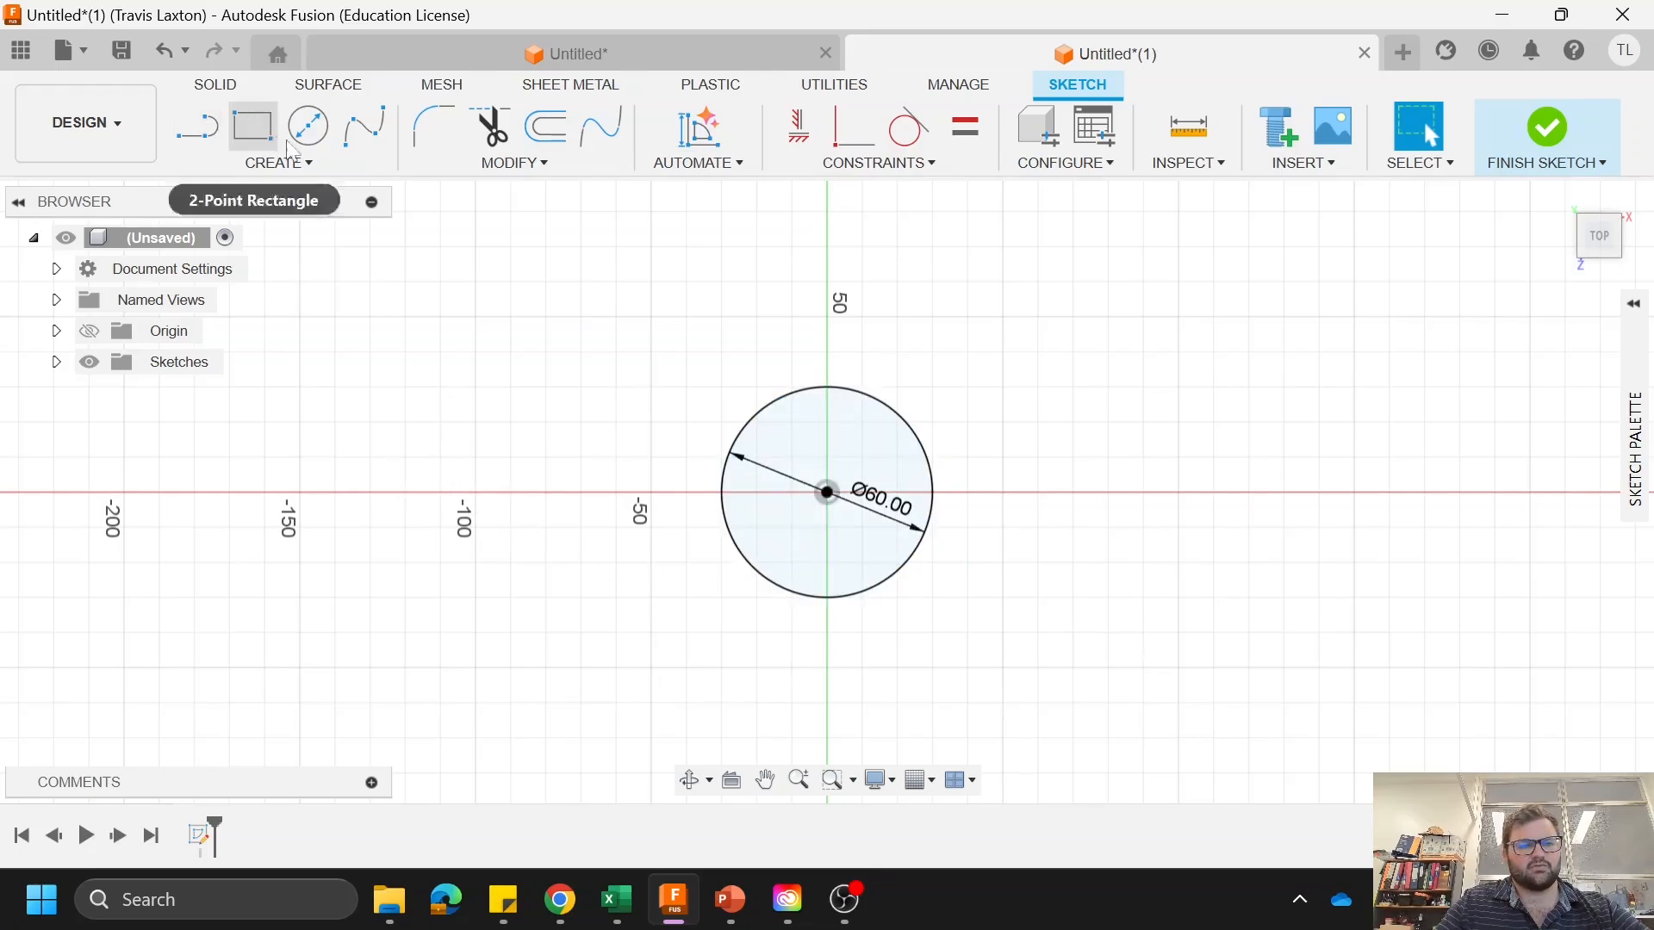
Step: Draw a 15 mm diameter circle on the negative side of the horizontal axis, outside the 60 mm circle
{"action": "left_click", "coordinate": [308, 127]}
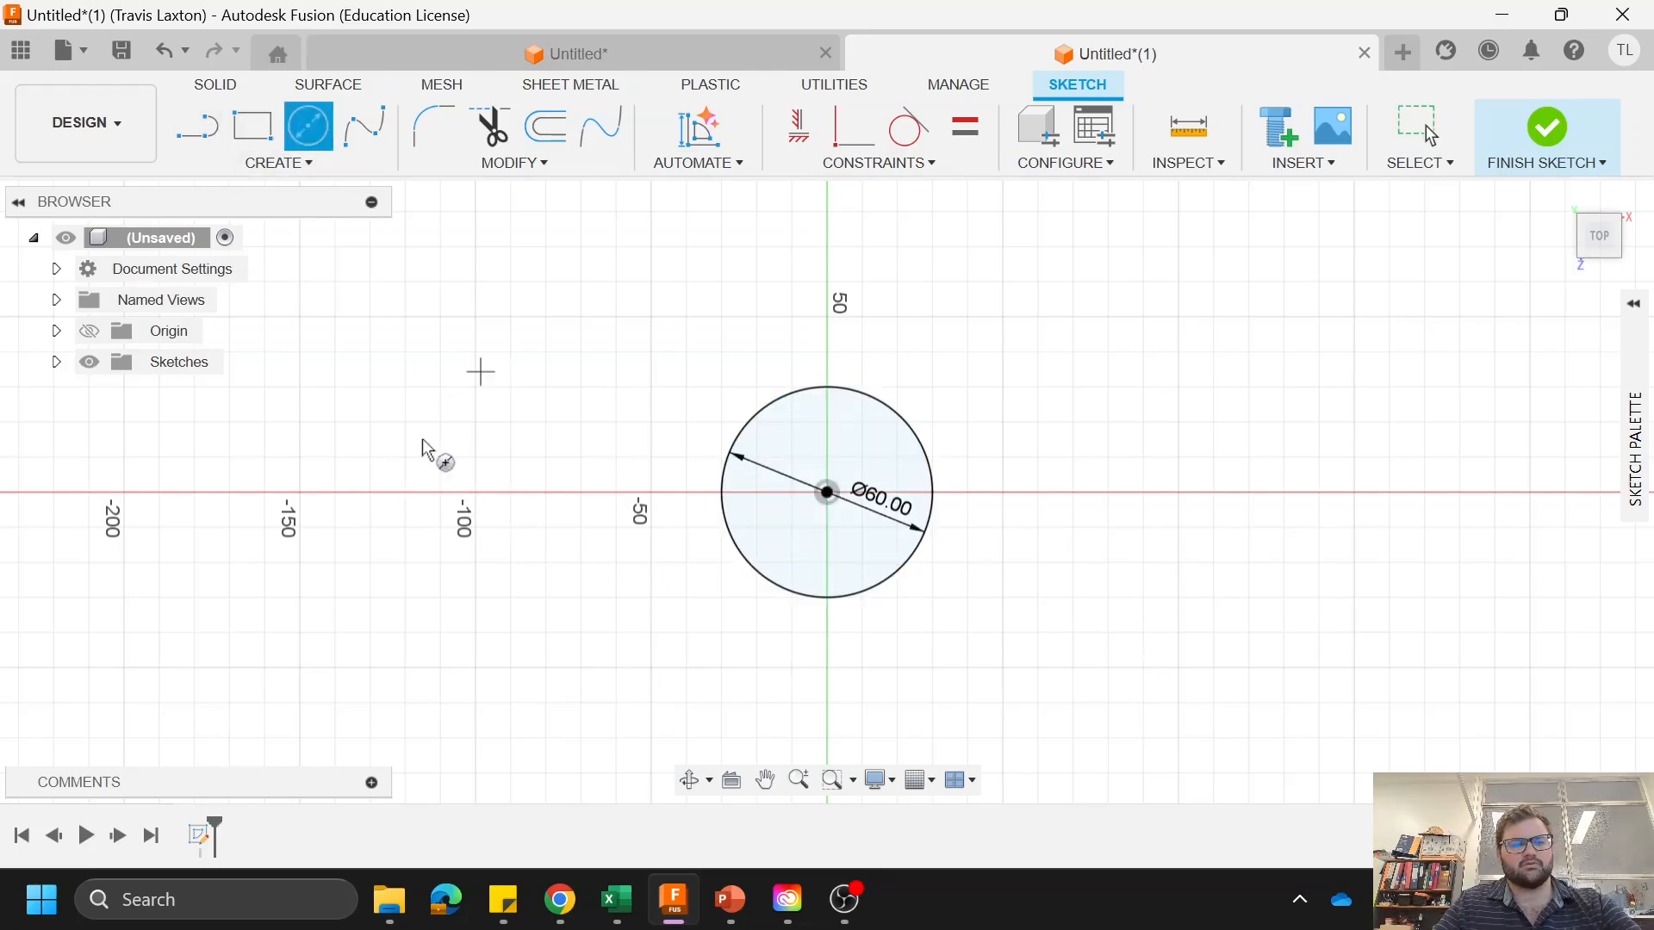
{"action": "left_click", "coordinate": [440, 493]}
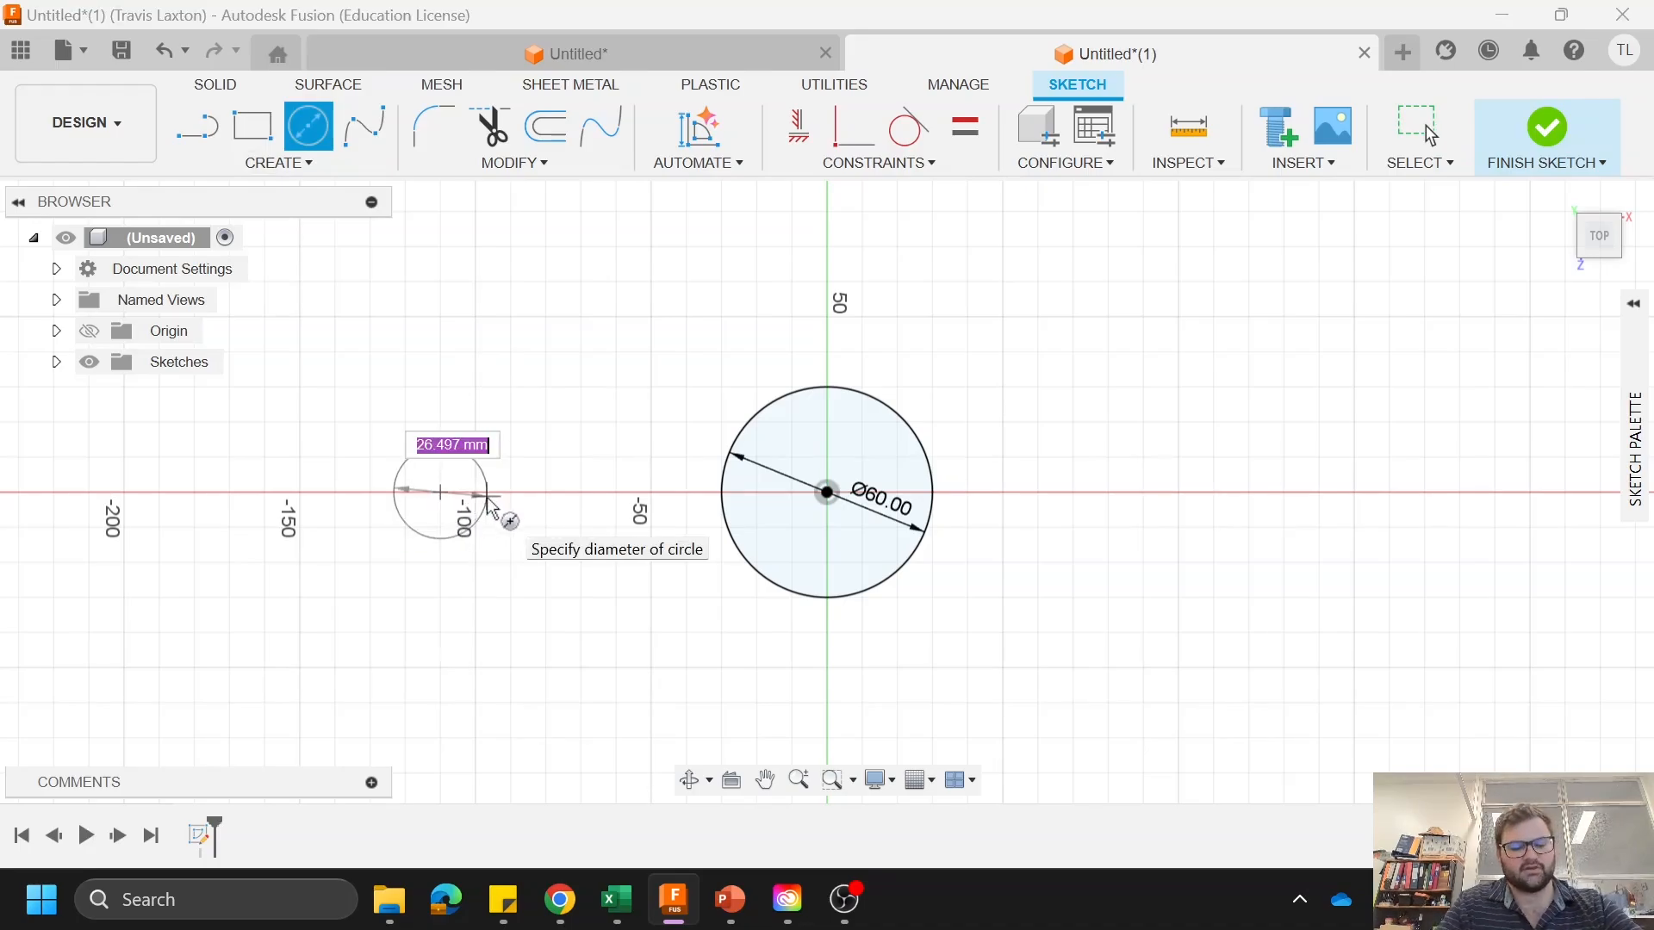
{"action": "type", "text": "15"}
{"action": "key", "text": "Return"}
{"action": "key", "text": "Escape"}
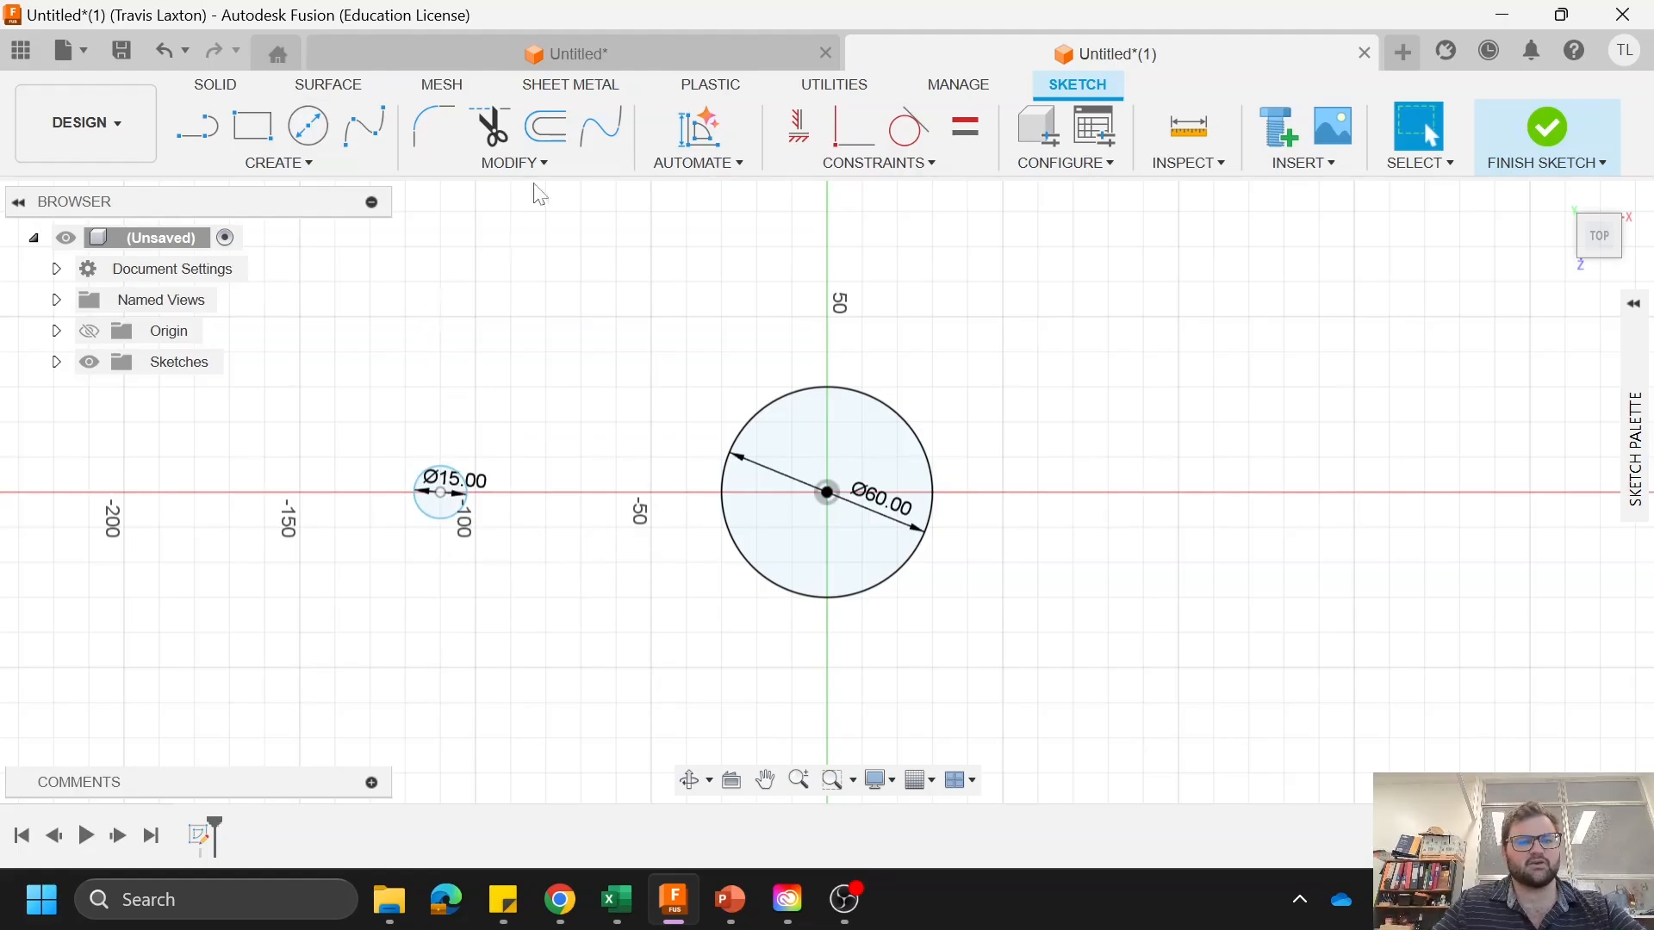
Step: Dimension the horizontal distance between the centres of the two circles and set it to 75 mm
{"action": "key", "text": "d"}
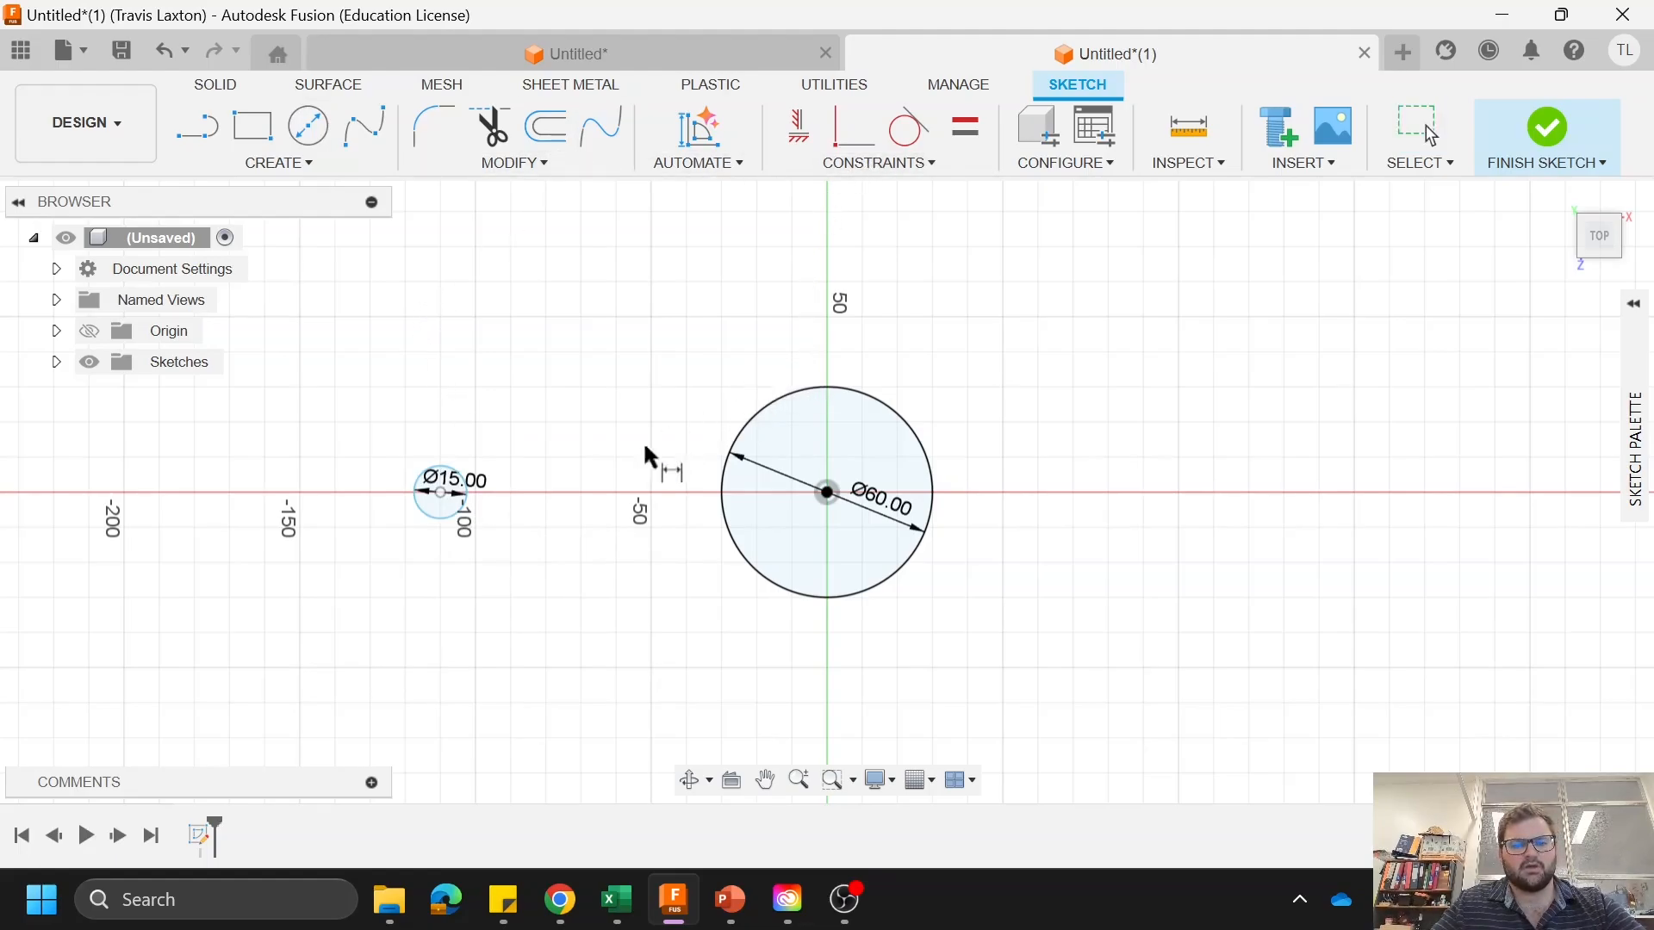
{"action": "left_click", "coordinate": [440, 493]}
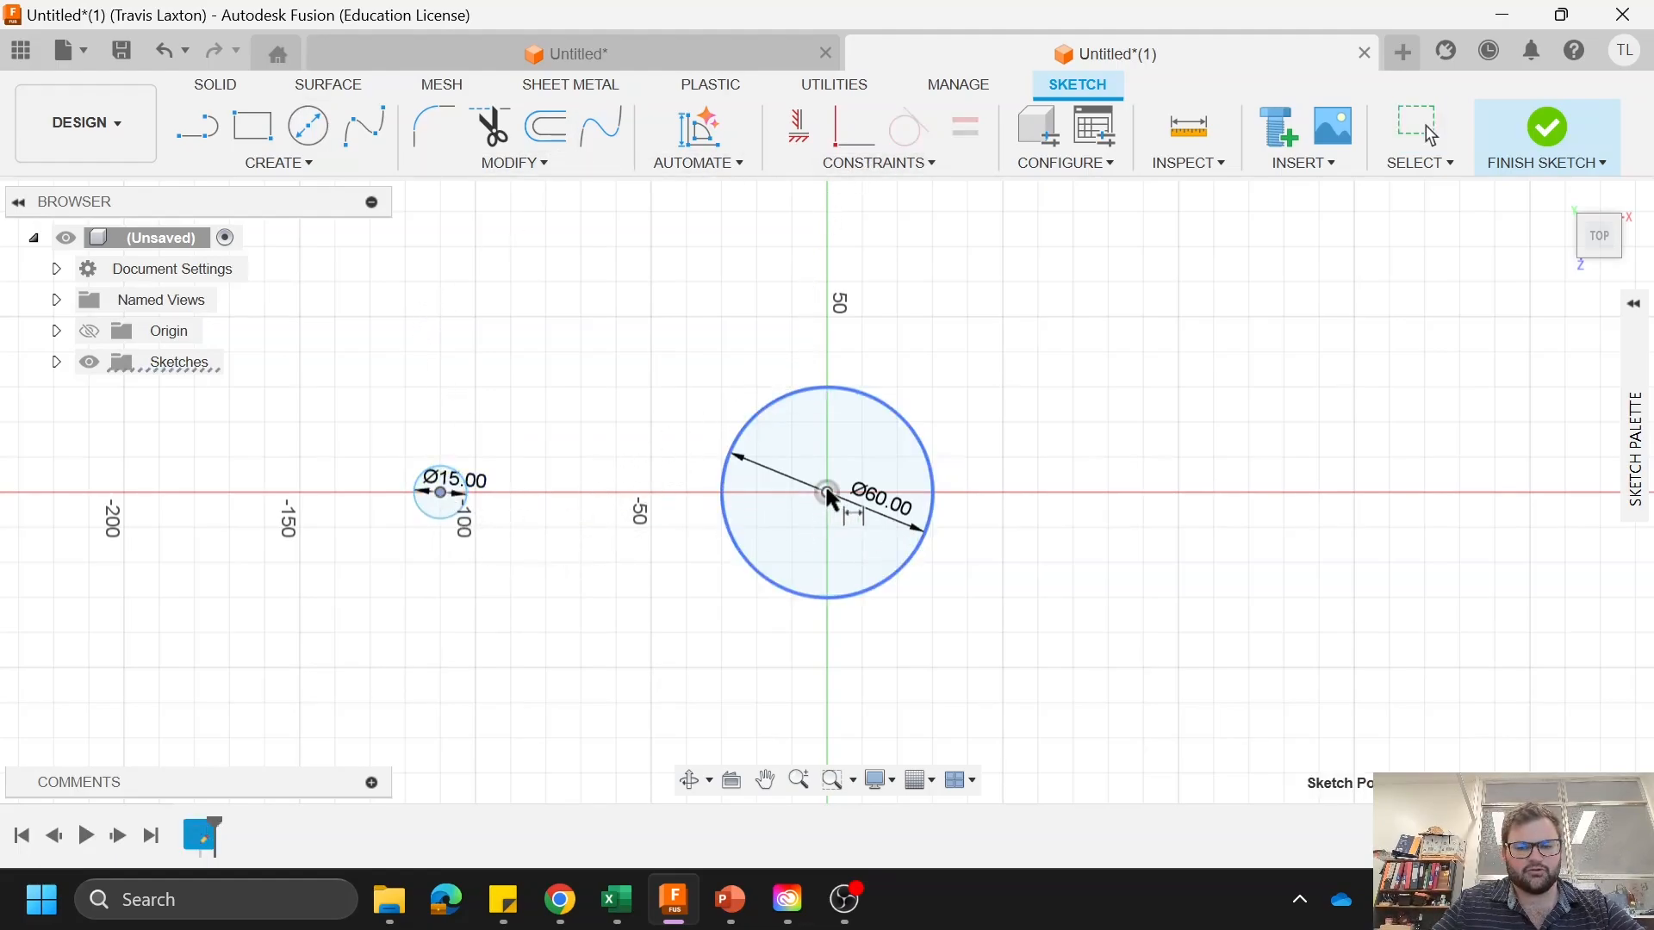
{"action": "left_click", "coordinate": [827, 493]}
{"action": "left_click", "coordinate": [679, 269]}
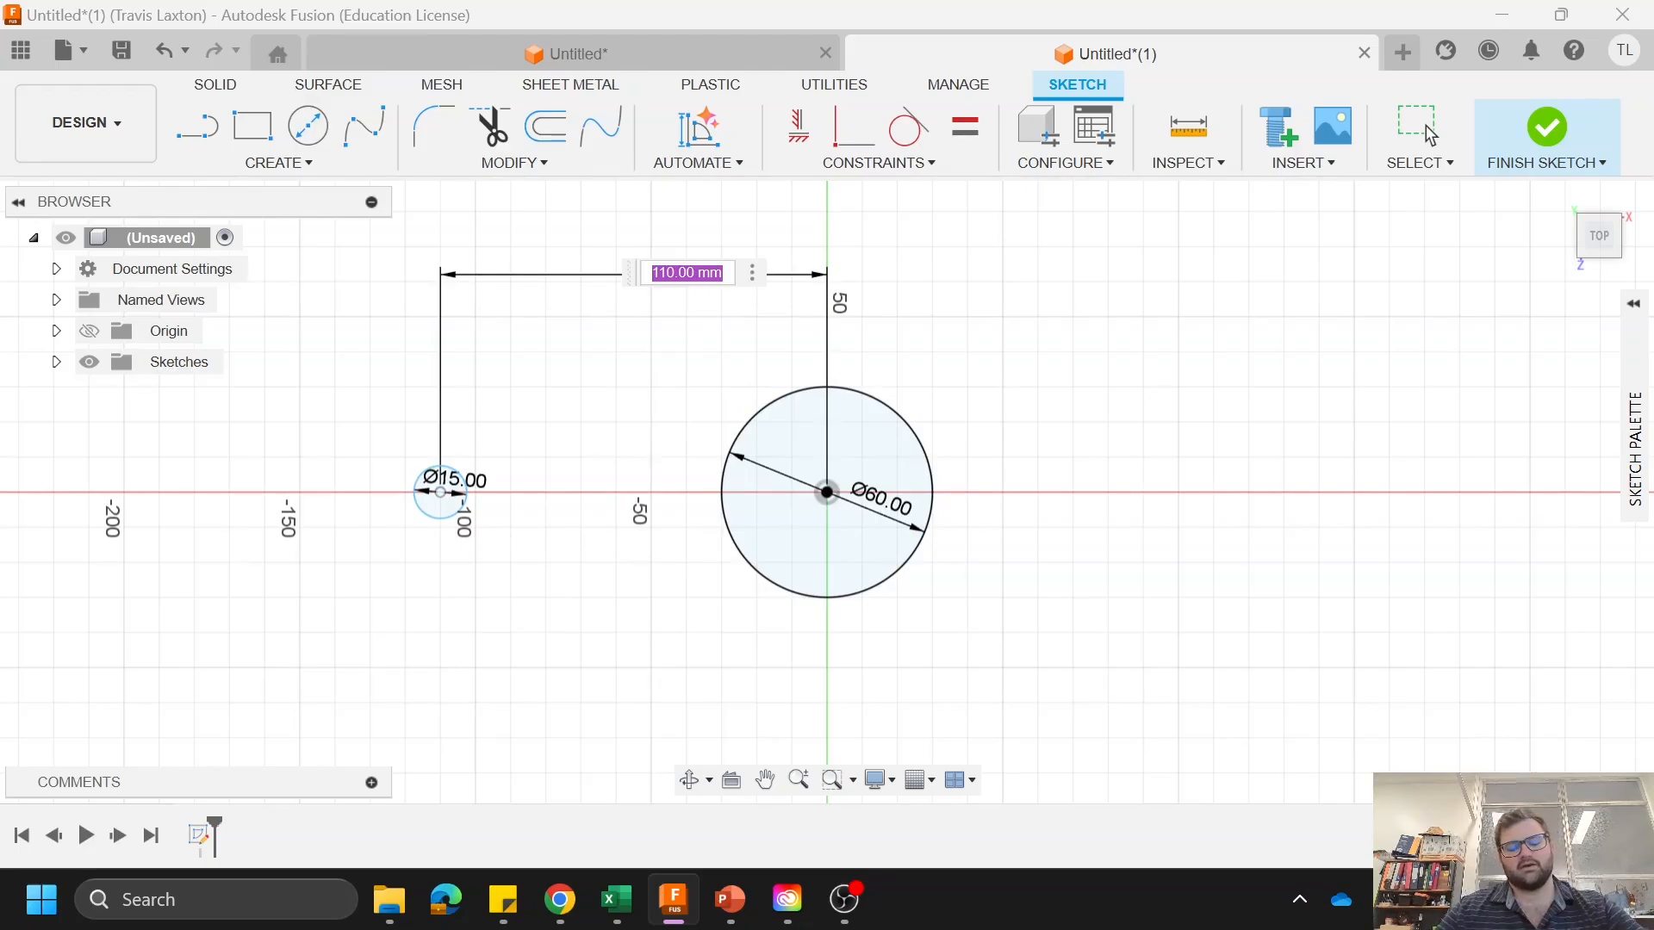
{"action": "type", "text": "75"}
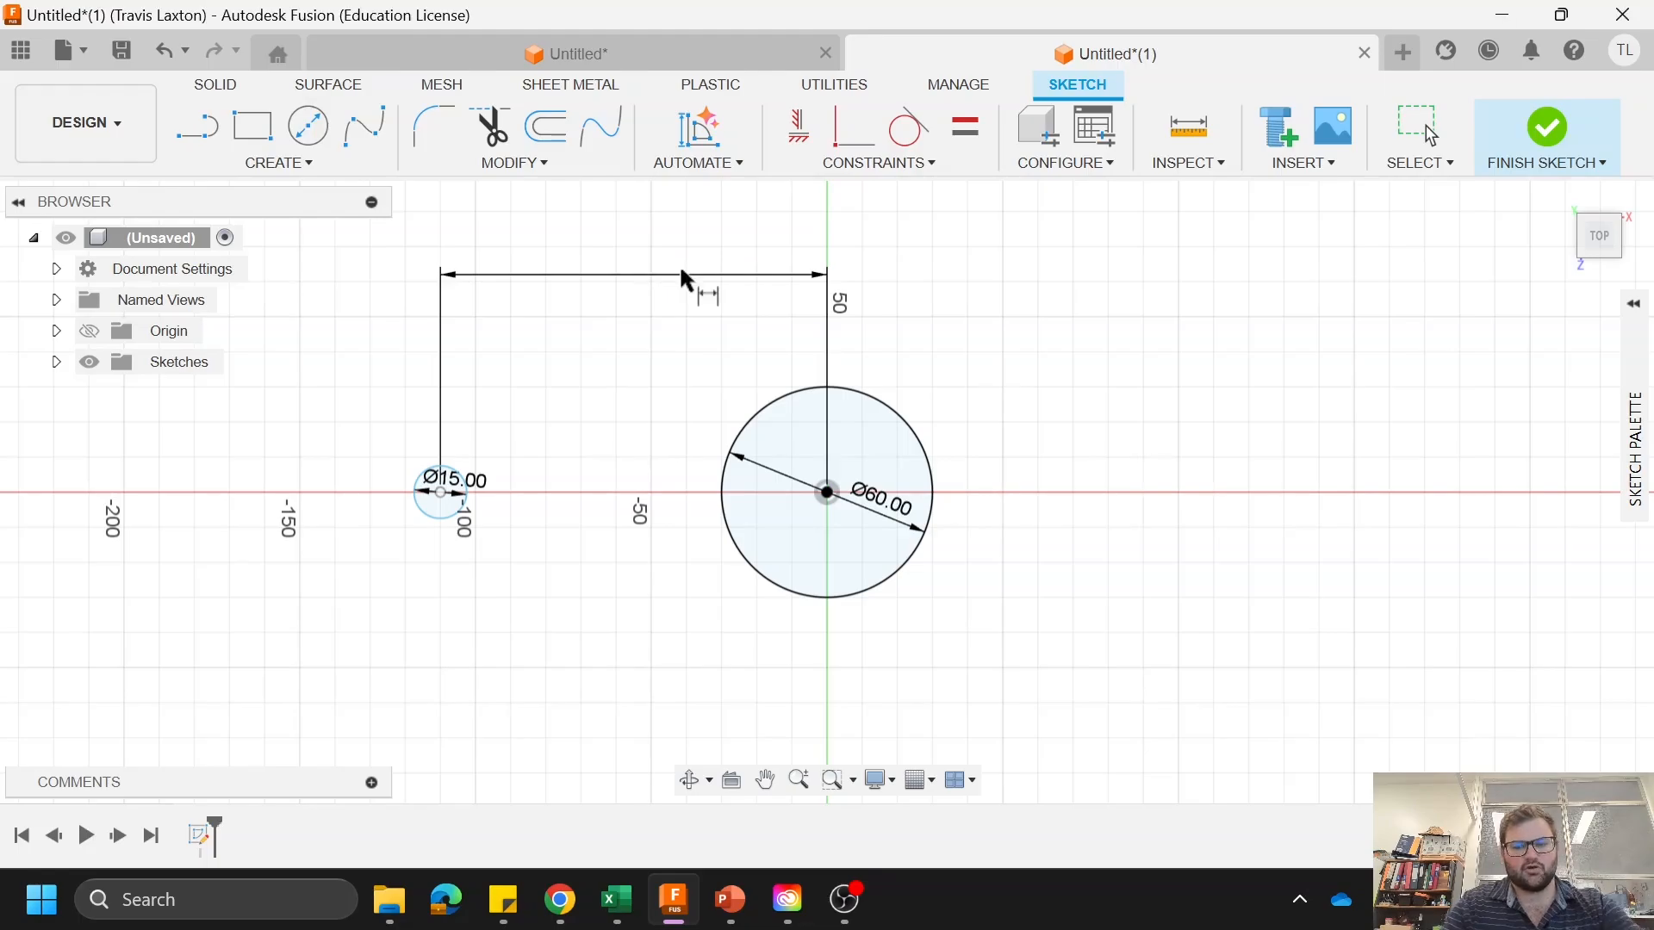
{"action": "key", "text": "Return"}
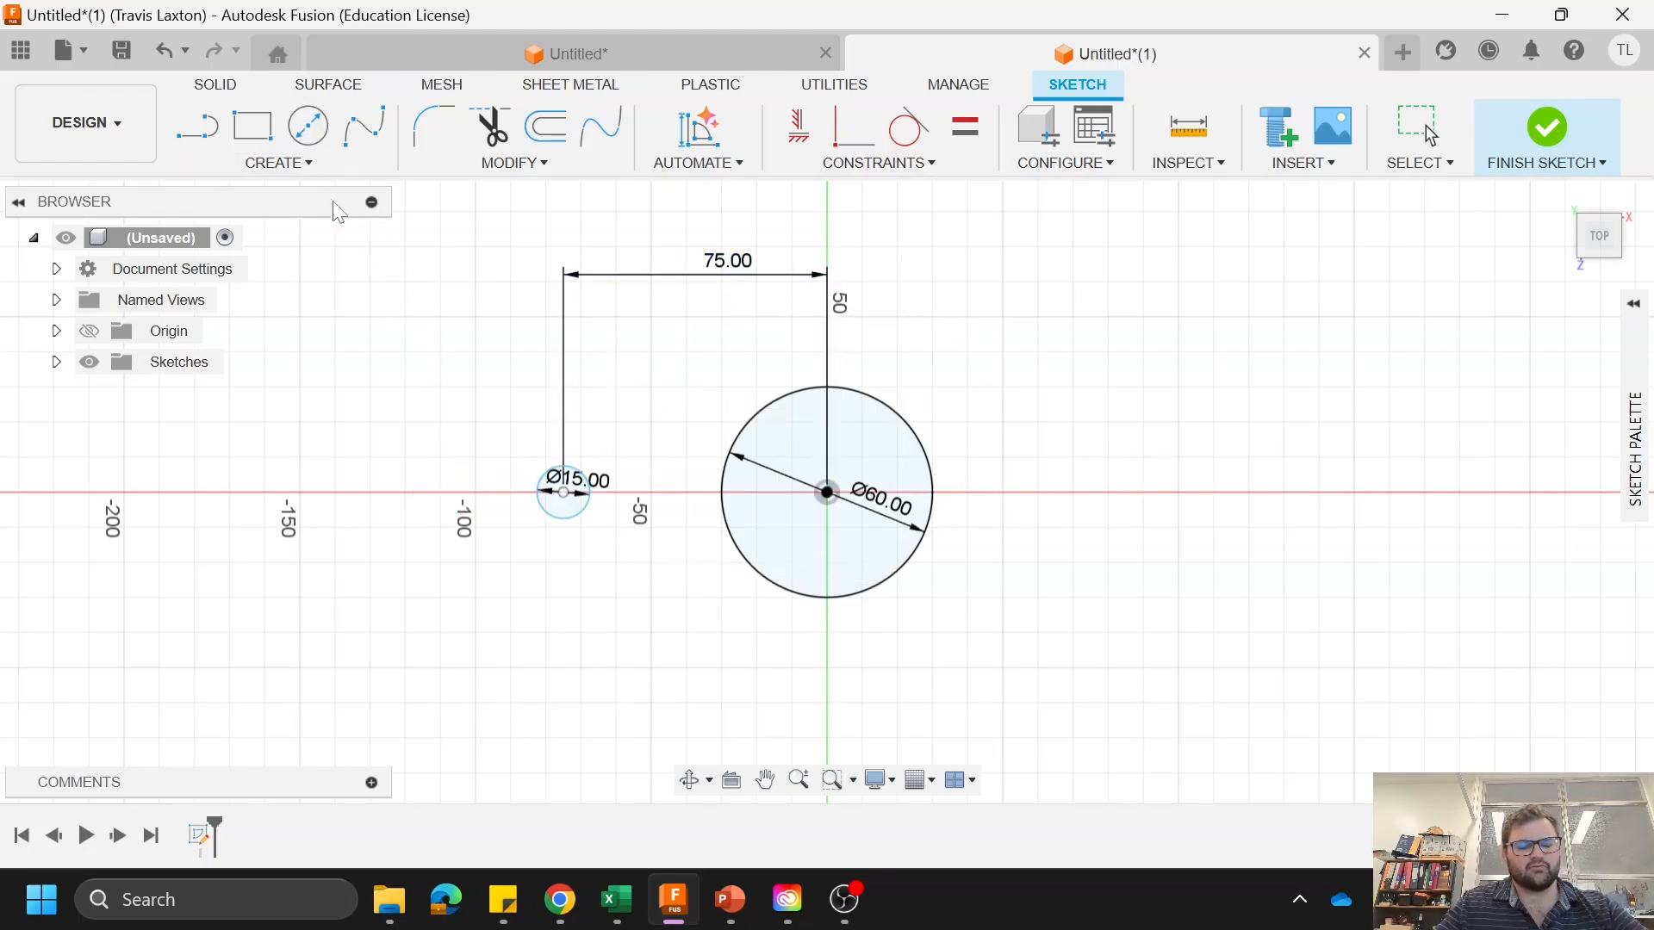
Step: Draw a 30 mm diameter circle concentric with the 15 mm circle
{"action": "key", "text": "c"}
{"action": "left_click", "coordinate": [564, 493]}
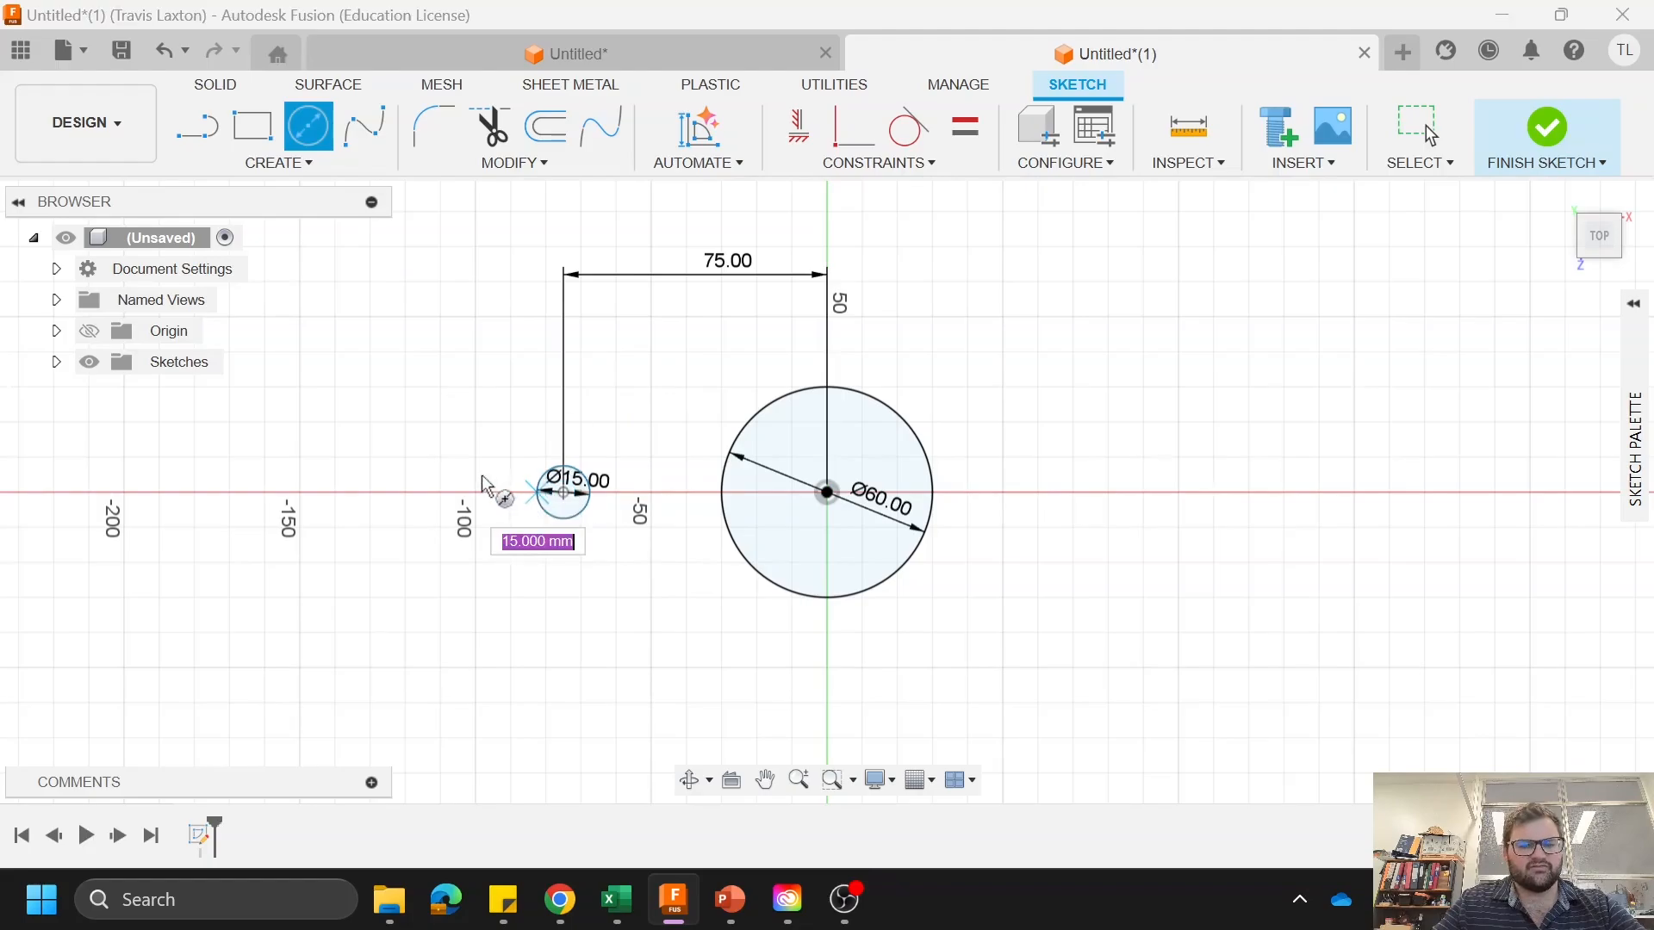
{"action": "type", "text": "30"}
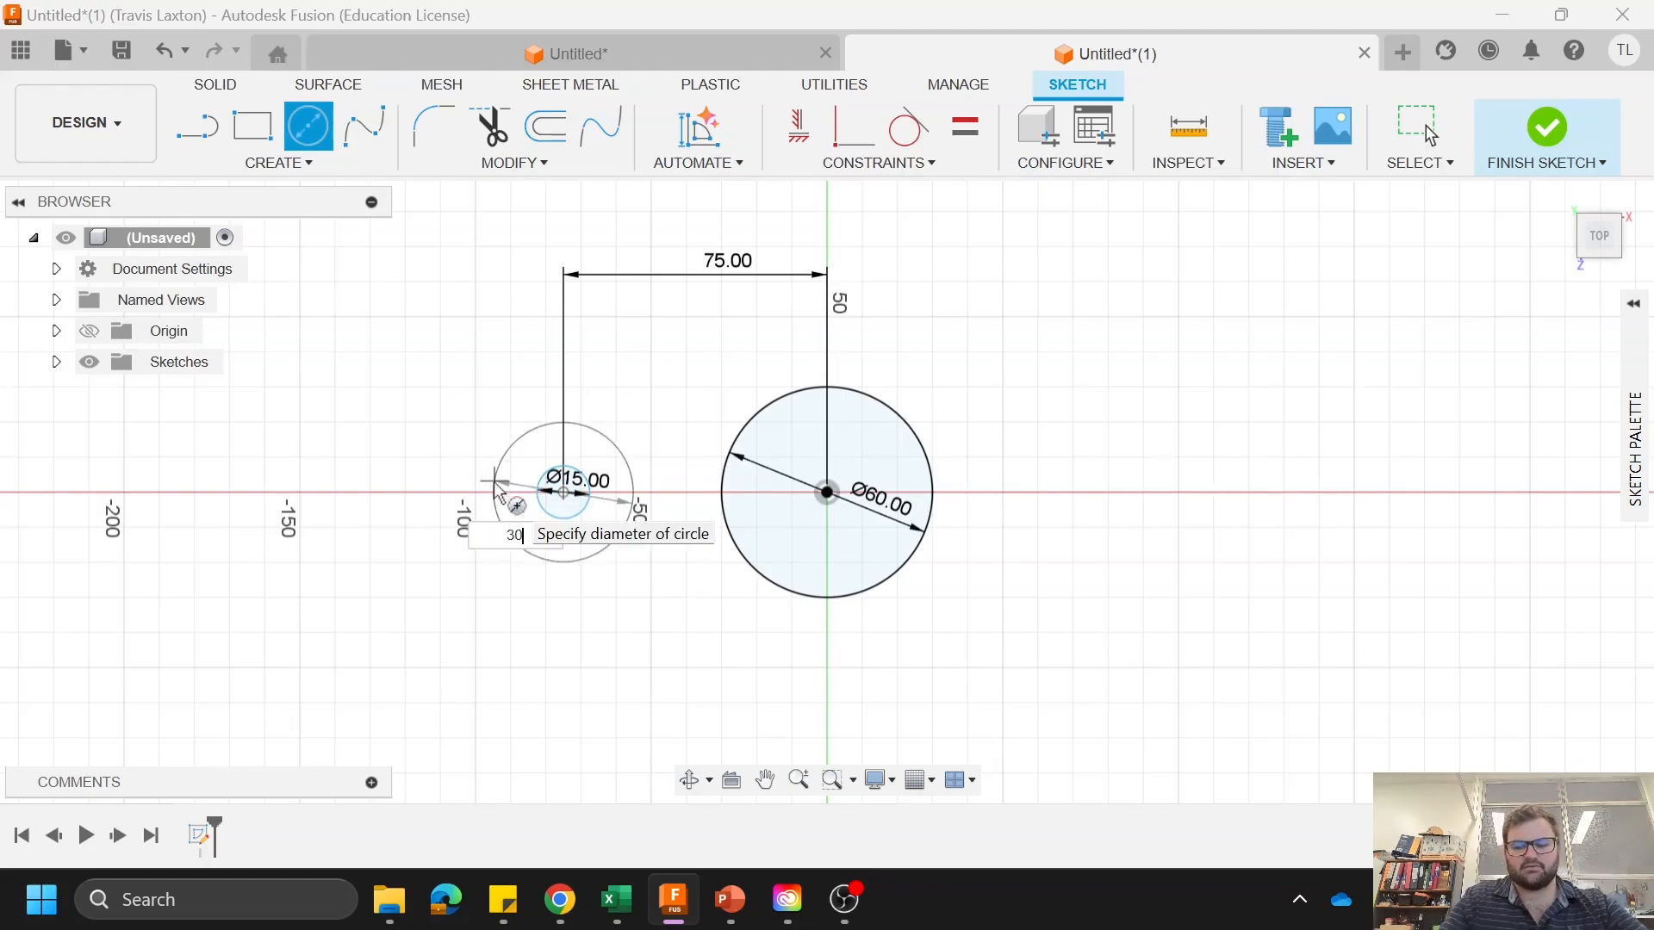
{"action": "key", "text": "Return"}
{"action": "key", "text": "Escape"}
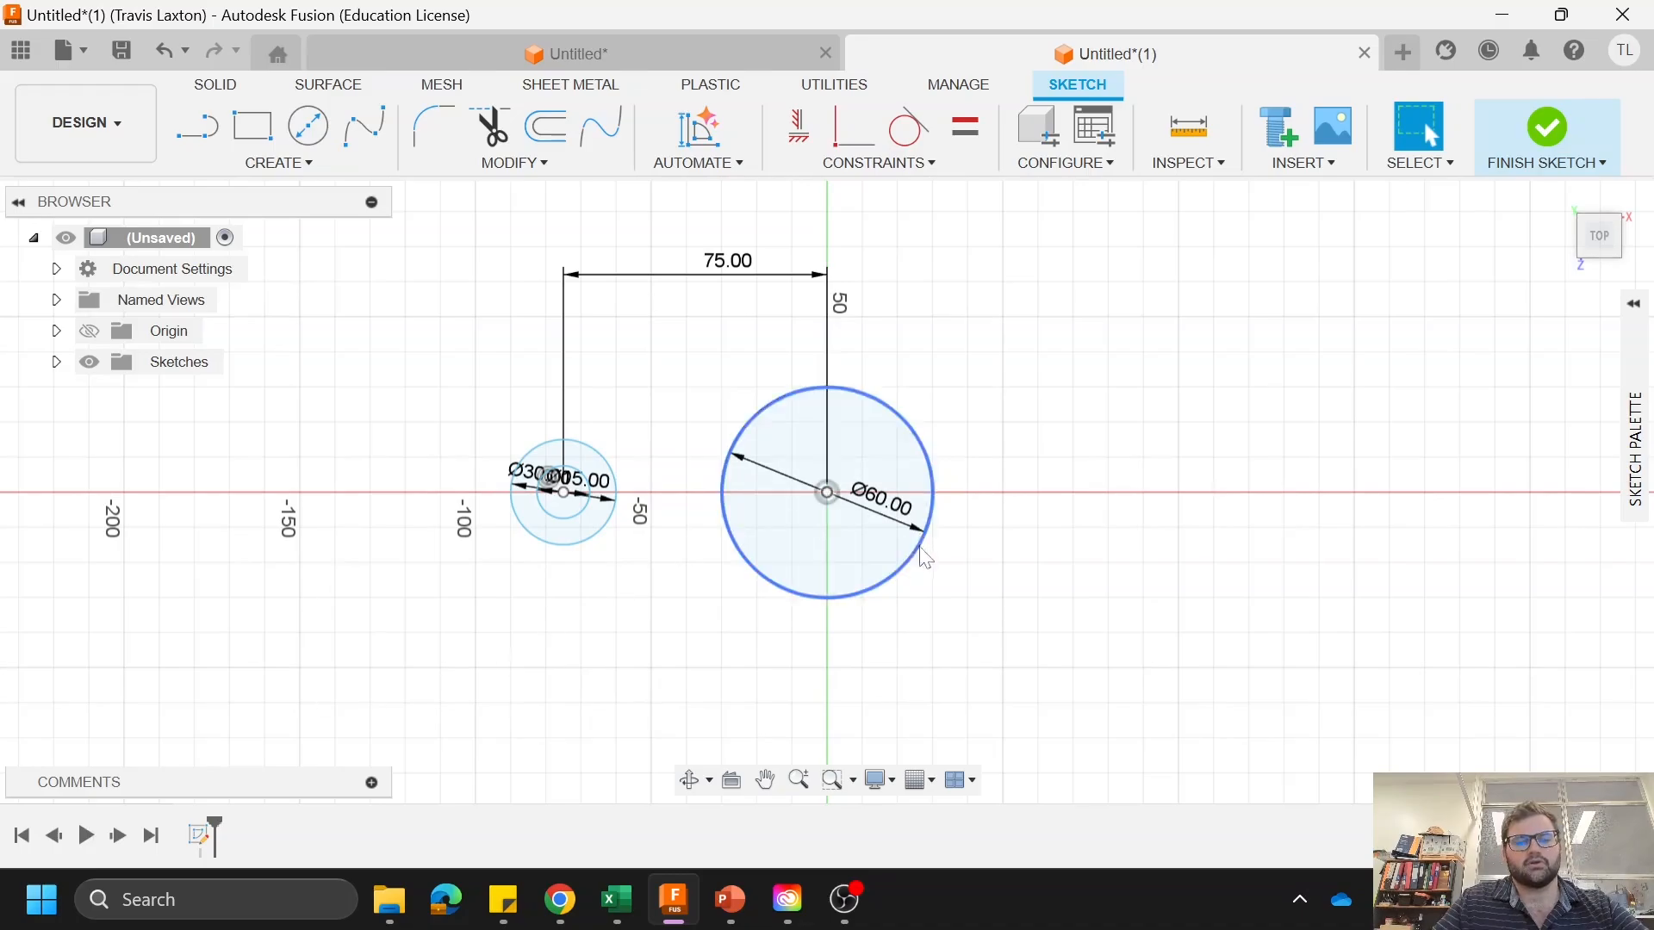
Step: Connect the uppermost points of the 30 mm and 60 mm circles with one line and their lowest points with another
{"action": "key", "text": "l"}
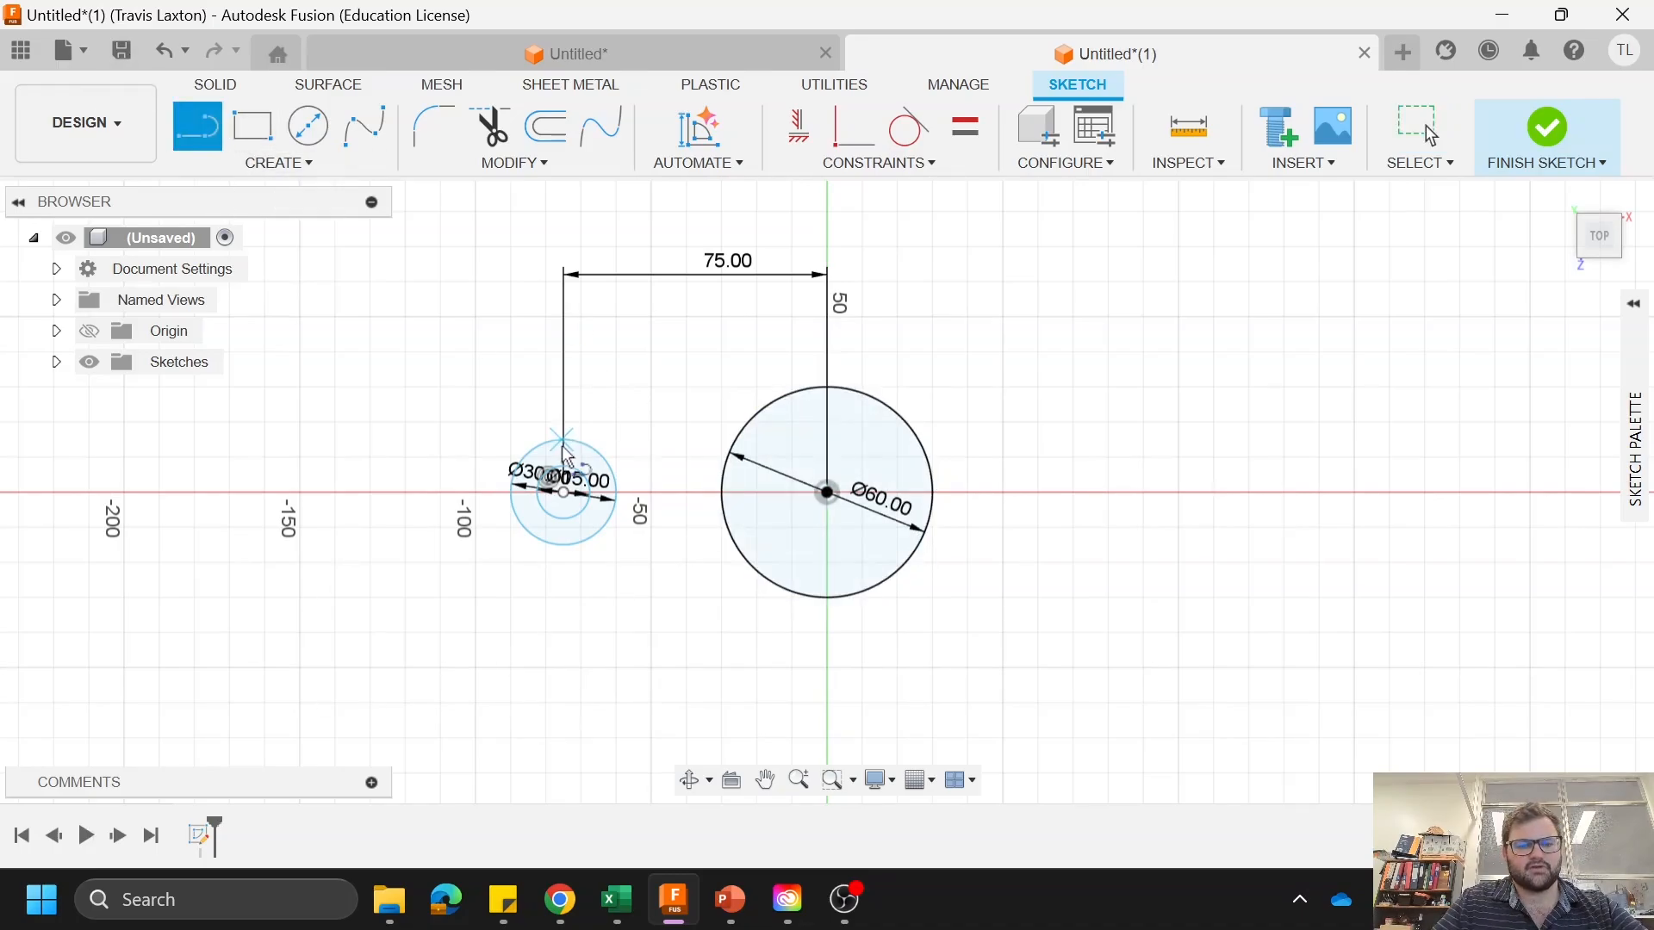
{"action": "left_click", "coordinate": [827, 387]}
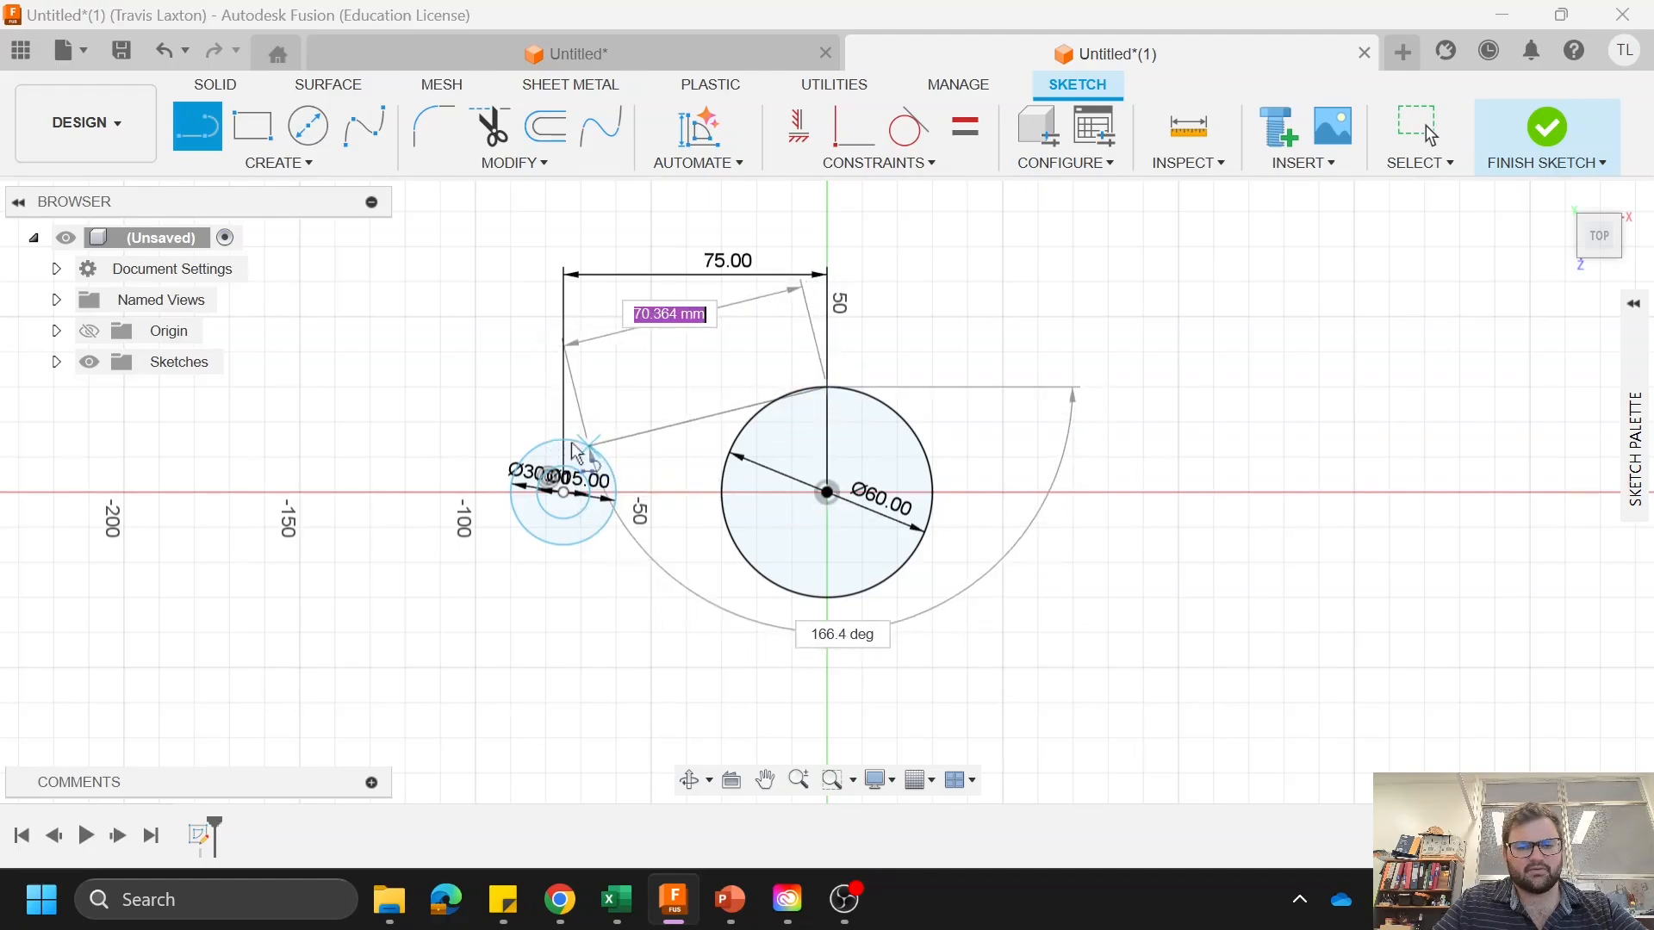
{"action": "double_click", "coordinate": [564, 440]}
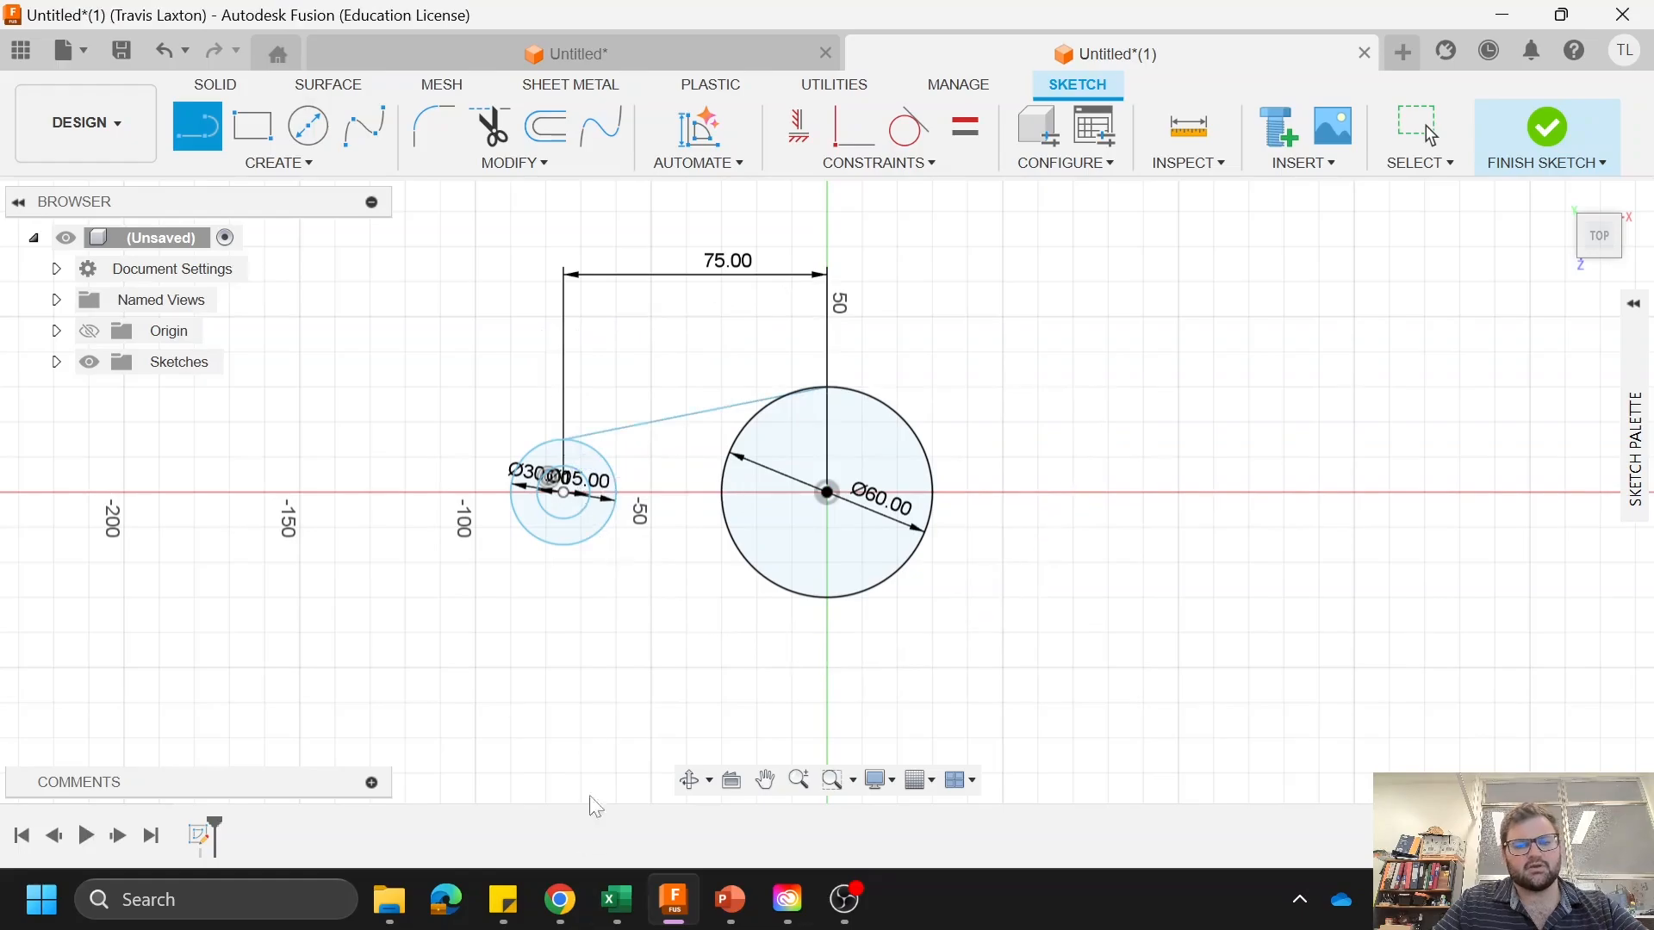
{"action": "left_click", "coordinate": [564, 545]}
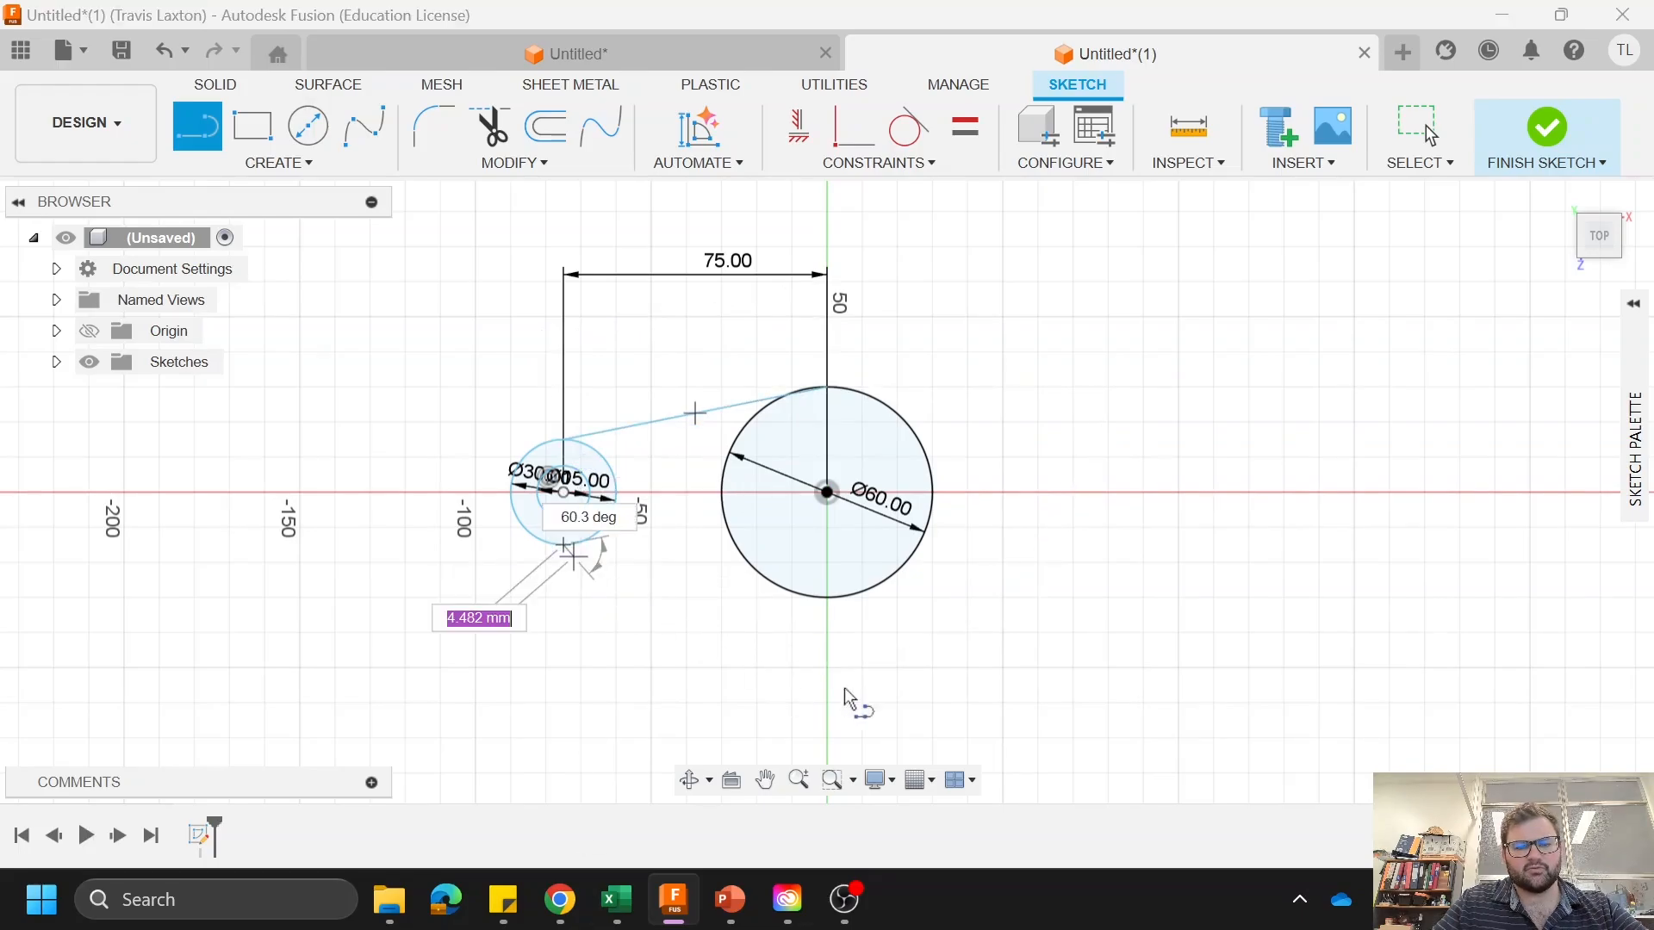
{"action": "double_click", "coordinate": [839, 616]}
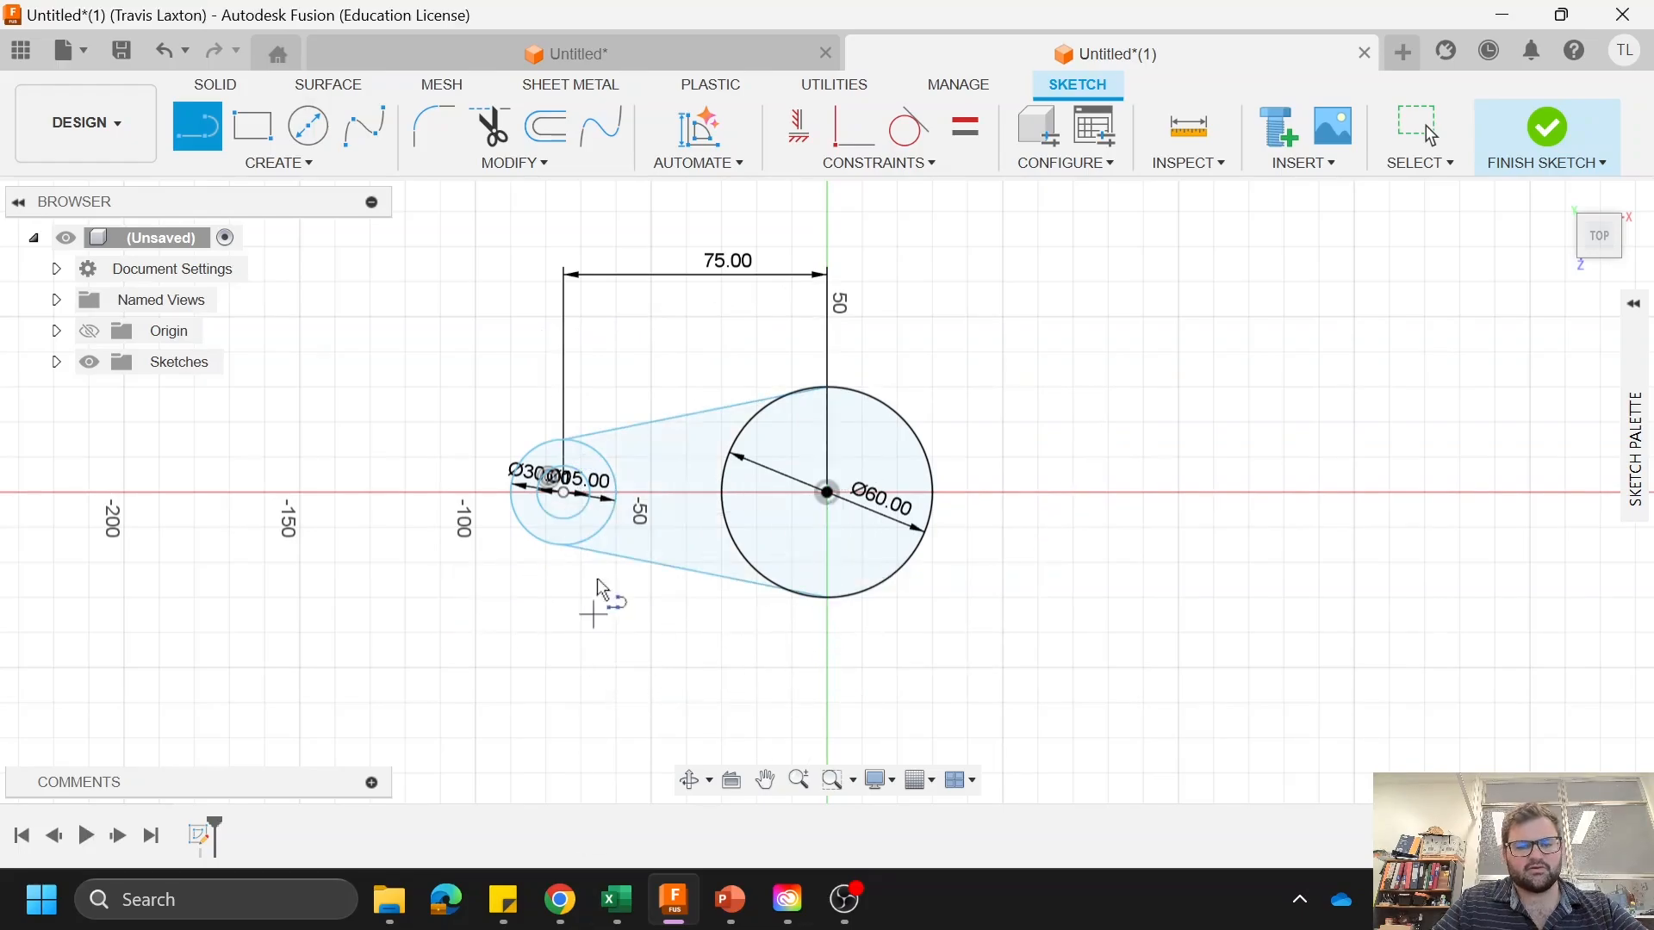
{"action": "left_click", "coordinate": [564, 440]}
{"action": "left_click", "coordinate": [828, 394]}
{"action": "right_click", "coordinate": [720, 339]}
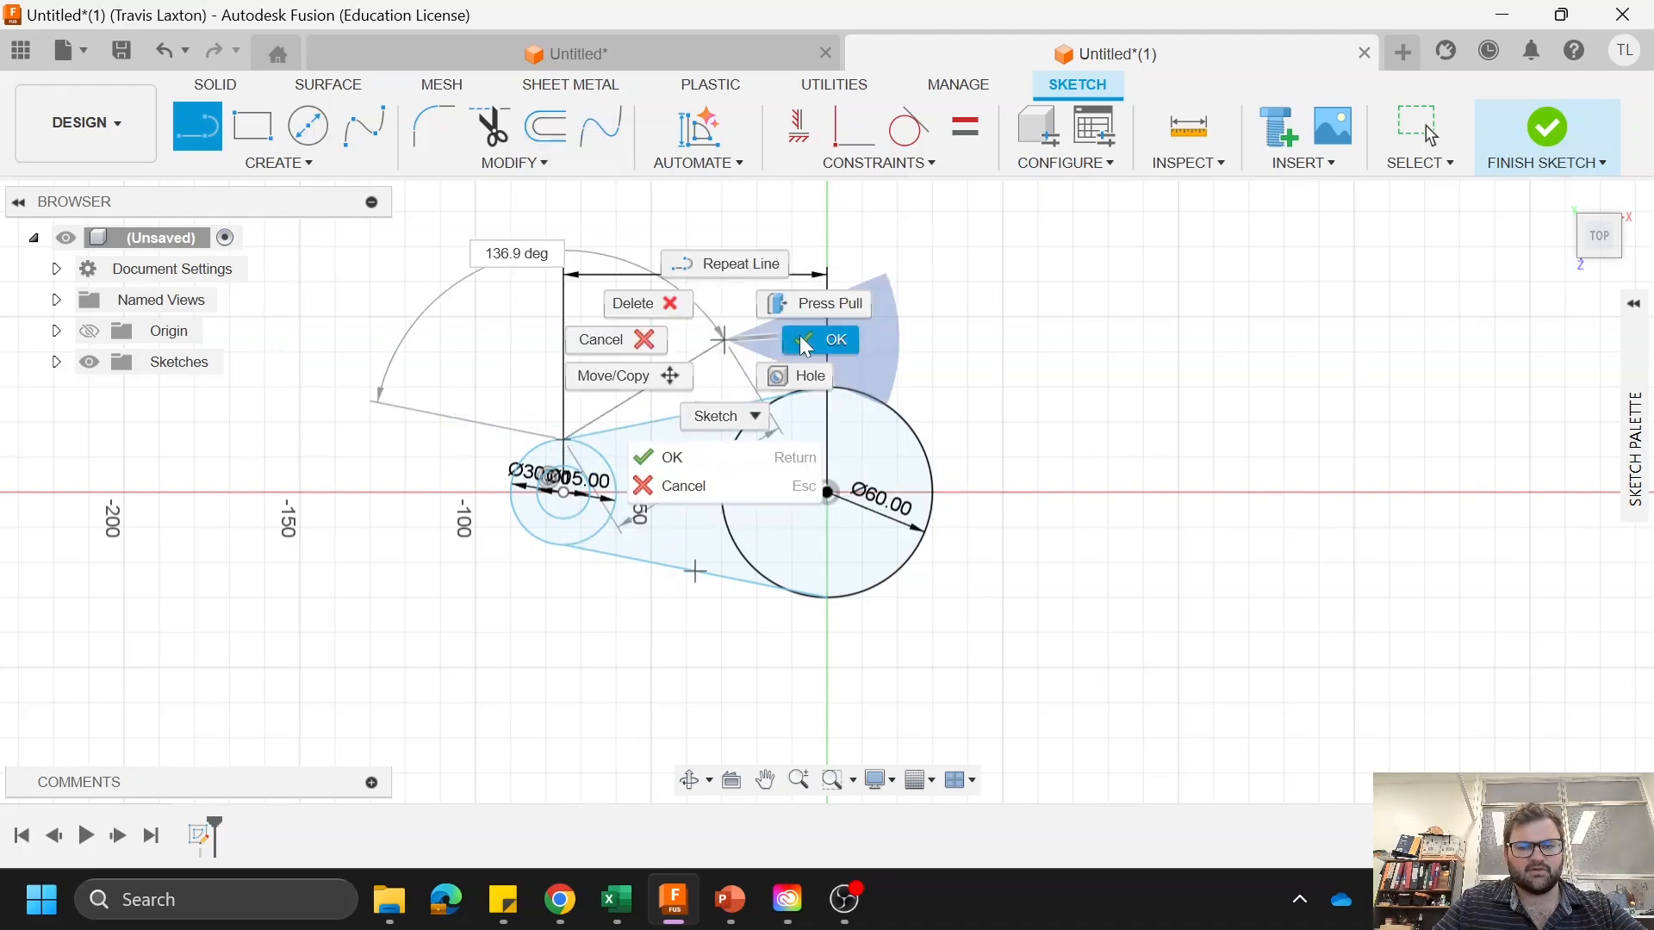
{"action": "left_click", "coordinate": [800, 334]}
Step: Draw a vertical line across the 60 mm circle from its lowest to its uppermost point
{"action": "key", "text": "l"}
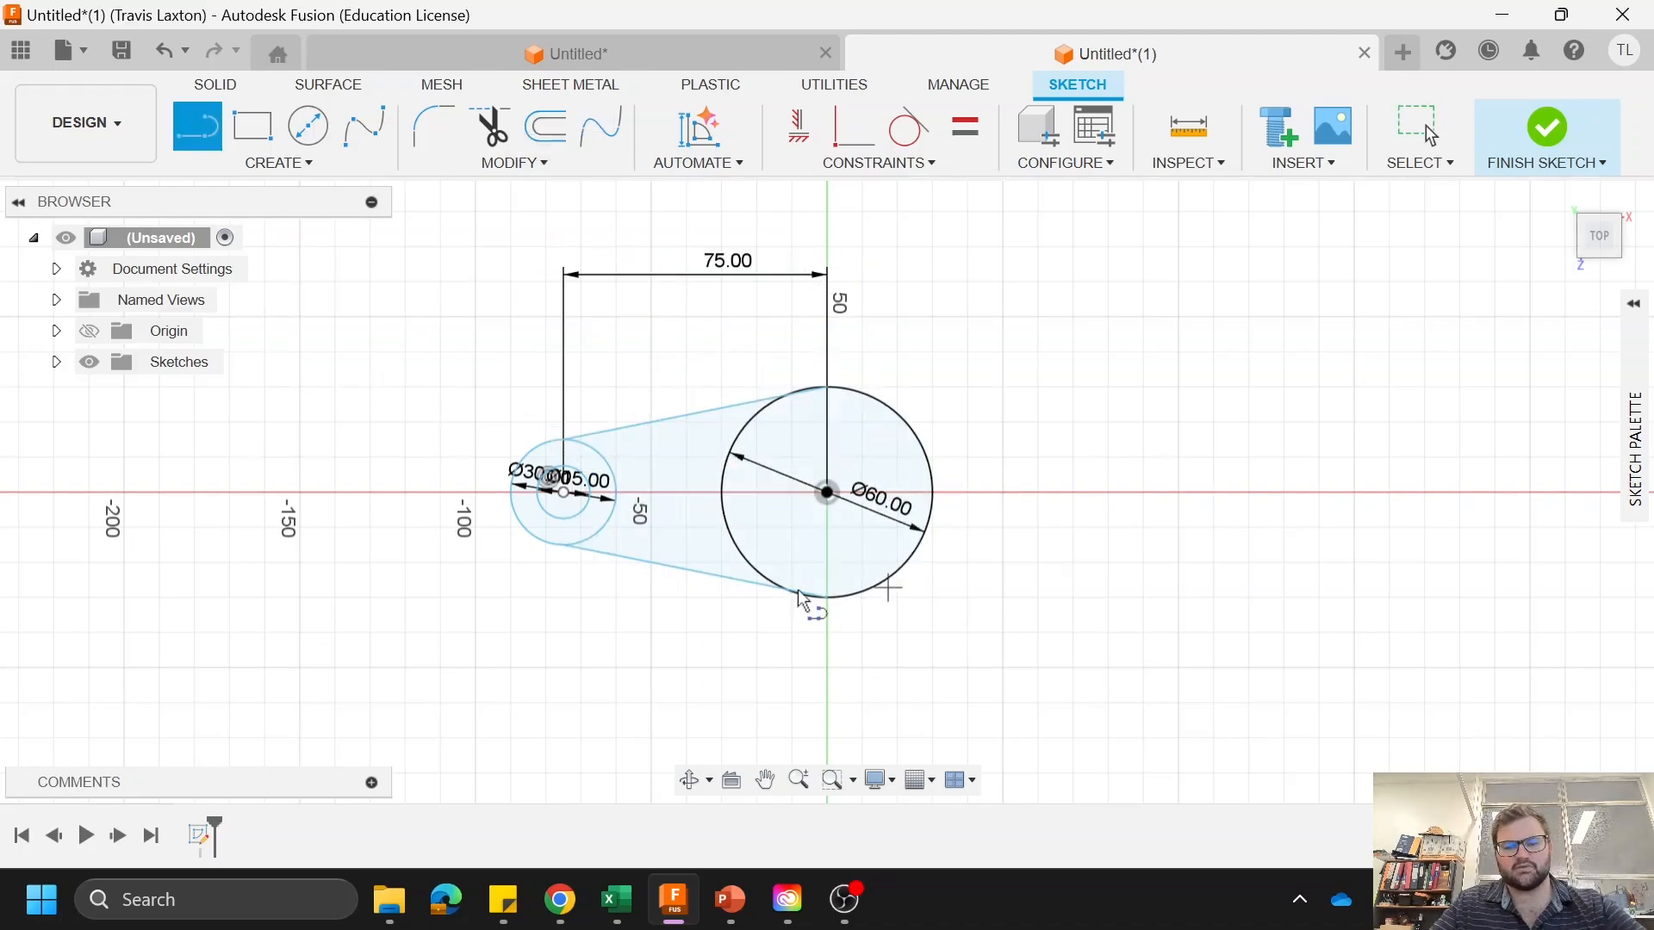
{"action": "left_click", "coordinate": [824, 593]}
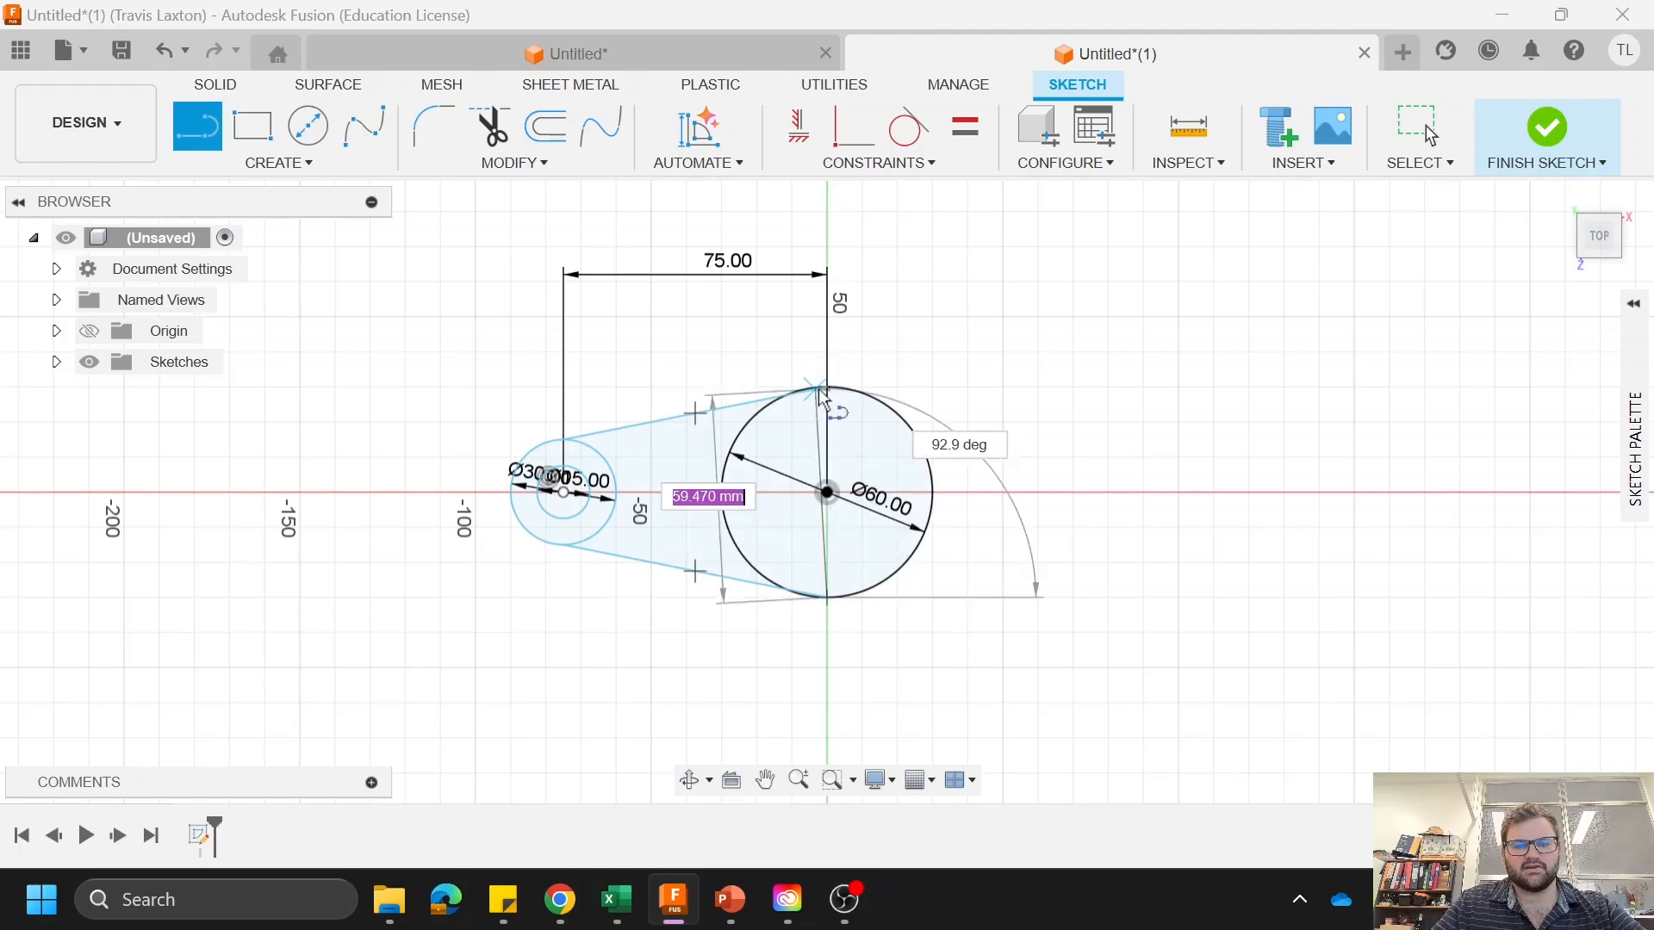
{"action": "left_click", "coordinate": [829, 391]}
{"action": "right_click", "coordinate": [694, 292]}
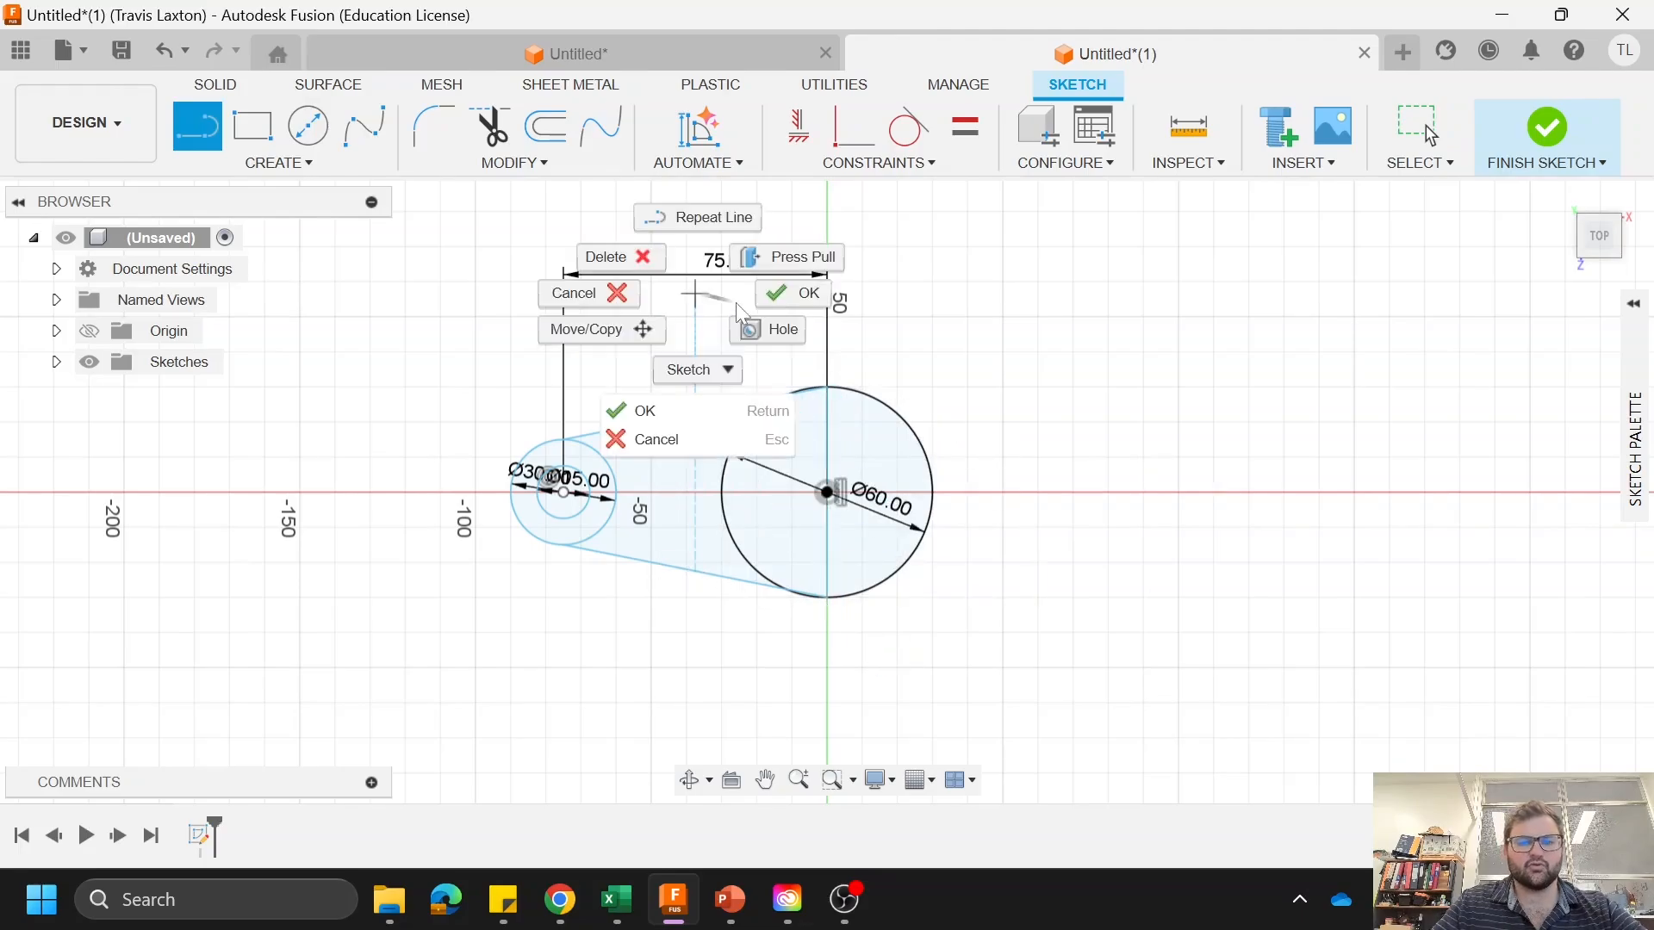
{"action": "left_click", "coordinate": [791, 293]}
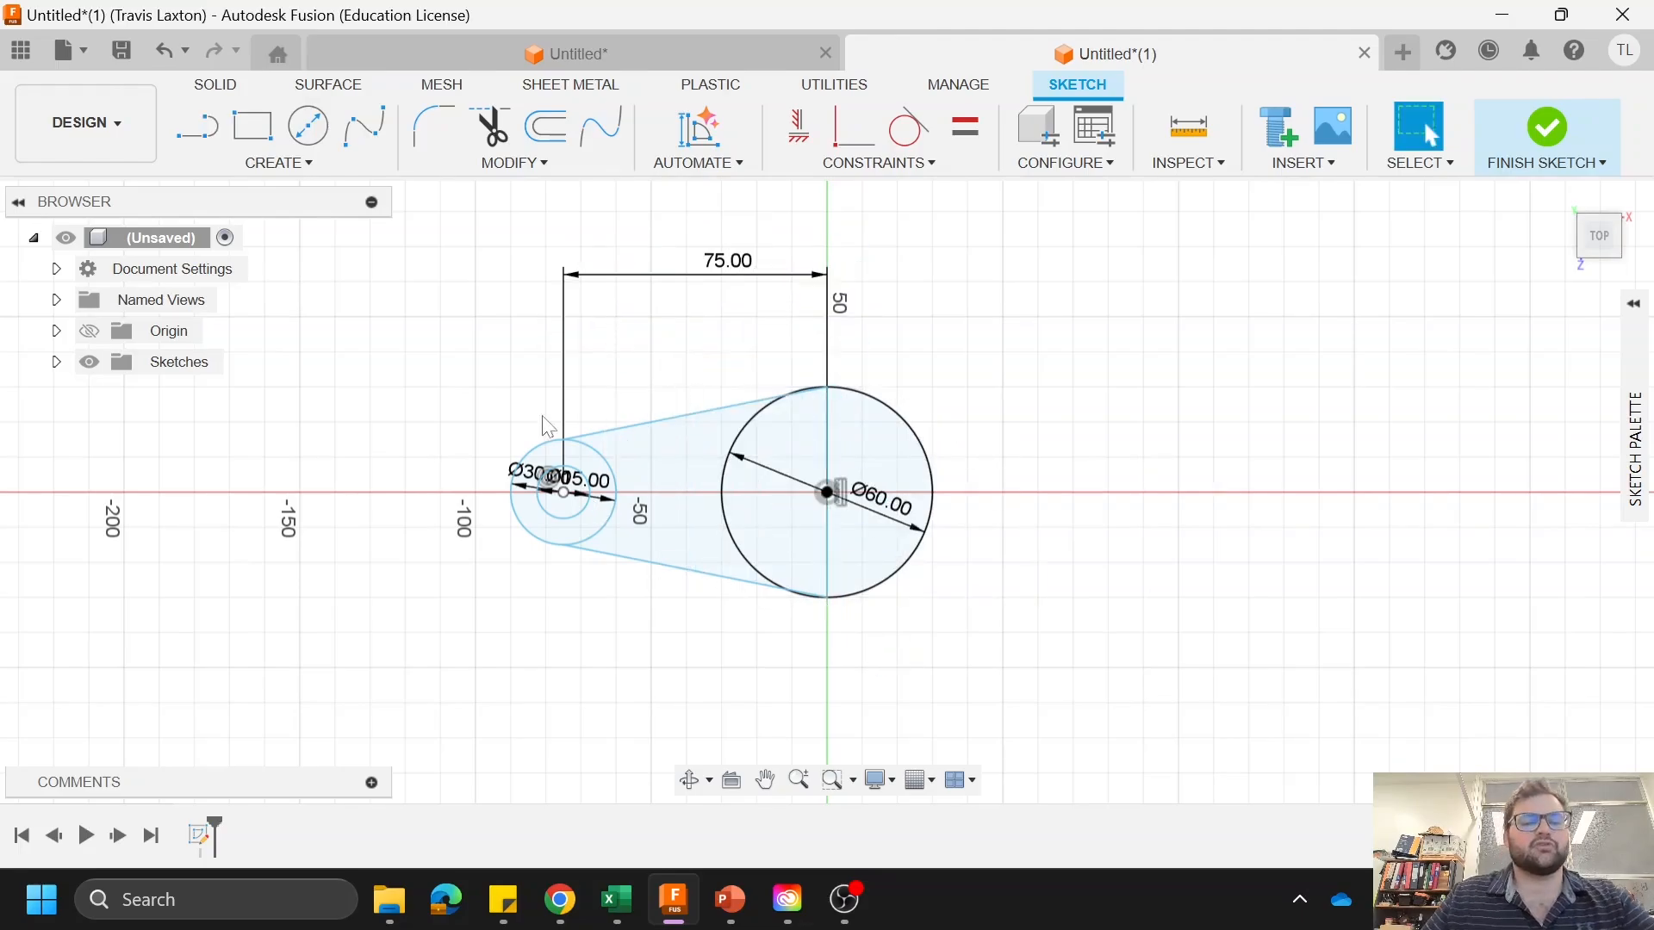
Step: Trim the sloped line ends overlapping the 60 mm circle and the inner arcs of the 60 mm and 30 mm circles
{"action": "scroll", "coordinate": [720, 445], "scroll_direction": "up", "scroll_amount": 3}
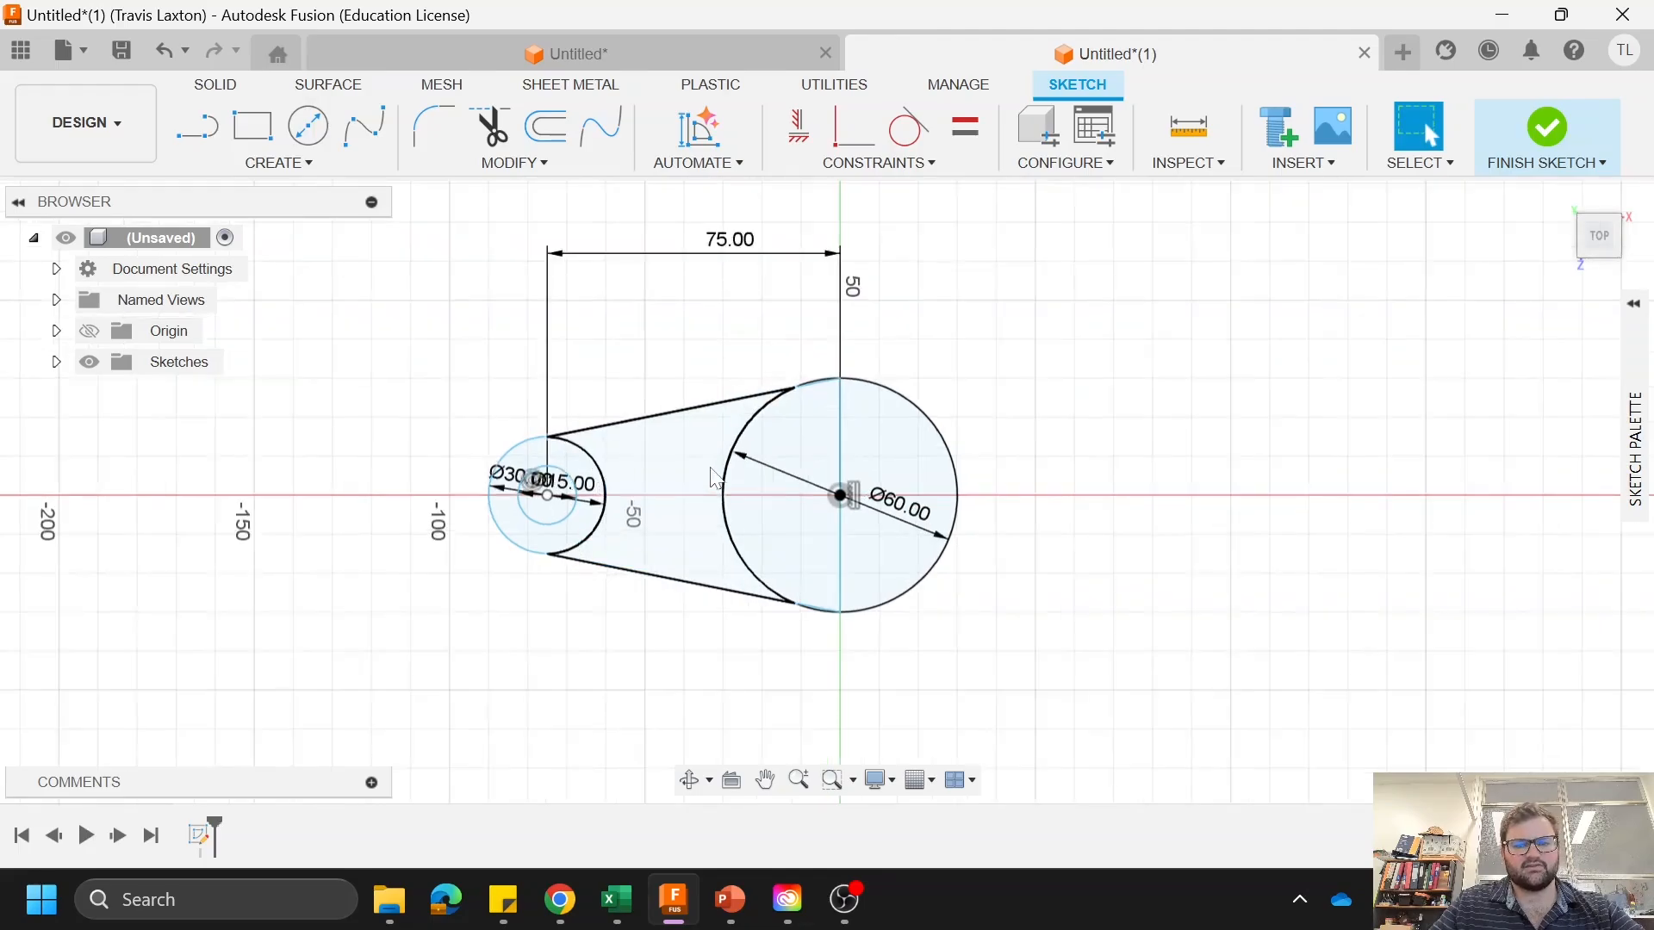
{"action": "scroll", "coordinate": [720, 446], "scroll_direction": "up", "scroll_amount": 2}
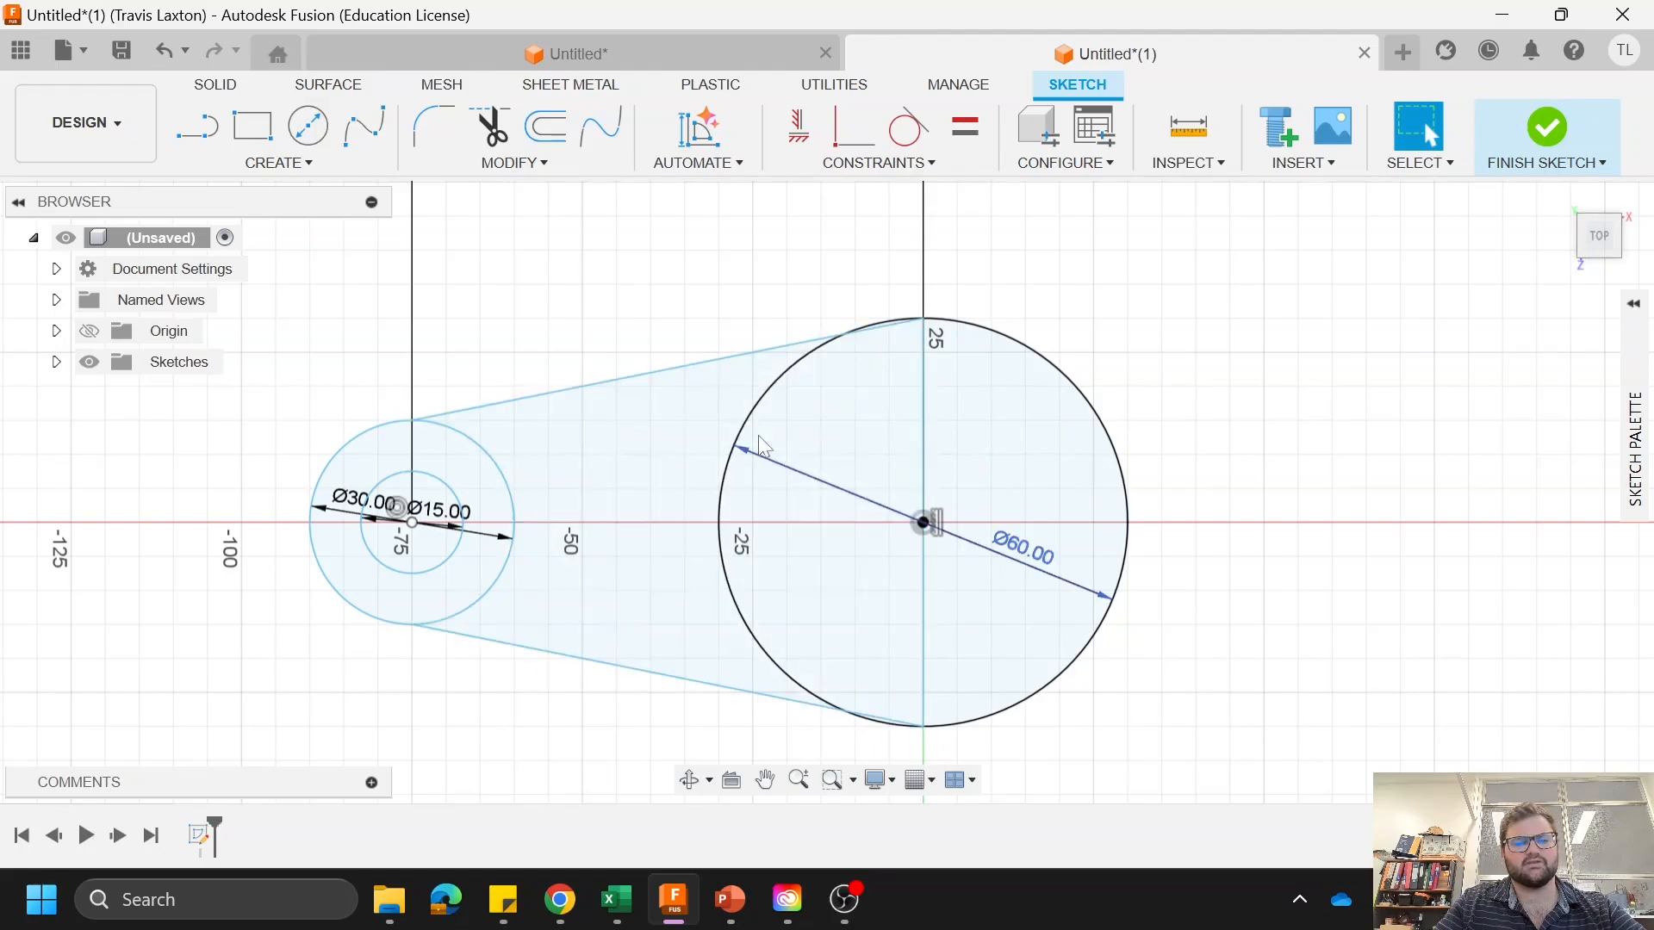
{"action": "left_click", "coordinate": [488, 130]}
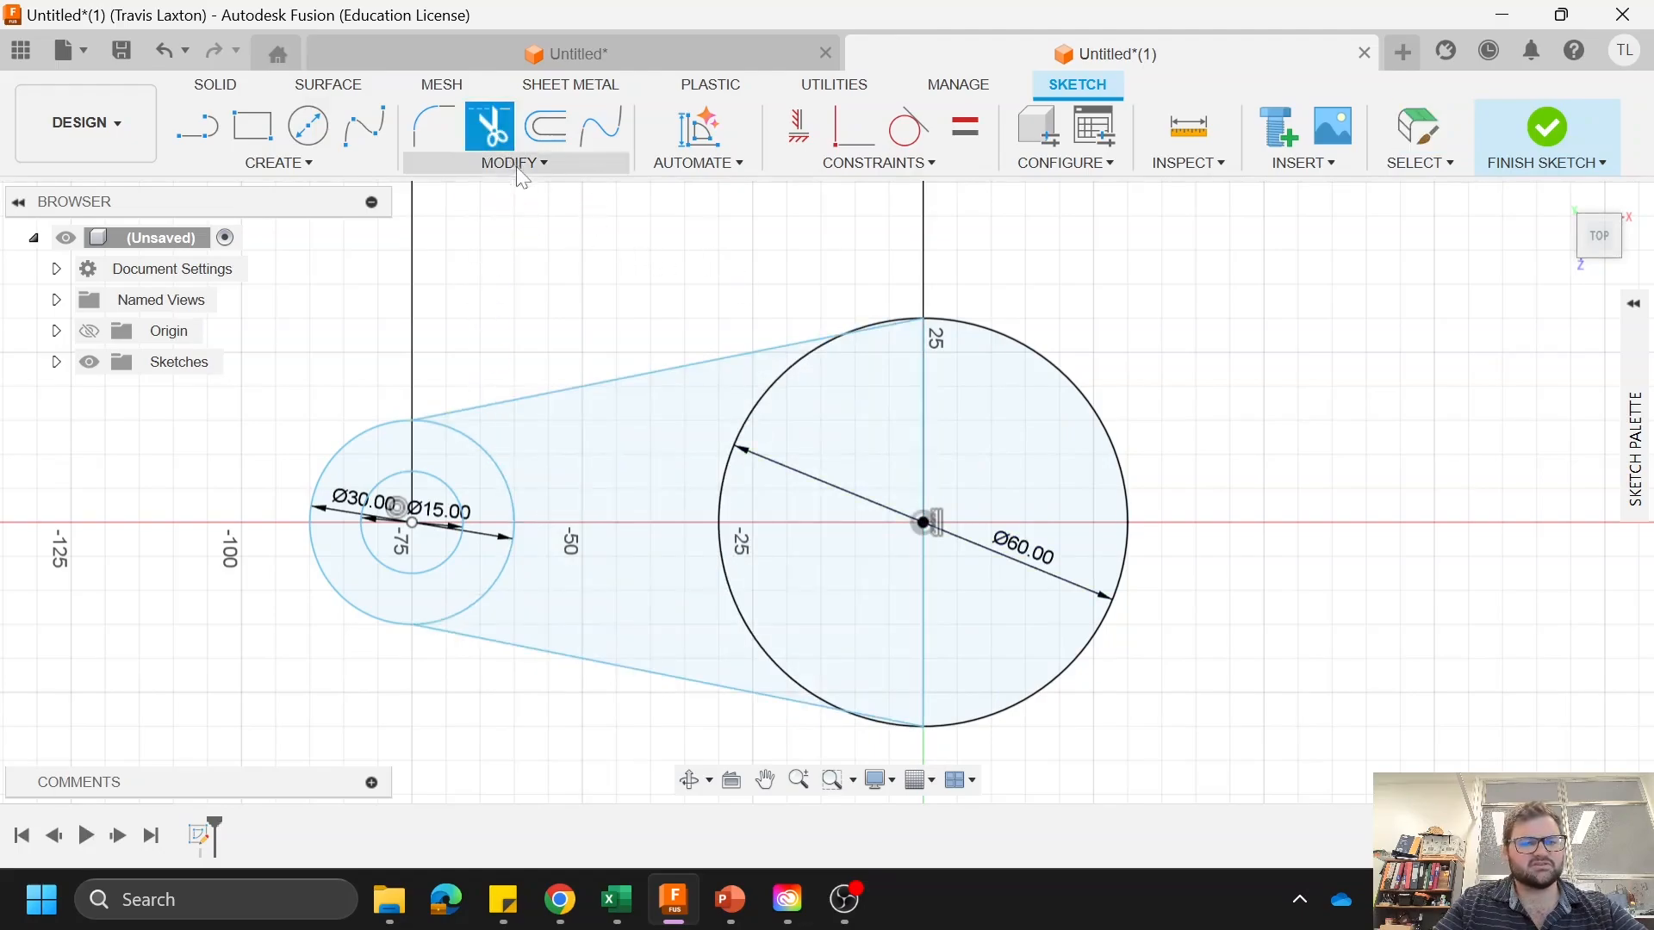
{"action": "left_click", "coordinate": [880, 329]}
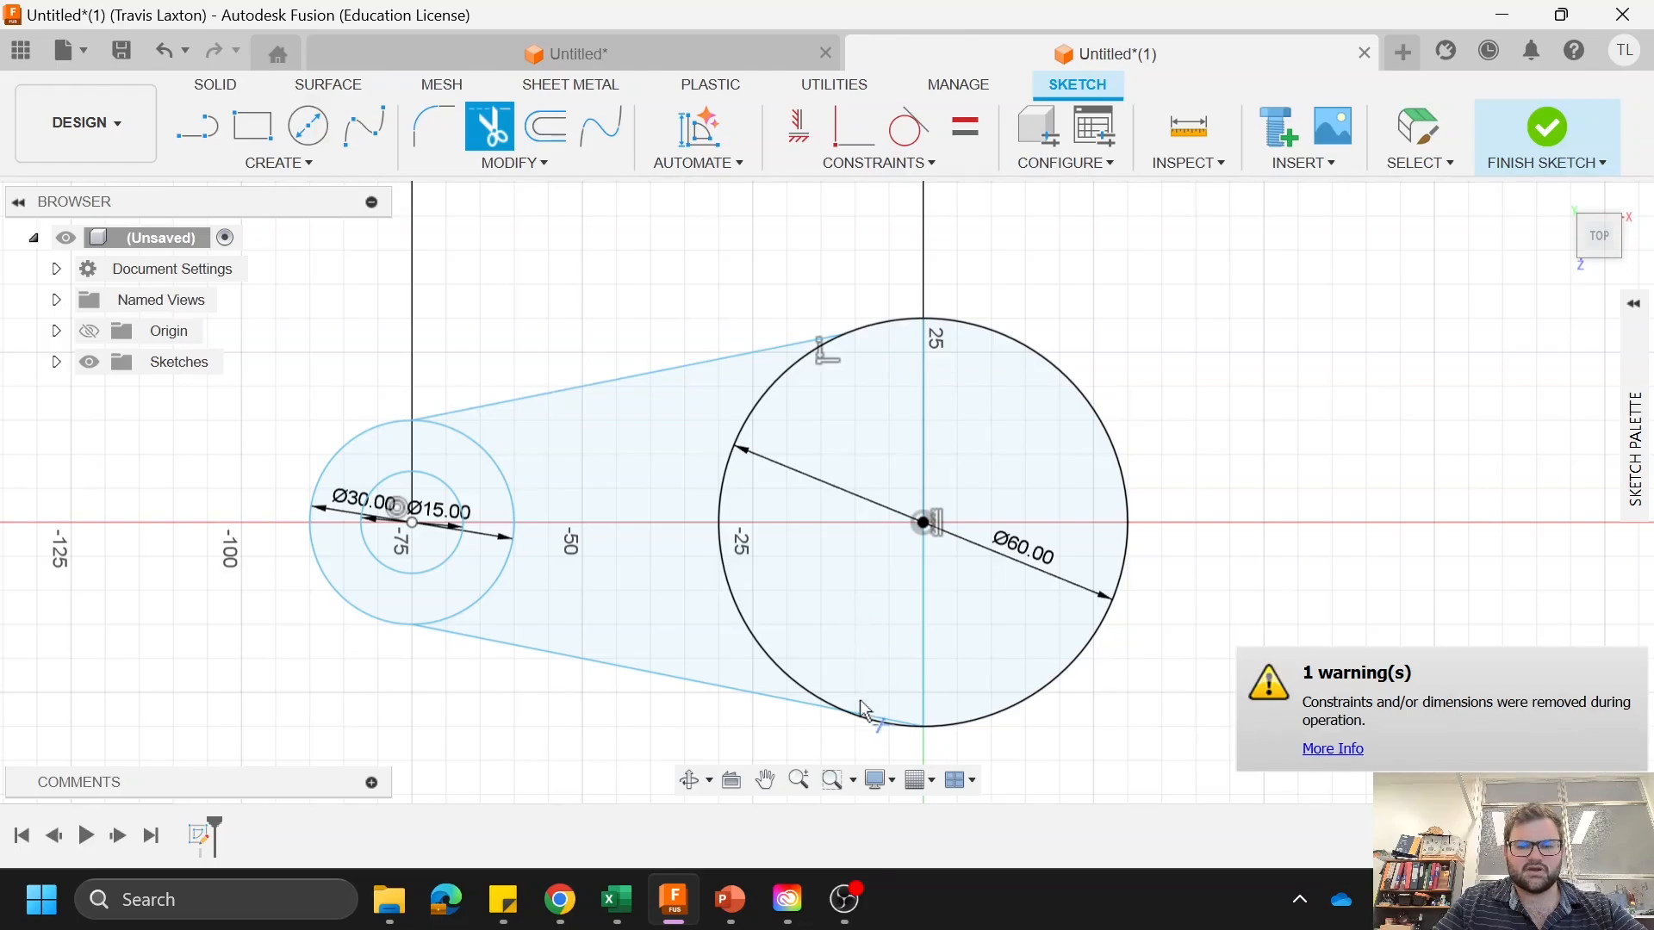
{"action": "left_click", "coordinate": [879, 719]}
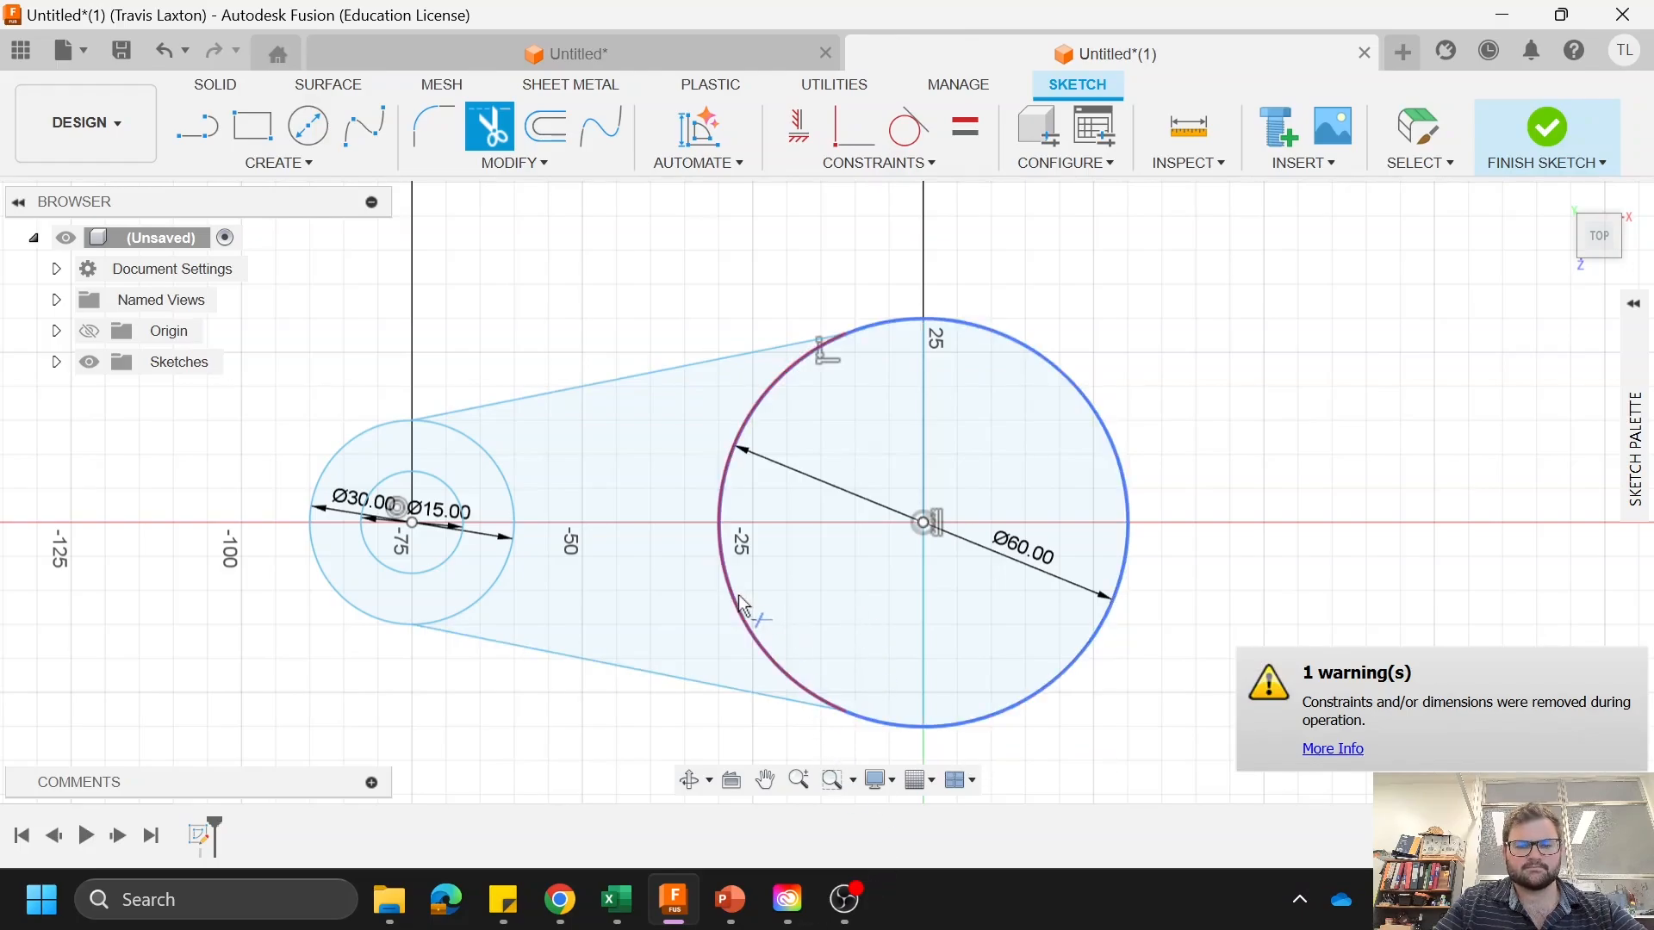
{"action": "left_click", "coordinate": [739, 607]}
{"action": "left_click", "coordinate": [509, 550]}
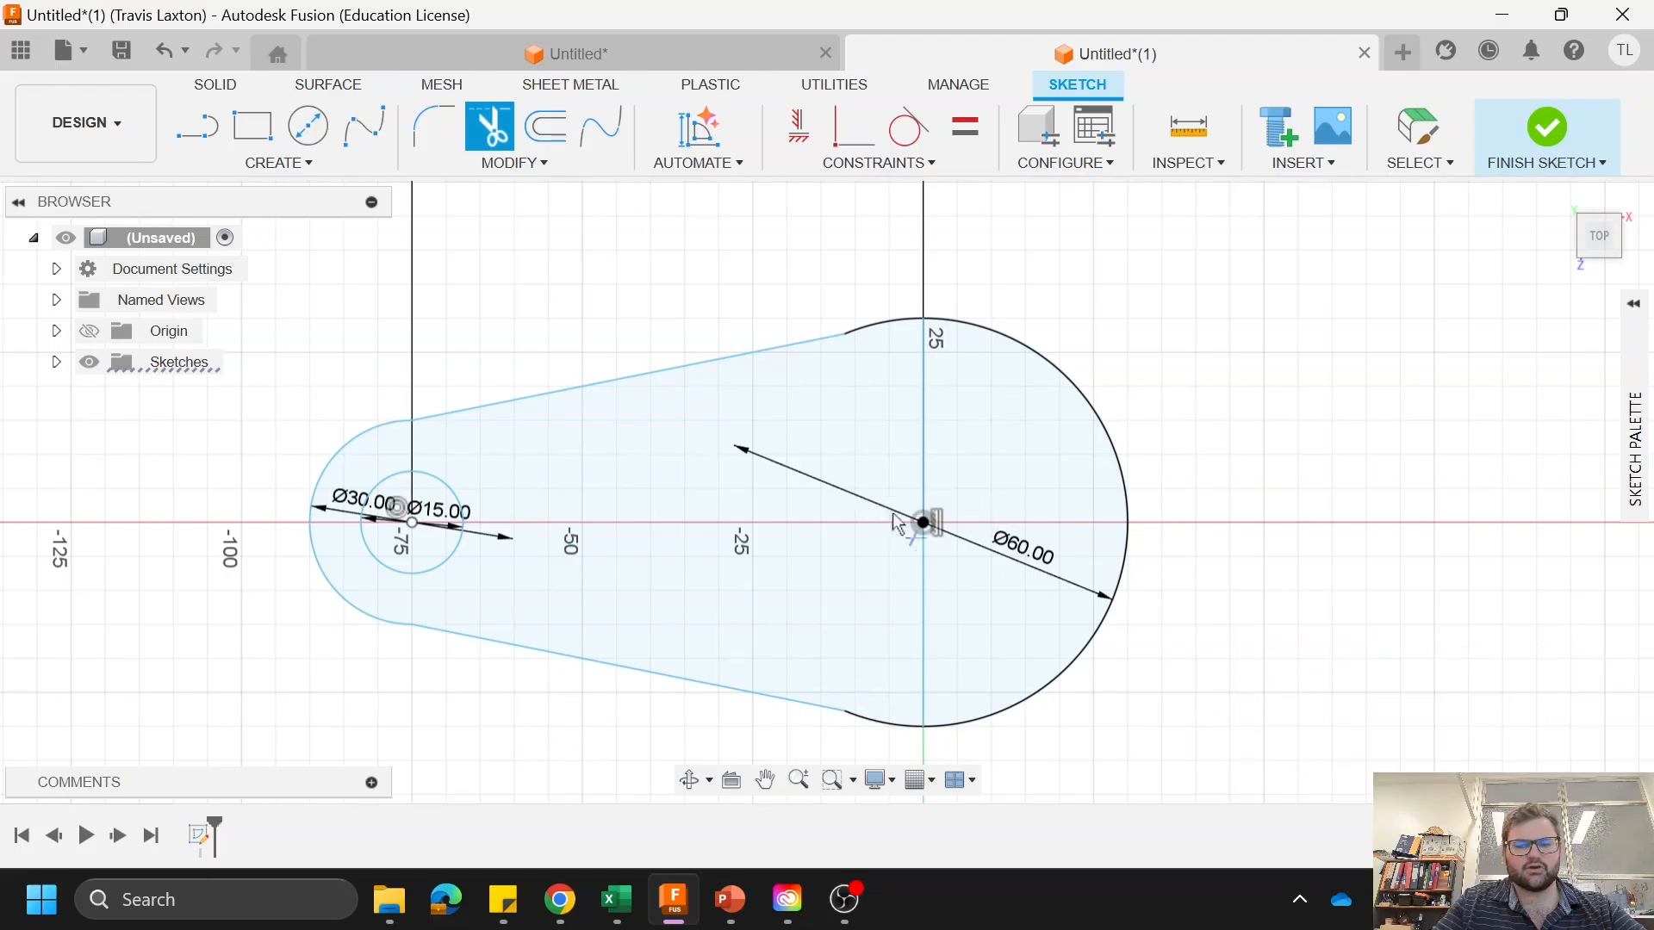
{"action": "right_click", "coordinate": [447, 344]}
{"action": "left_click", "coordinate": [521, 326]}
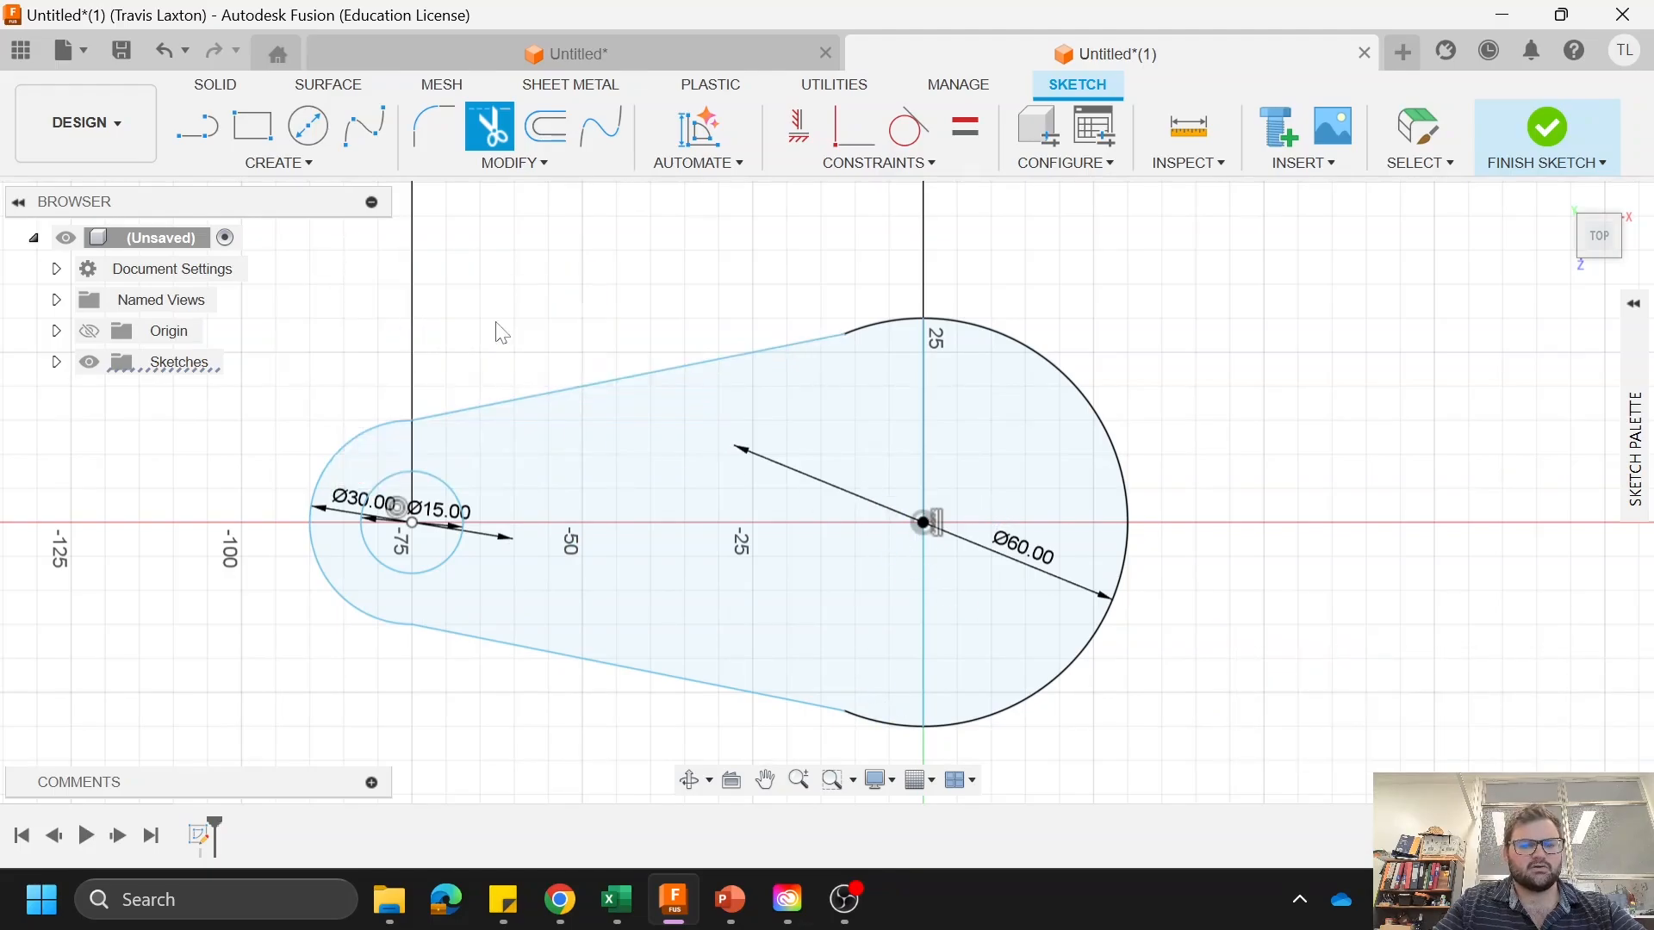
{"action": "scroll", "coordinate": [664, 508], "scroll_direction": "down", "scroll_amount": 3}
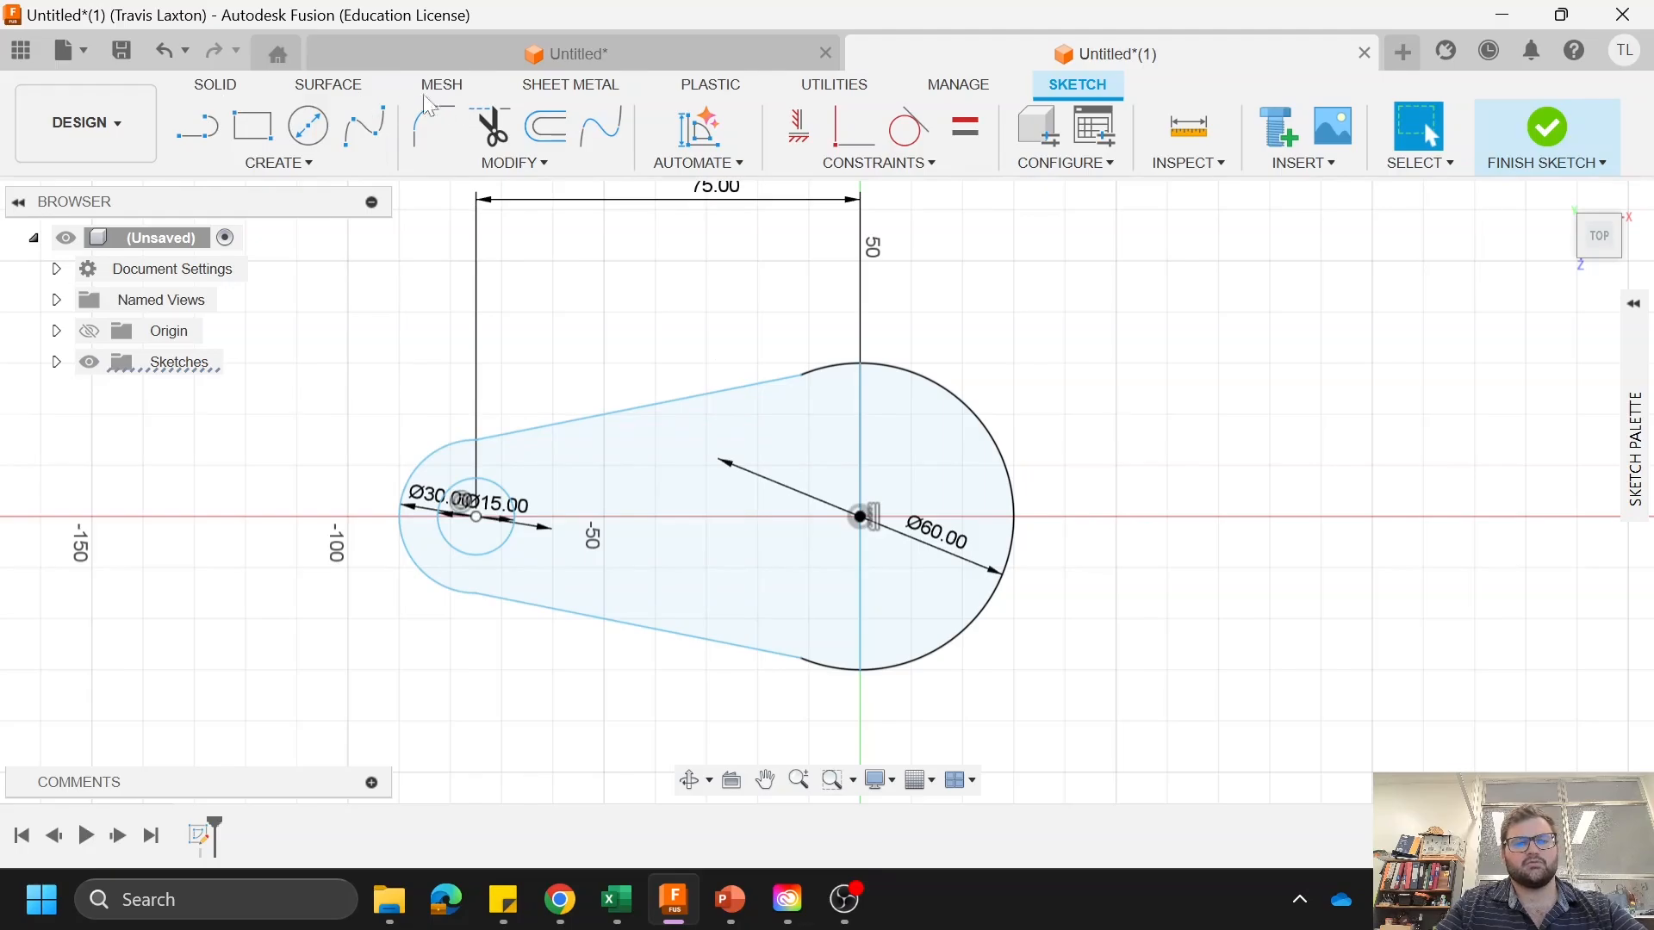
{"action": "left_click", "coordinate": [216, 90]}
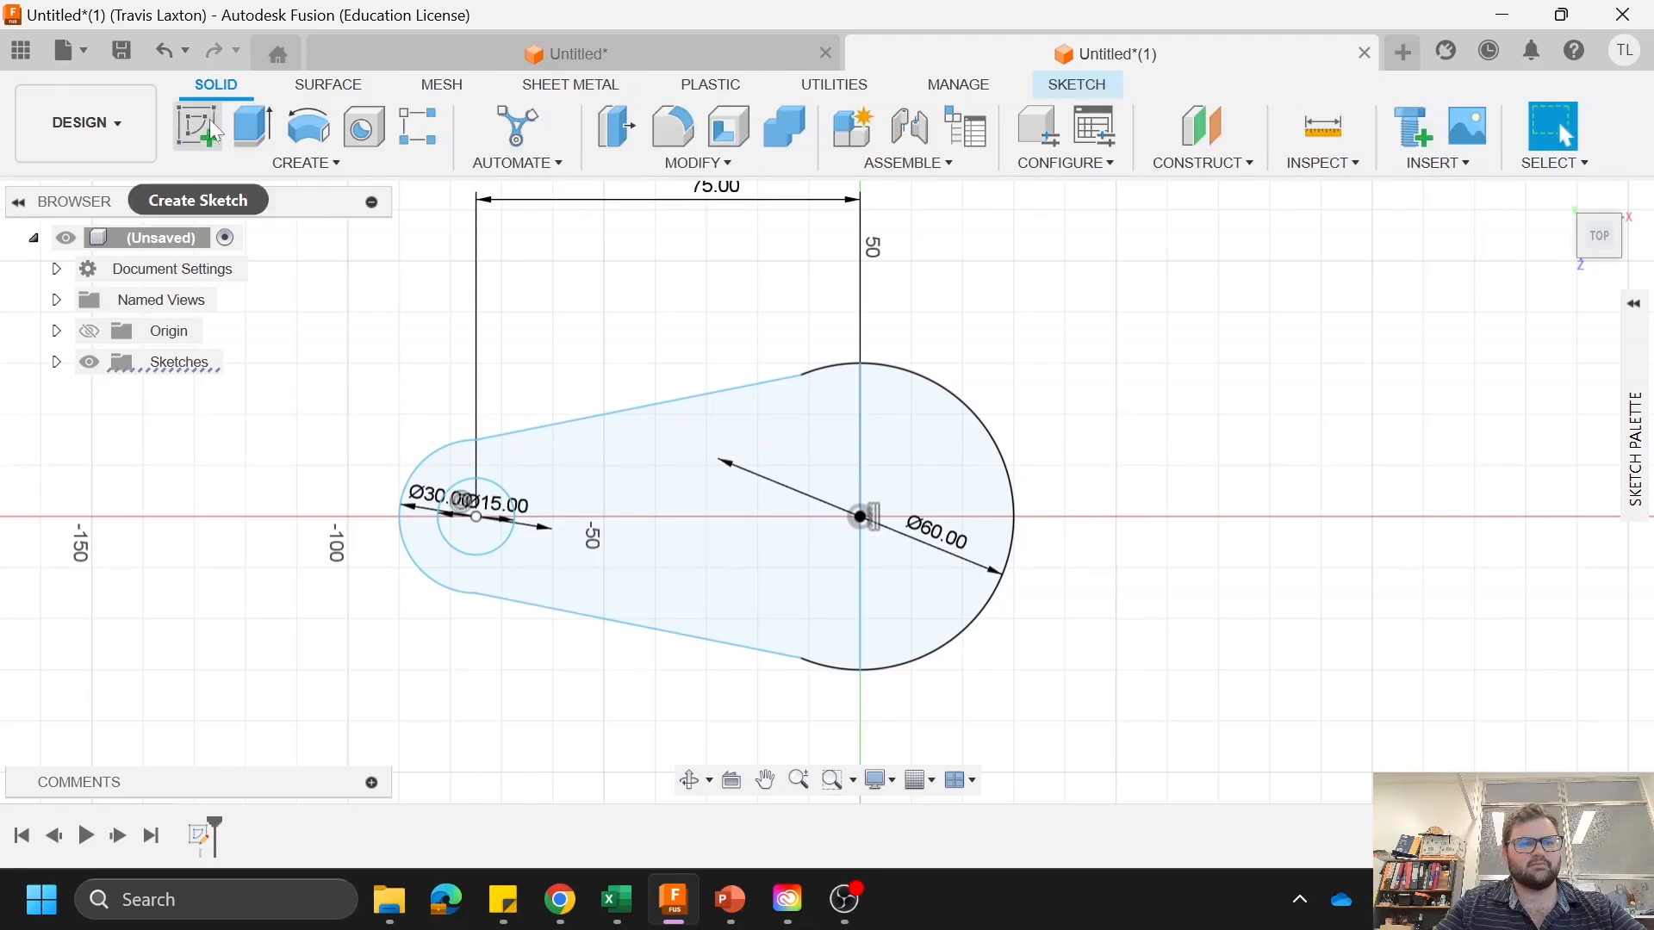
{"action": "left_click", "coordinate": [274, 172]}
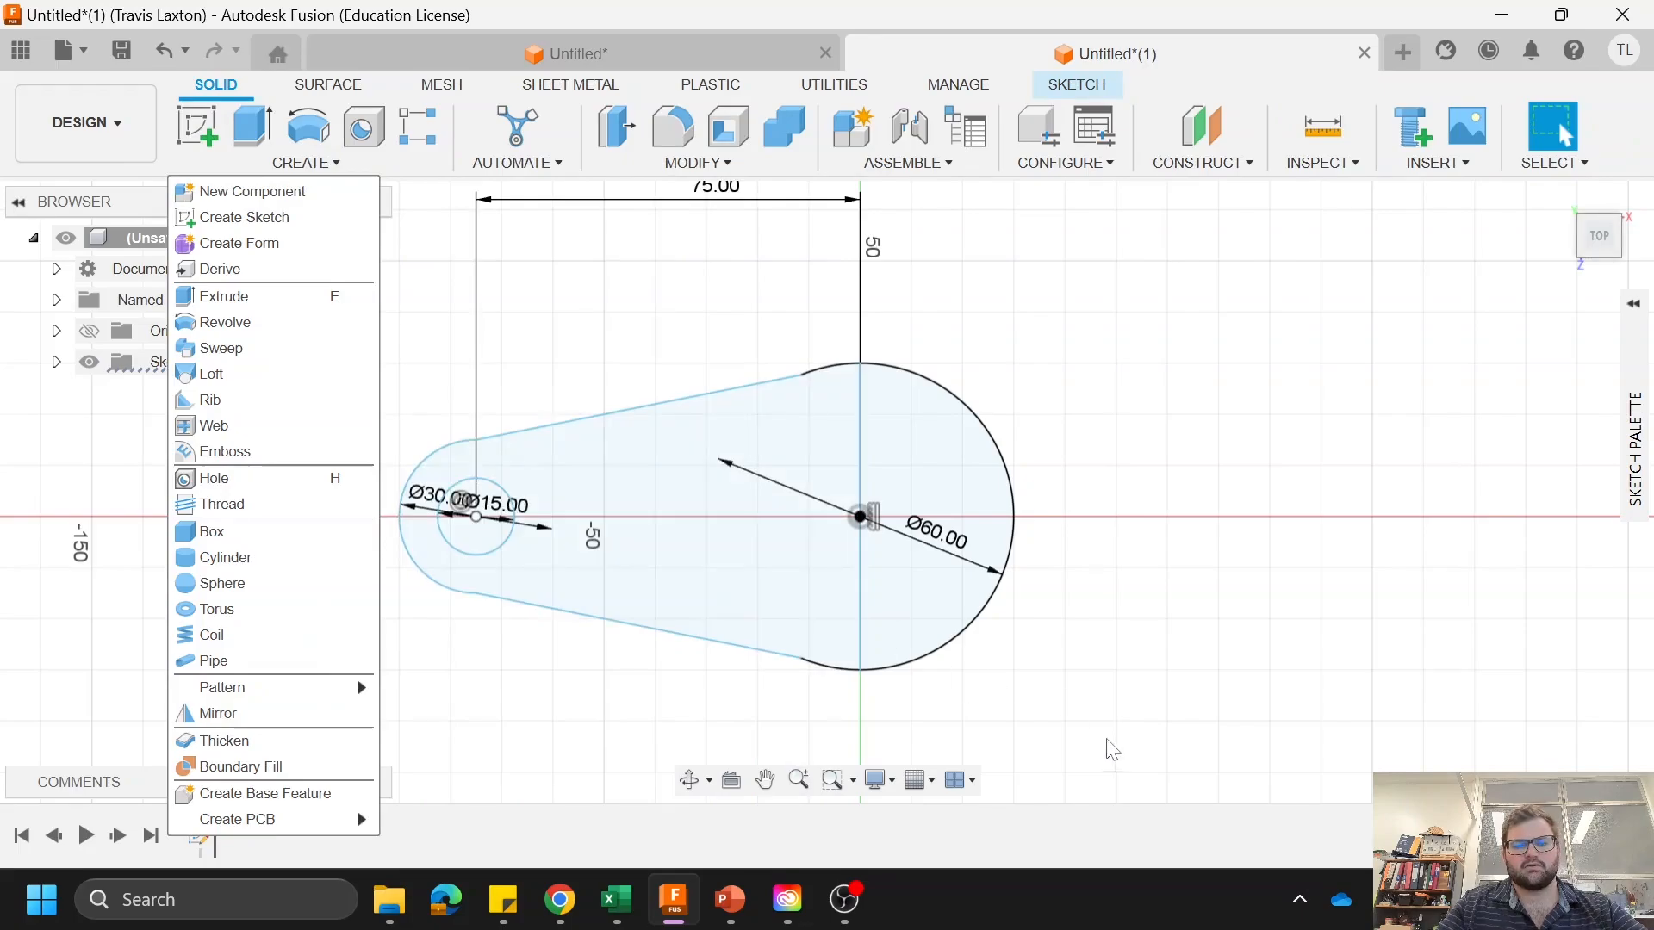
{"action": "mouse_move", "coordinate": [1107, 720]}
{"action": "left_mouse_down"}
{"action": "mouse_move", "coordinate": [738, 553]}
{"action": "mouse_move", "coordinate": [369, 299]}
{"action": "left_mouse_up"}
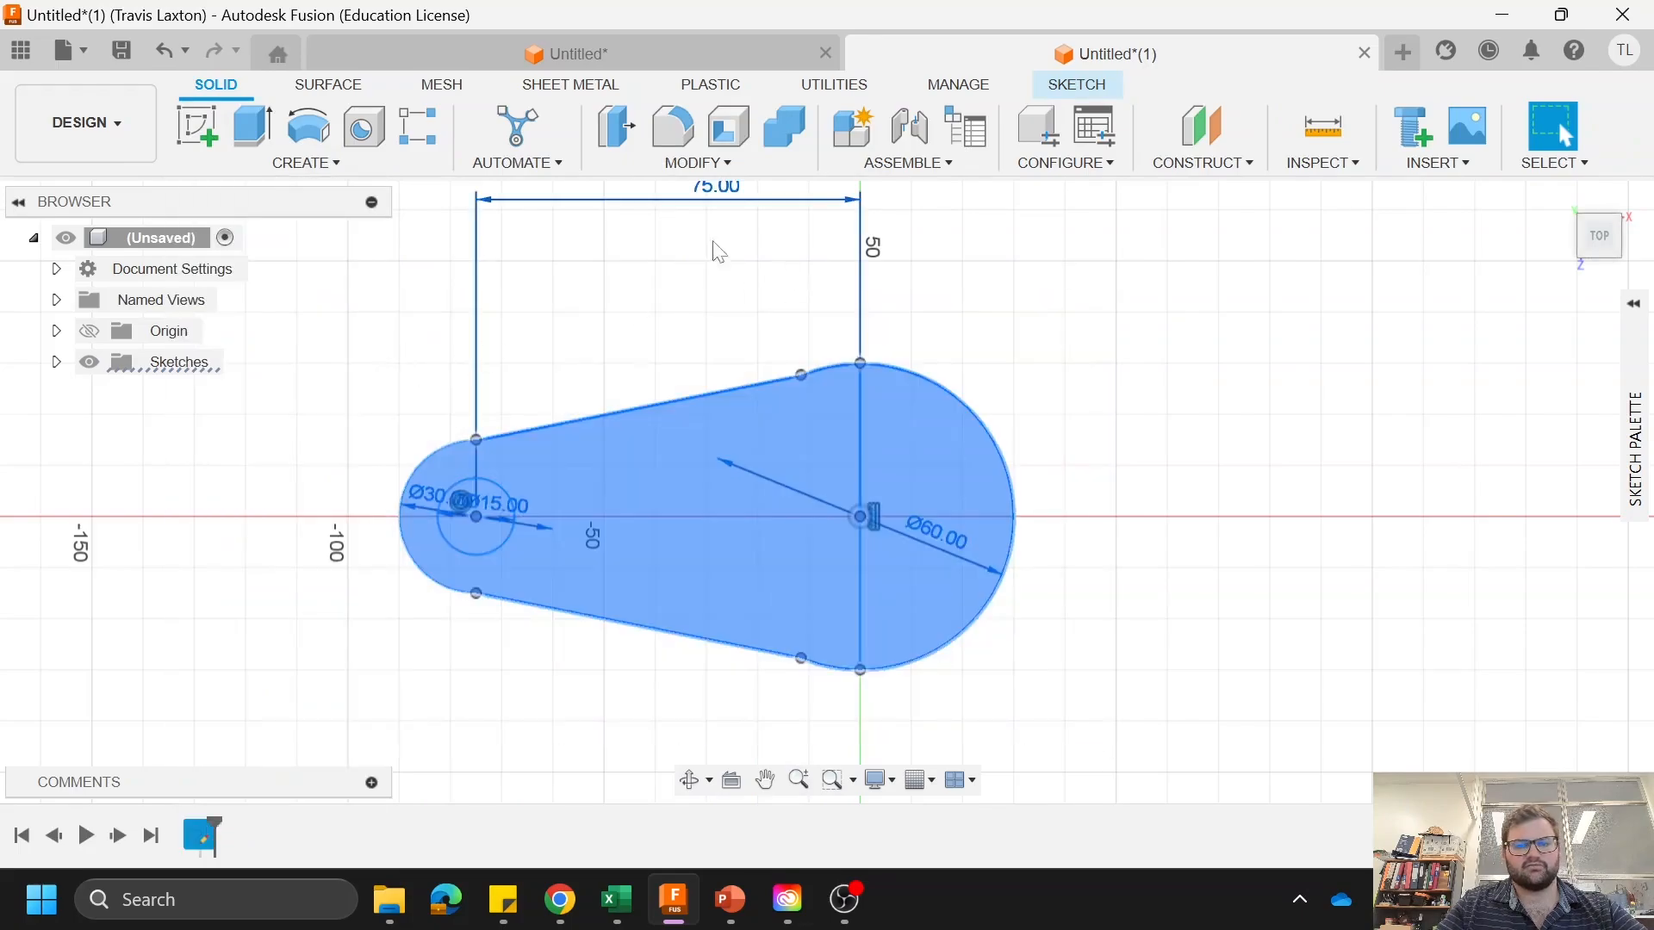
{"action": "left_click", "coordinate": [236, 164]}
{"action": "left_click", "coordinate": [261, 722]}
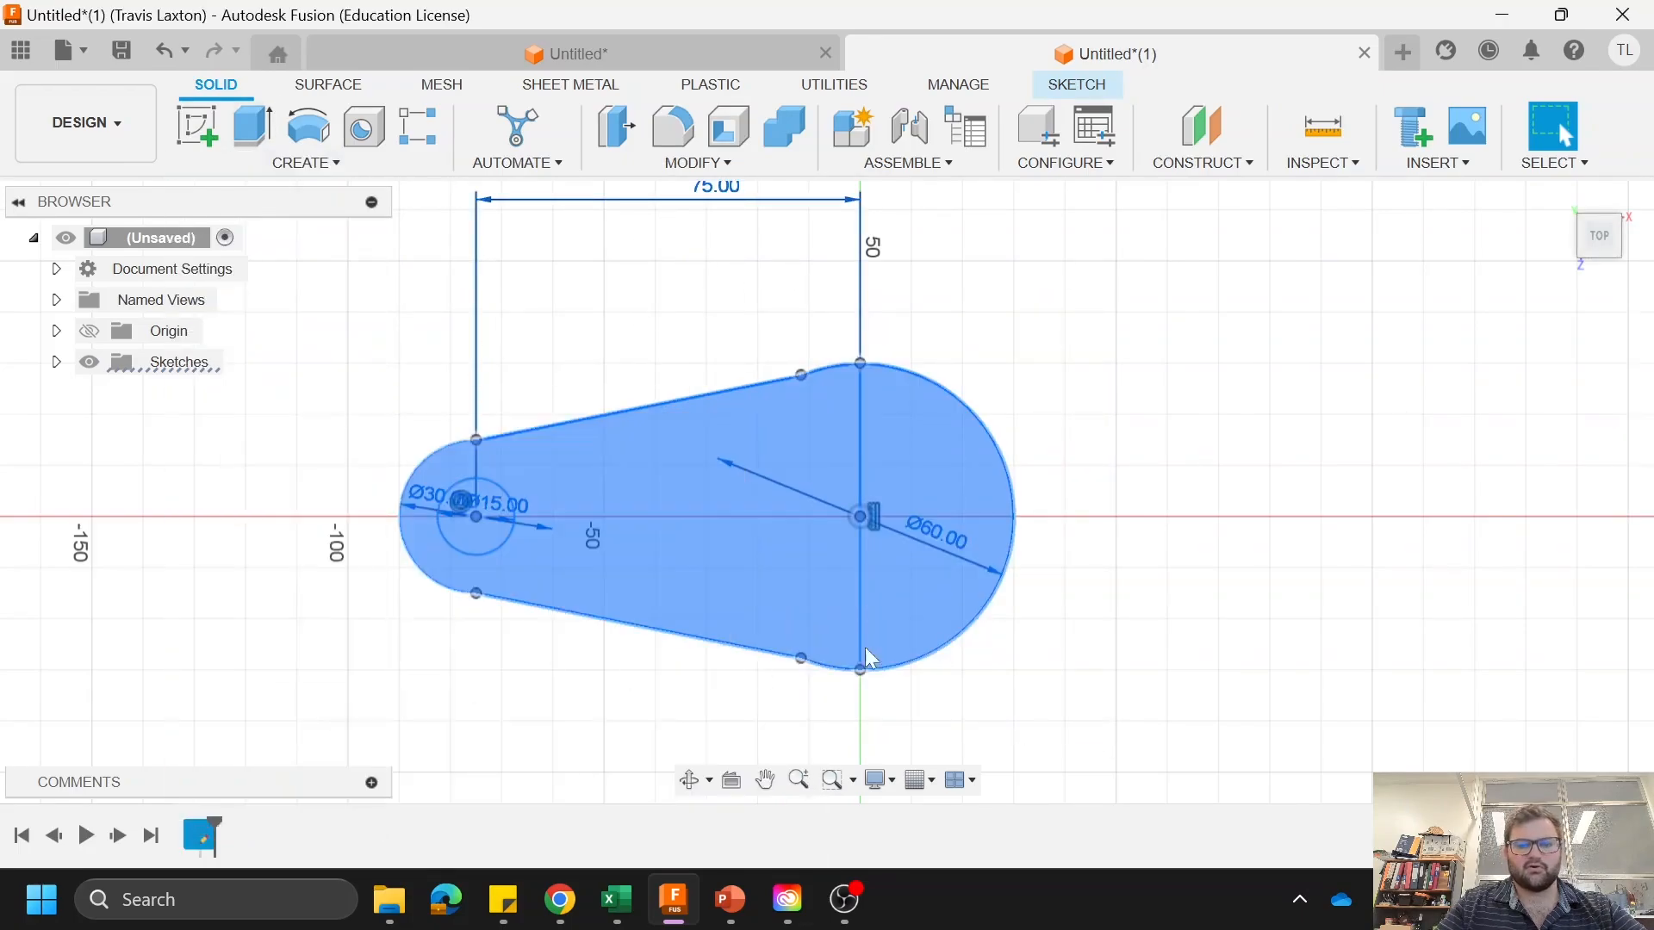
{"action": "left_click", "coordinate": [1471, 419]}
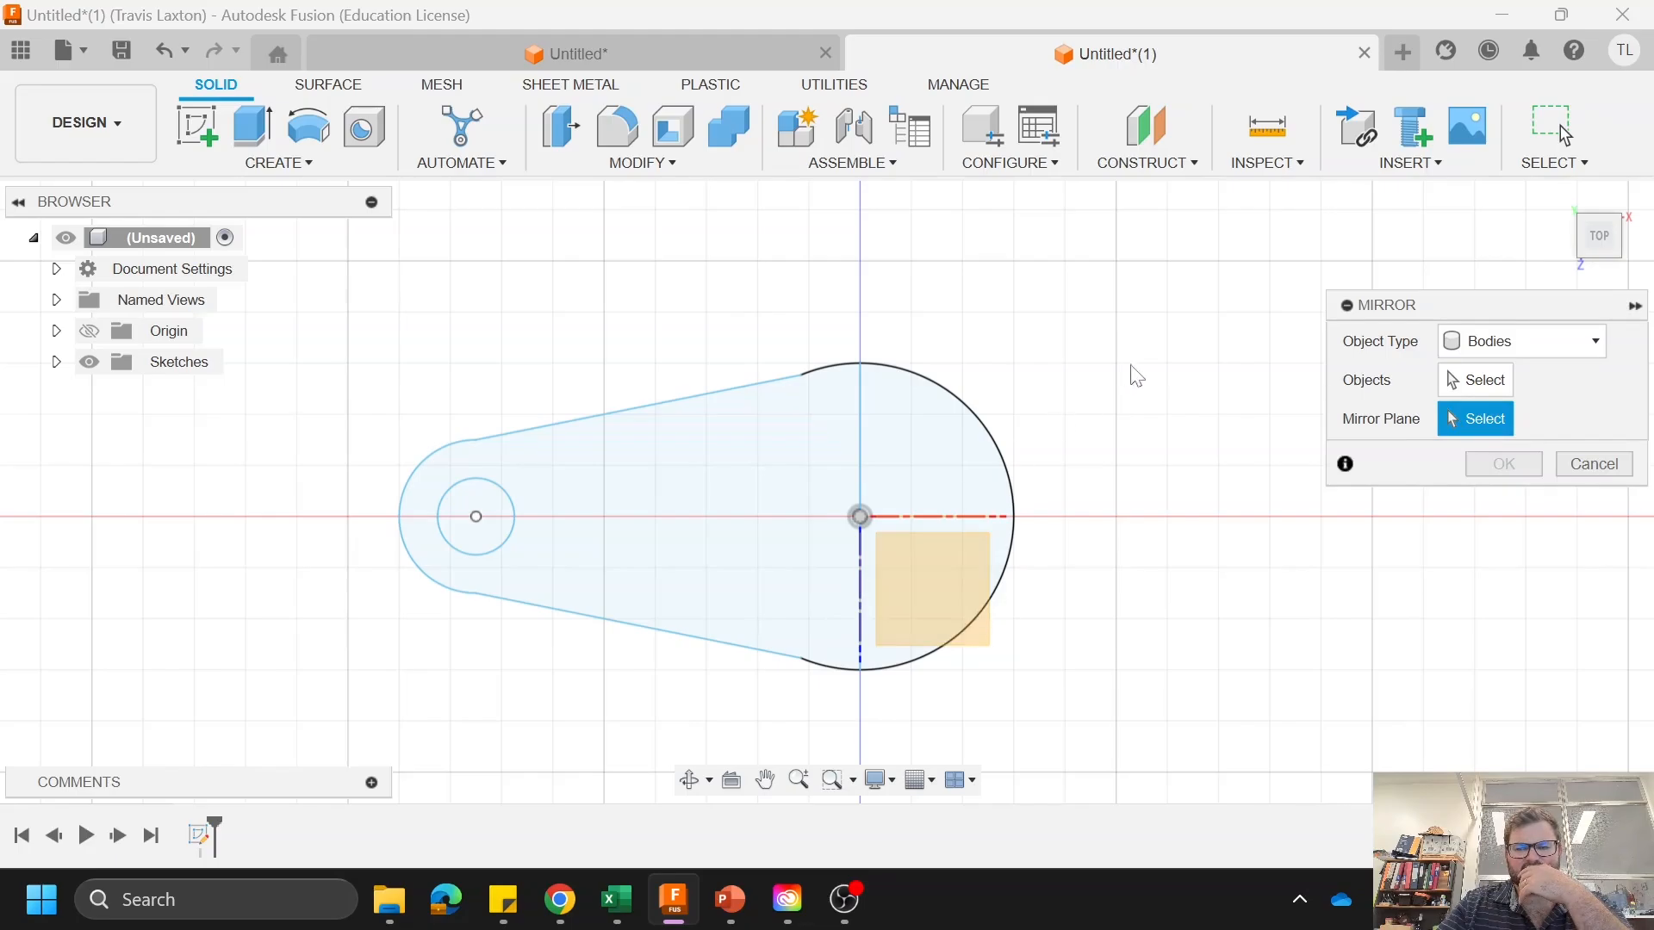
{"action": "left_click", "coordinate": [1568, 466]}
Step: Reopen the sketch for editing and mirror the whole link profile with its hole about the vertical line through the 60 mm circle
{"action": "double_click", "coordinate": [939, 379]}
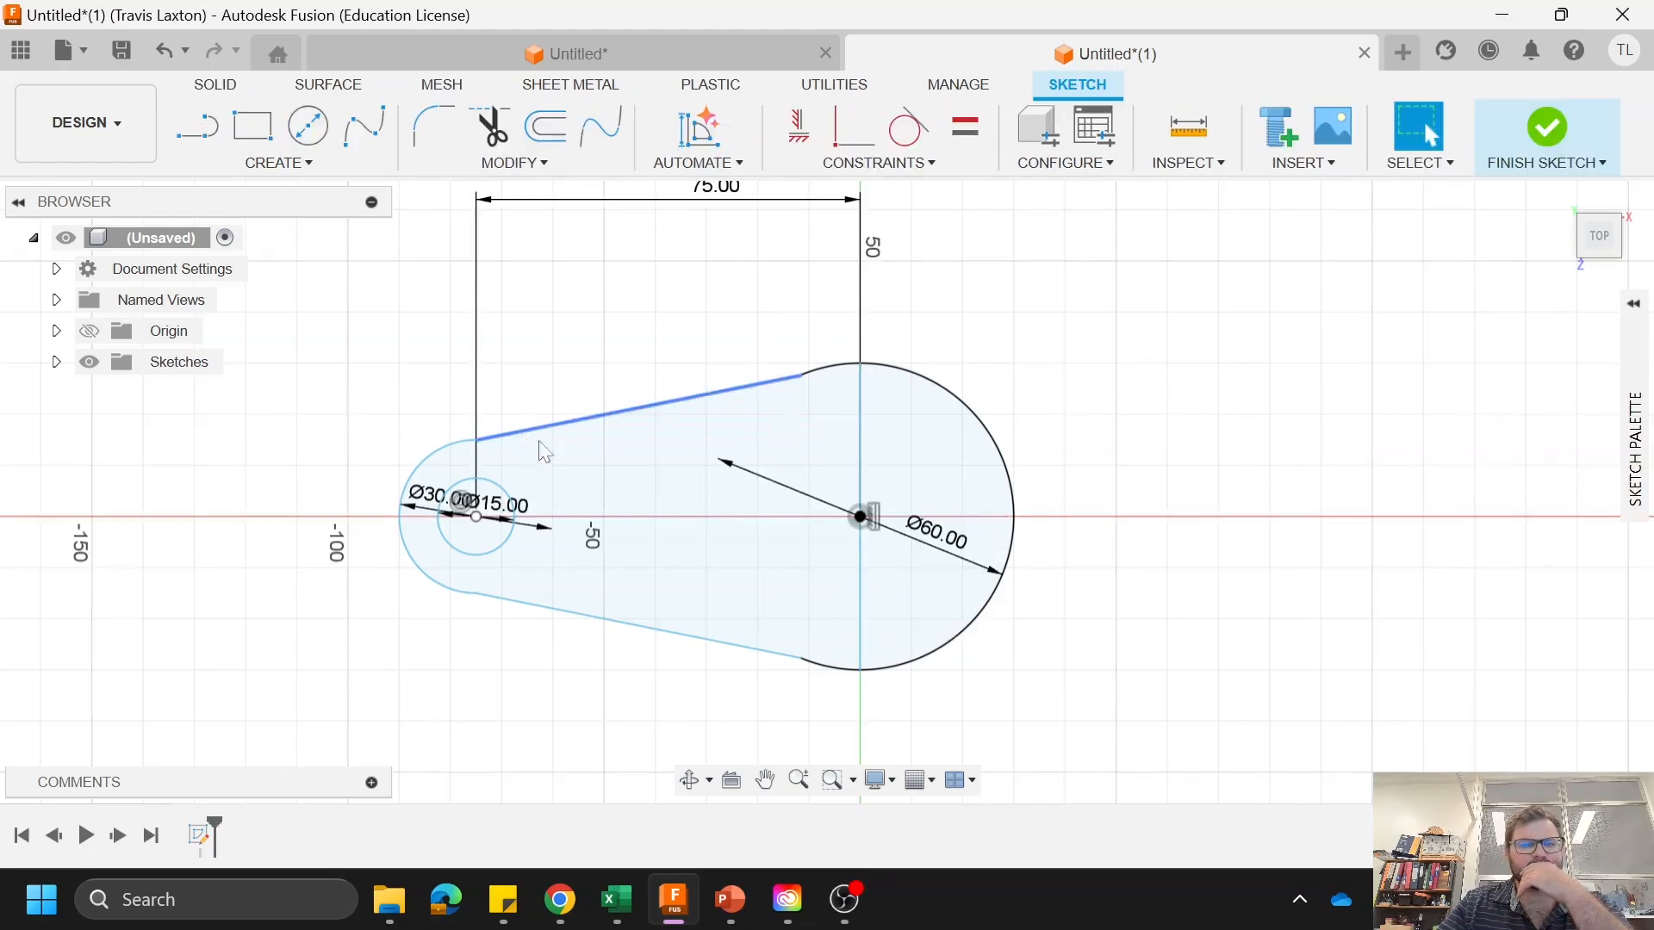
{"action": "right_click", "coordinate": [994, 339]}
{"action": "left_click", "coordinate": [1223, 443]}
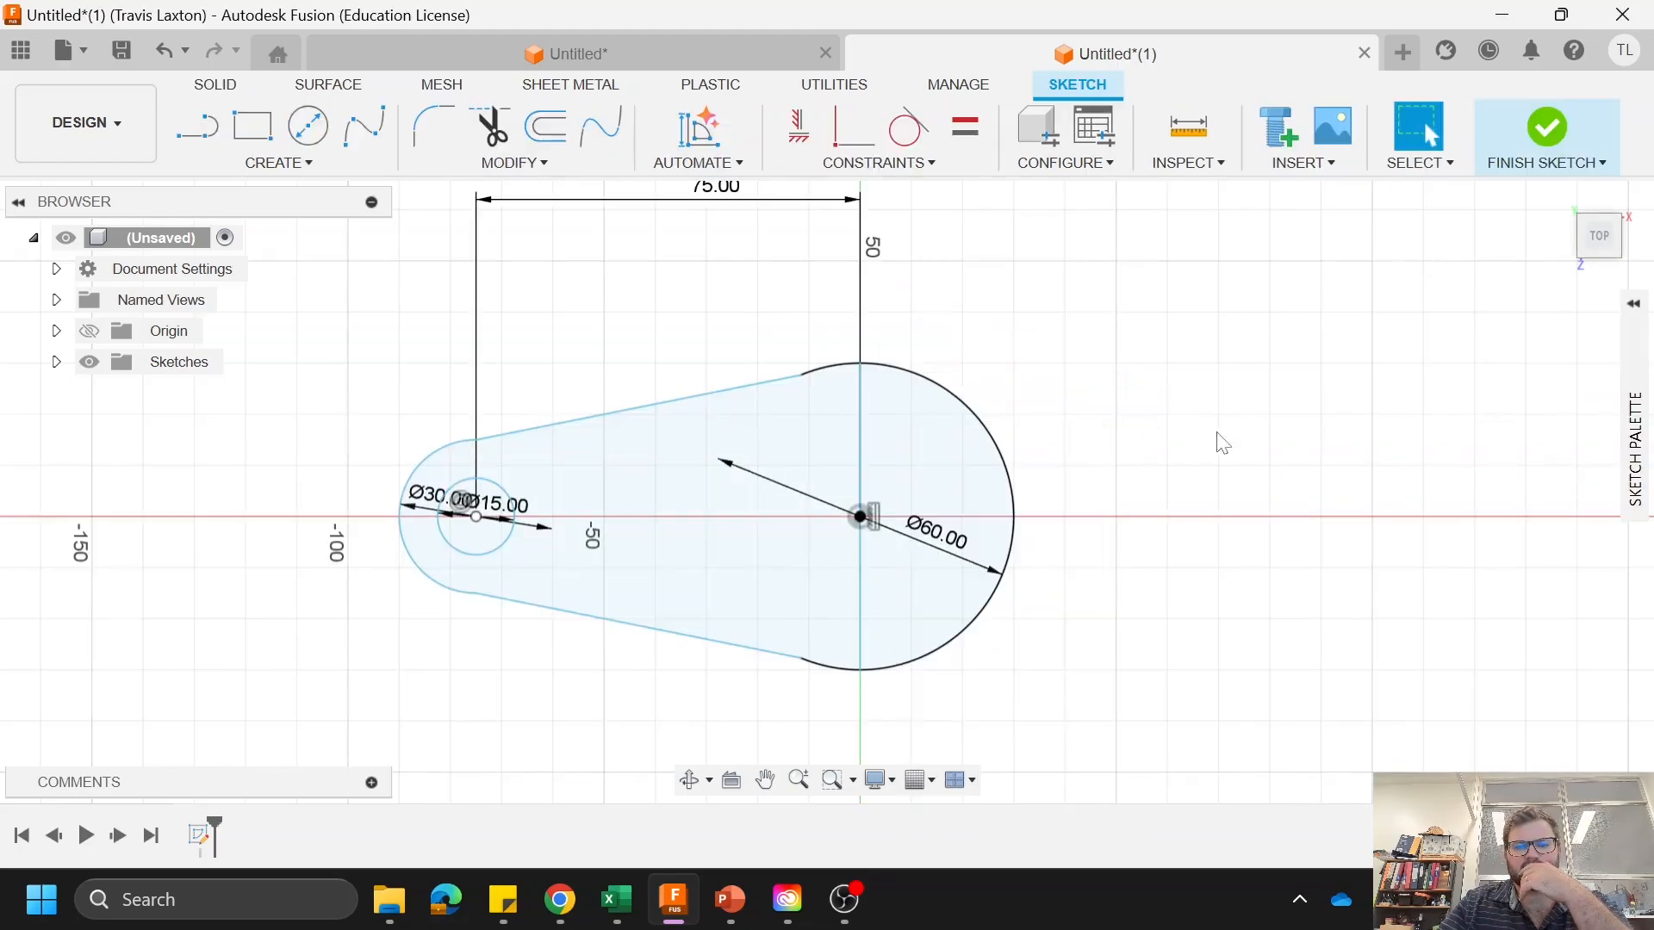
{"action": "left_click_drag", "start_coordinate": [385, 317], "coordinate": [1150, 741]}
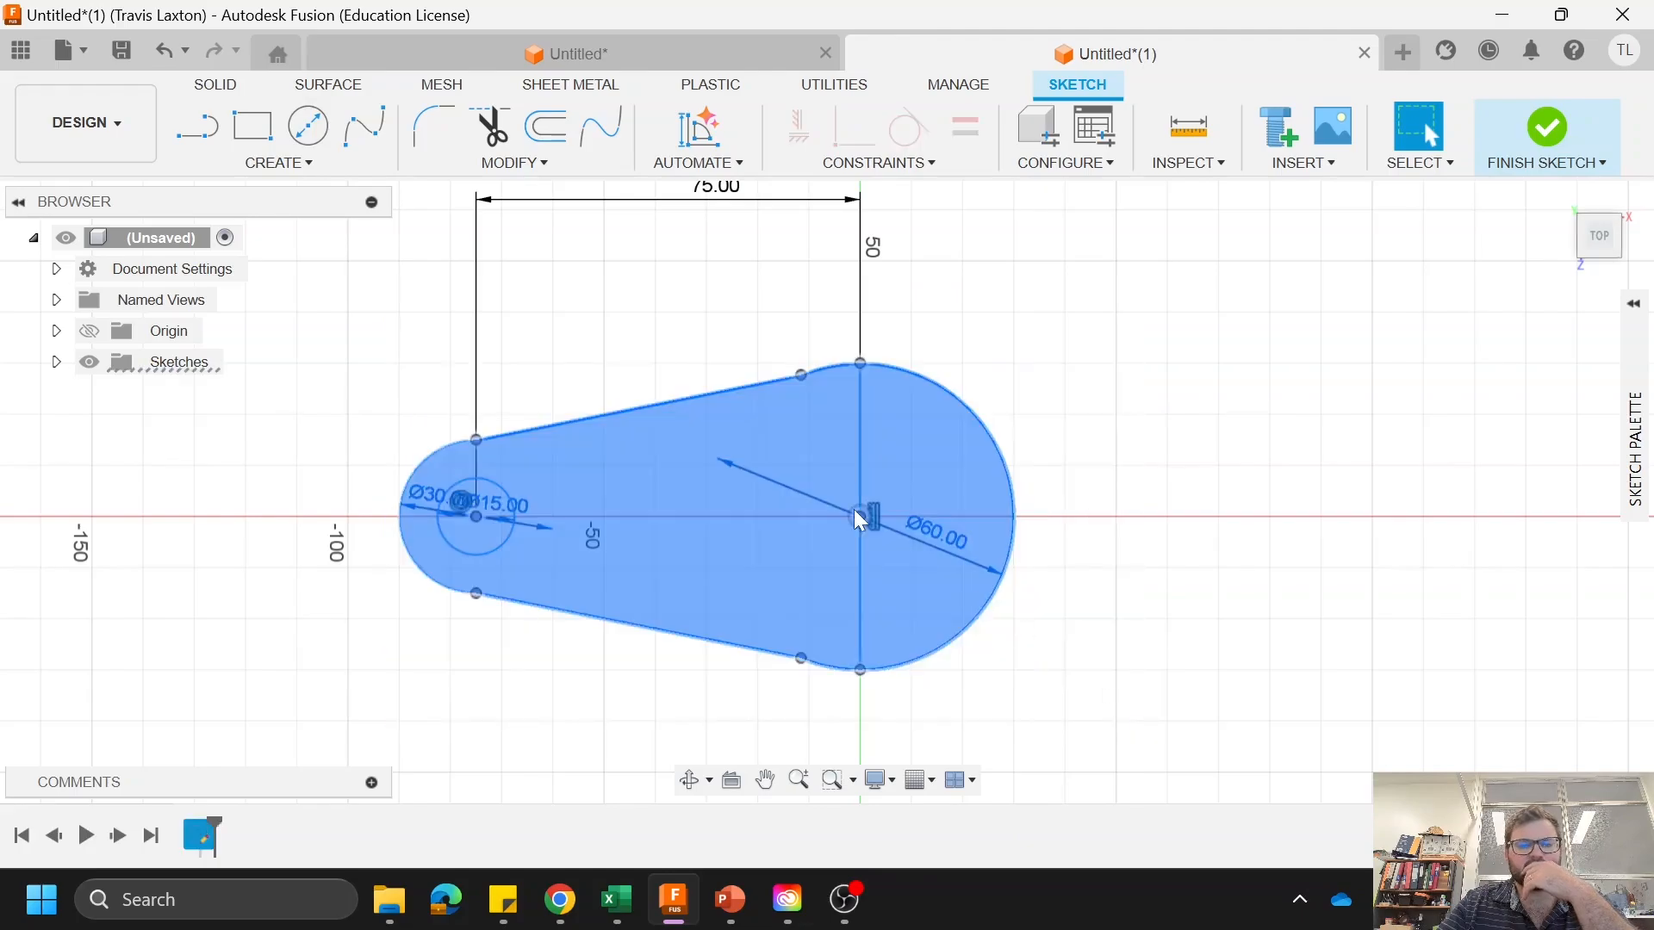
{"action": "left_click", "coordinate": [279, 162]}
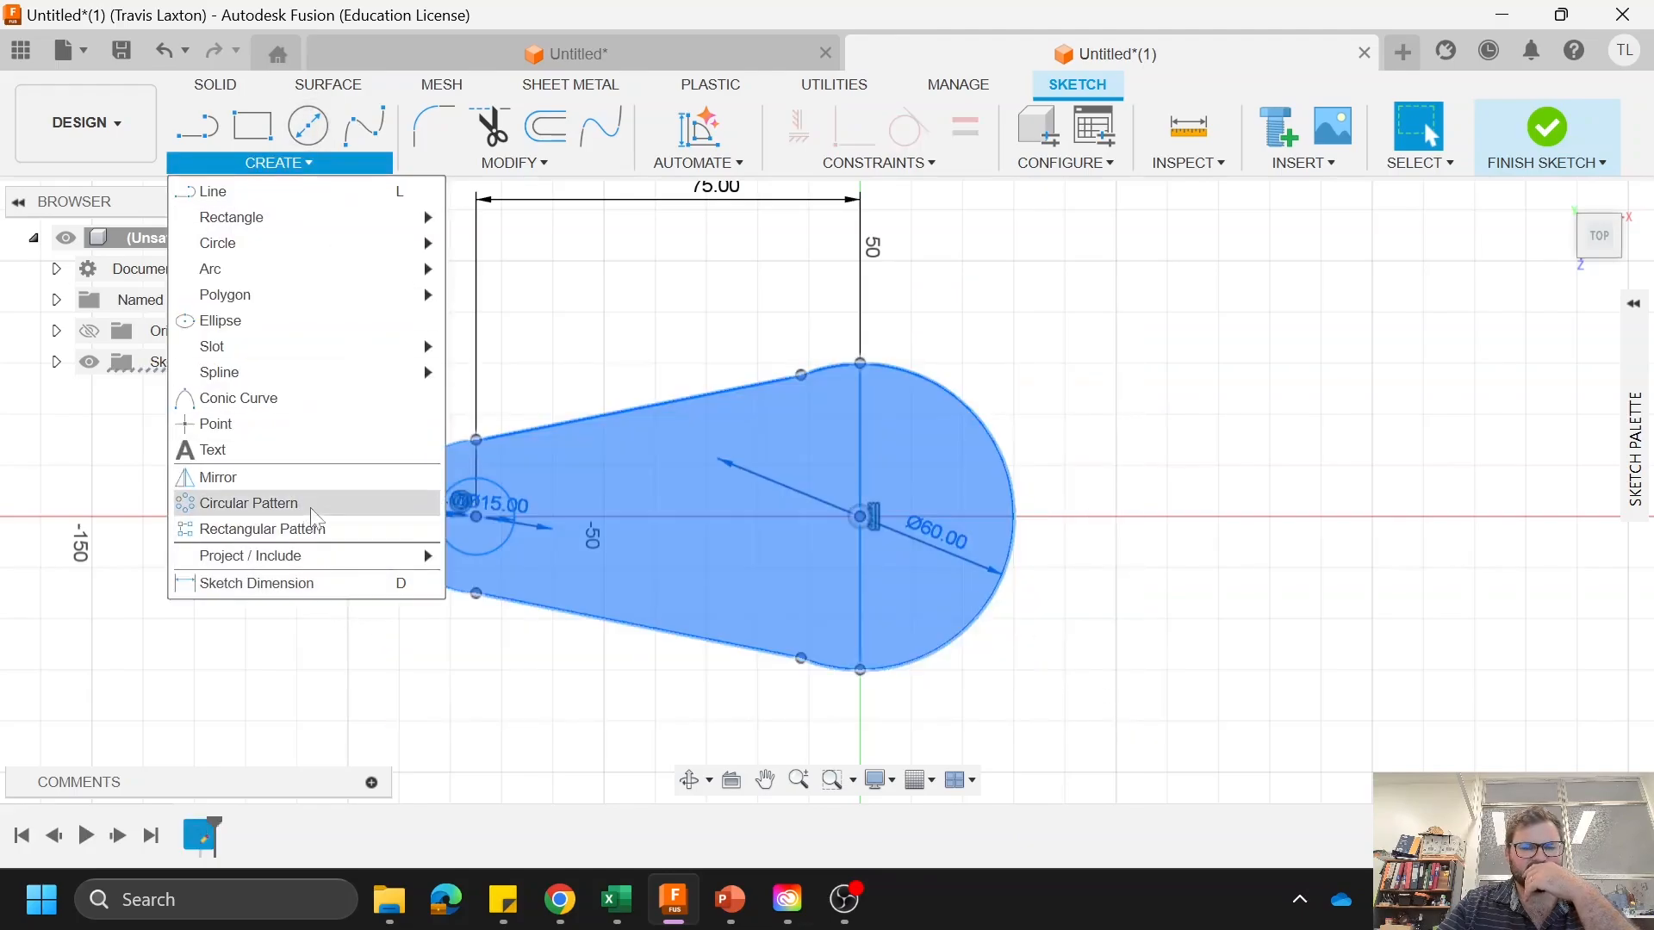
{"action": "left_click", "coordinate": [307, 479]}
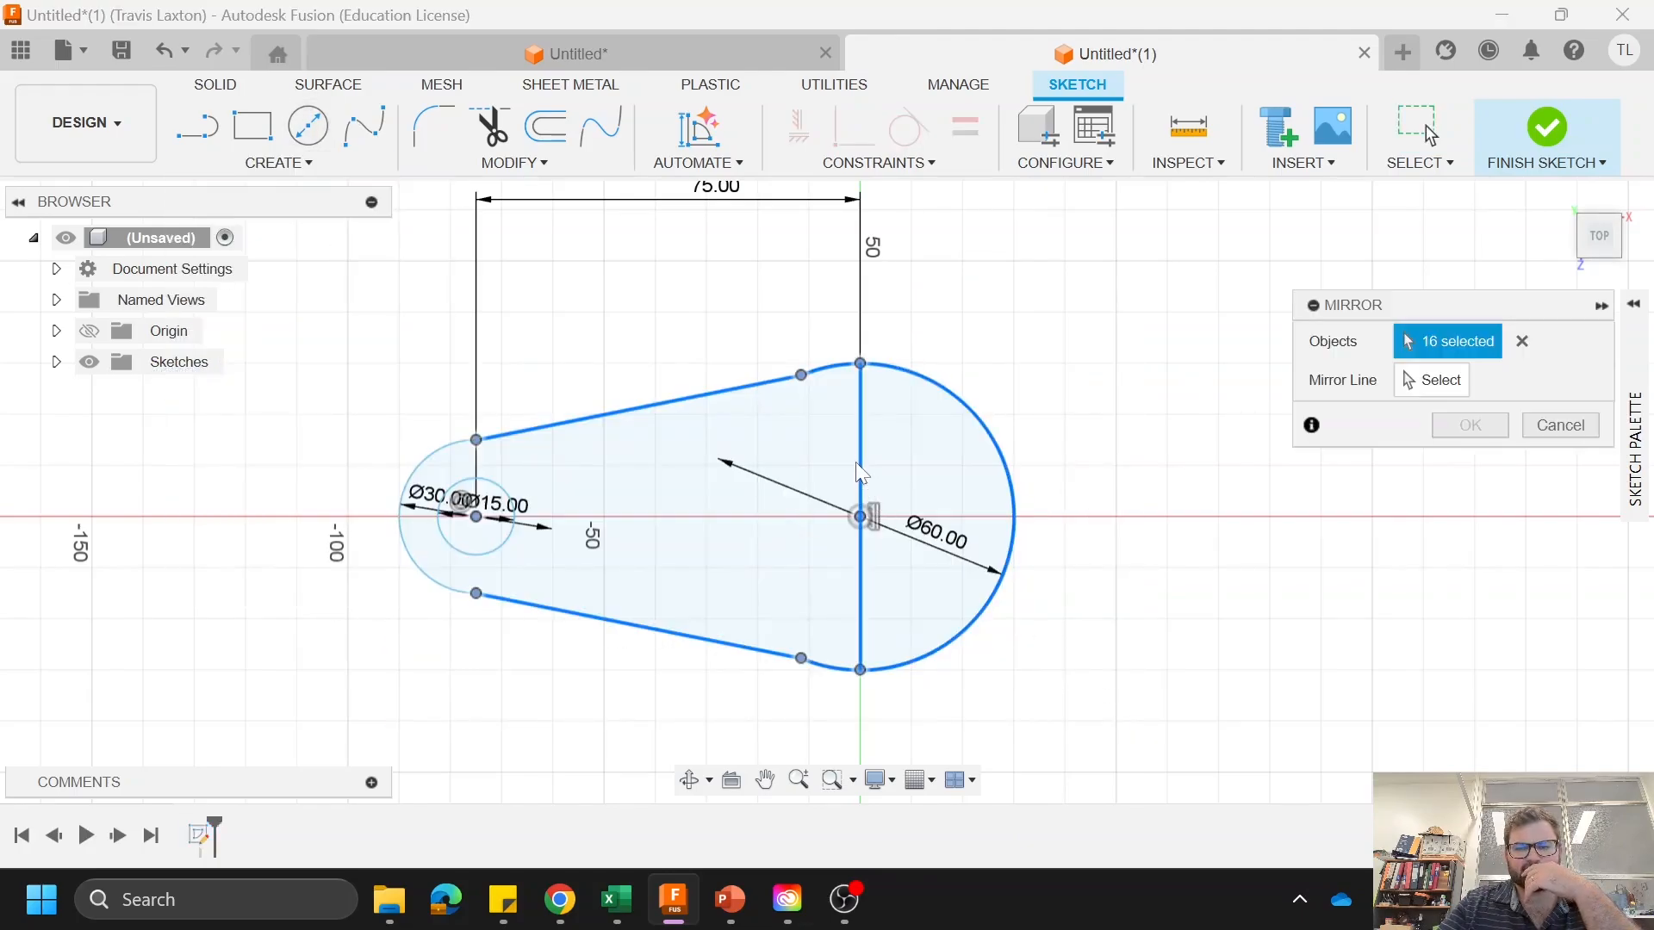
{"action": "left_click", "coordinate": [1431, 380]}
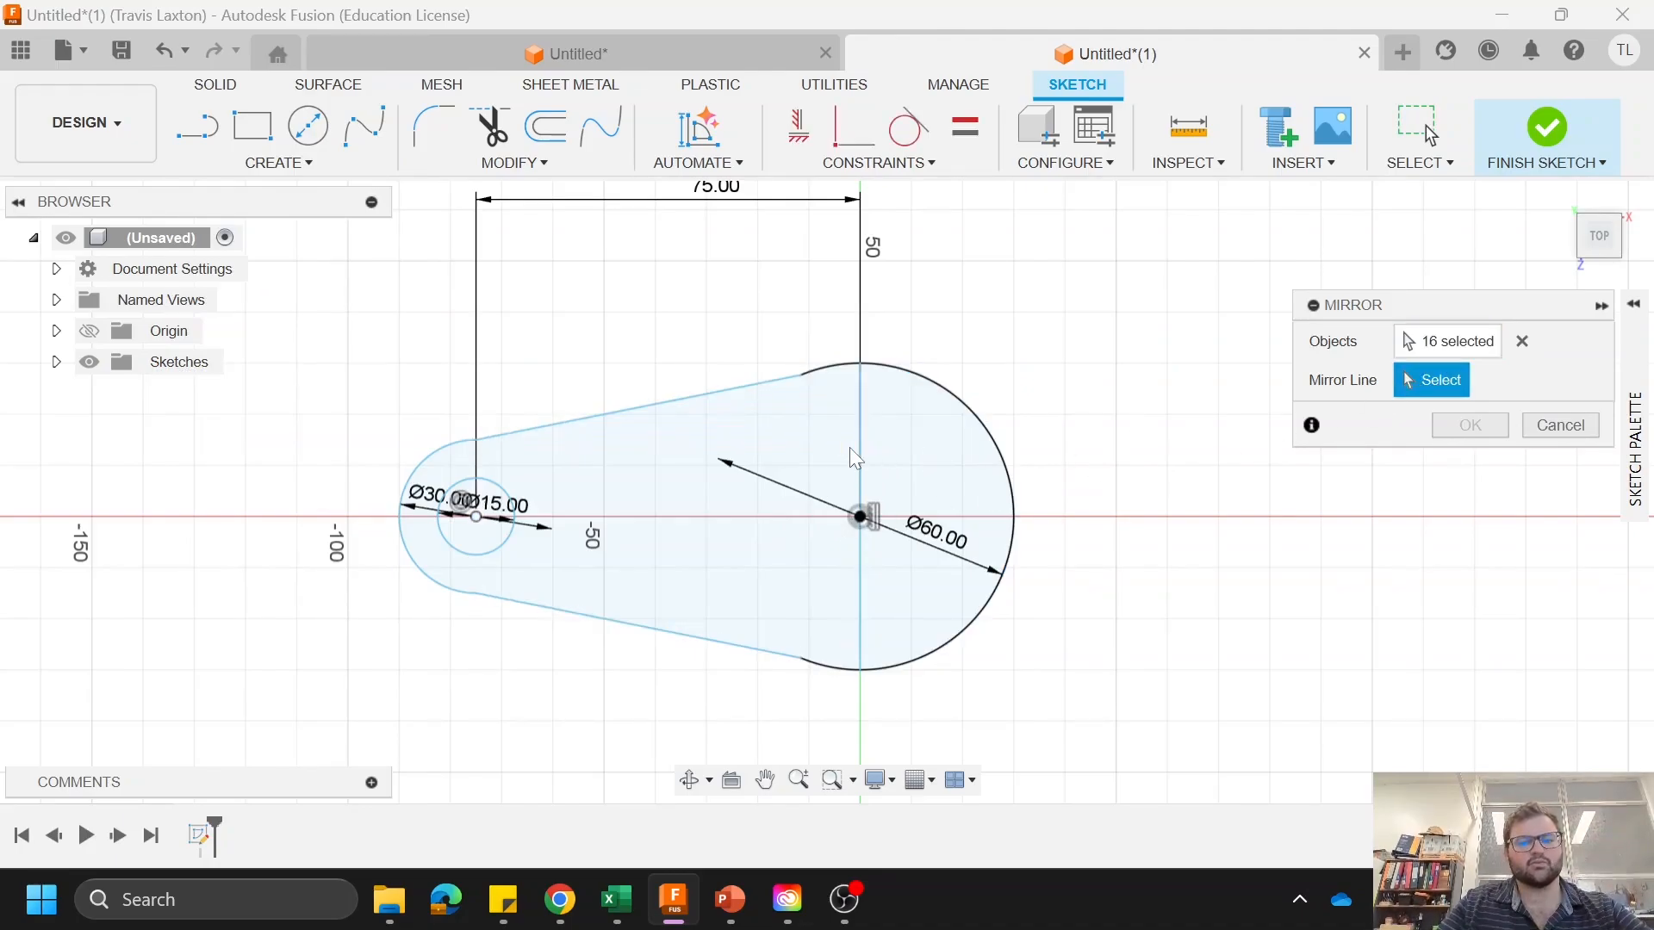
{"action": "left_click", "coordinate": [861, 469]}
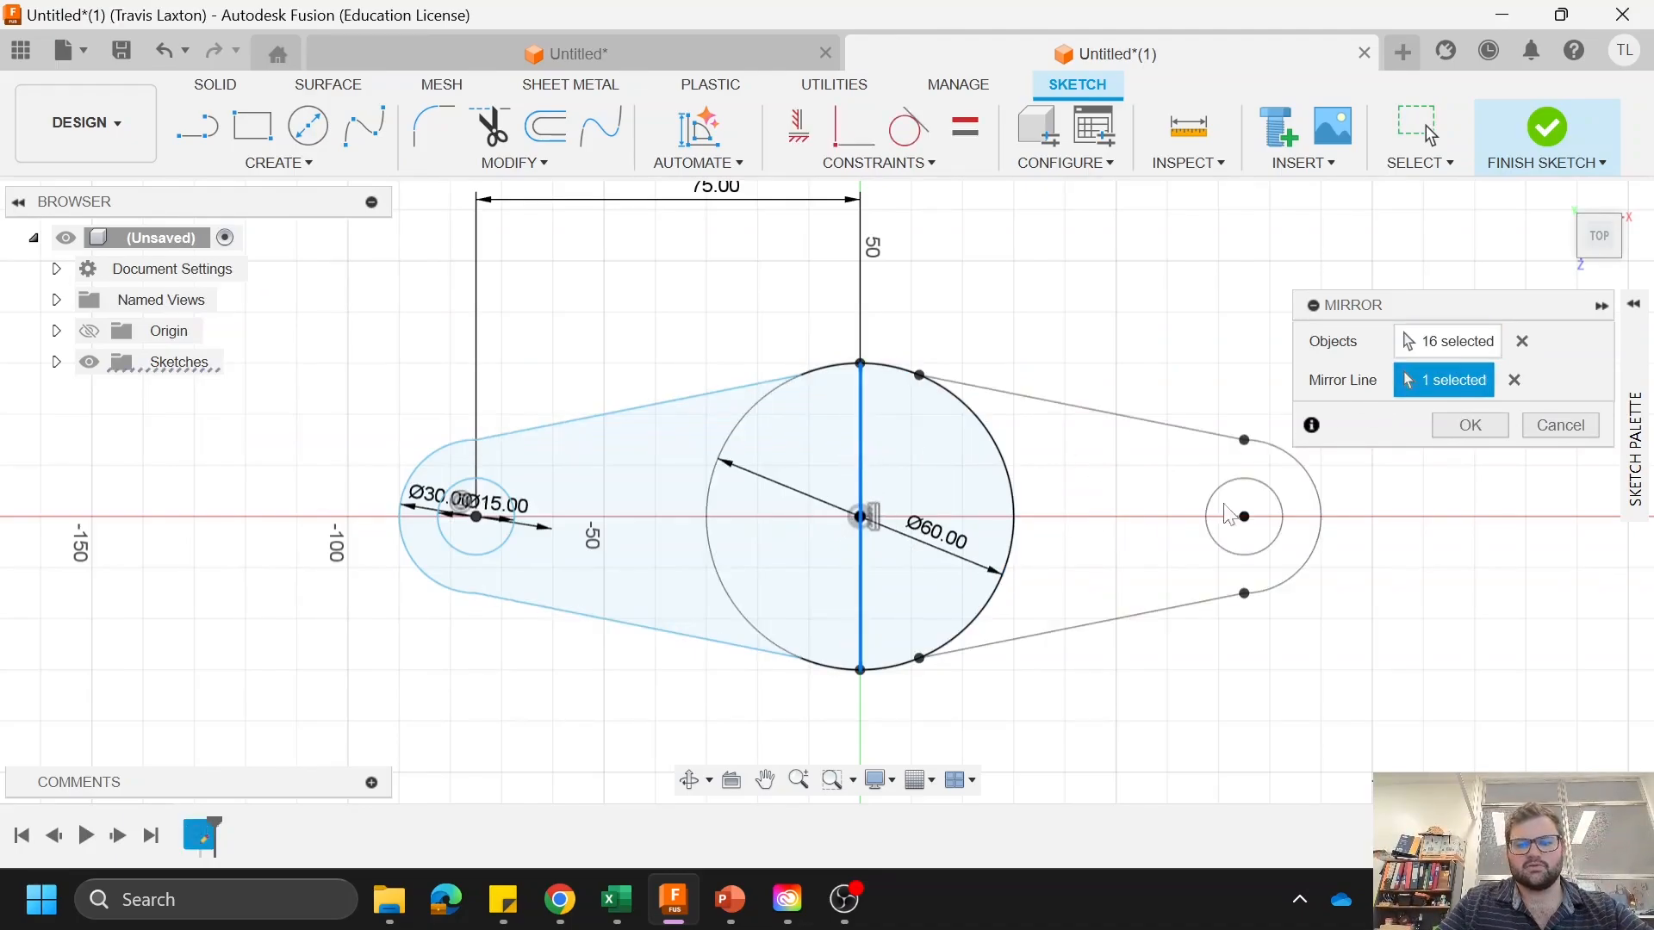
{"action": "left_click", "coordinate": [1440, 424]}
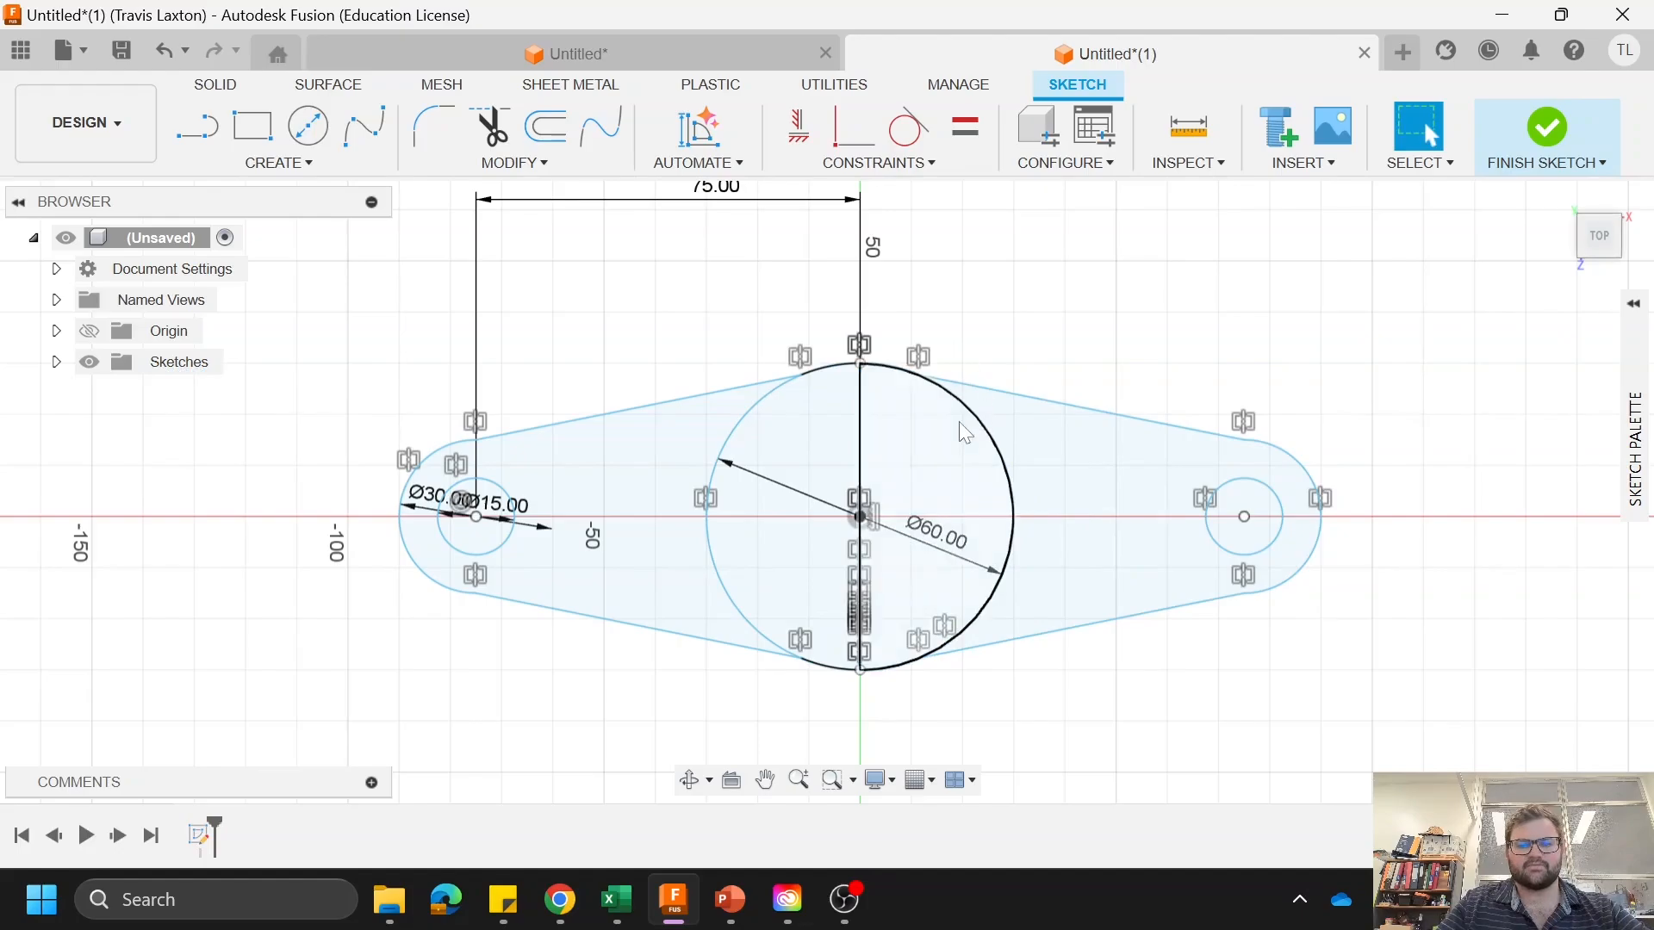
Step: Trim the arc of the 60 mm circle that lies inside the mirrored half of the profile
{"action": "left_click", "coordinate": [491, 129]}
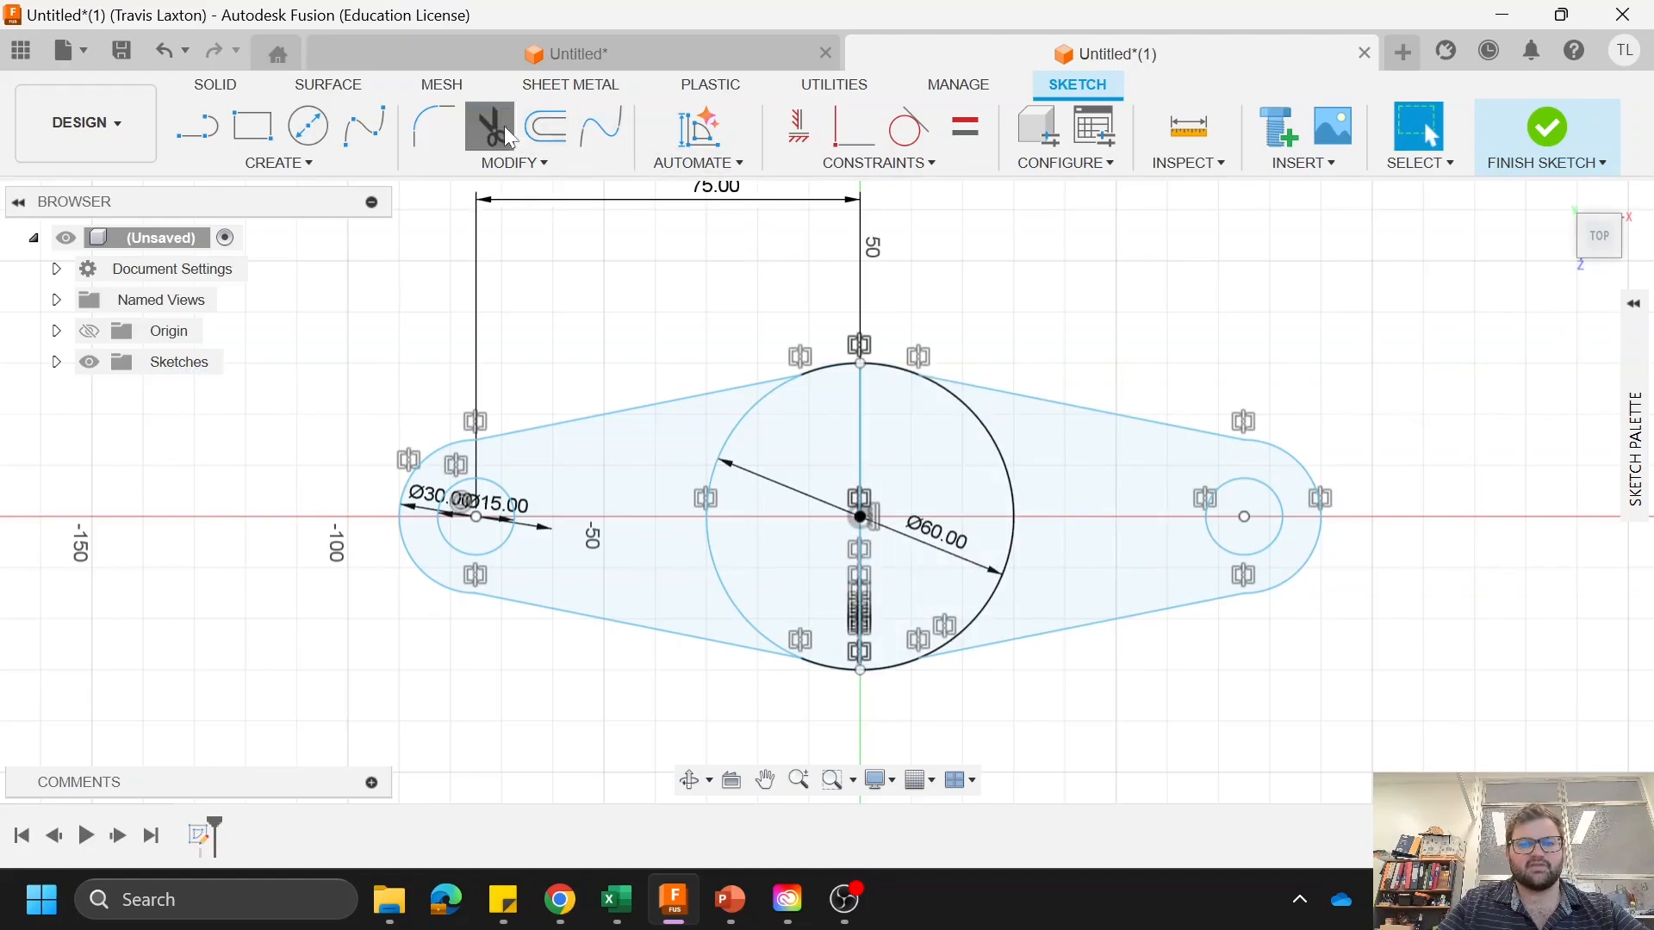
{"action": "left_click", "coordinate": [1010, 485]}
{"action": "right_click", "coordinate": [1075, 324]}
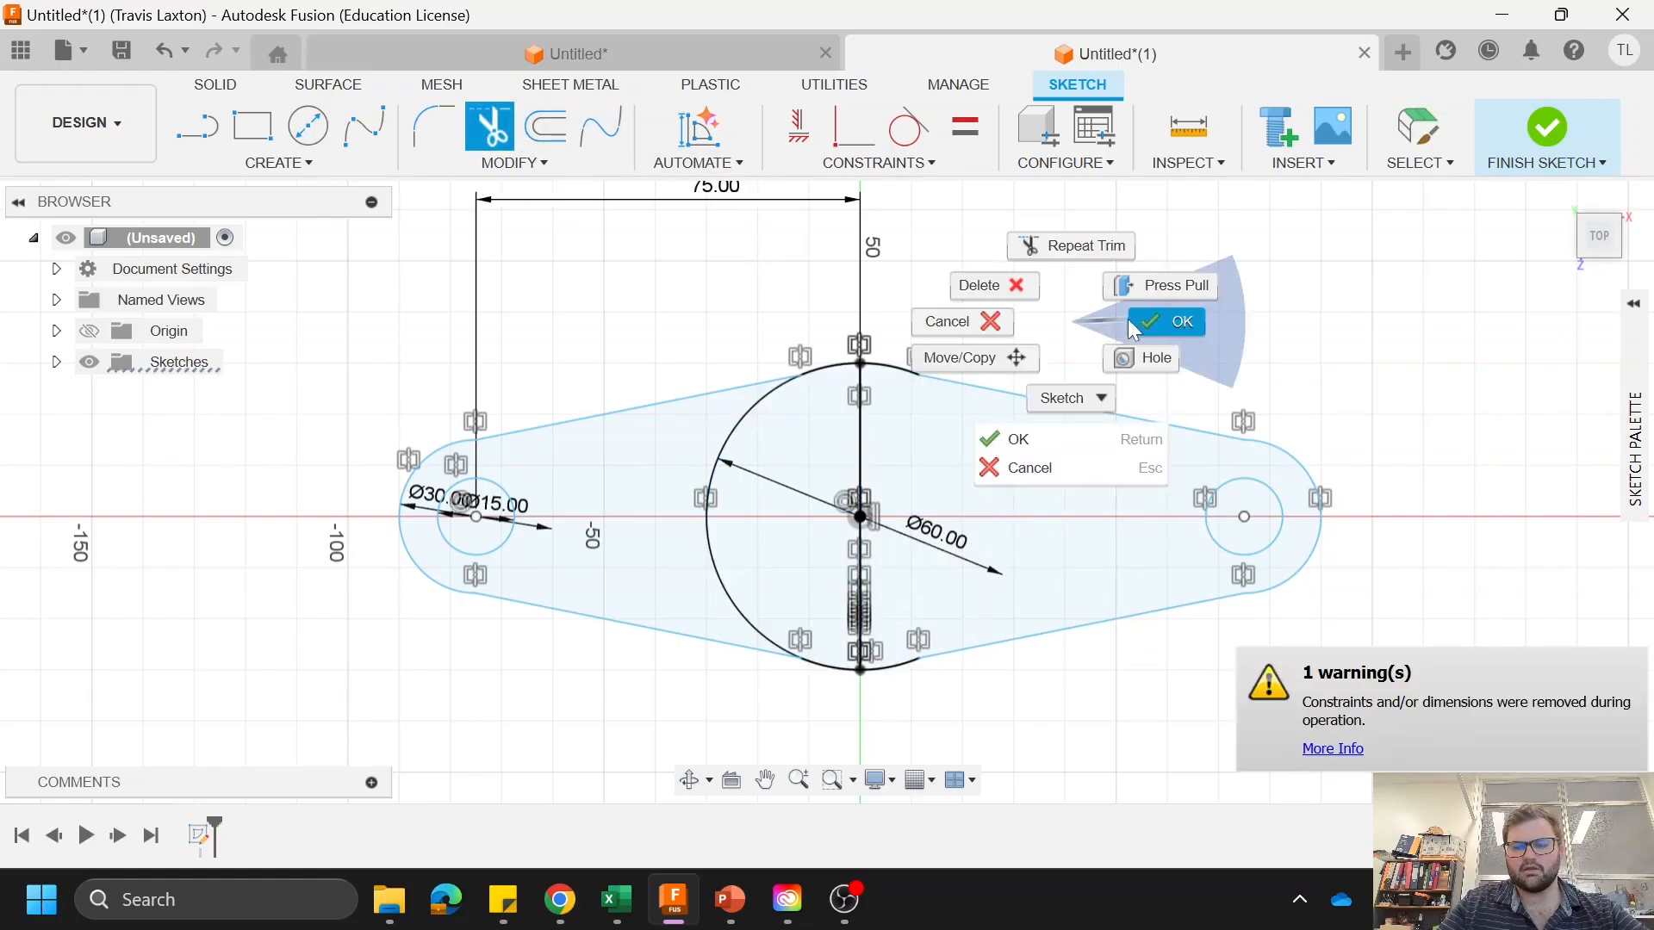
{"action": "left_click", "coordinate": [1167, 324]}
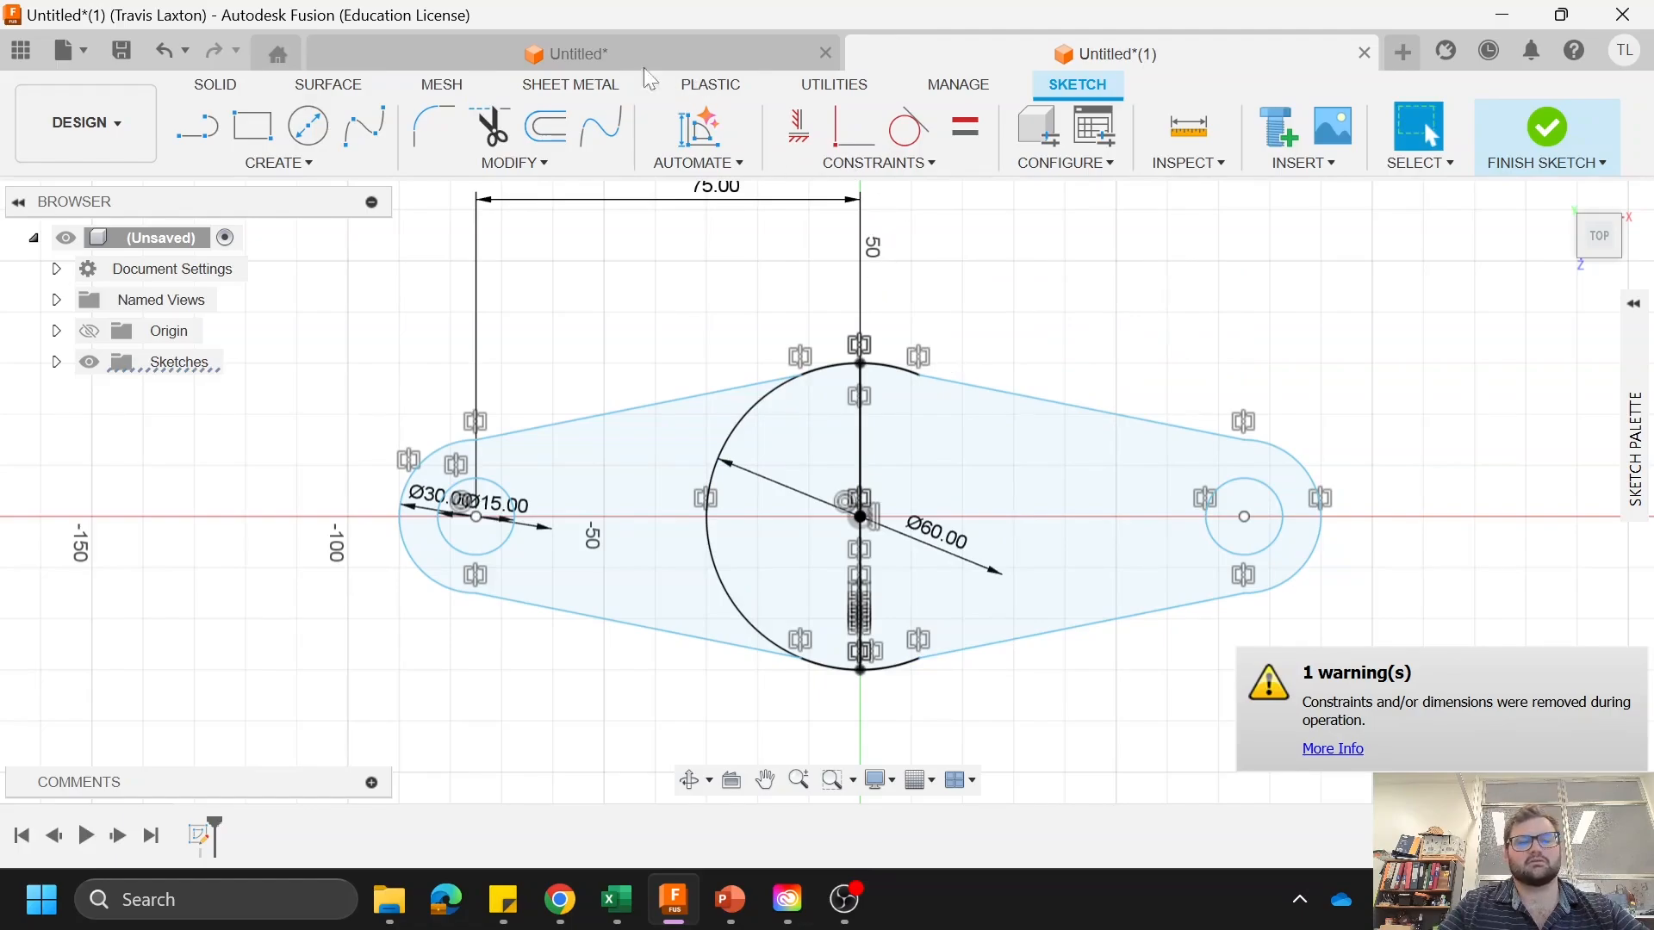
Step: Extrude all three profile regions of the link, leaving out the two 15 mm holes, as a new body
{"action": "key", "text": "e"}
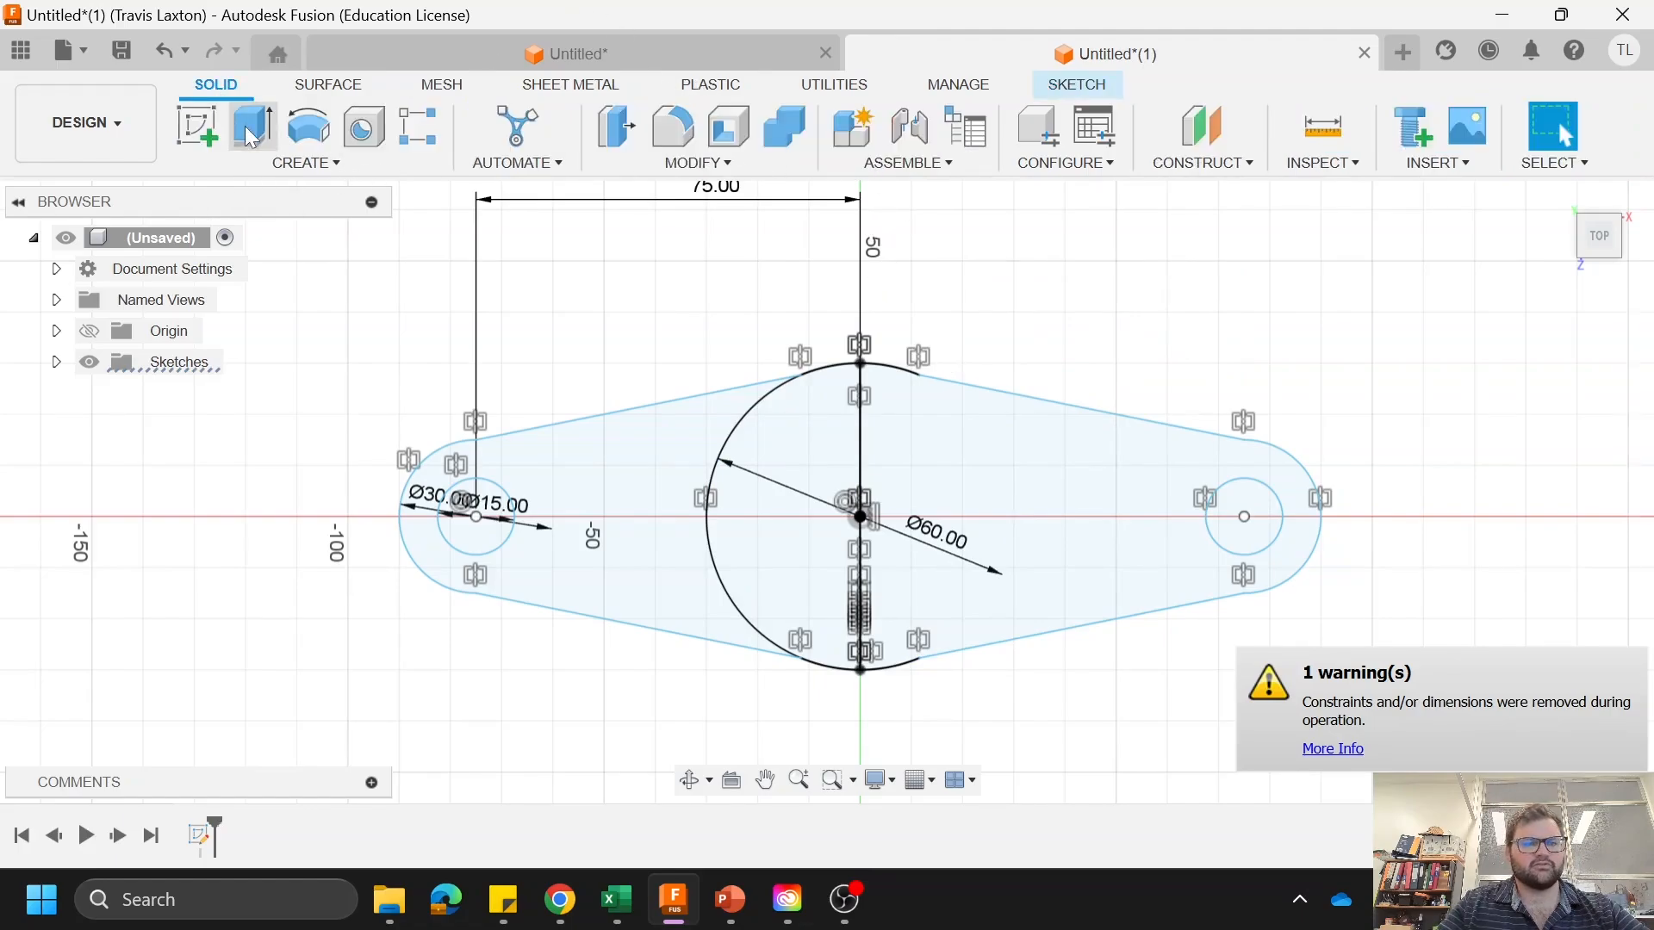
{"action": "left_click", "coordinate": [676, 583]}
{"action": "left_click", "coordinate": [801, 578]}
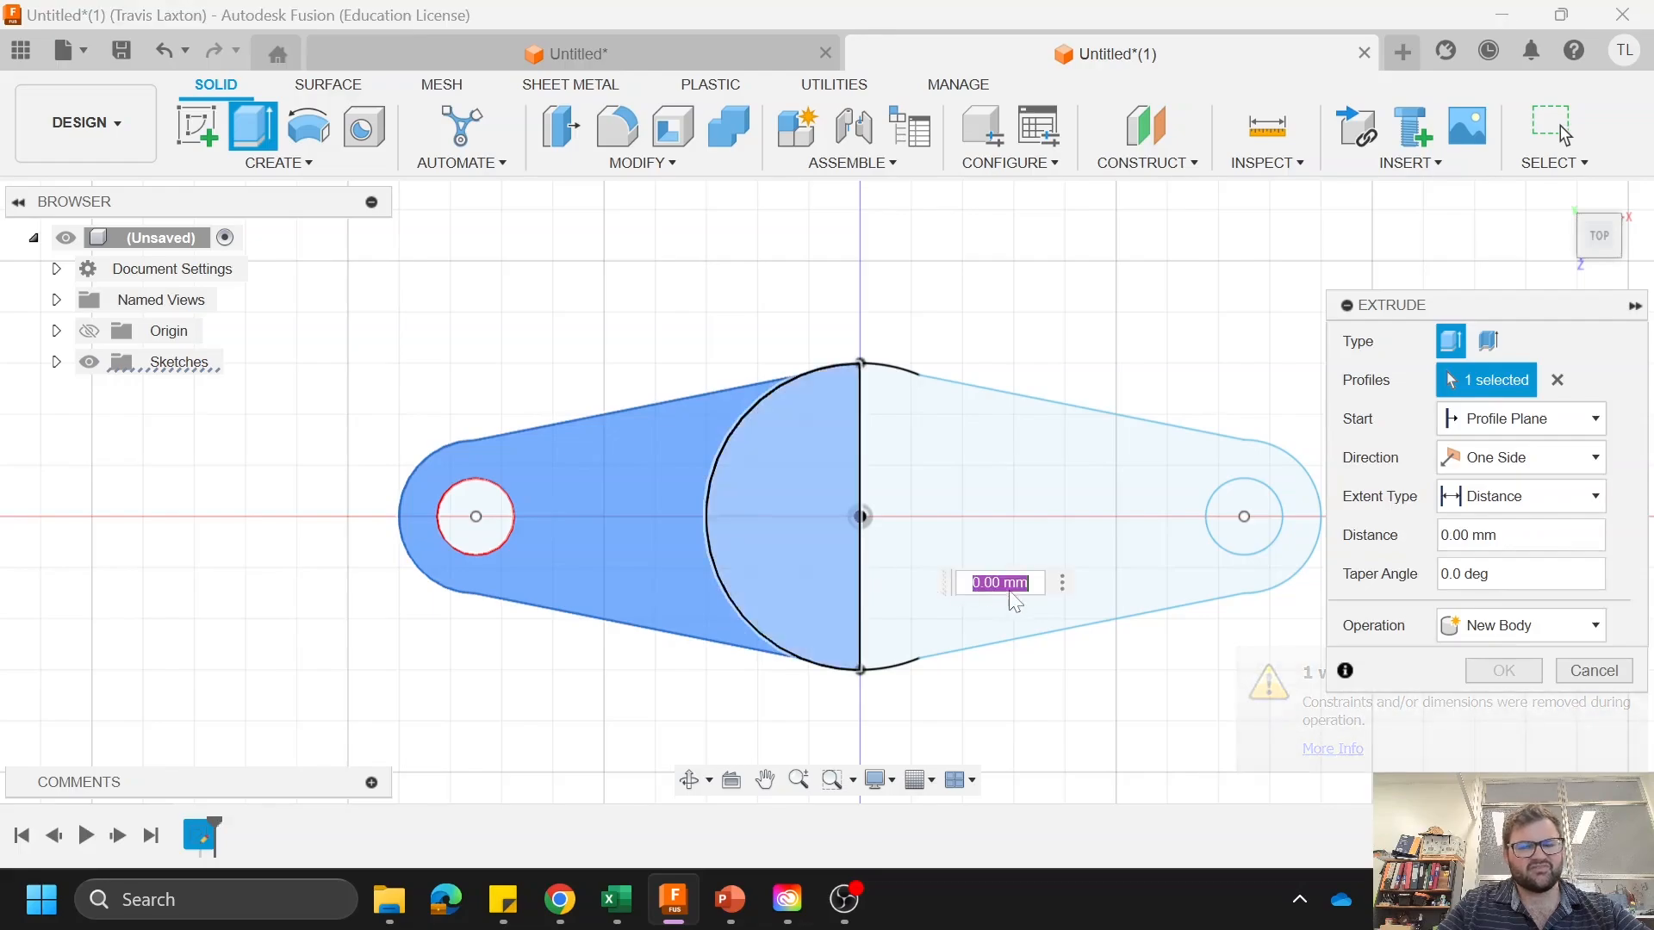
{"action": "left_click", "coordinate": [990, 468]}
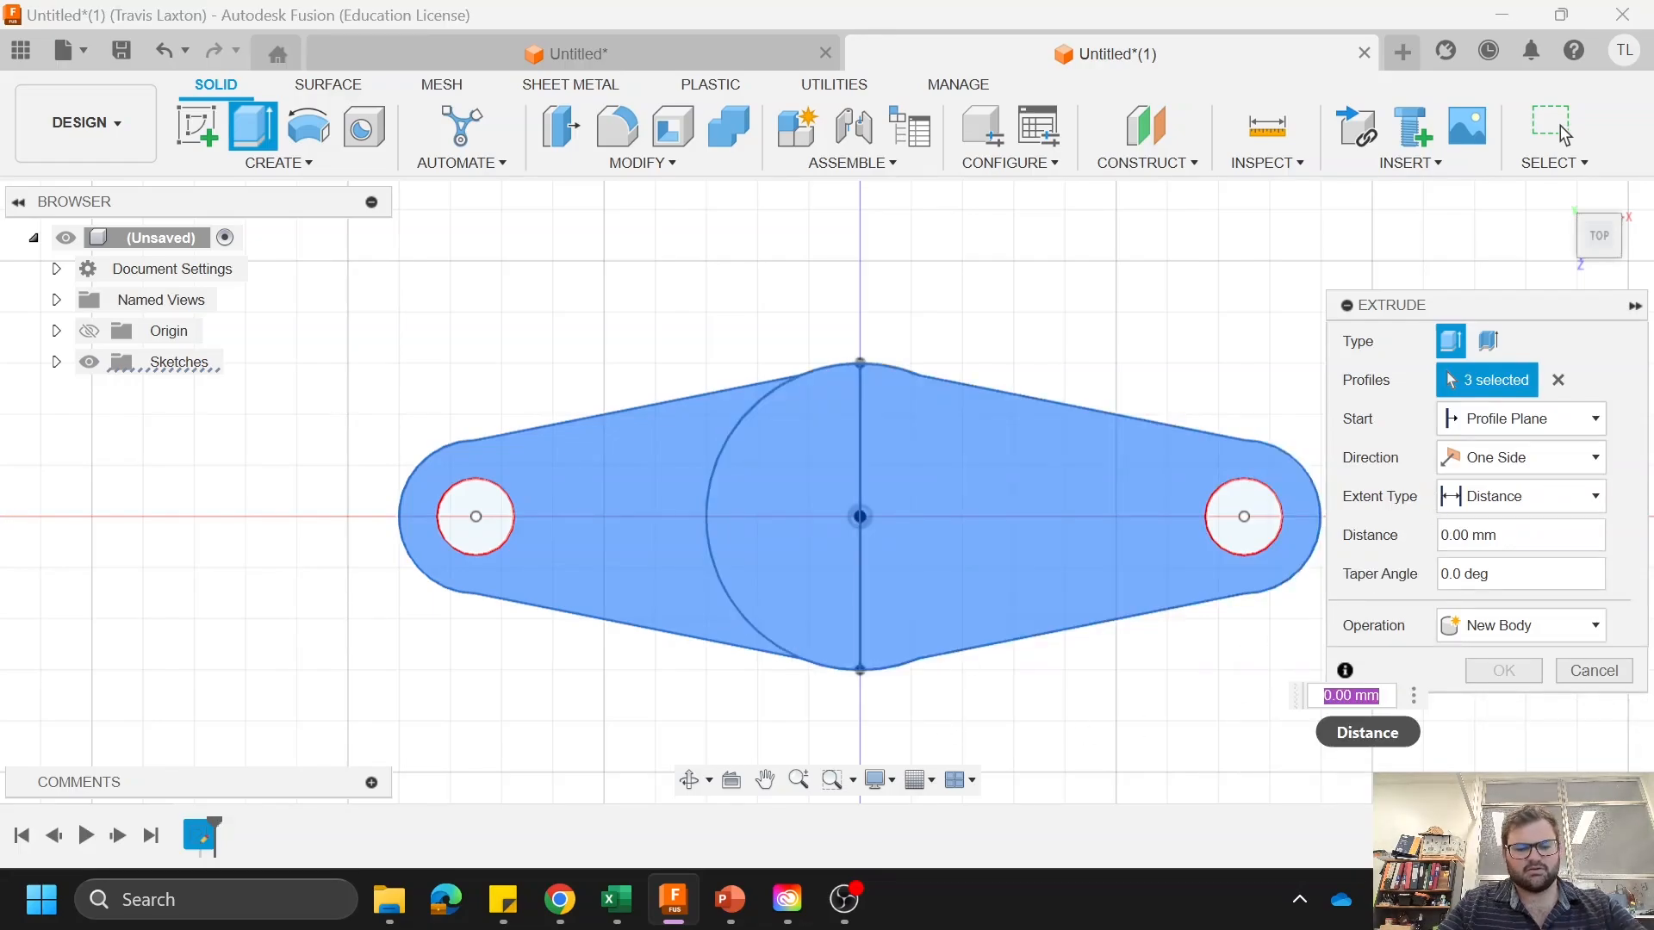
{"action": "type", "text": "10"}
{"action": "key", "text": "Return"}
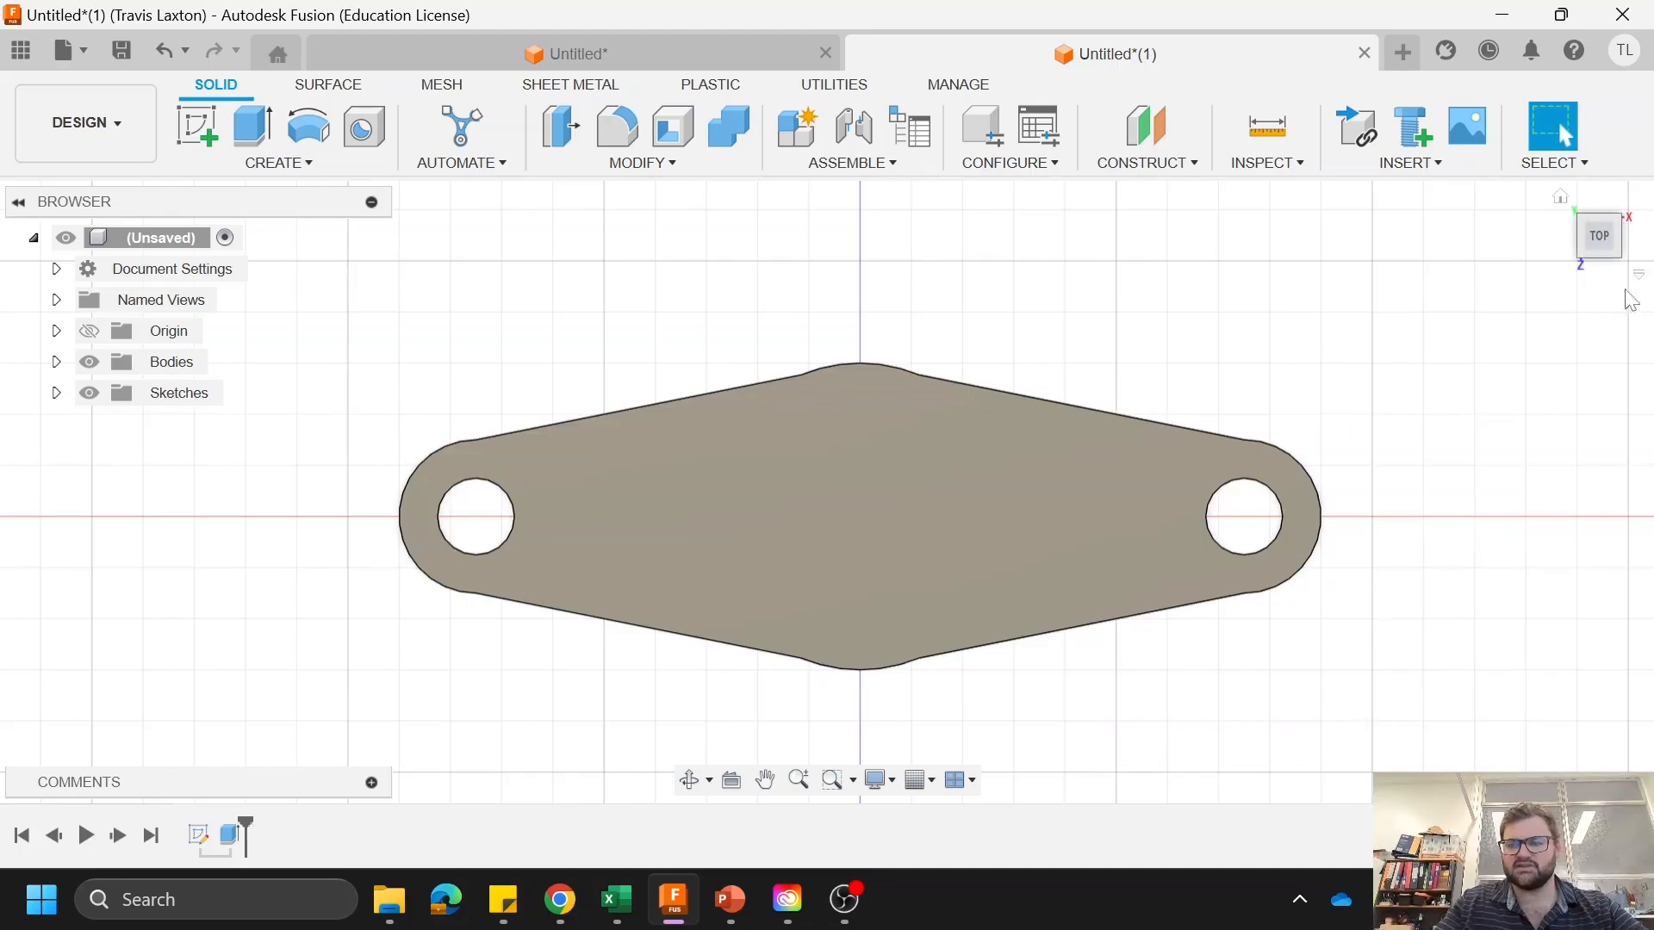
Step: Create a sketch on the plate's upper face and draw a 60 mm diameter circle centred on the origin
{"action": "left_click", "coordinate": [1588, 259]}
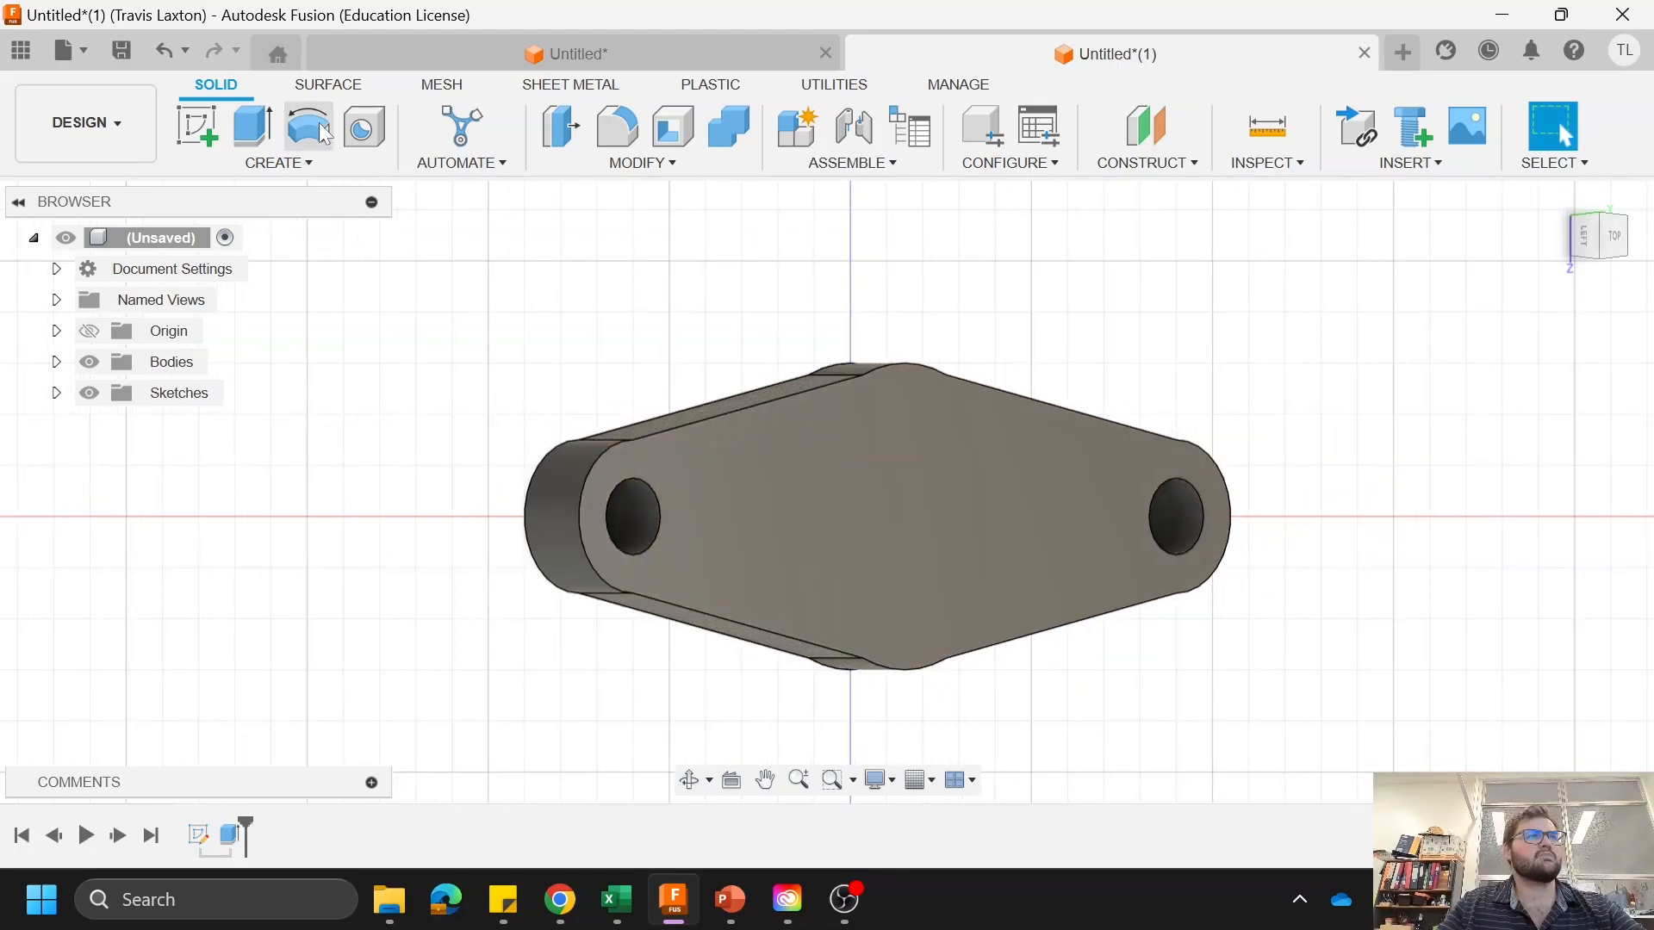
{"action": "left_click", "coordinate": [943, 486]}
{"action": "right_click", "coordinate": [940, 495]}
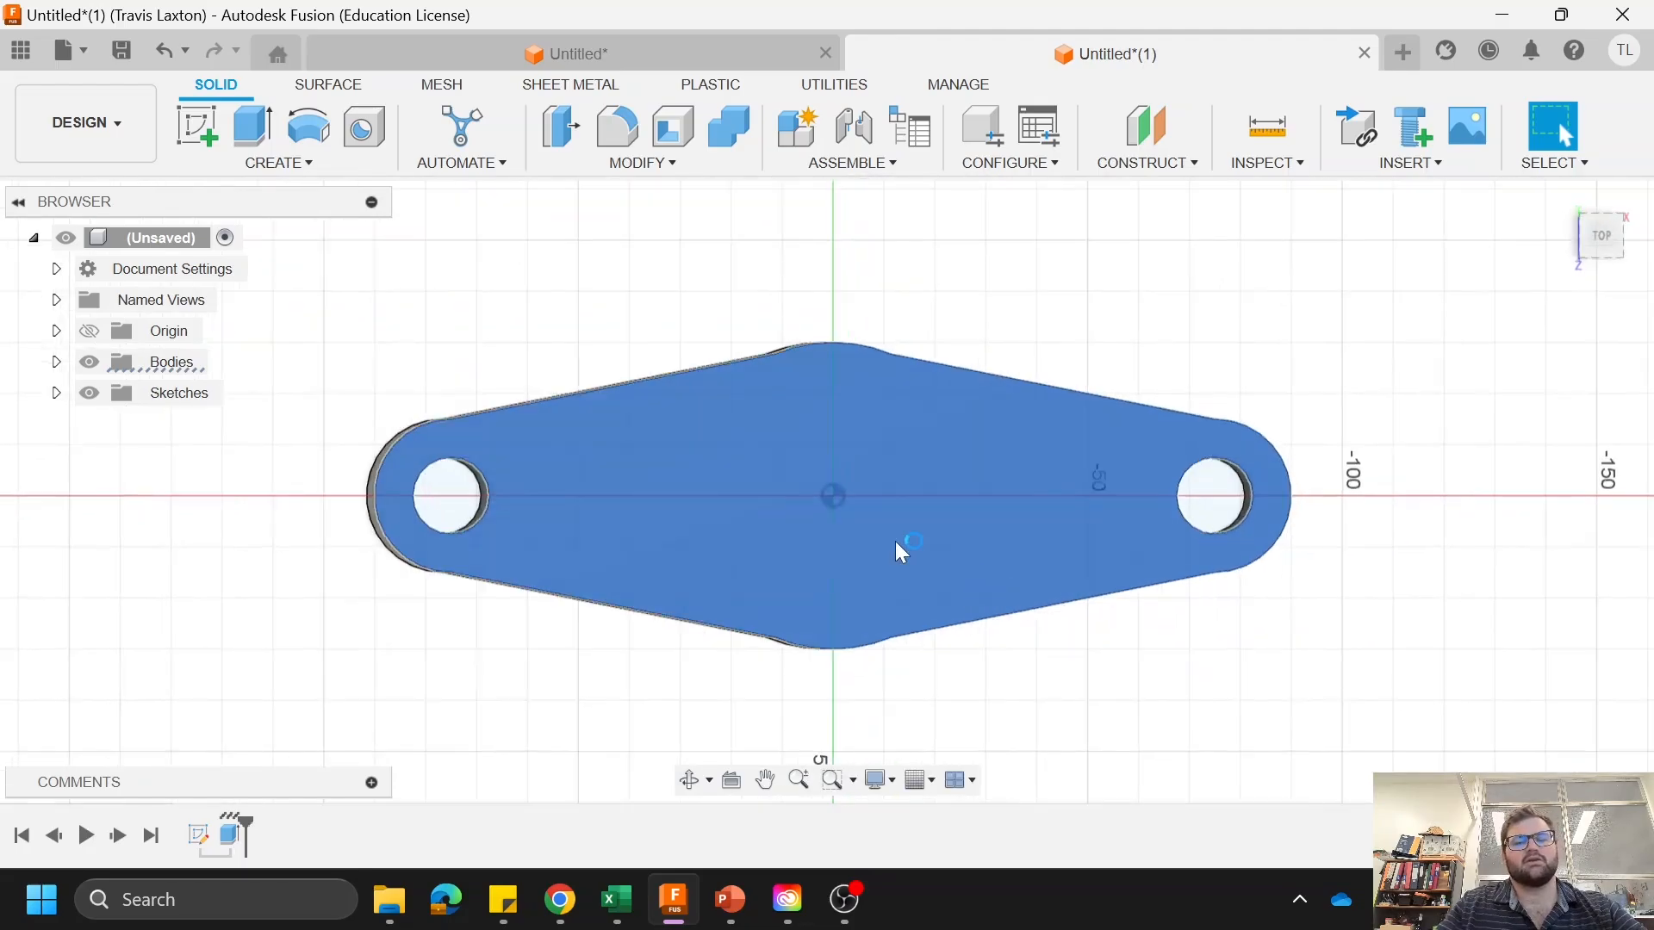
{"action": "key", "text": "c"}
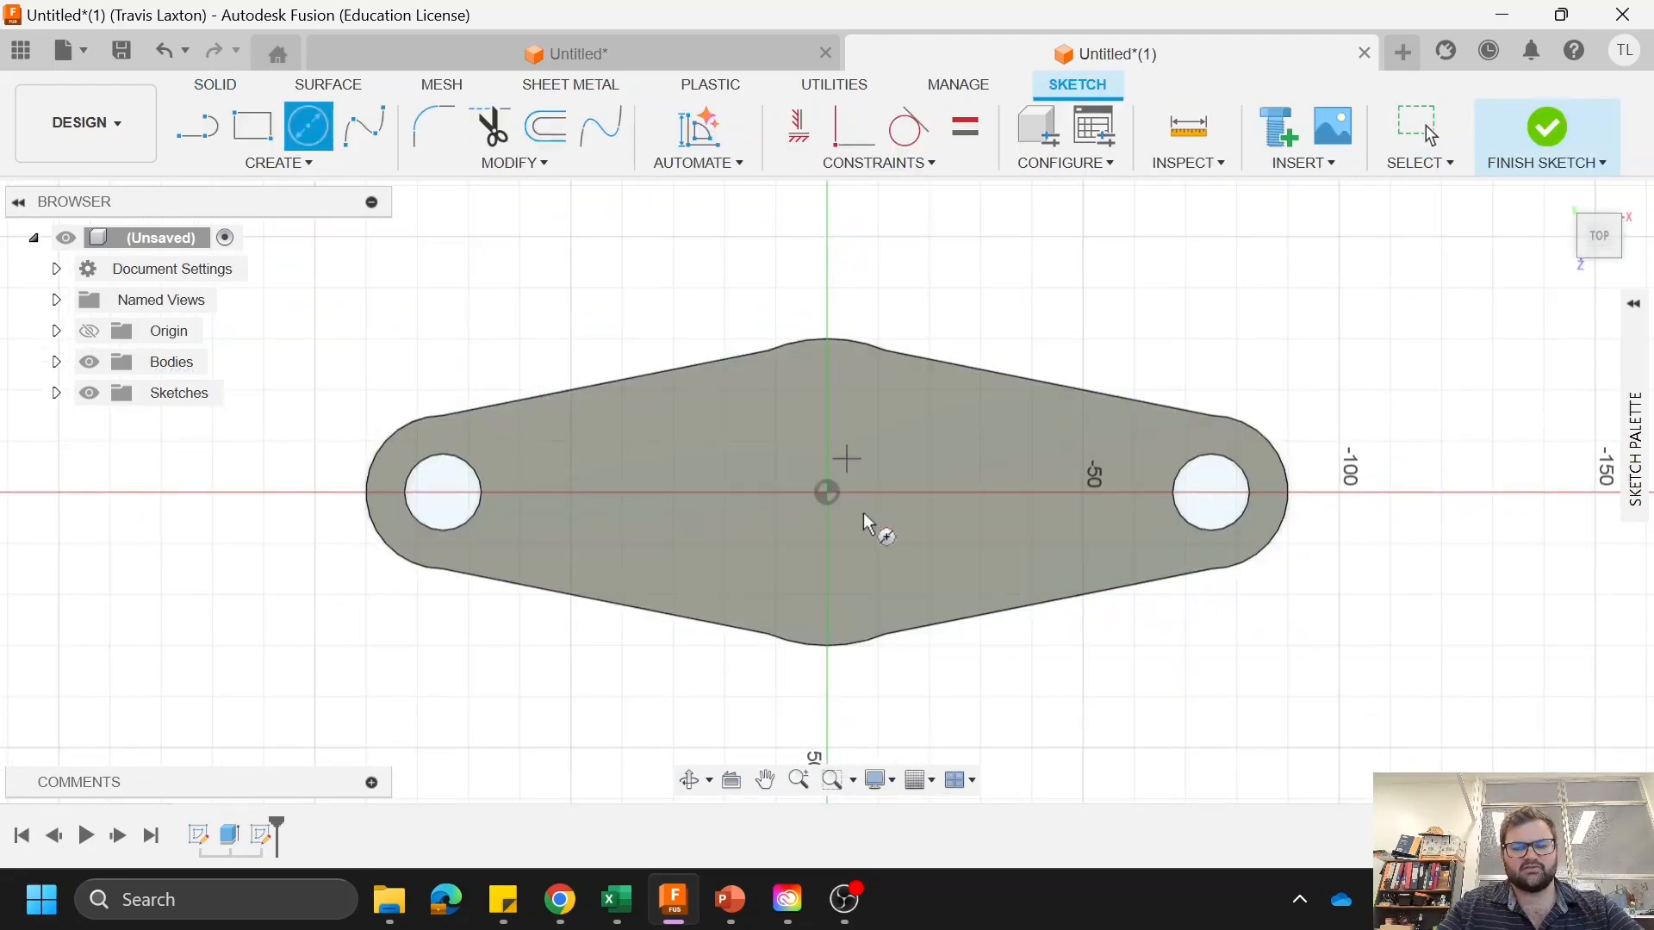
{"action": "left_click", "coordinate": [827, 492]}
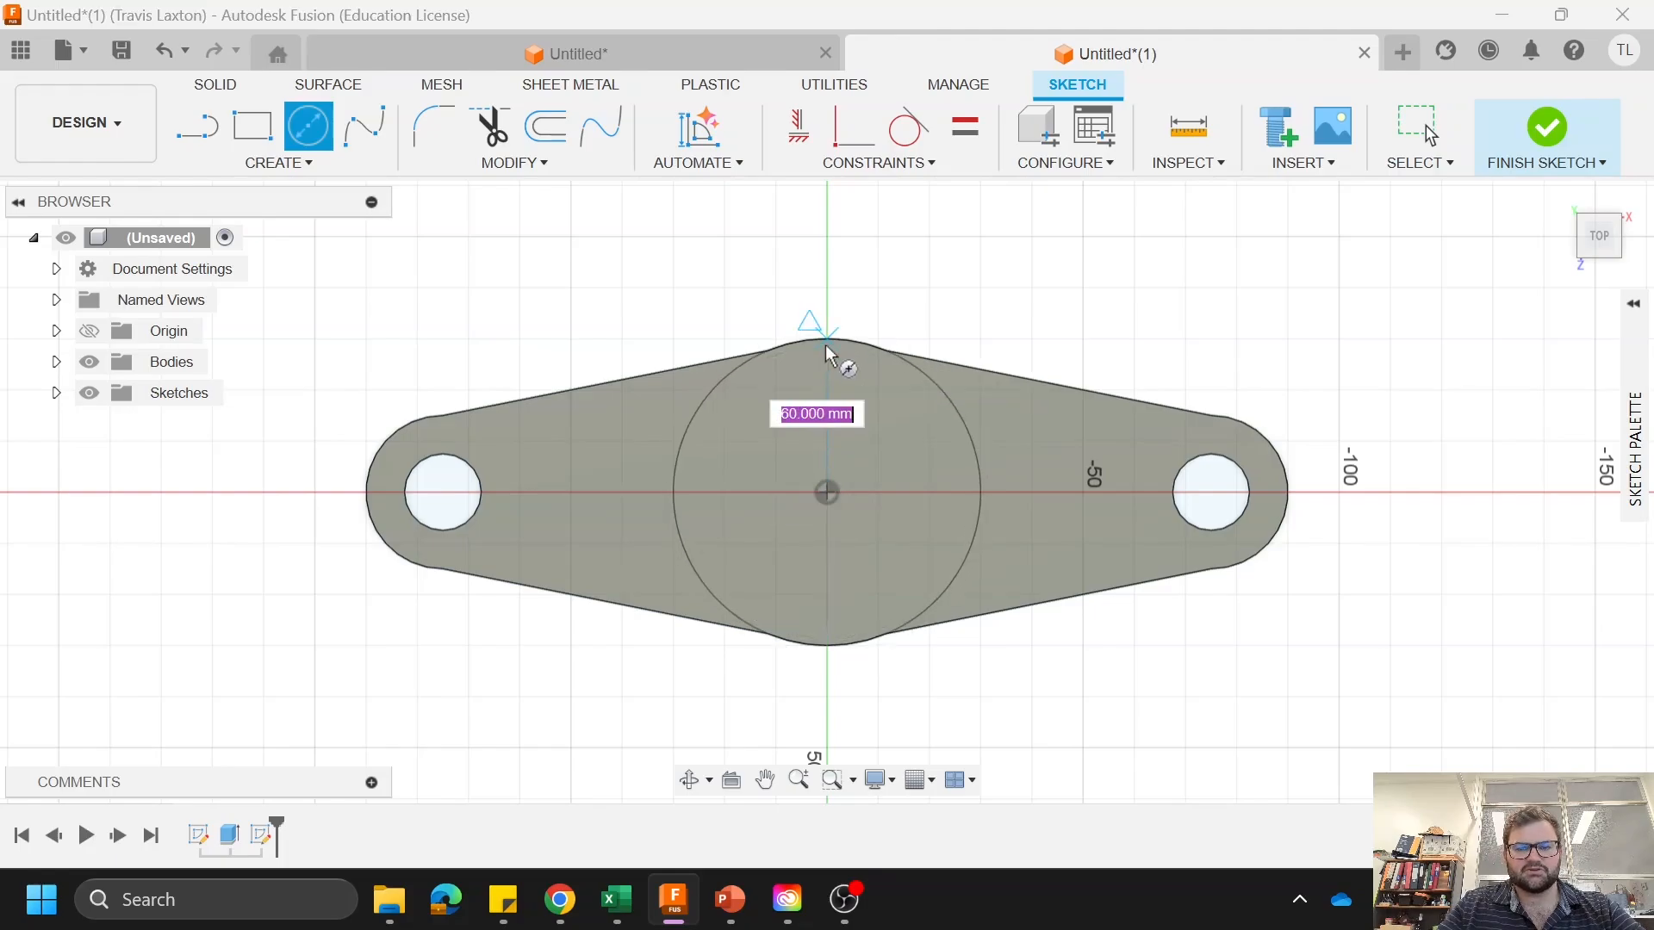
{"action": "left_click", "coordinate": [829, 345]}
{"action": "right_click", "coordinate": [591, 282]}
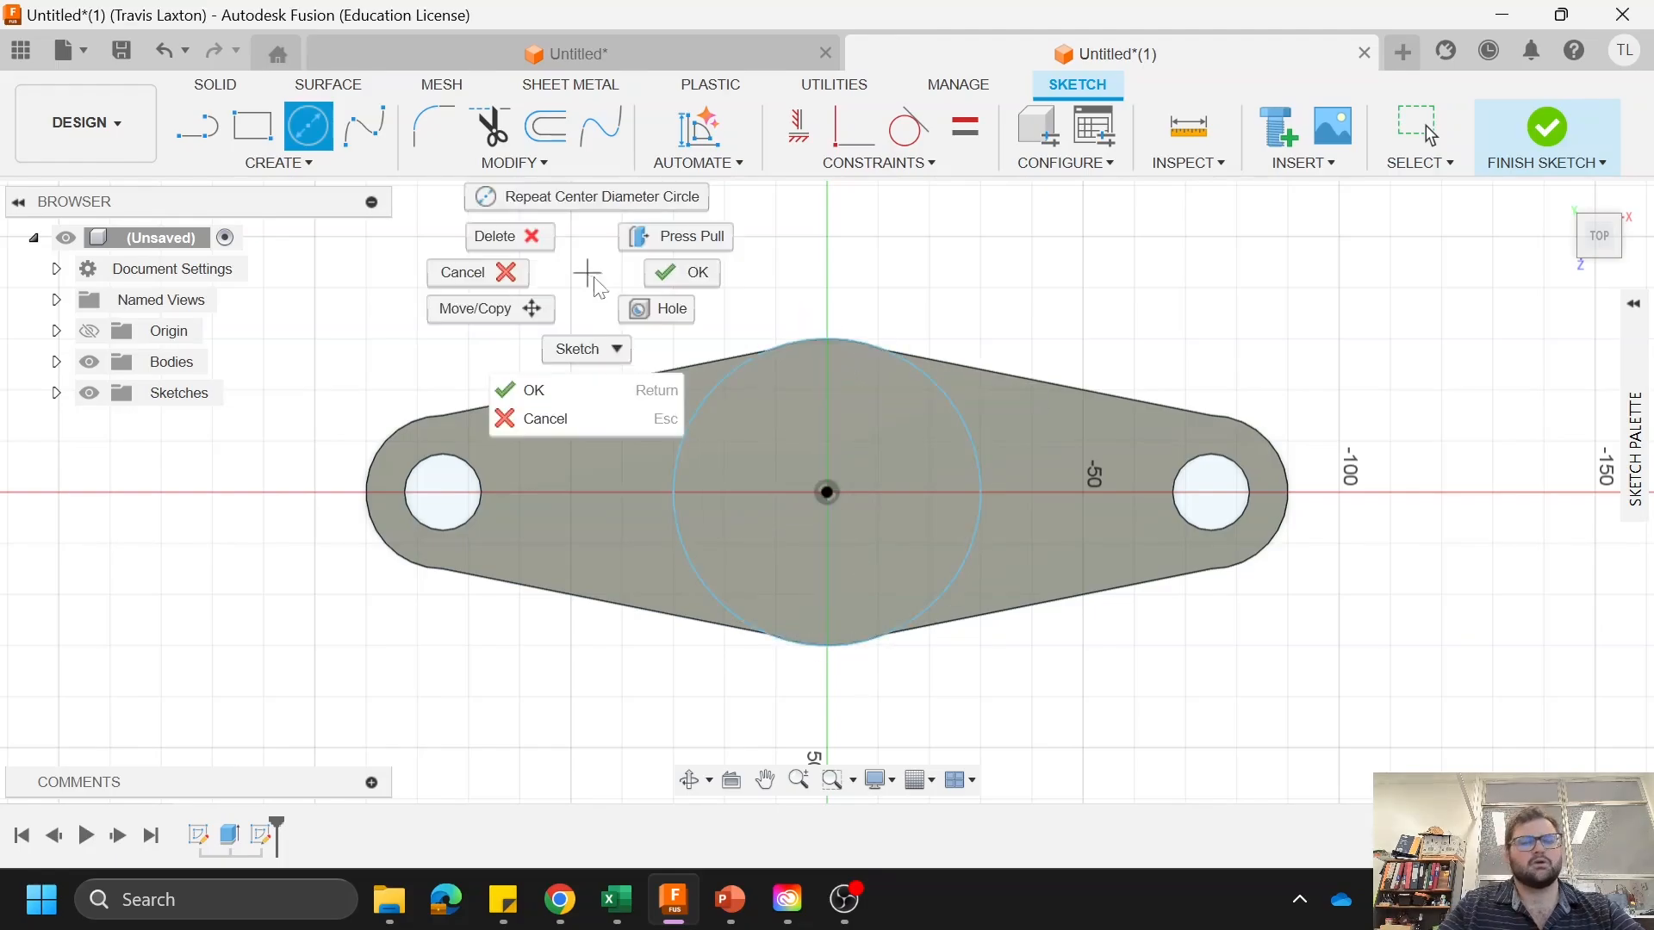
{"action": "left_click", "coordinate": [696, 293]}
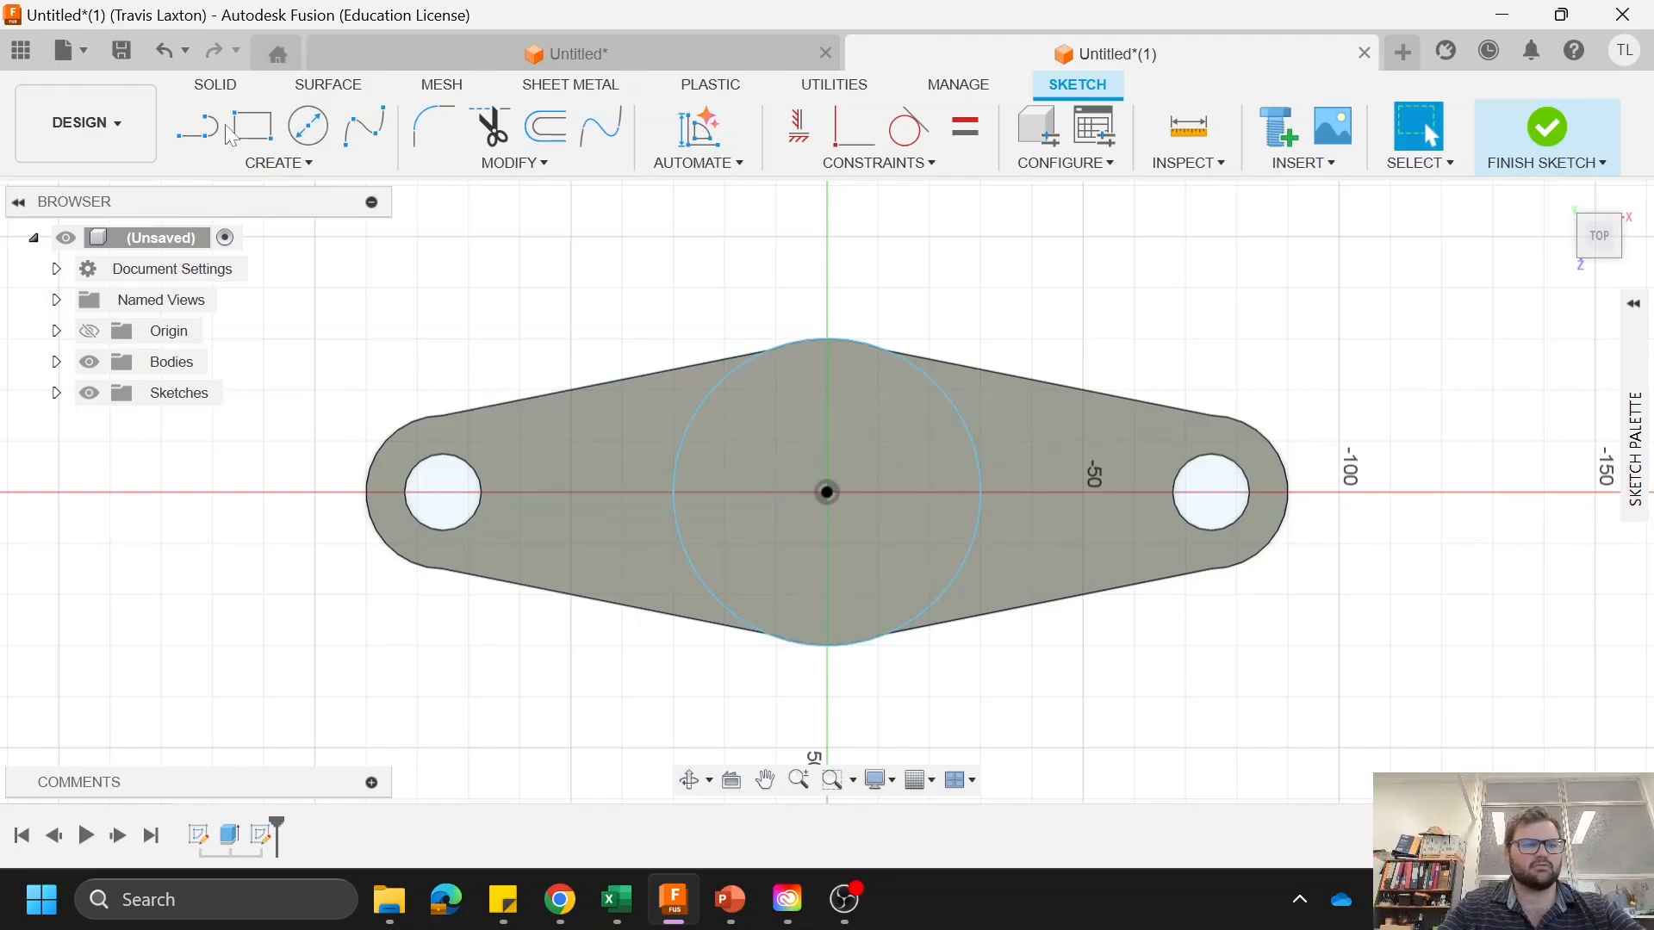
Step: Extrude the 60 mm circle upward from the plate to form a central cylindrical boss
{"action": "left_click", "coordinate": [217, 89]}
{"action": "left_click", "coordinate": [252, 127]}
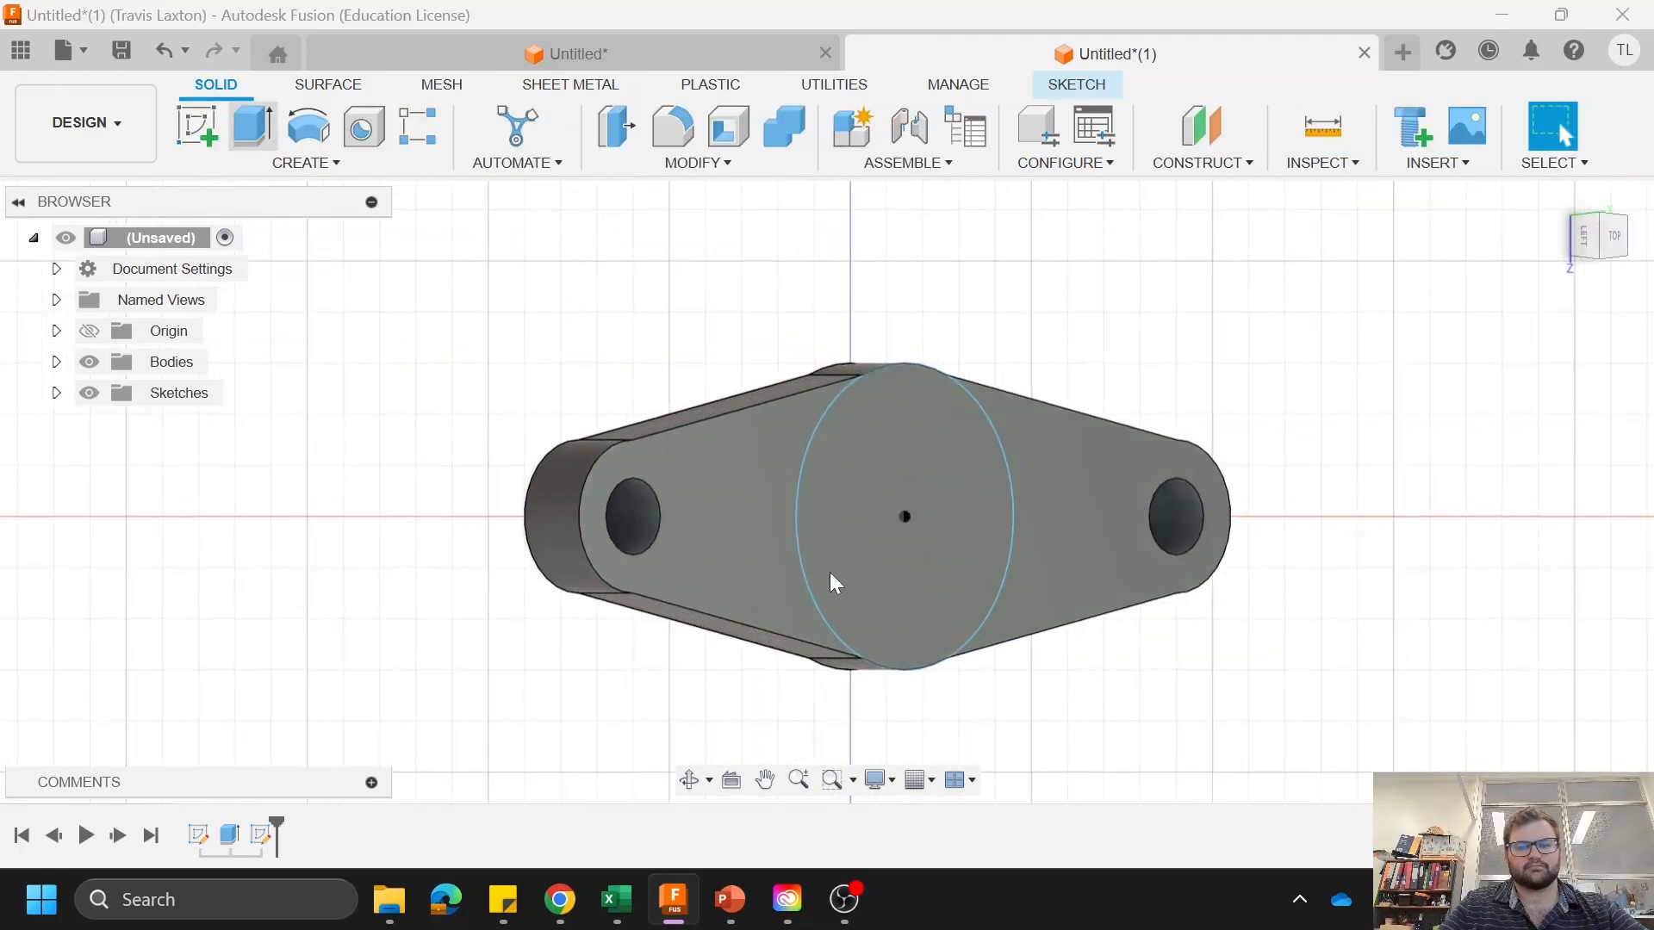
{"action": "left_click", "coordinate": [839, 519]}
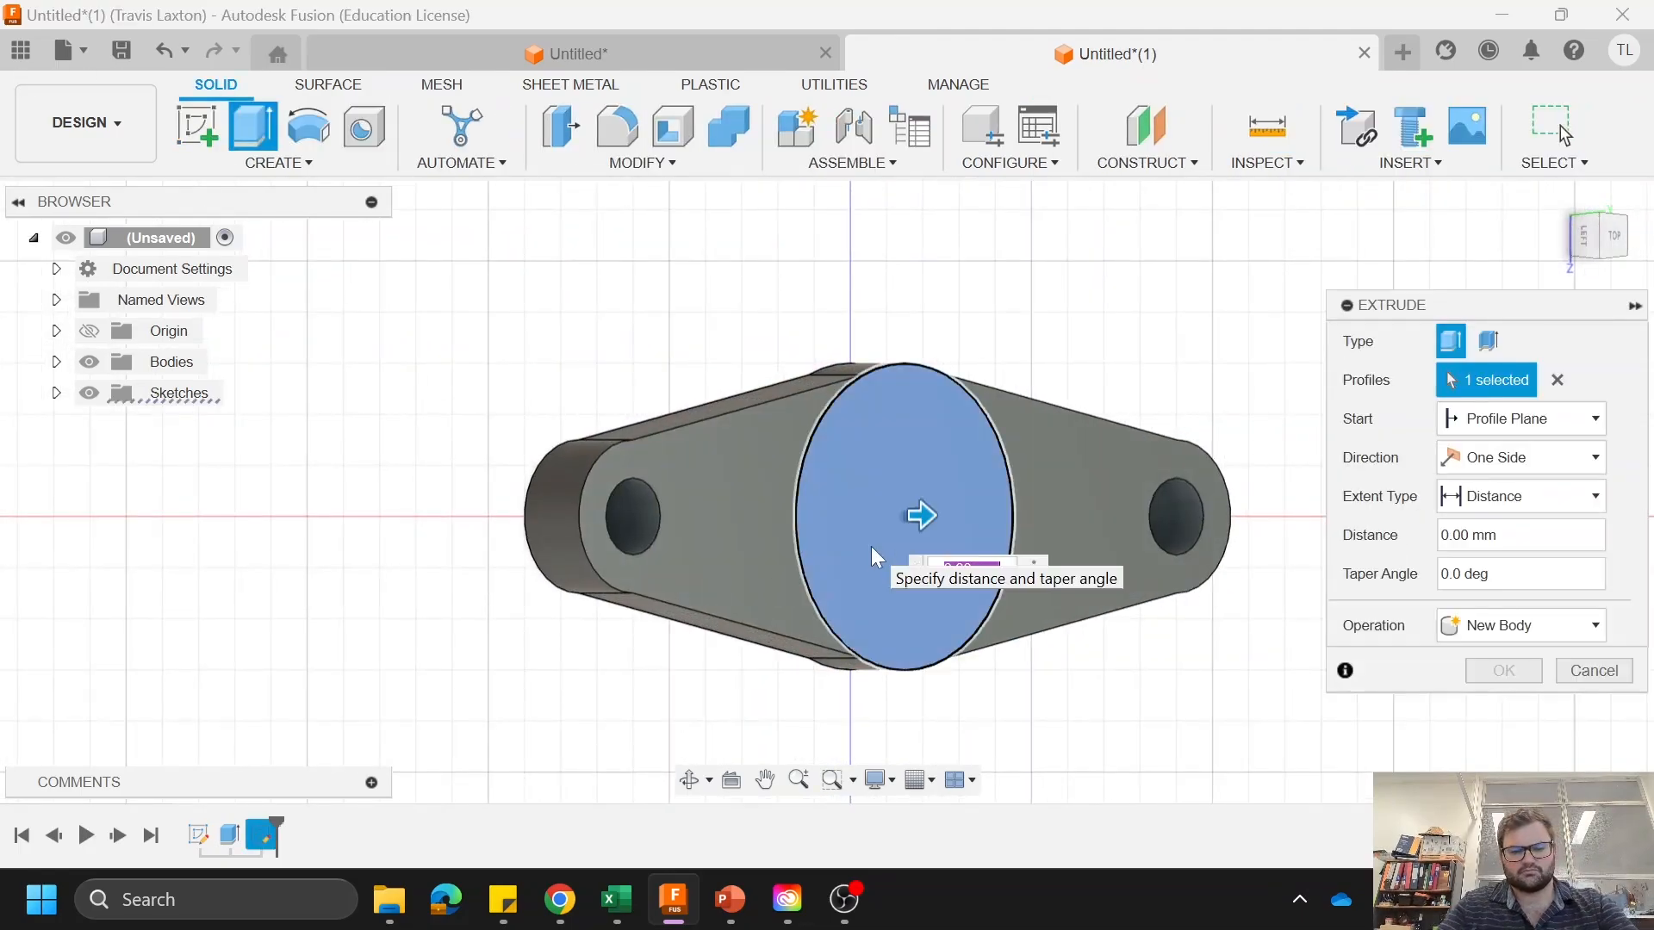
{"action": "key", "text": "Return"}
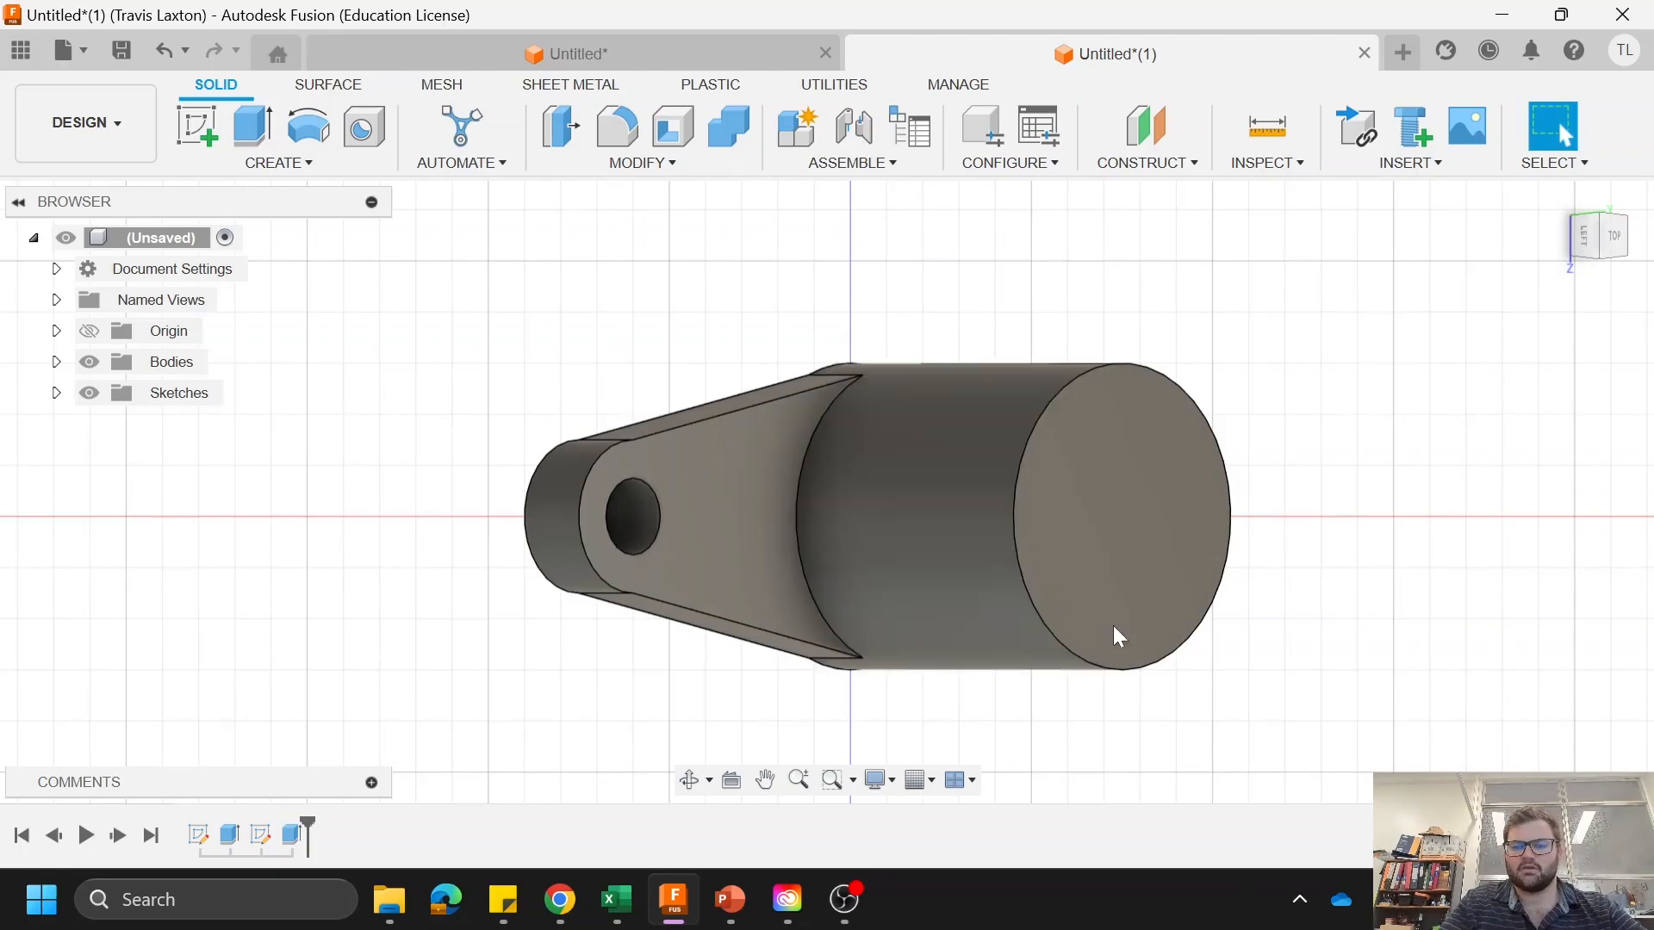
Step: Create a sketch on the circular end face of the central boss
{"action": "left_click", "coordinate": [1171, 545]}
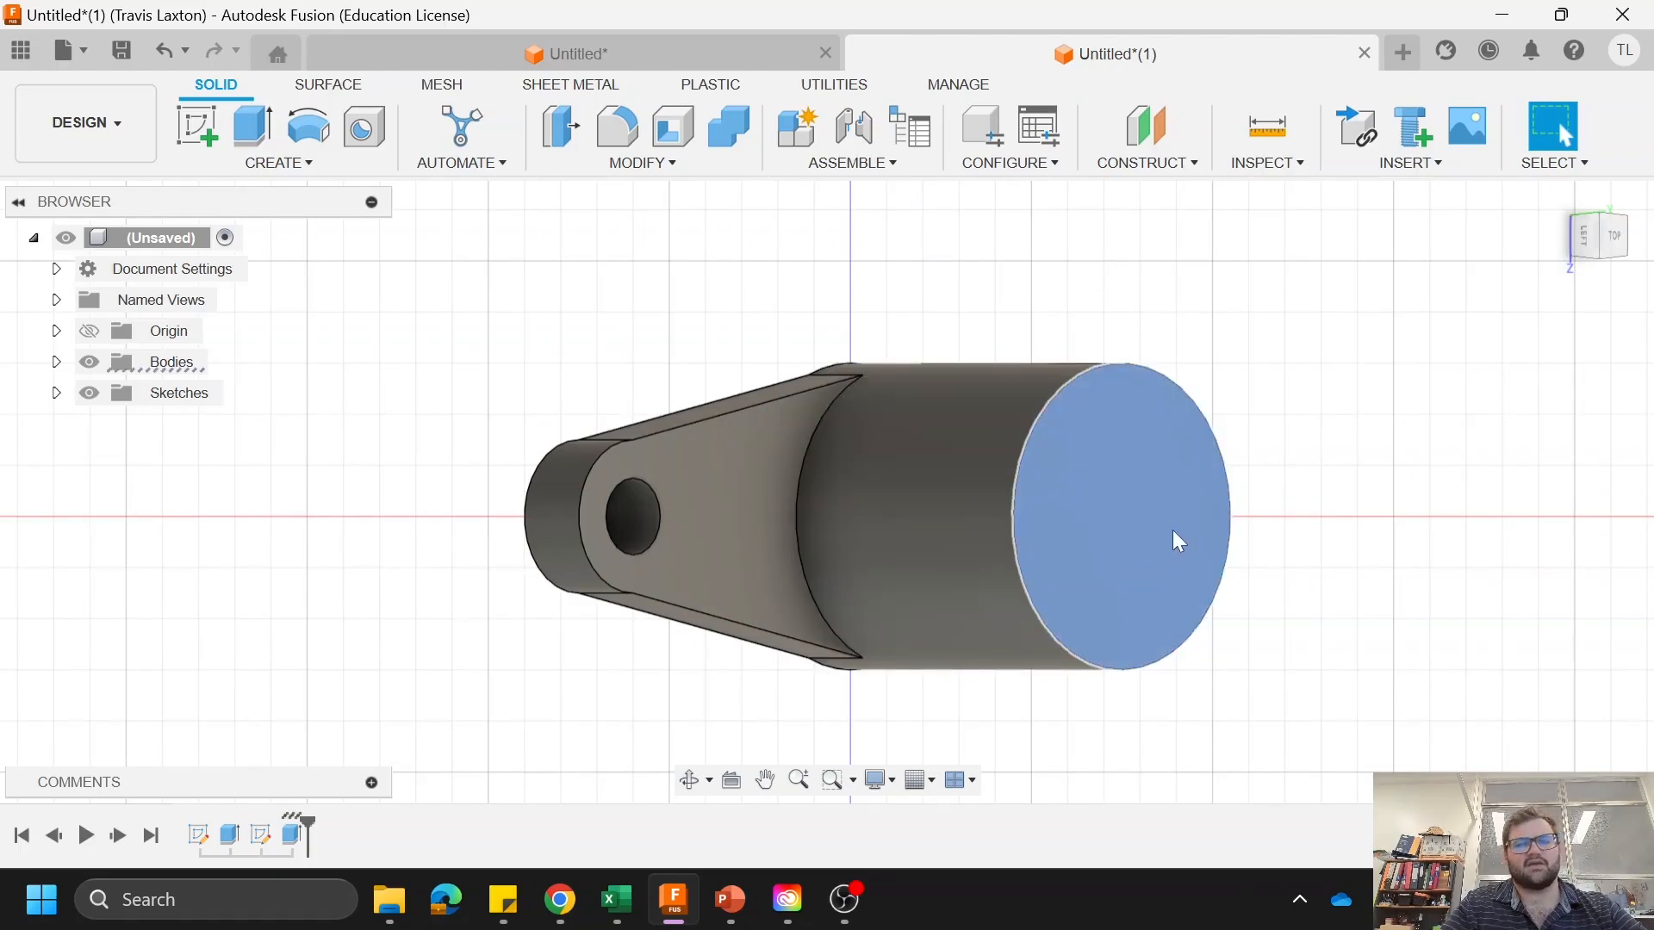
{"action": "right_click", "coordinate": [1171, 530]}
{"action": "left_click", "coordinate": [1161, 487]}
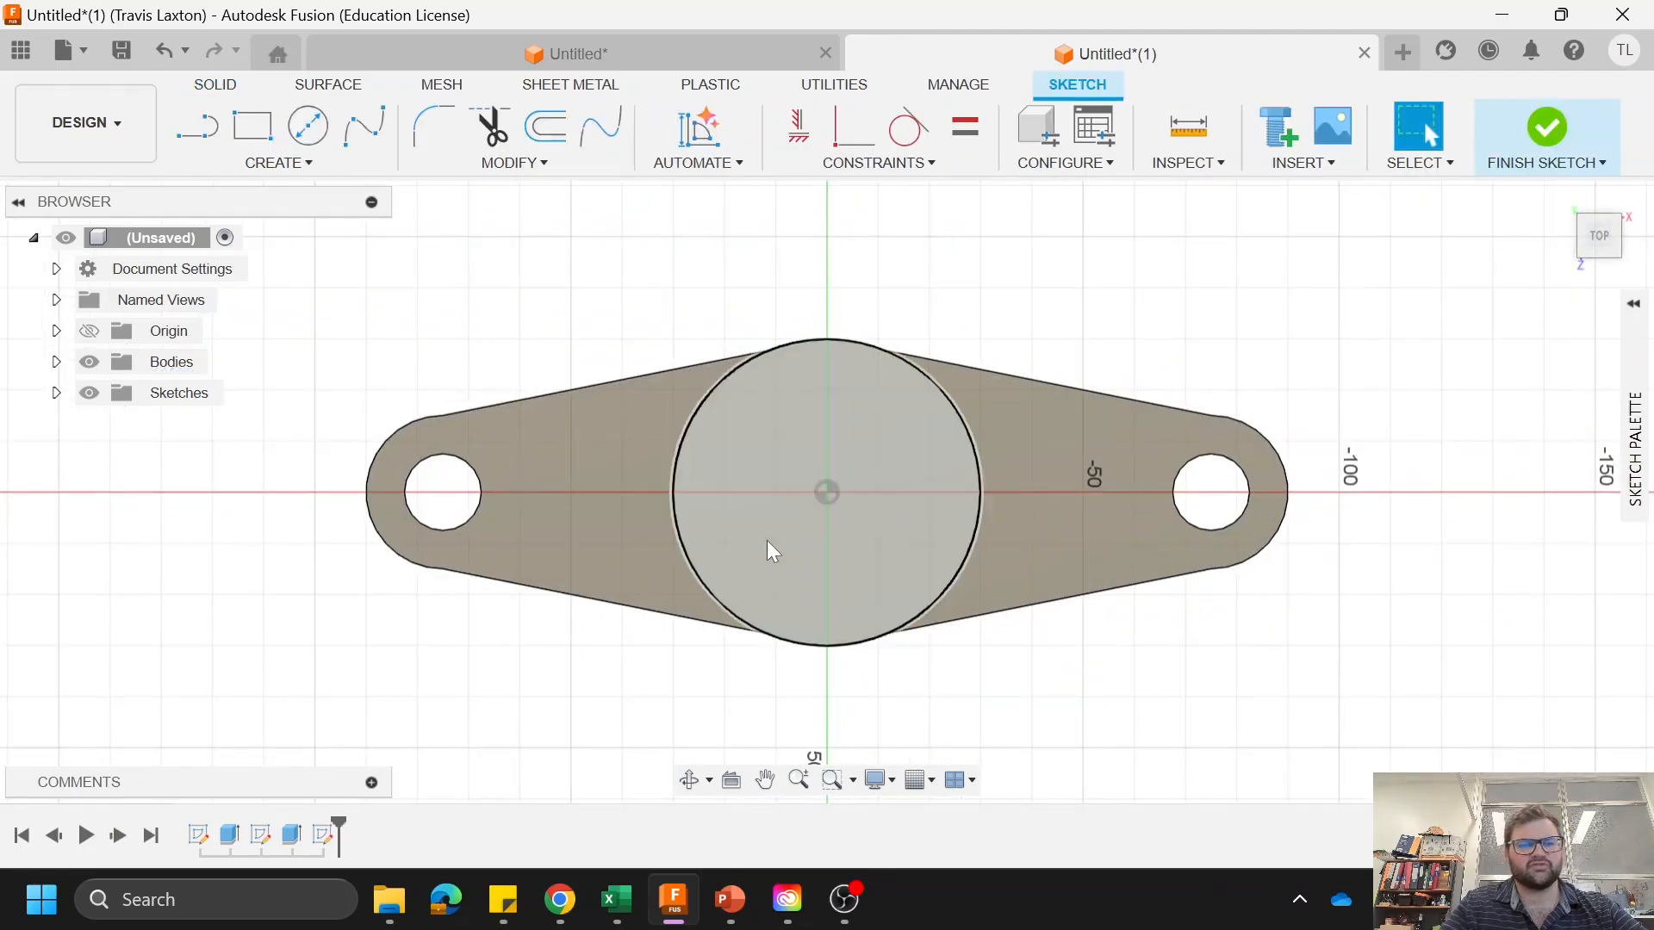
{"action": "left_click", "coordinate": [255, 131]}
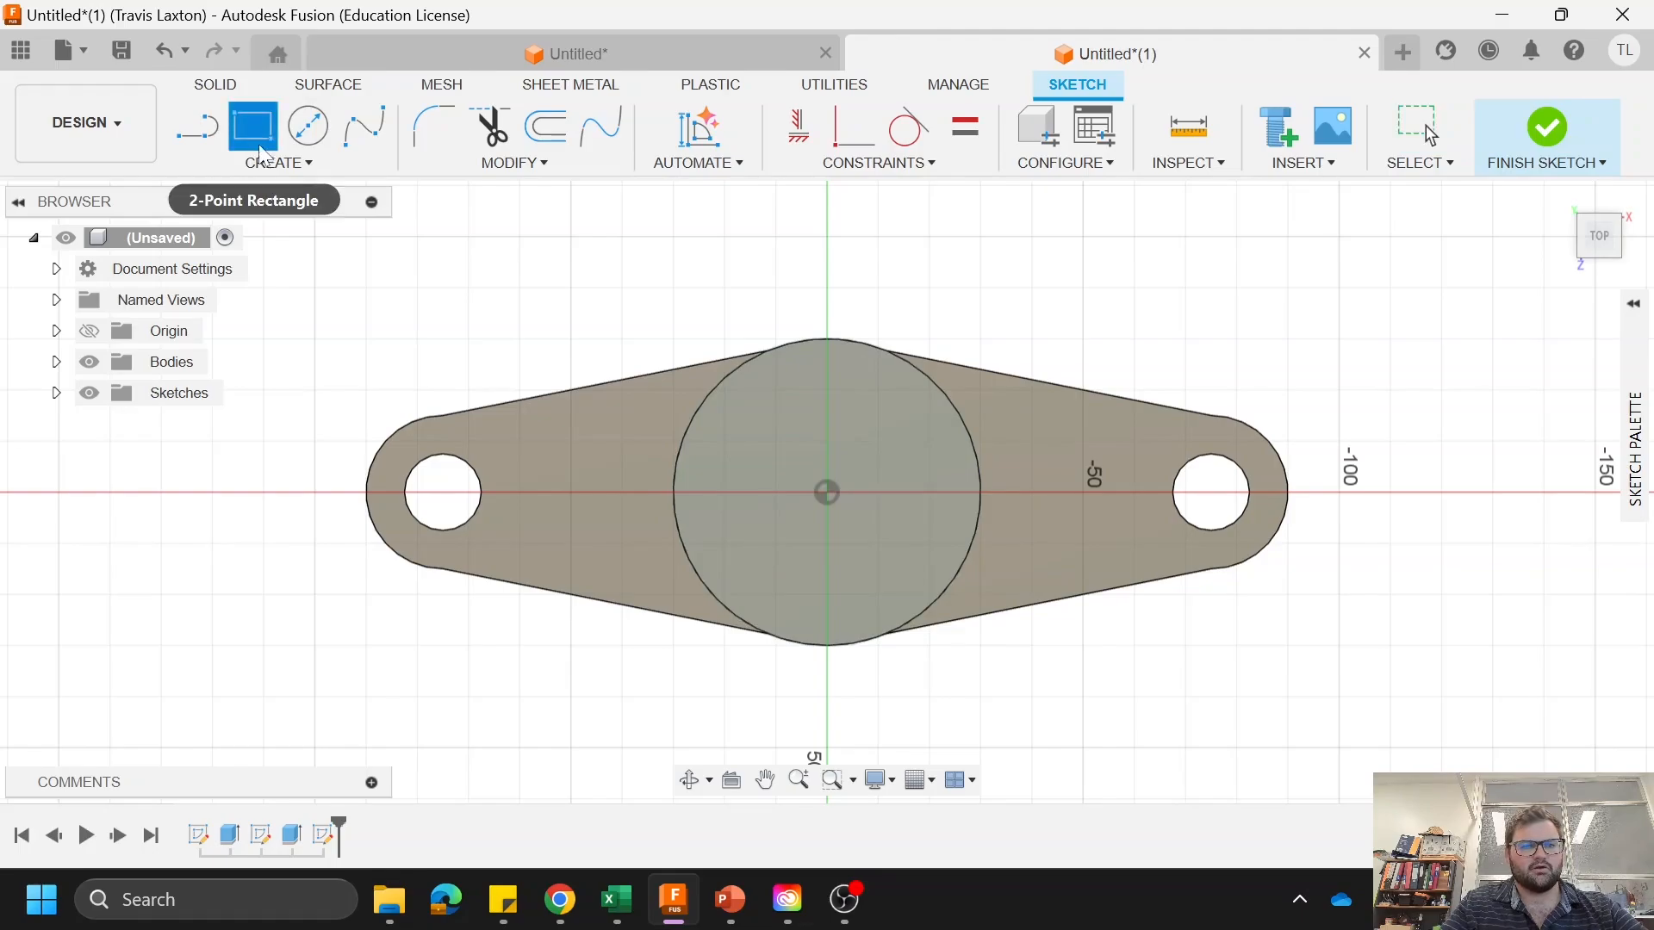
{"action": "right_click", "coordinate": [262, 131]}
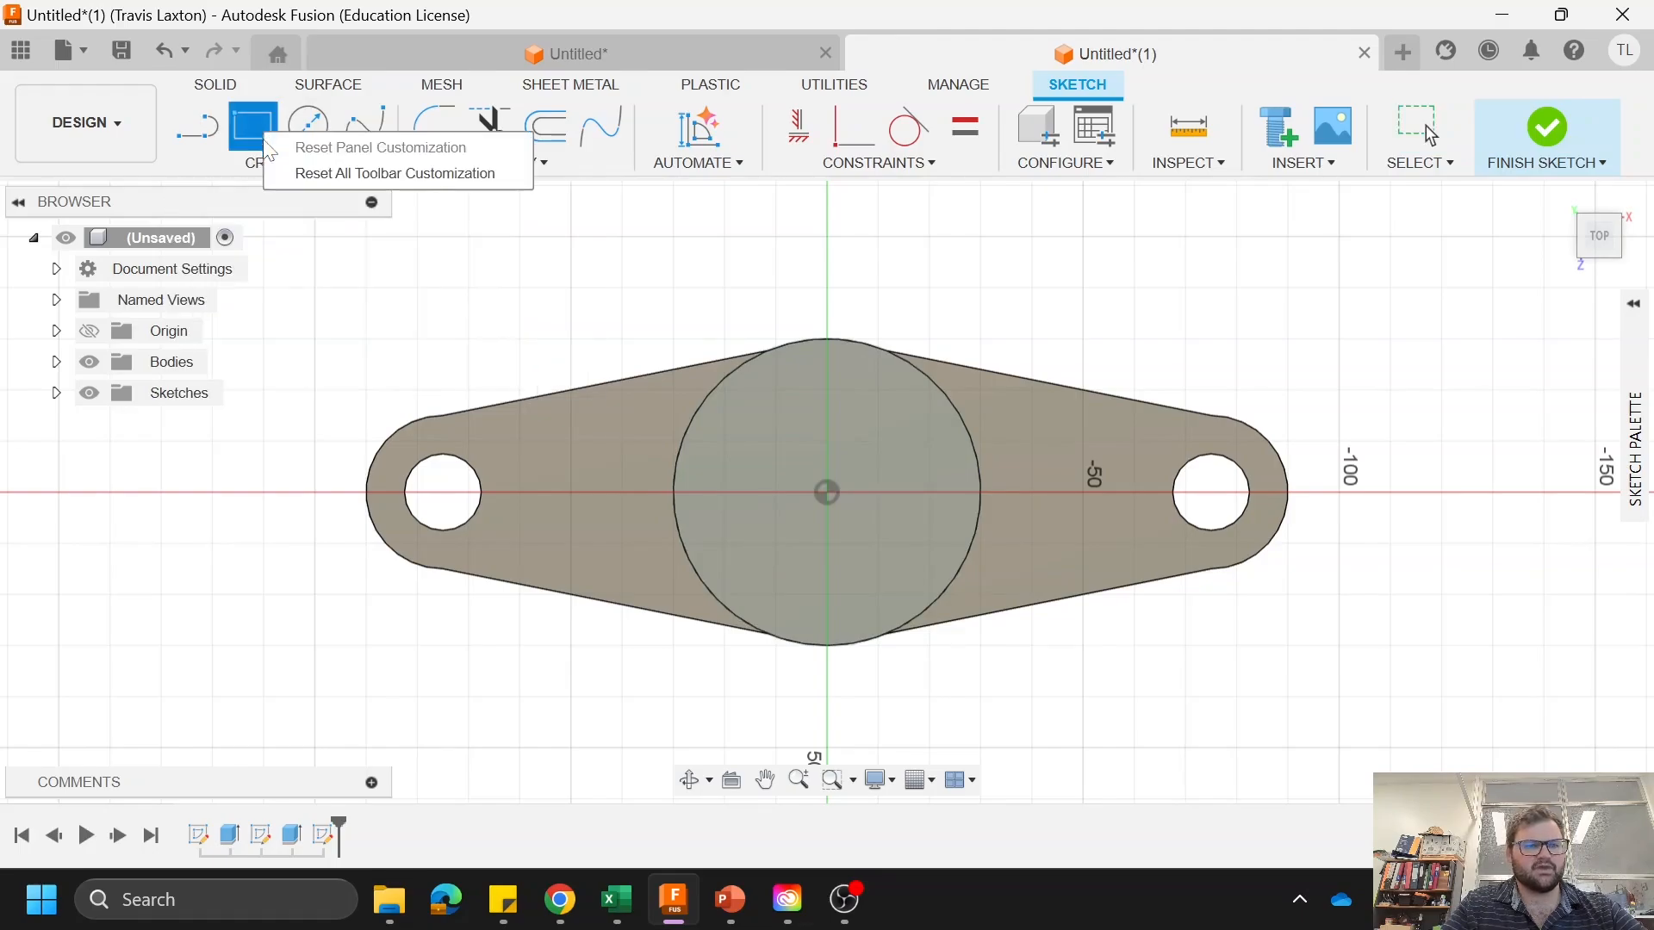
{"action": "key", "text": "Escape"}
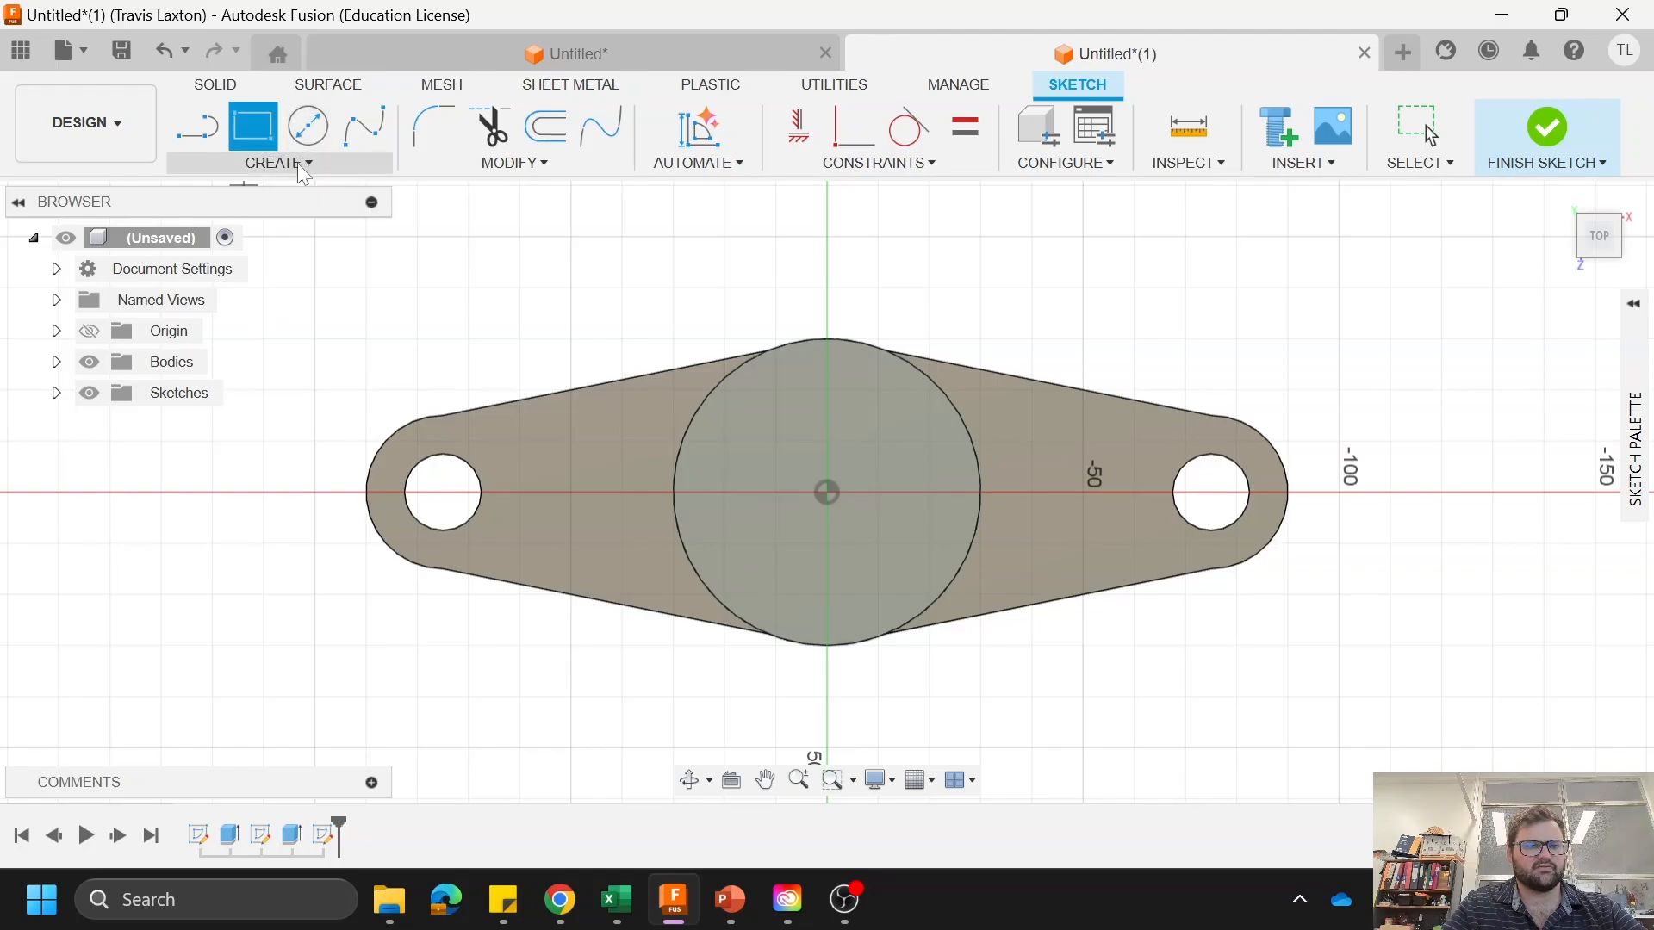
{"action": "left_click", "coordinate": [295, 163]}
{"action": "mouse_move", "coordinate": [311, 217]}
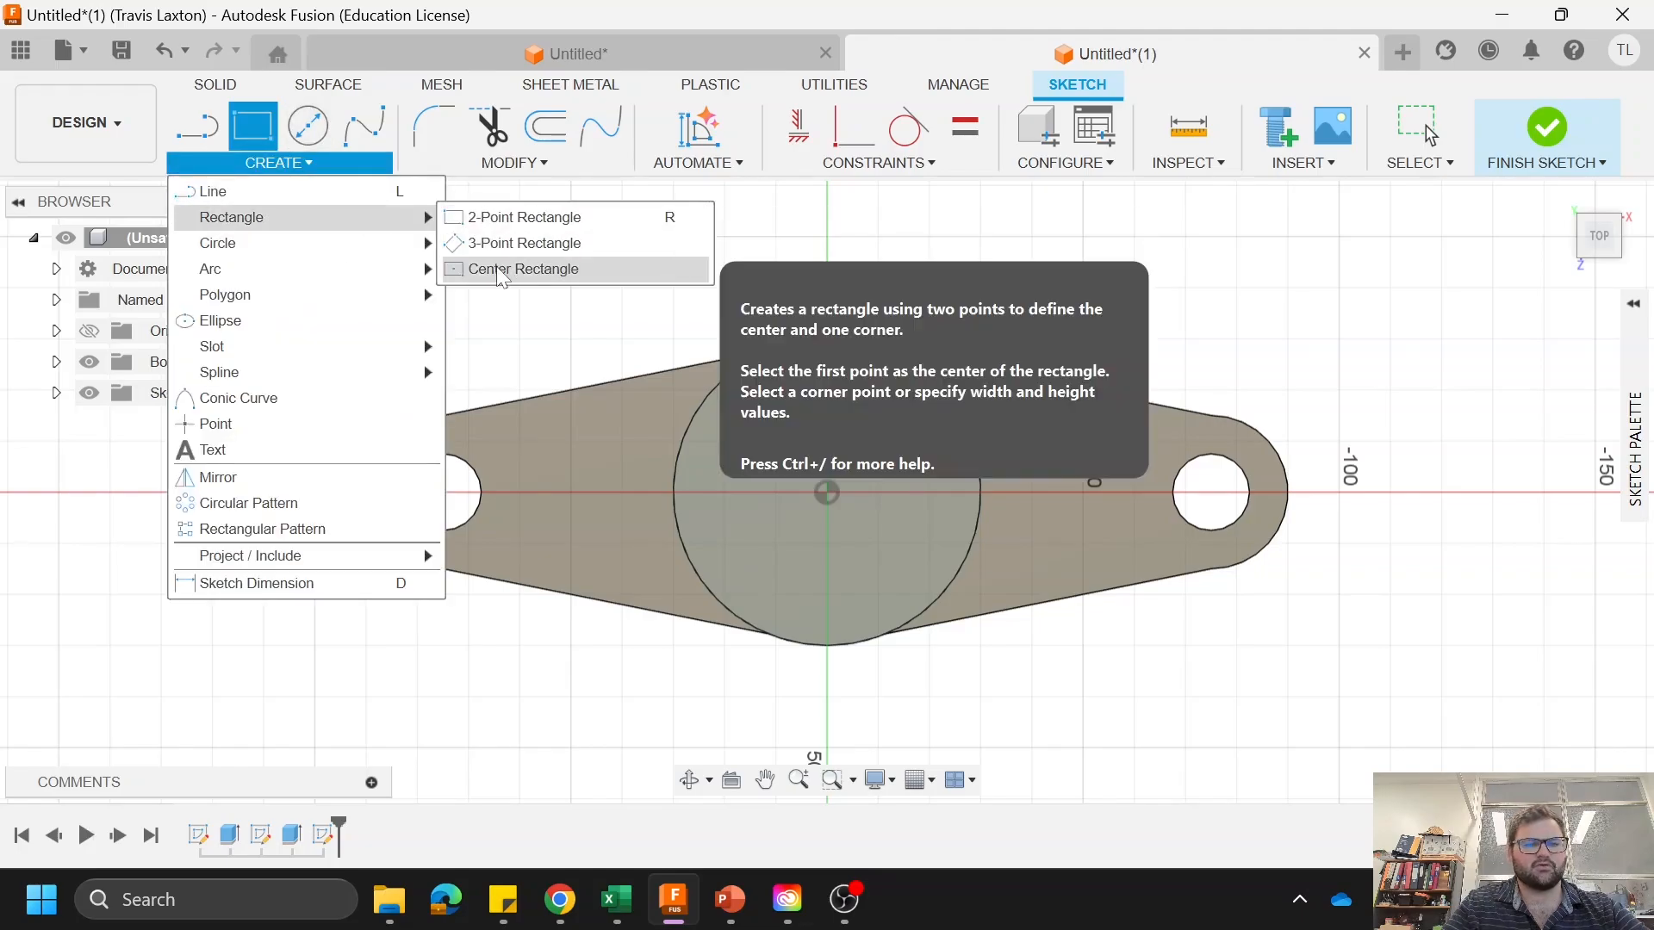
{"action": "left_click", "coordinate": [523, 268]}
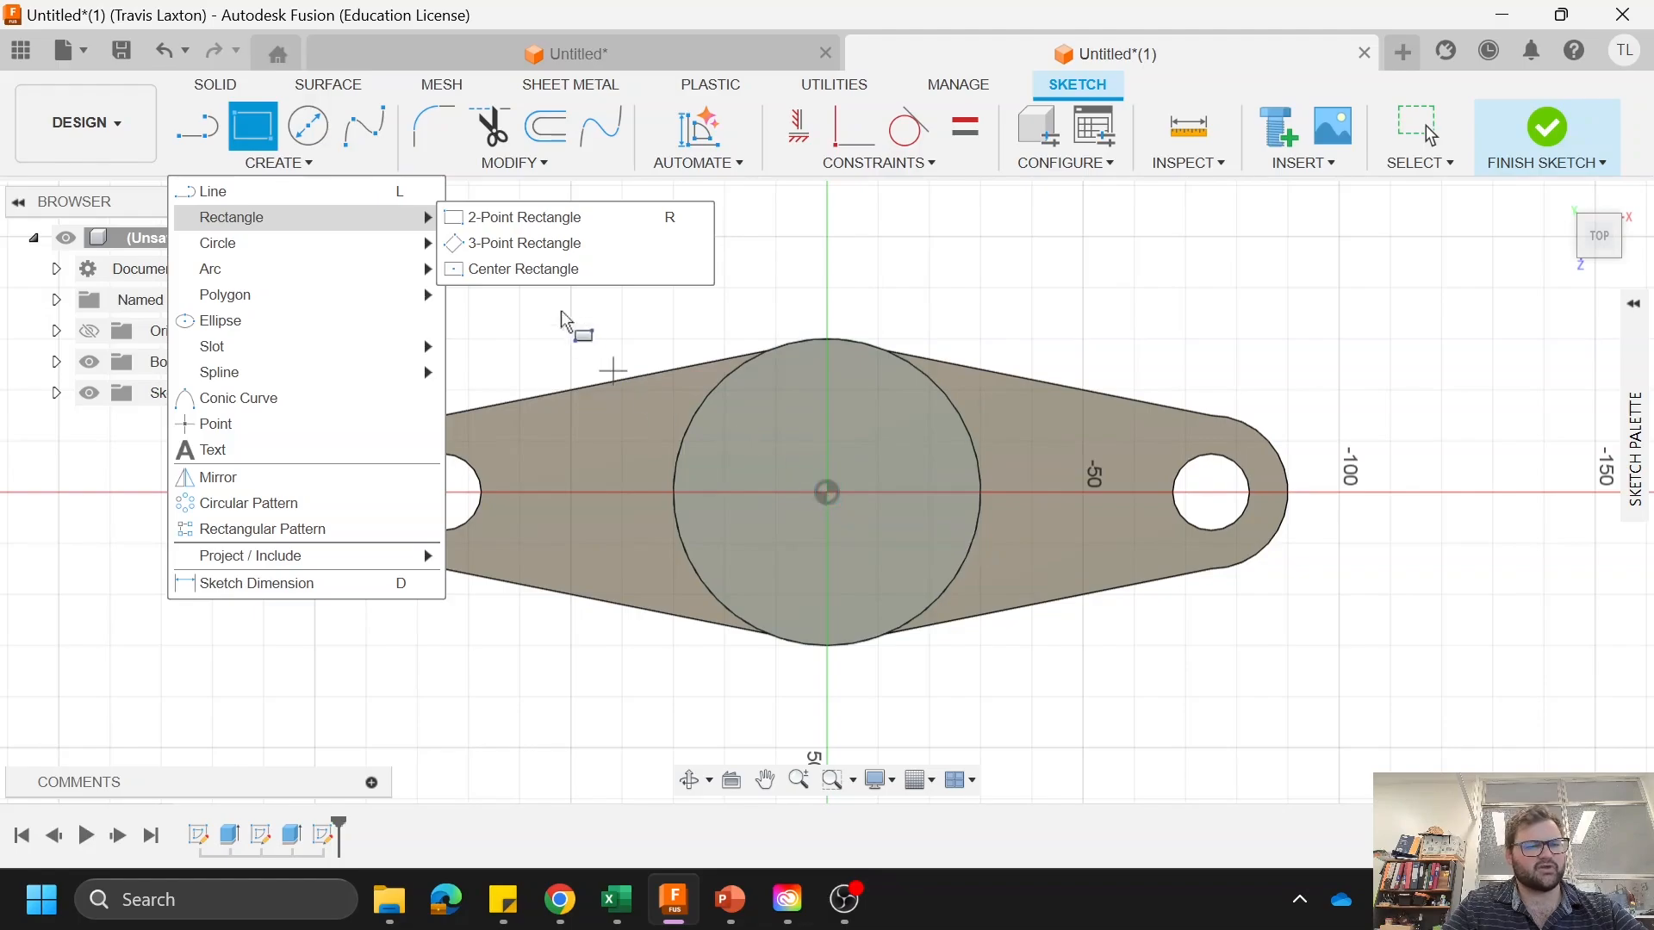
{"action": "left_click", "coordinate": [825, 493]}
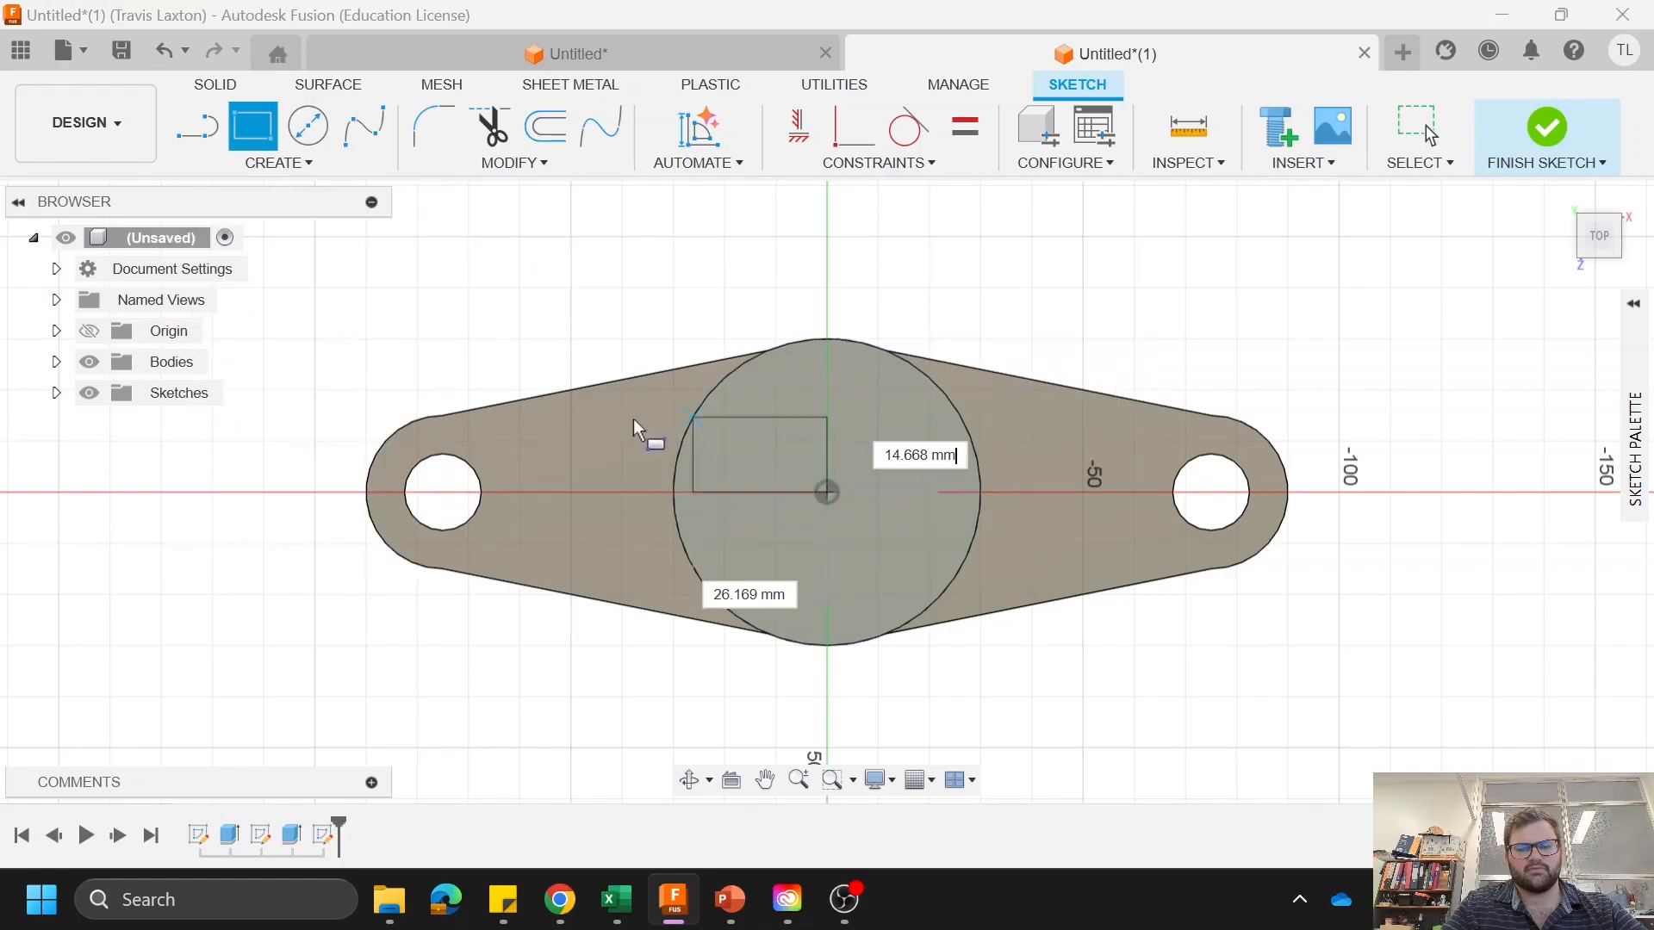
{"action": "right_click", "coordinate": [586, 345]}
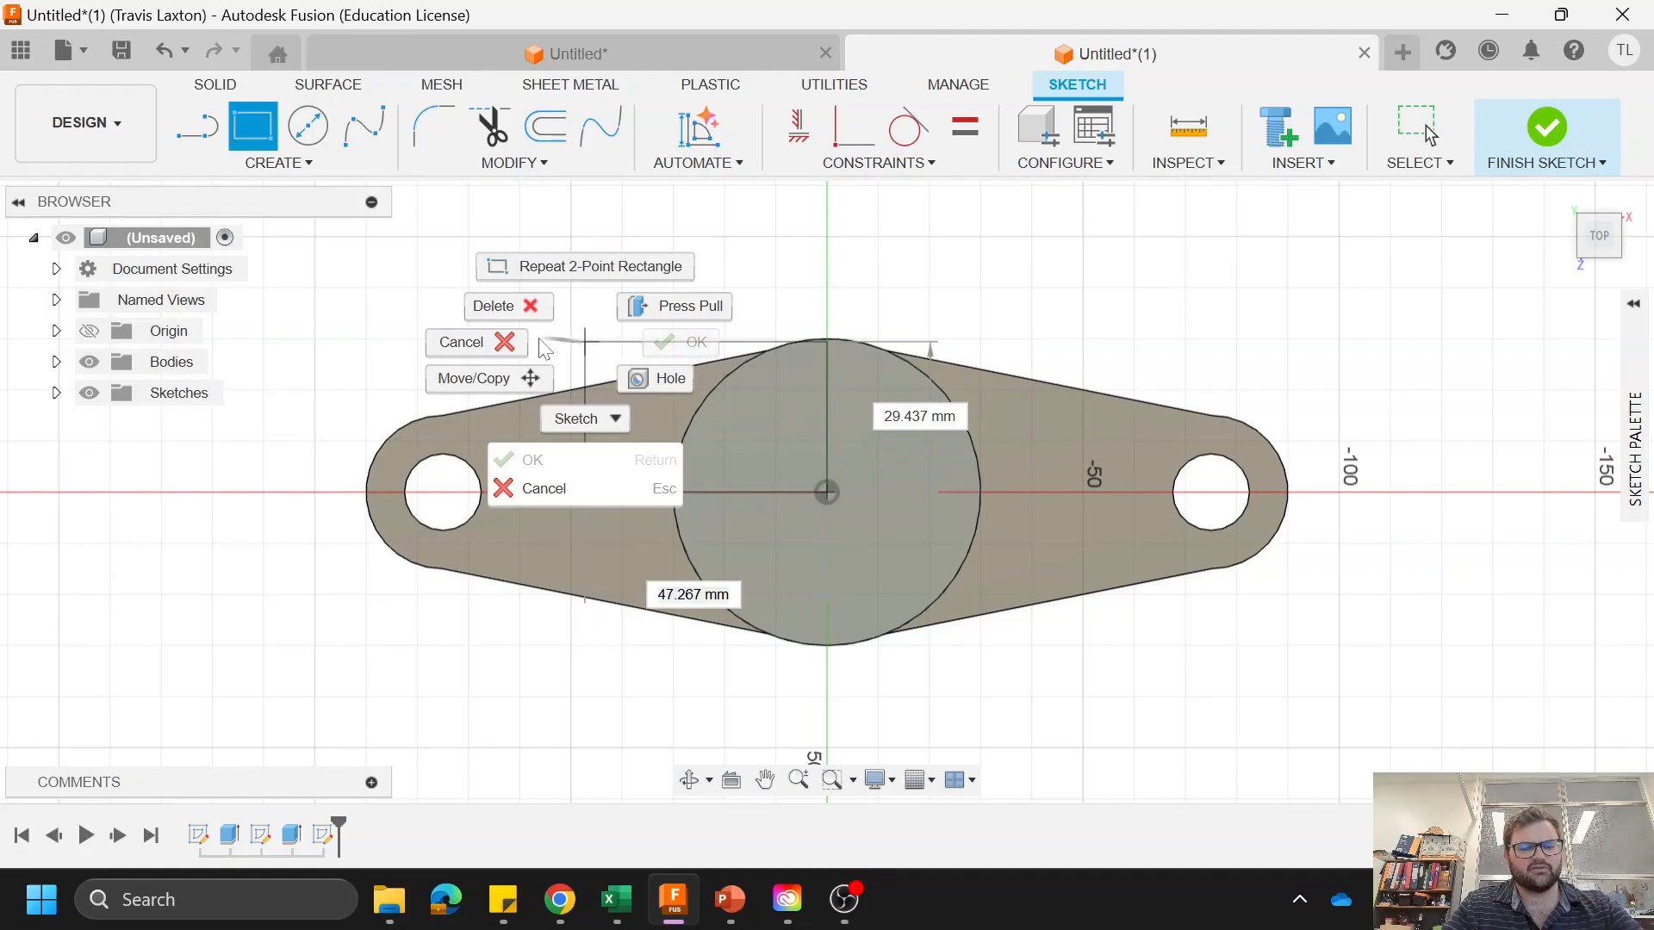
{"action": "left_click", "coordinate": [508, 345]}
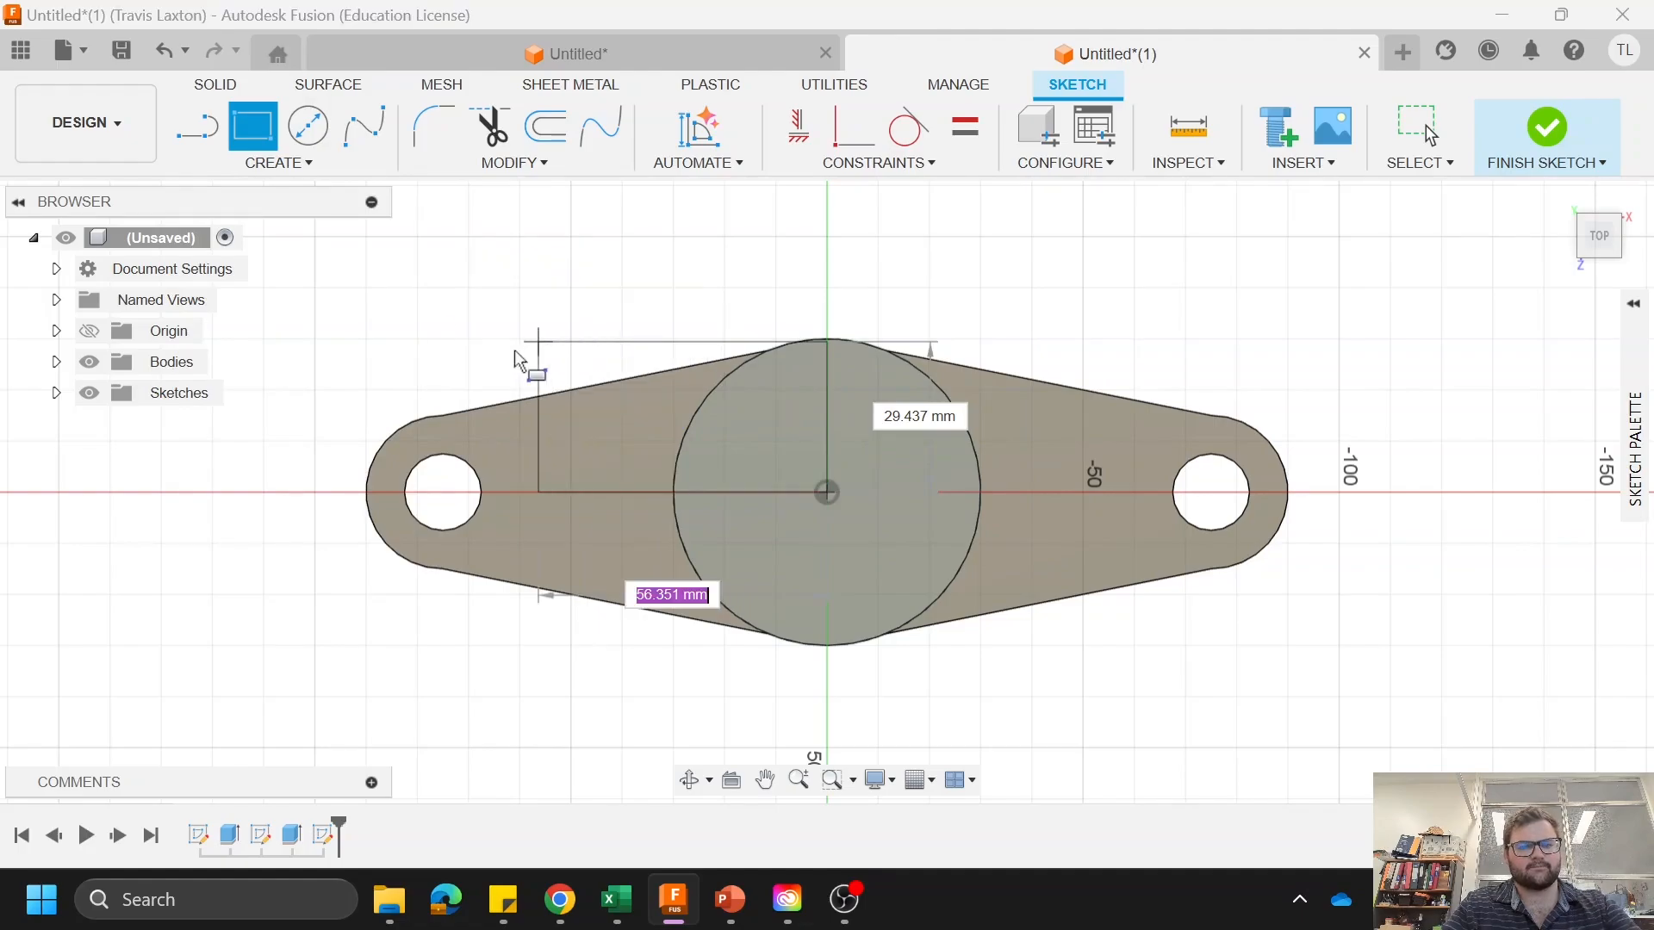
Step: Draw a center rectangle on the origin, 15 mm high and about 76 mm wide, extending past both sides of the boss
{"action": "left_click", "coordinate": [278, 163]}
{"action": "mouse_move", "coordinate": [387, 245]}
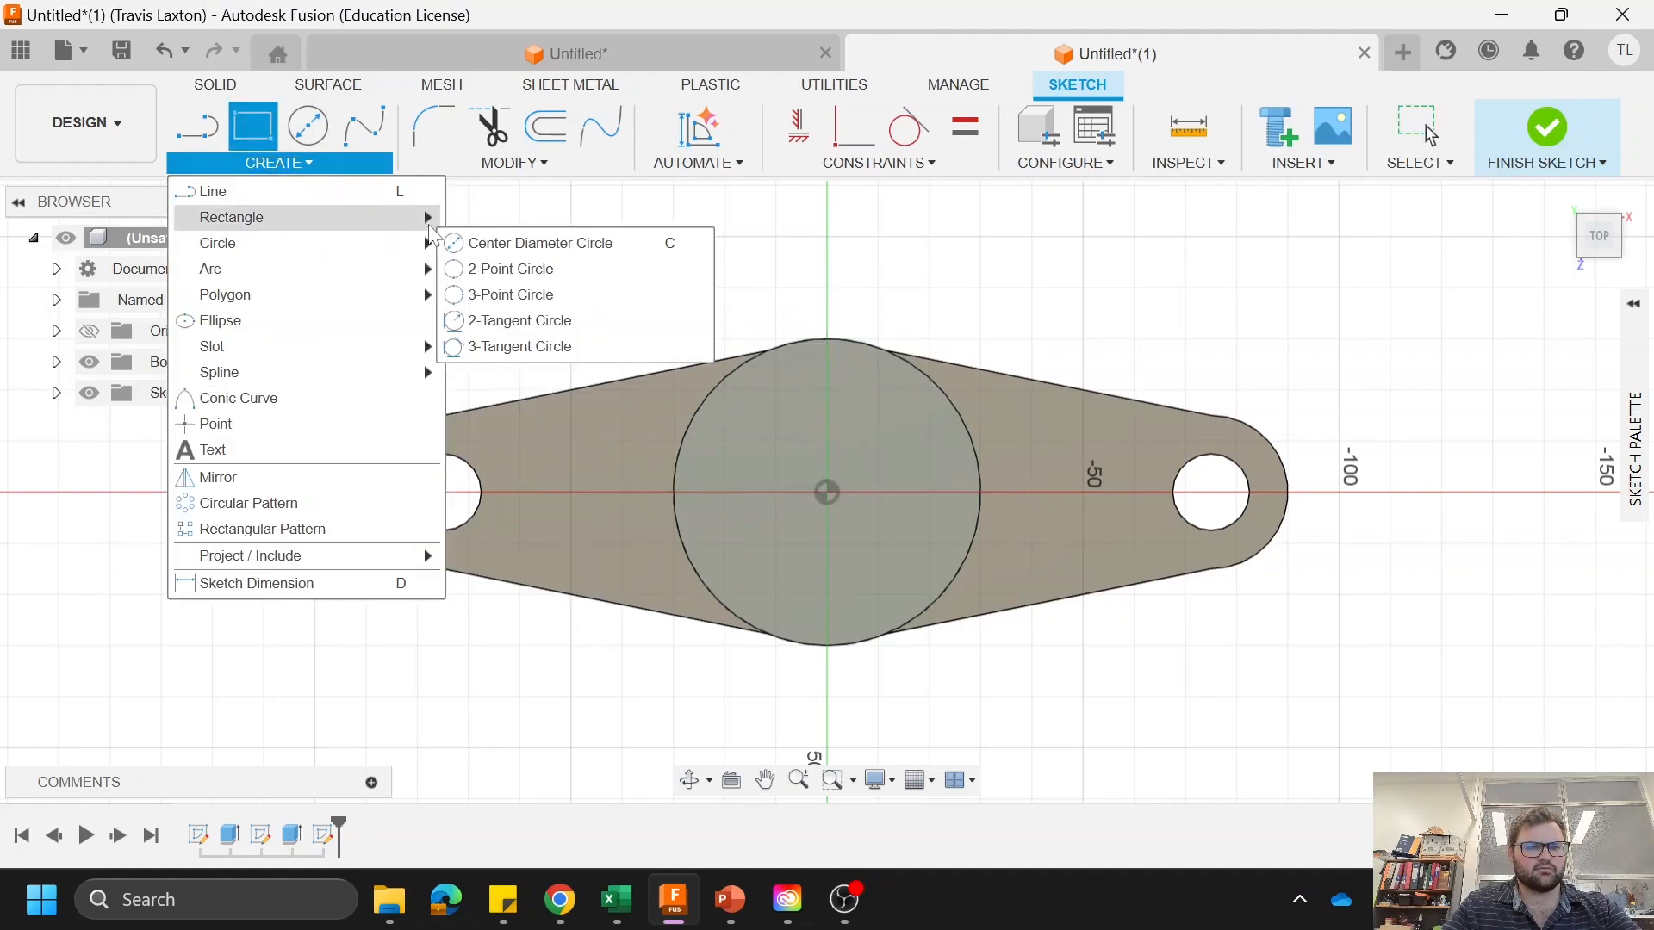
{"action": "mouse_move", "coordinate": [258, 217]}
{"action": "left_click", "coordinate": [530, 270]}
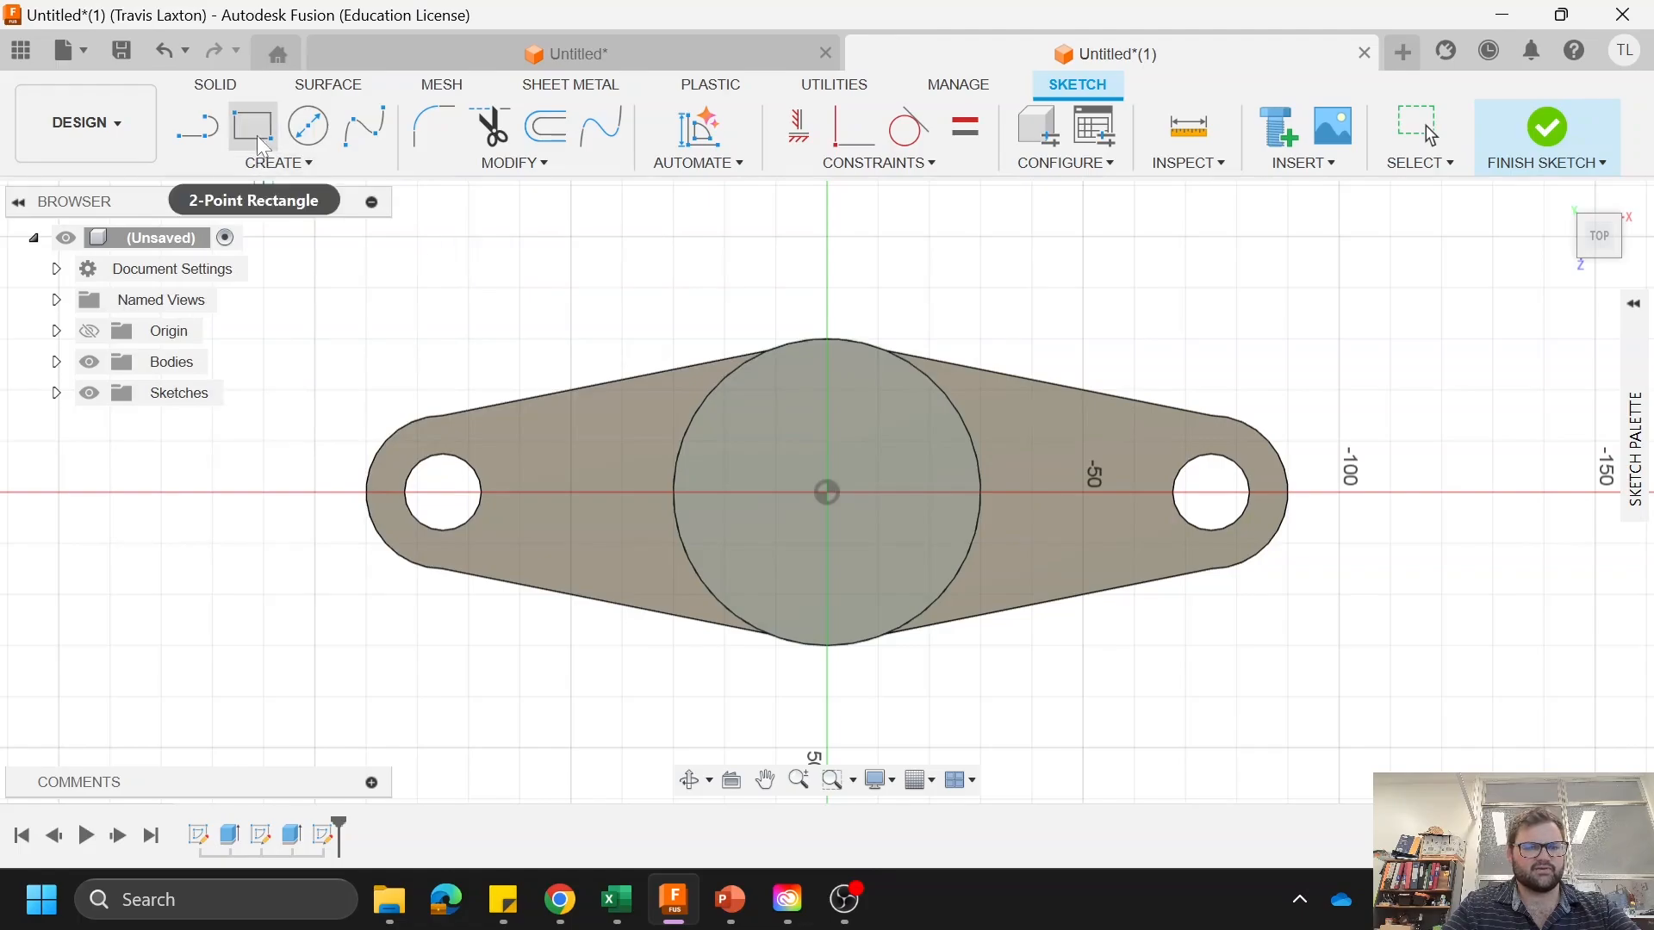
{"action": "left_click", "coordinate": [288, 163]}
{"action": "mouse_move", "coordinate": [413, 222]}
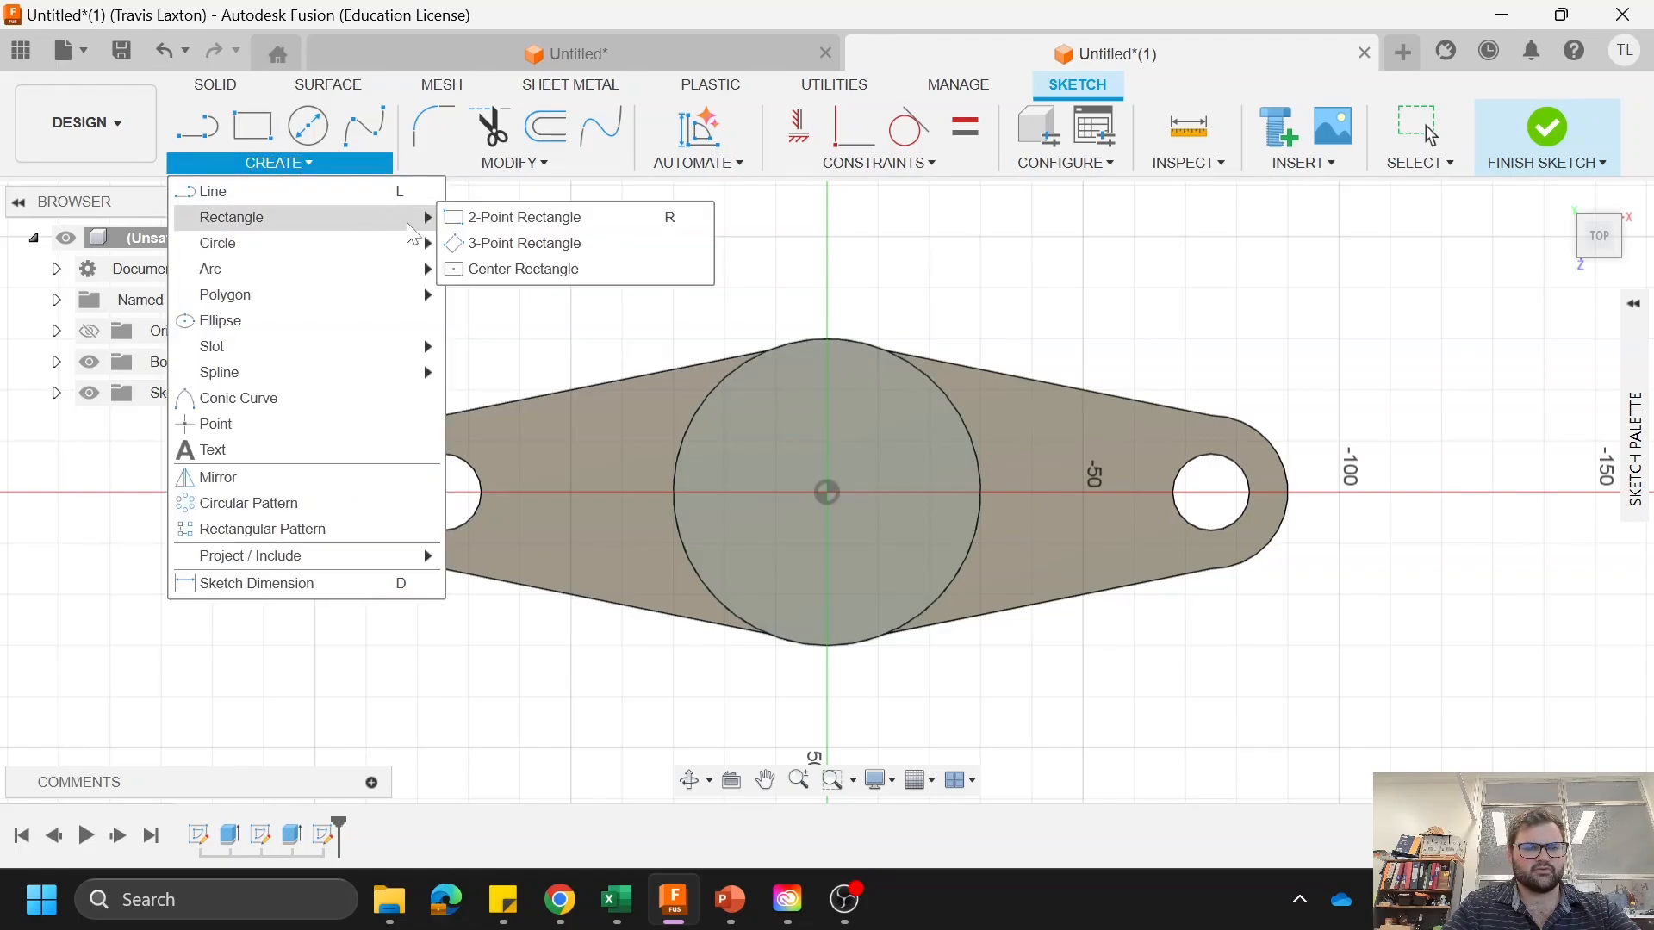
{"action": "left_click", "coordinate": [530, 270]}
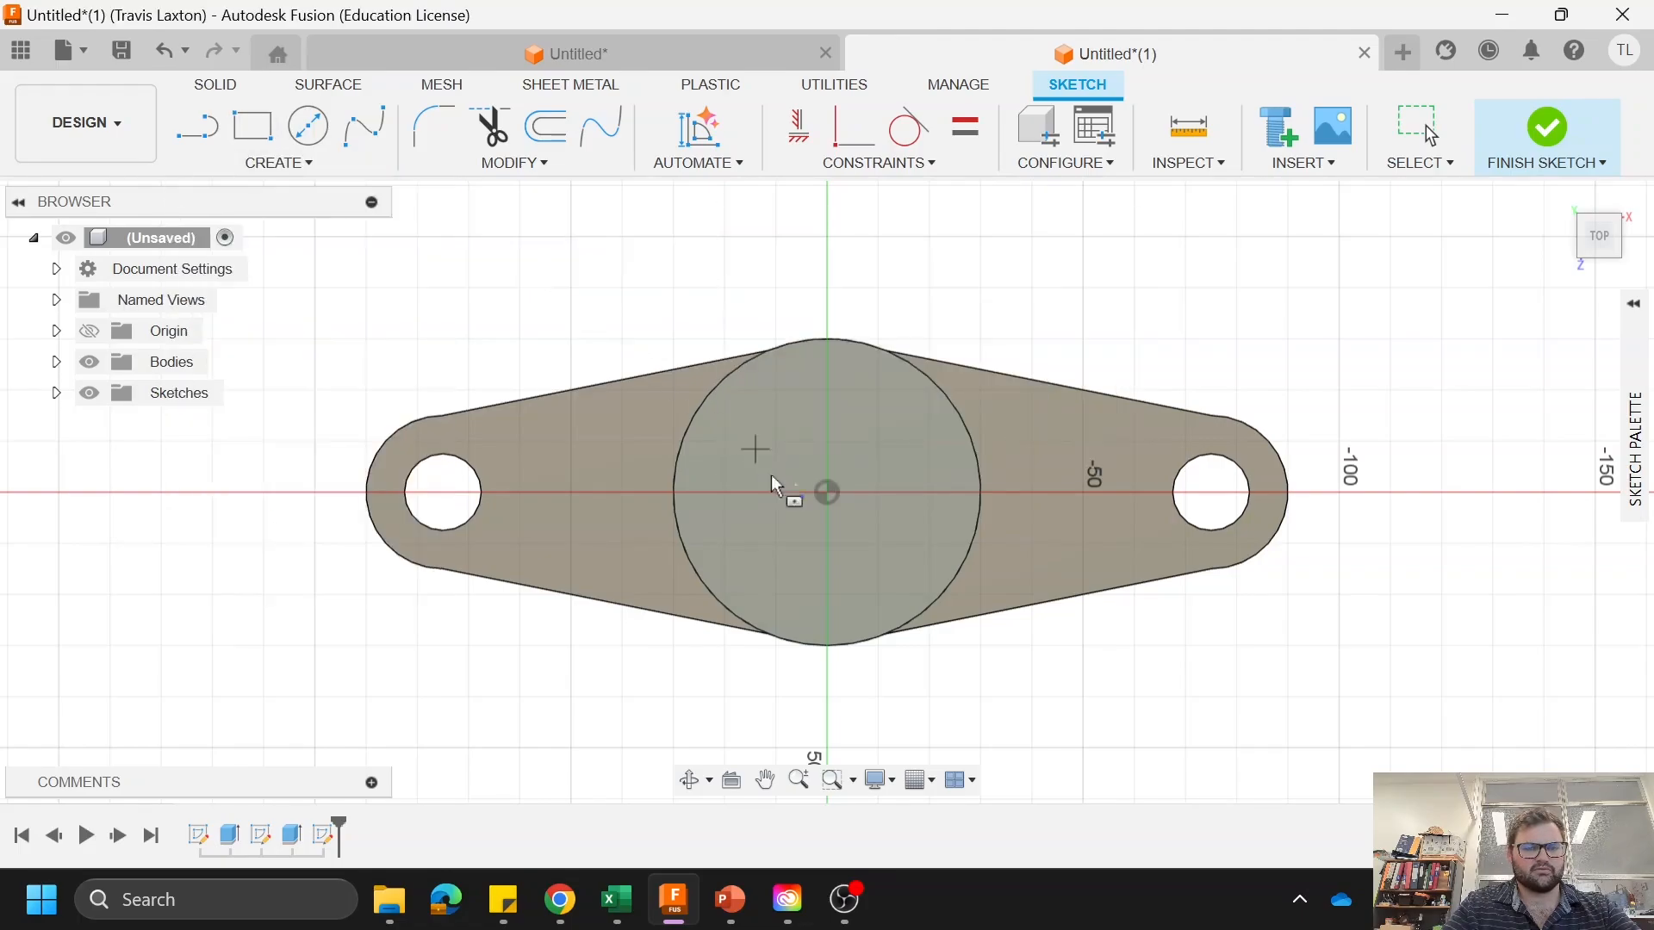
{"action": "left_click", "coordinate": [827, 493]}
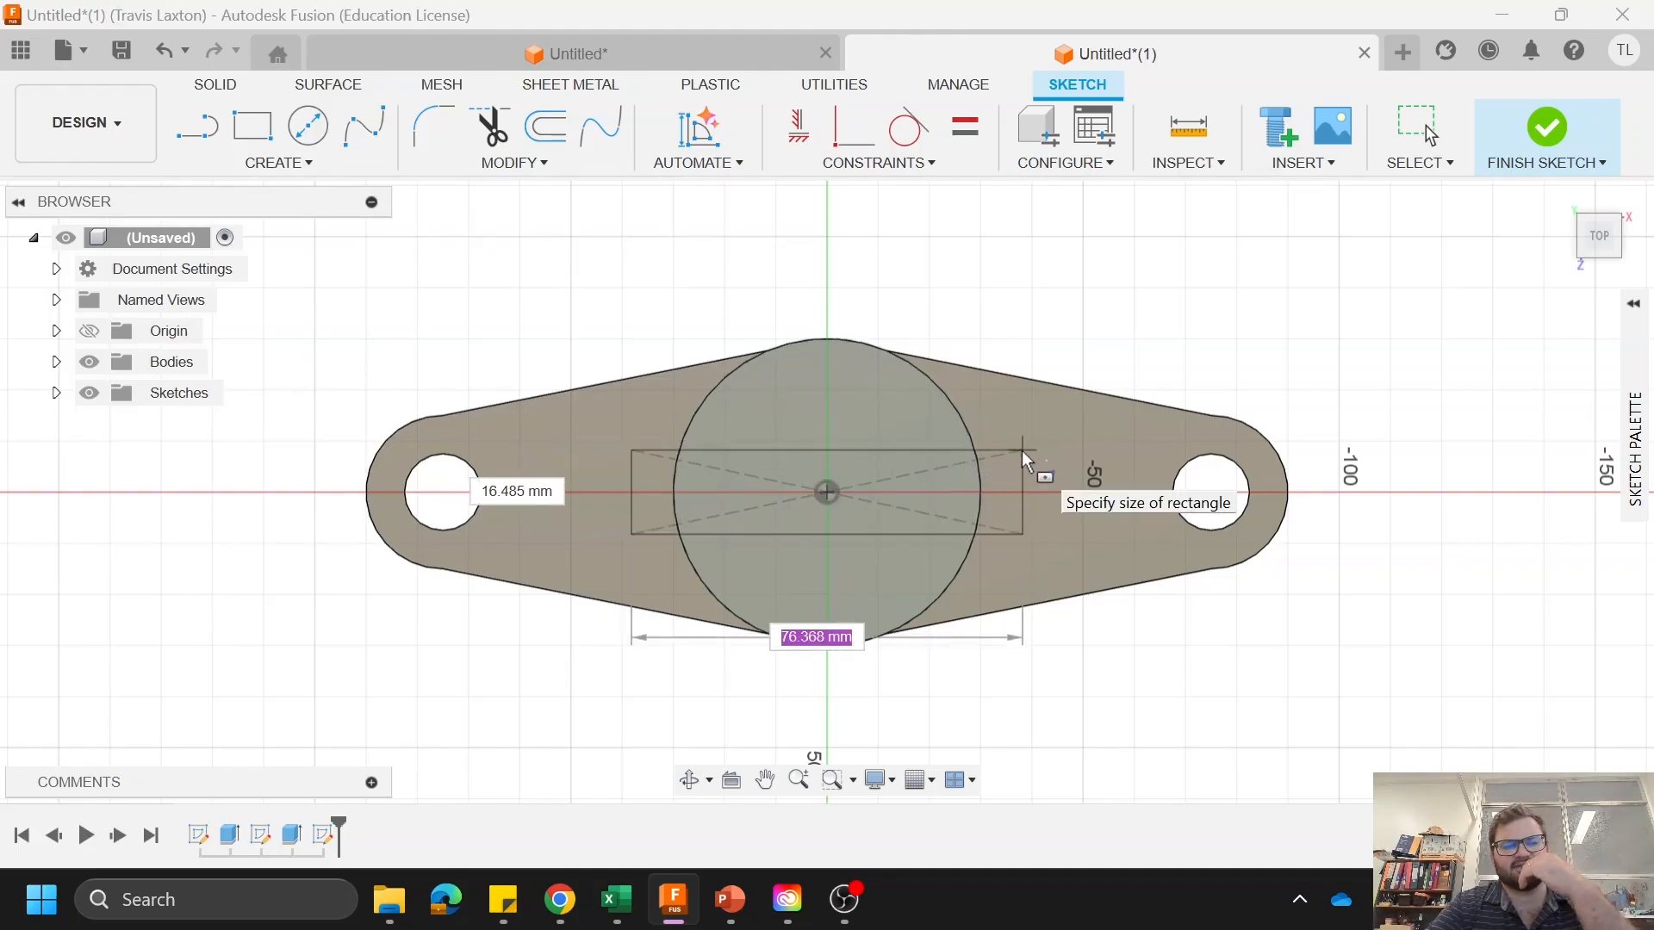
{"action": "key", "text": "Tab"}
{"action": "type", "text": "15"}
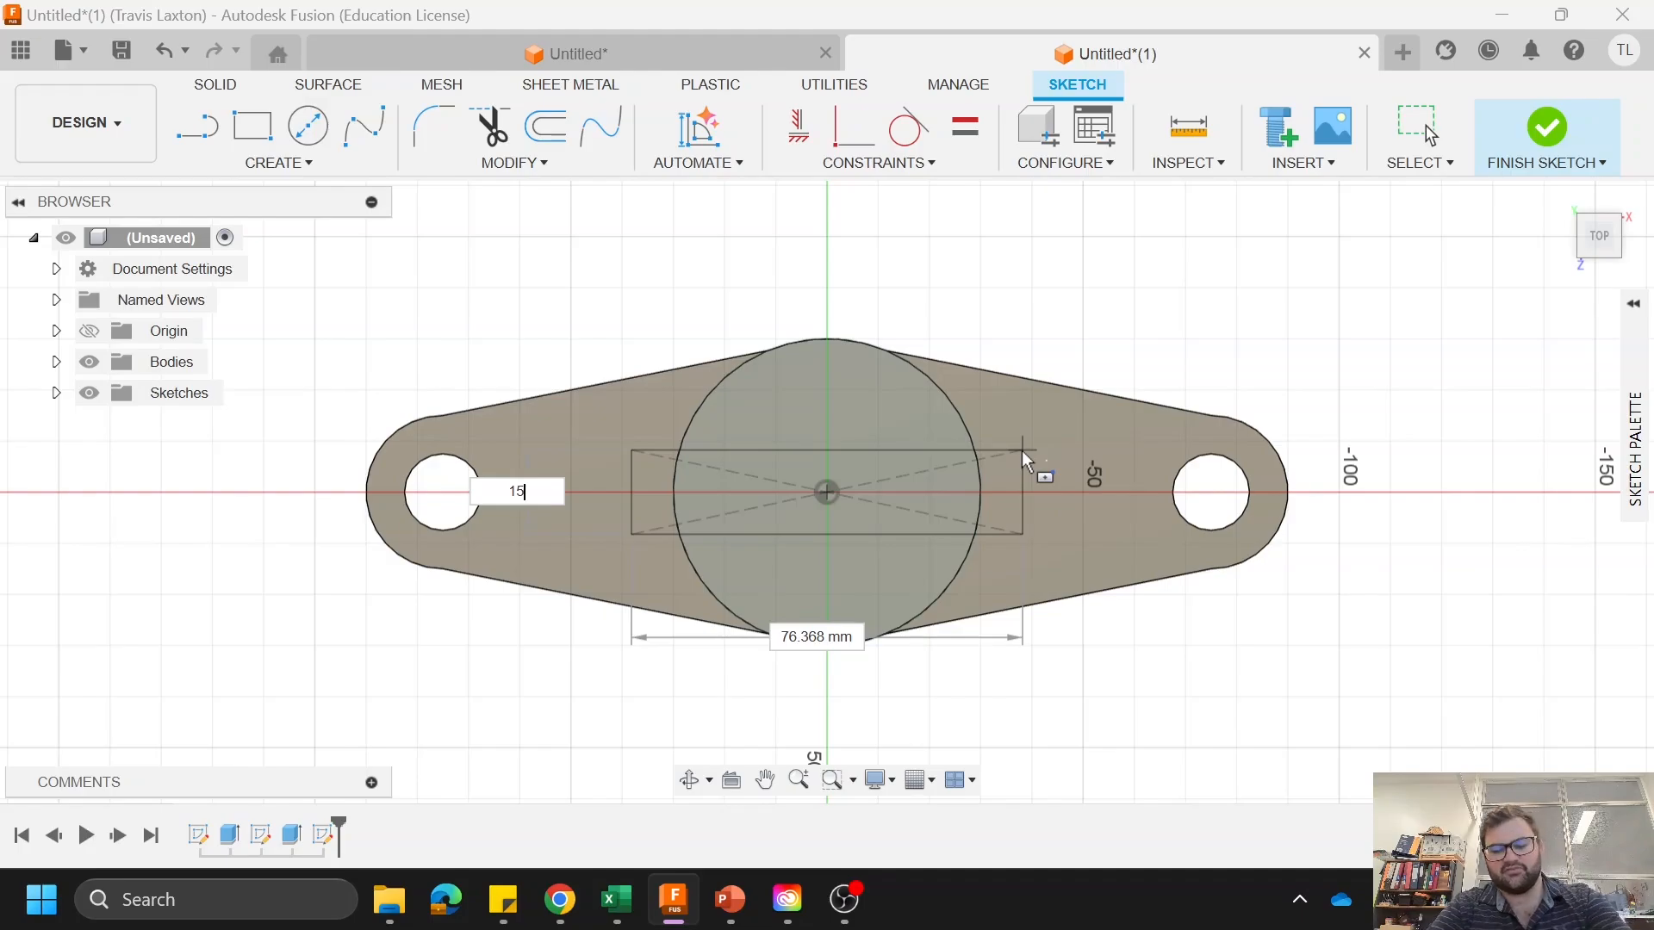
{"action": "key", "text": "Return"}
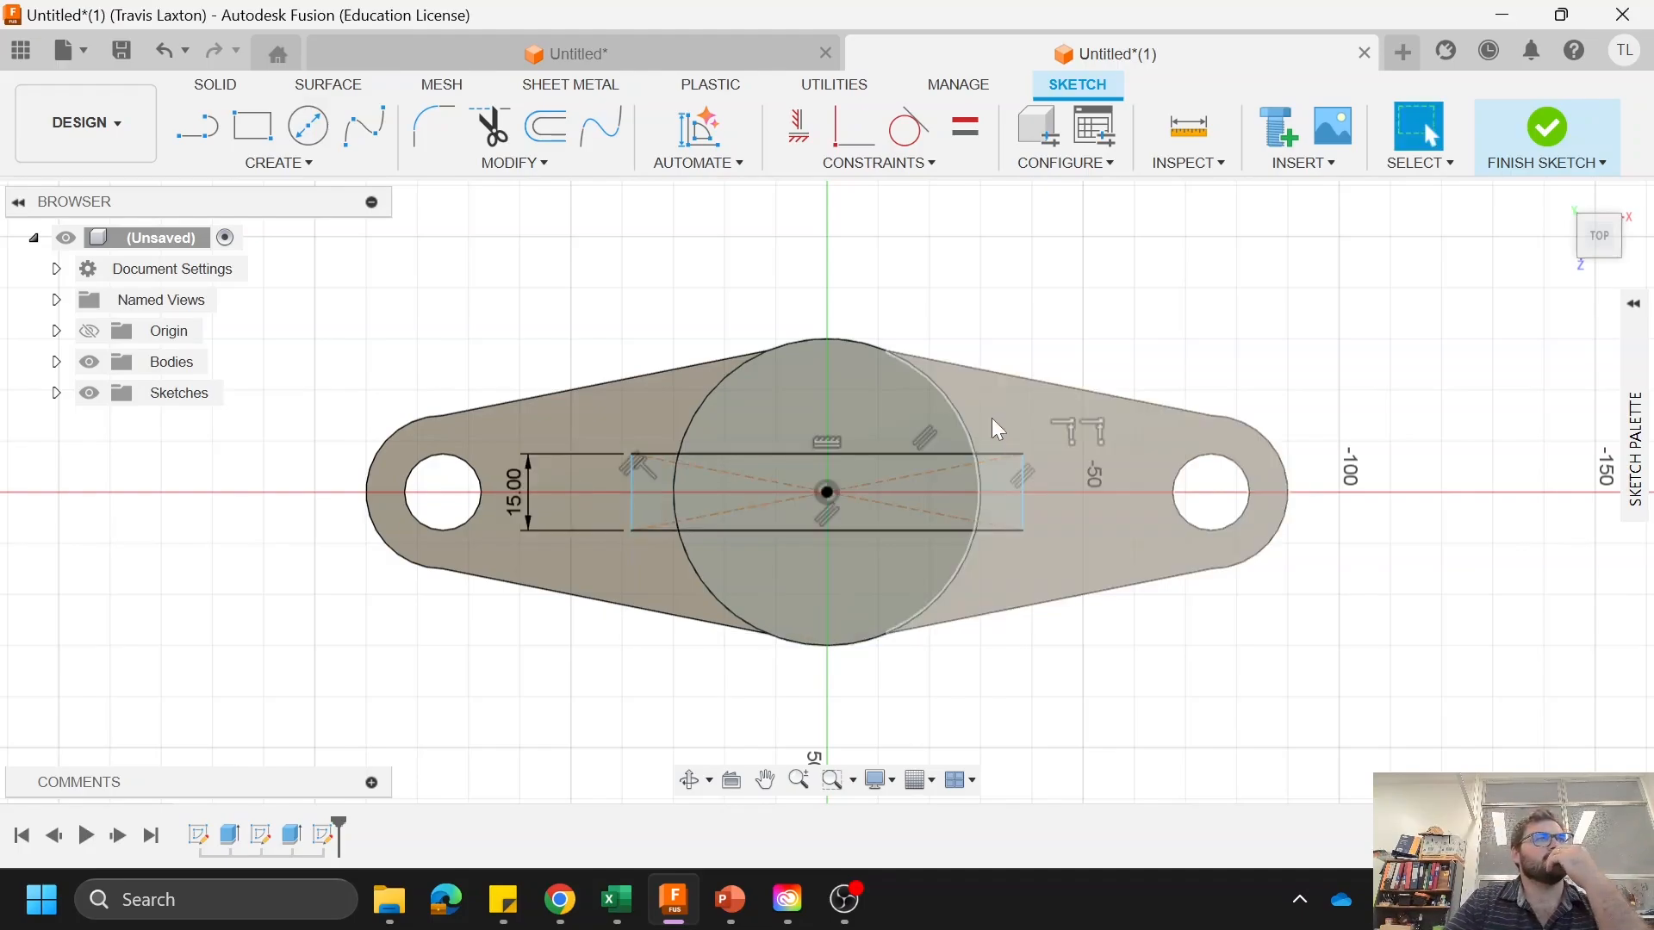
Step: Extrude the rectangle region inside the boss as a cut, with extent To Object ending at the plate's upper face
{"action": "left_click", "coordinate": [237, 83]}
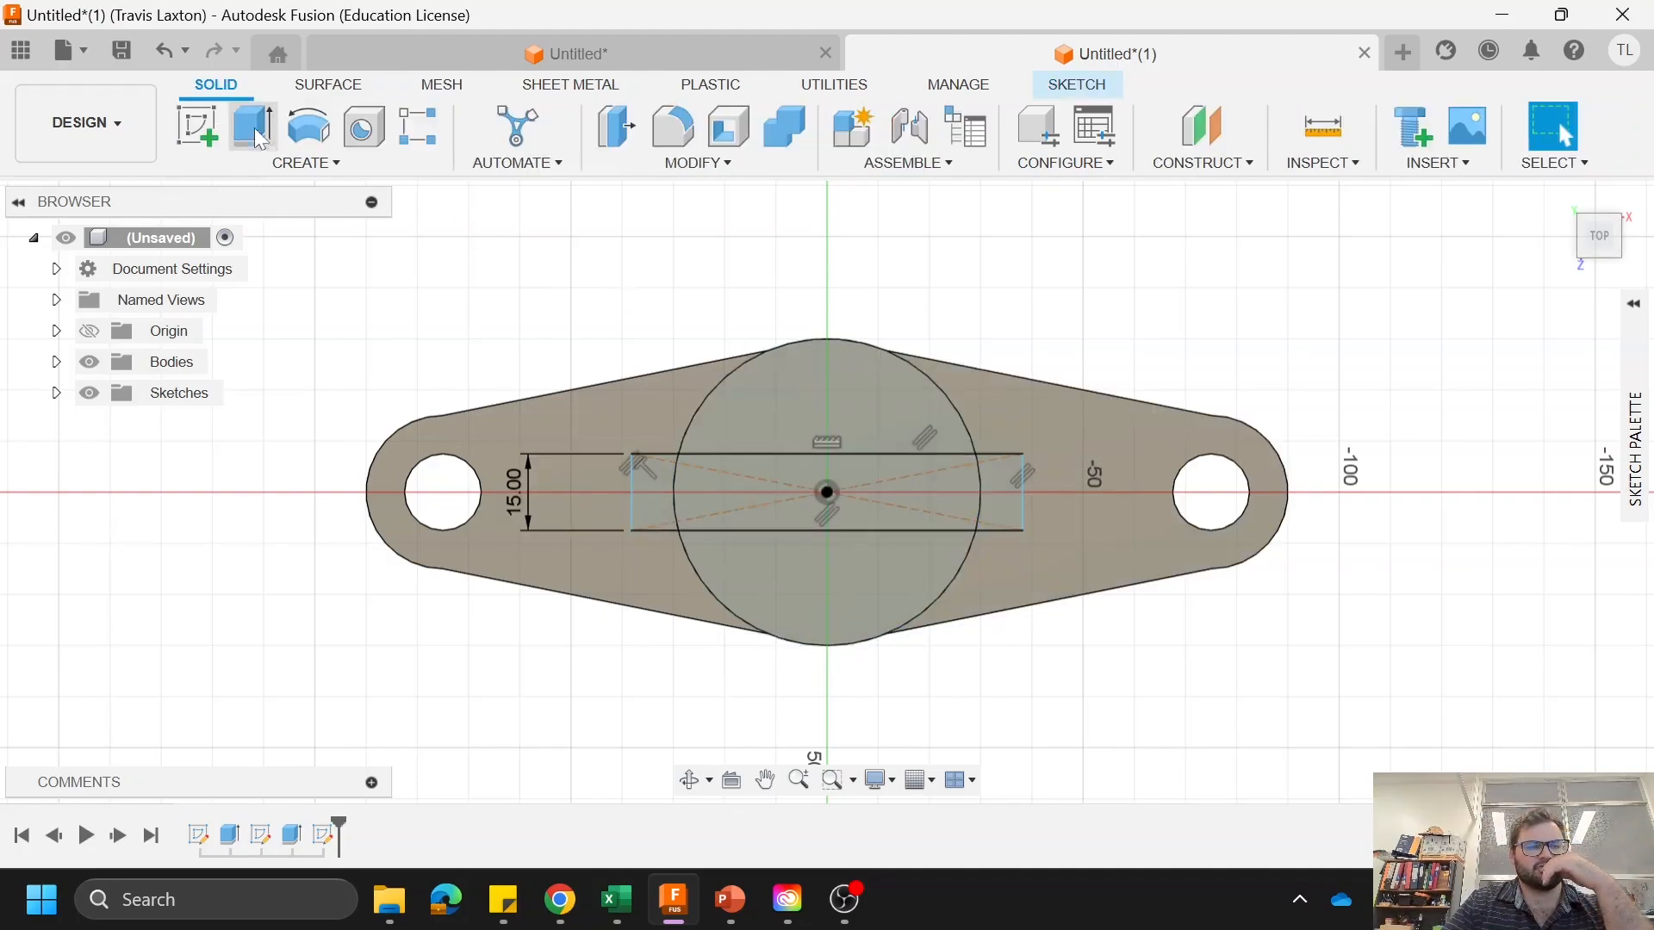
{"action": "left_click", "coordinate": [255, 128]}
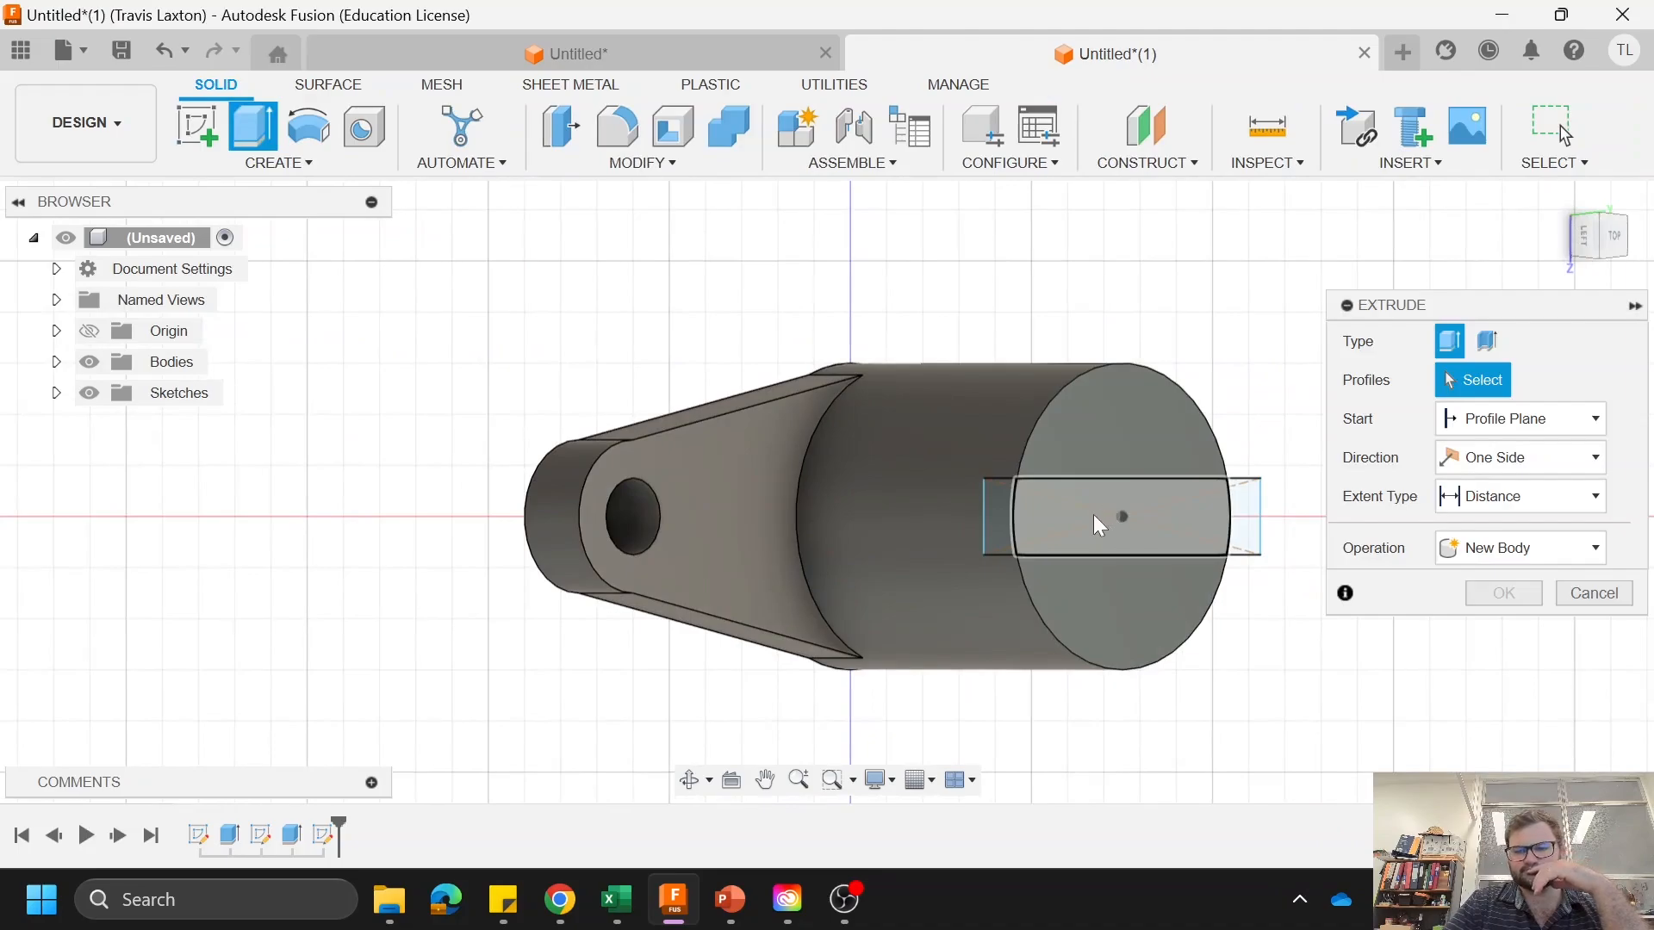
{"action": "left_click", "coordinate": [1093, 514]}
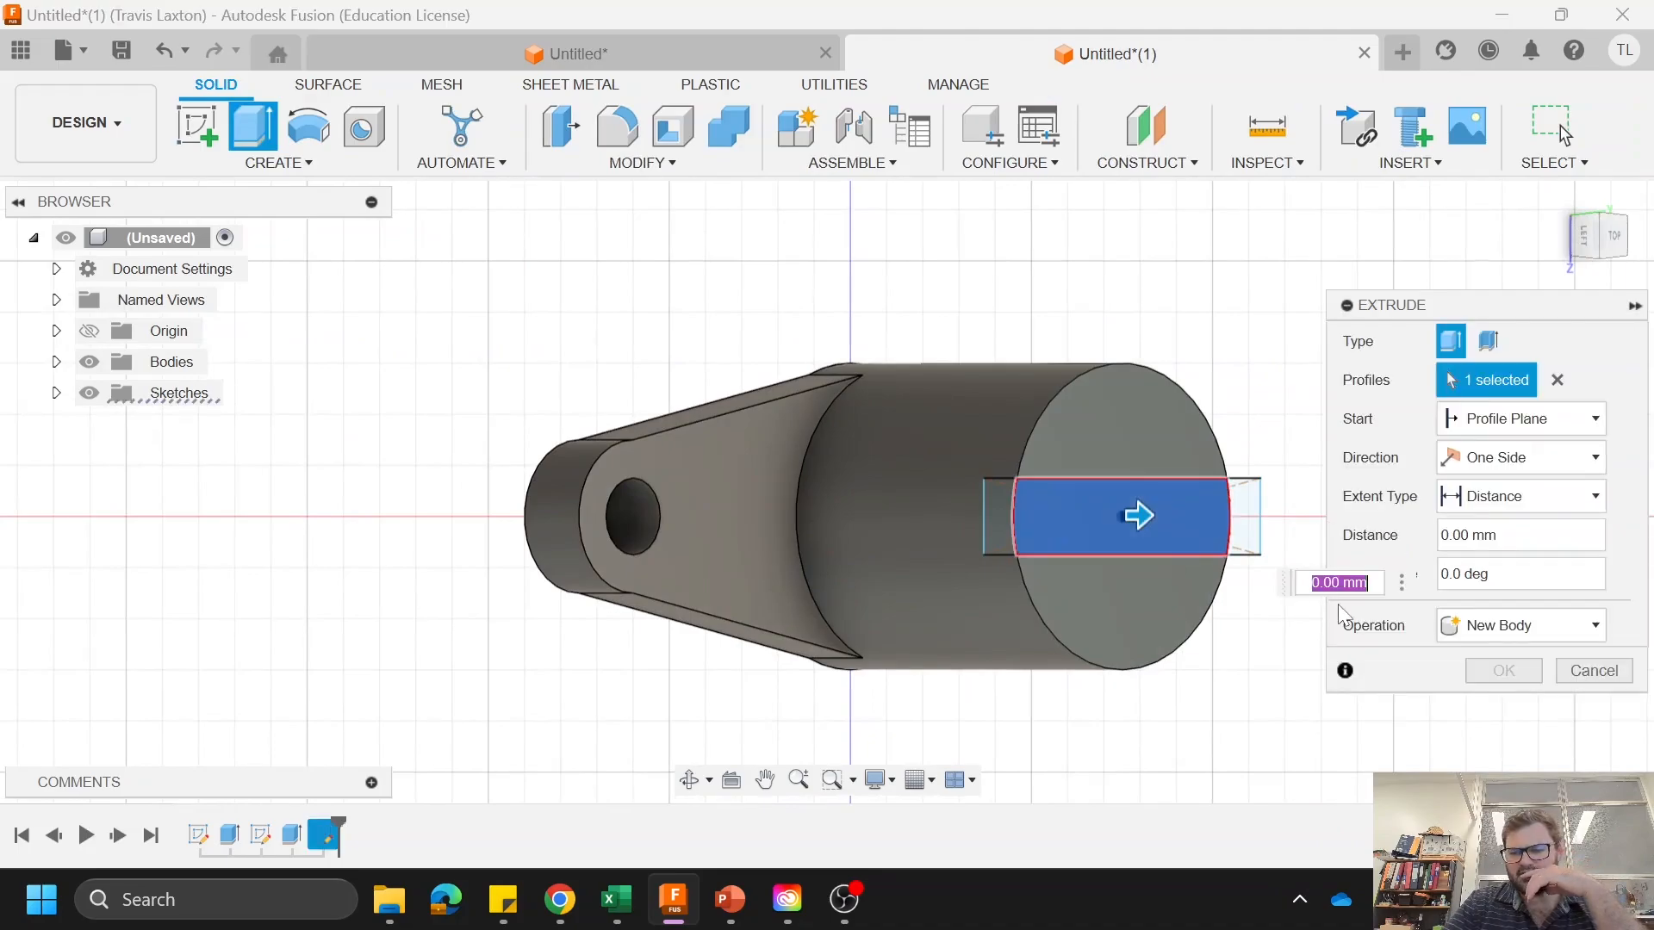
{"action": "left_click", "coordinate": [1592, 625]}
{"action": "left_click", "coordinate": [1475, 686]}
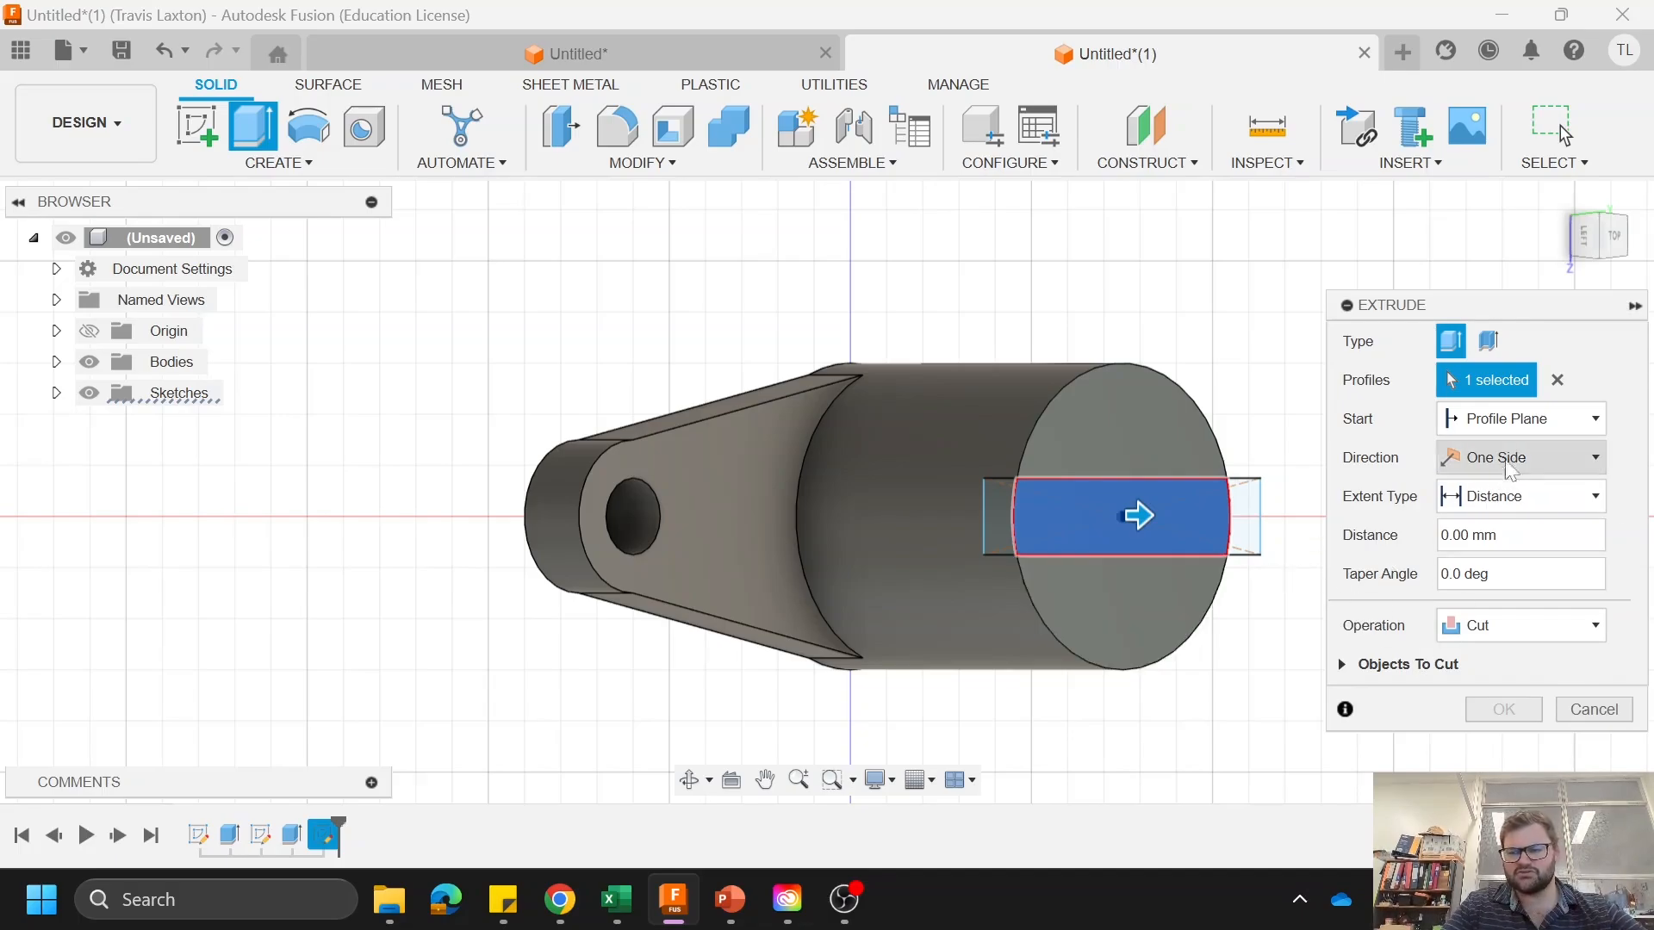
{"action": "left_click", "coordinate": [1505, 500]}
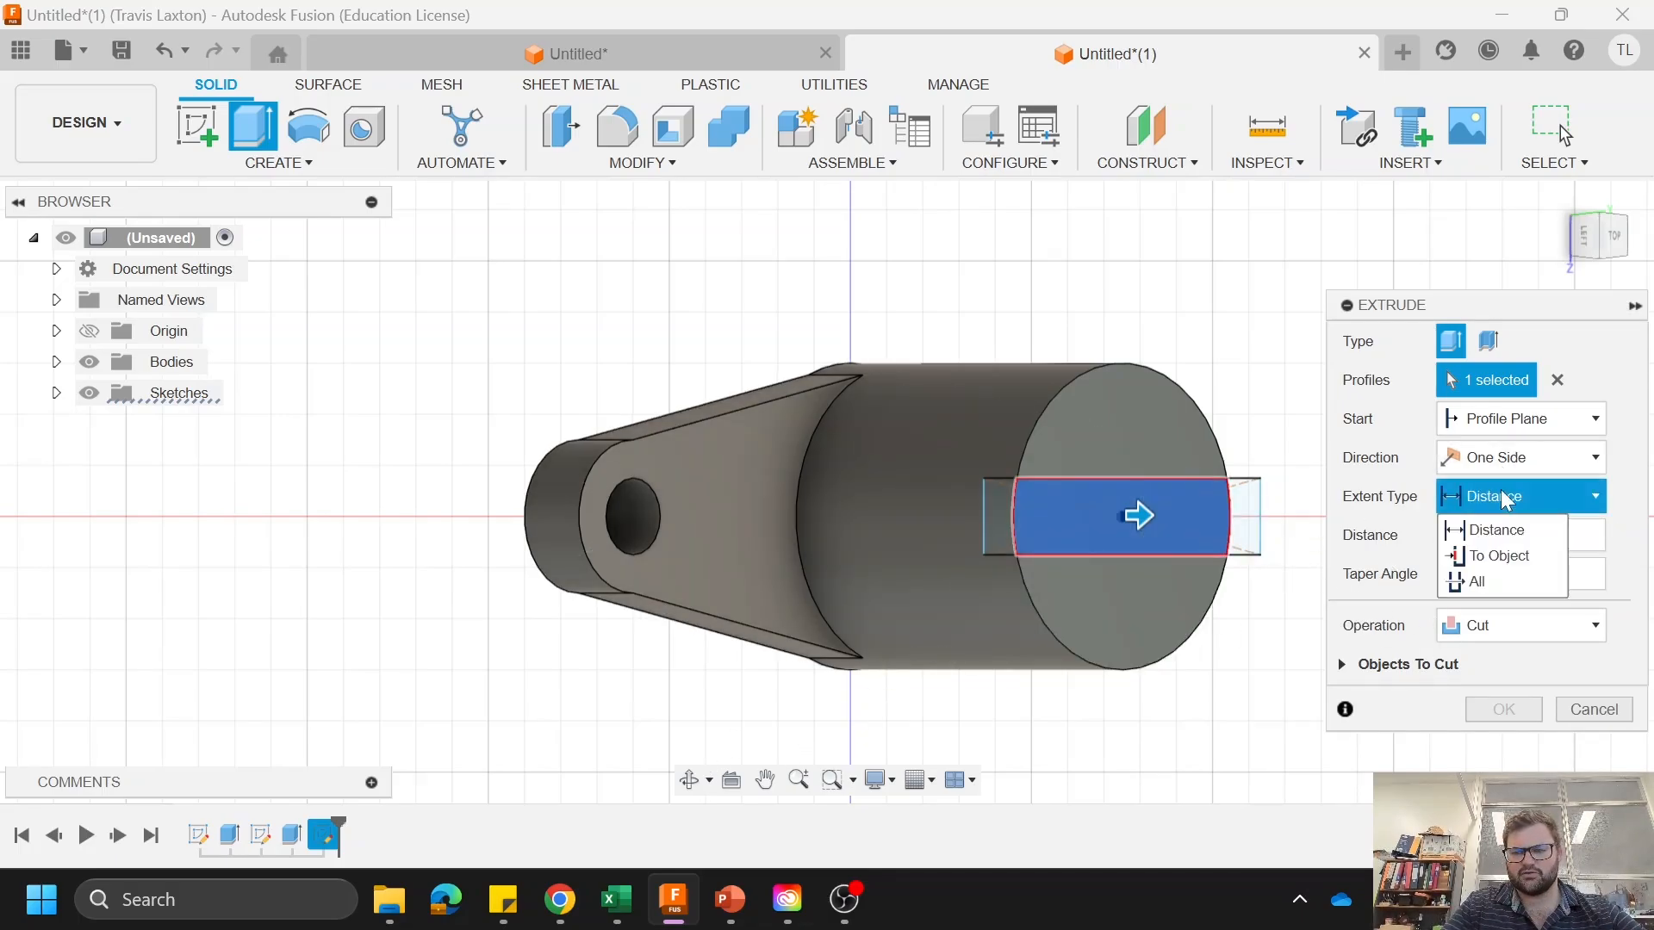
{"action": "left_click", "coordinate": [1503, 498]}
{"action": "left_click", "coordinate": [1526, 501]}
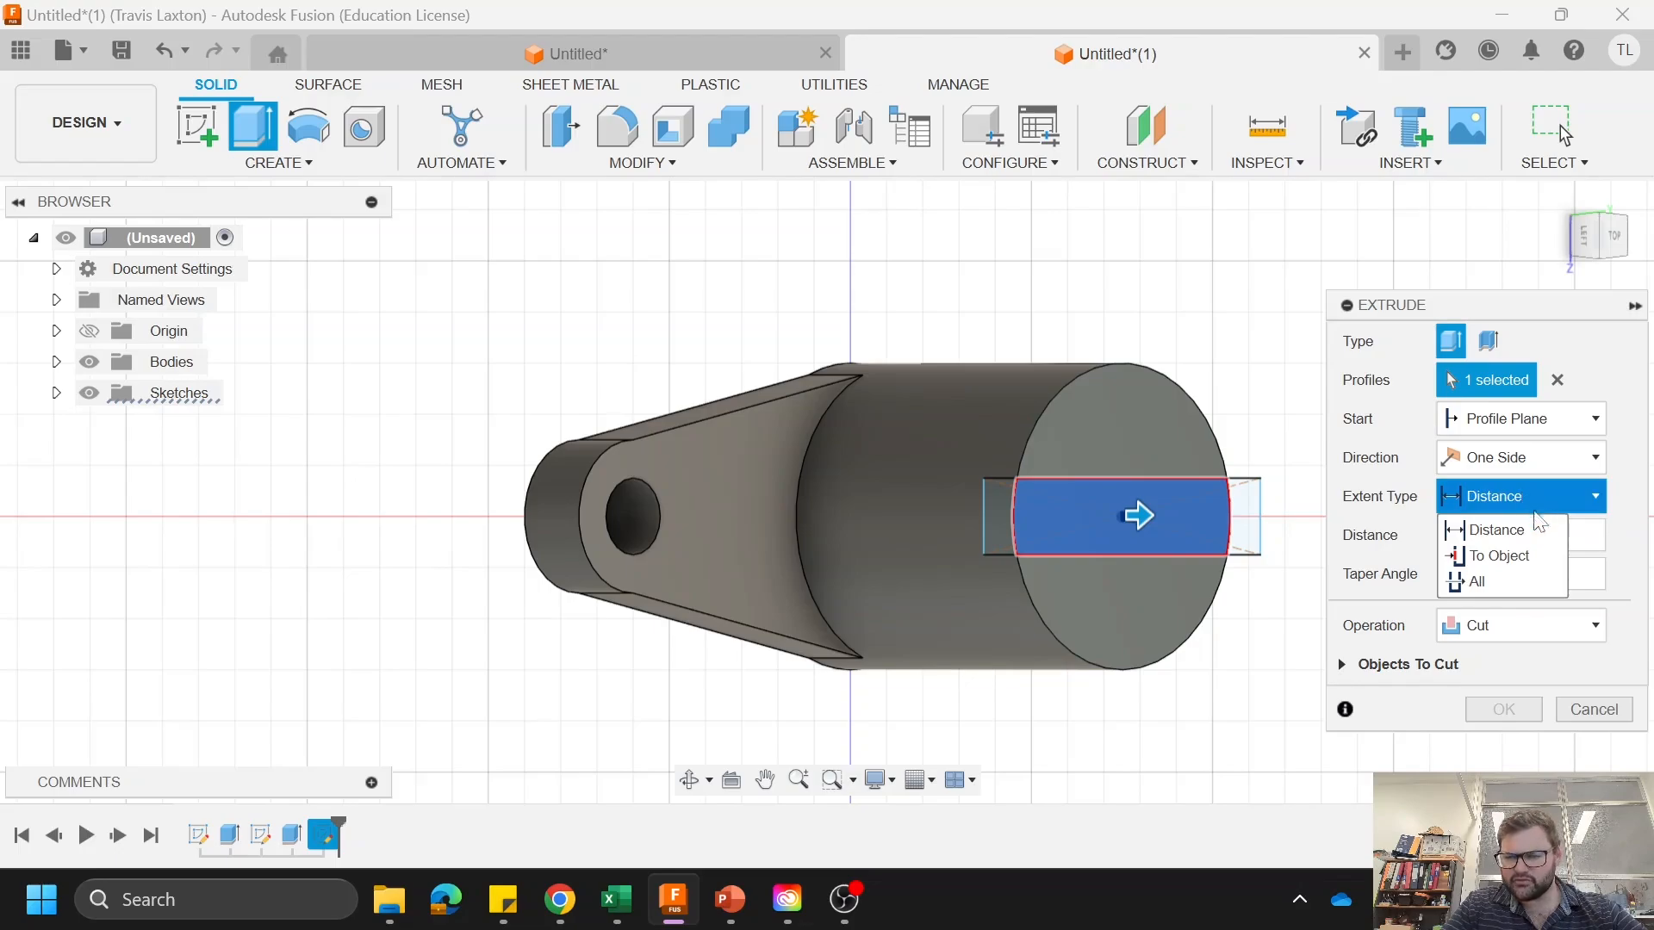
{"action": "left_click", "coordinate": [1500, 555]}
{"action": "left_click", "coordinate": [722, 519]}
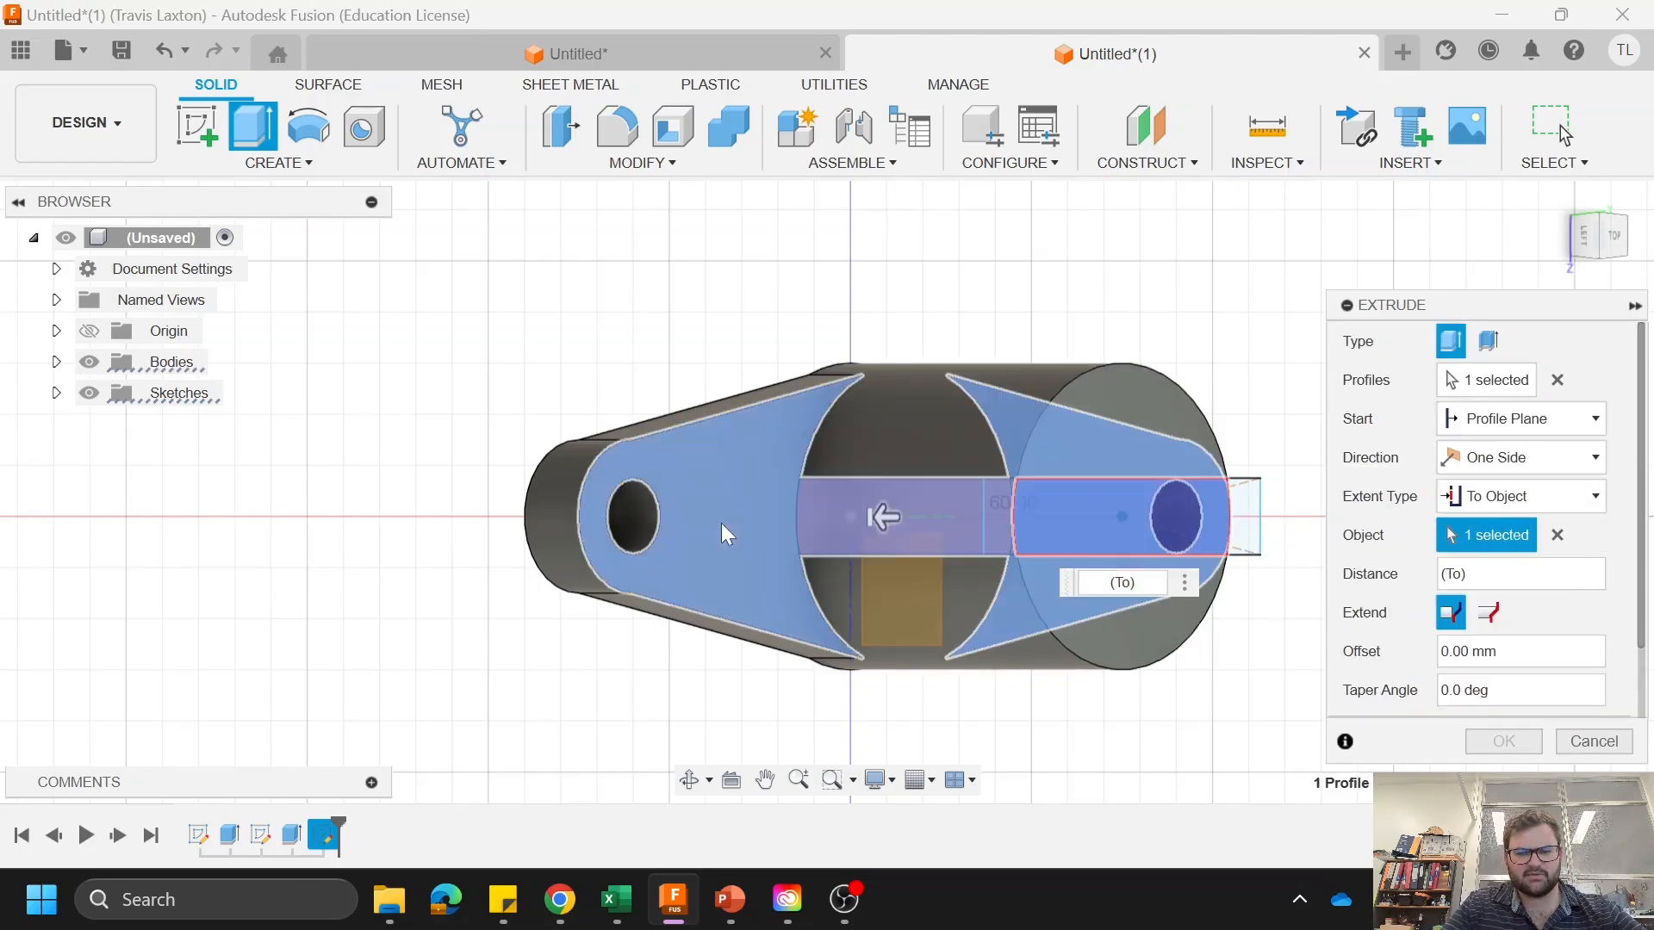
{"action": "left_click", "coordinate": [1503, 742]}
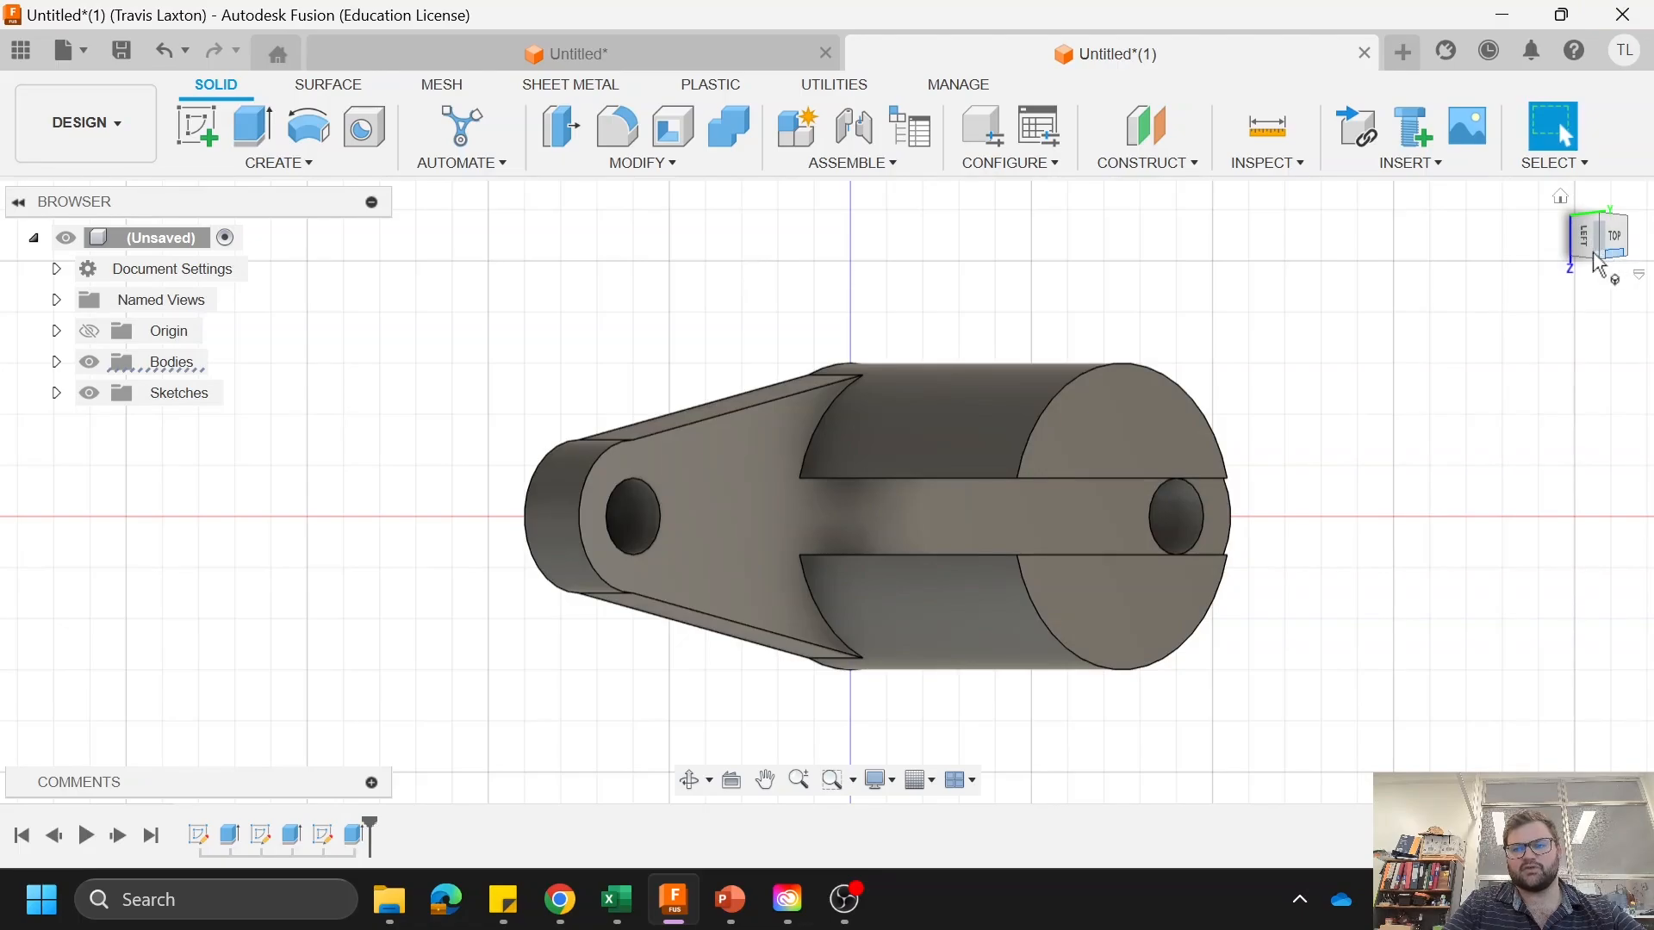
Step: Create a sketch on the end face of the front half of the slotted boss
{"action": "left_click", "coordinate": [1615, 265]}
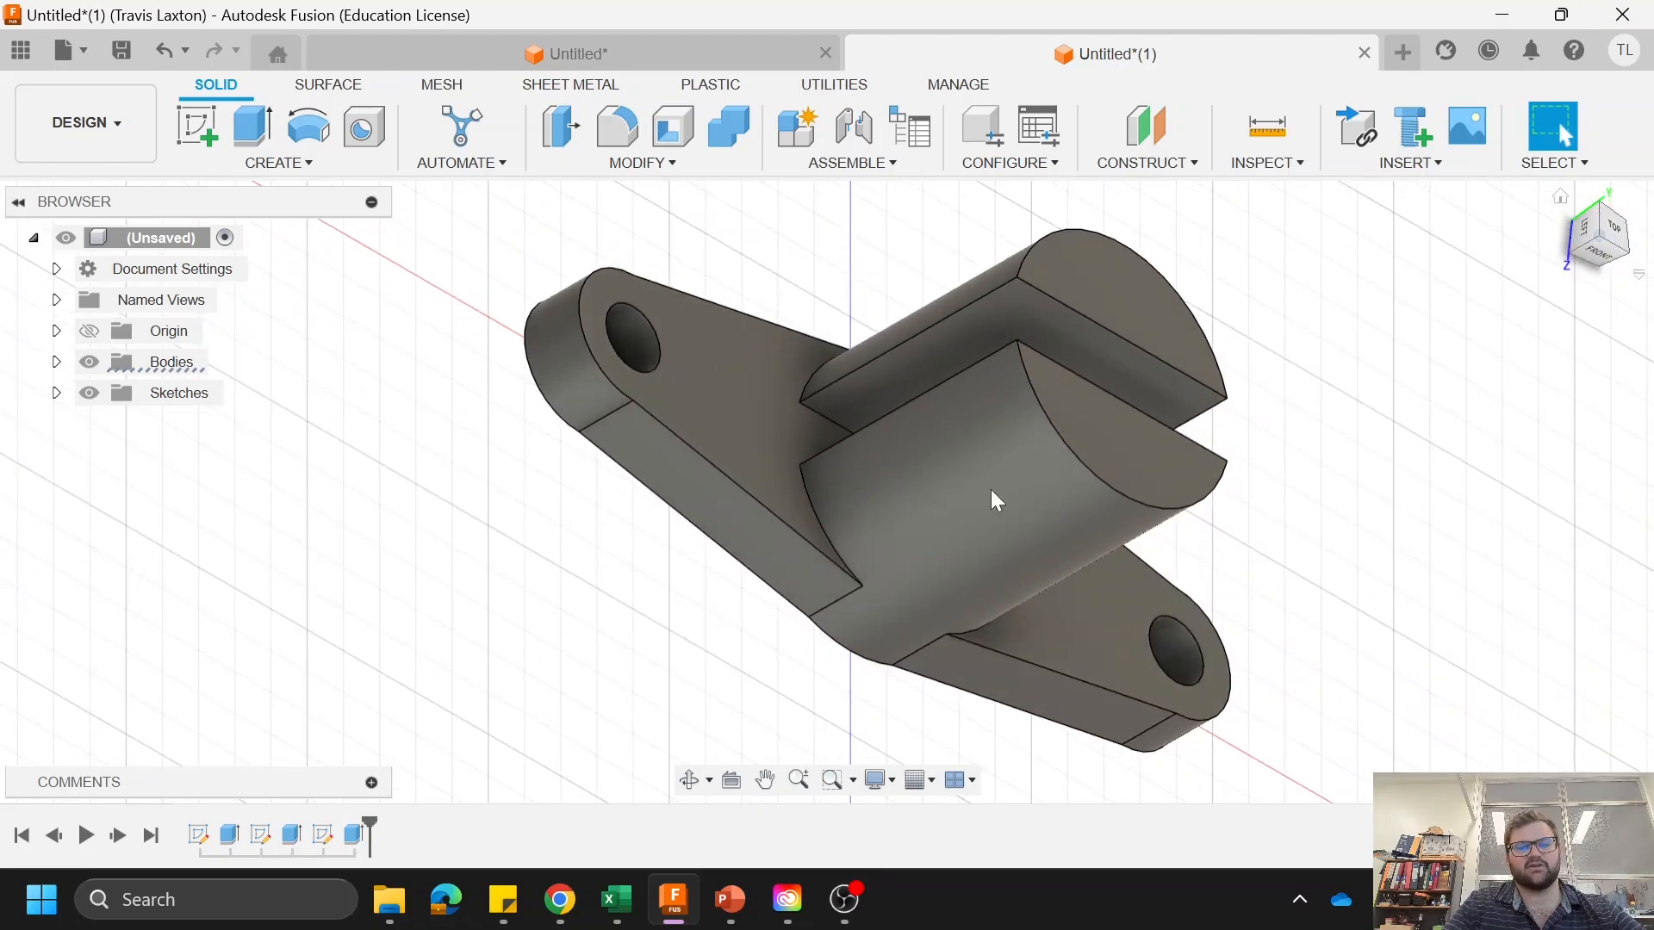
{"action": "left_click", "coordinate": [1118, 476]}
{"action": "right_click", "coordinate": [1207, 470]}
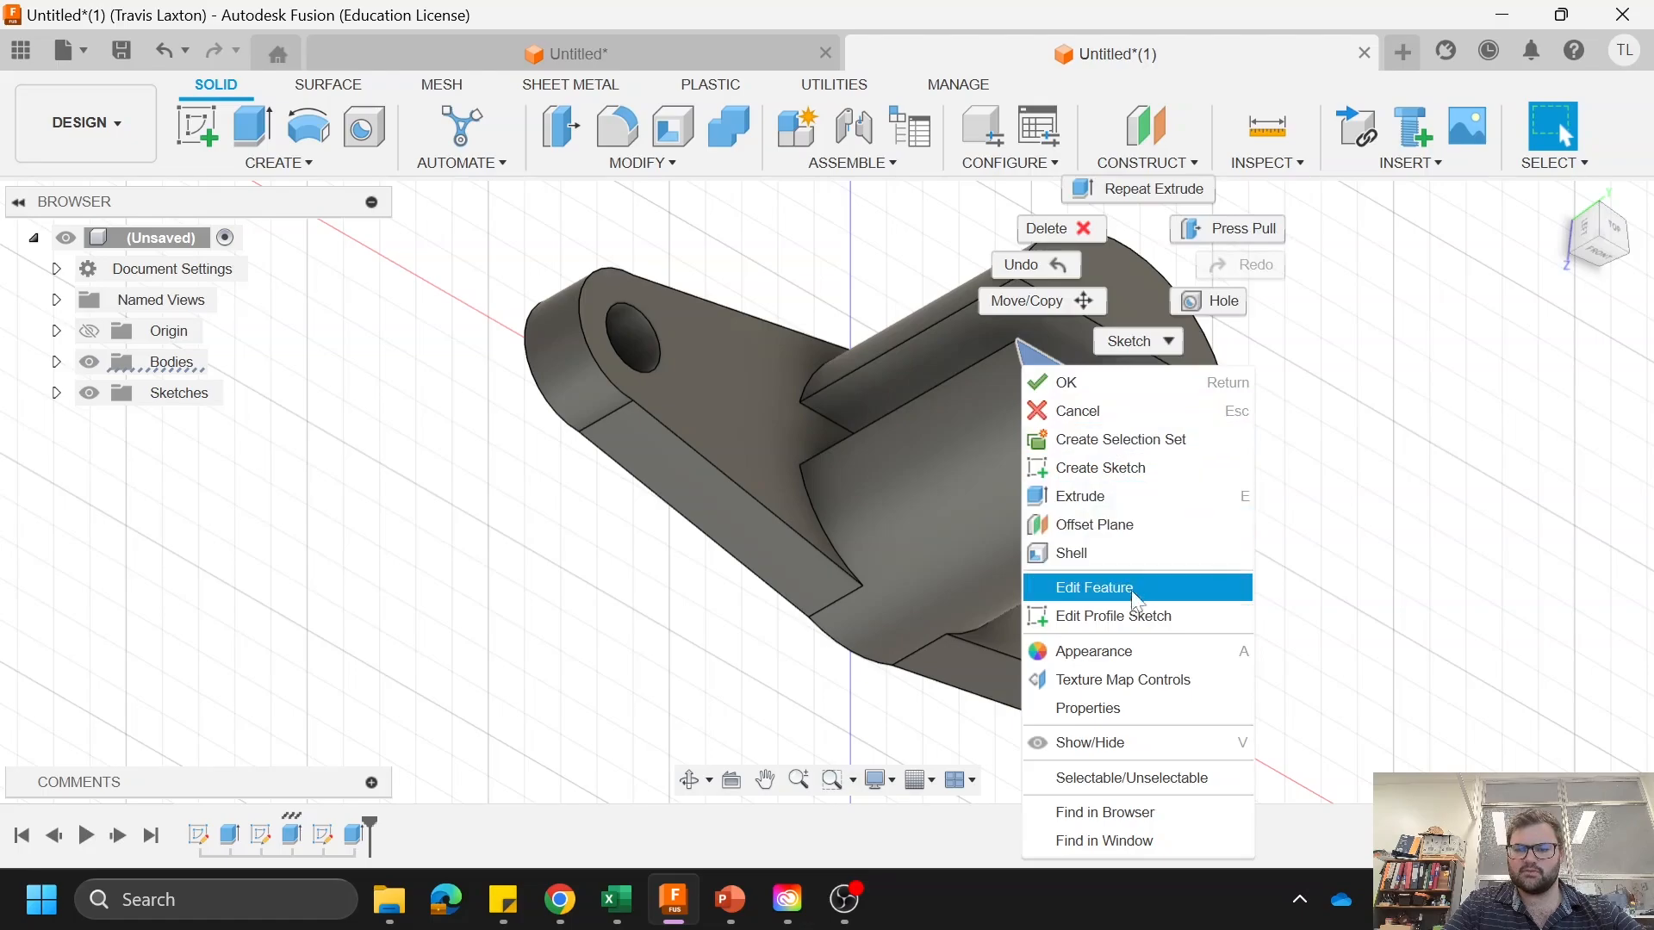
{"action": "left_click", "coordinate": [1094, 467]}
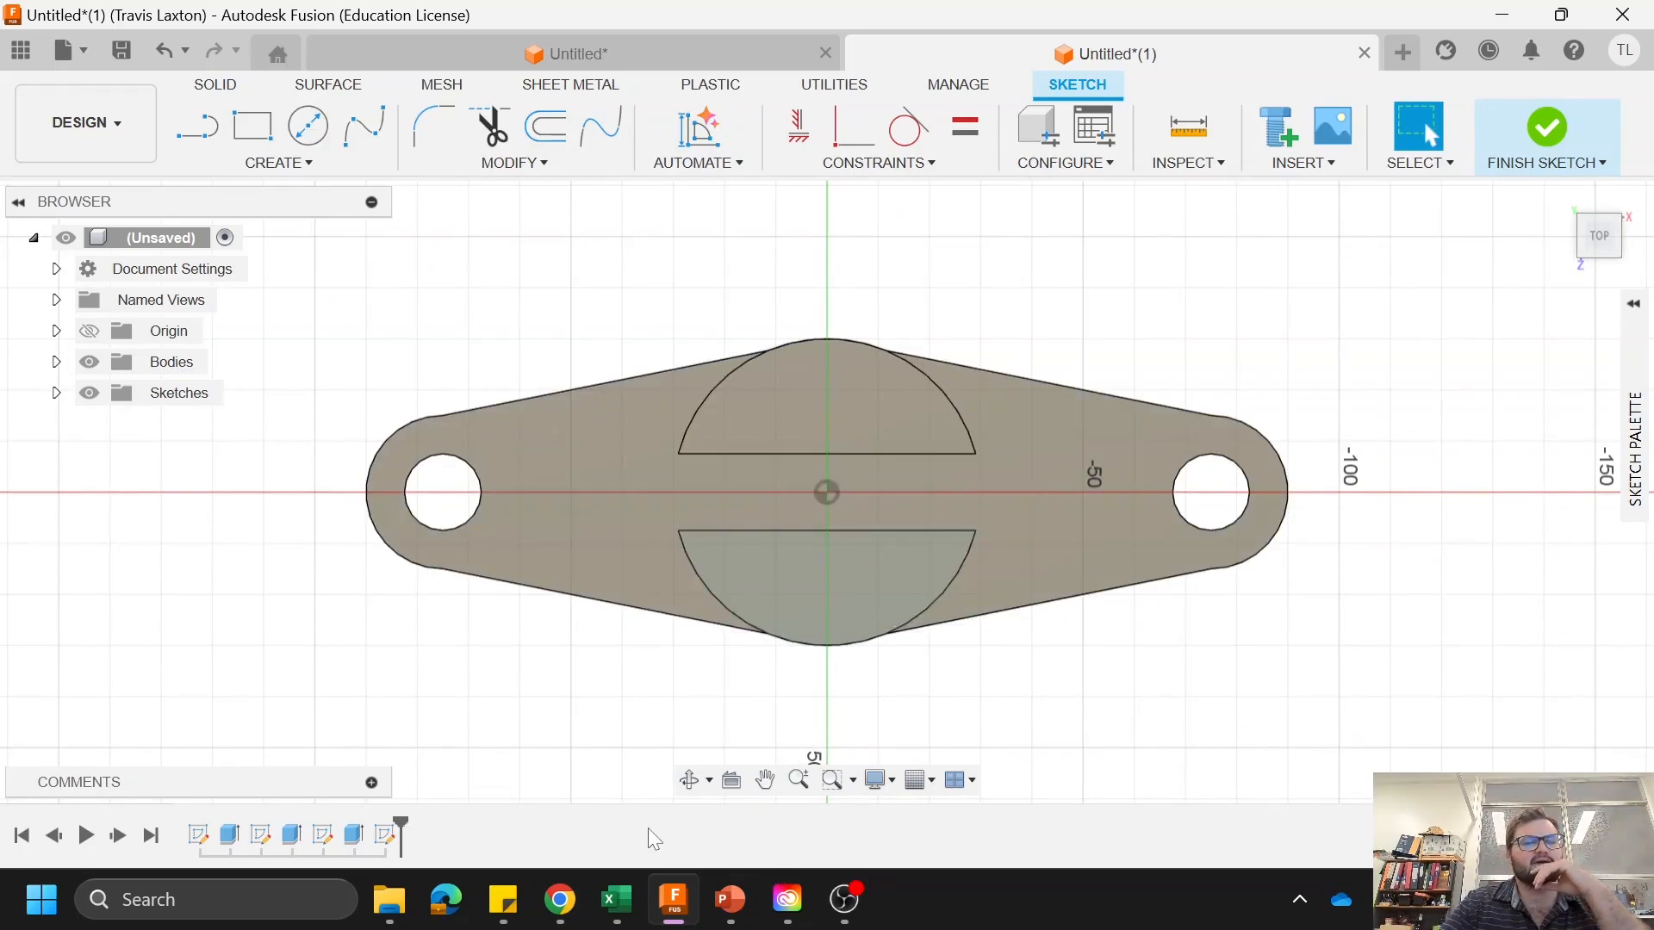
{"action": "left_click", "coordinate": [252, 126]}
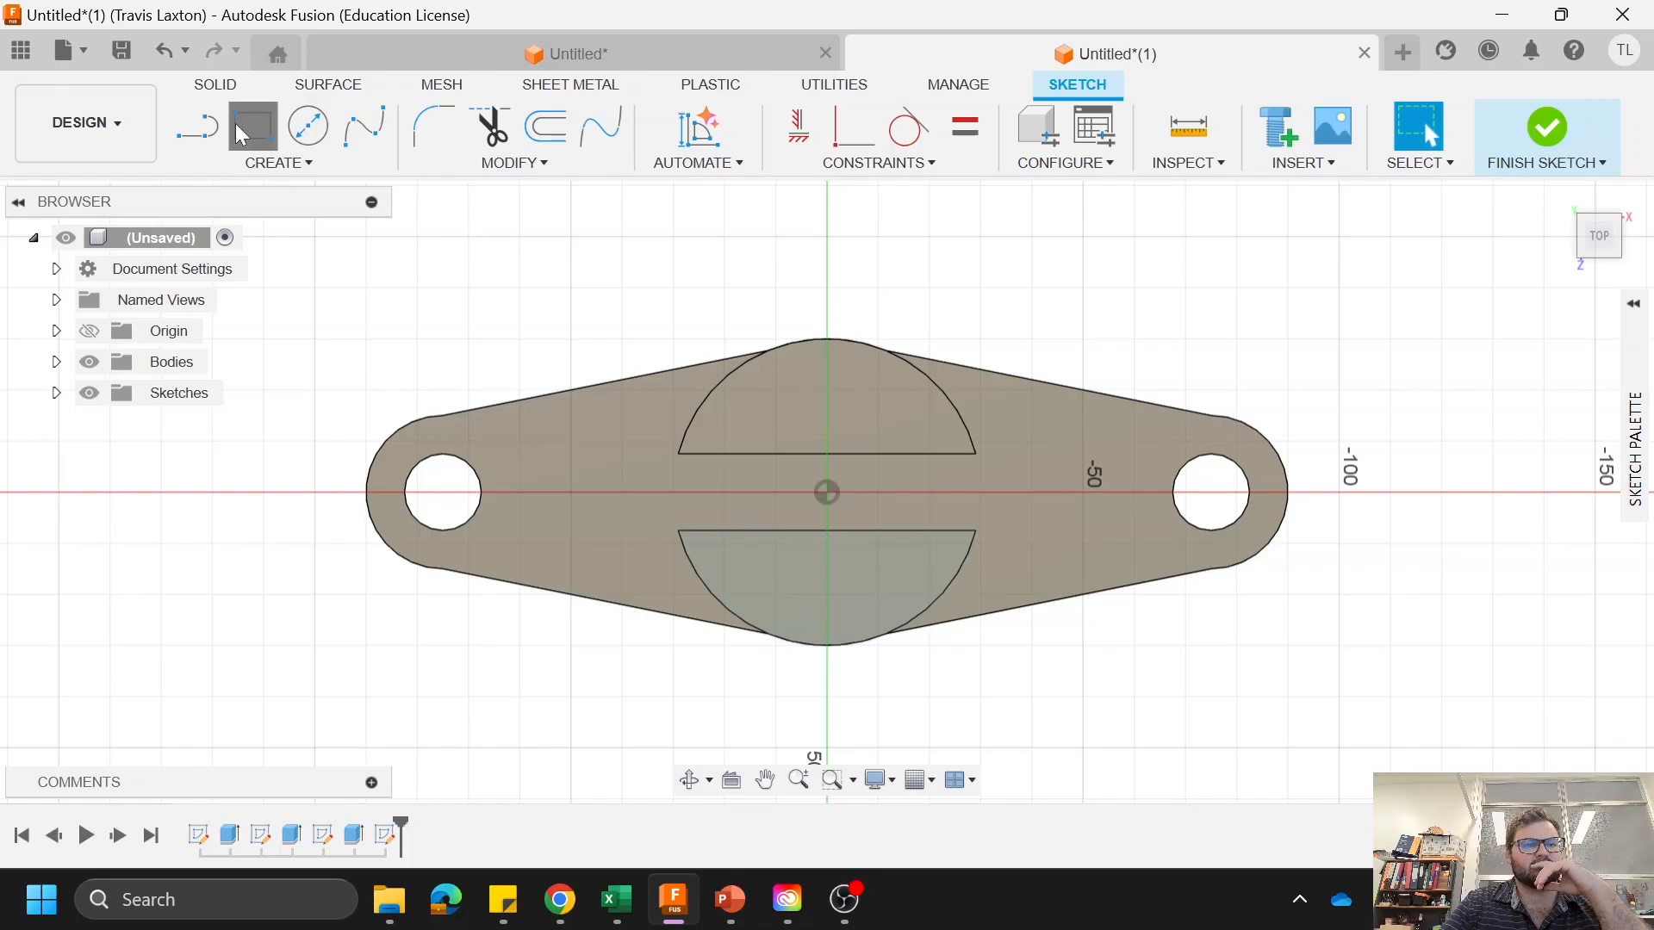
{"action": "left_click", "coordinate": [278, 163]}
{"action": "mouse_move", "coordinate": [287, 222]}
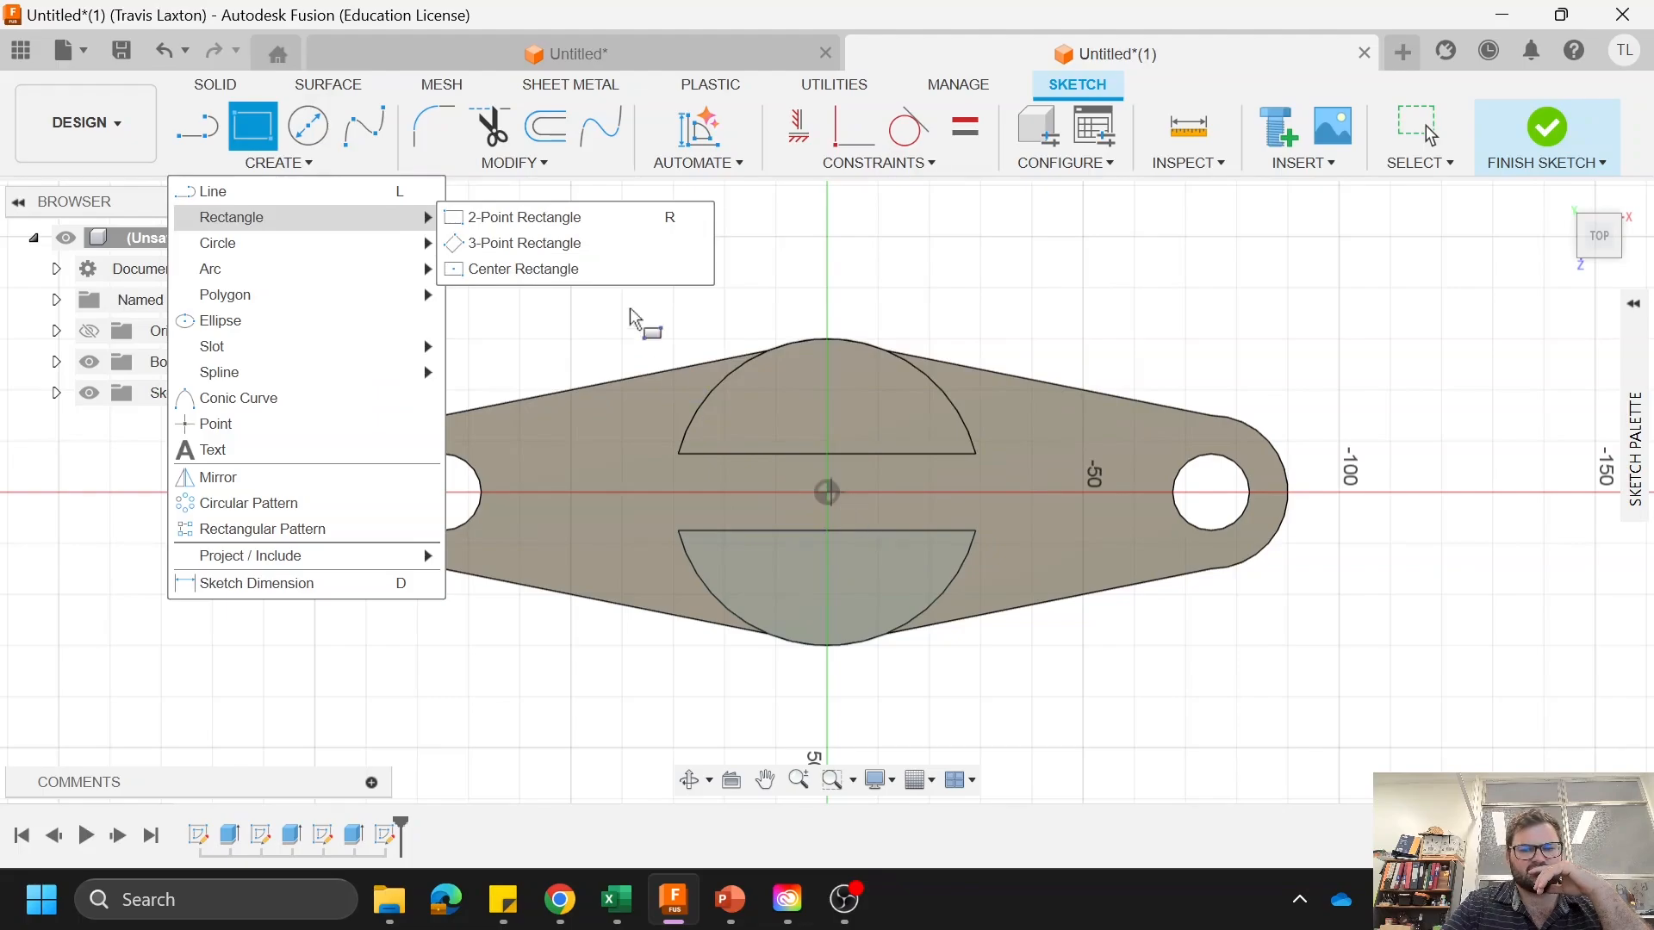
{"action": "left_click", "coordinate": [262, 134]}
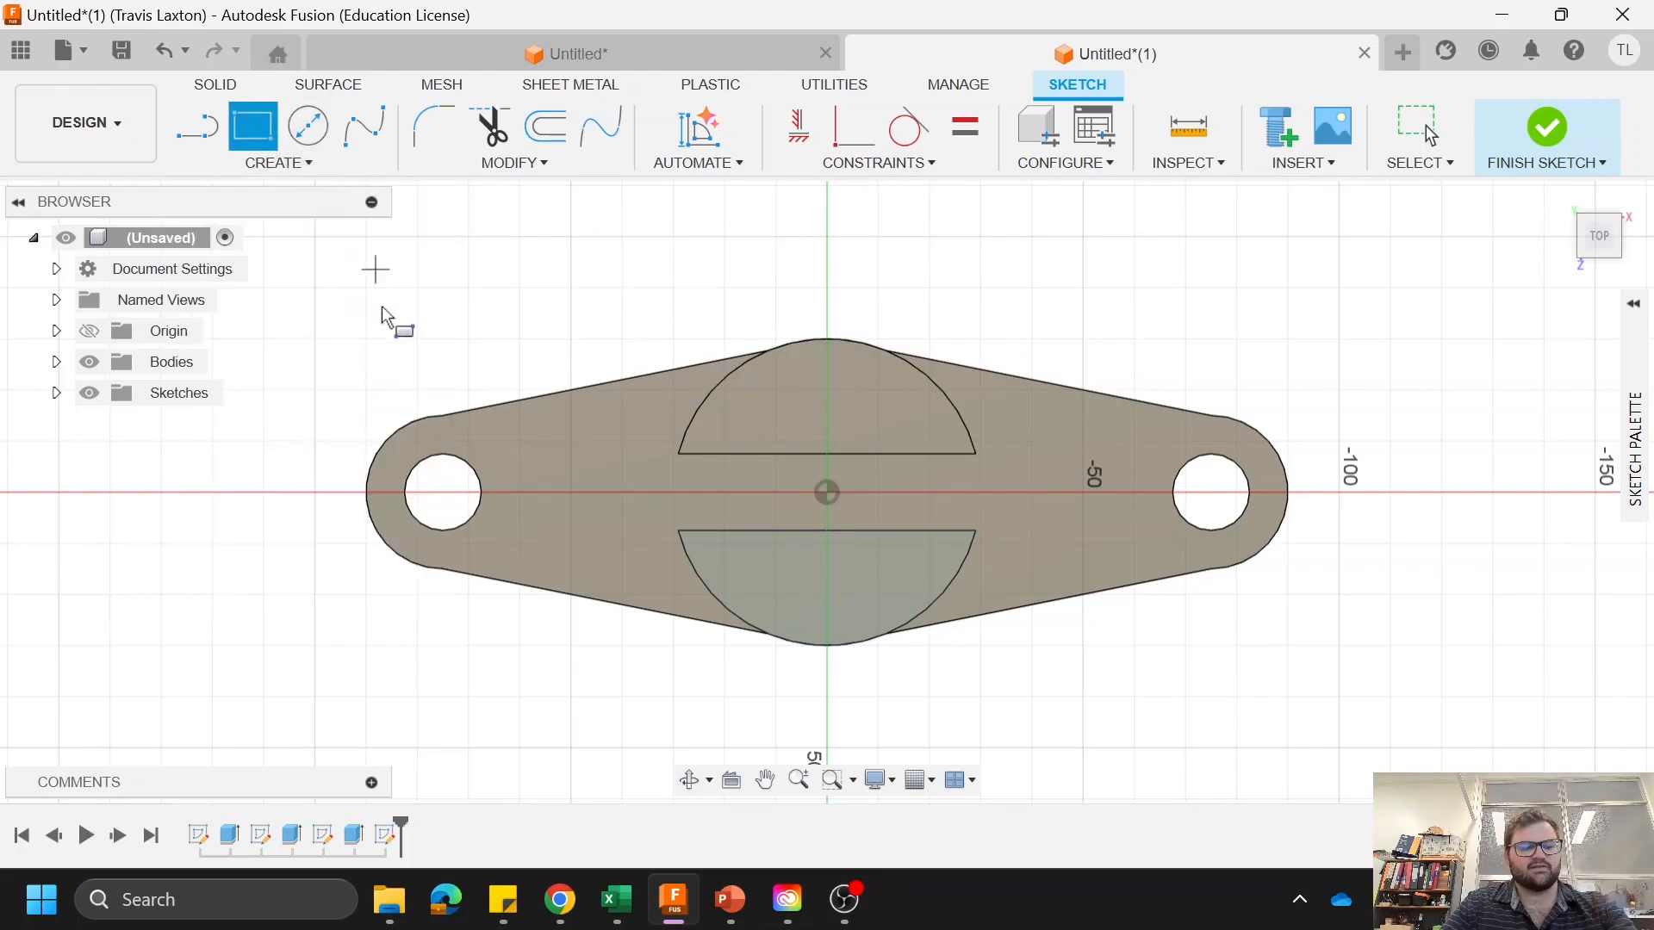
{"action": "key", "text": "Escape"}
Step: Draw a center rectangle on the origin, 35 mm high and about 83 mm wide, extending past both sides of the boss
{"action": "left_click", "coordinate": [332, 165]}
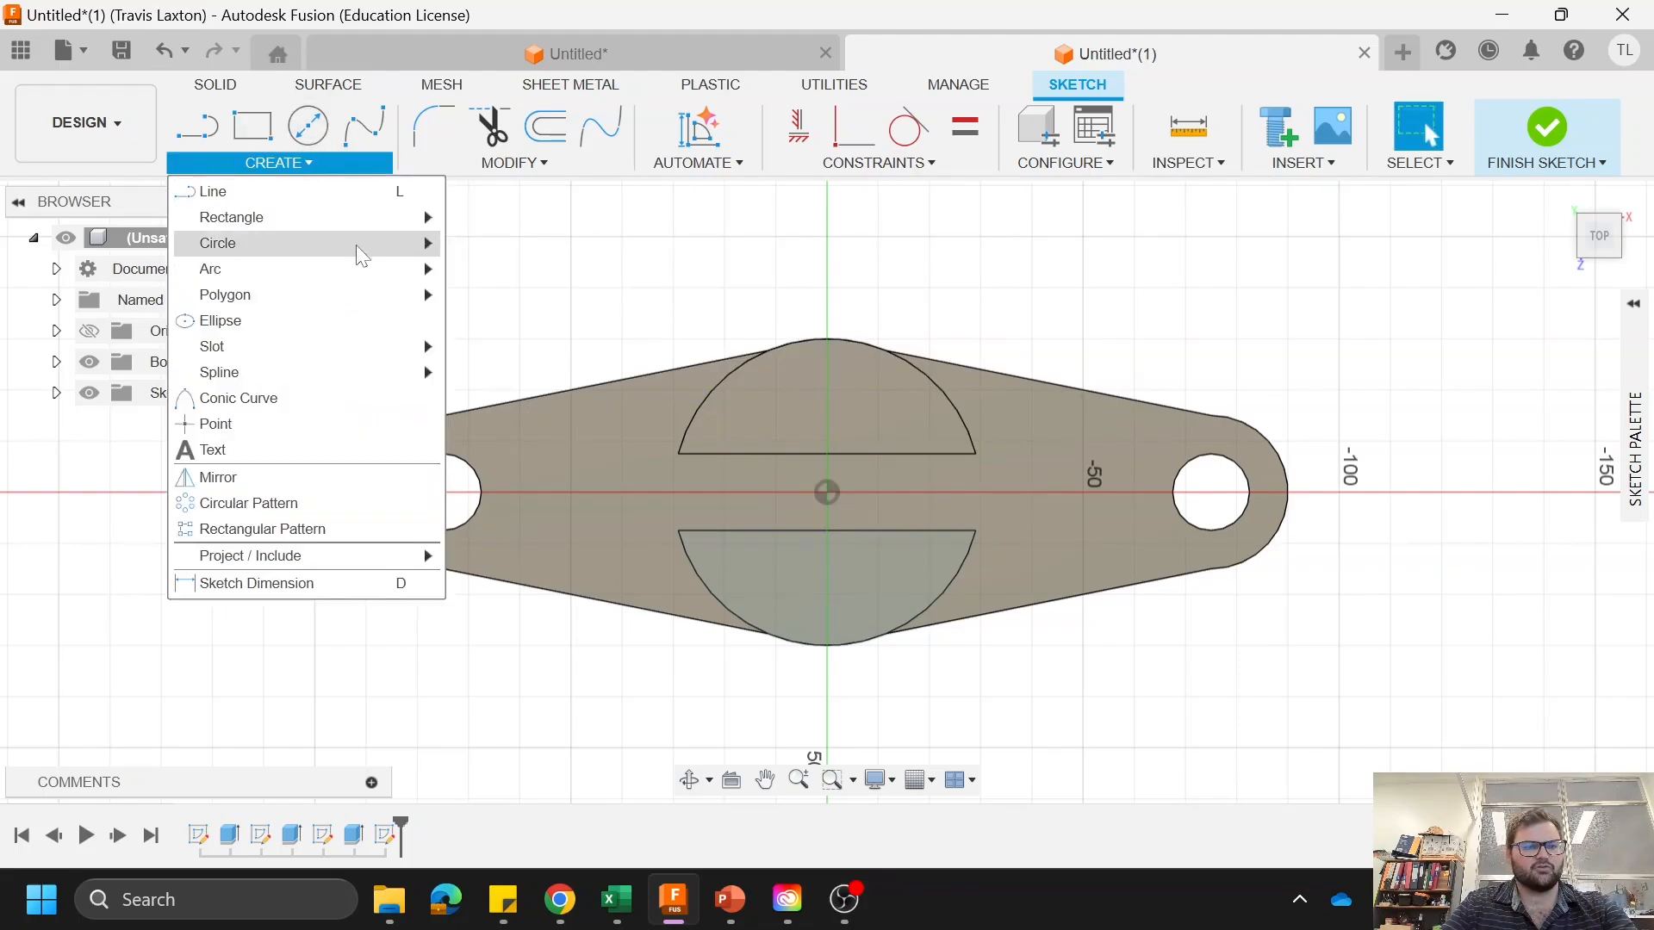
{"action": "mouse_move", "coordinate": [367, 220]}
{"action": "left_click", "coordinate": [546, 270]}
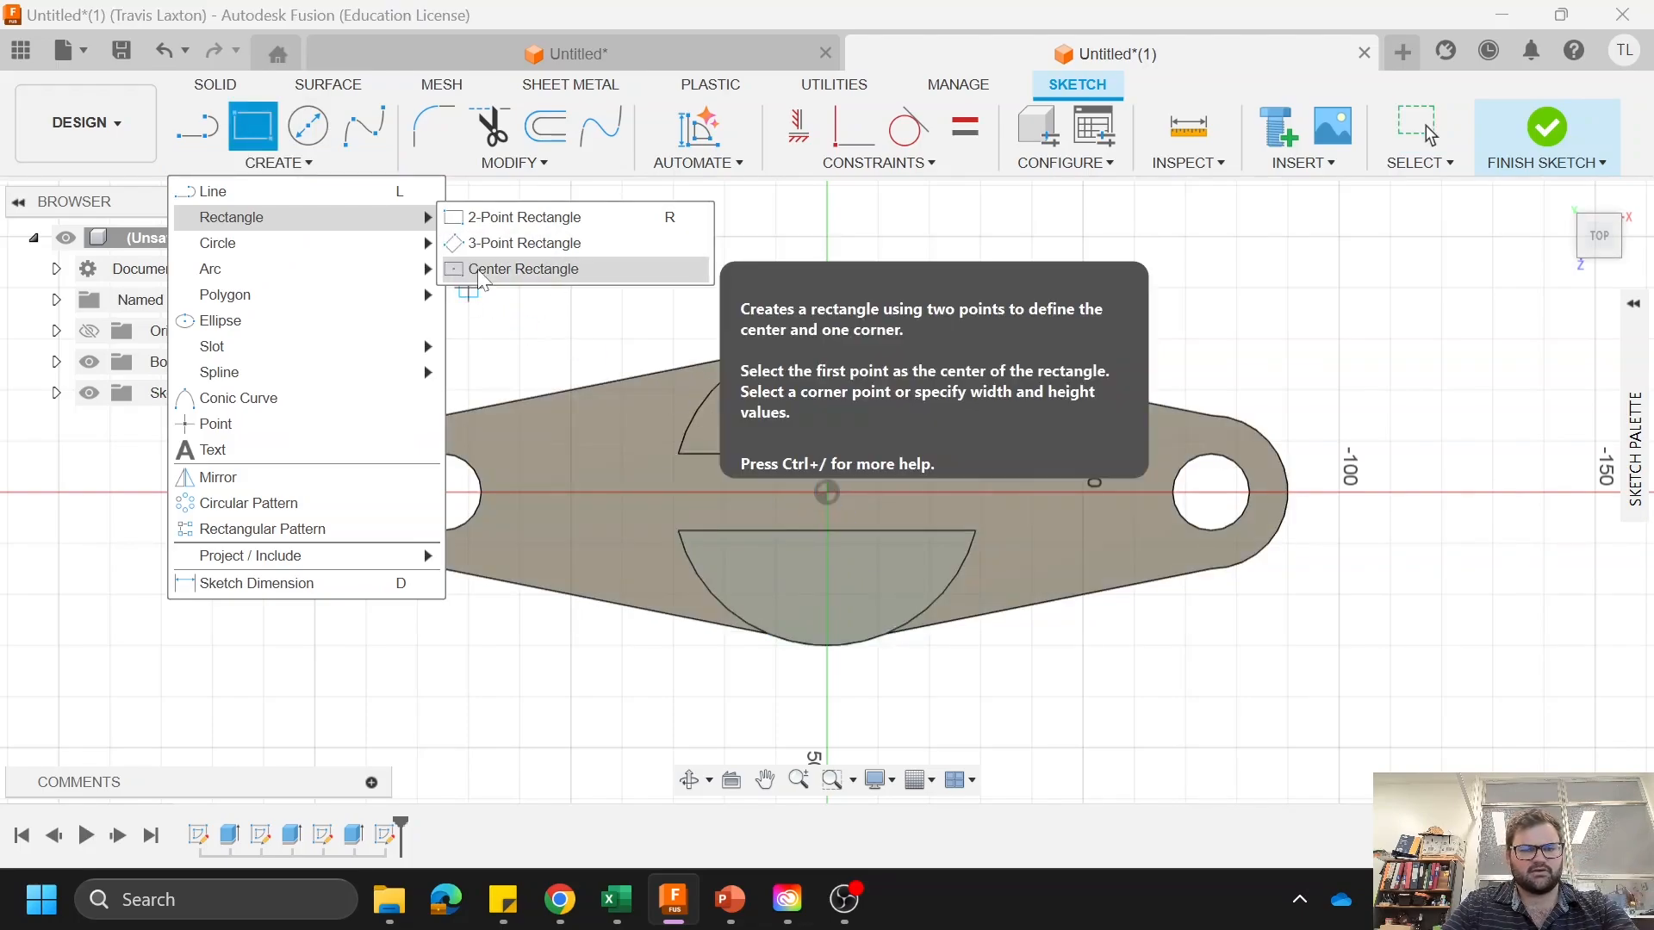
{"action": "left_click", "coordinate": [517, 268]}
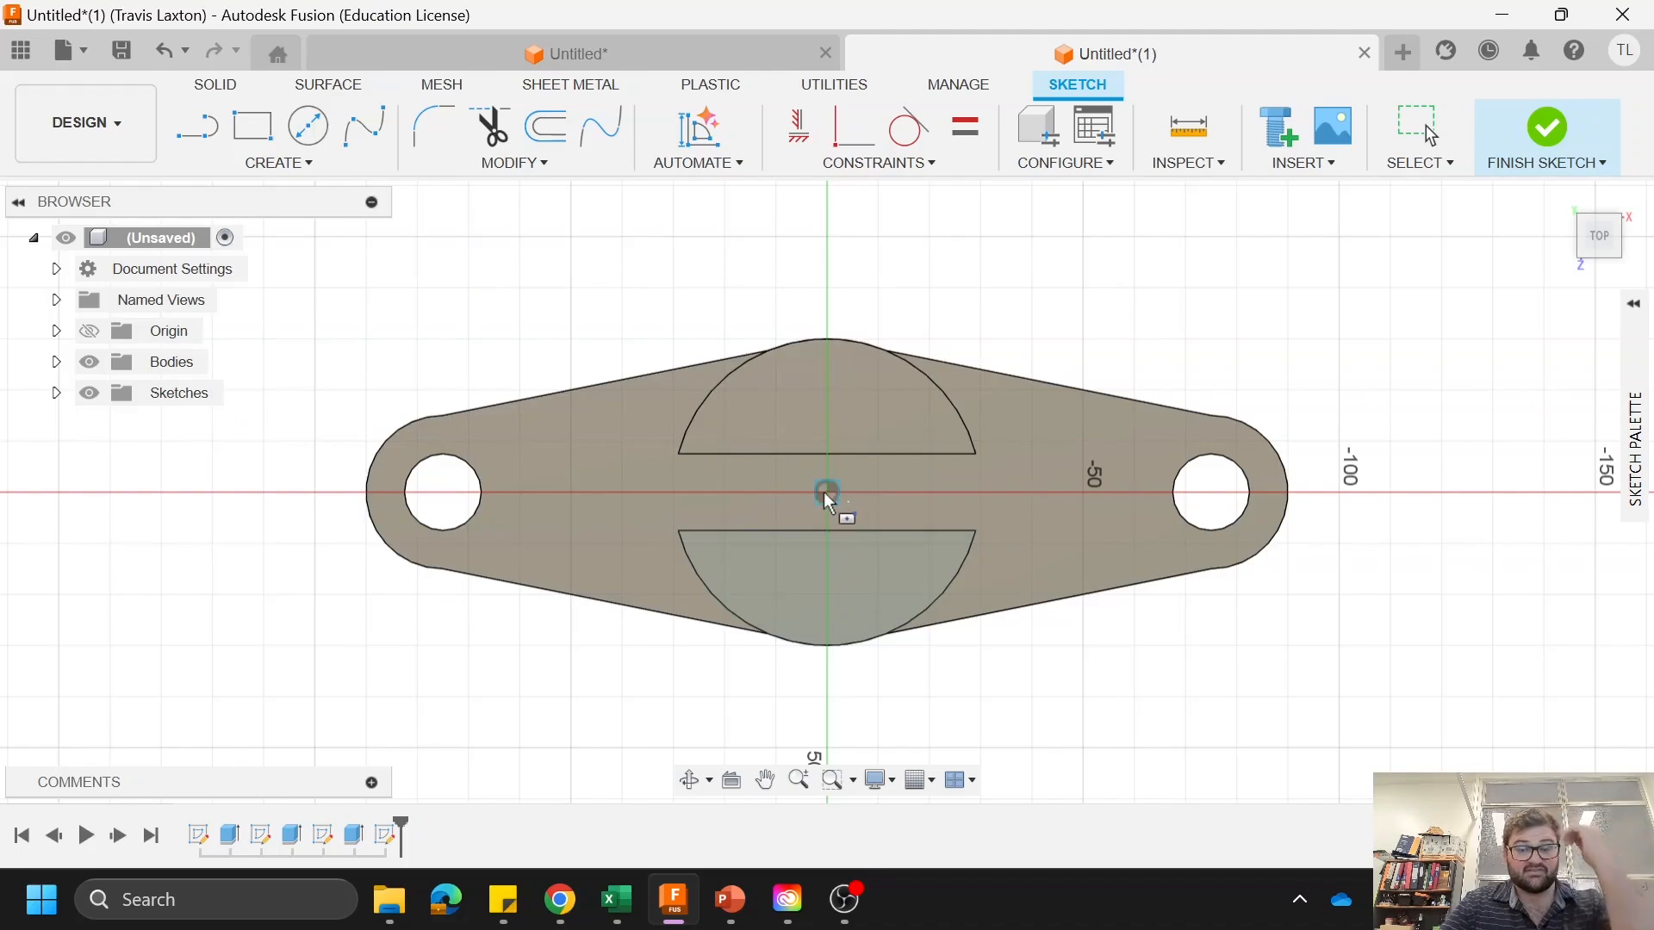
{"action": "left_click", "coordinate": [827, 493]}
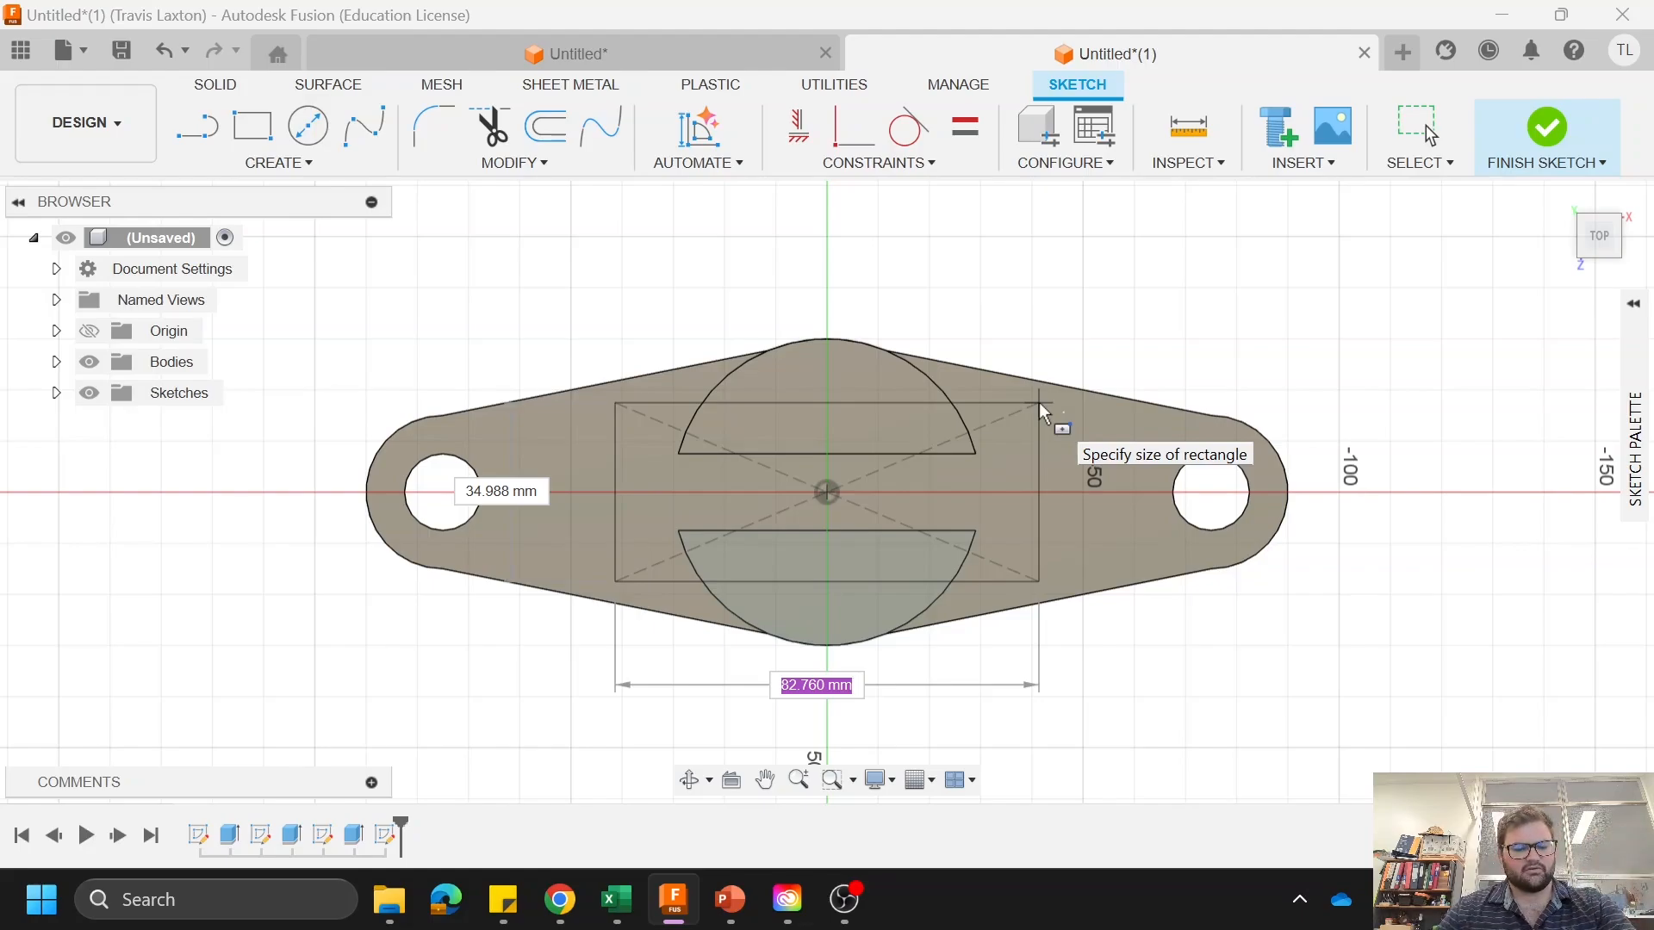
{"action": "key", "text": "Tab"}
{"action": "type", "text": "35"}
{"action": "key", "text": "Return"}
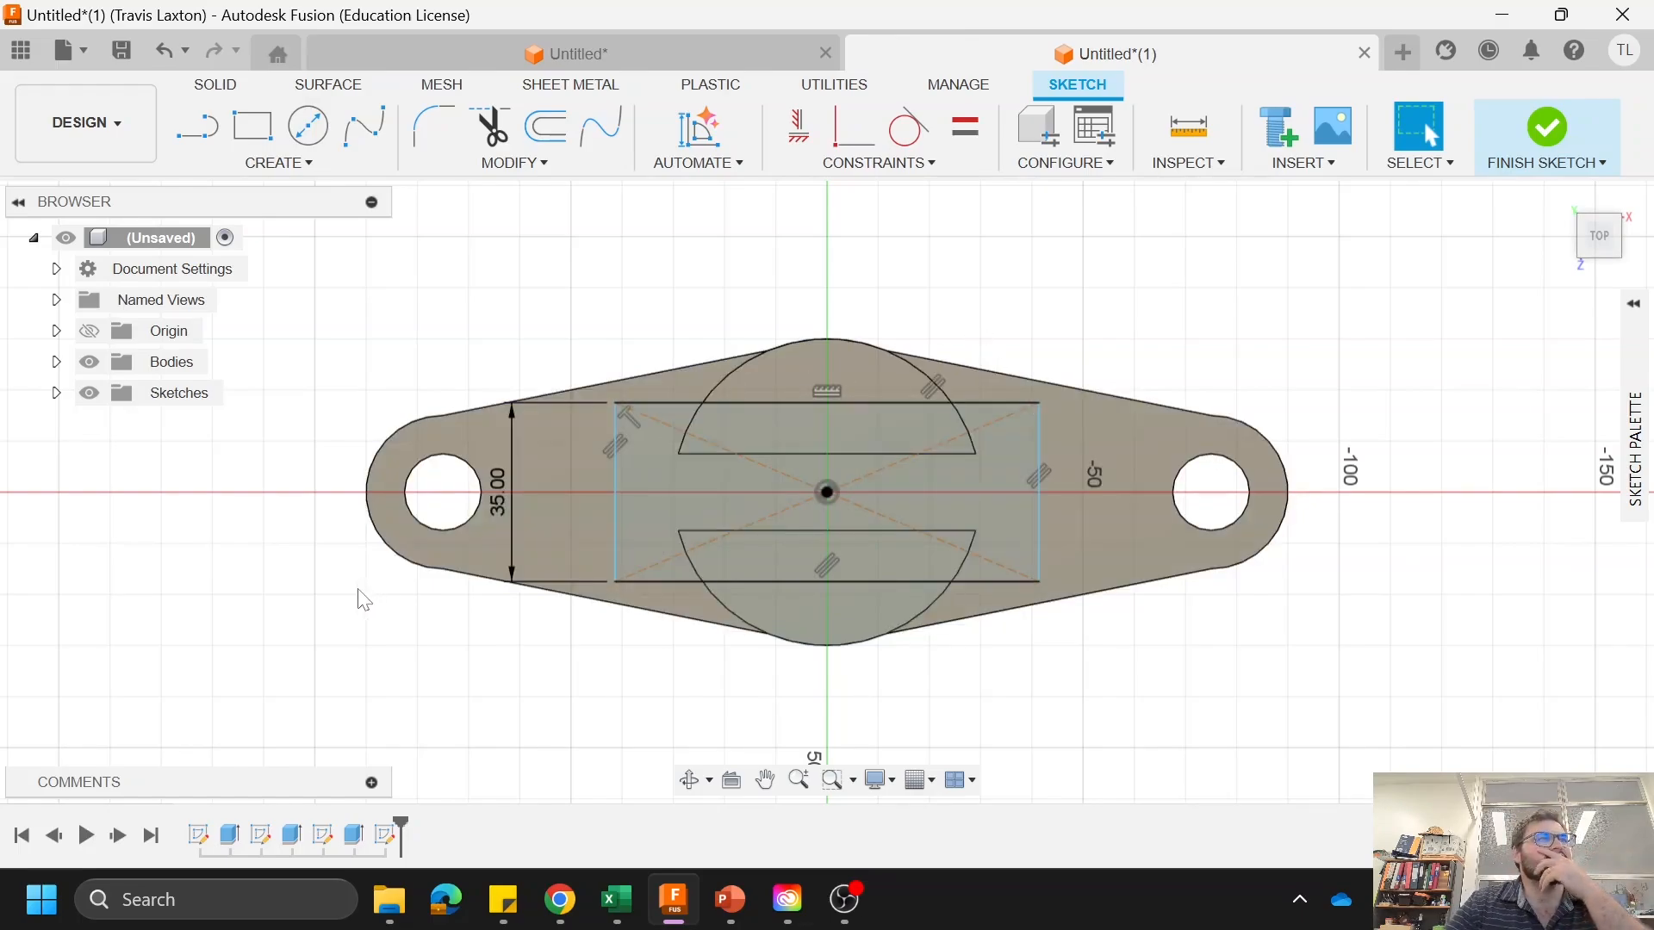
Step: Draw a two-point rectangle from the 35 mm rectangle's rear edge outward, enclosing the outer part of the rear boss half
{"action": "left_click", "coordinate": [253, 127]}
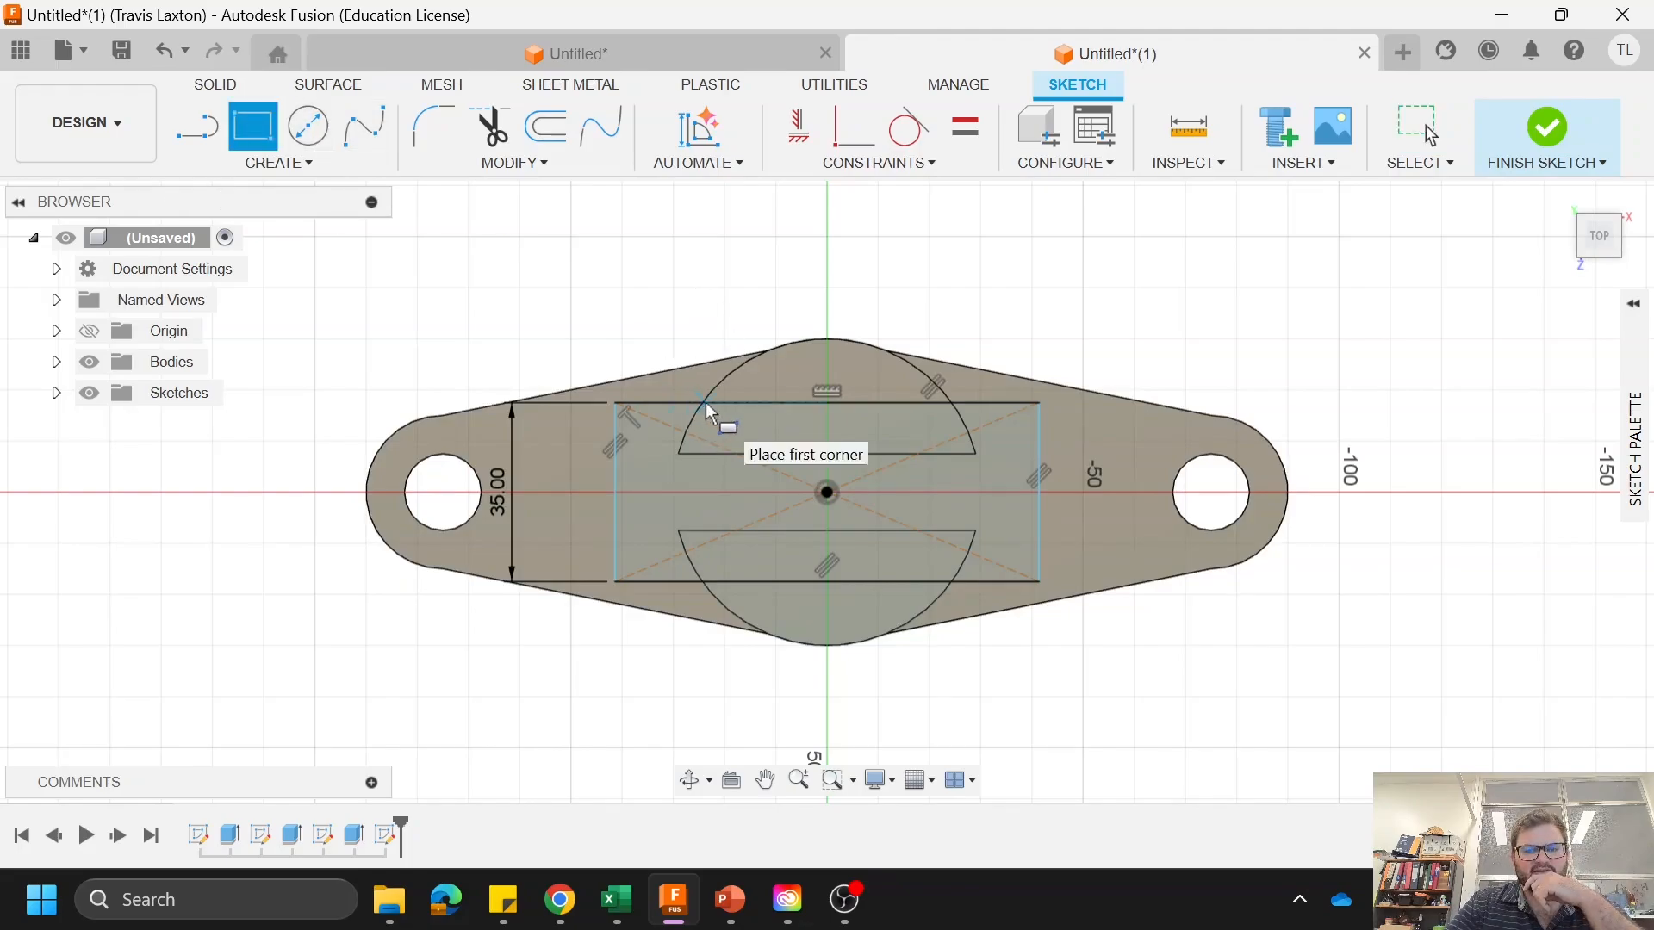
{"action": "left_click", "coordinate": [679, 405]}
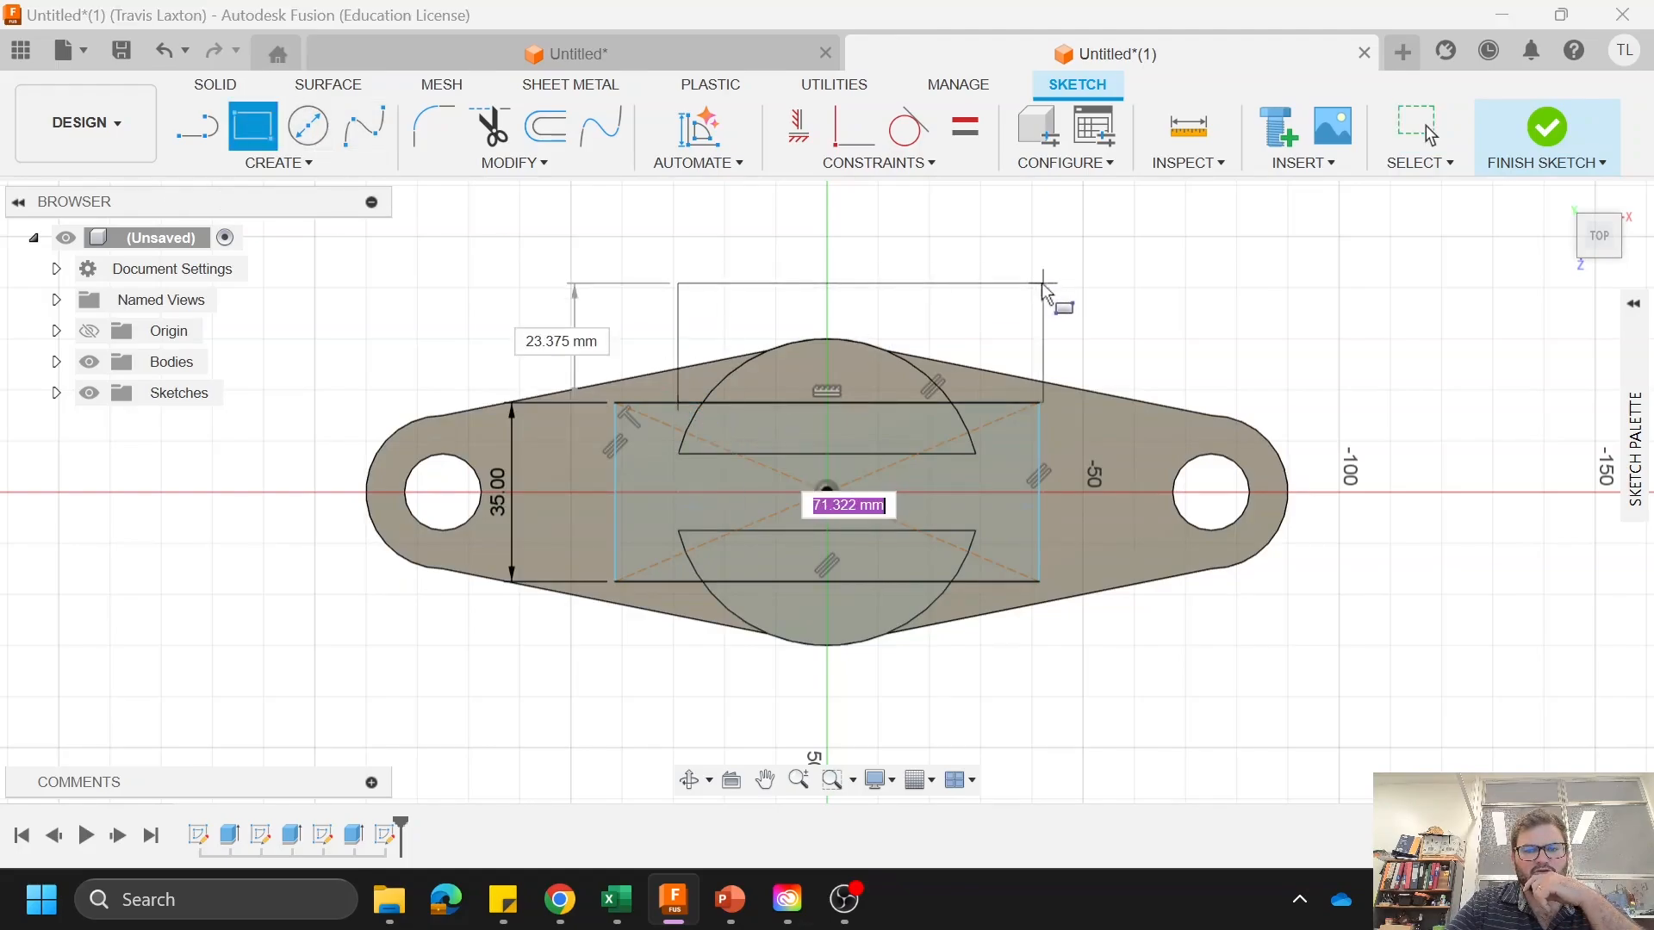
{"action": "left_click", "coordinate": [993, 291]}
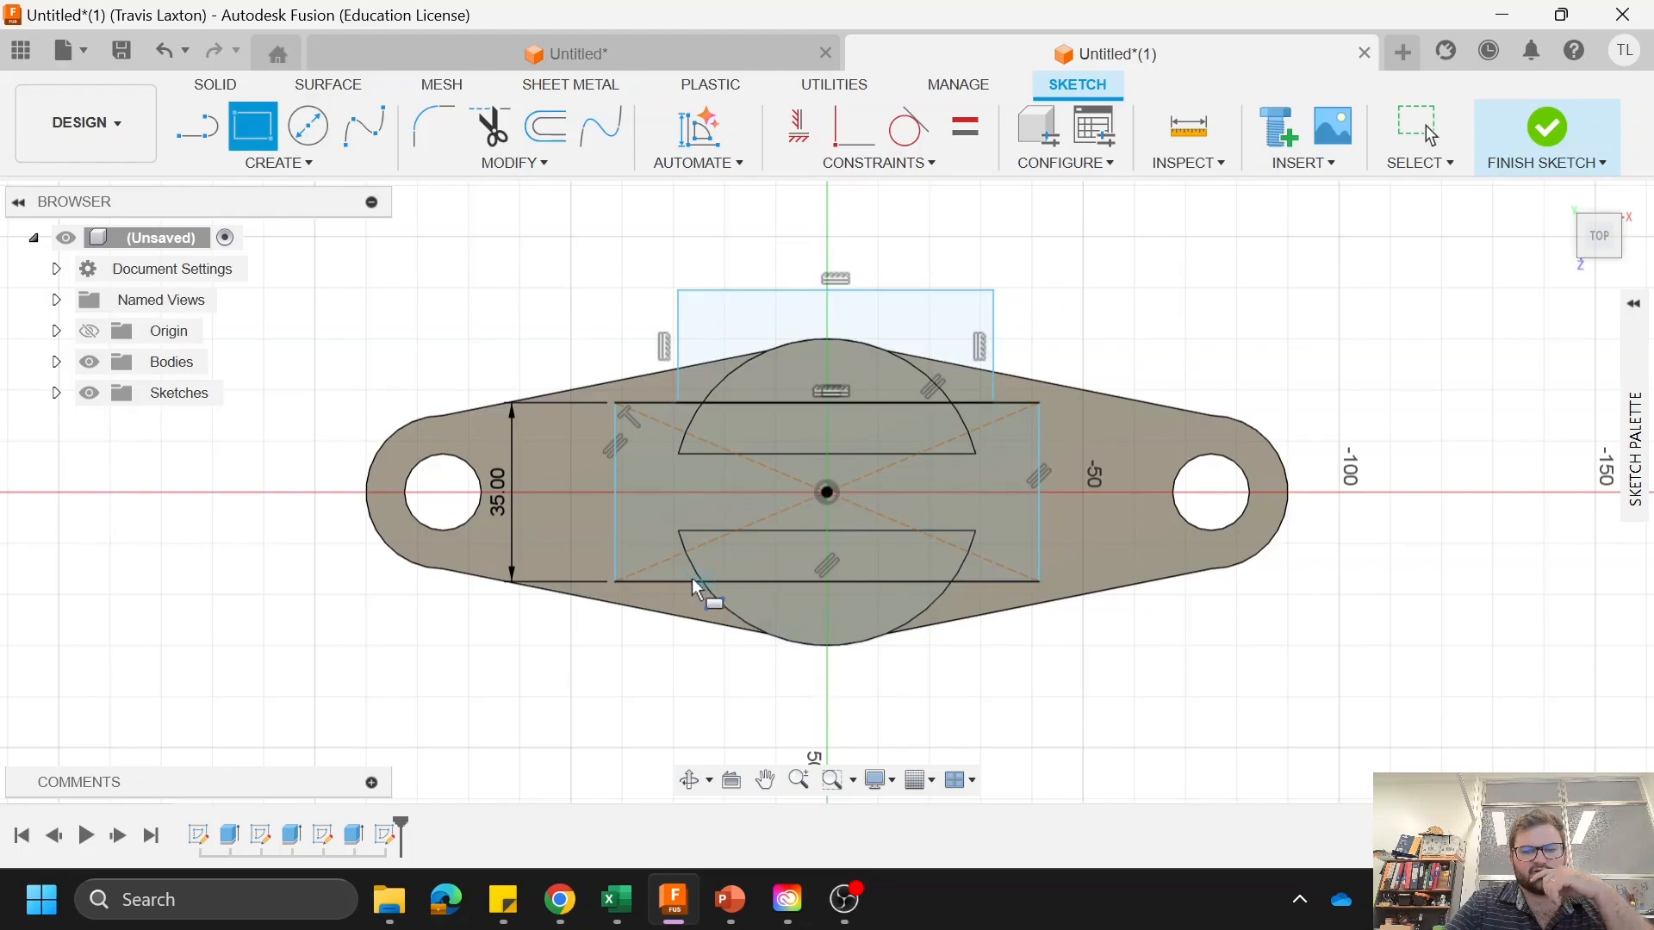
{"action": "left_click_drag", "start_coordinate": [689, 579], "coordinate": [713, 595]}
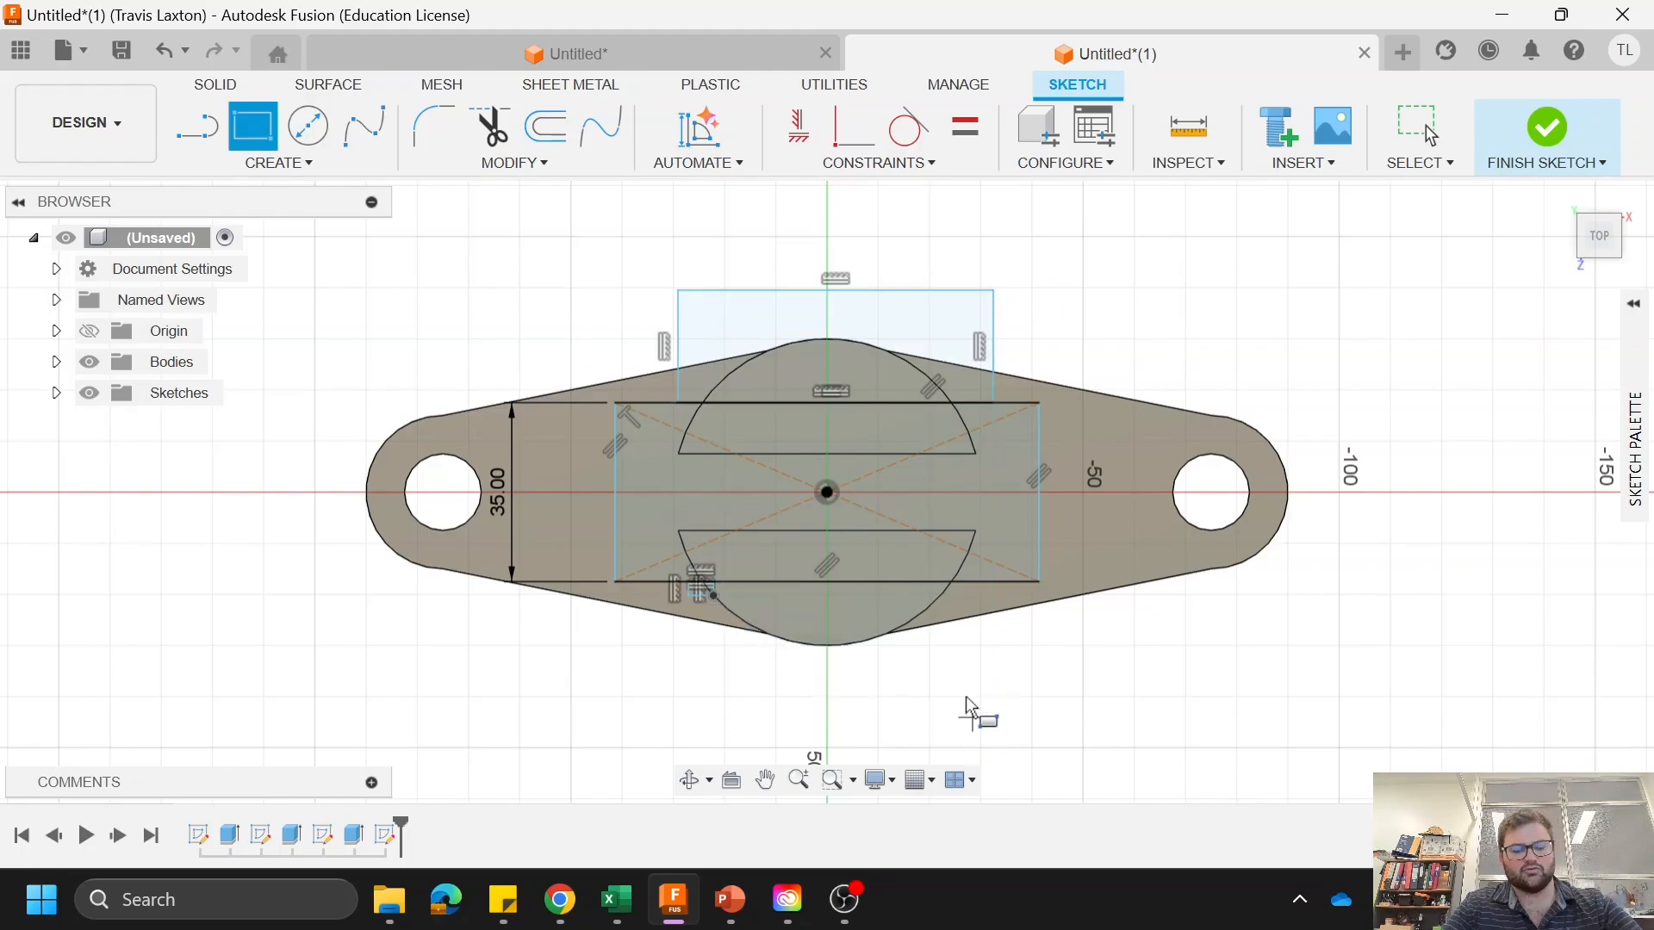
{"action": "key", "text": "Escape"}
{"action": "key", "text": "ctrl+z"}
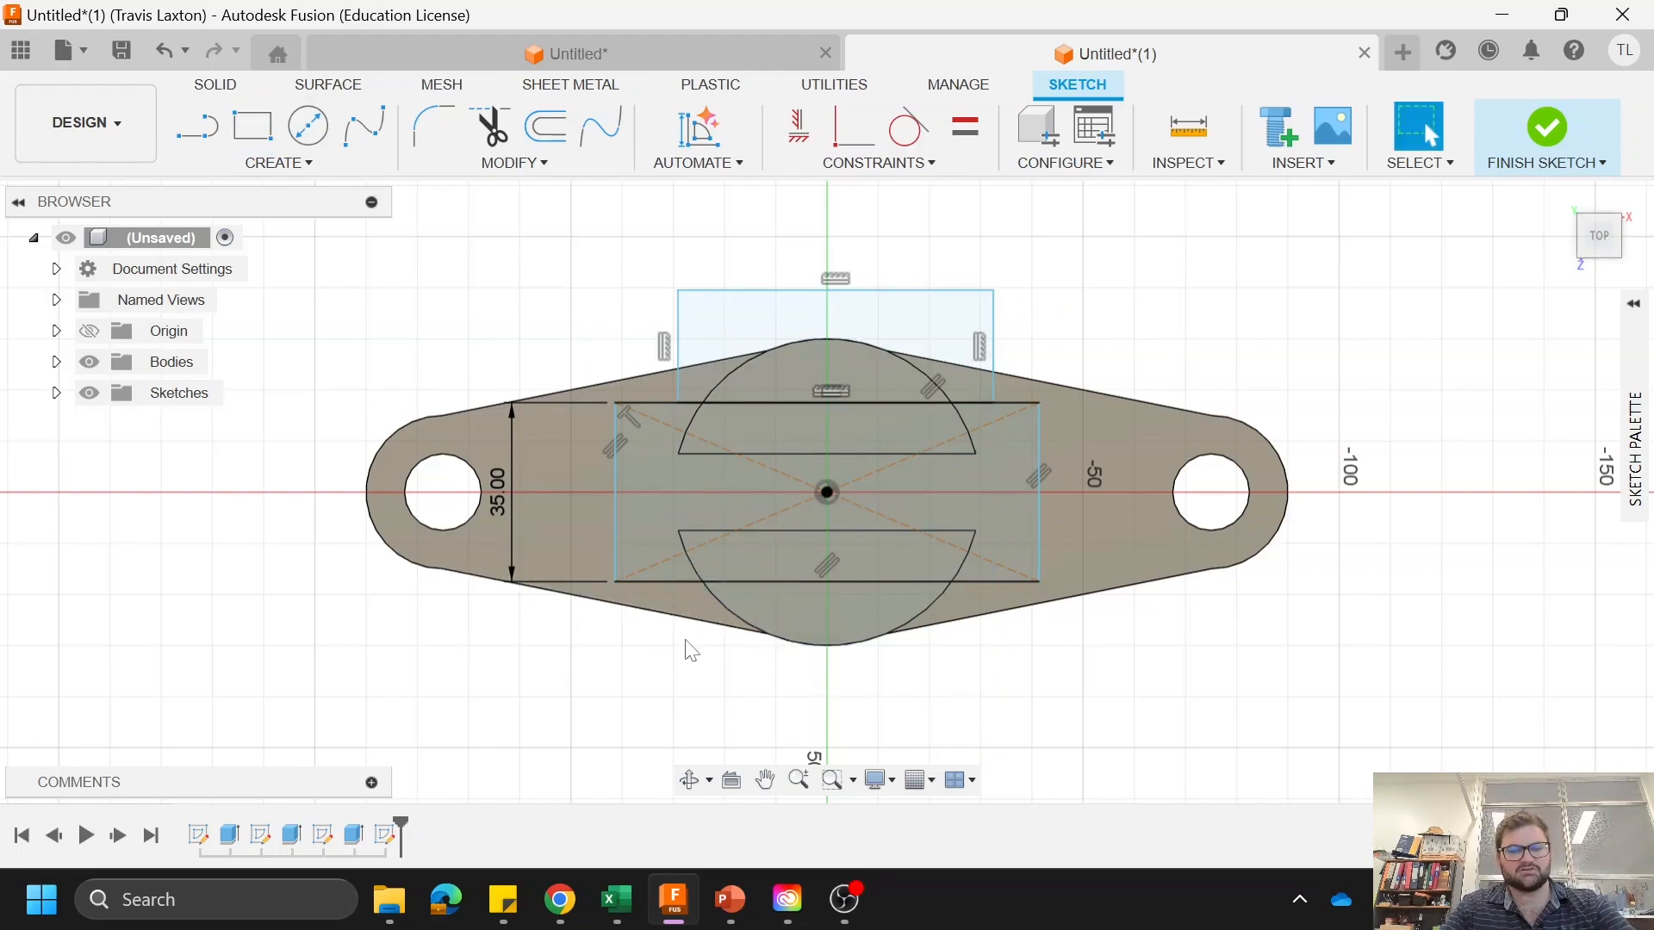
Step: Draw a two-point rectangle about 58 mm wide from the 35 mm rectangle's front edge outward, enclosing the outer part of the front boss half
{"action": "key", "text": "r"}
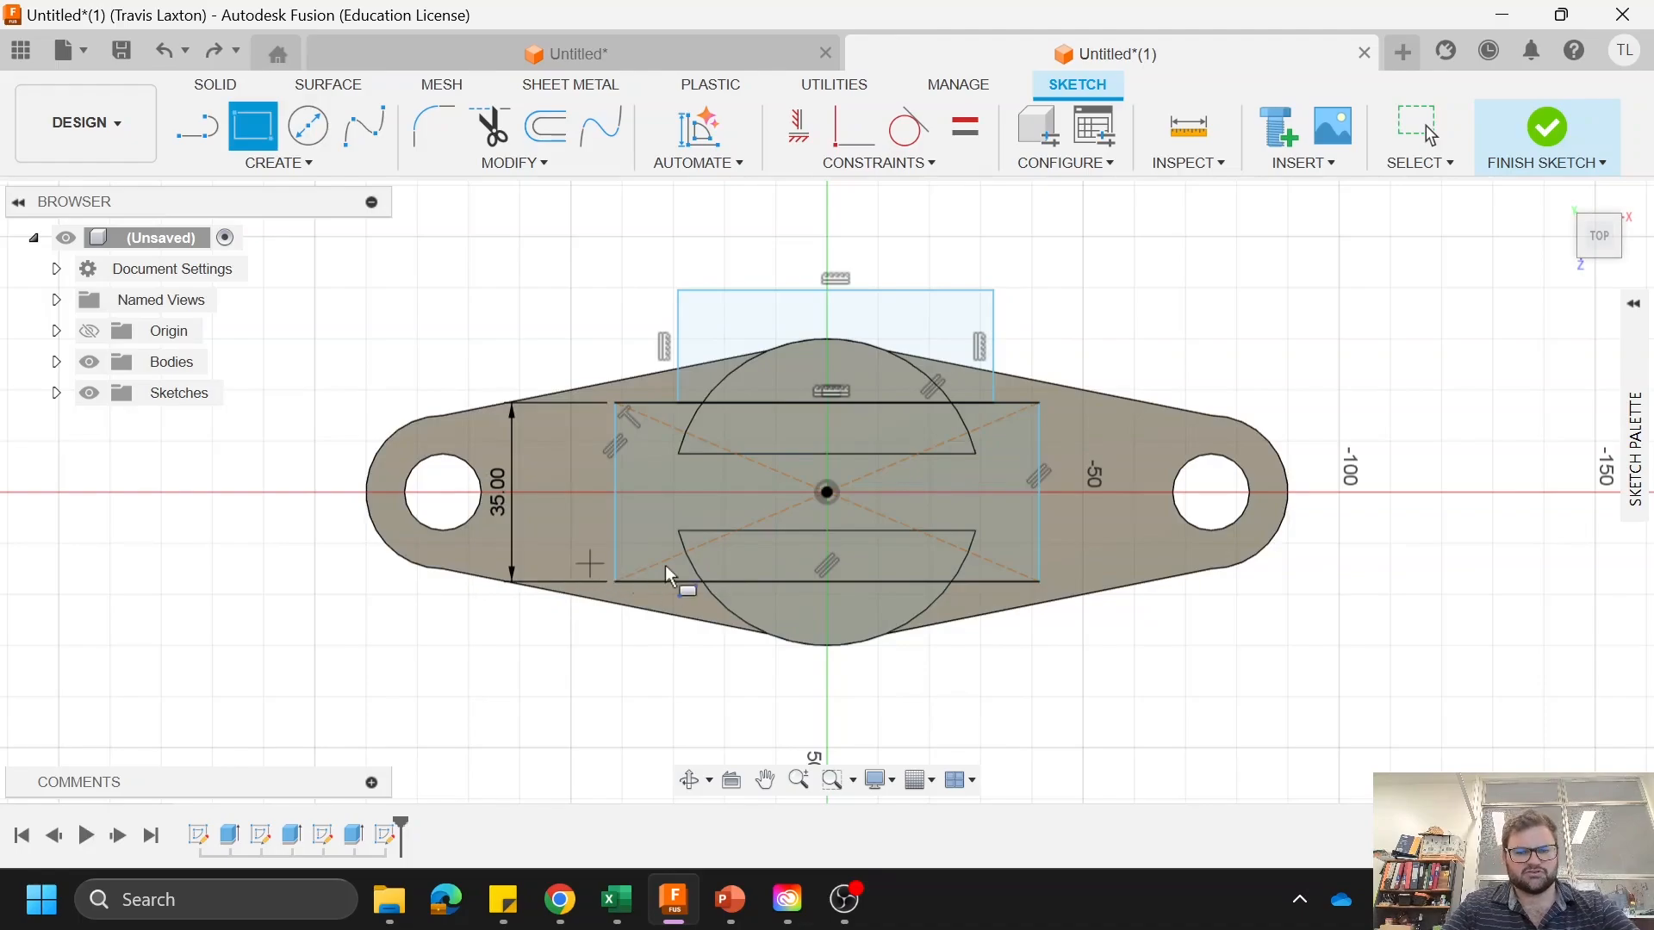
{"action": "left_click", "coordinate": [687, 581]}
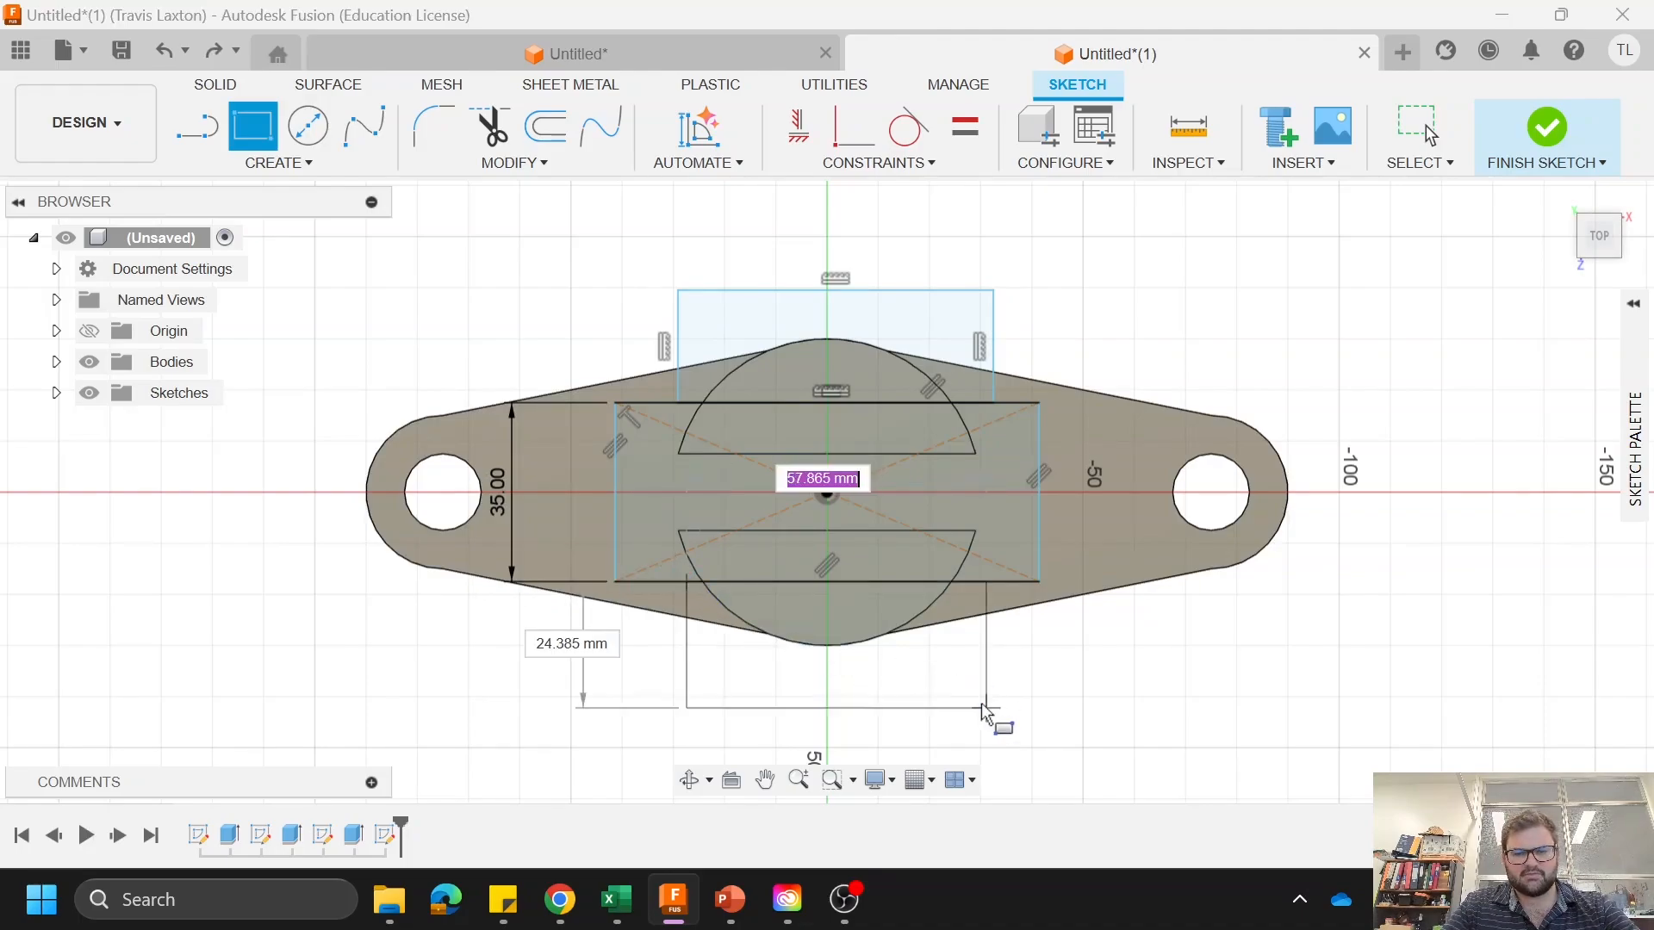
{"action": "left_click", "coordinate": [982, 696]}
{"action": "right_click", "coordinate": [1163, 696]}
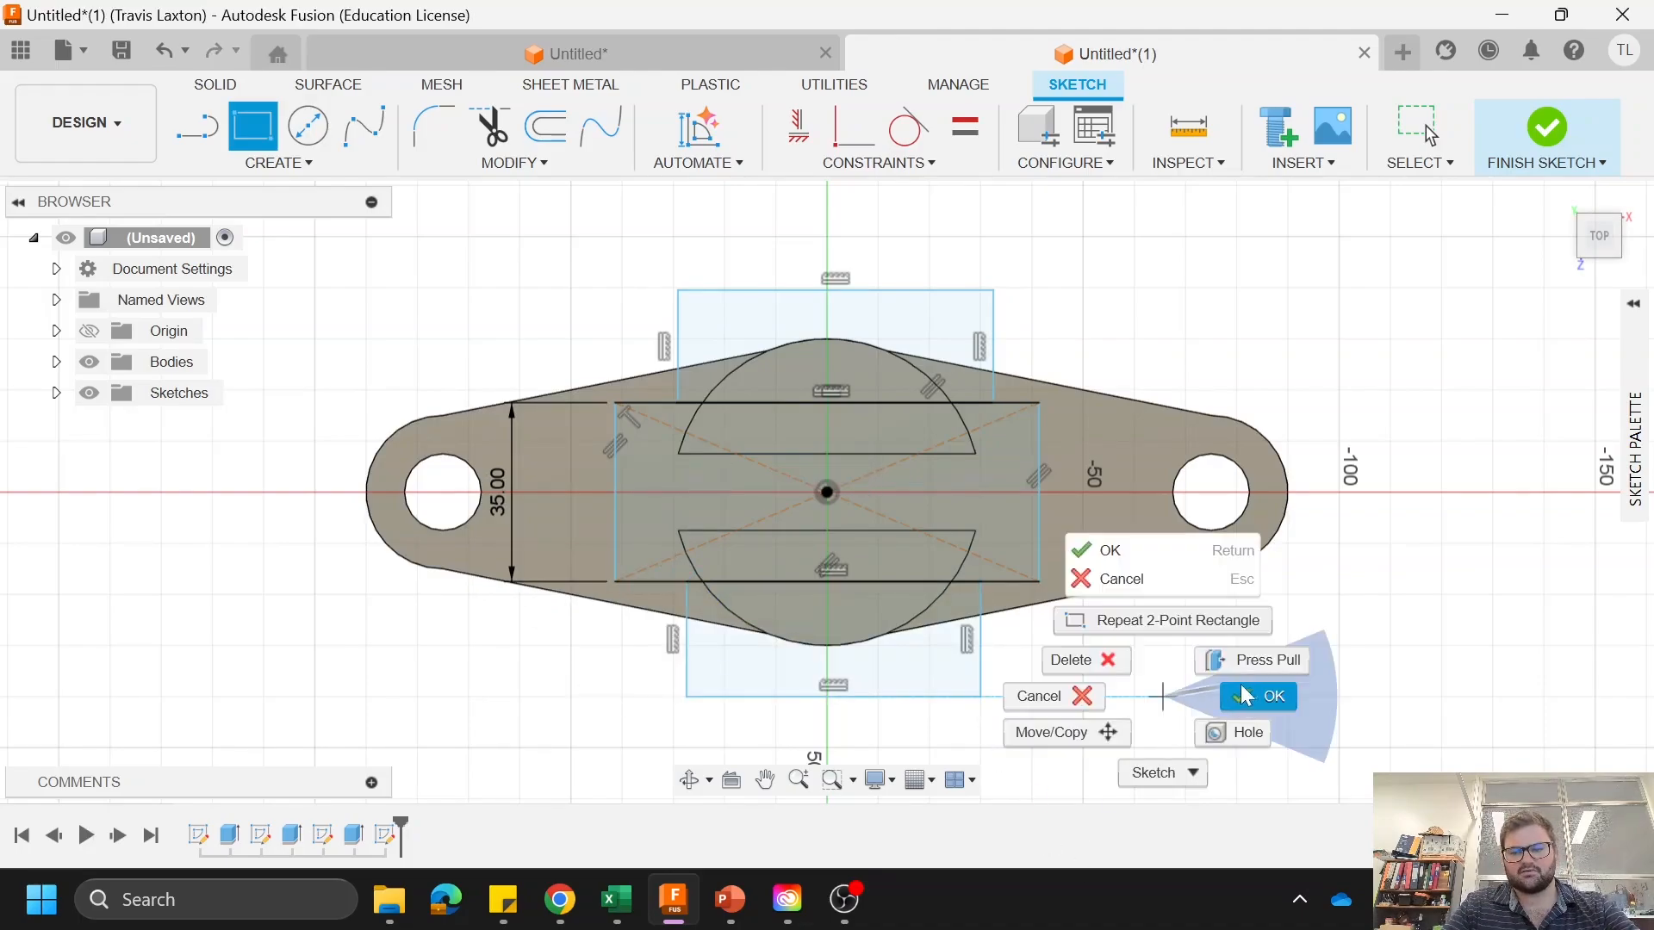
{"action": "left_click", "coordinate": [1246, 696]}
Step: Extrude the front and rear outer regions as a cut of -30 mm into the boss halves
{"action": "left_click", "coordinate": [216, 83]}
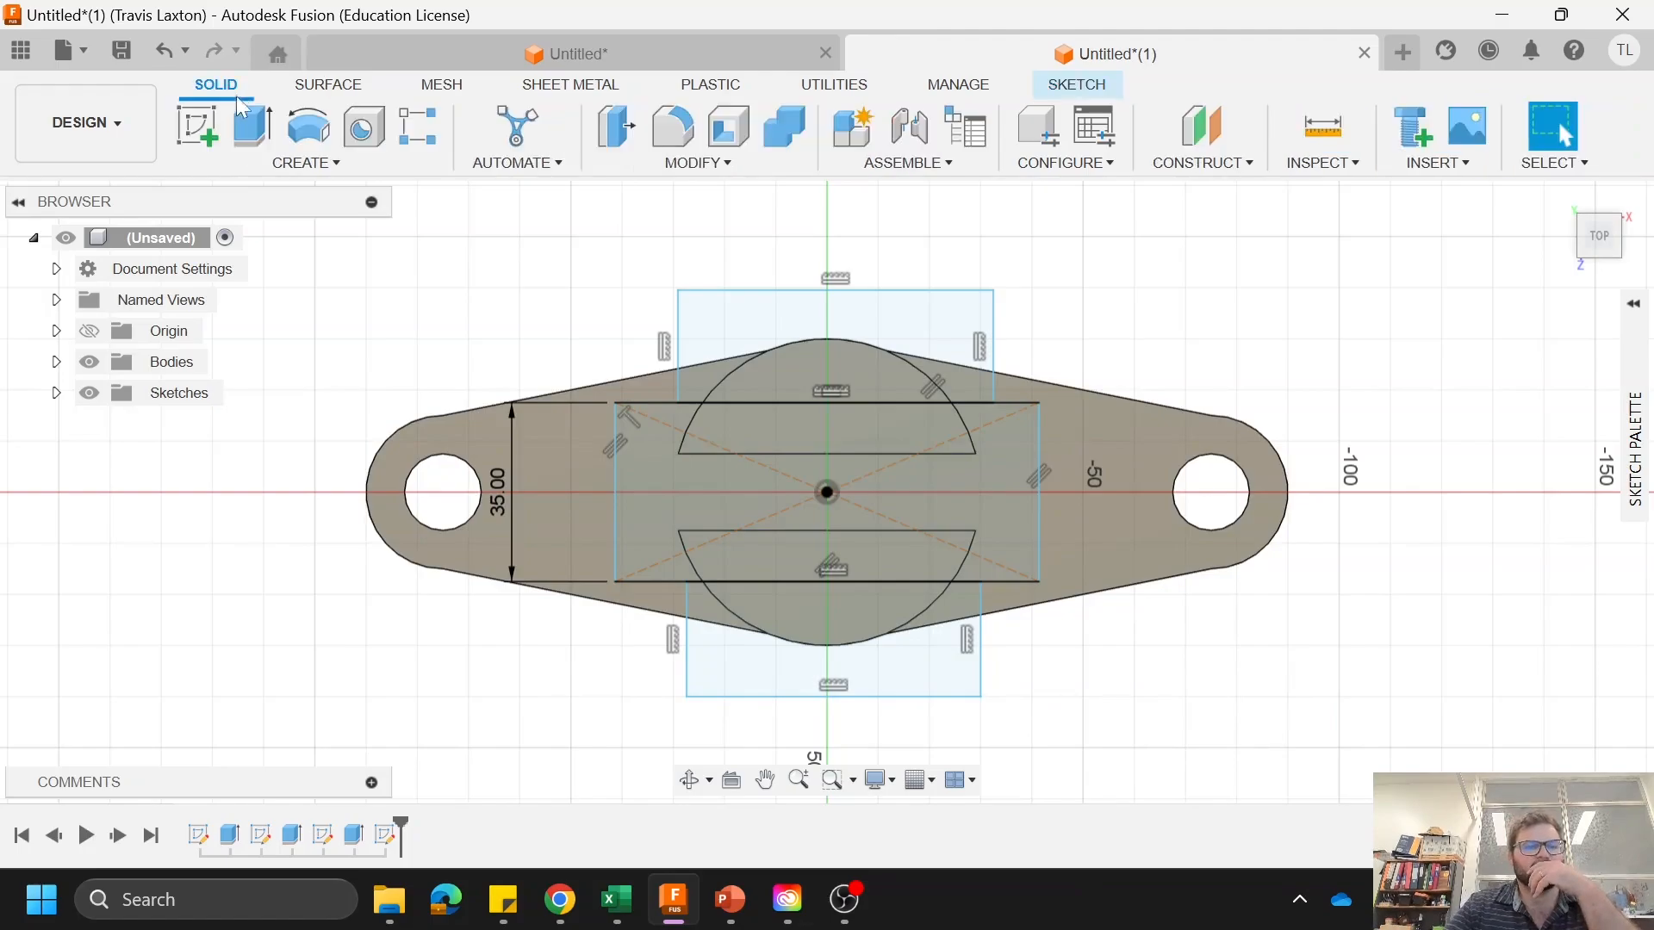
{"action": "left_click", "coordinate": [252, 127]}
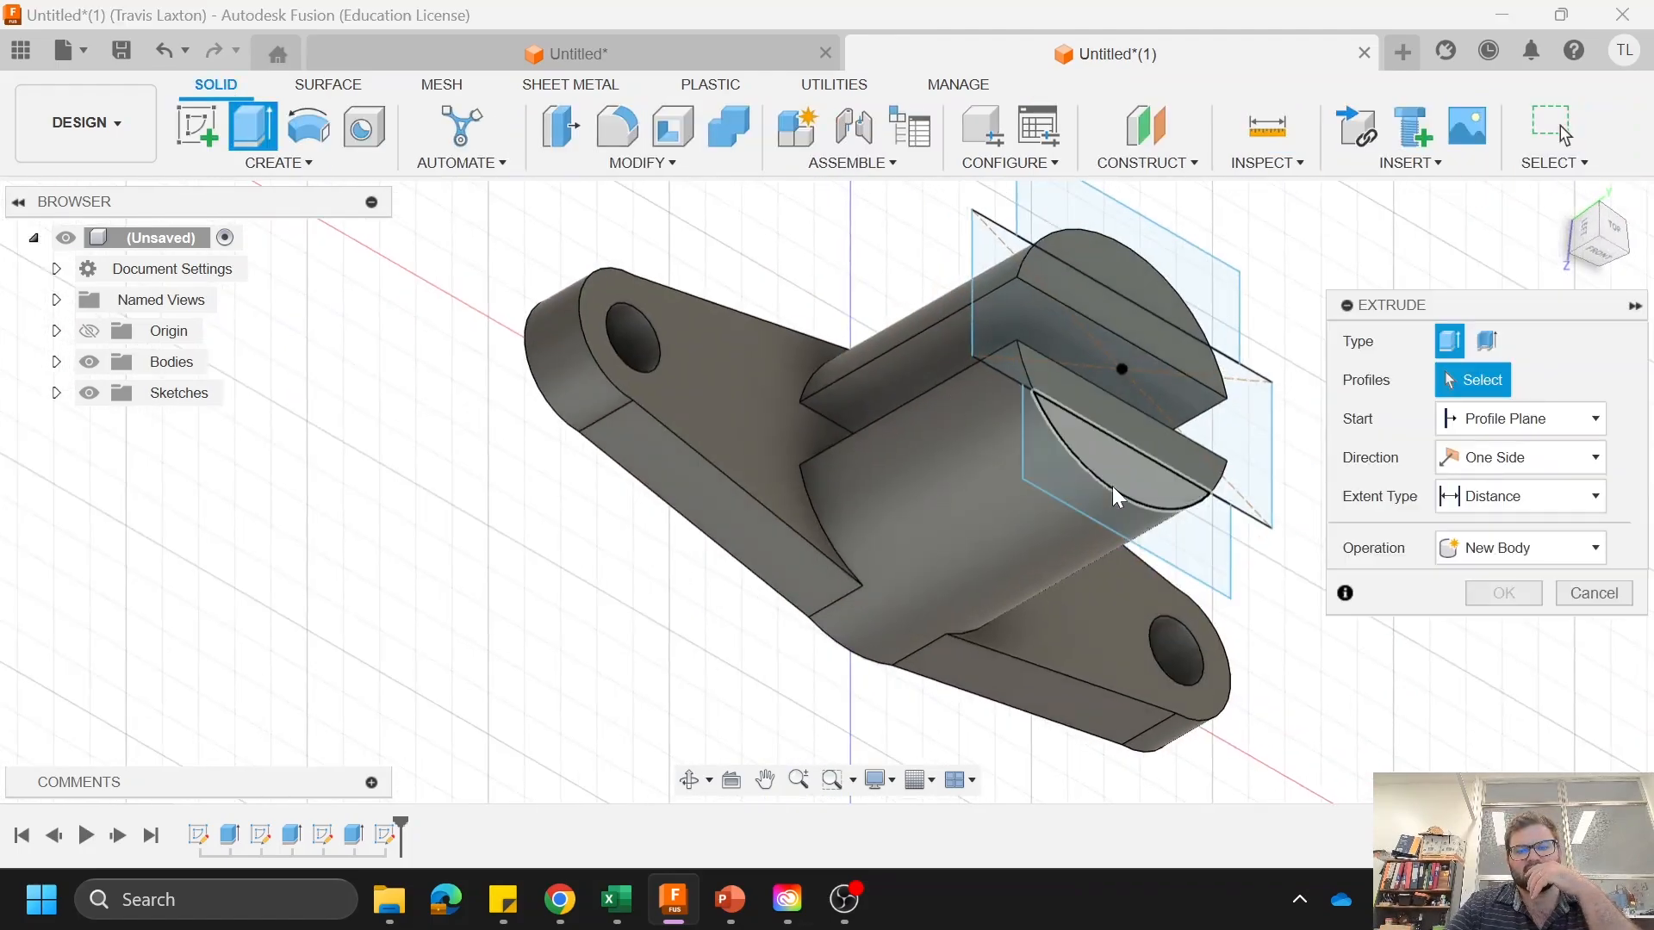
{"action": "left_click", "coordinate": [1112, 486]}
{"action": "left_click", "coordinate": [1114, 409]}
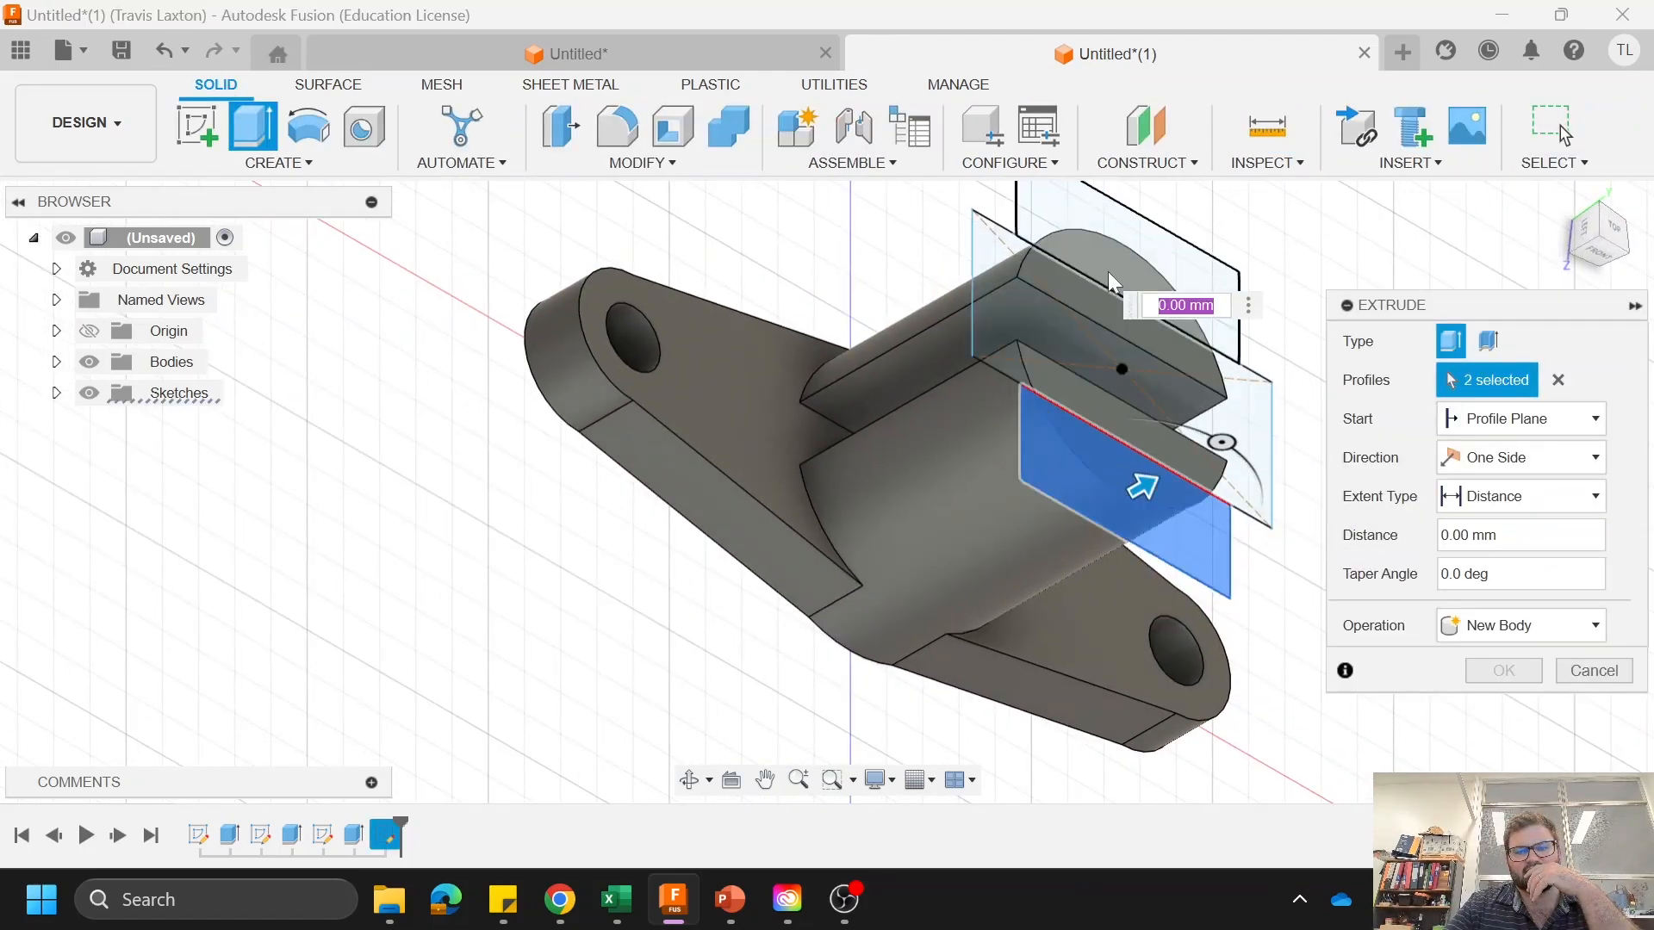
{"action": "left_click", "coordinate": [1118, 254]}
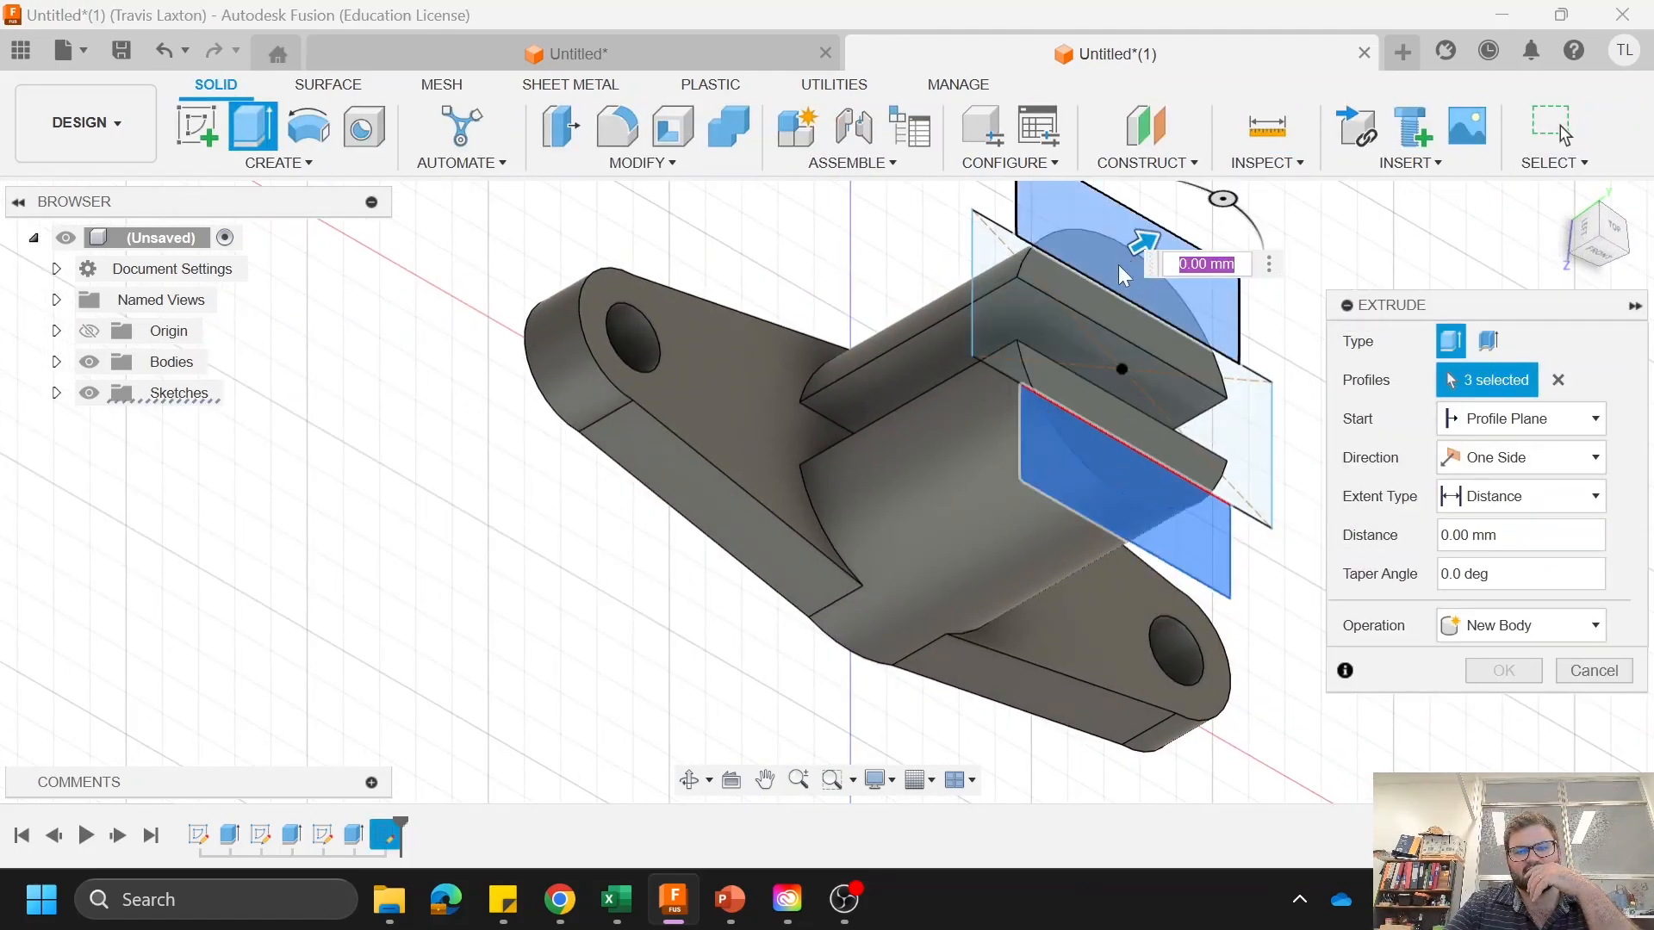
{"action": "left_click", "coordinate": [1532, 622]}
{"action": "left_click", "coordinate": [1510, 679]}
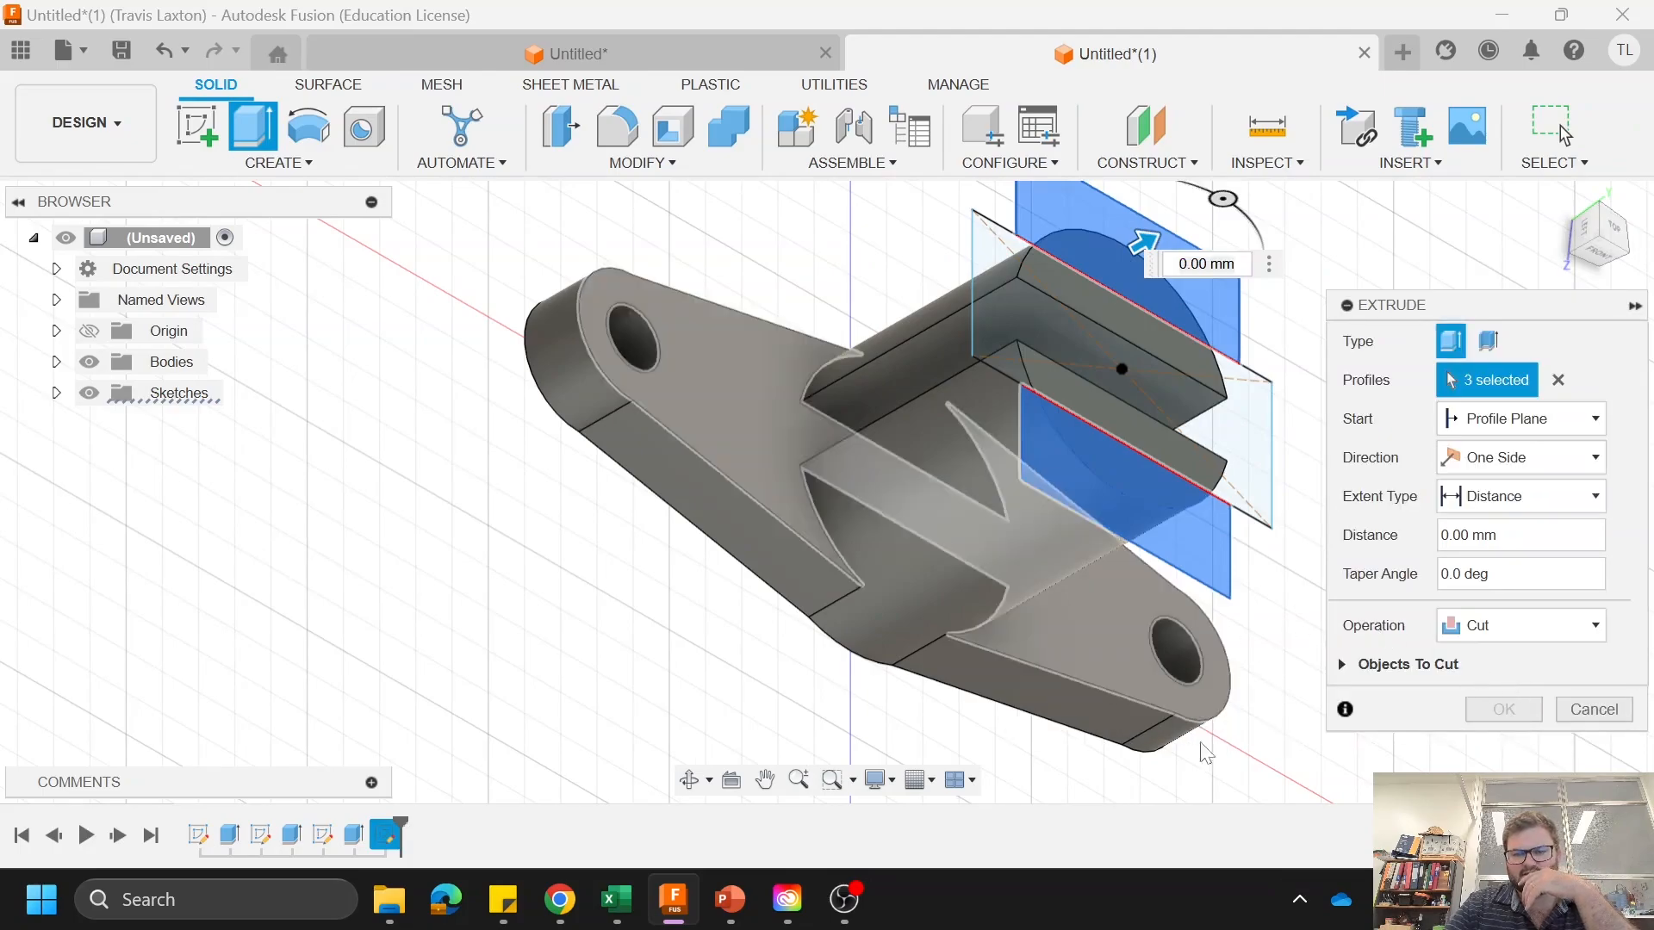
{"action": "double_click", "coordinate": [1202, 265]}
{"action": "triple_click", "coordinate": [1203, 265]}
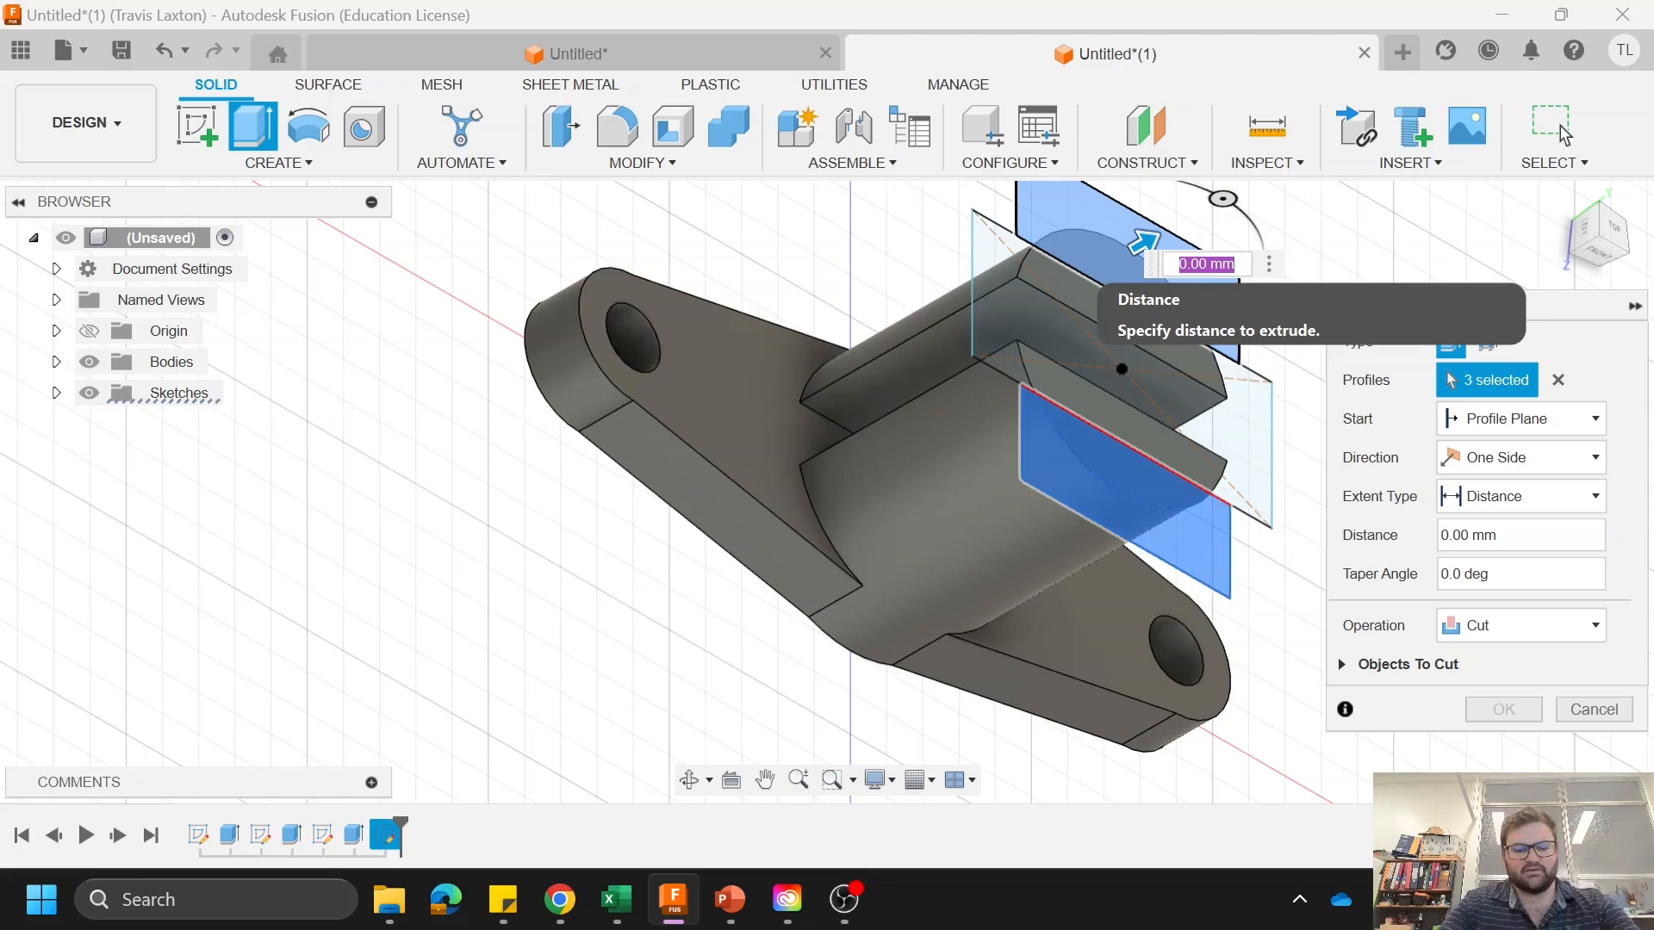
{"action": "type", "text": "-30"}
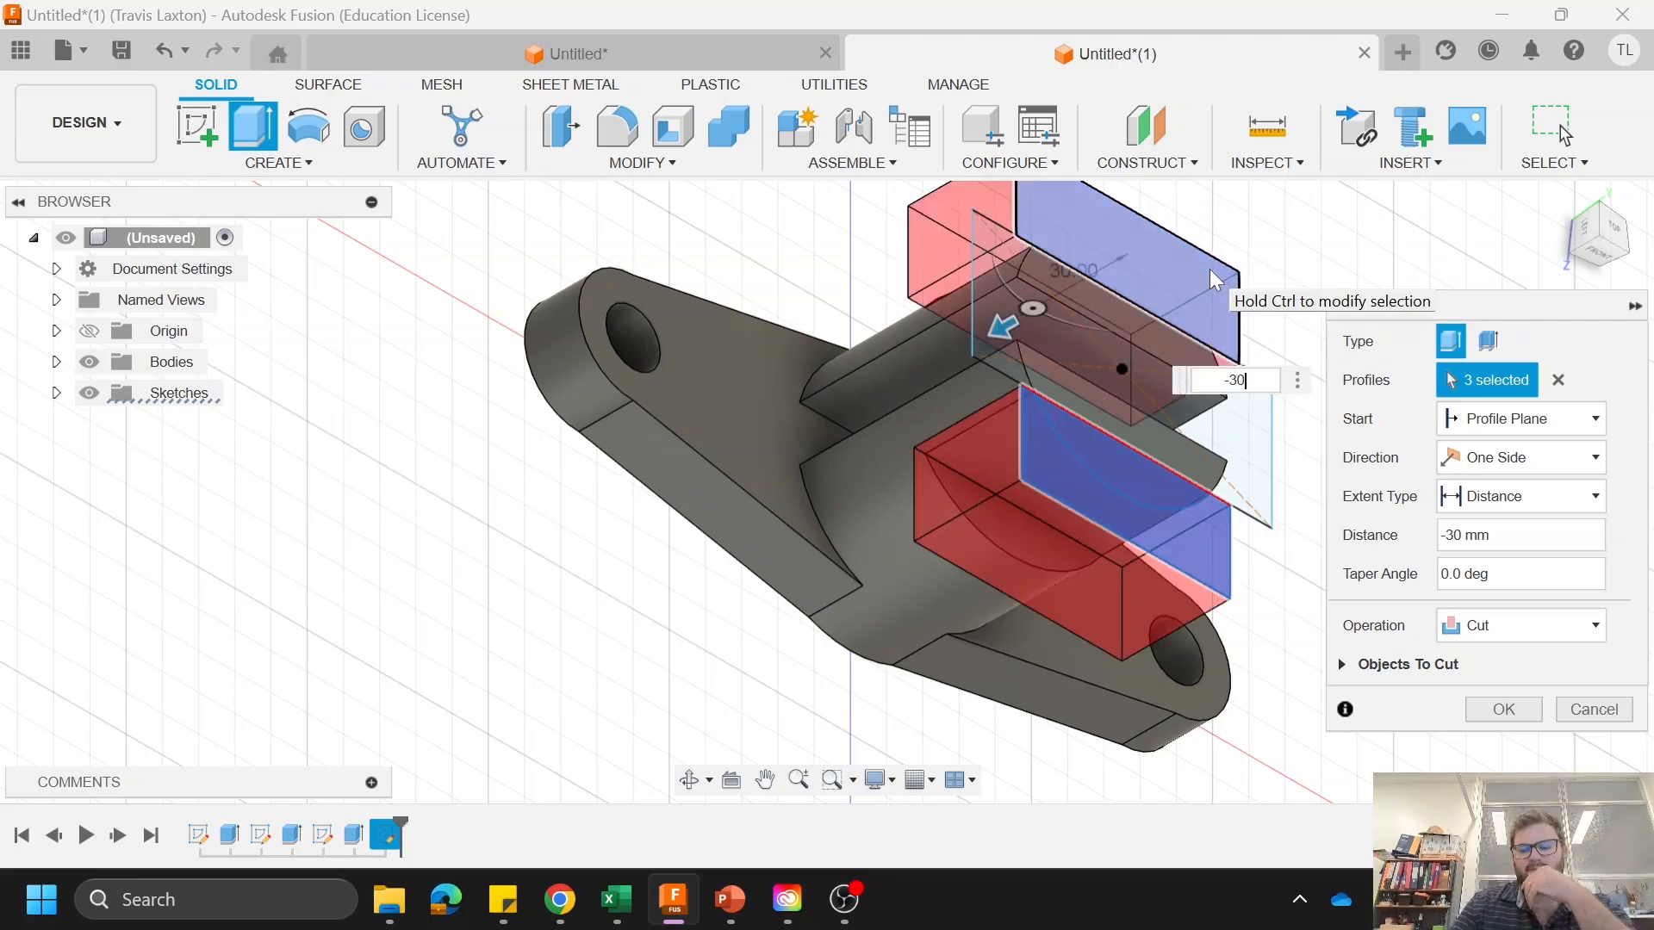
{"action": "key", "text": "Return"}
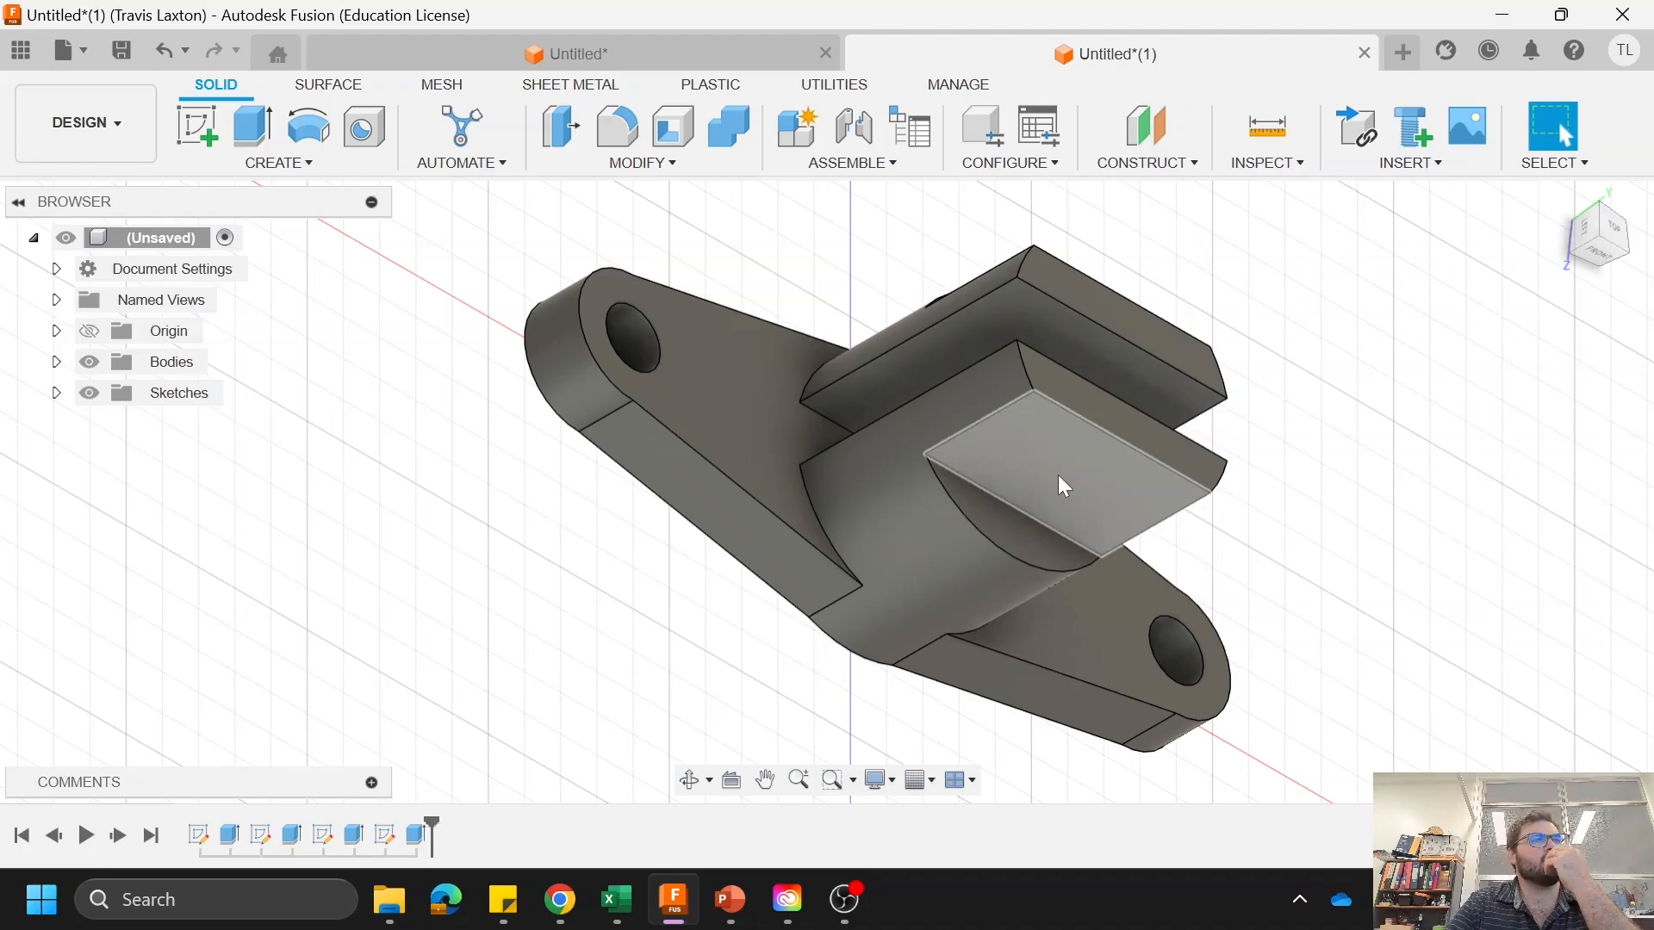
Step: Create a sketch on the flat rectangular face cut into the front boss half
{"action": "left_click", "coordinate": [1060, 478]}
{"action": "right_click", "coordinate": [1060, 479]}
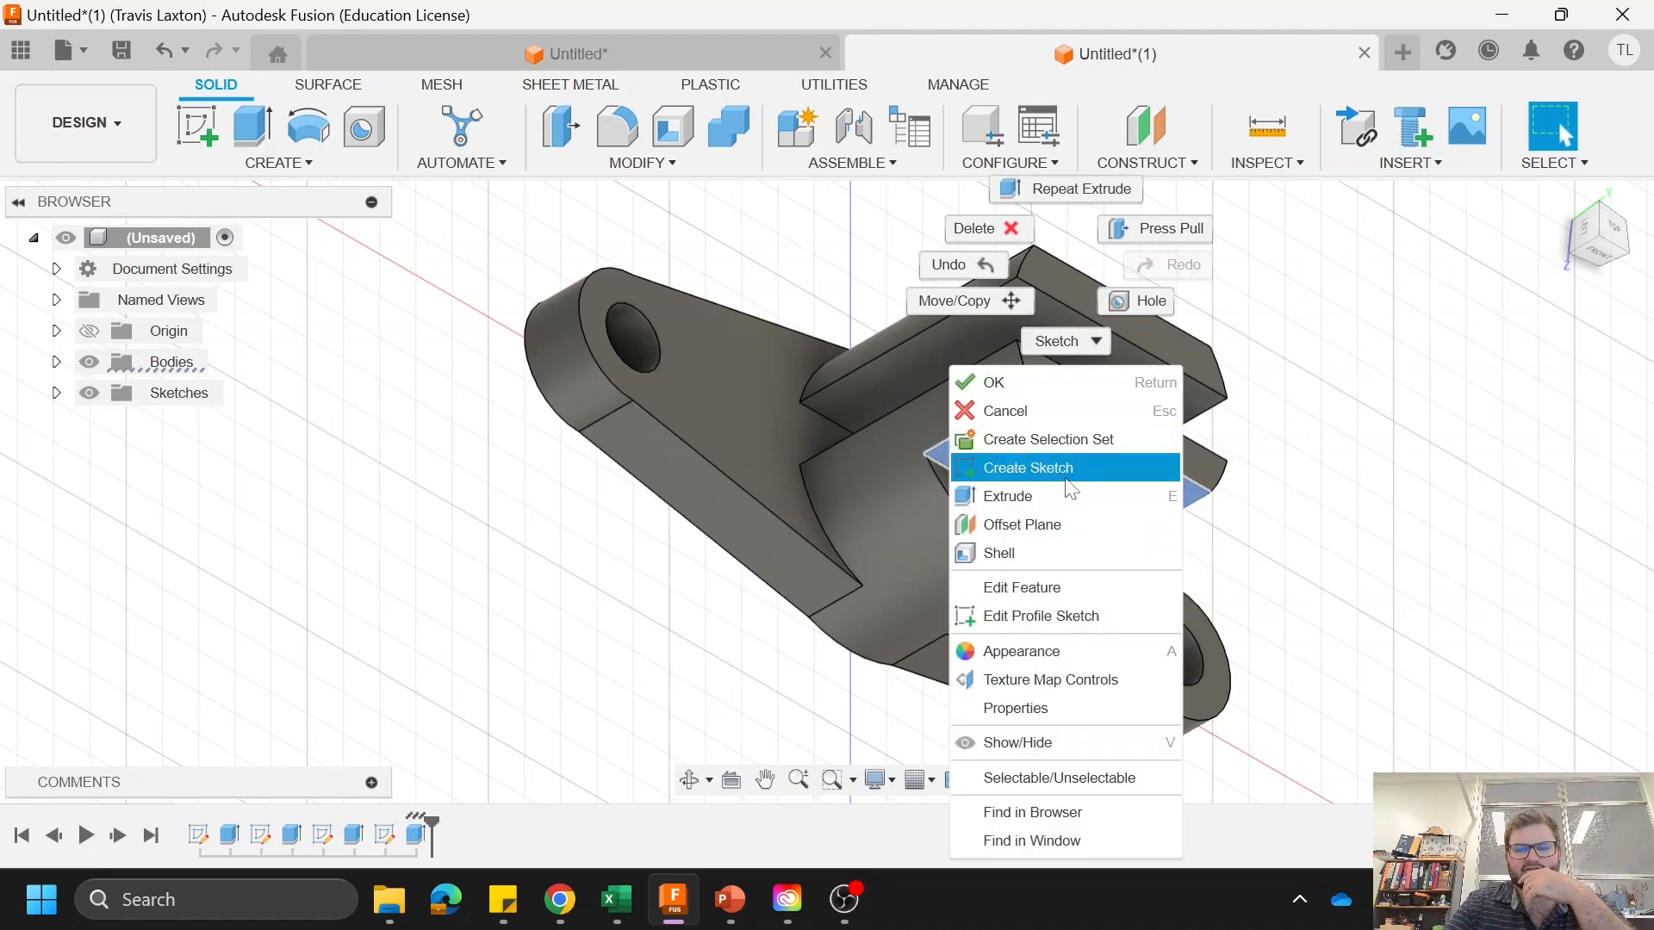
{"action": "left_click", "coordinate": [1044, 479]}
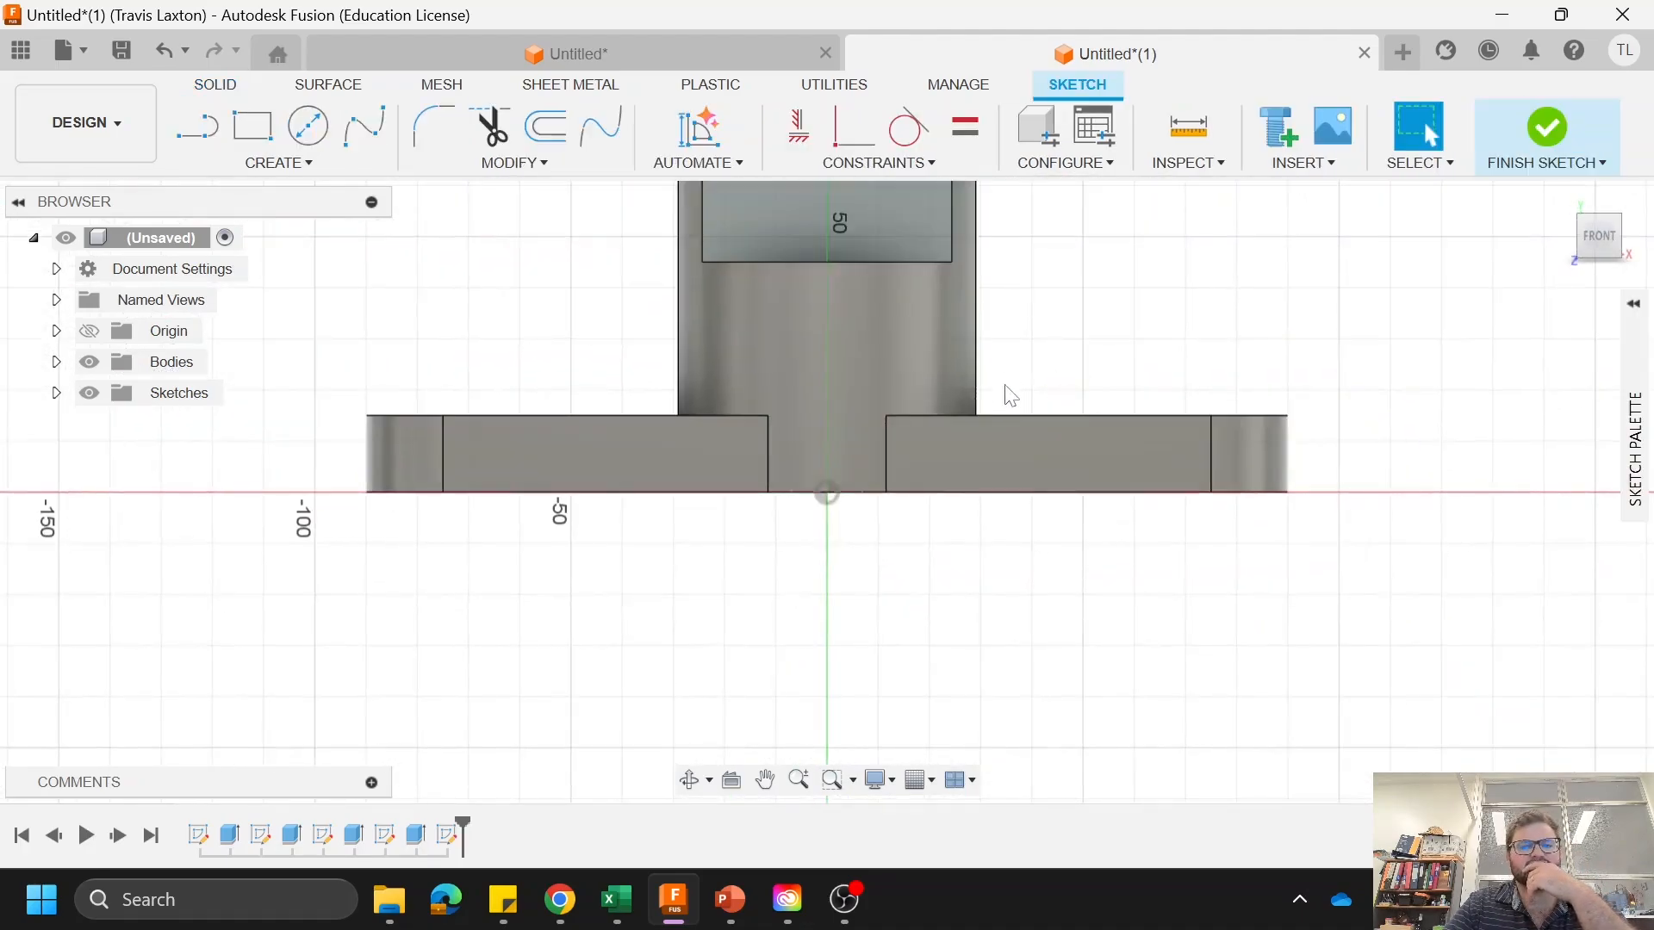
Step: Draw a diagonal line from the flat face's upper-left corner to its lower-right corner
{"action": "scroll", "coordinate": [945, 240], "scroll_direction": "up", "scroll_amount": 3}
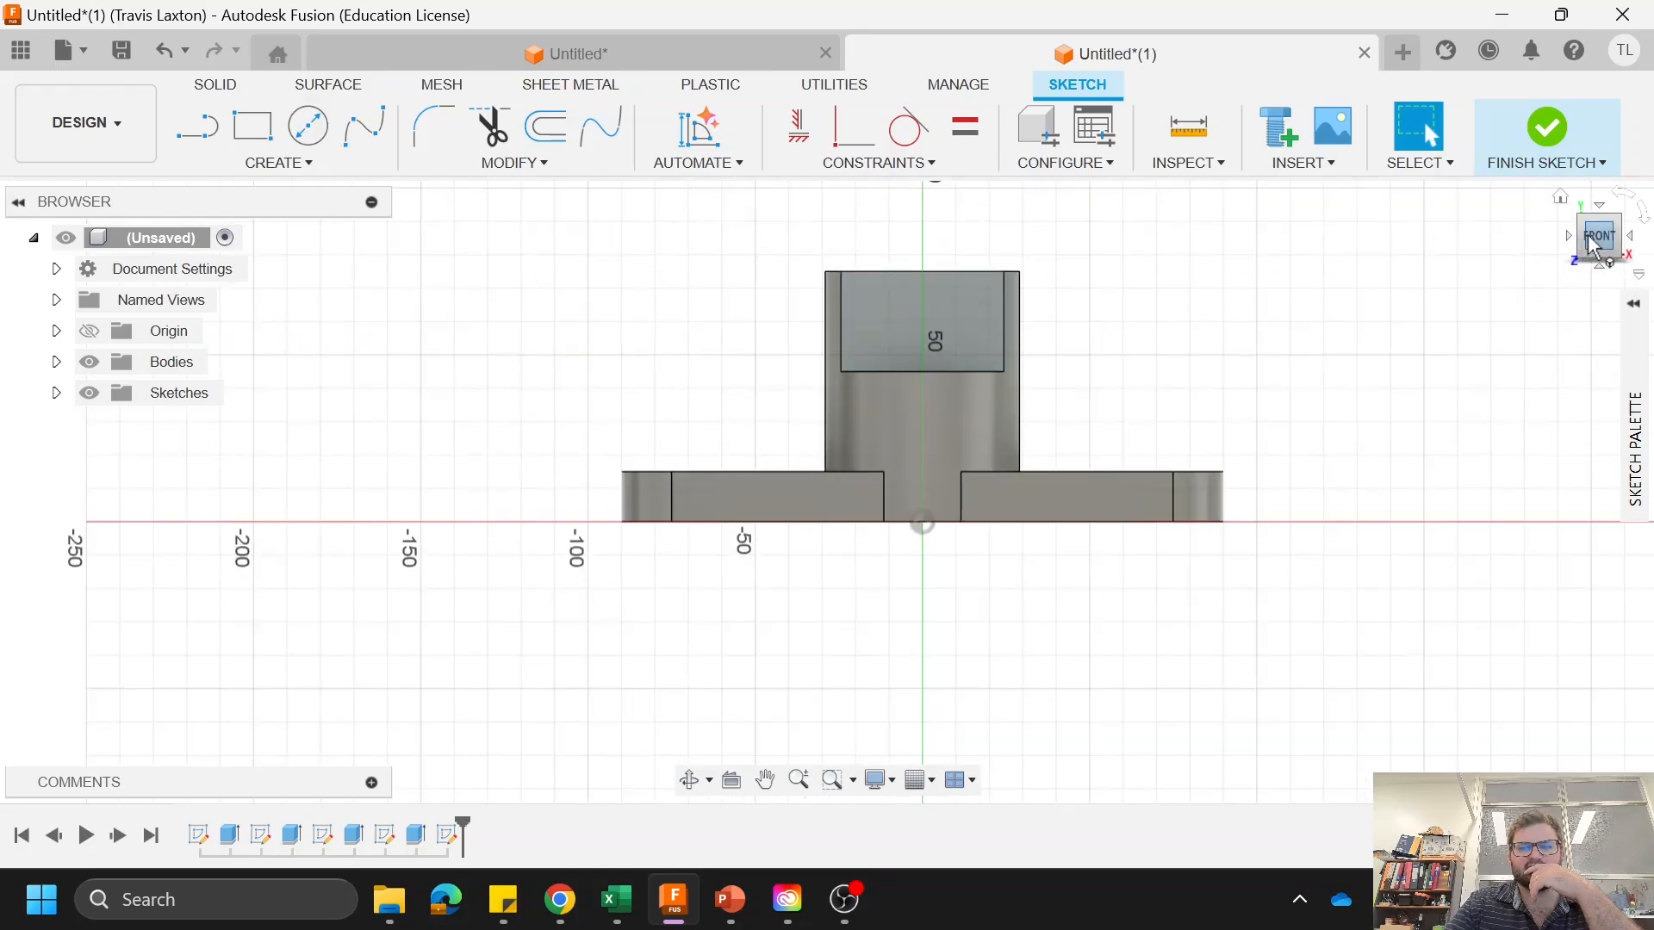
{"action": "scroll", "coordinate": [992, 231], "scroll_direction": "up", "scroll_amount": 4}
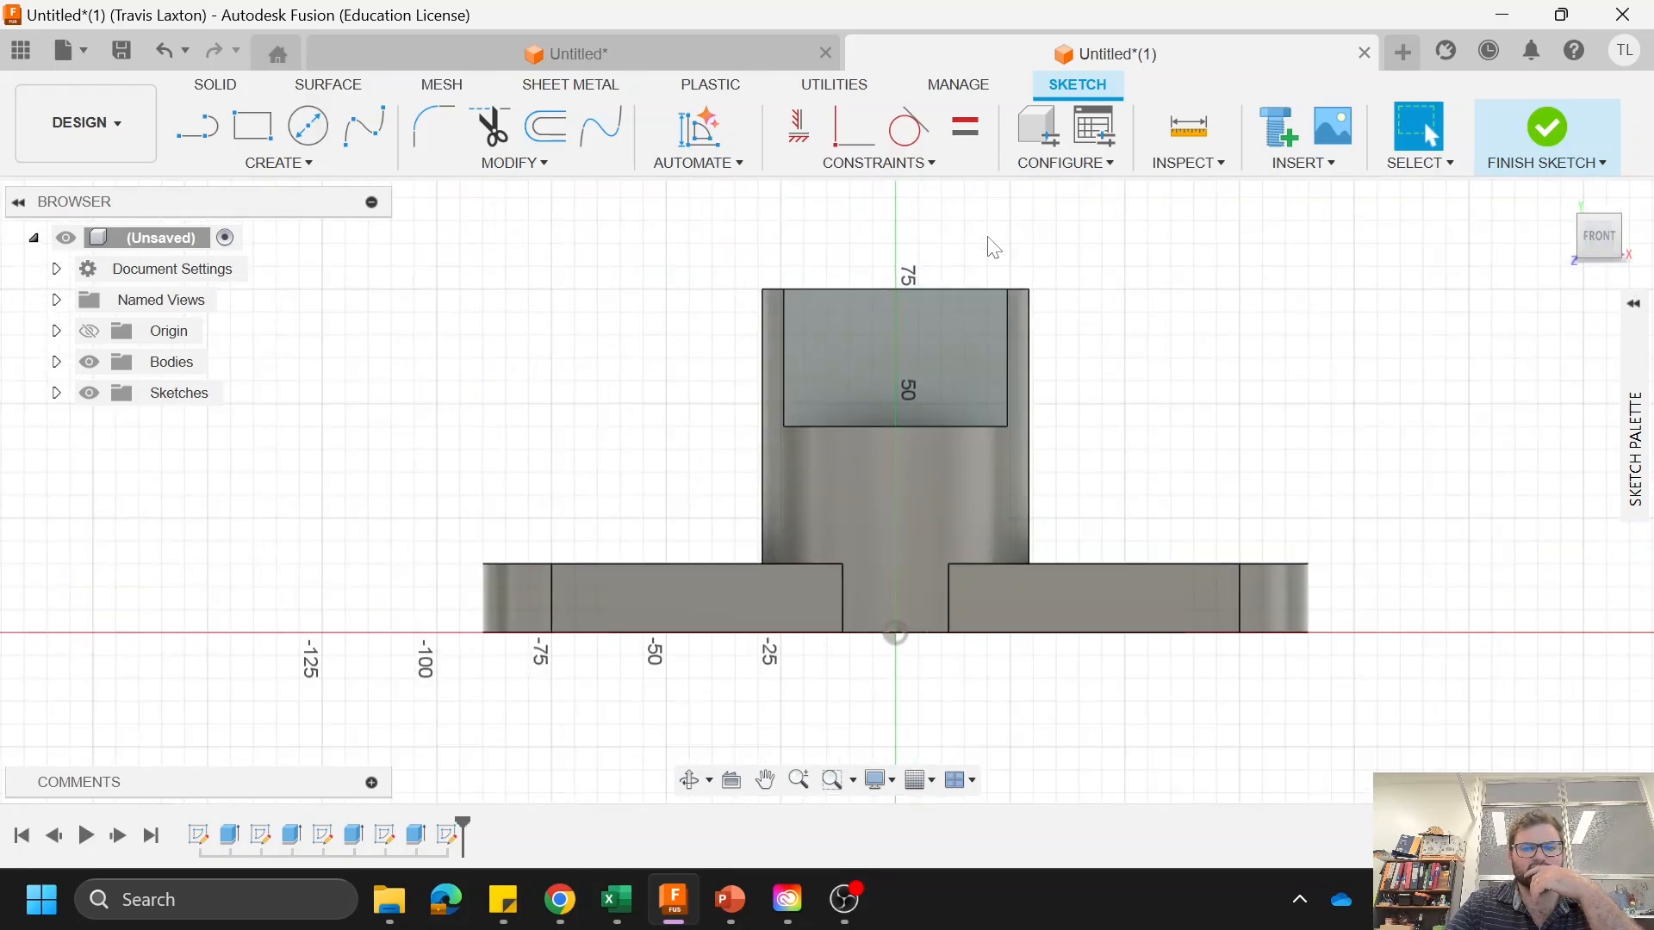
{"action": "key", "text": "l"}
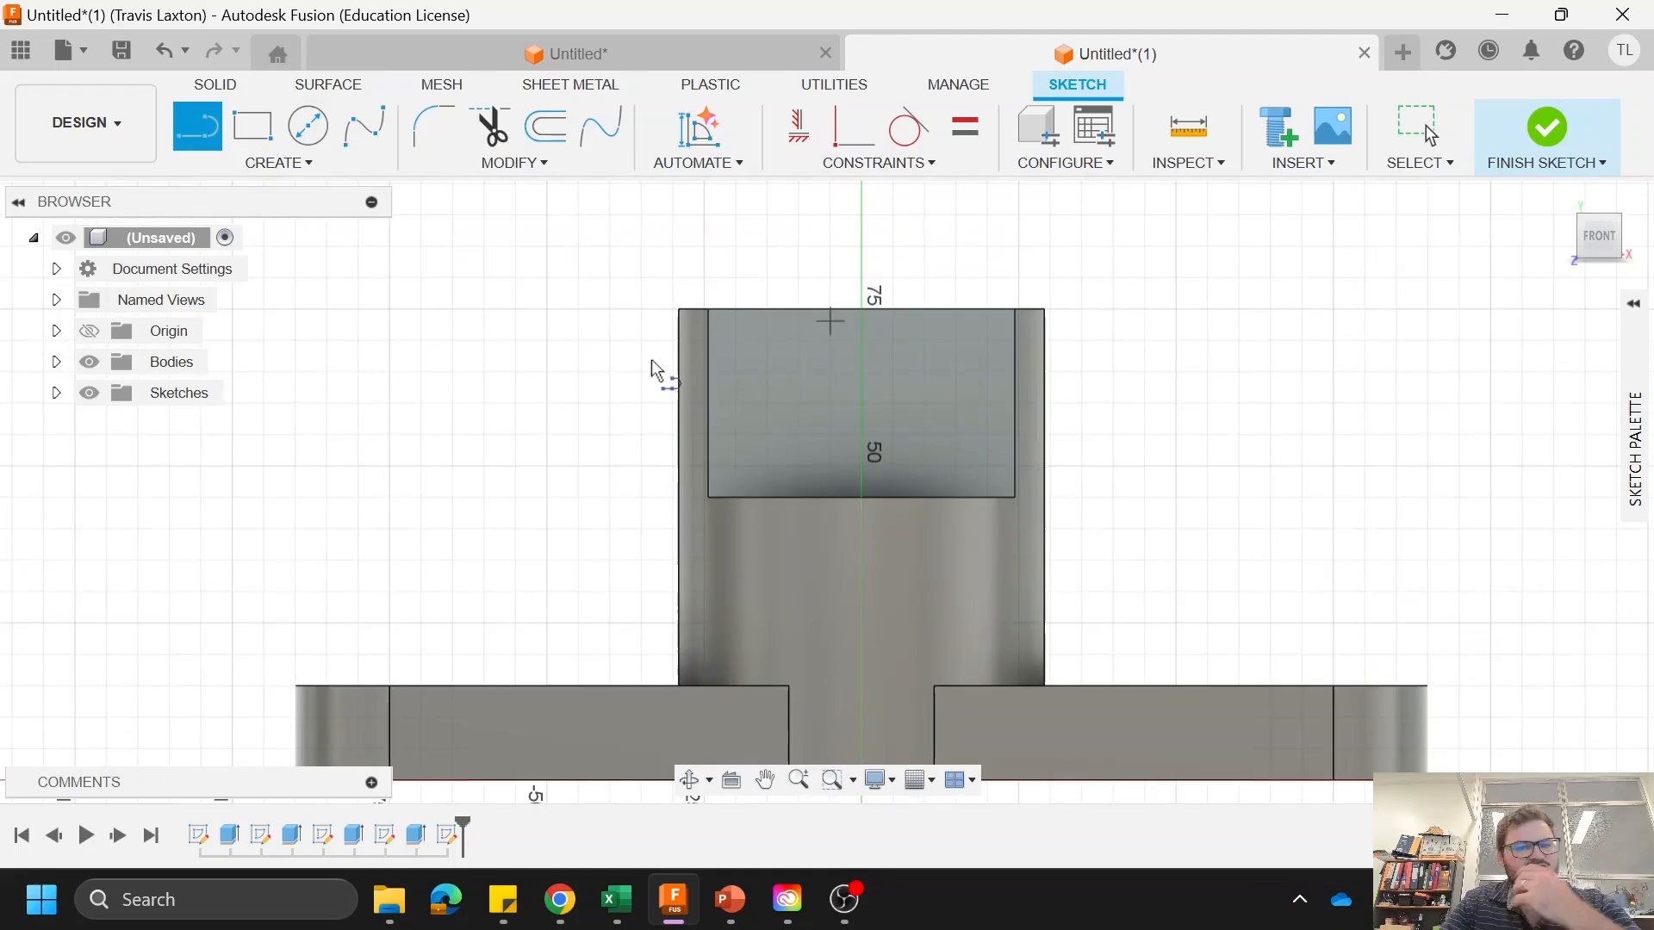
{"action": "left_click", "coordinate": [709, 310]}
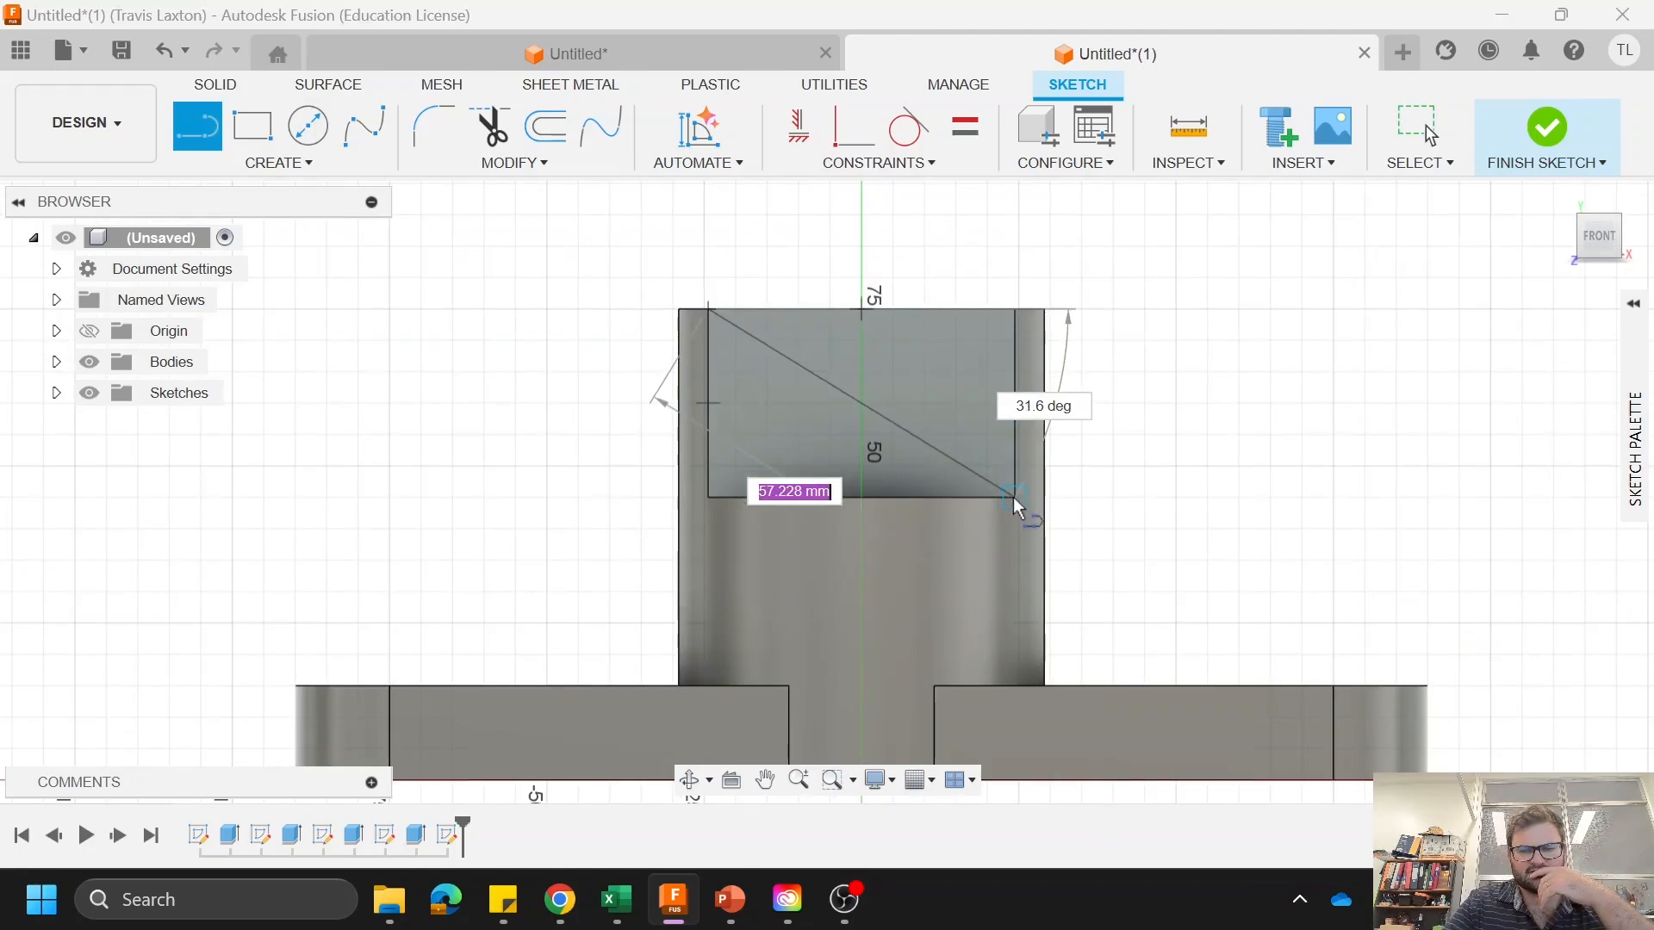
{"action": "double_click", "coordinate": [1014, 497]}
{"action": "left_click", "coordinate": [671, 334]}
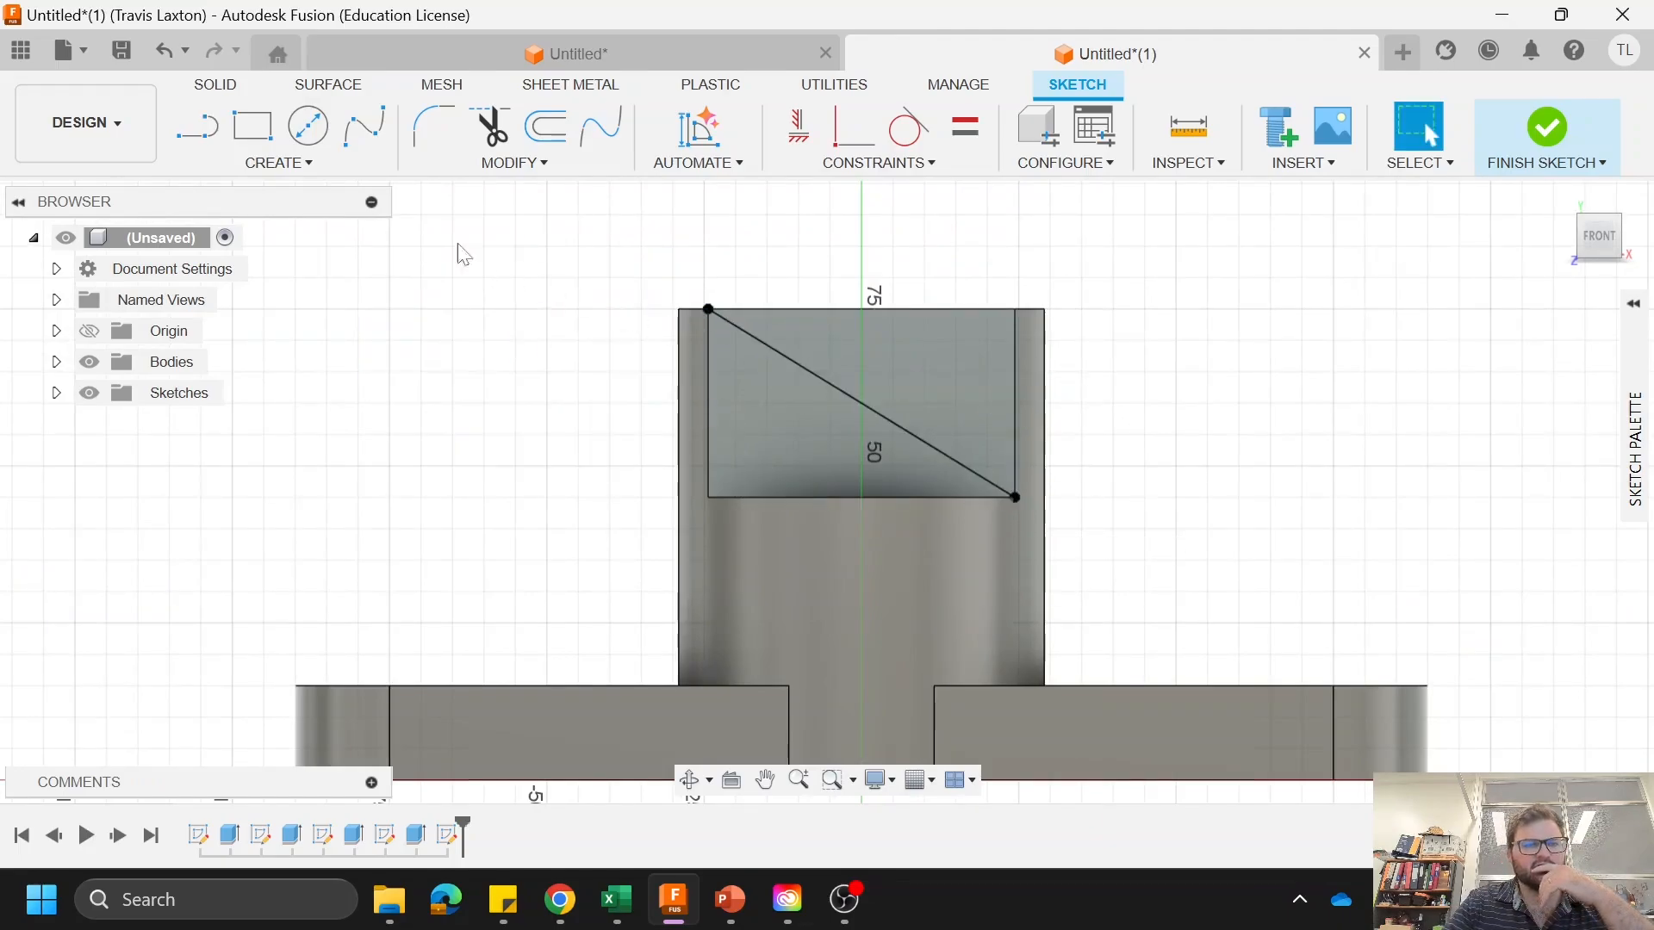
Step: Draw a 12 mm diameter circle centered on the midpoint of the diagonal line
{"action": "left_click", "coordinate": [317, 127]}
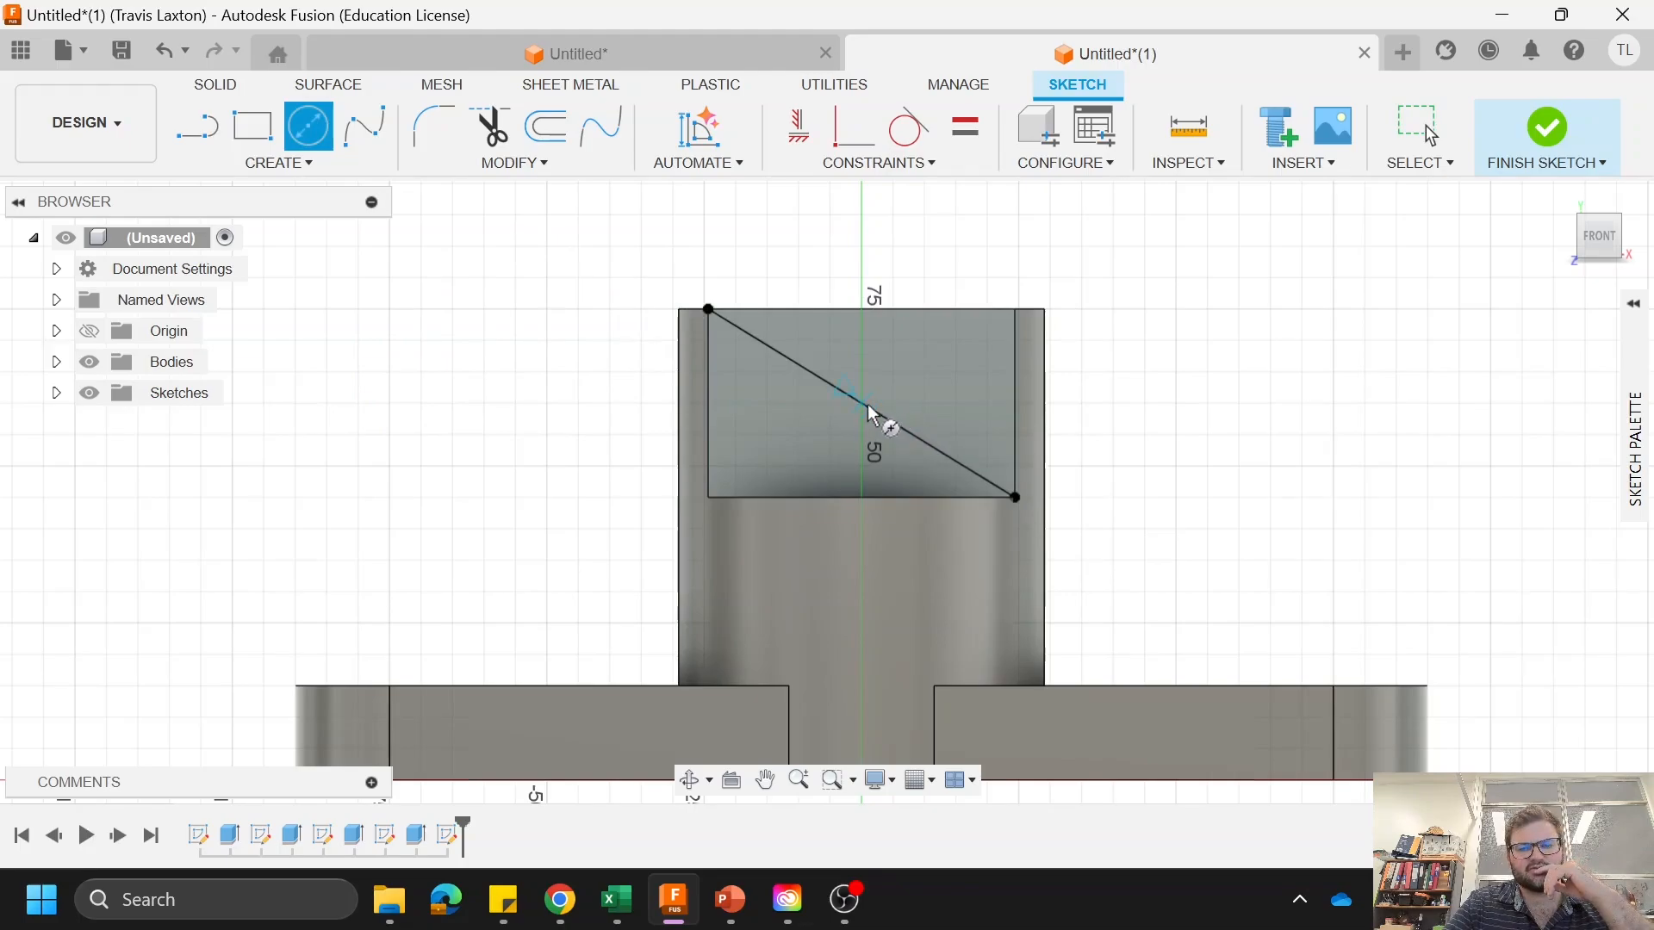
{"action": "left_click", "coordinate": [866, 406]}
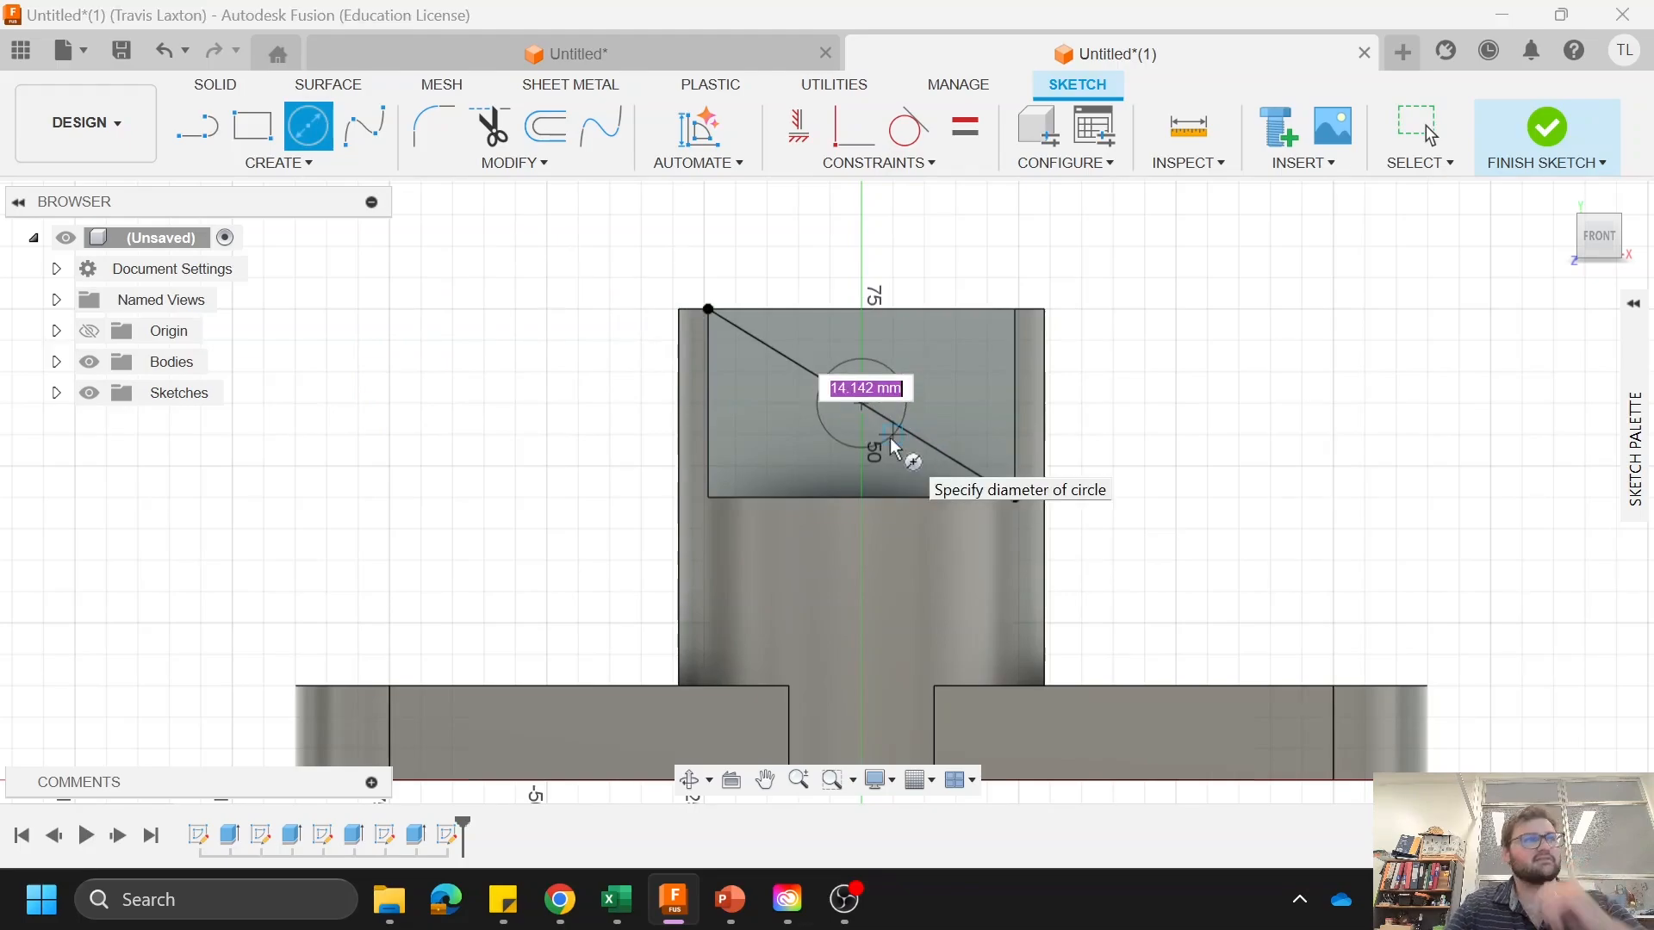
{"action": "key", "text": "Return"}
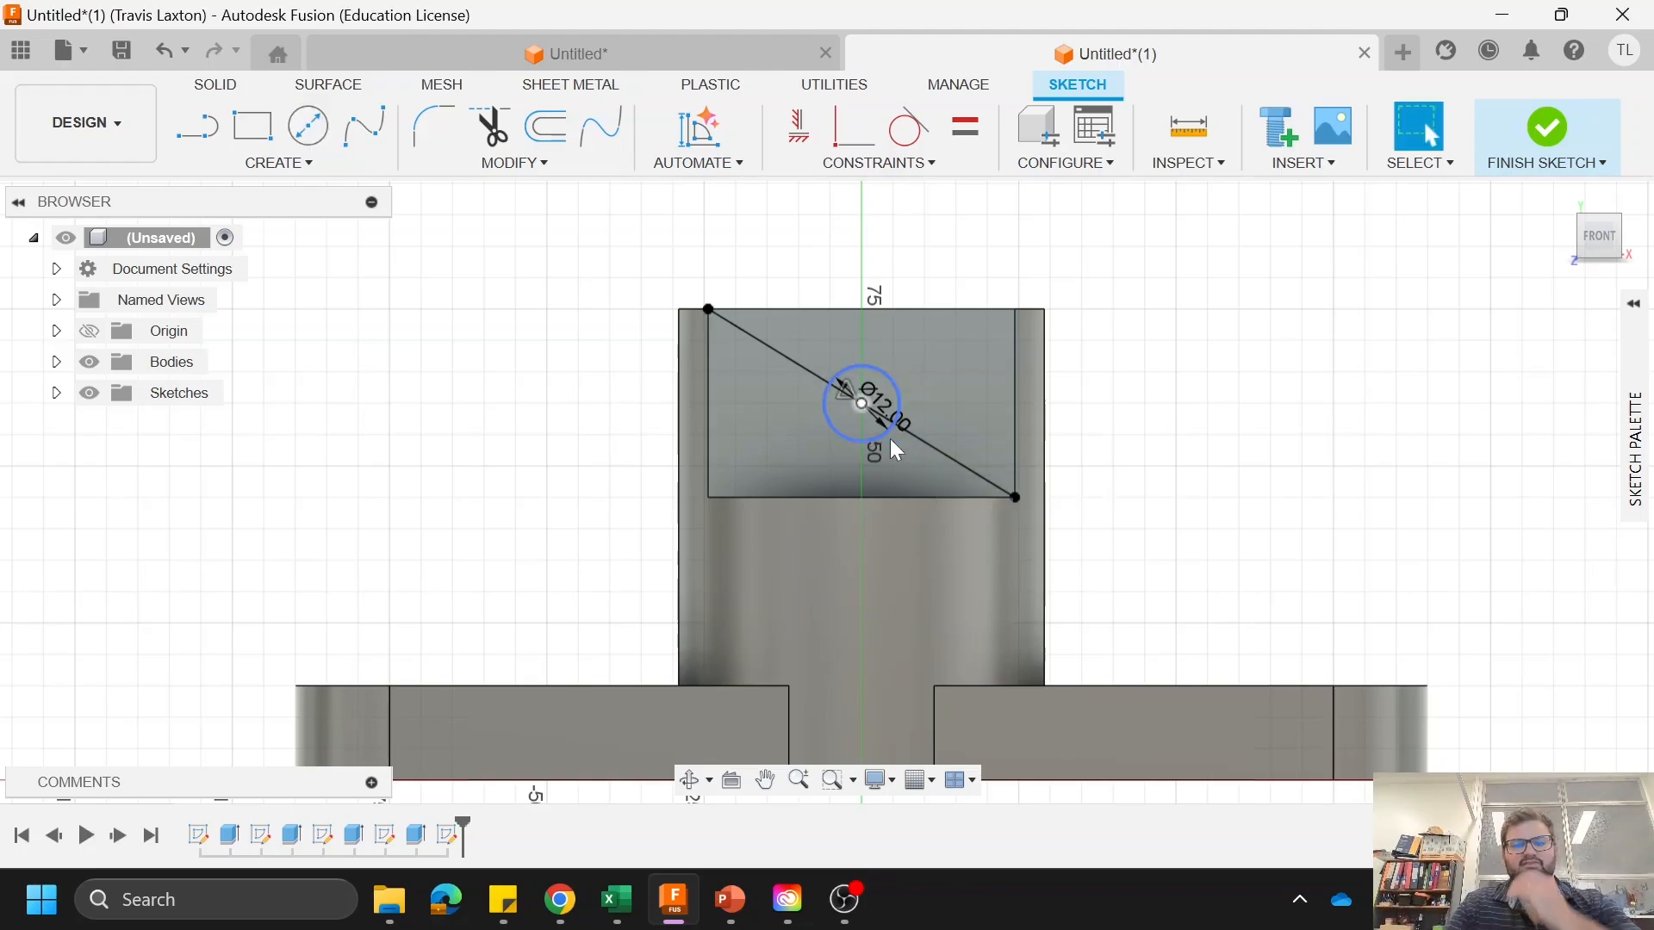
{"action": "key", "text": "Escape"}
{"action": "right_click", "coordinate": [1210, 337]}
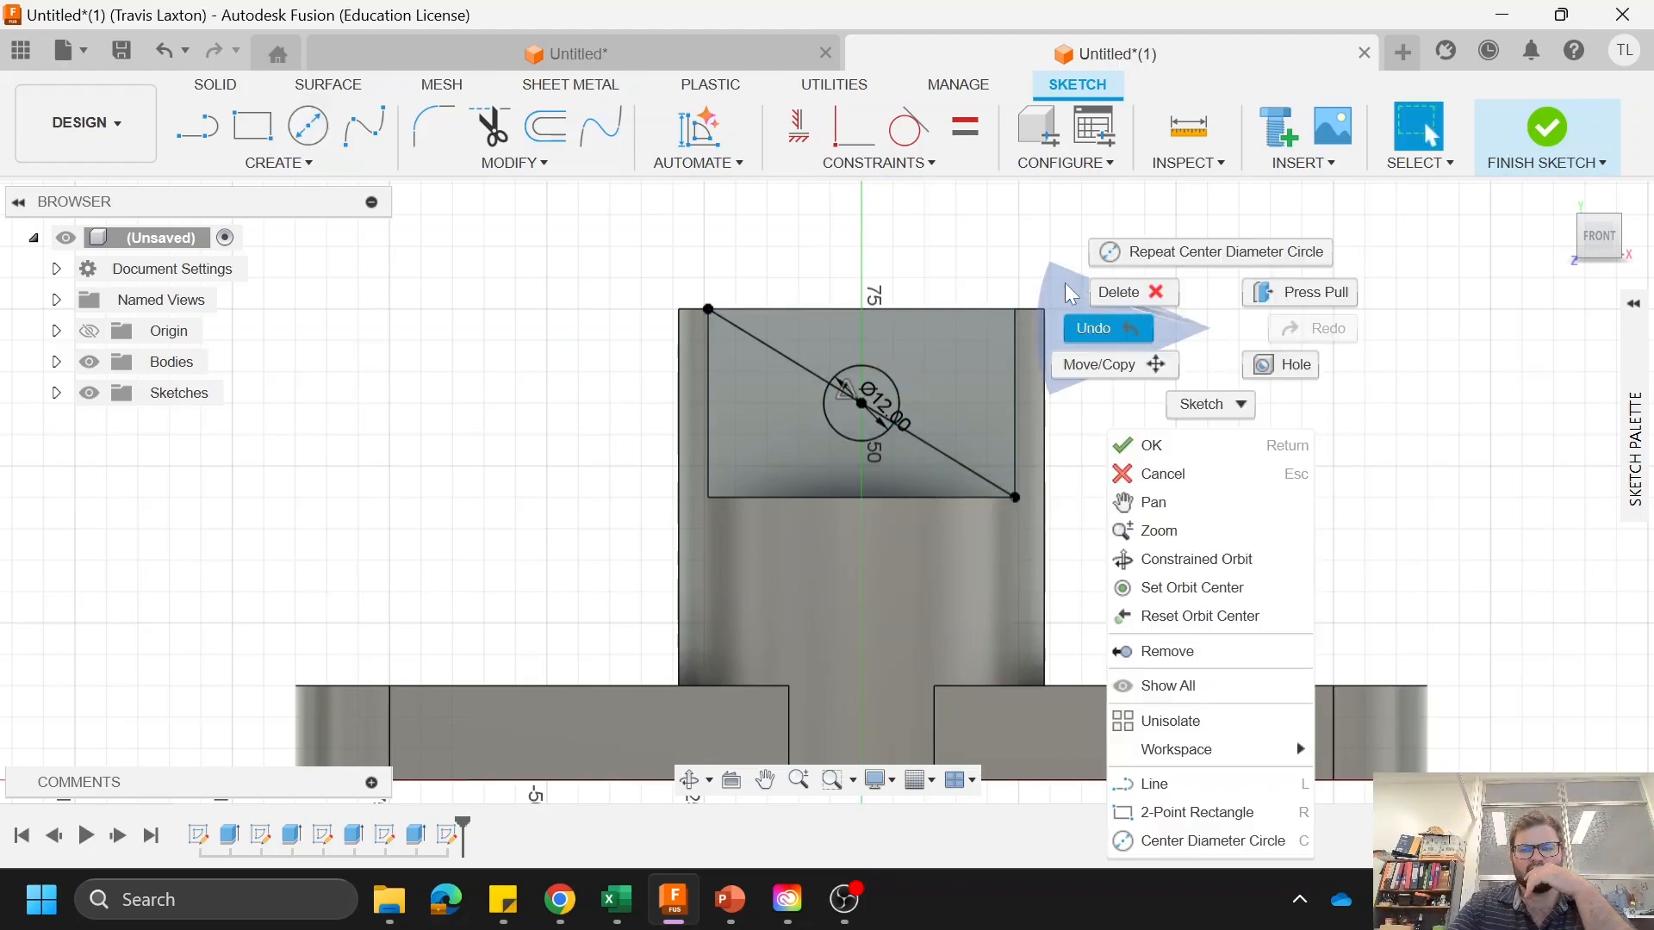
Step: Extrude both halves of the 12 mm circle as a cut of -55 mm through both boss halves
{"action": "left_click", "coordinate": [217, 93]}
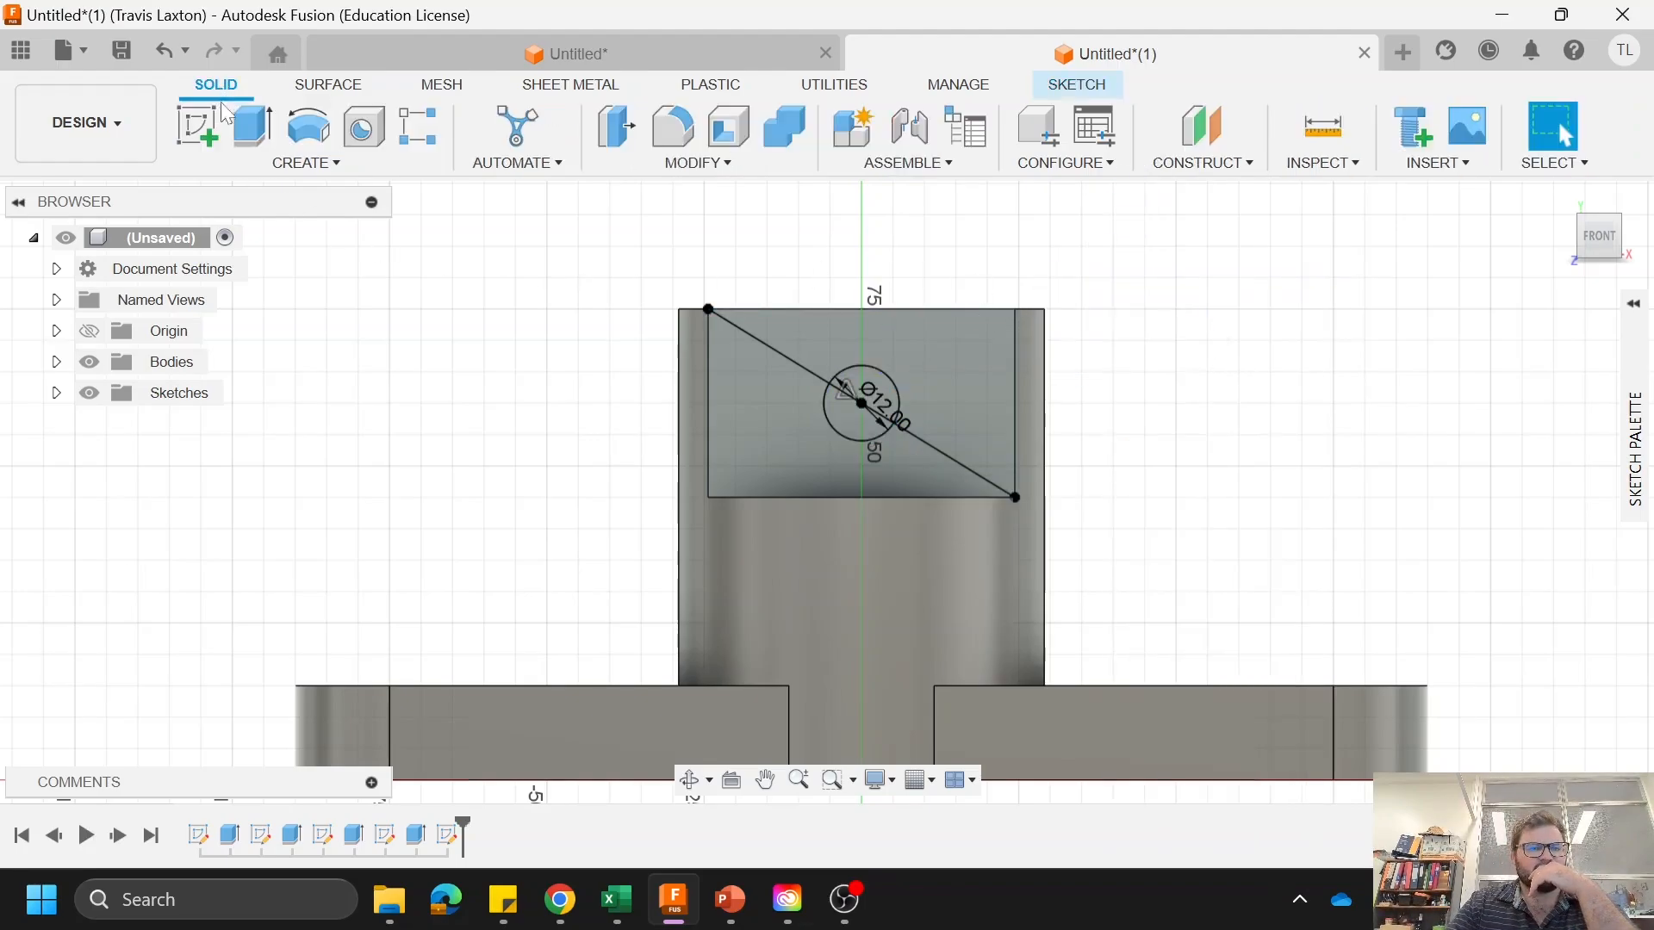
{"action": "left_click", "coordinate": [250, 125]}
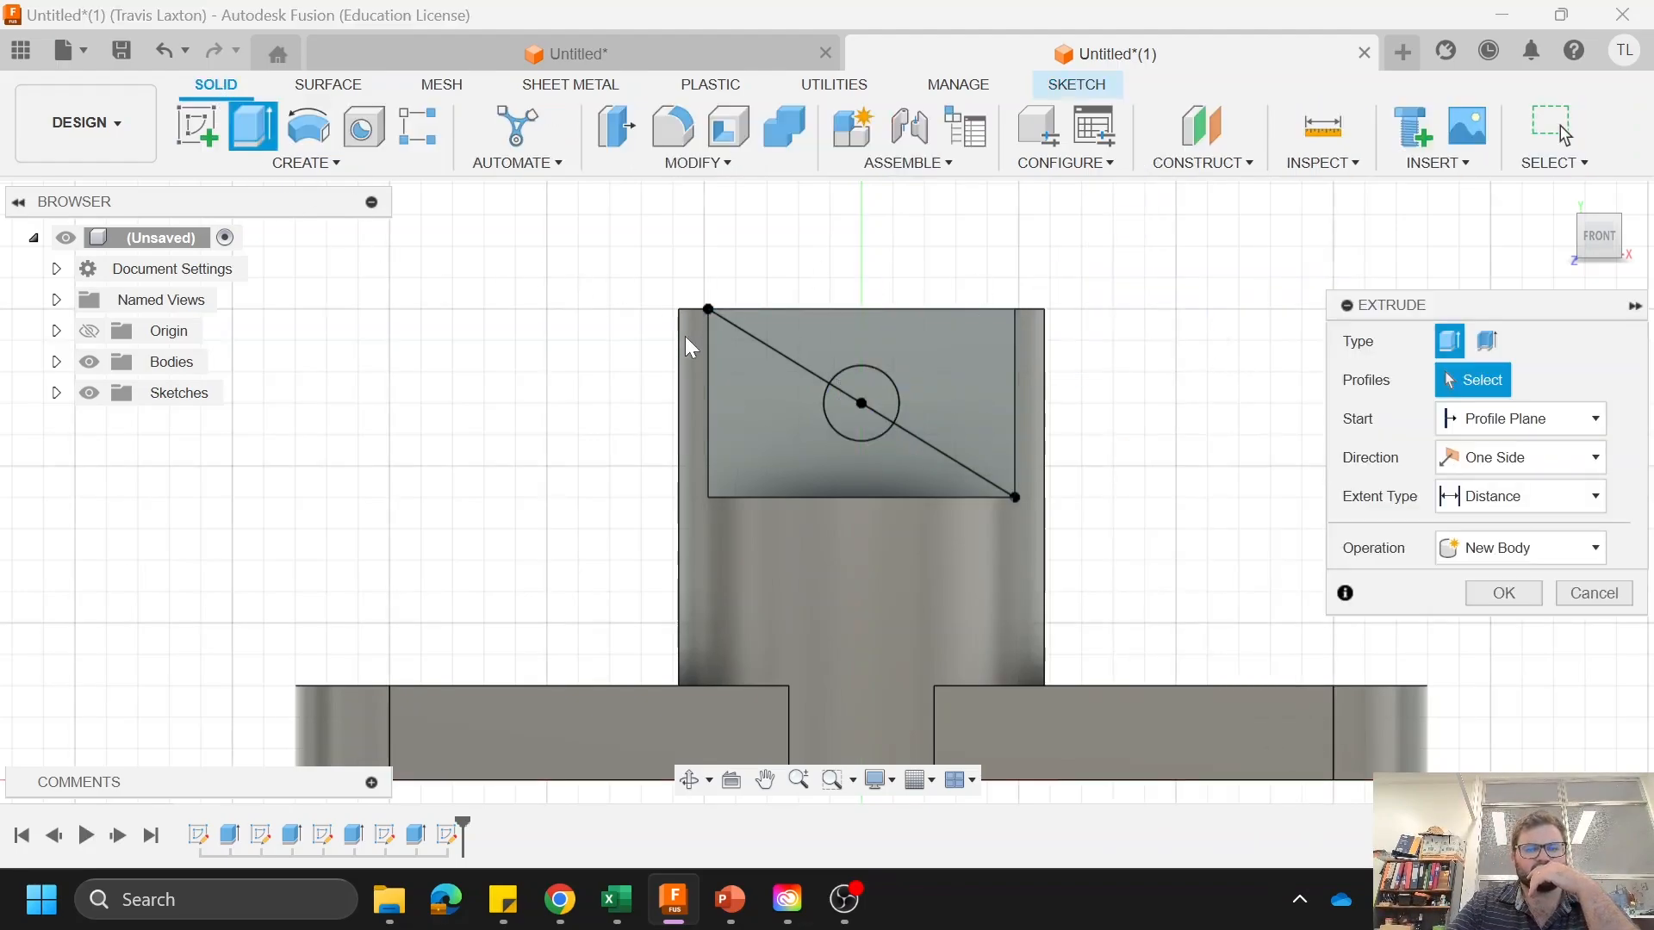
{"action": "left_click", "coordinate": [877, 435]}
{"action": "left_click", "coordinate": [856, 387]}
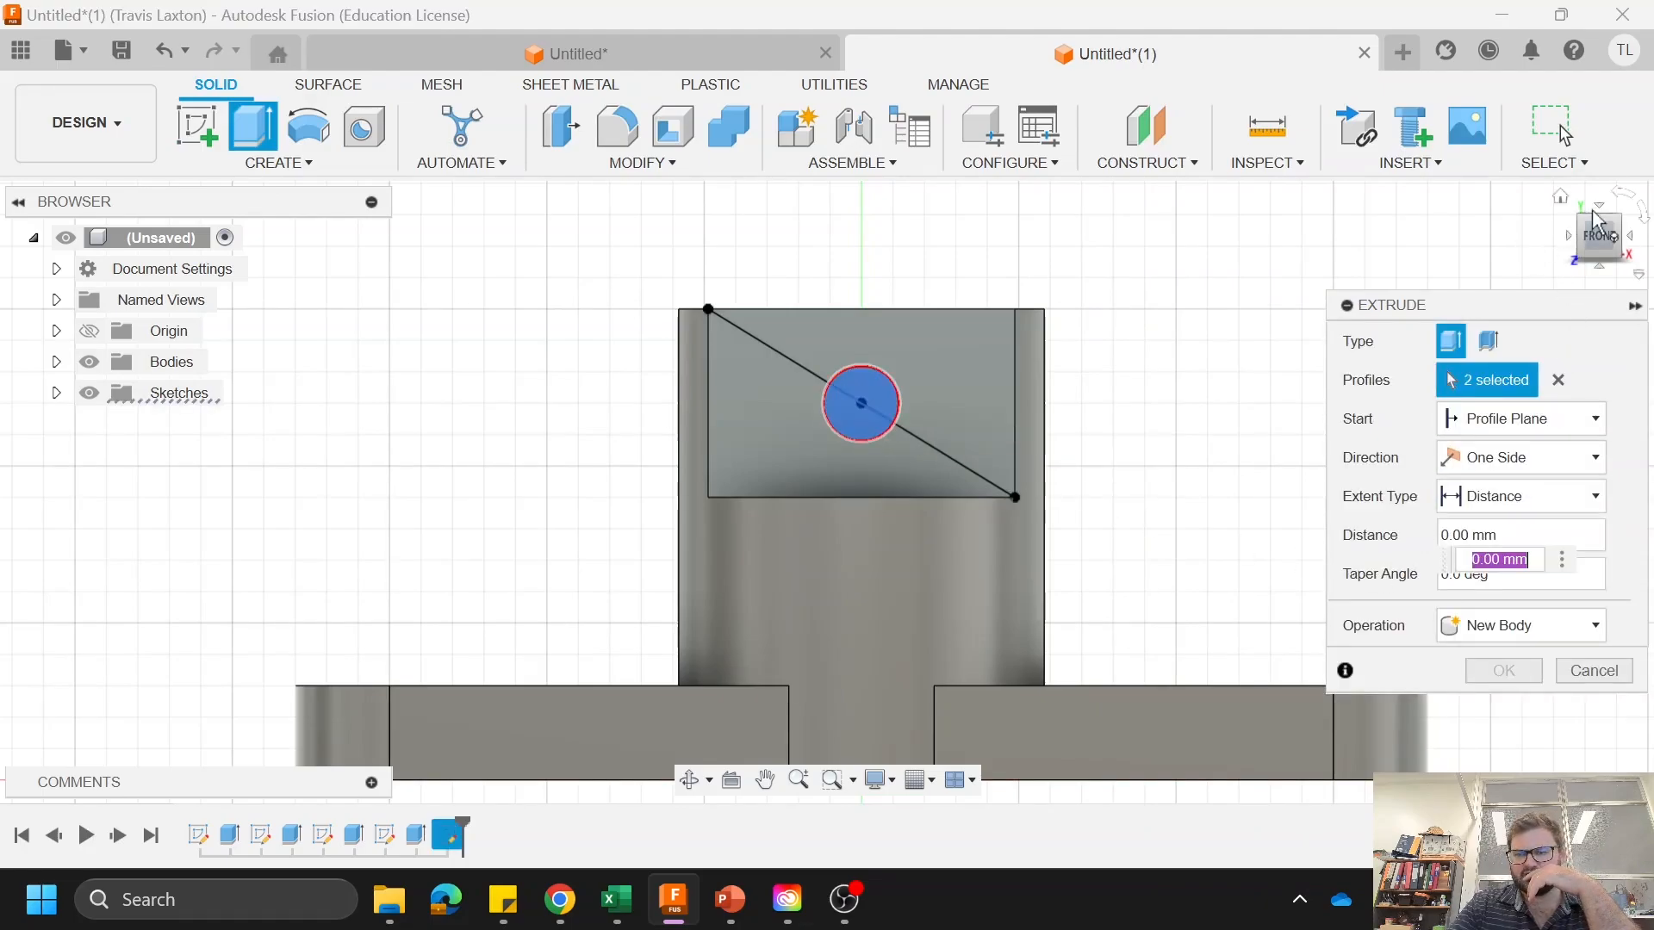
{"action": "left_click", "coordinate": [1583, 231]}
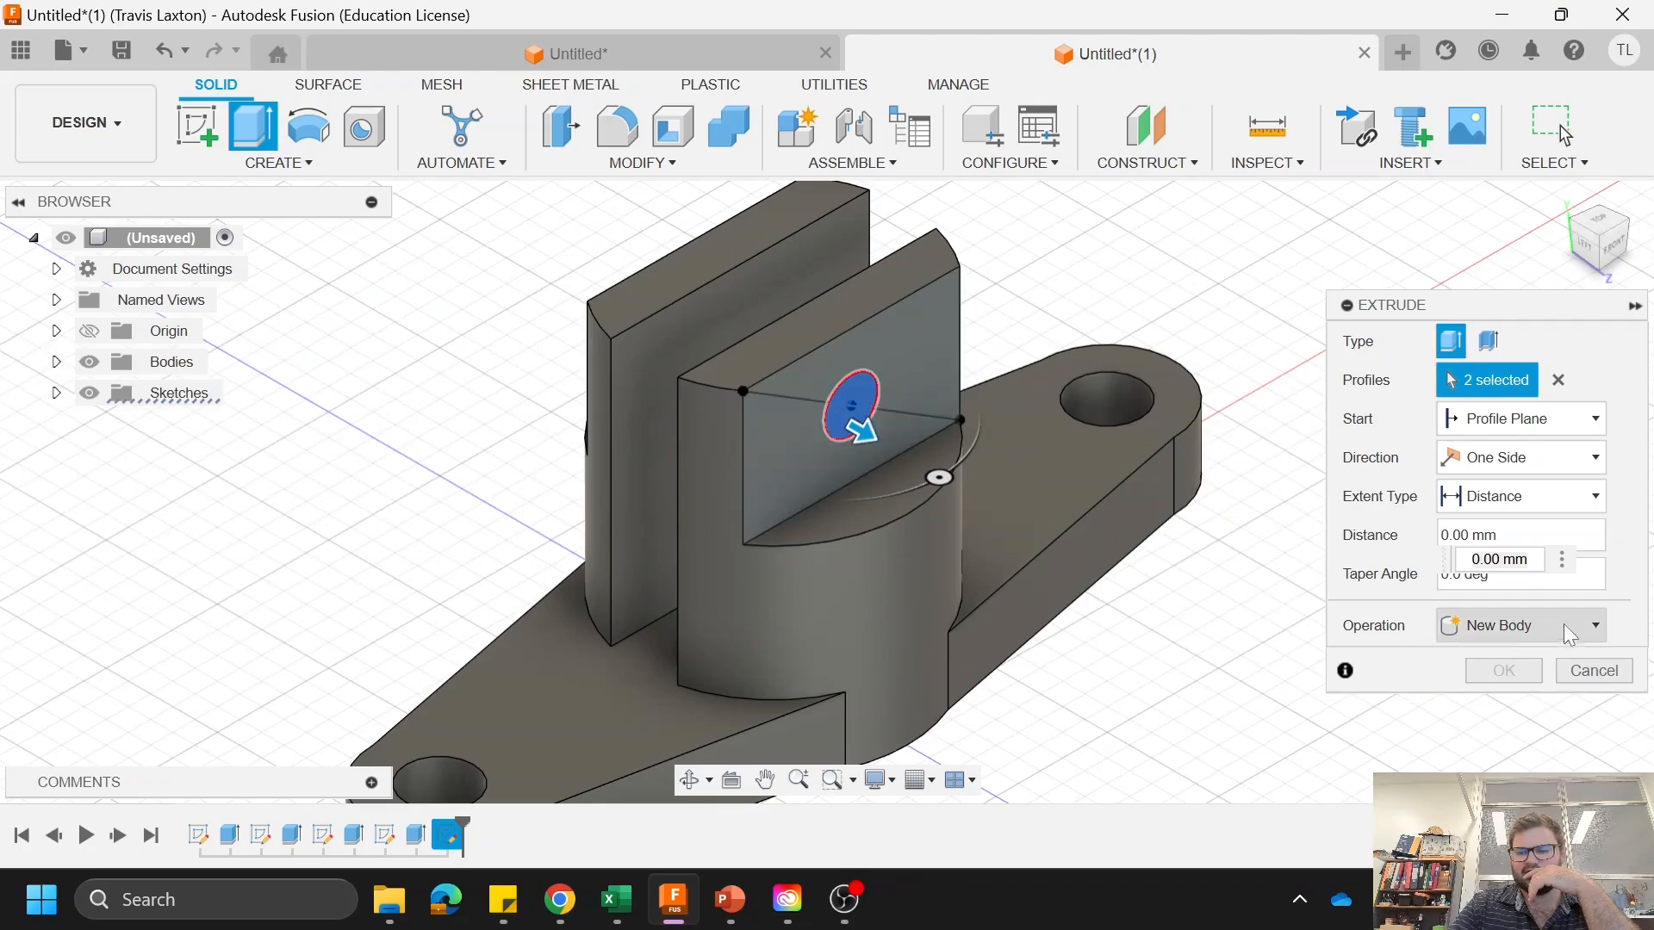
{"action": "left_click", "coordinate": [1521, 625]}
{"action": "left_click", "coordinate": [1525, 683]}
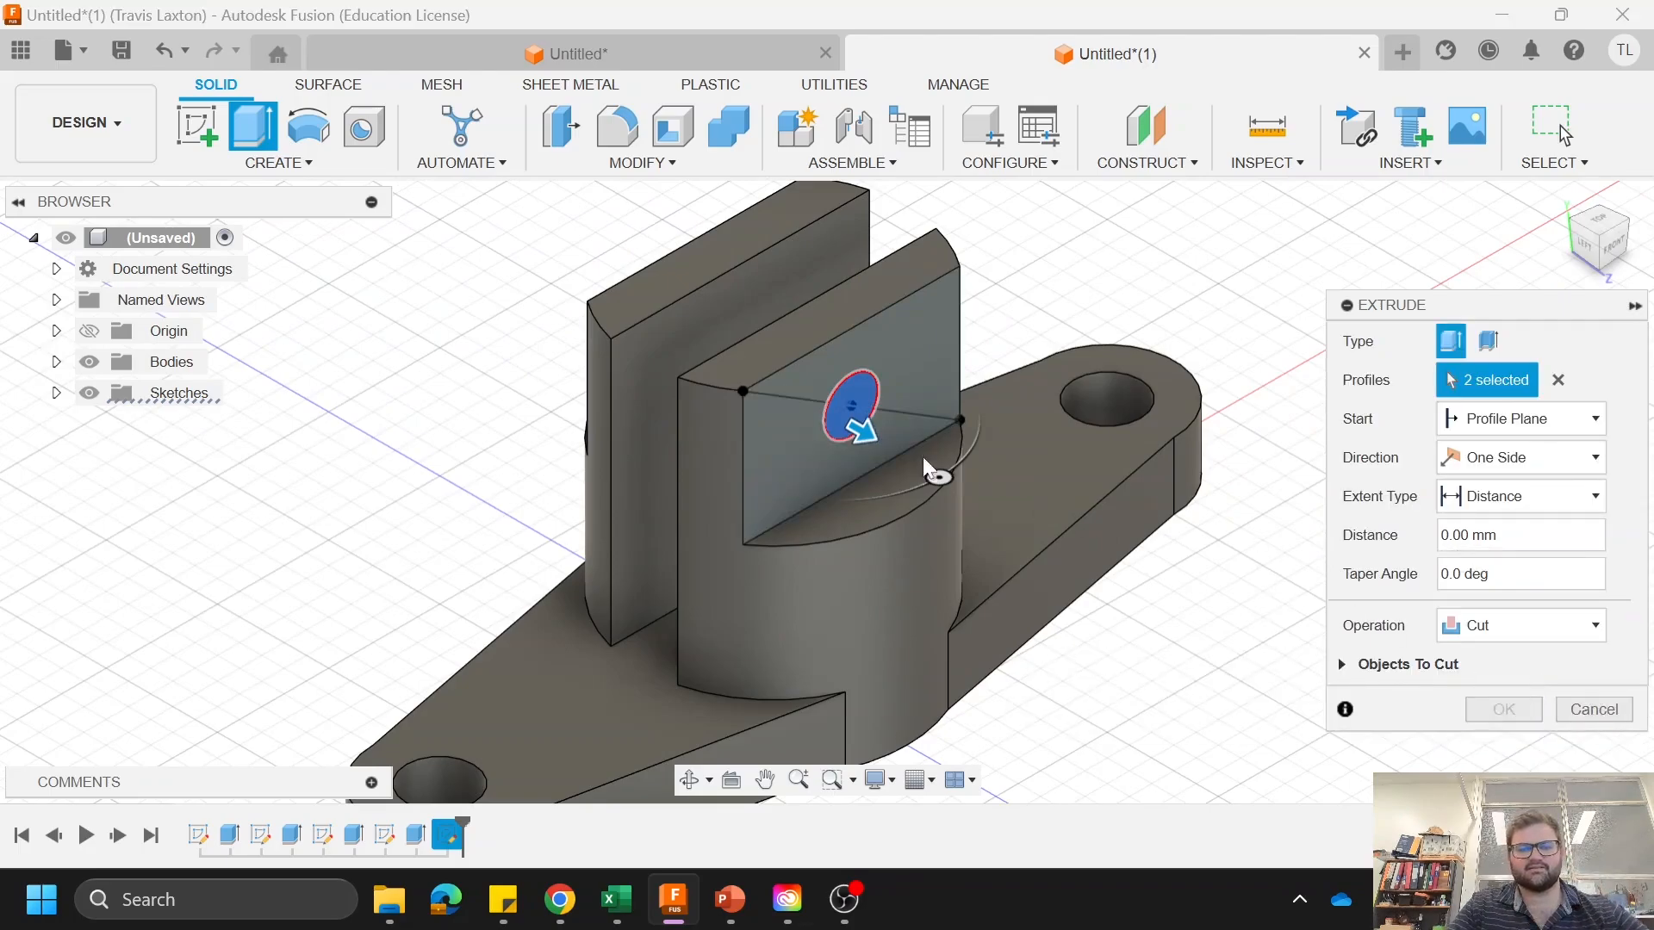
{"action": "left_click_drag", "start_coordinate": [853, 427], "coordinate": [621, 368]}
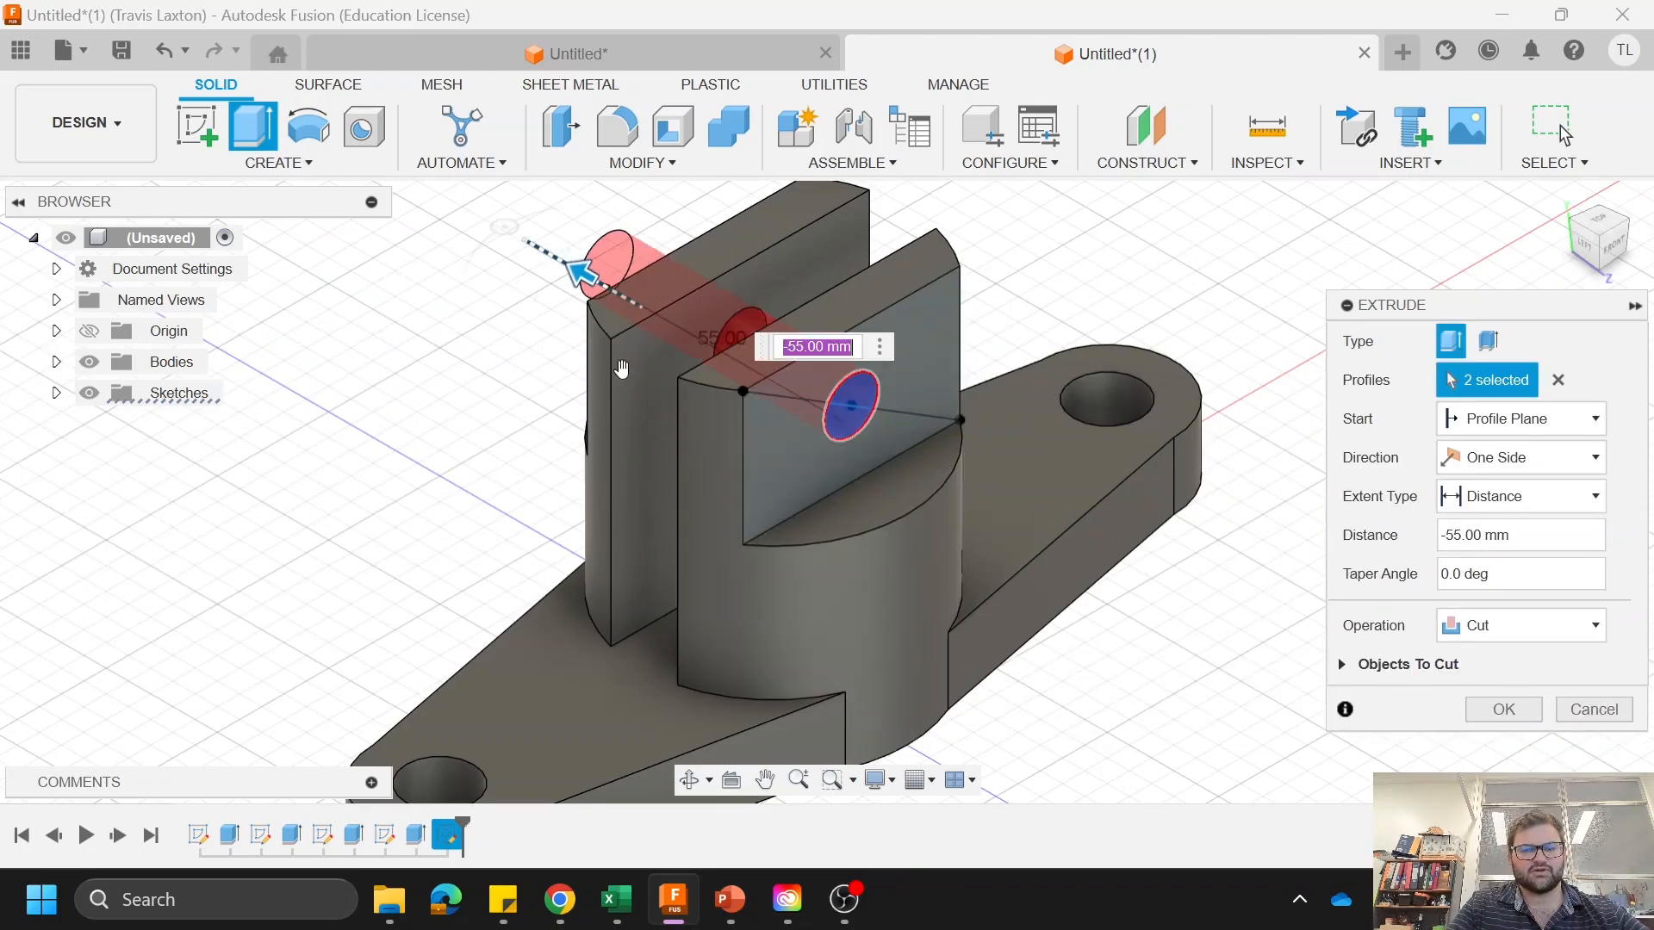
{"action": "left_click", "coordinate": [1504, 709]}
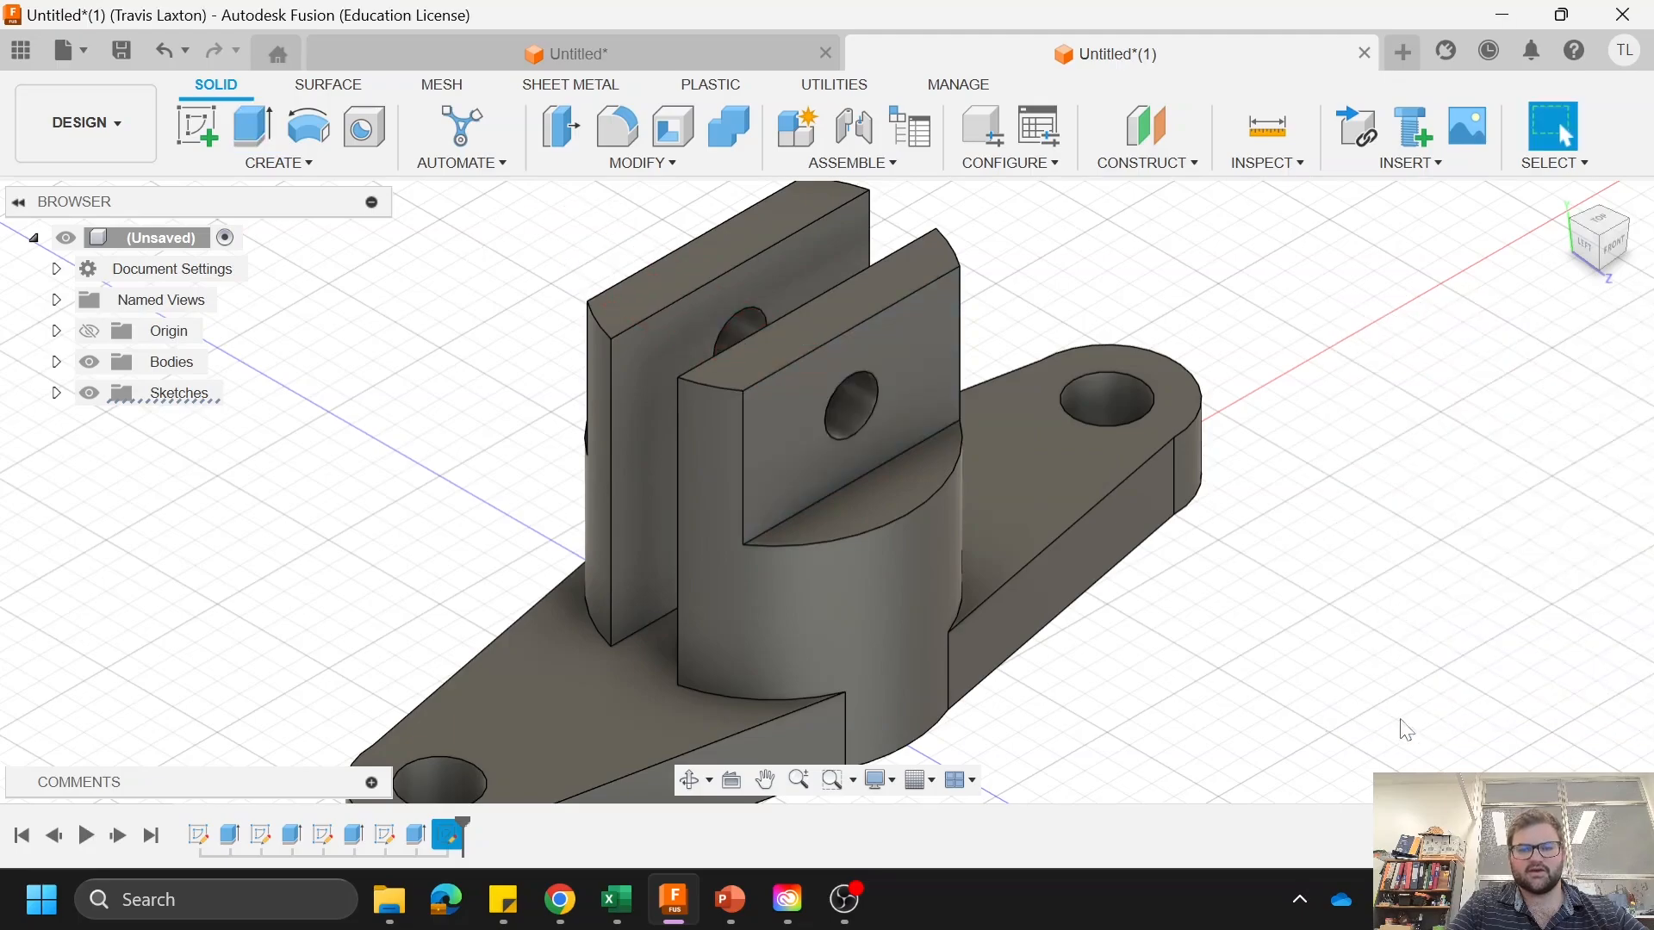
Step: Open the appearance settings for the body and browse the Paint library to the Powder Coat Smooth finishes
{"action": "scroll", "coordinate": [1119, 583], "scroll_direction": "down", "scroll_amount": 4}
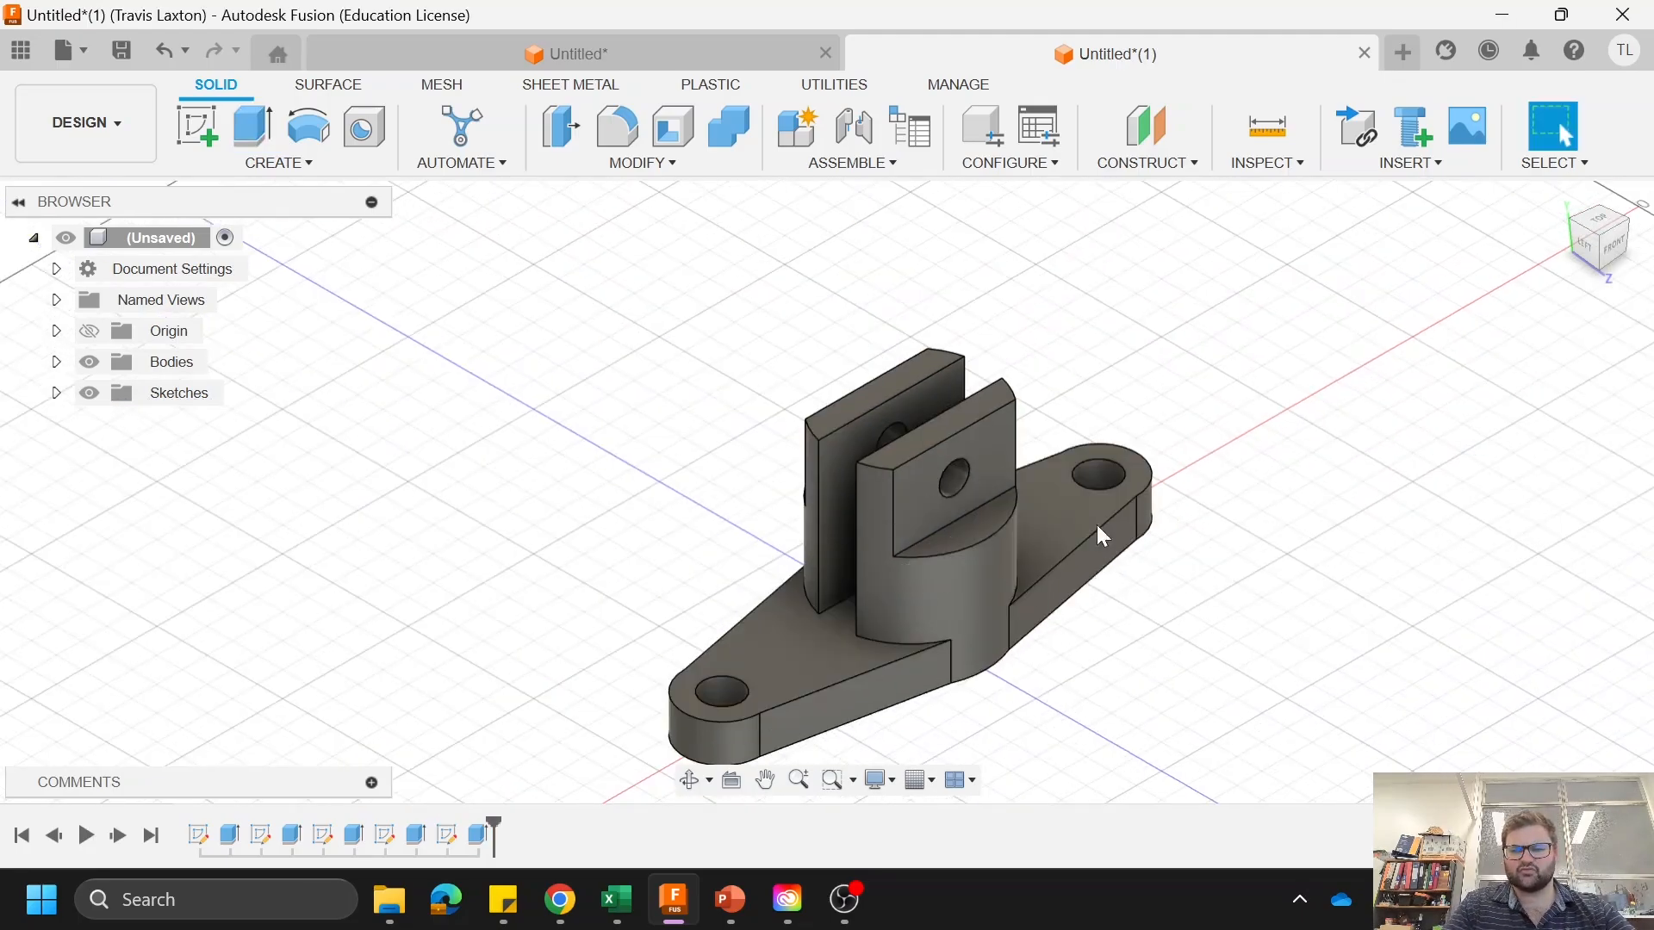
{"action": "right_click", "coordinate": [890, 587]}
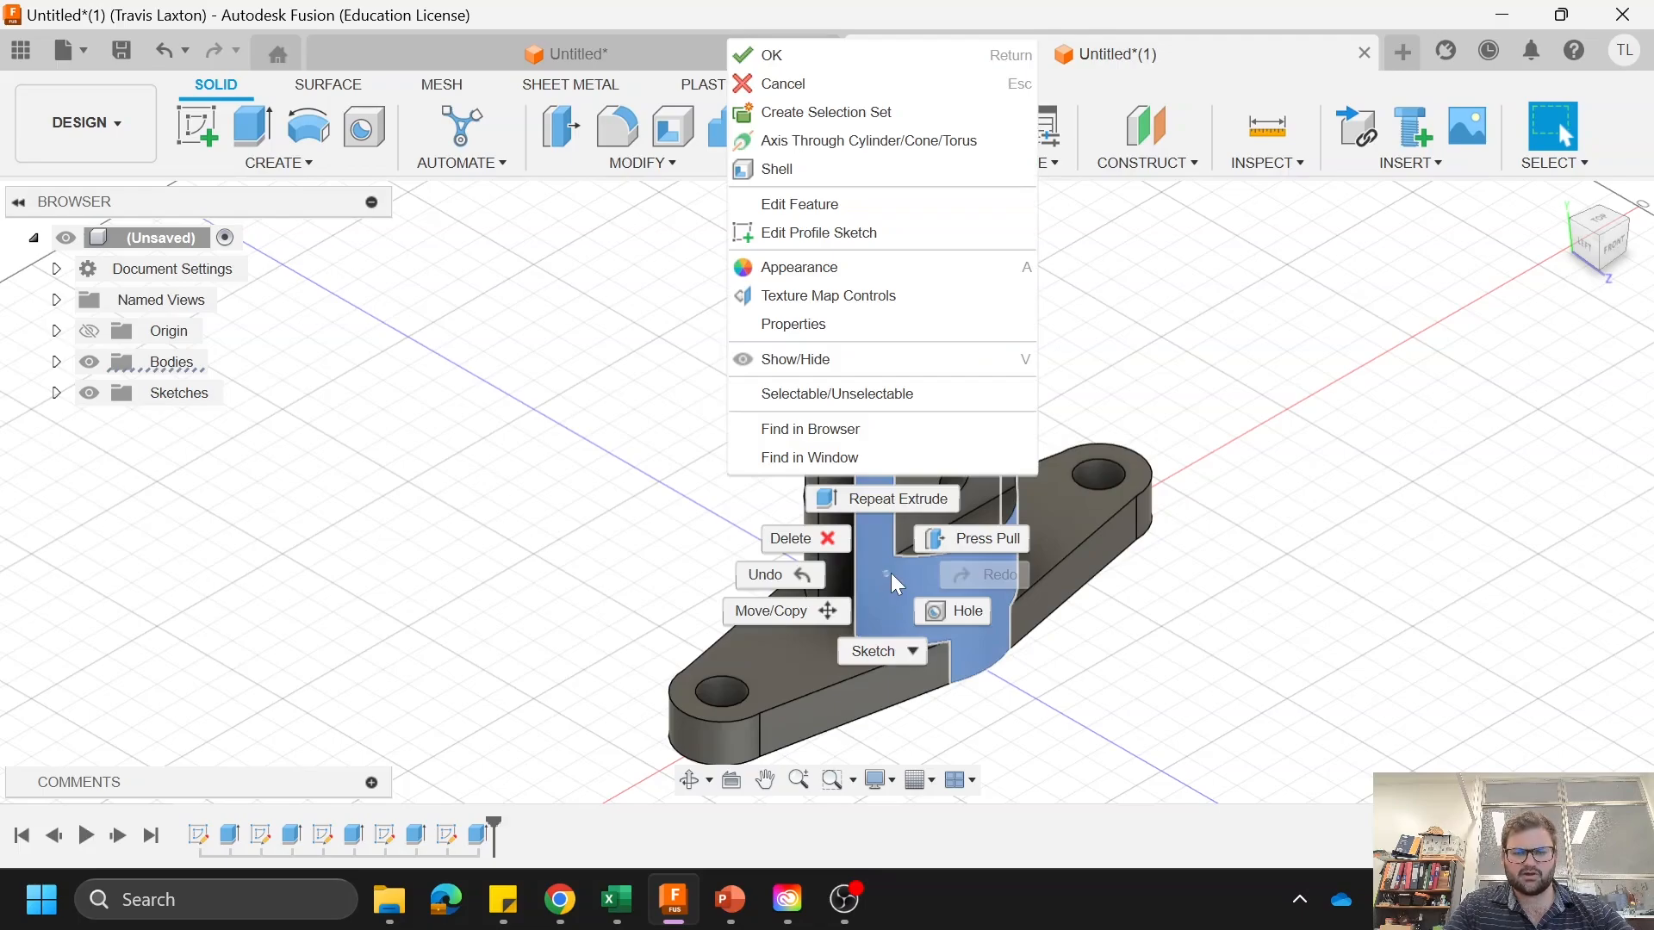
{"action": "left_click", "coordinate": [913, 268]}
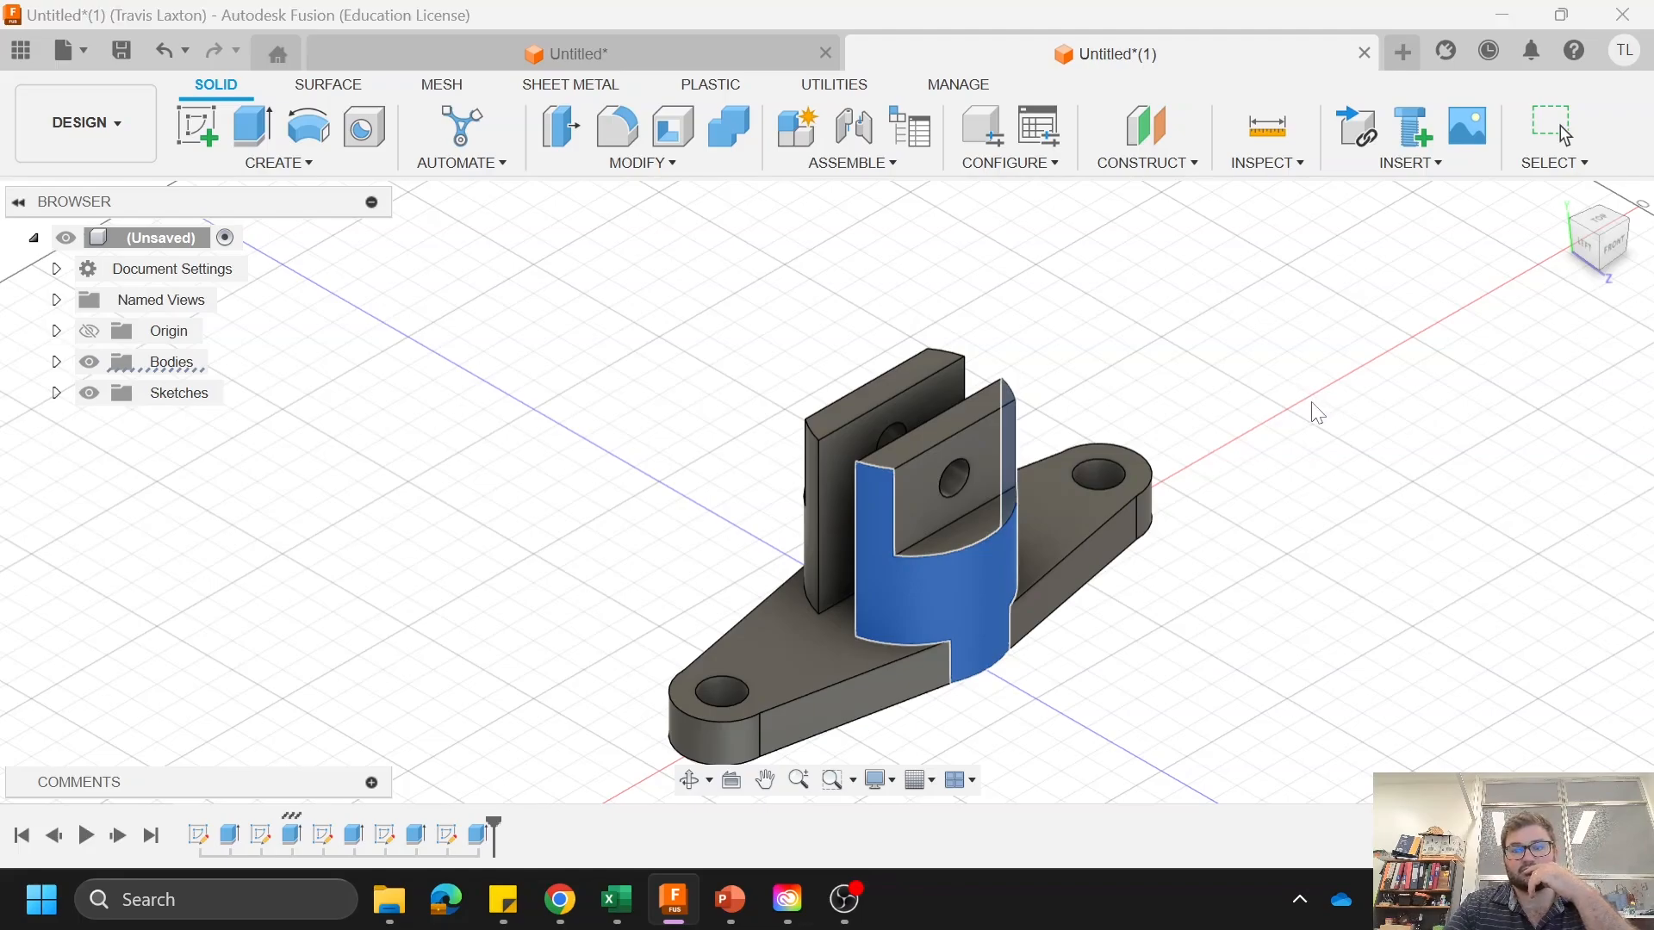
{"action": "left_click", "coordinate": [1130, 473]}
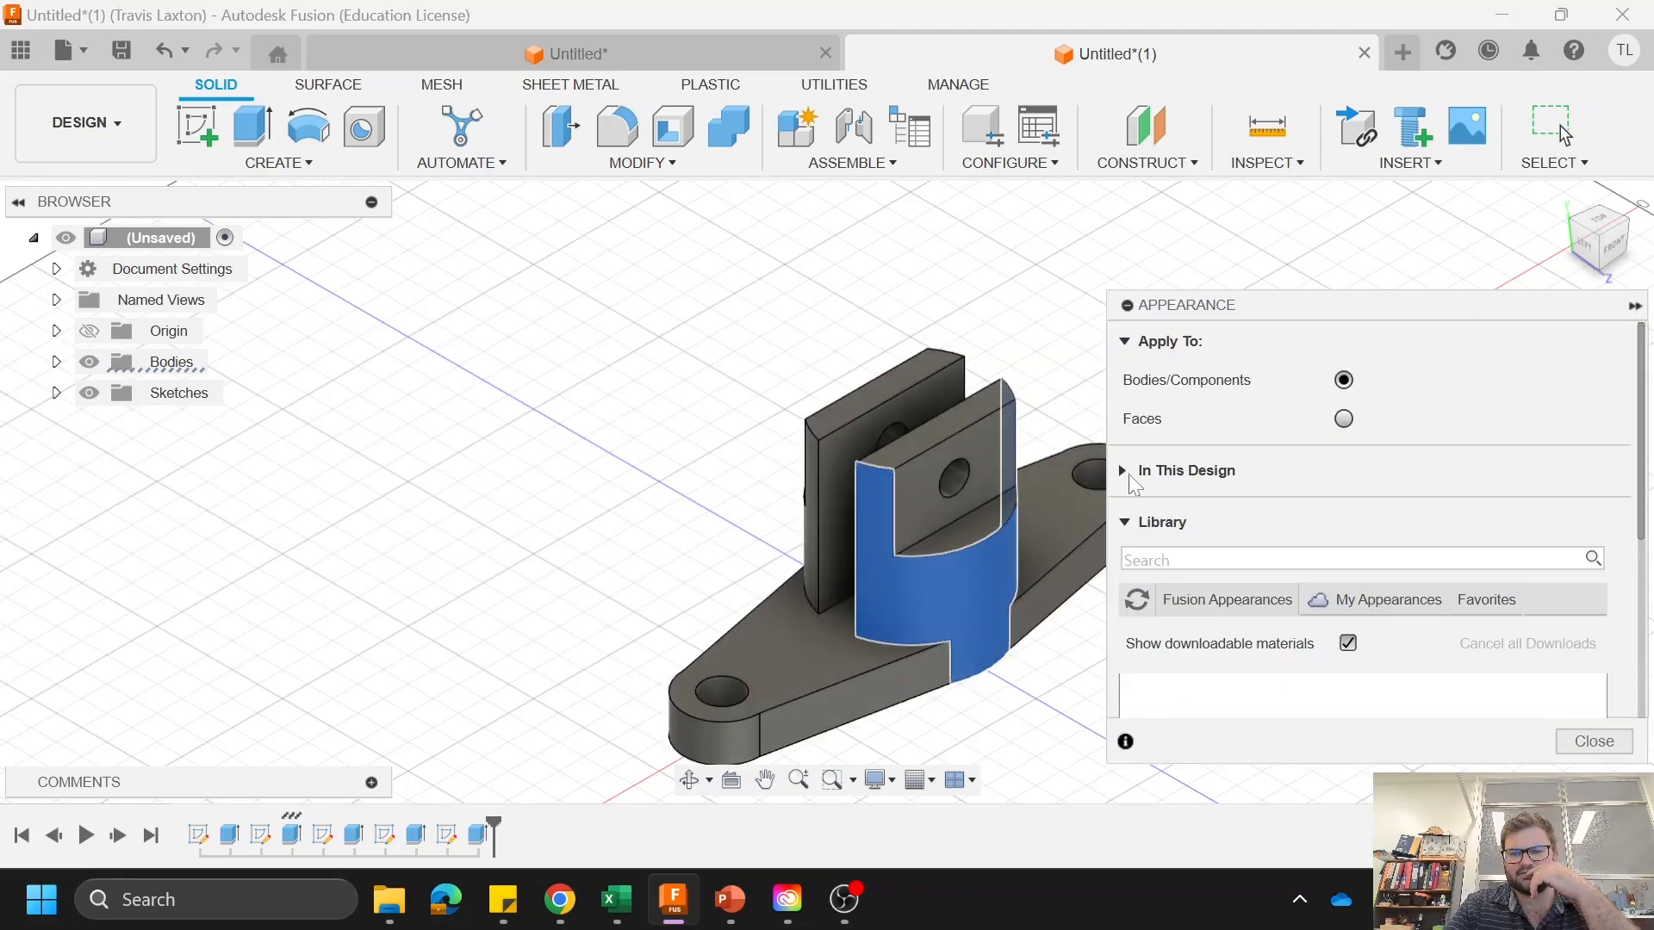
{"action": "scroll", "coordinate": [1244, 459], "scroll_direction": "down", "scroll_amount": 2}
{"action": "scroll", "coordinate": [1237, 580], "scroll_direction": "down", "scroll_amount": 3}
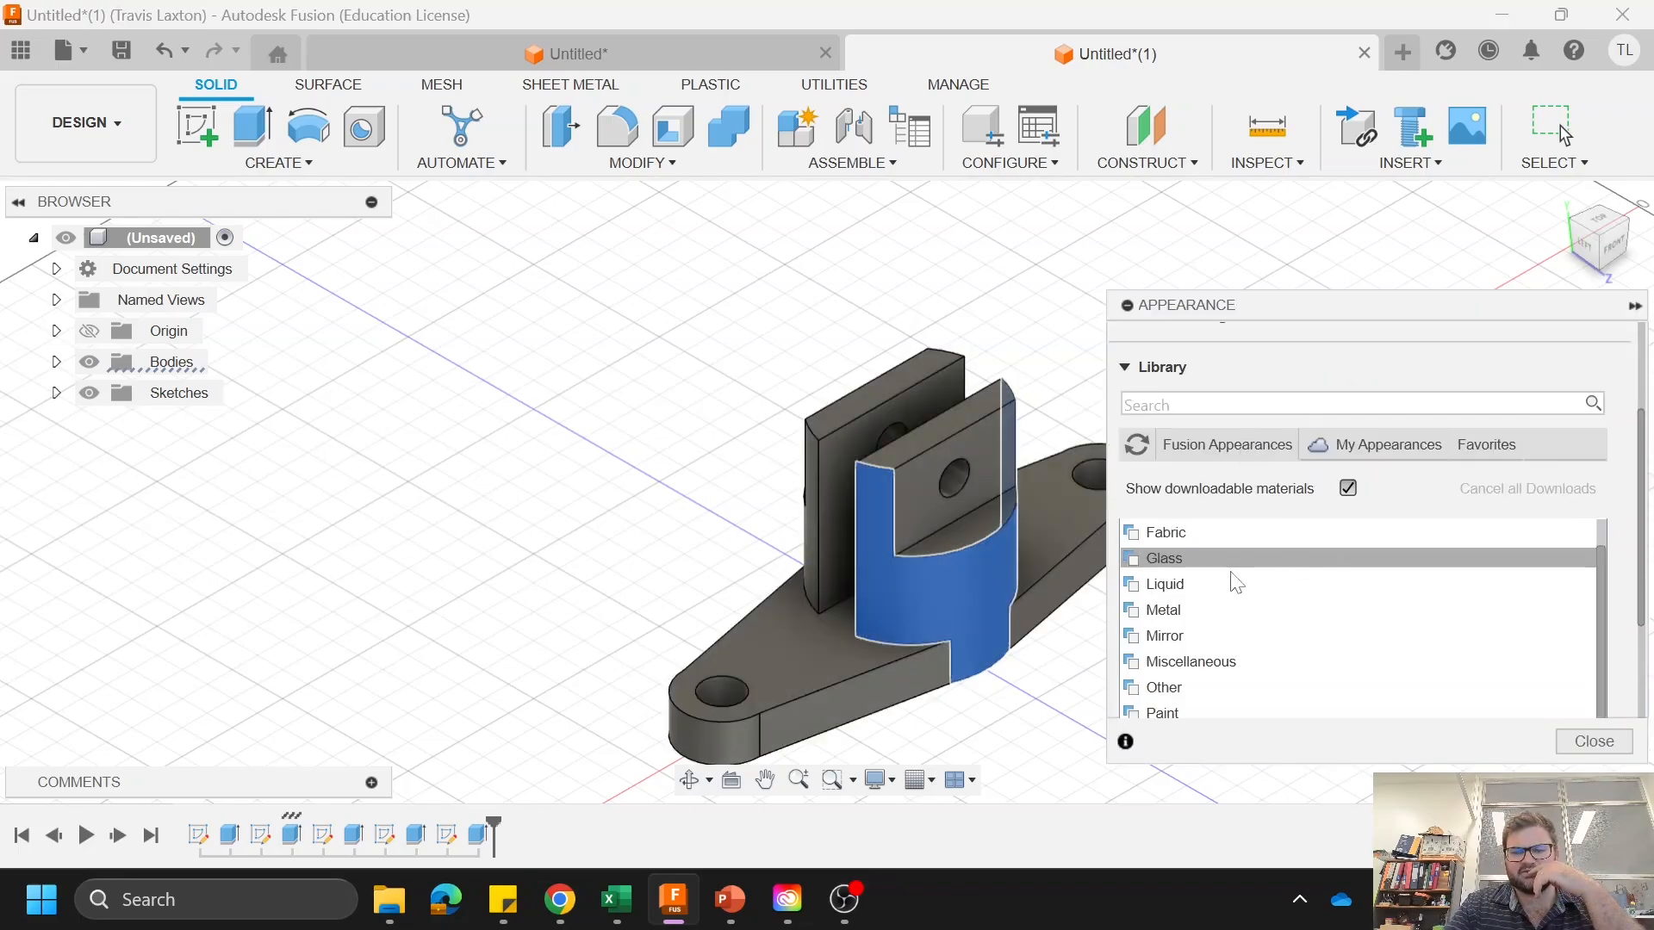
{"action": "left_click", "coordinate": [1159, 636]}
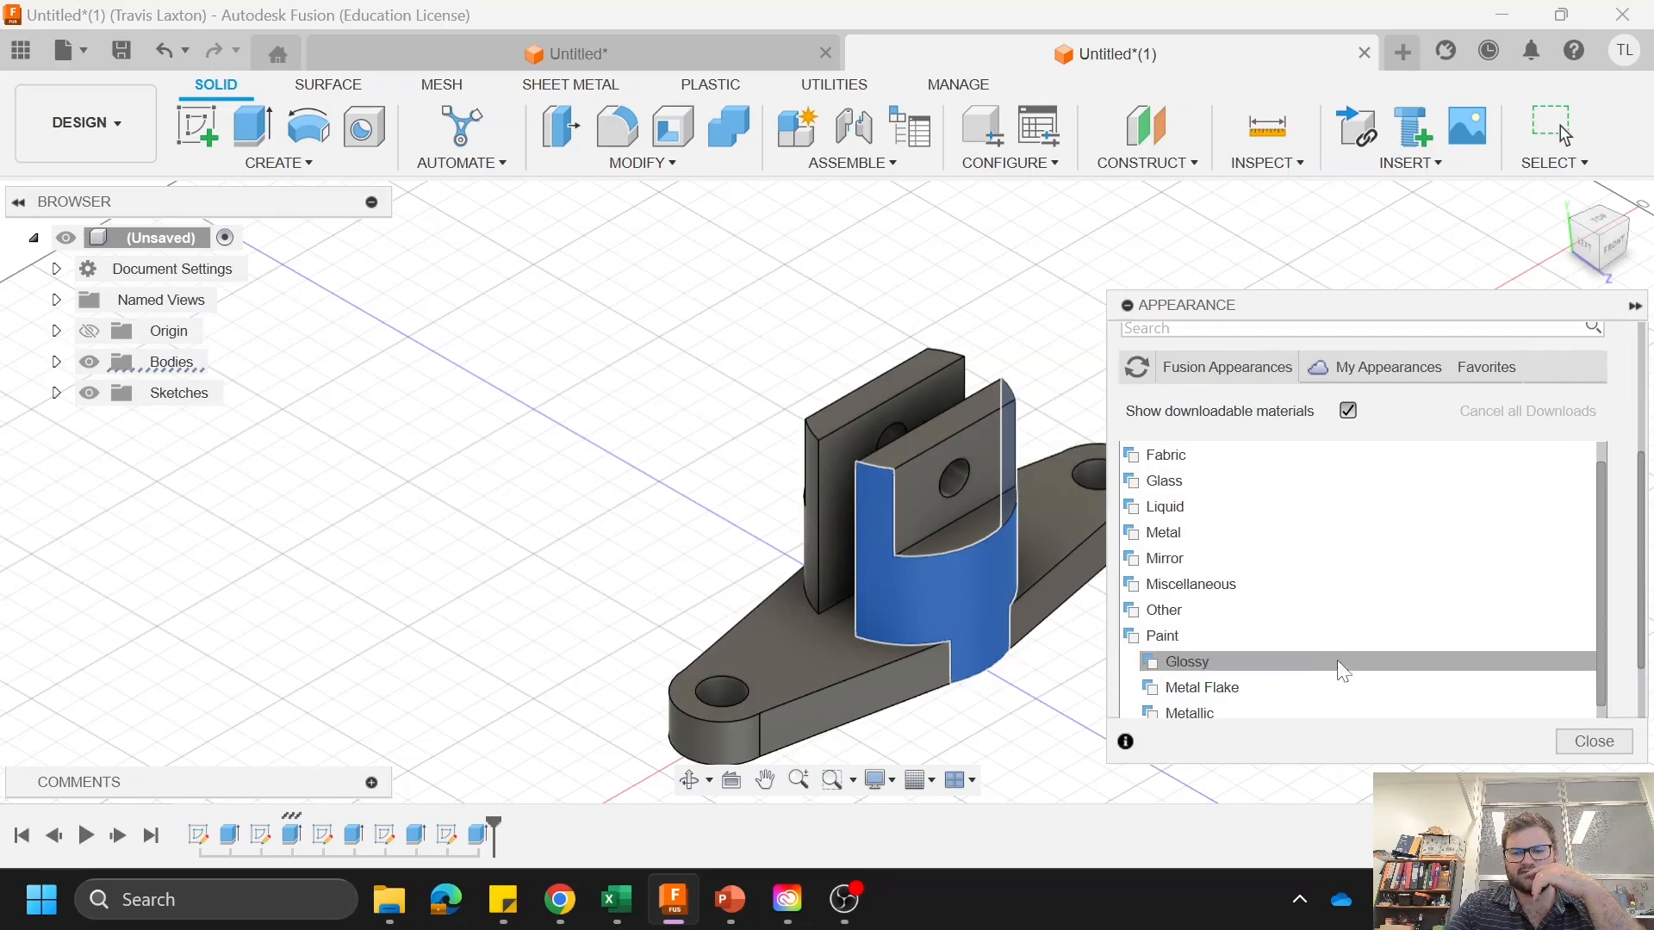
{"action": "scroll", "coordinate": [1340, 668], "scroll_direction": "down", "scroll_amount": 3}
{"action": "left_click", "coordinate": [1254, 638]}
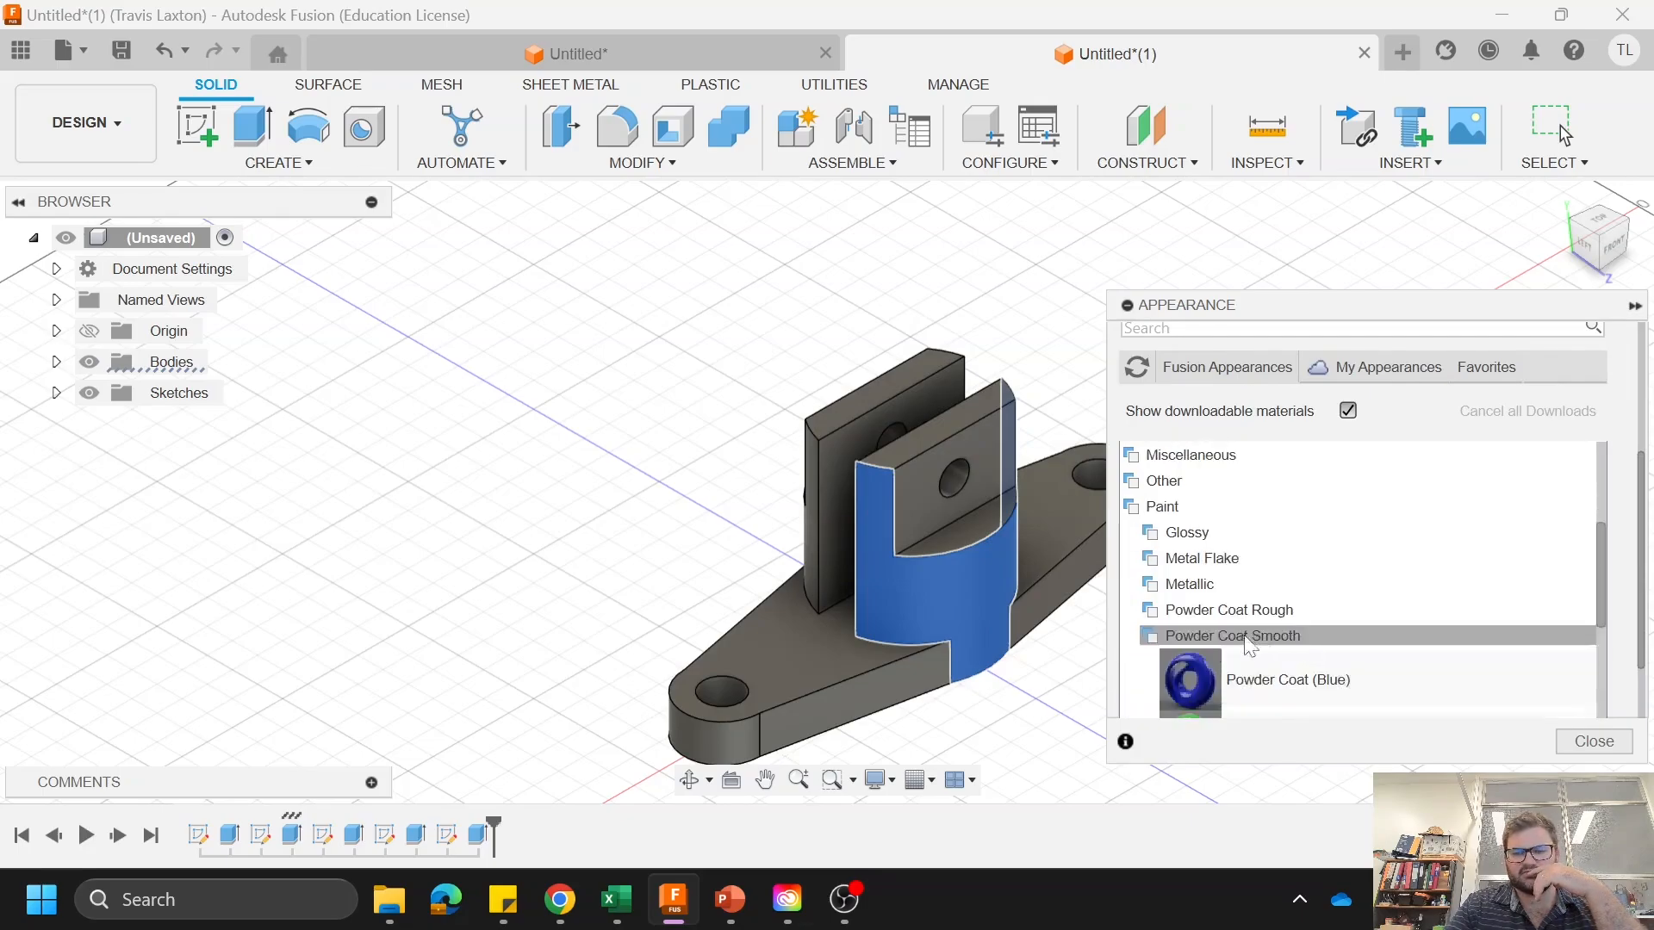
Step: Apply the Powder Coat (Green) appearance to the whole body, dismiss the warning and collapse the appearance settings
{"action": "scroll", "coordinate": [1240, 595], "scroll_direction": "down", "scroll_amount": 3}
{"action": "left_click_drag", "start_coordinate": [1223, 493], "coordinate": [882, 585]}
{"action": "left_click_drag", "start_coordinate": [1202, 480], "coordinate": [788, 672]}
{"action": "left_click", "coordinate": [788, 450]}
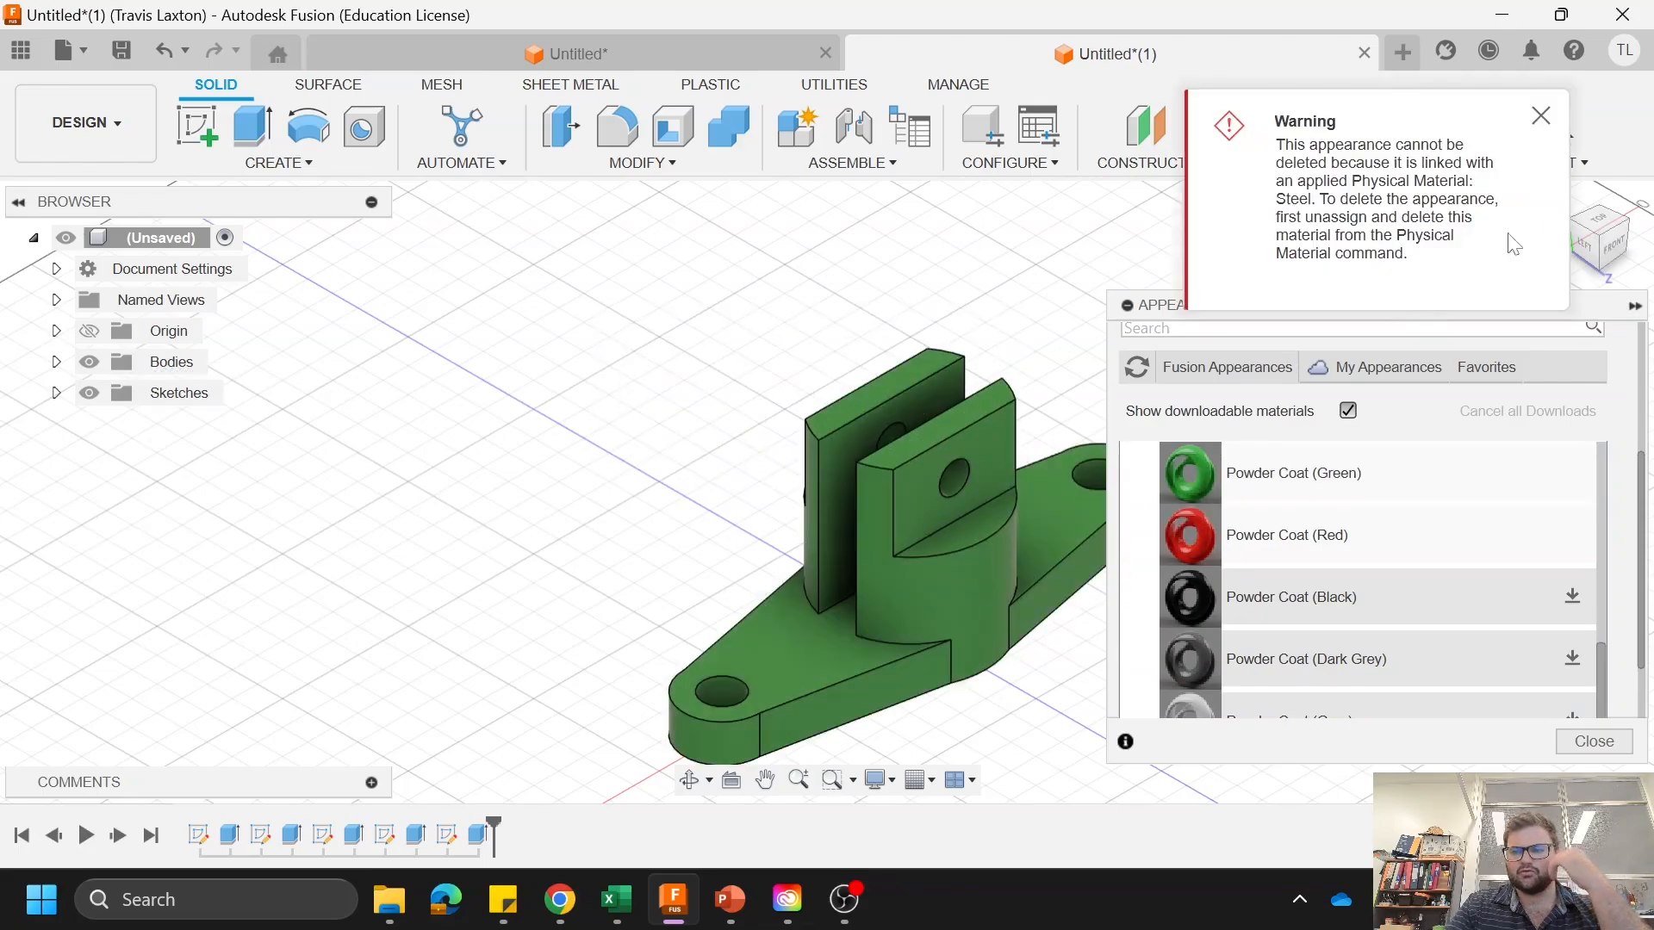
{"action": "left_click", "coordinate": [1544, 121]}
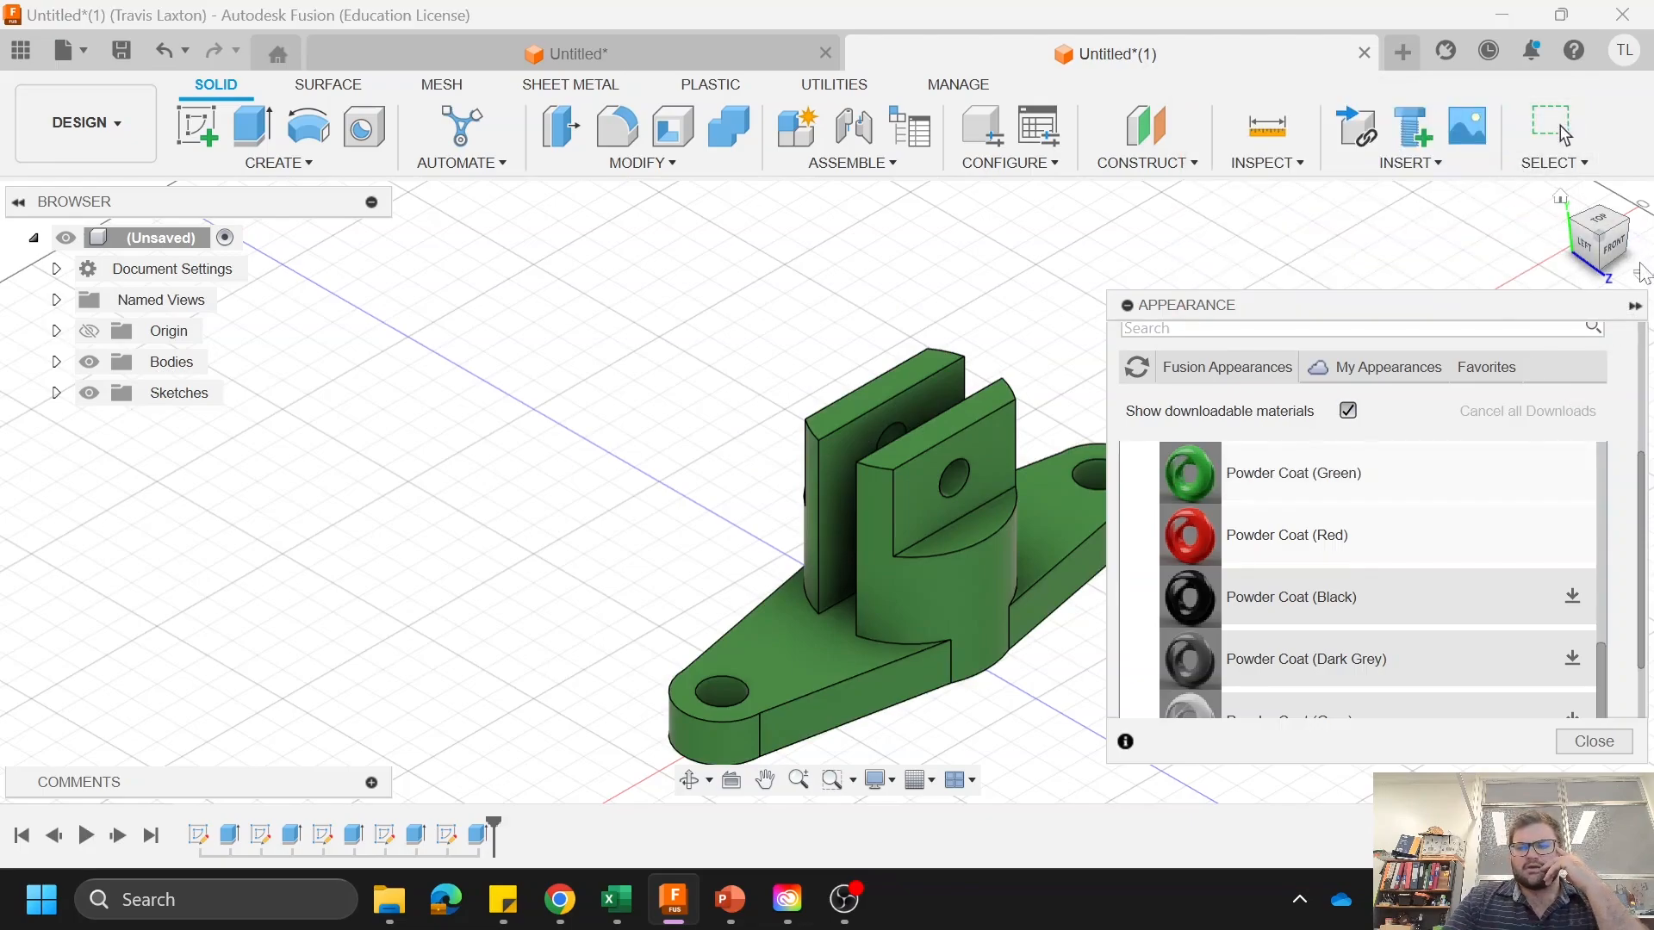
{"action": "left_click", "coordinate": [1635, 306]}
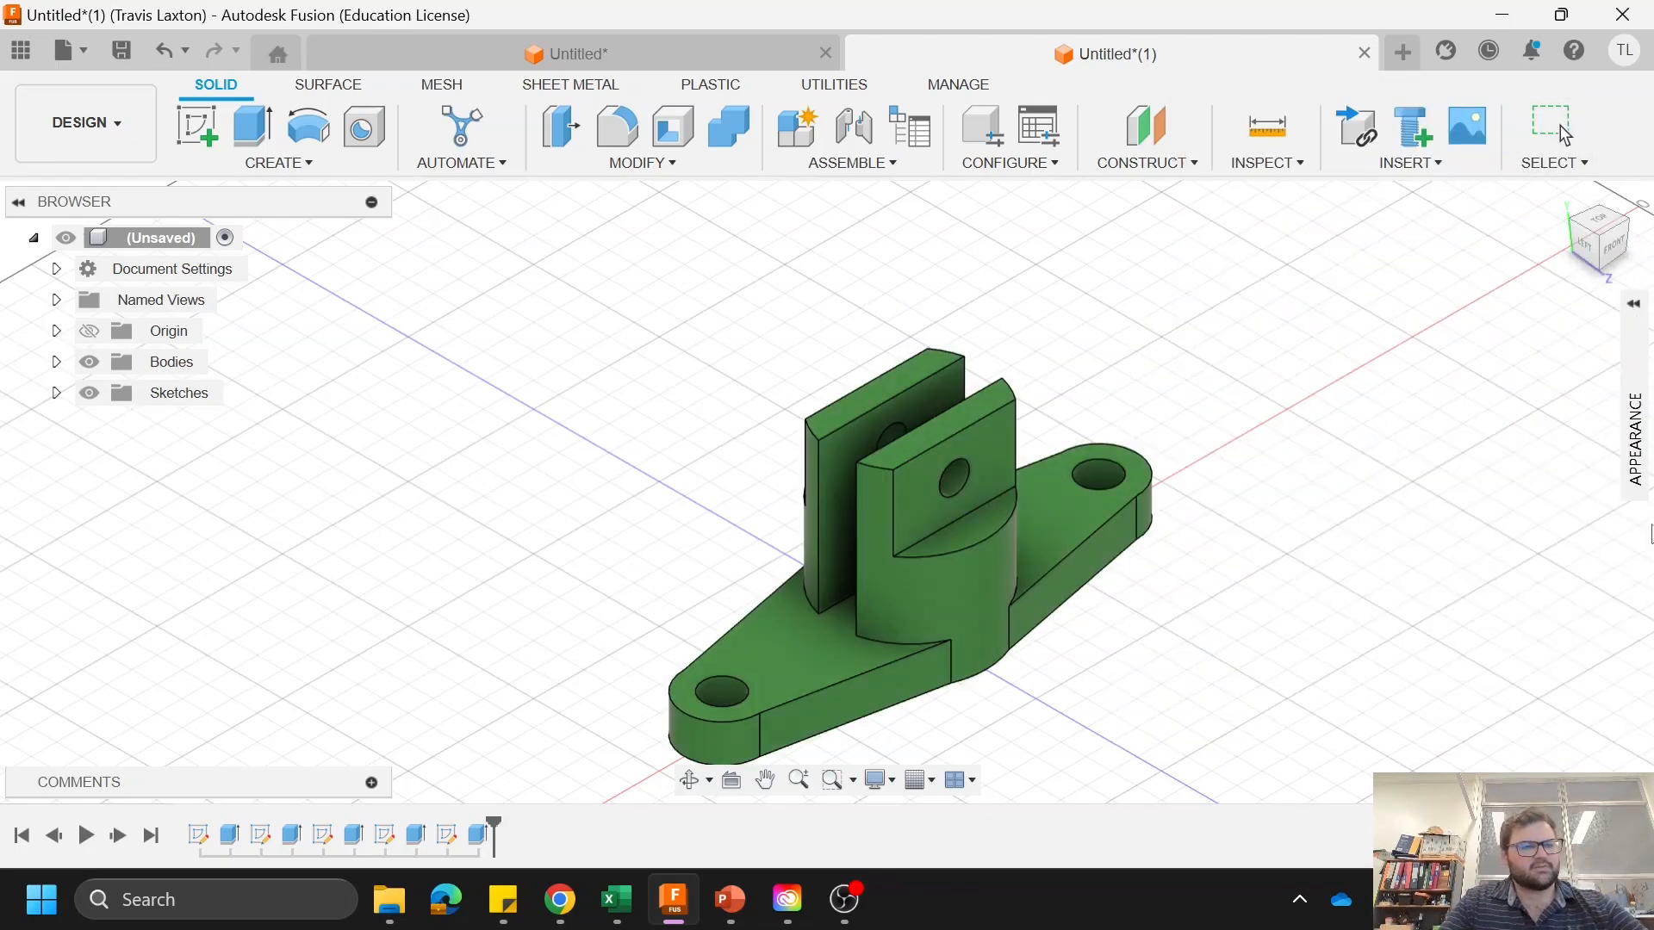
Step: Start a drawing from the design, saving the design as Drawing 101 YT in First Attempt
{"action": "left_click", "coordinate": [90, 144]}
{"action": "mouse_move", "coordinate": [164, 470]}
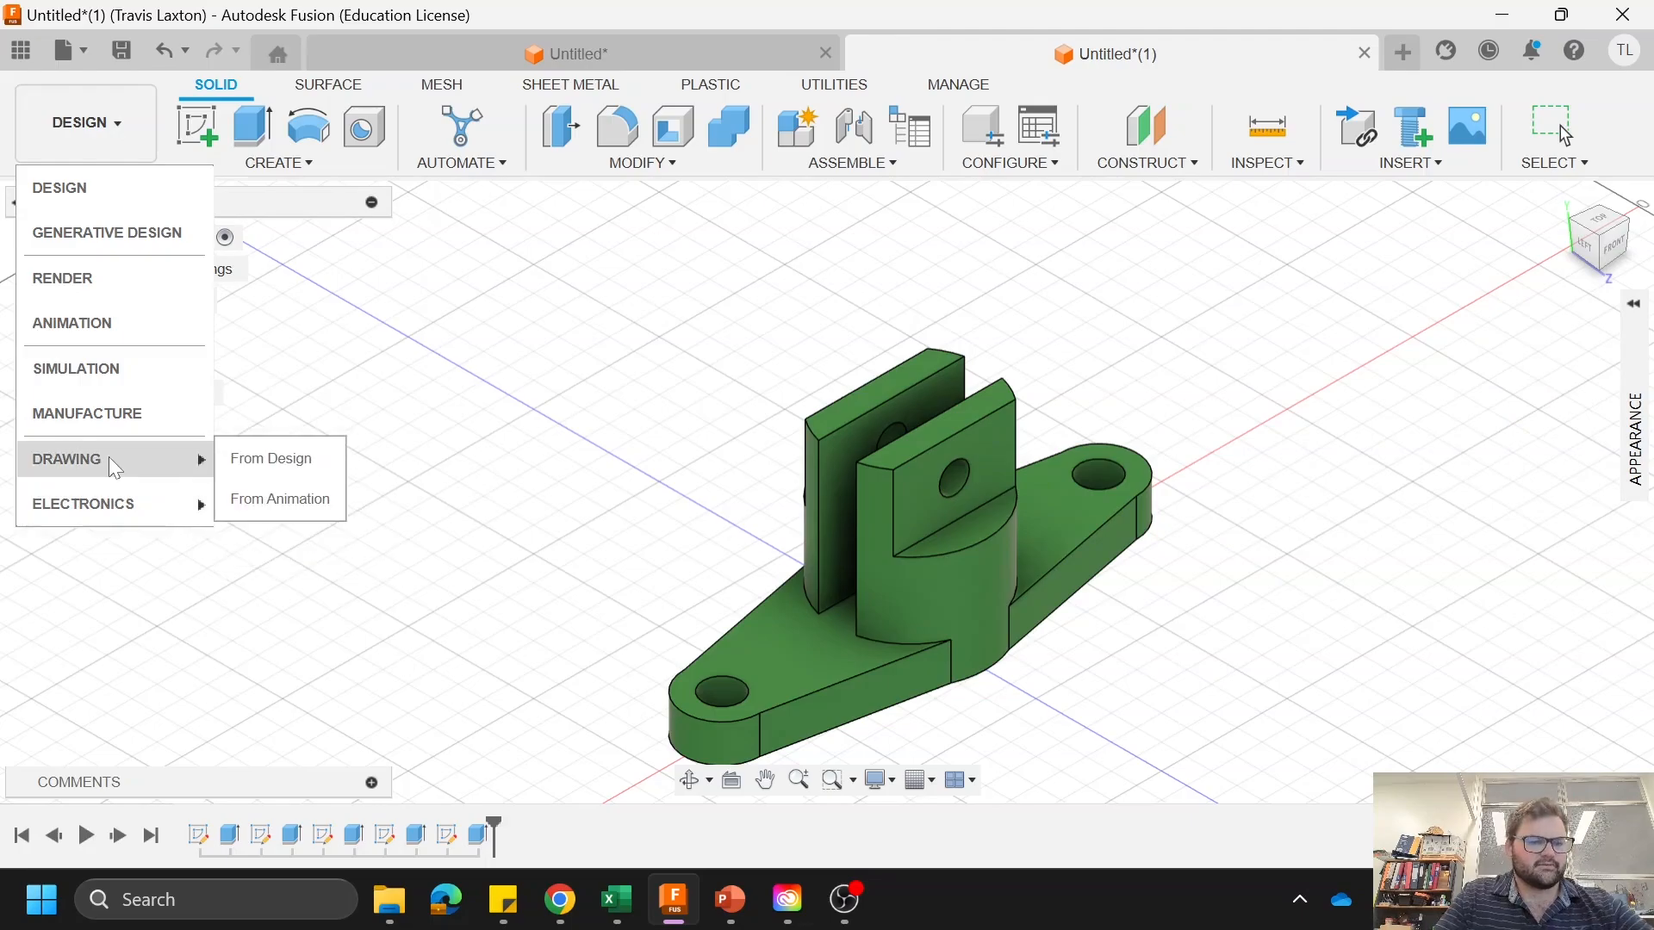
{"action": "left_click", "coordinate": [306, 477]}
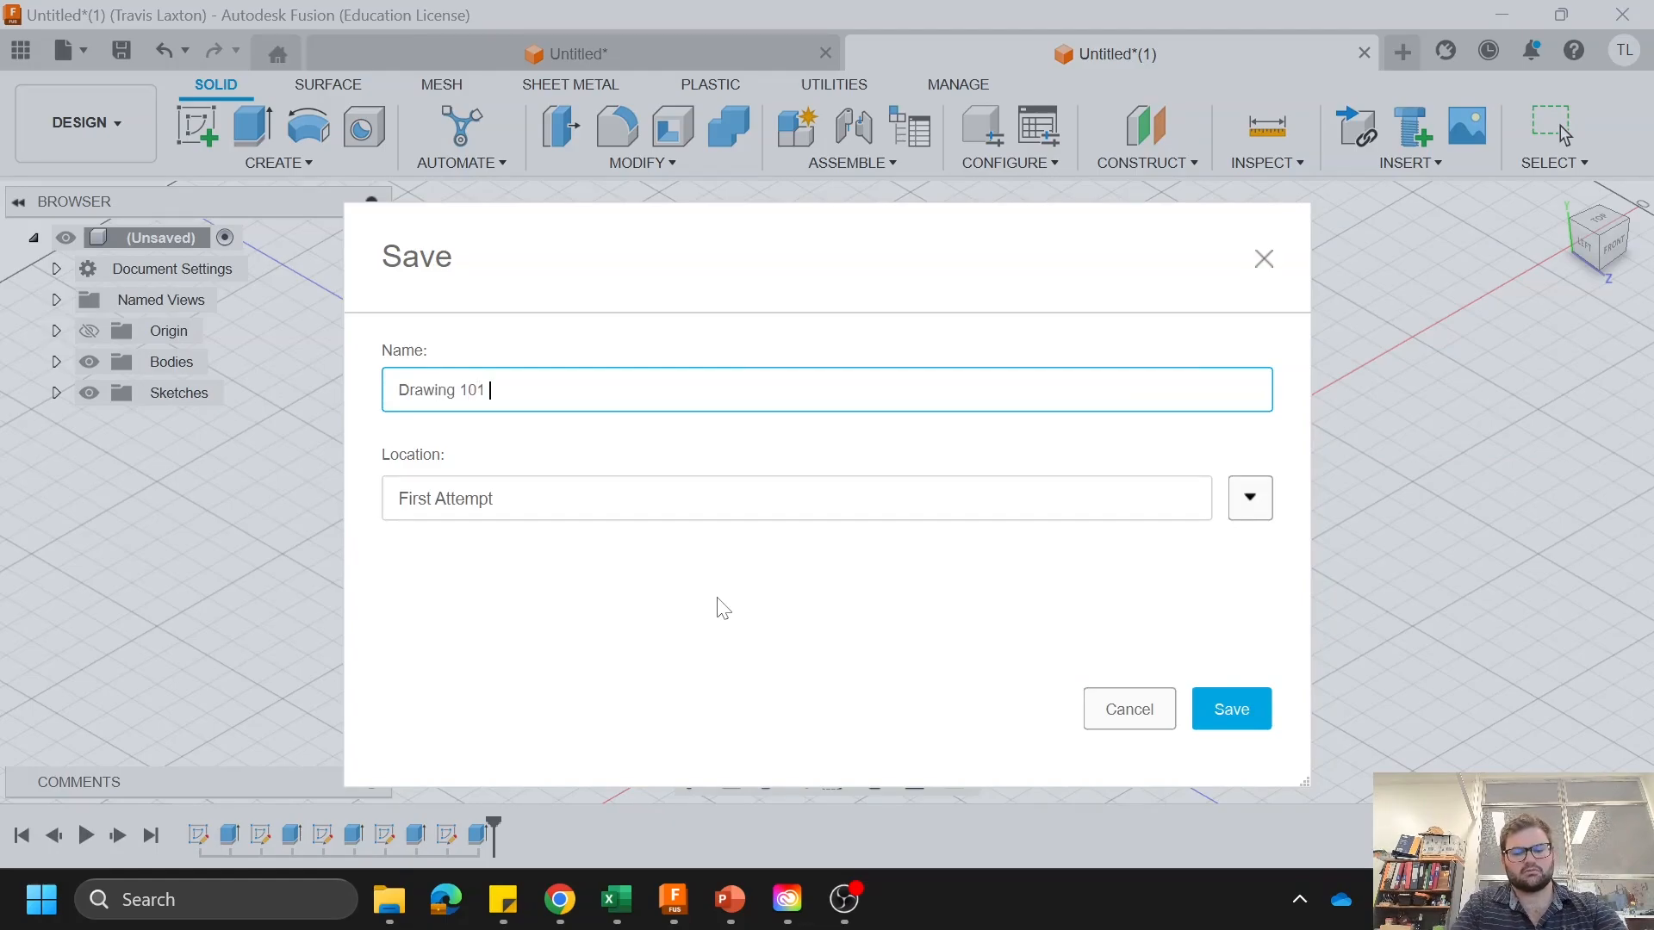
{"action": "left_click", "coordinate": [1240, 719]}
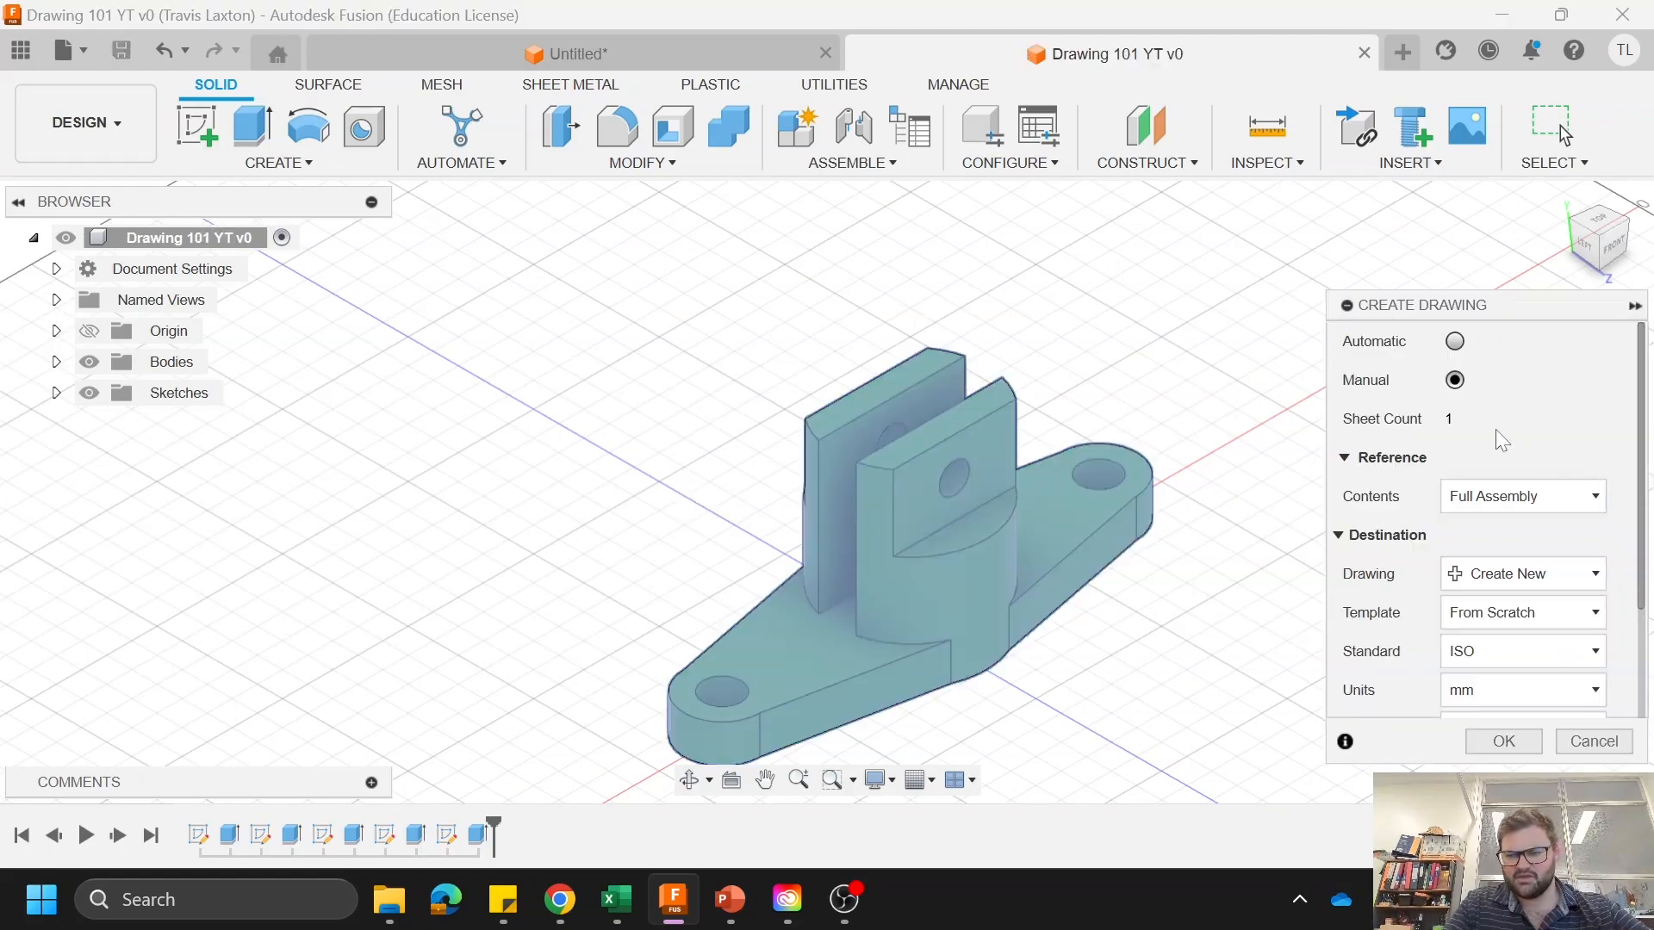
Step: Create the new full-assembly drawing from scratch with ISO standard, mm units and A4 sheet size
{"action": "scroll", "coordinate": [1504, 457], "scroll_direction": "down", "scroll_amount": 1}
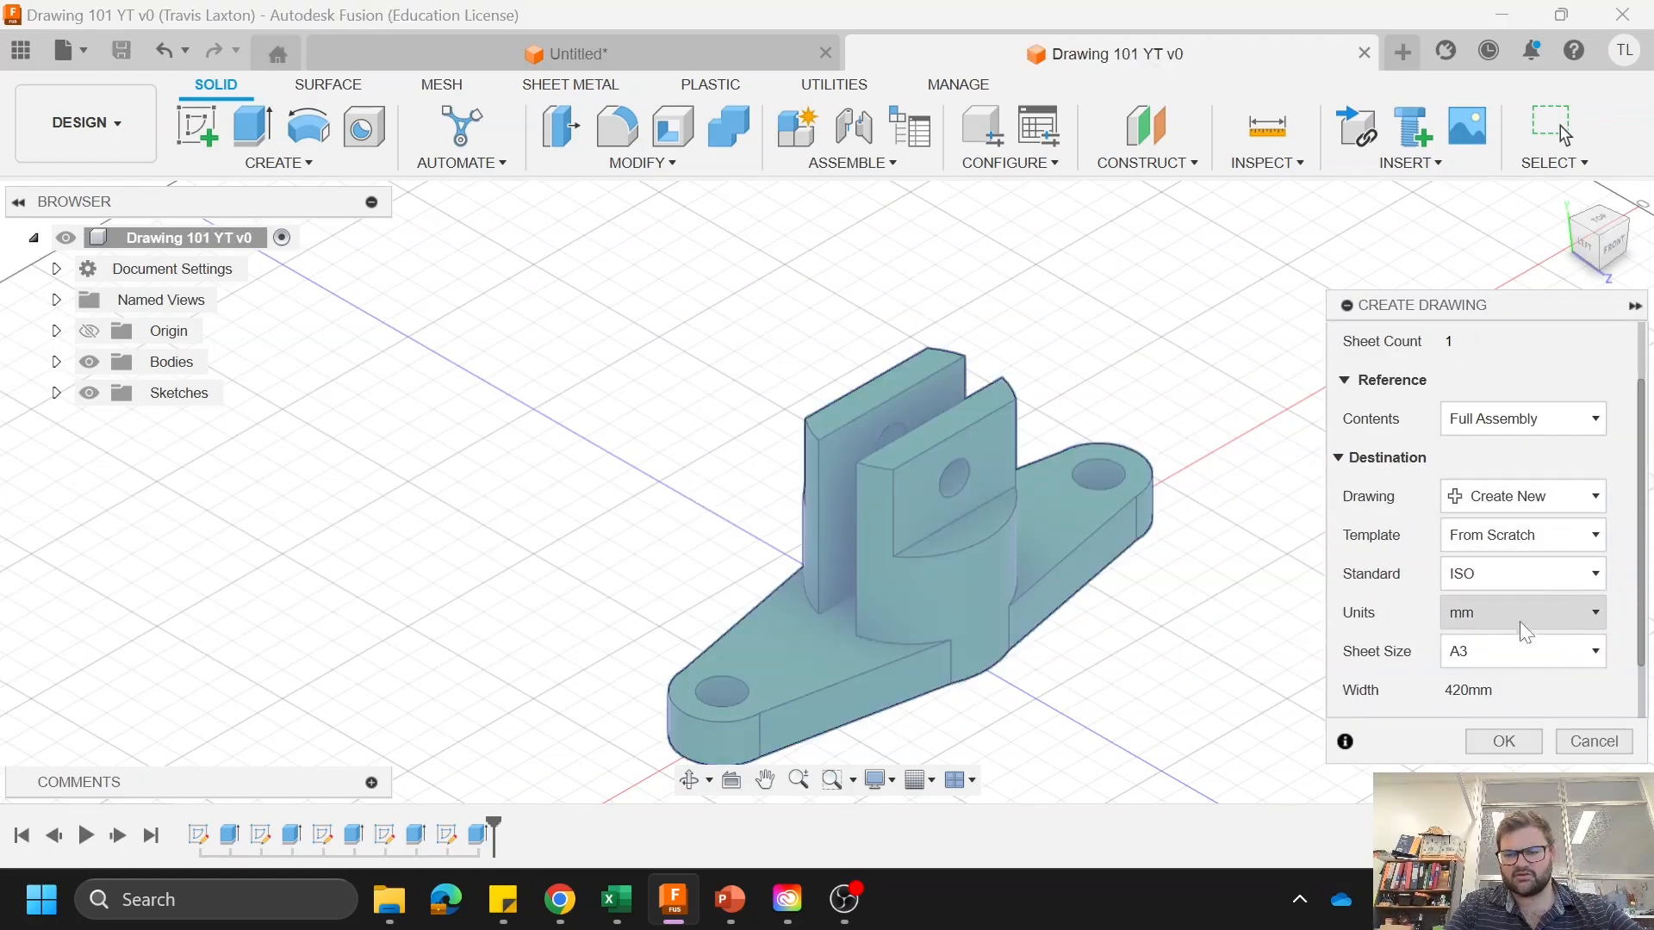
{"action": "scroll", "coordinate": [1542, 655], "scroll_direction": "down", "scroll_amount": 1}
{"action": "left_click", "coordinate": [1590, 585]}
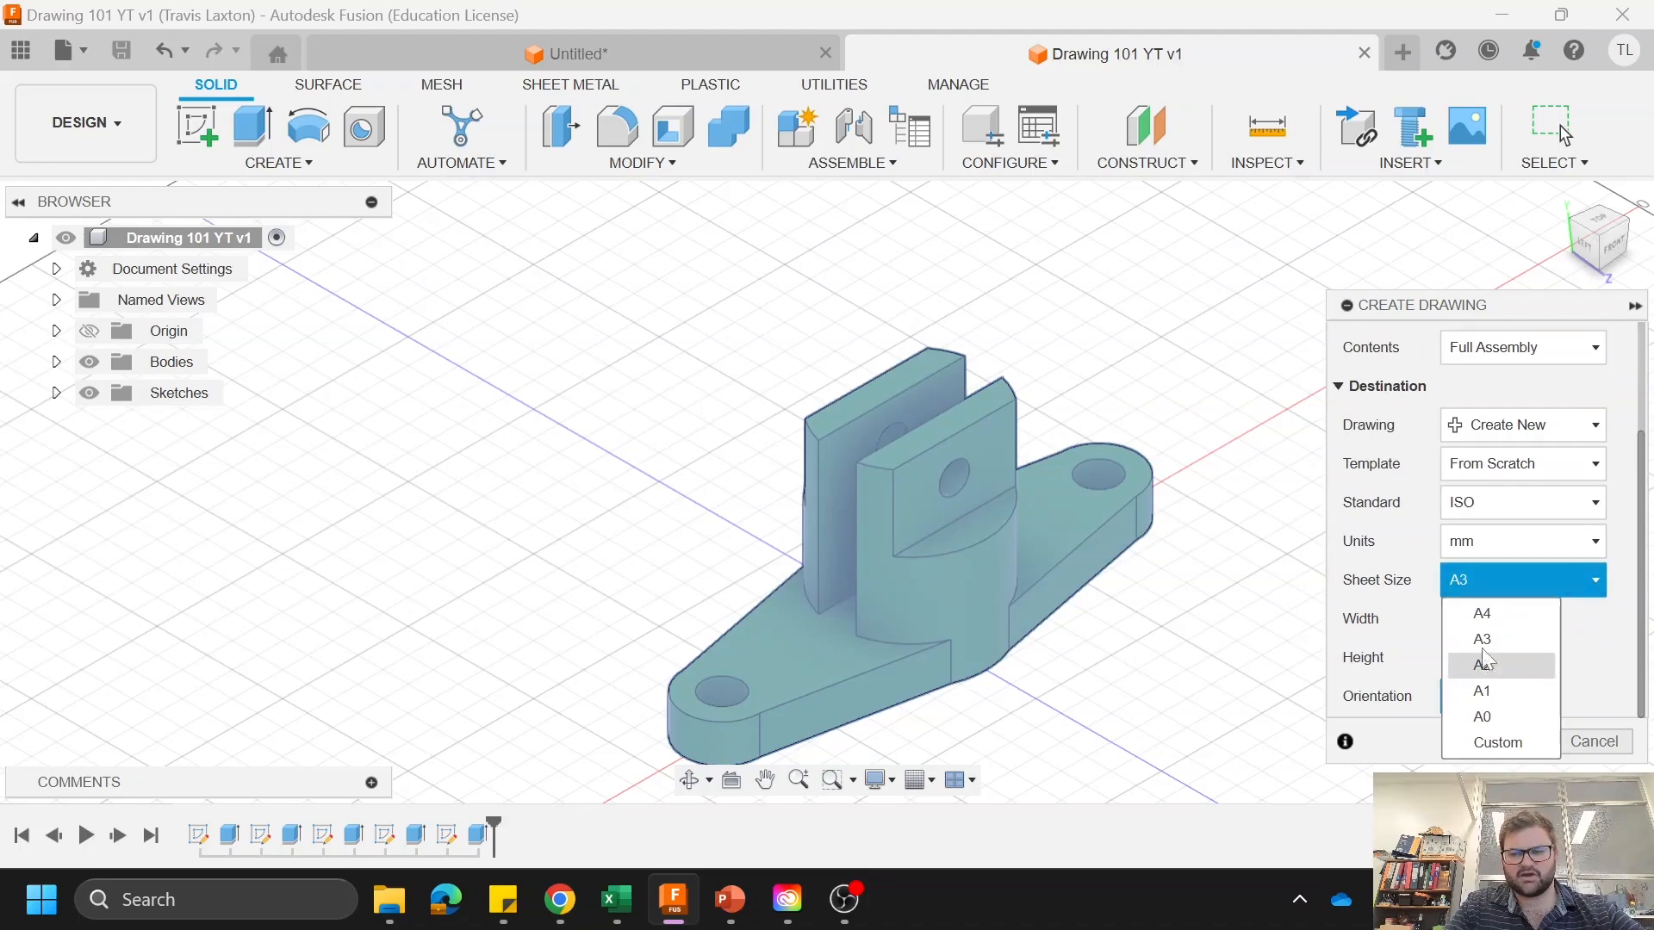
{"action": "left_click", "coordinate": [1478, 616]}
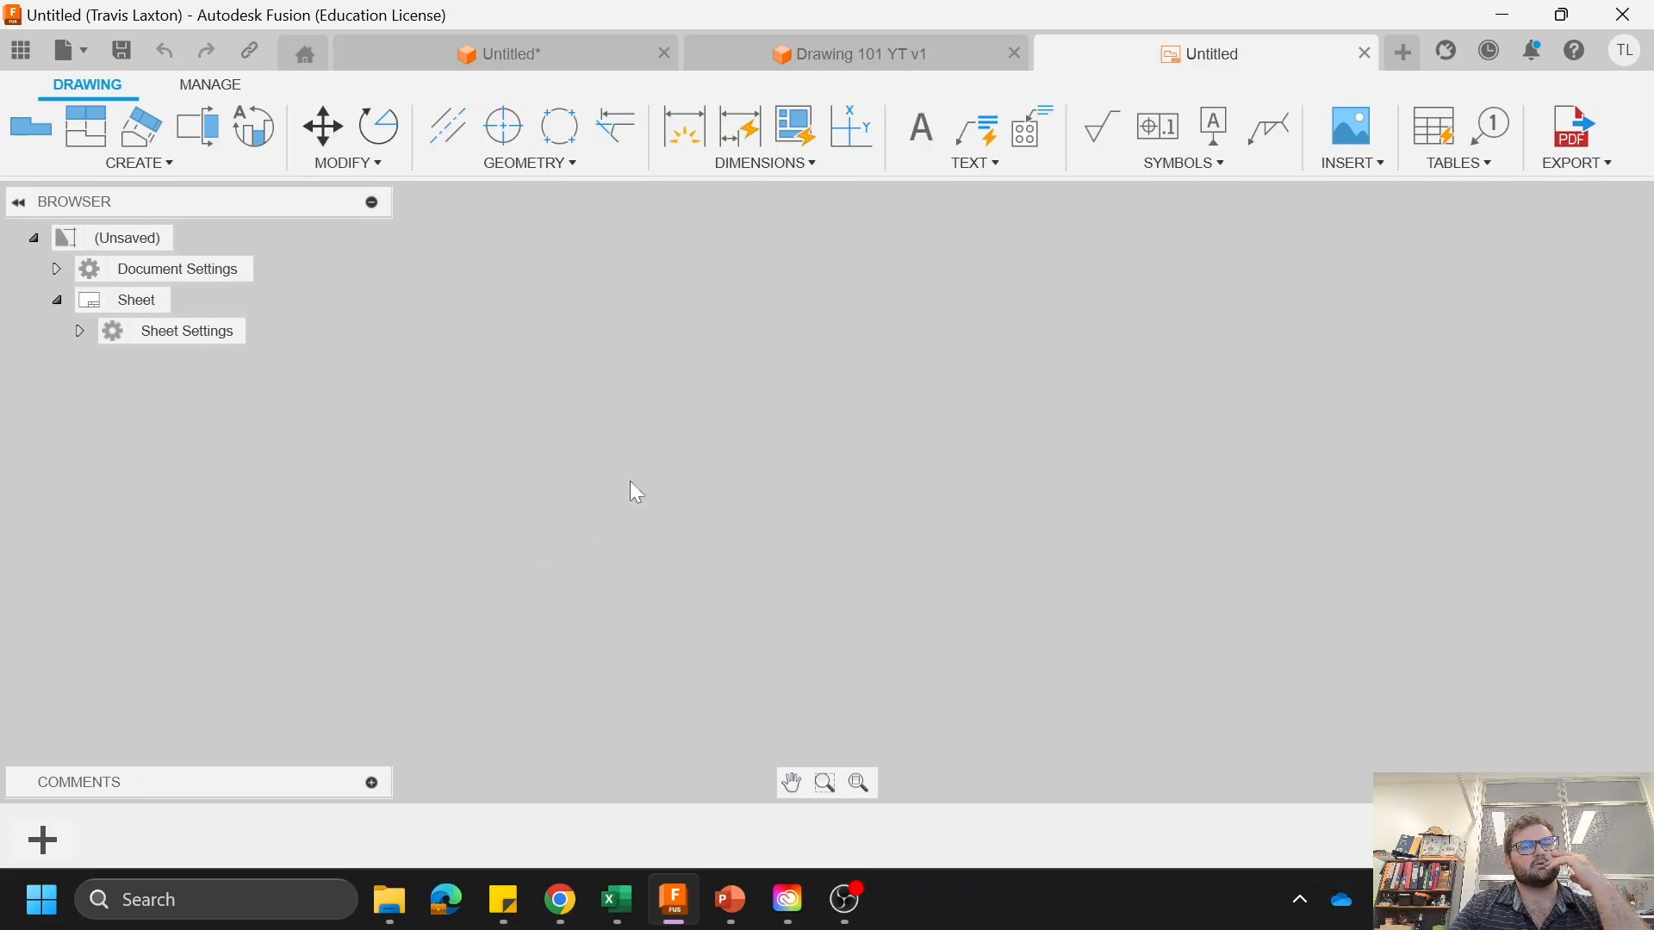
Step: Place a front base view at 1:2 scale above and left of the title block
{"action": "left_click", "coordinate": [13, 133]}
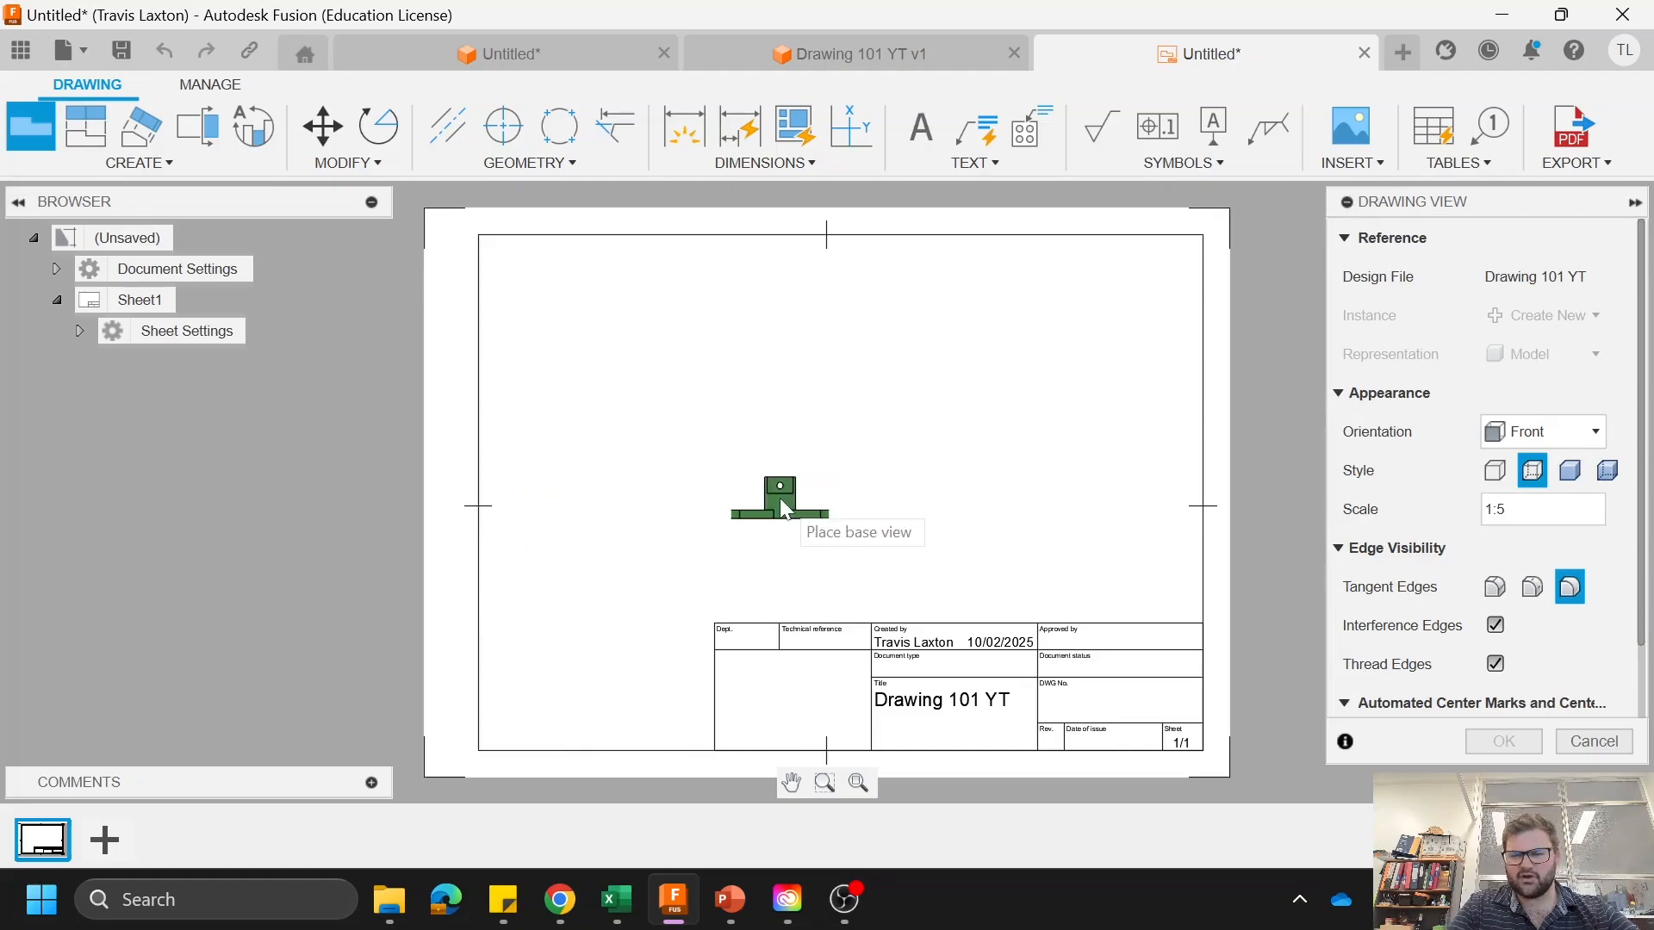
{"action": "left_click", "coordinate": [1506, 509]}
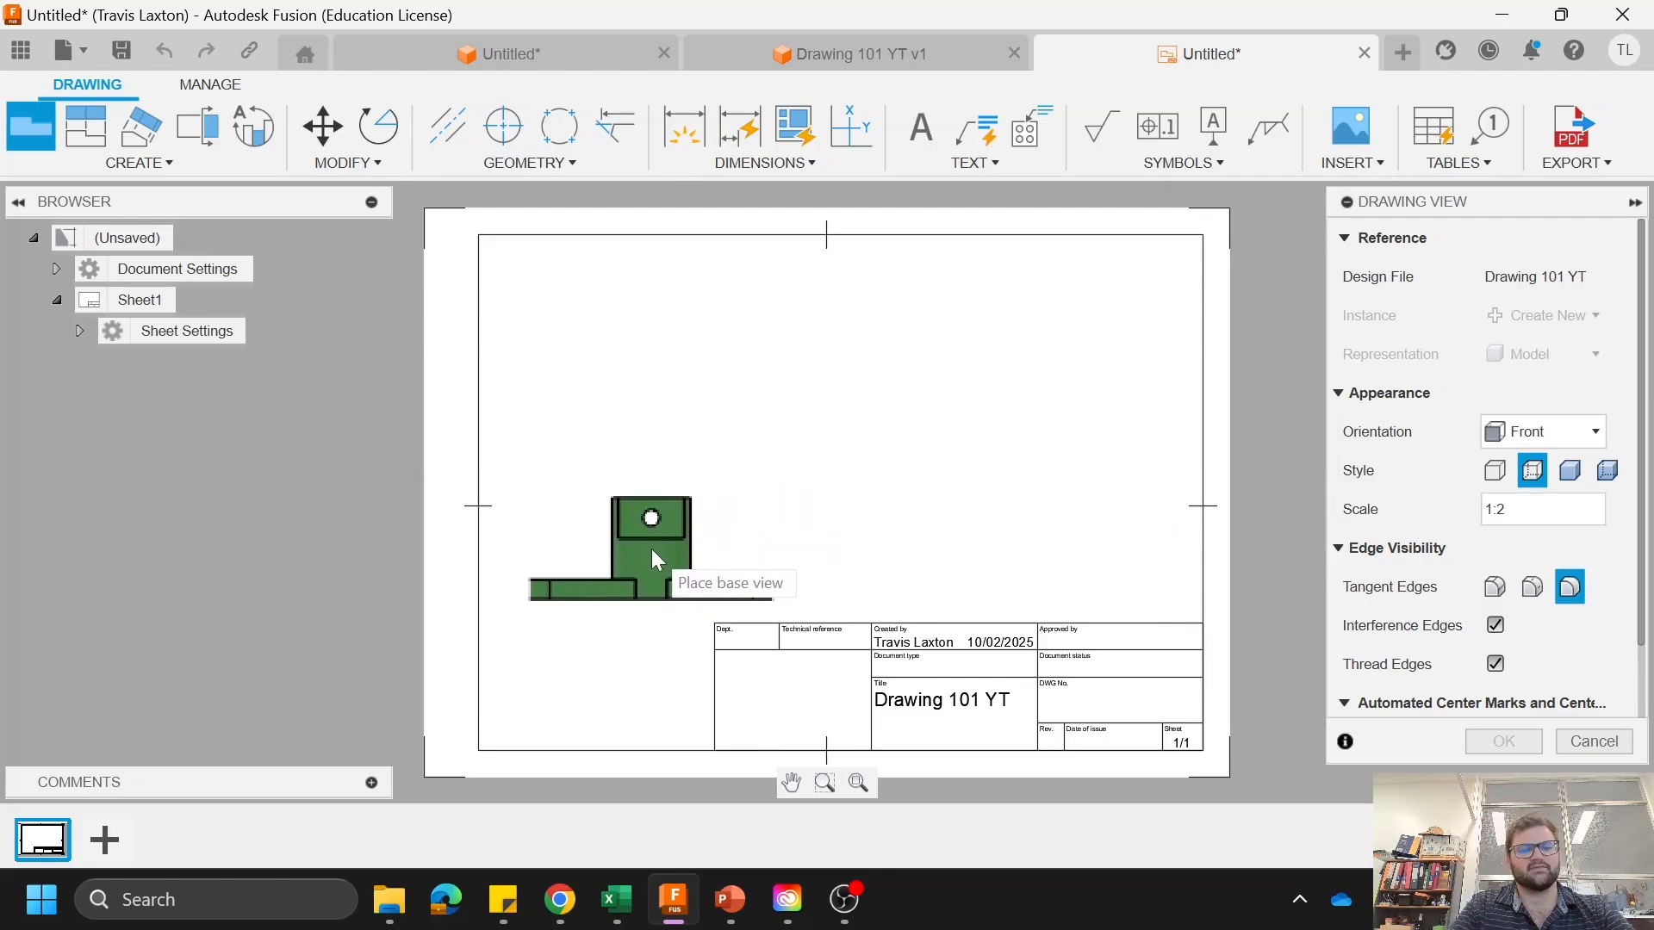
{"action": "left_click", "coordinate": [660, 563]}
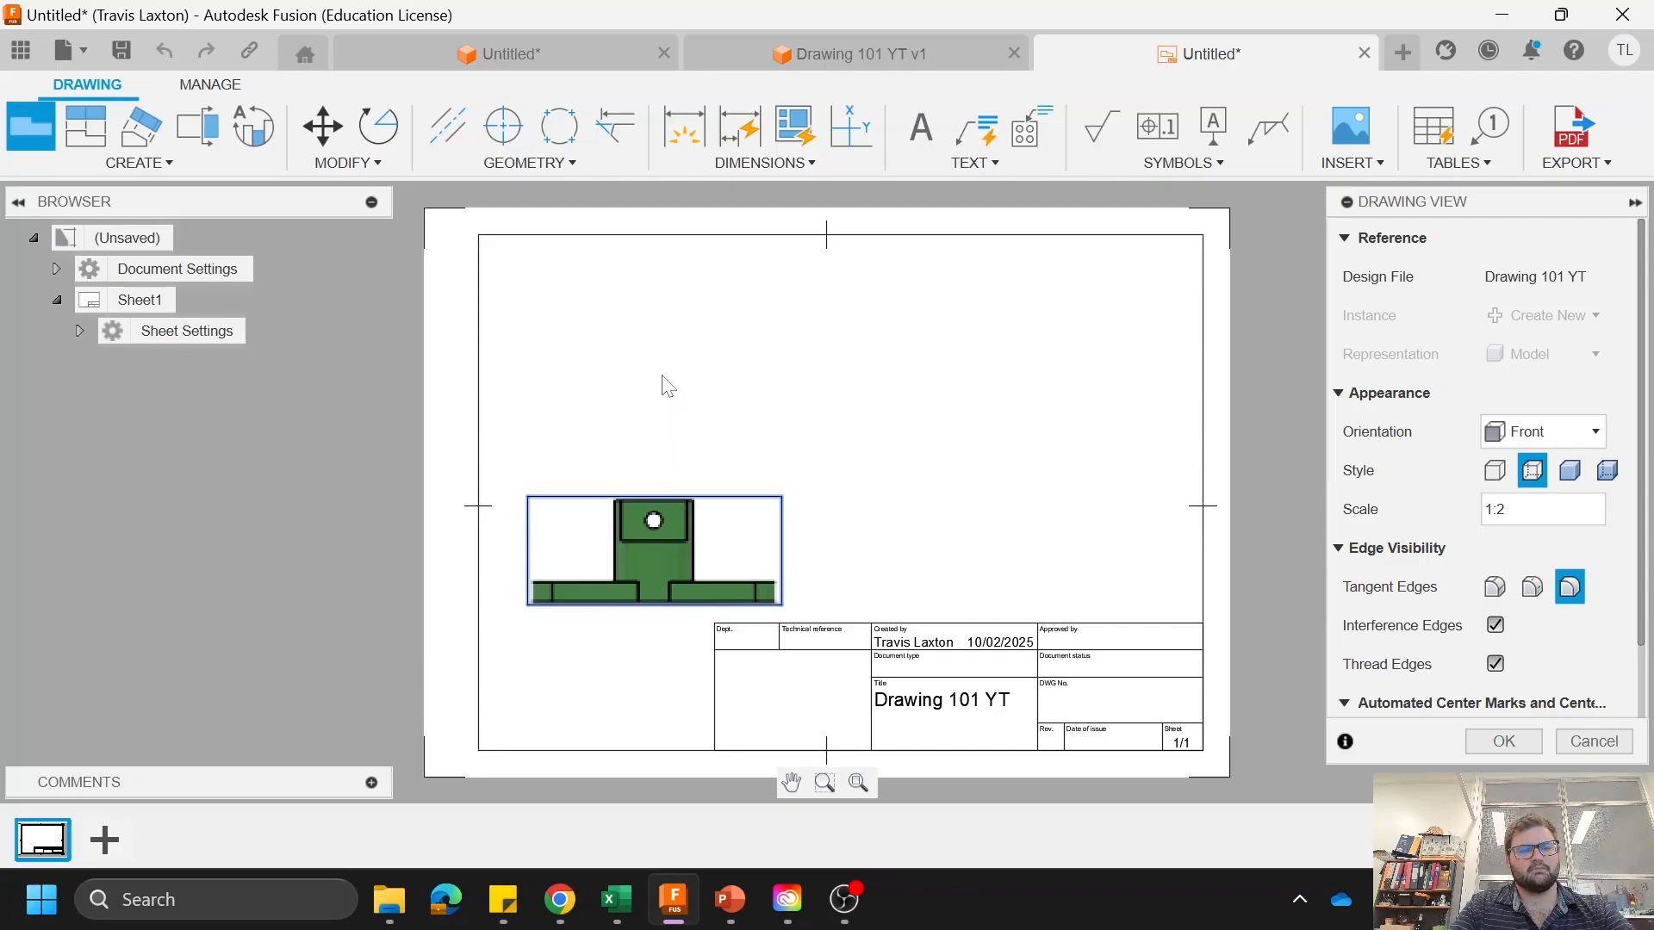
Step: Project three views from the front view: one directly above, a side view to its right, and an isometric view at the sheet's upper right
{"action": "left_click", "coordinate": [86, 127]}
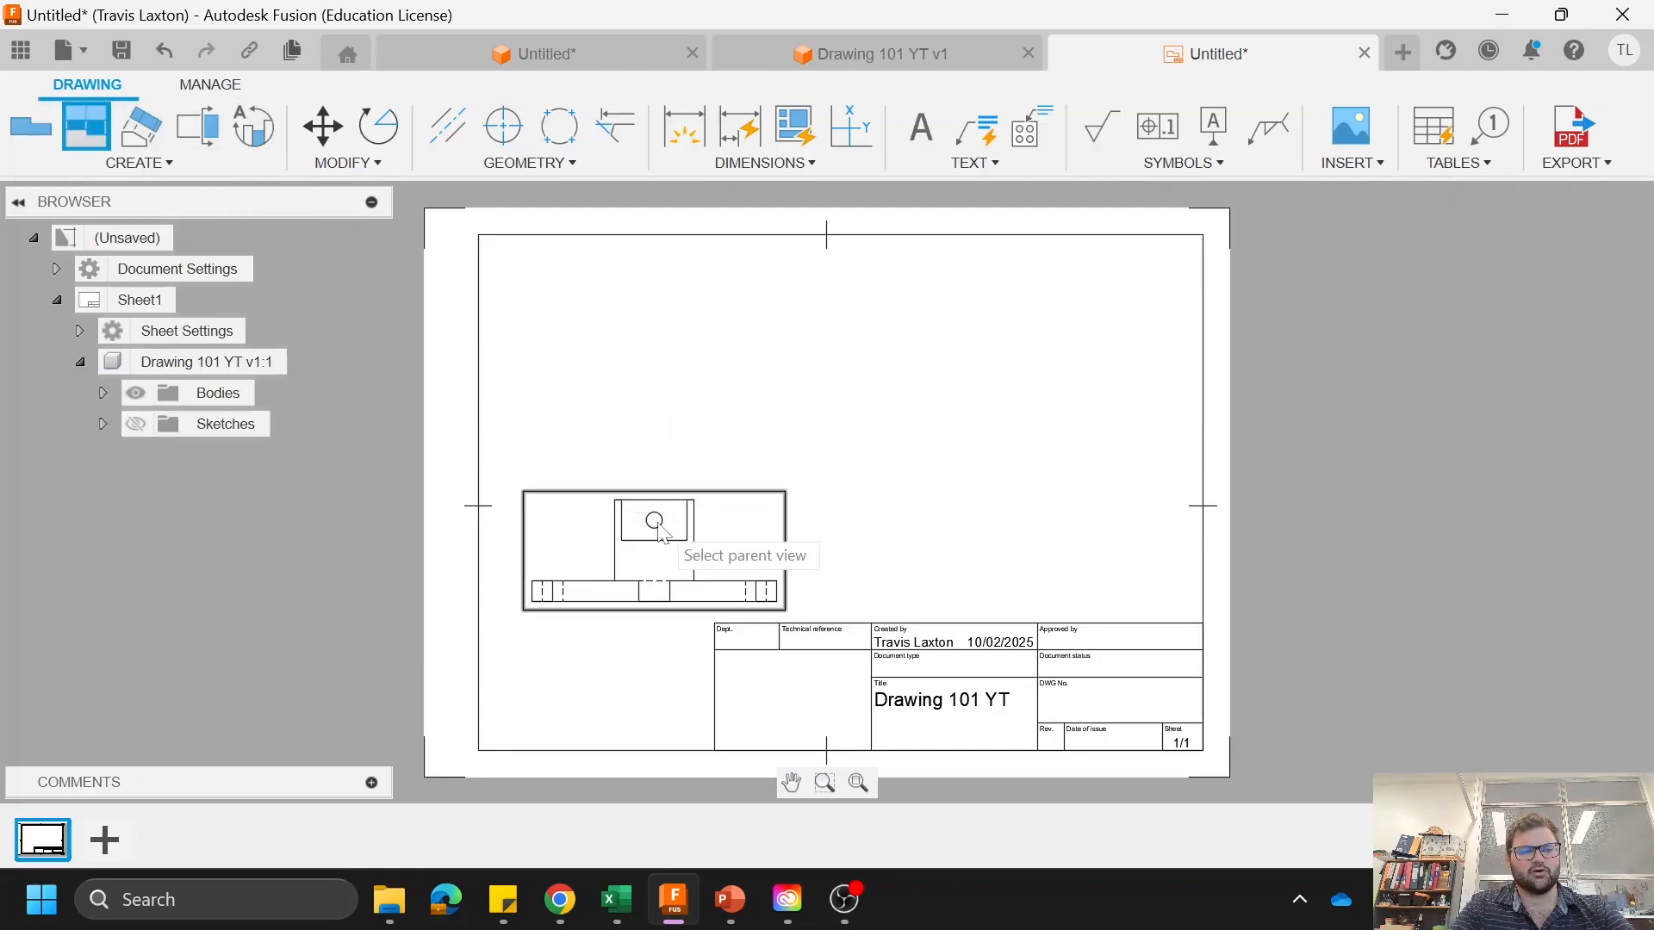
{"action": "left_click", "coordinate": [659, 527]}
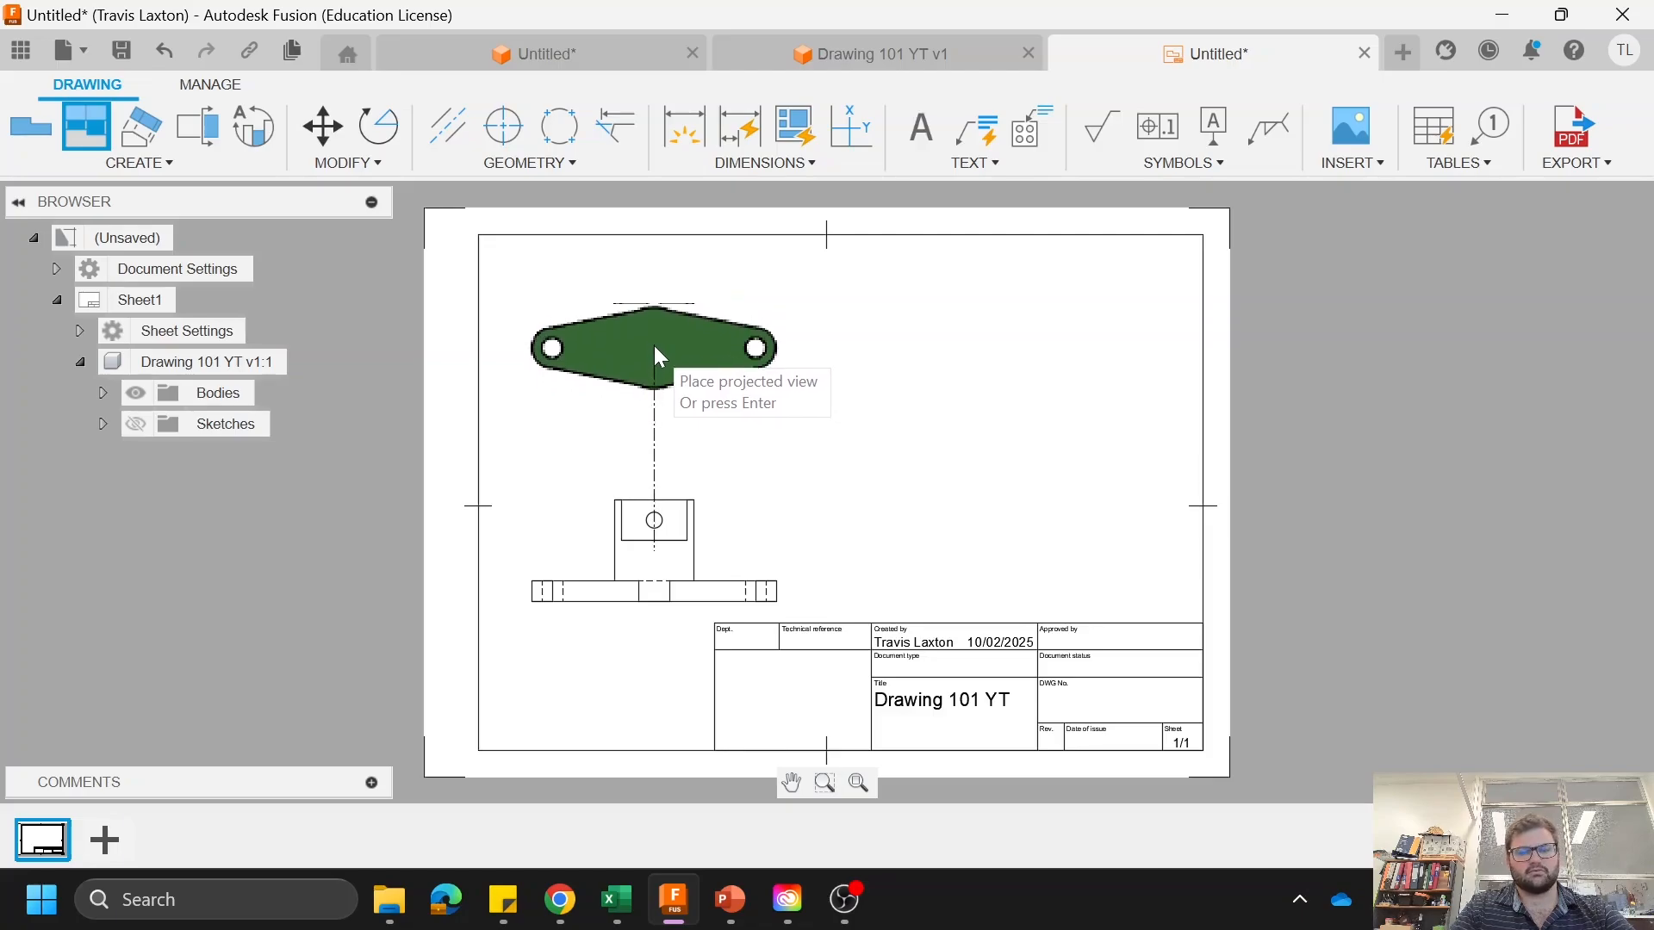
{"action": "left_click", "coordinate": [659, 360]}
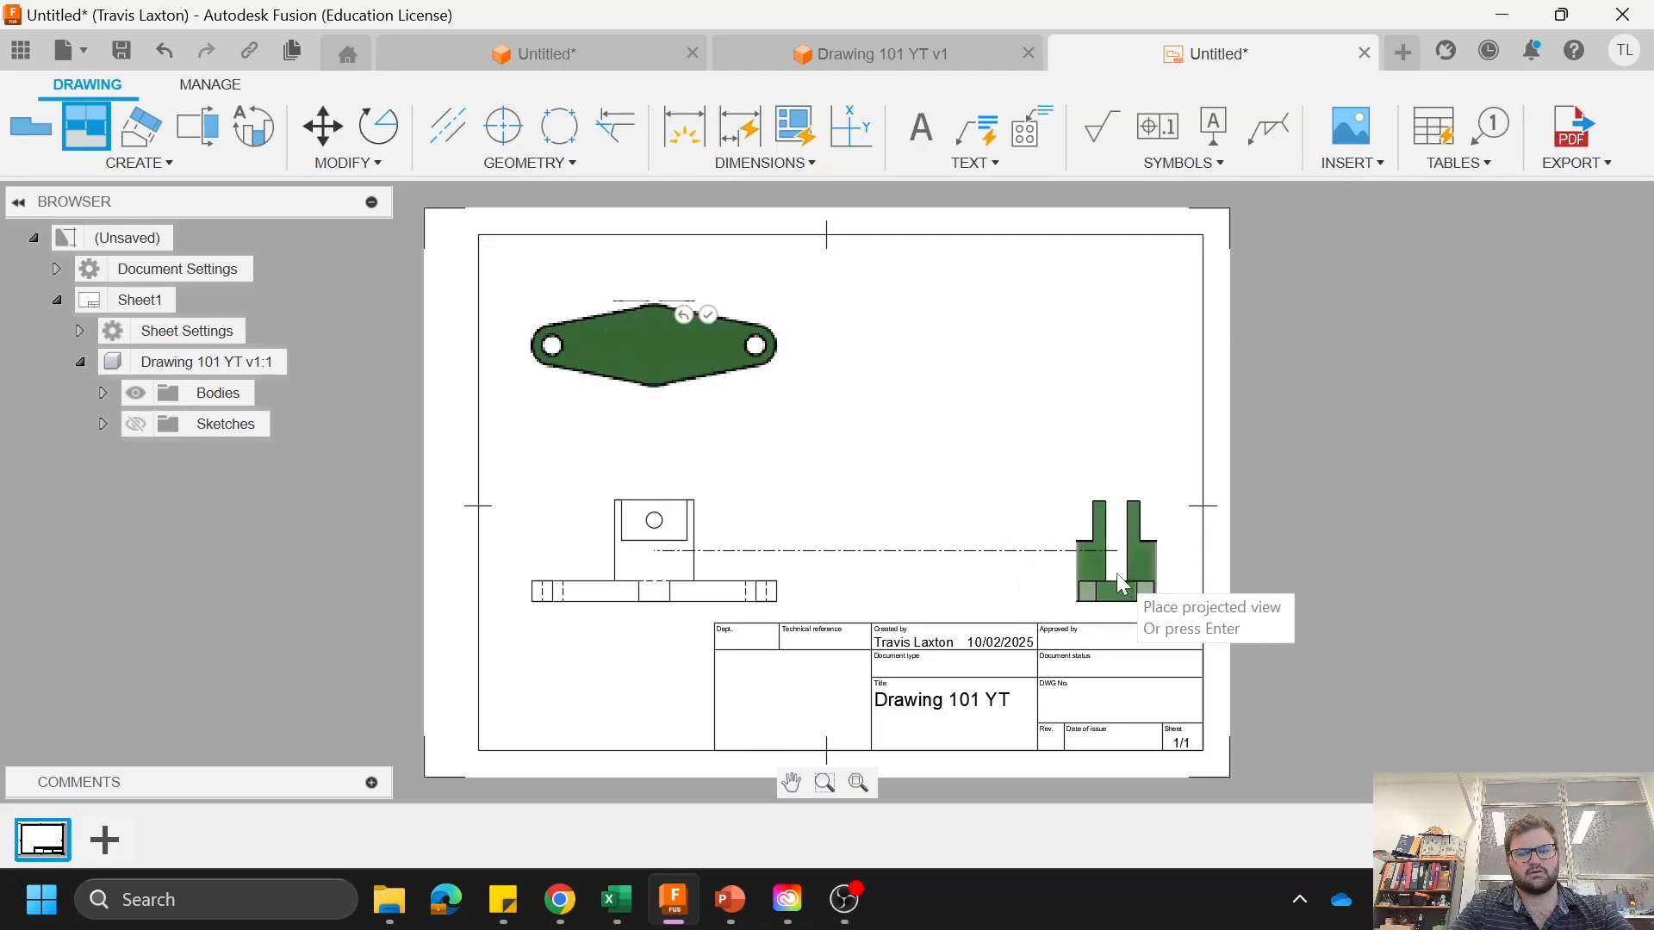
{"action": "left_click", "coordinate": [1059, 572]}
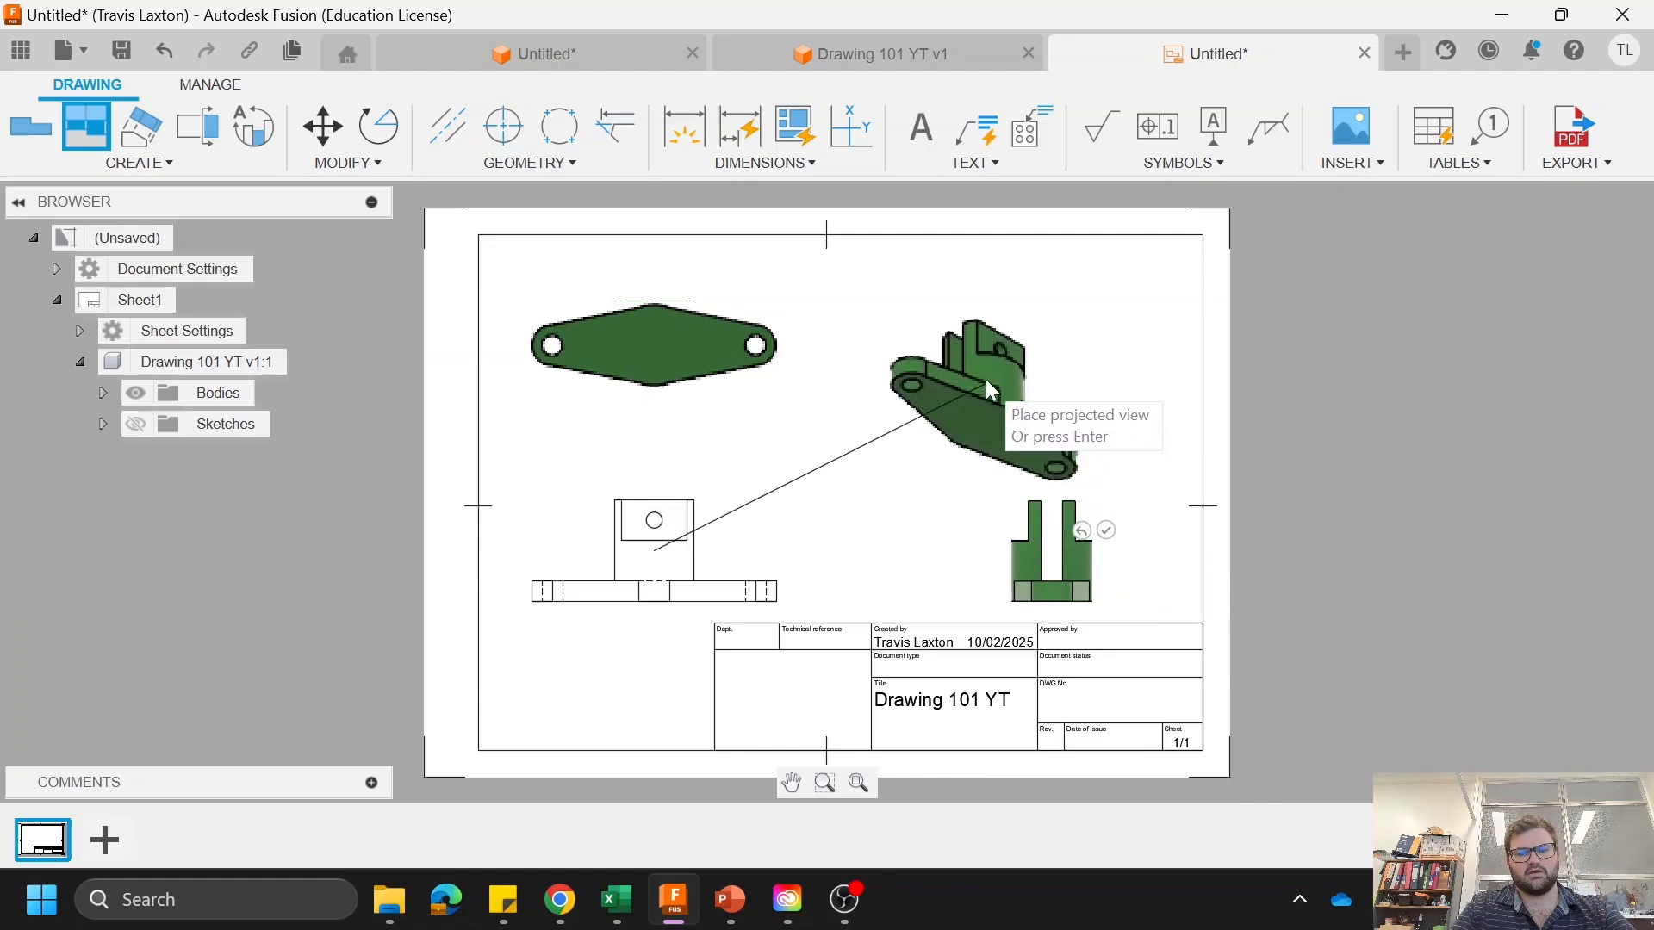
{"action": "left_click", "coordinate": [1042, 331]}
{"action": "right_click", "coordinate": [814, 424]}
{"action": "left_click", "coordinate": [943, 424]}
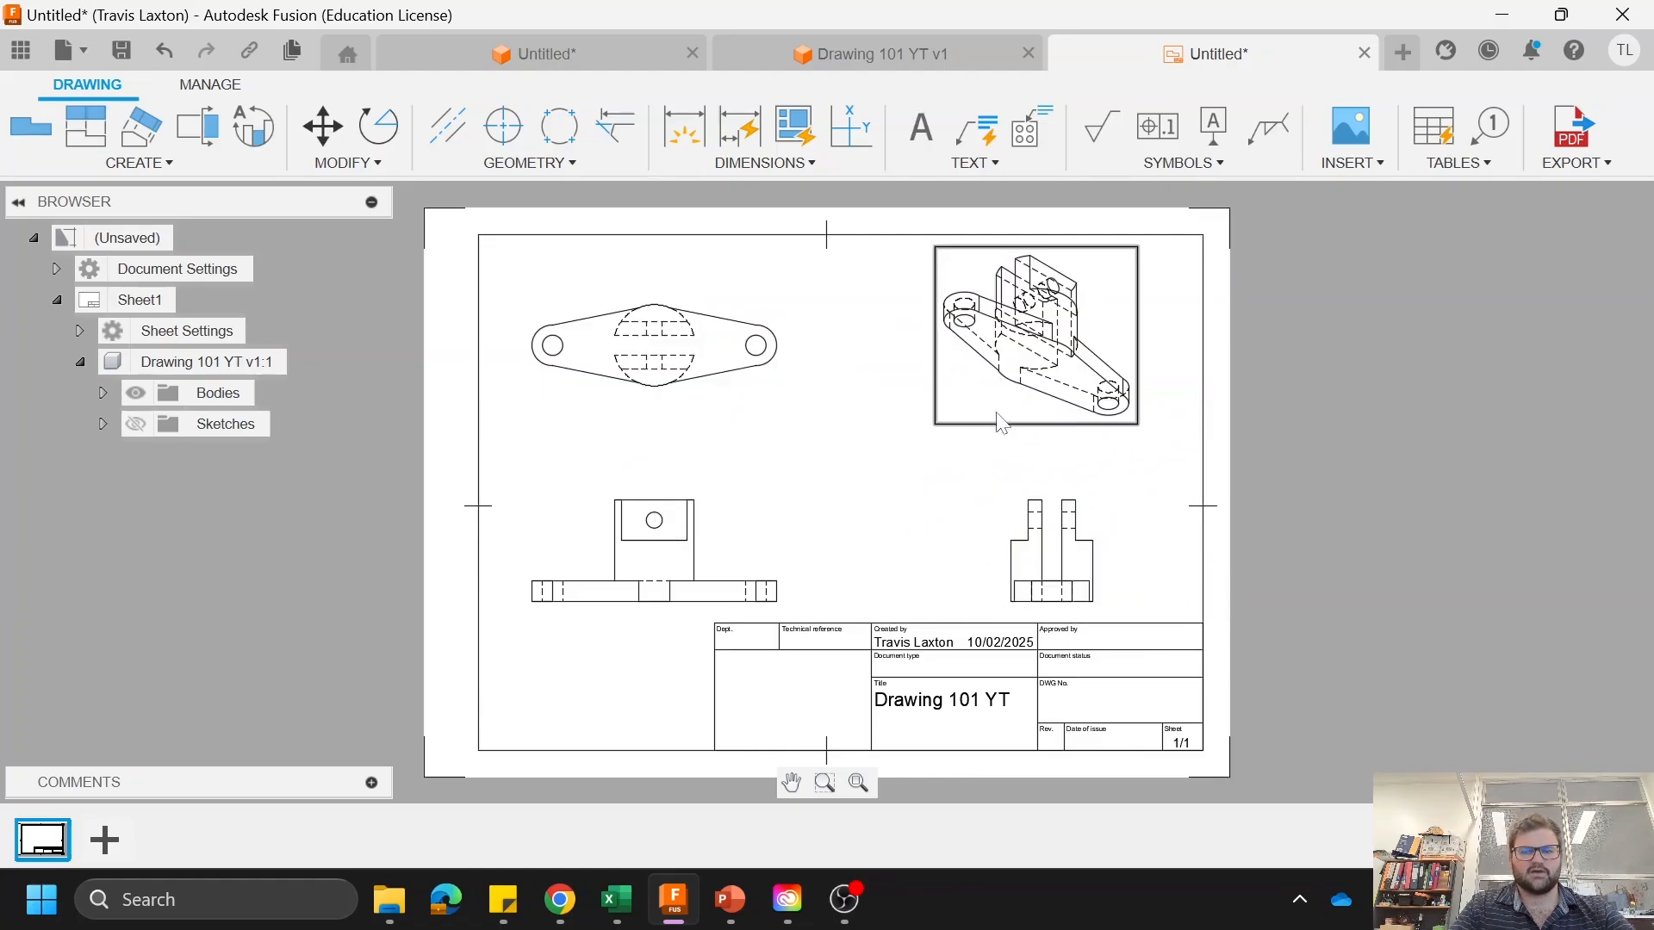
Step: Set the isometric view's style to shaded
{"action": "double_click", "coordinate": [1012, 433]}
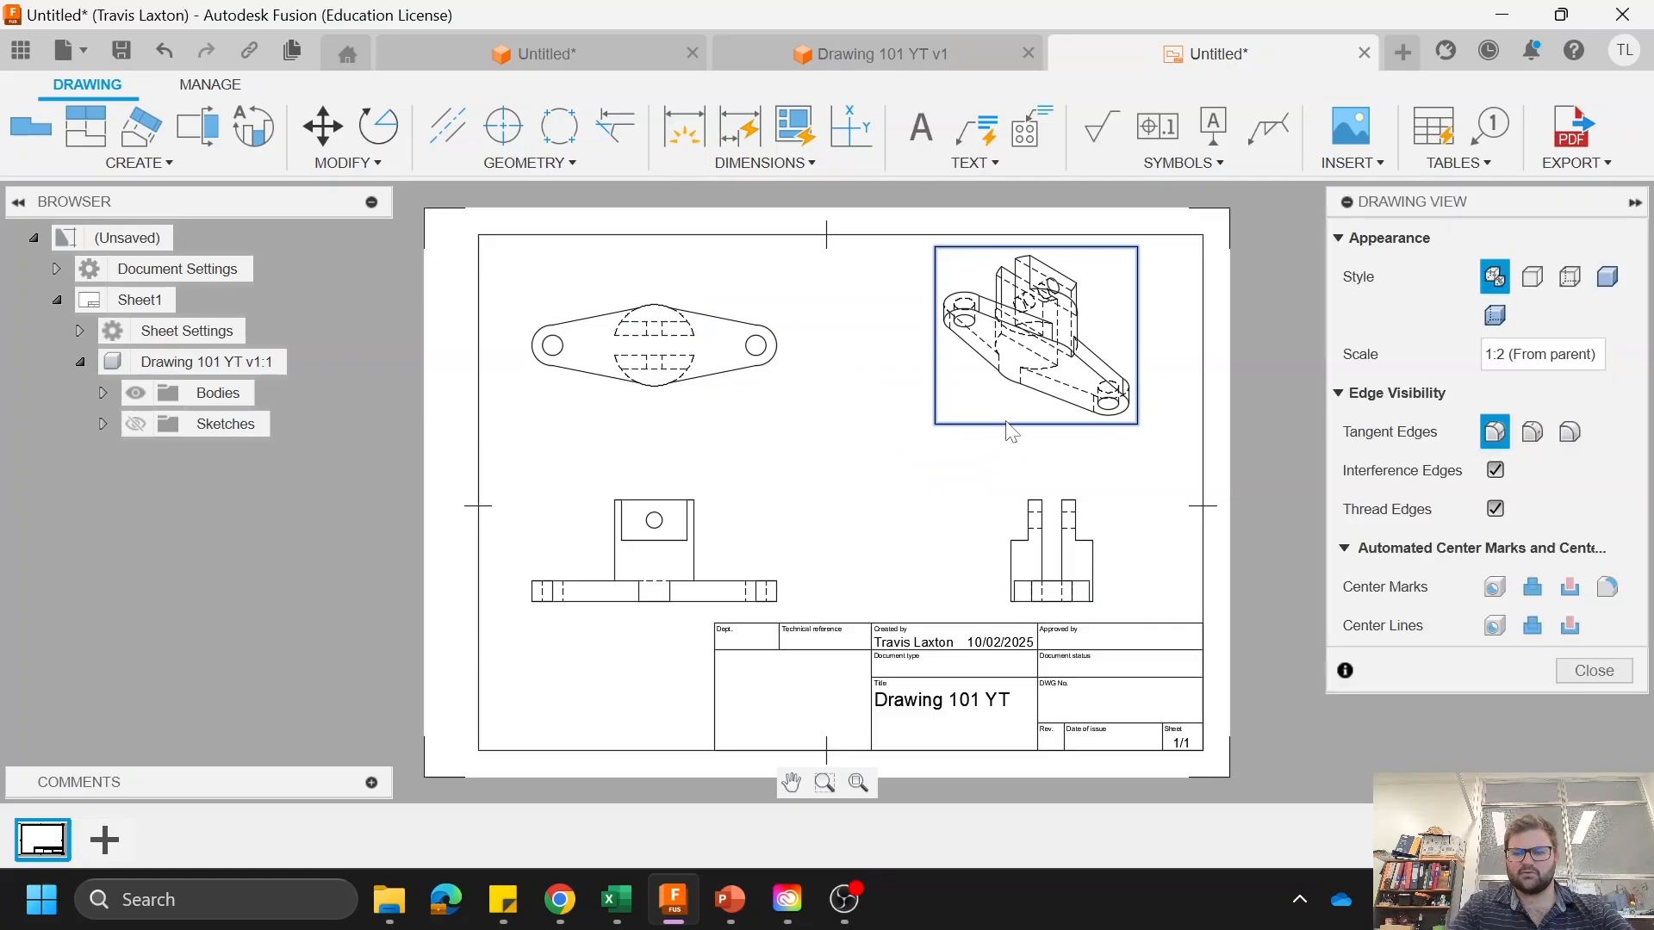
{"action": "left_click", "coordinate": [1607, 277]}
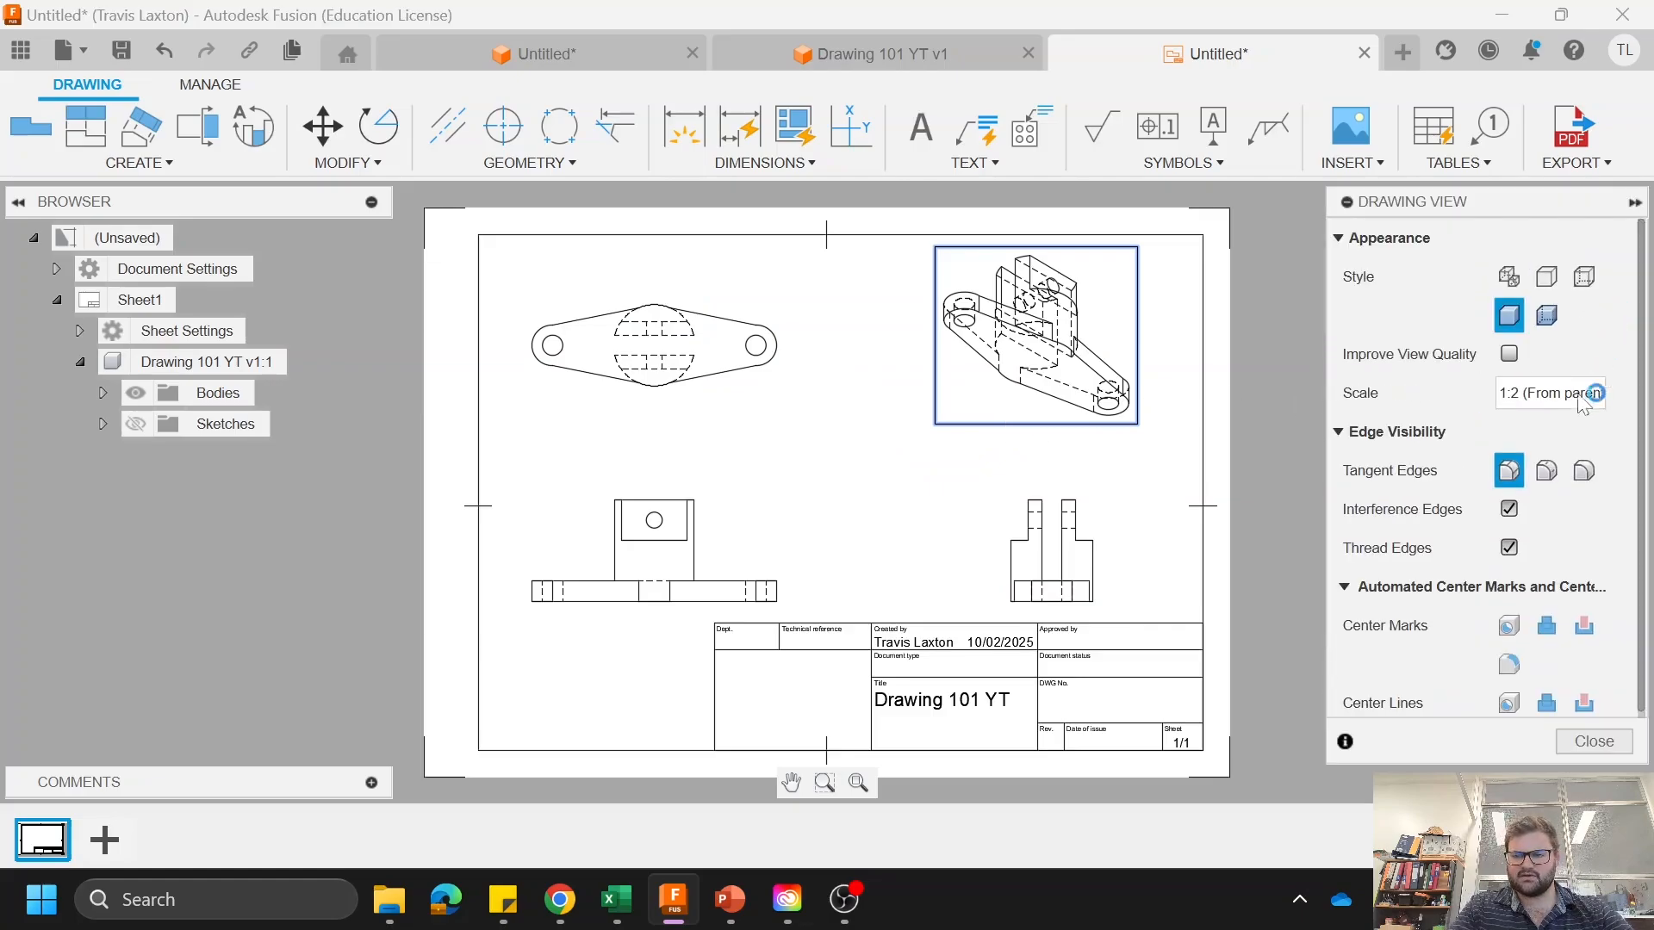
{"action": "left_click", "coordinate": [1594, 741]}
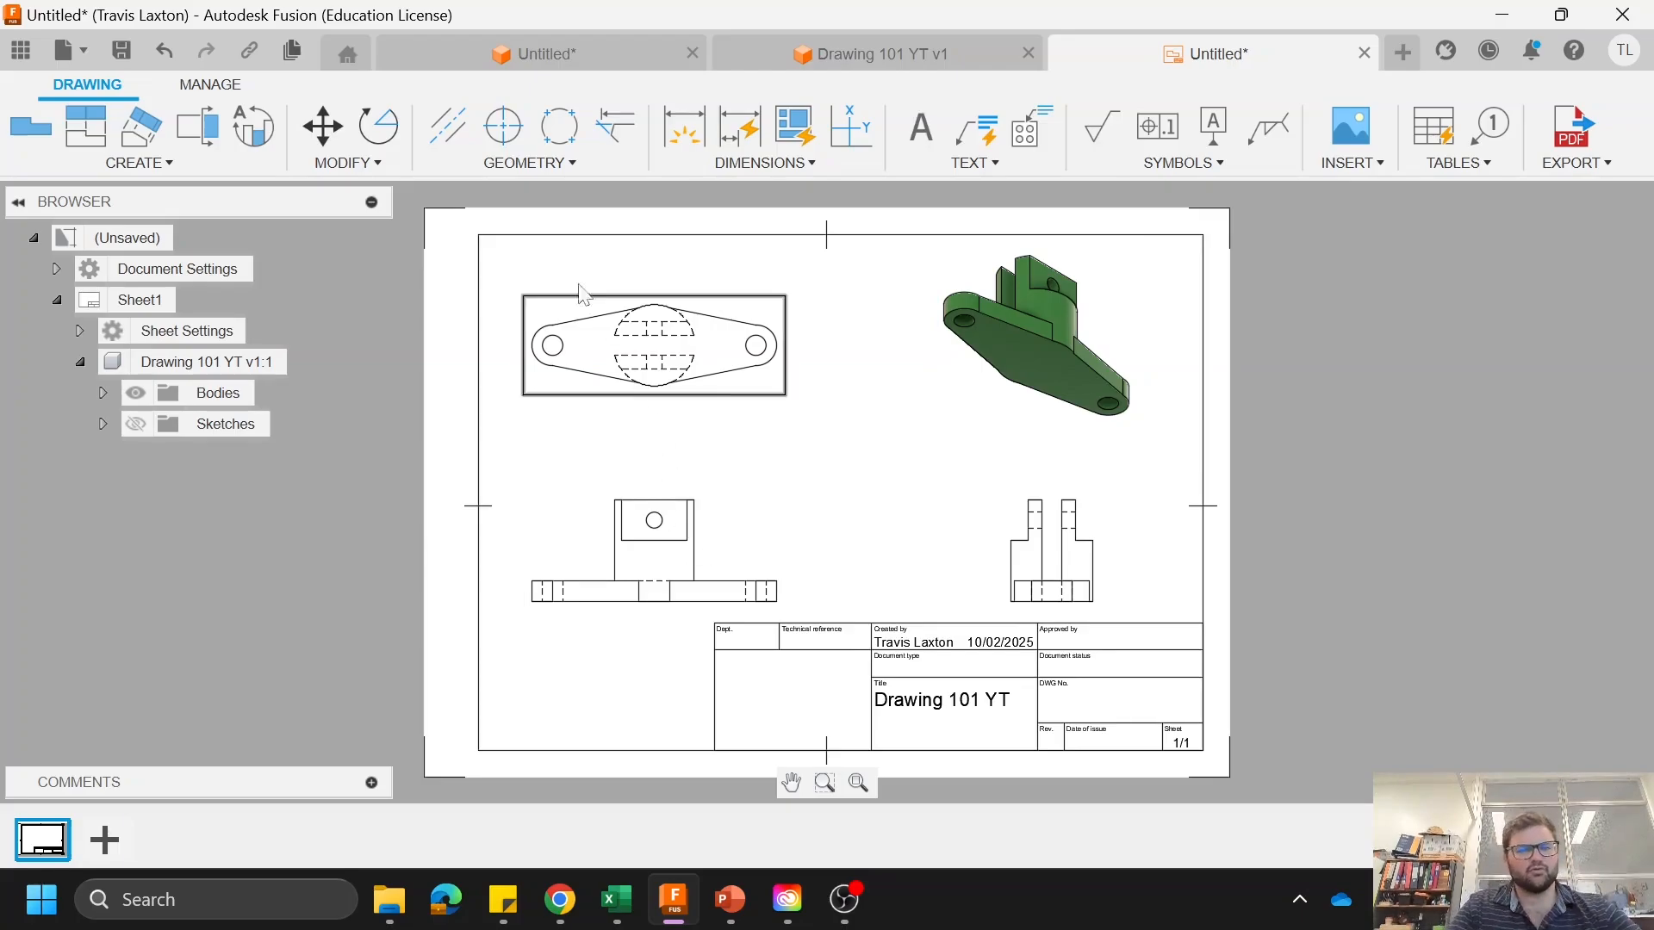
Step: Add center marks to both end holes in the top view and the cross hole in the front view
{"action": "left_click", "coordinate": [504, 126]}
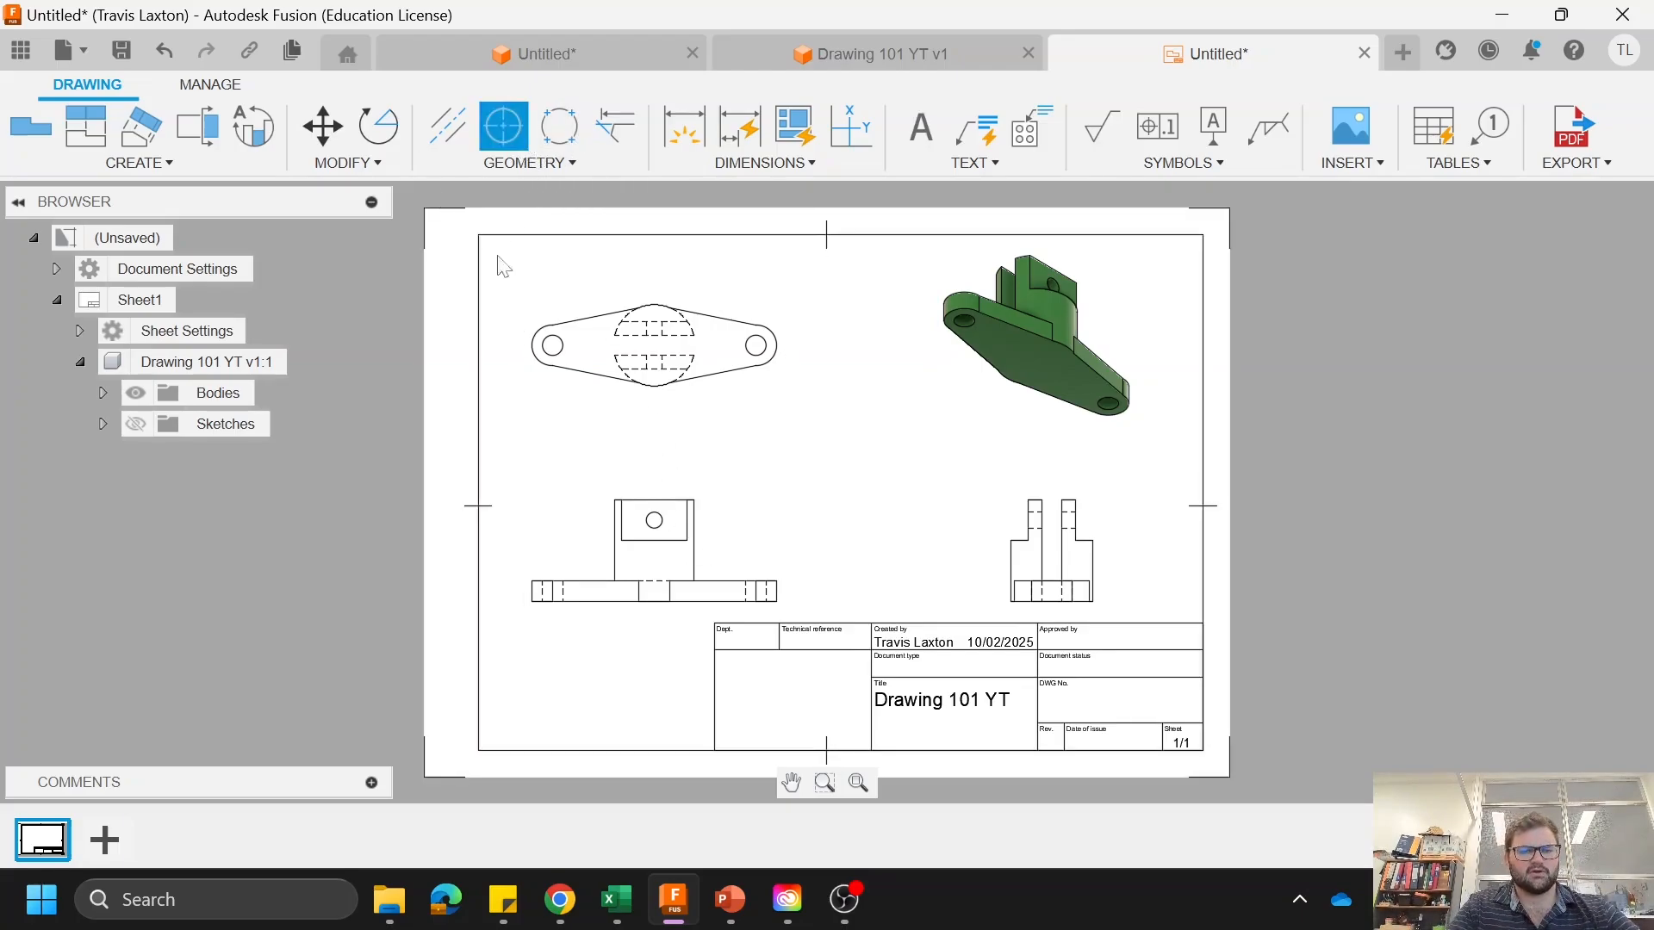
{"action": "left_click", "coordinate": [552, 345]}
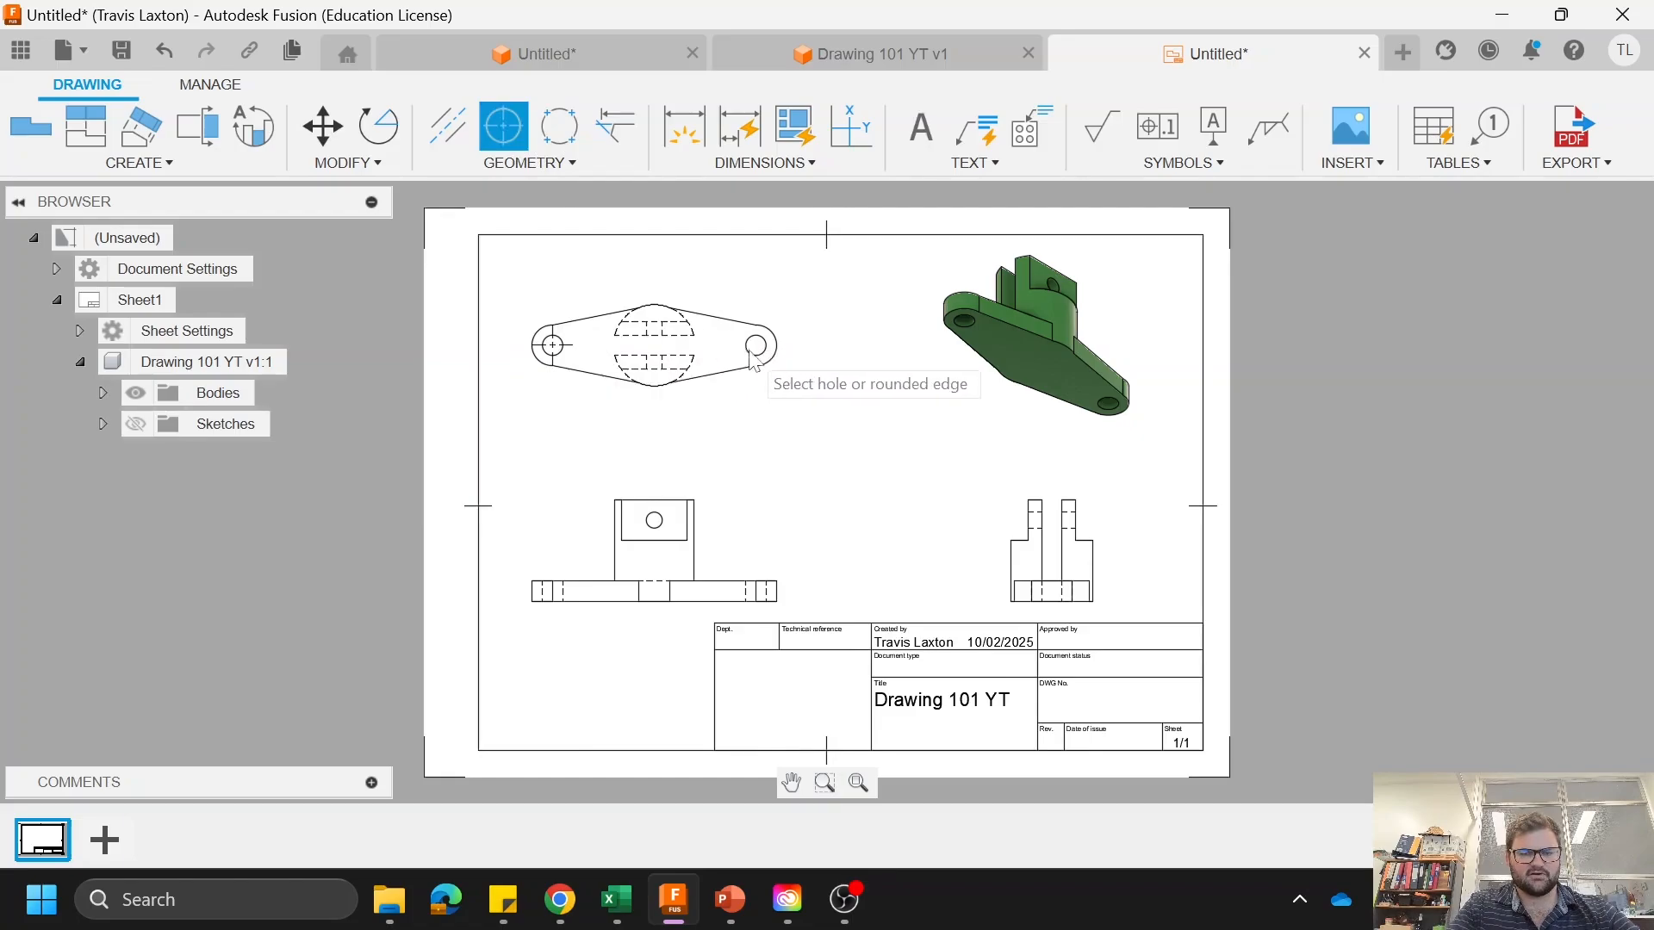
{"action": "left_click", "coordinate": [756, 345]}
{"action": "left_click", "coordinate": [655, 520]}
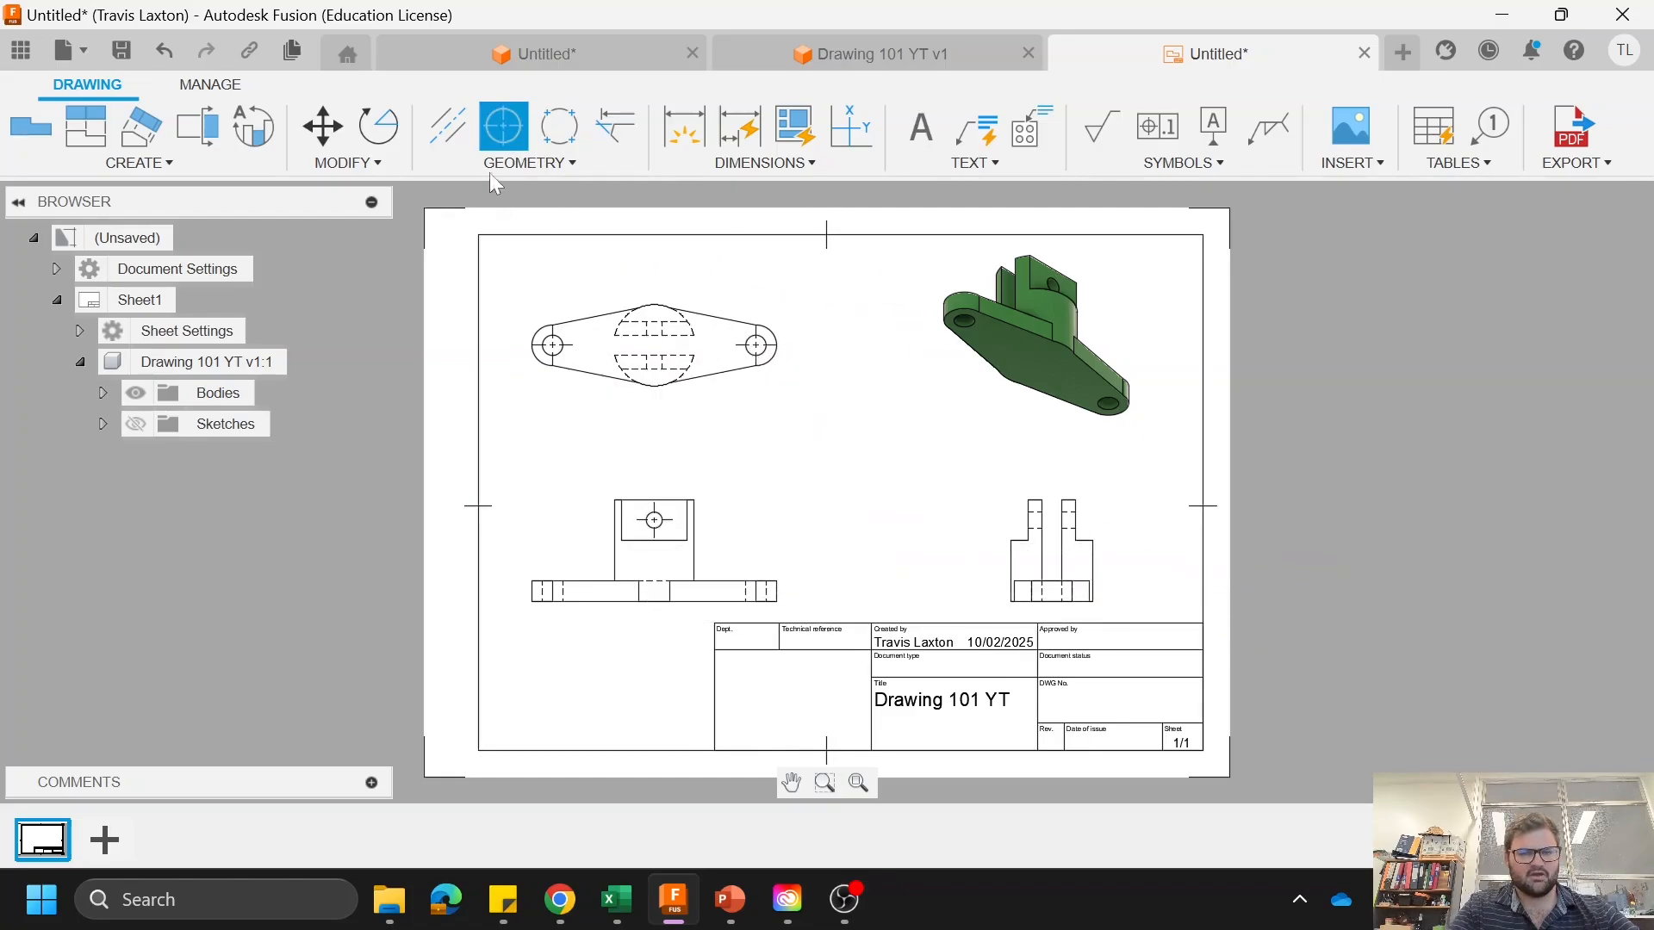
Step: Add centerlines in the side view along the cross hole and down the middle of the slot
{"action": "left_click", "coordinate": [444, 129]}
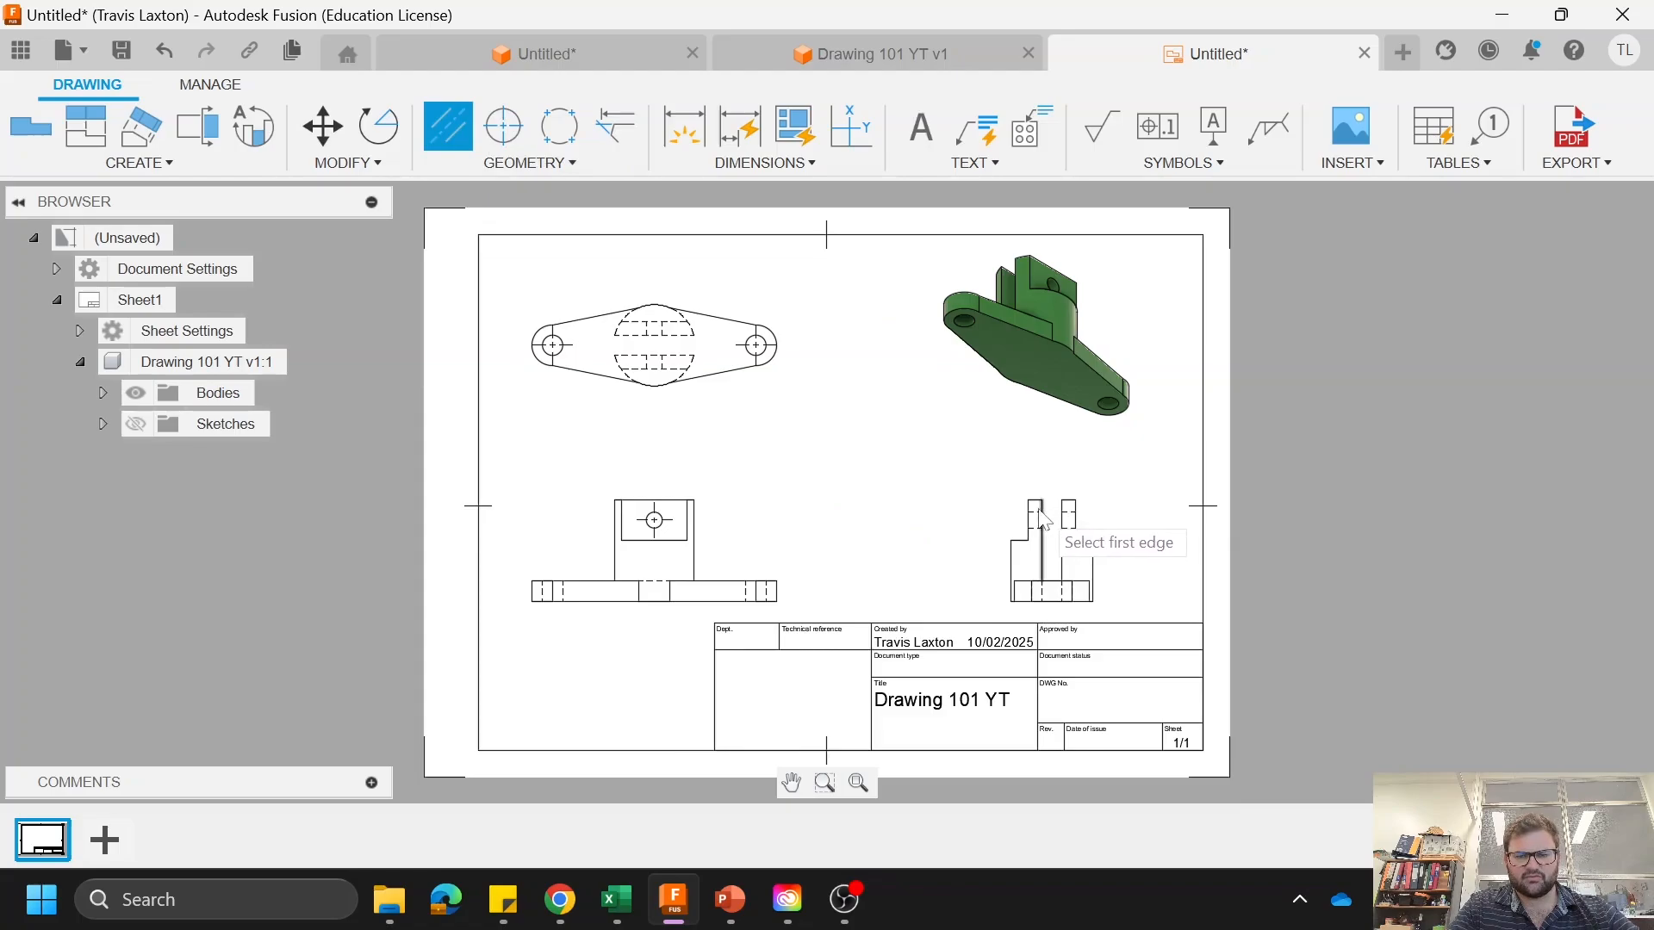
{"action": "left_click", "coordinate": [1033, 515]}
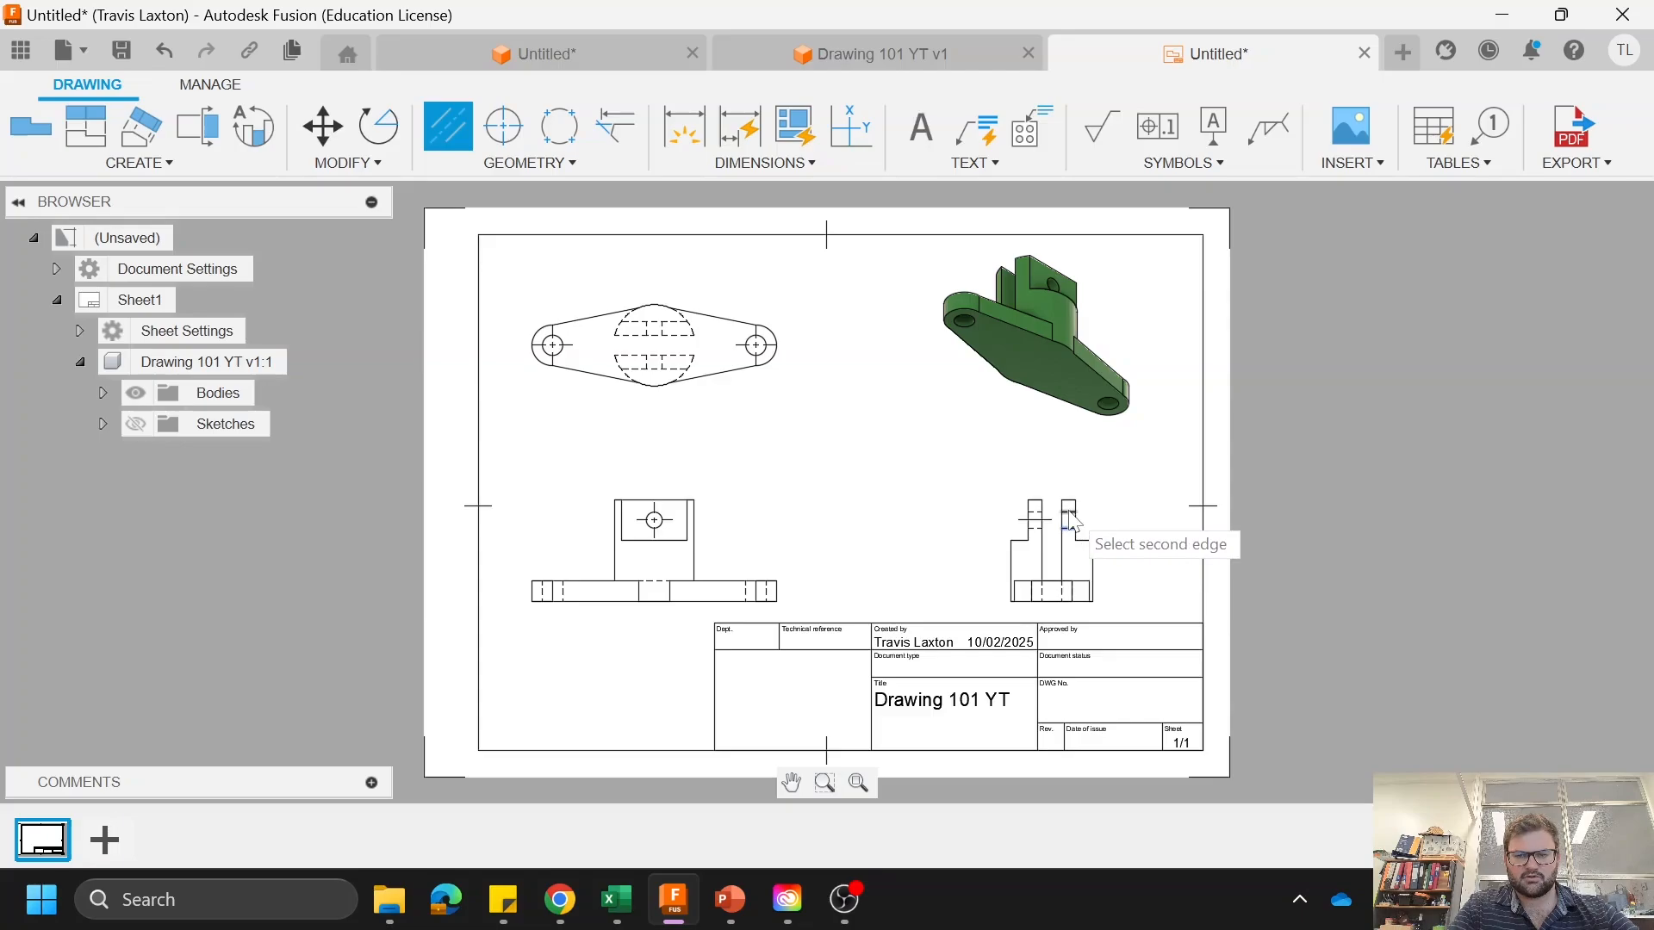
{"action": "left_click", "coordinate": [1071, 561]}
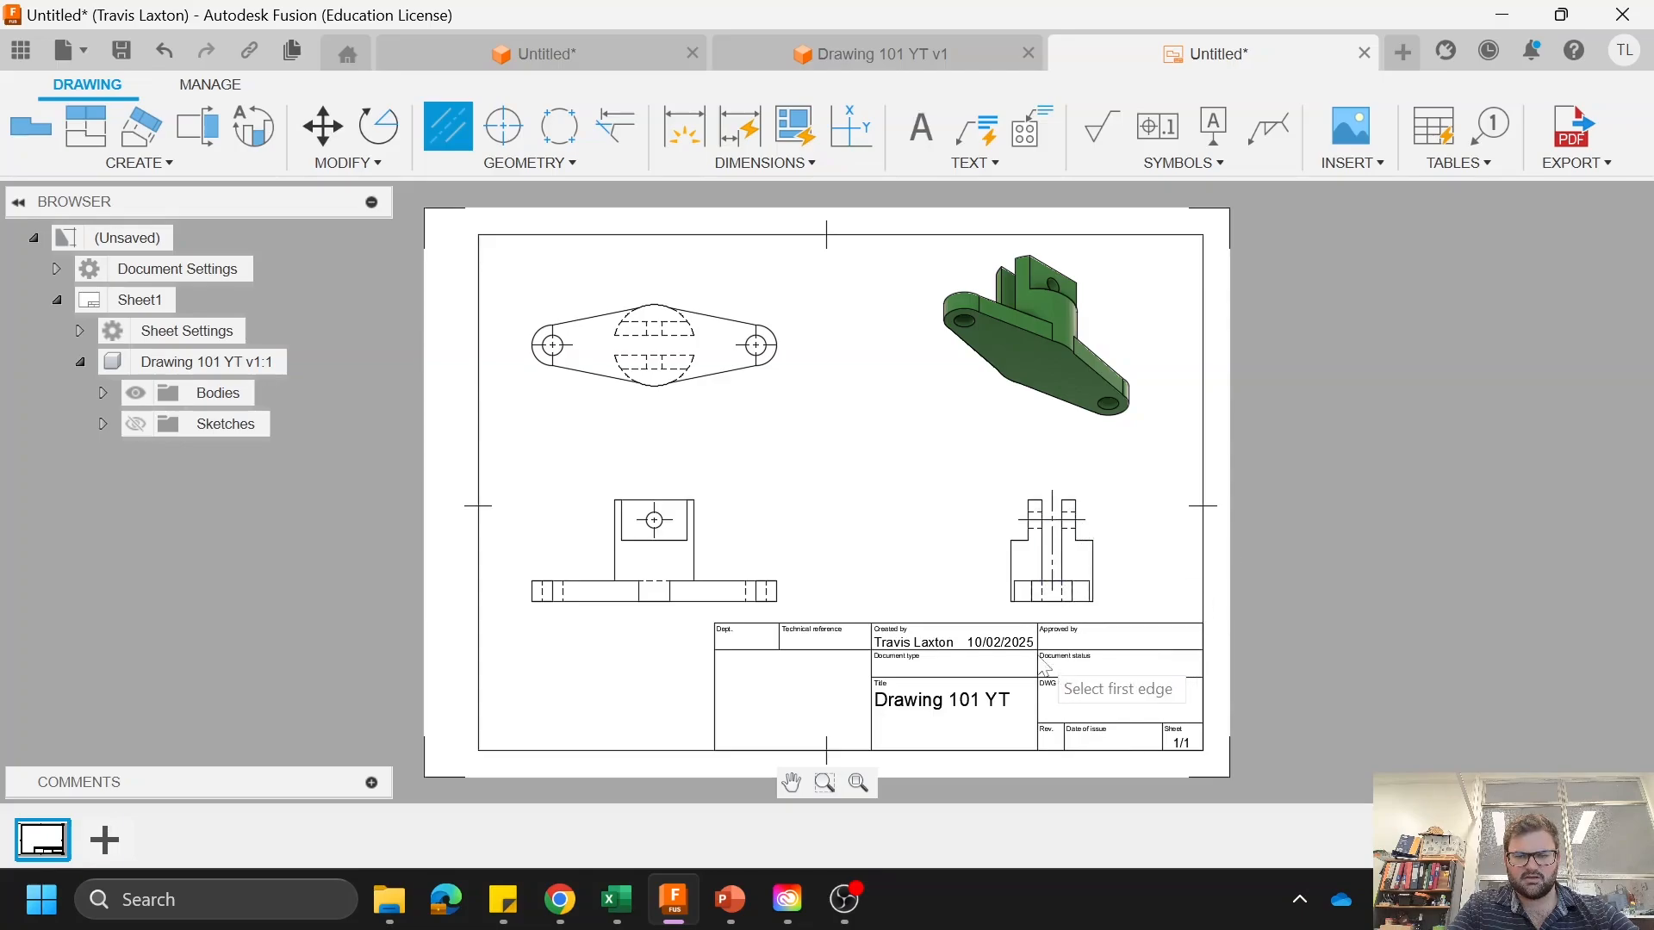
{"action": "left_click", "coordinate": [1061, 596]}
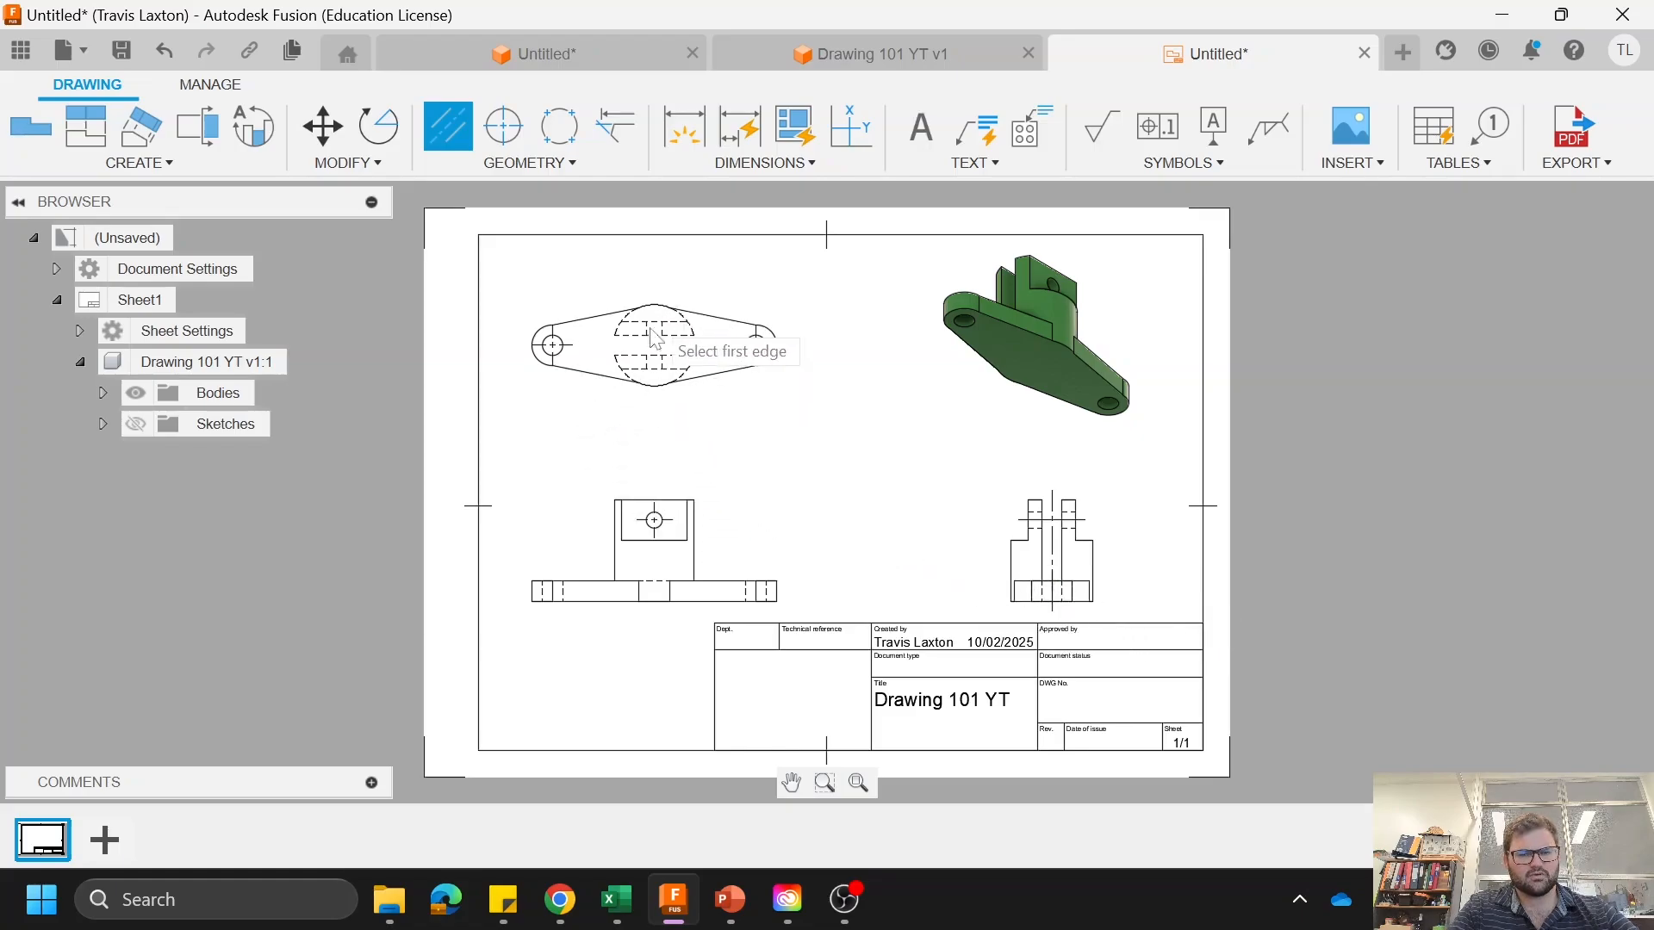
Step: Add centerlines in the top view between the hidden cross-hole edges of both the upper and lower lugs
{"action": "left_click", "coordinate": [655, 340]}
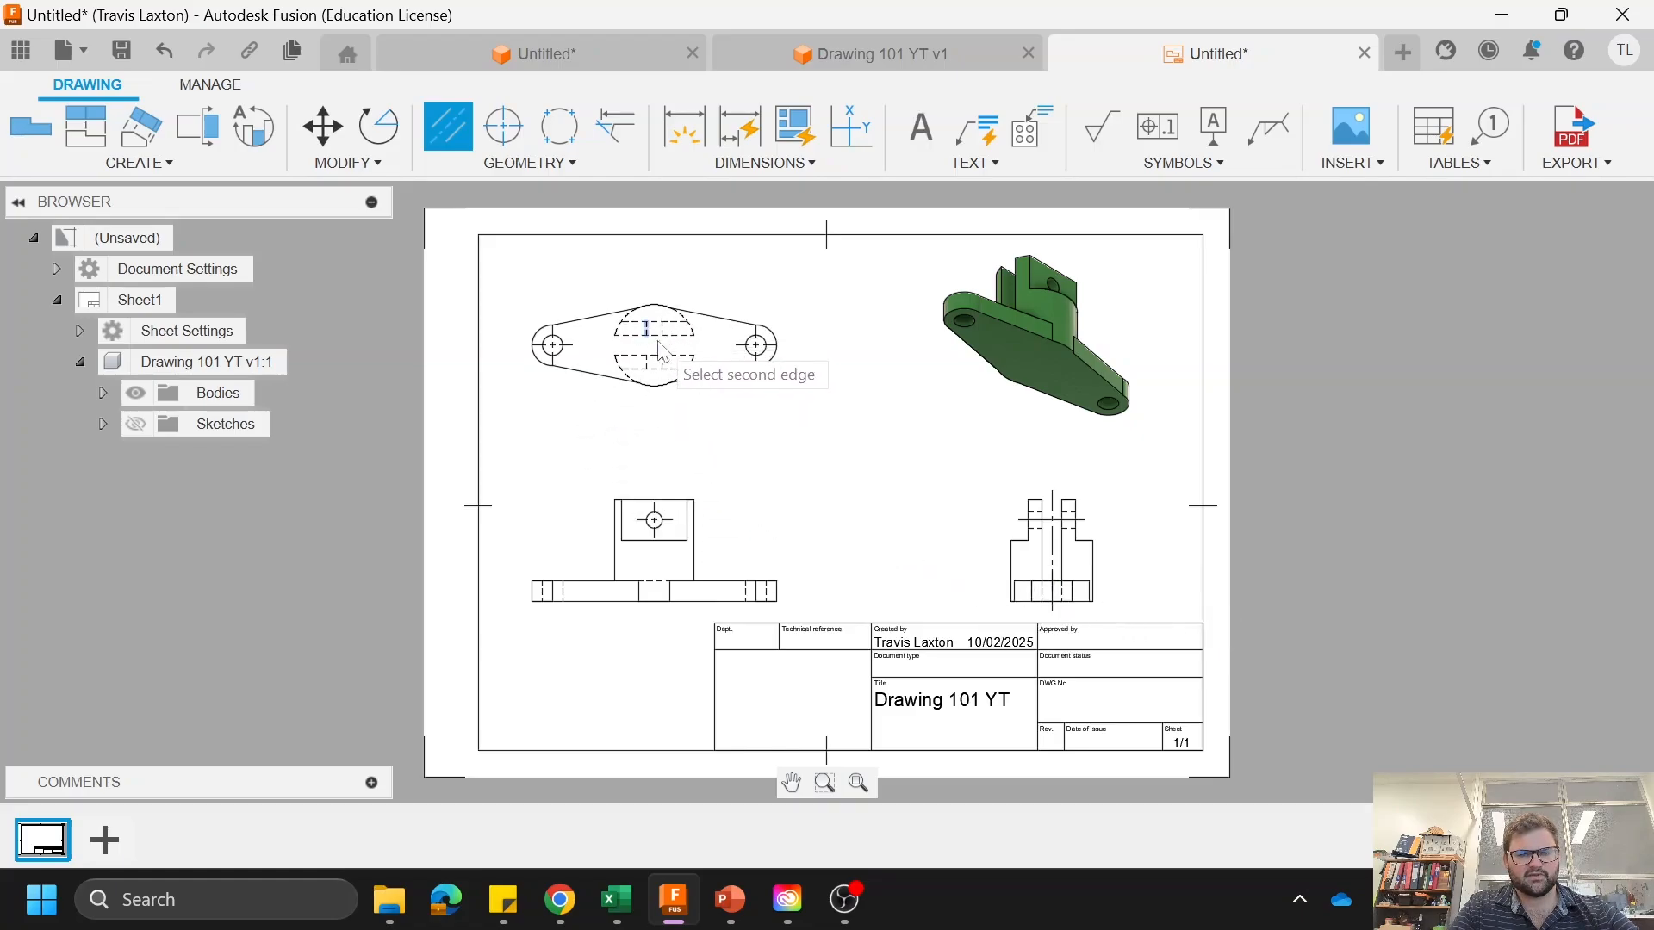
{"action": "left_click", "coordinate": [667, 341]}
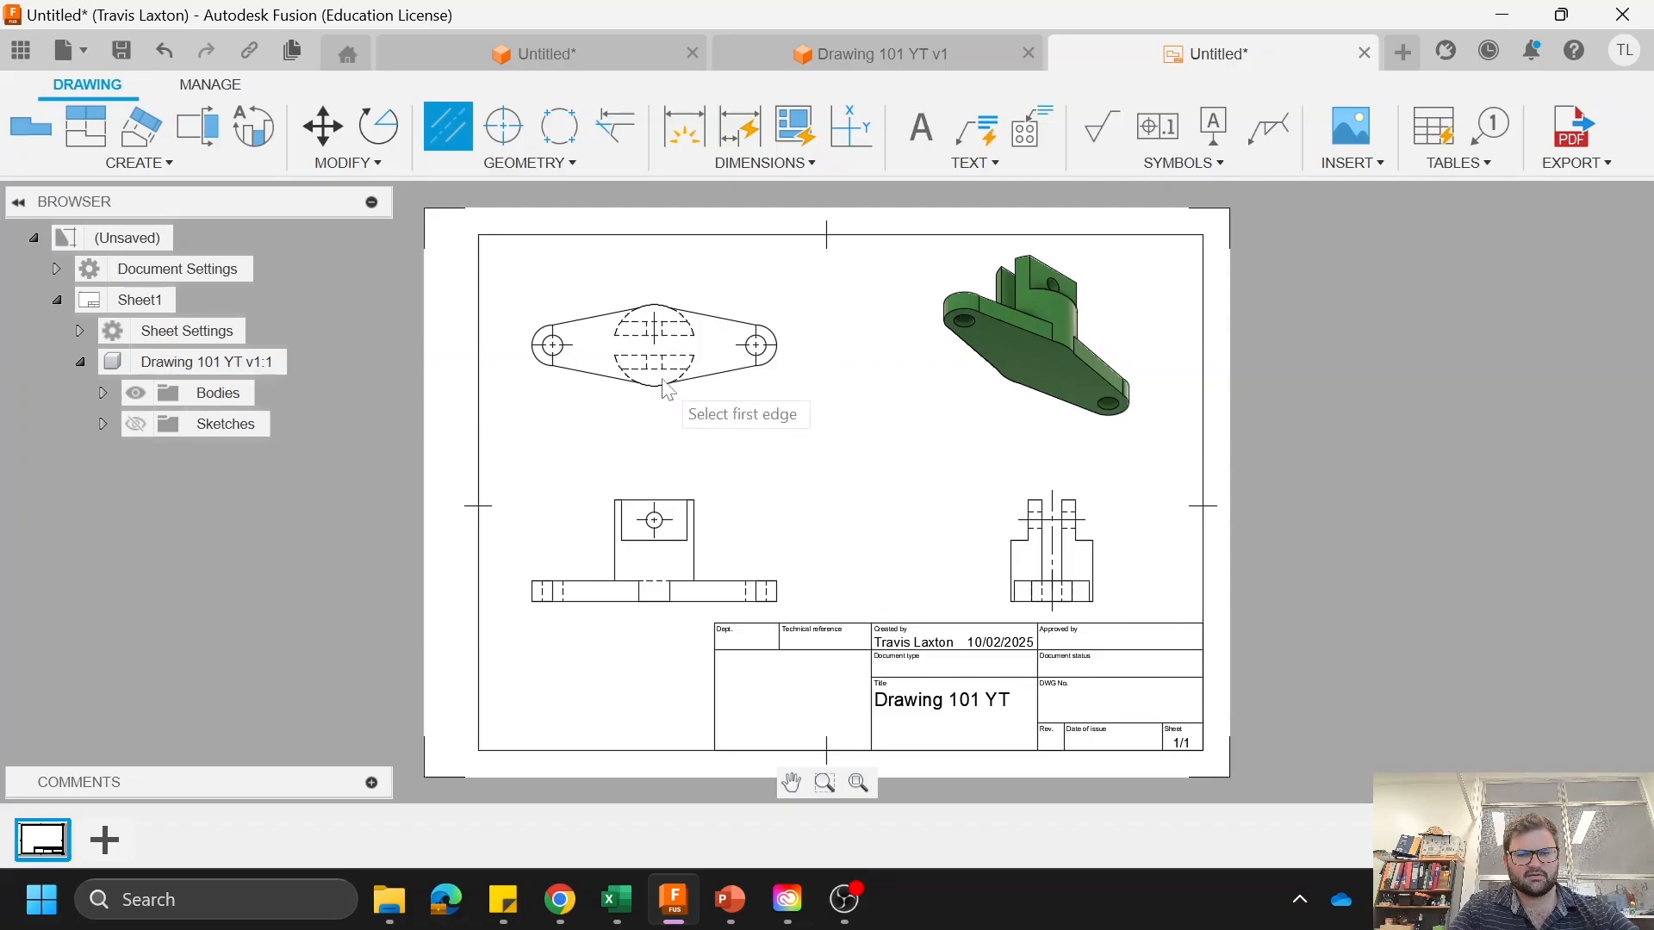
{"action": "left_click", "coordinate": [655, 356]}
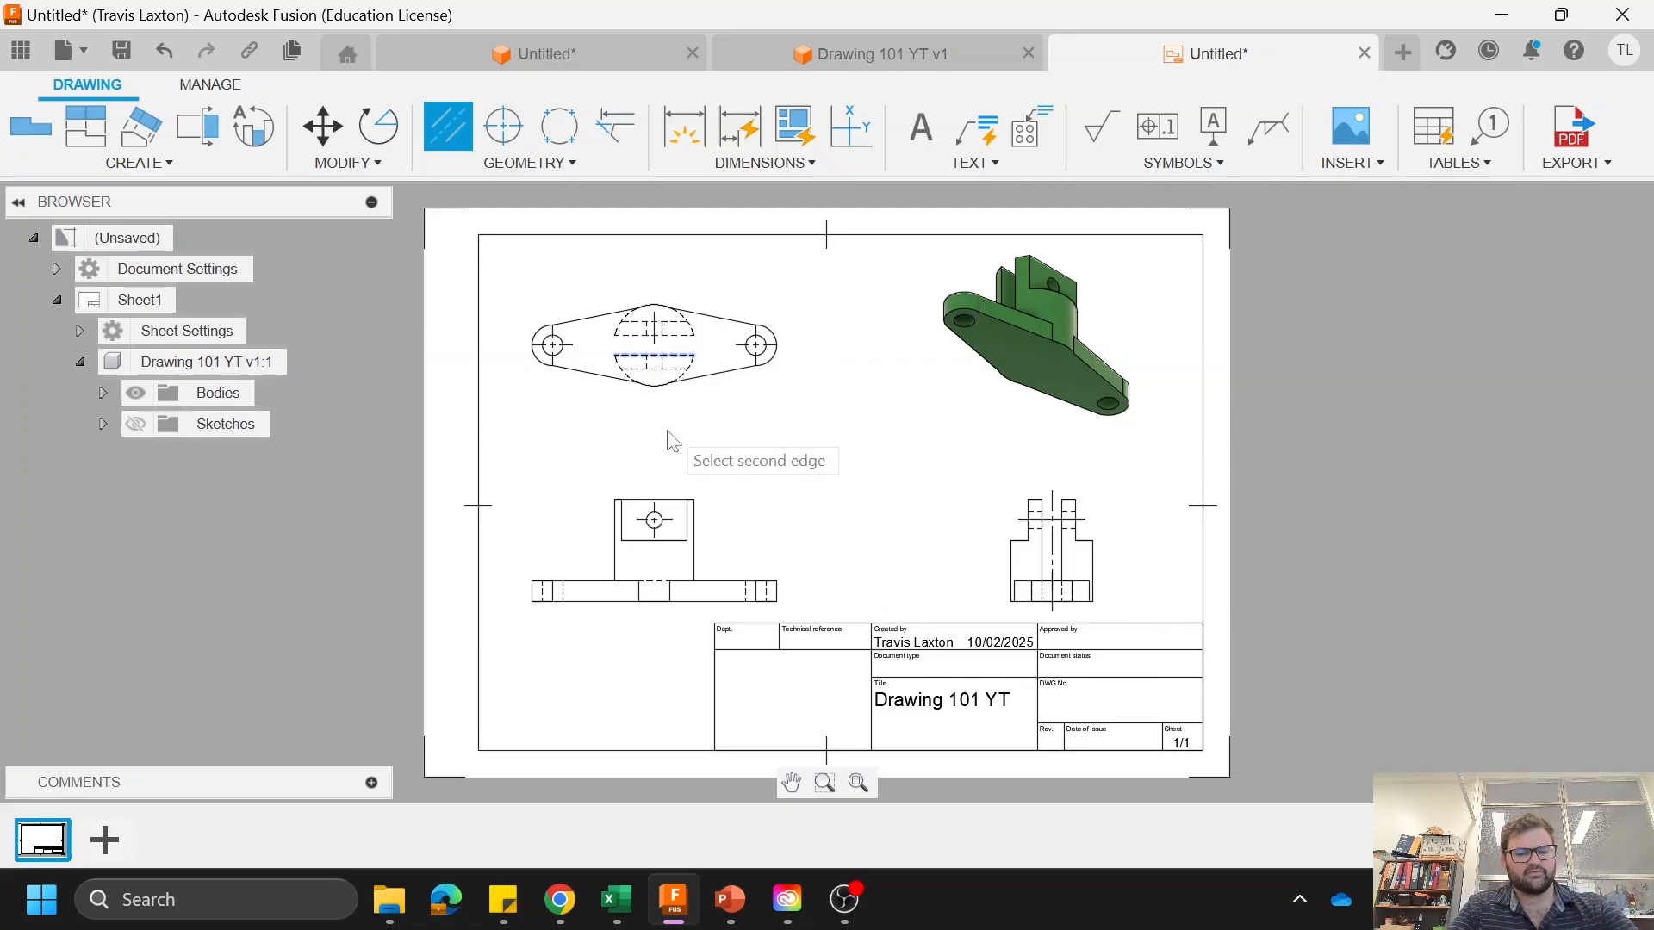
{"action": "key", "text": "Escape"}
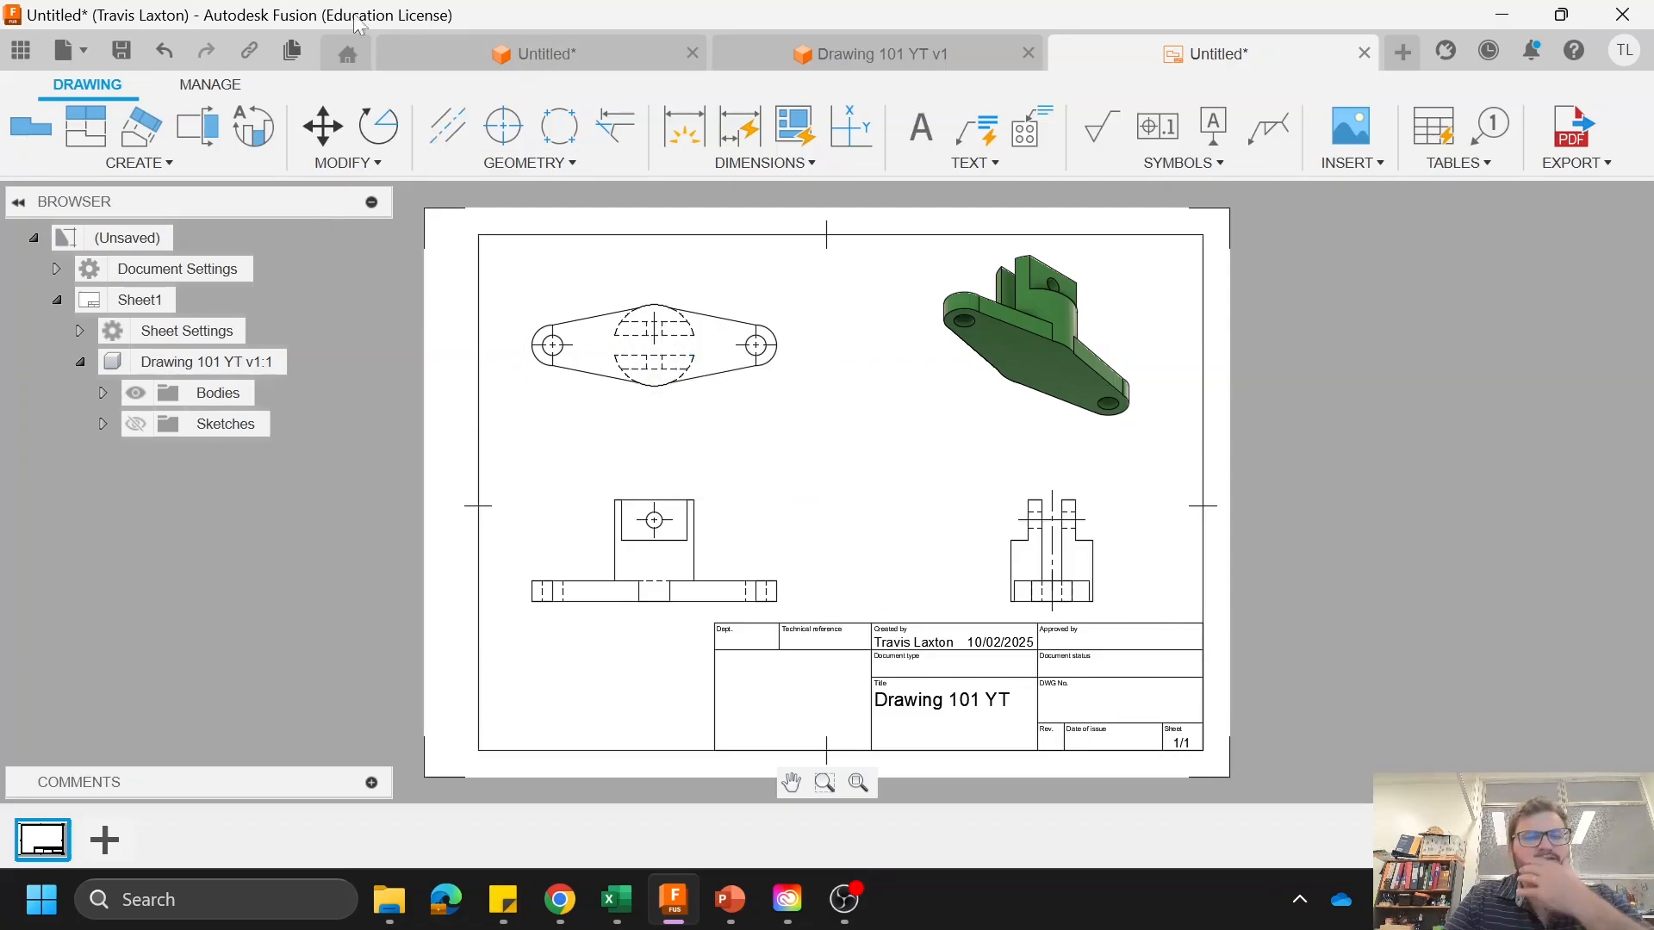
{"action": "left_click", "coordinate": [448, 127]}
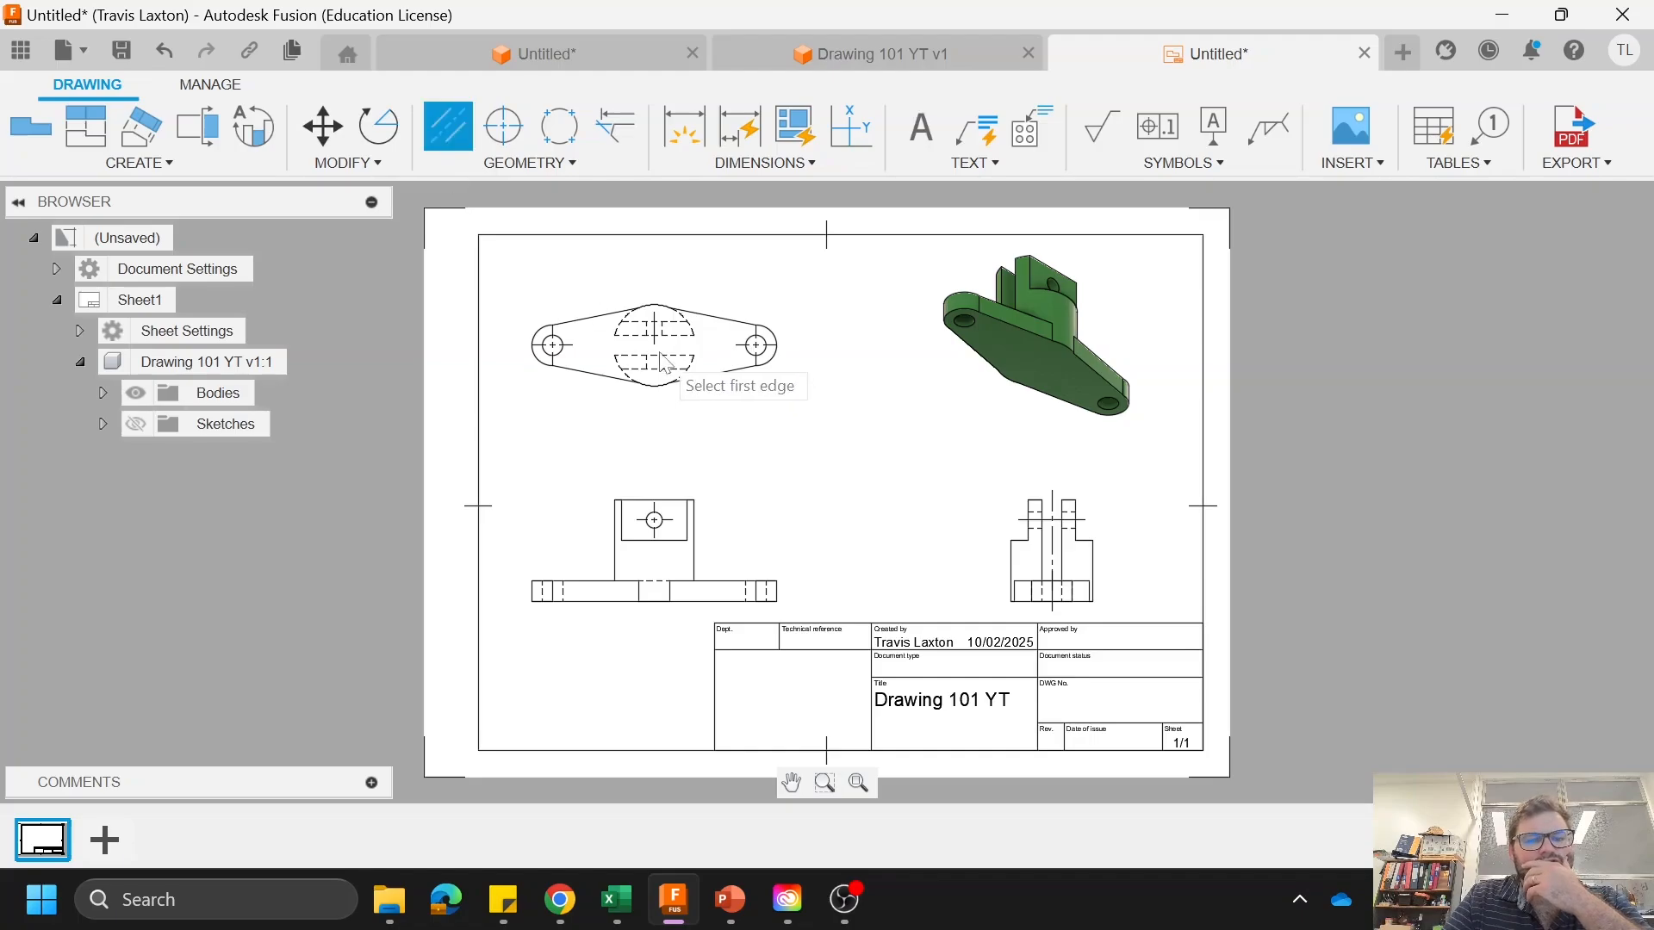
{"action": "left_click", "coordinate": [647, 362]}
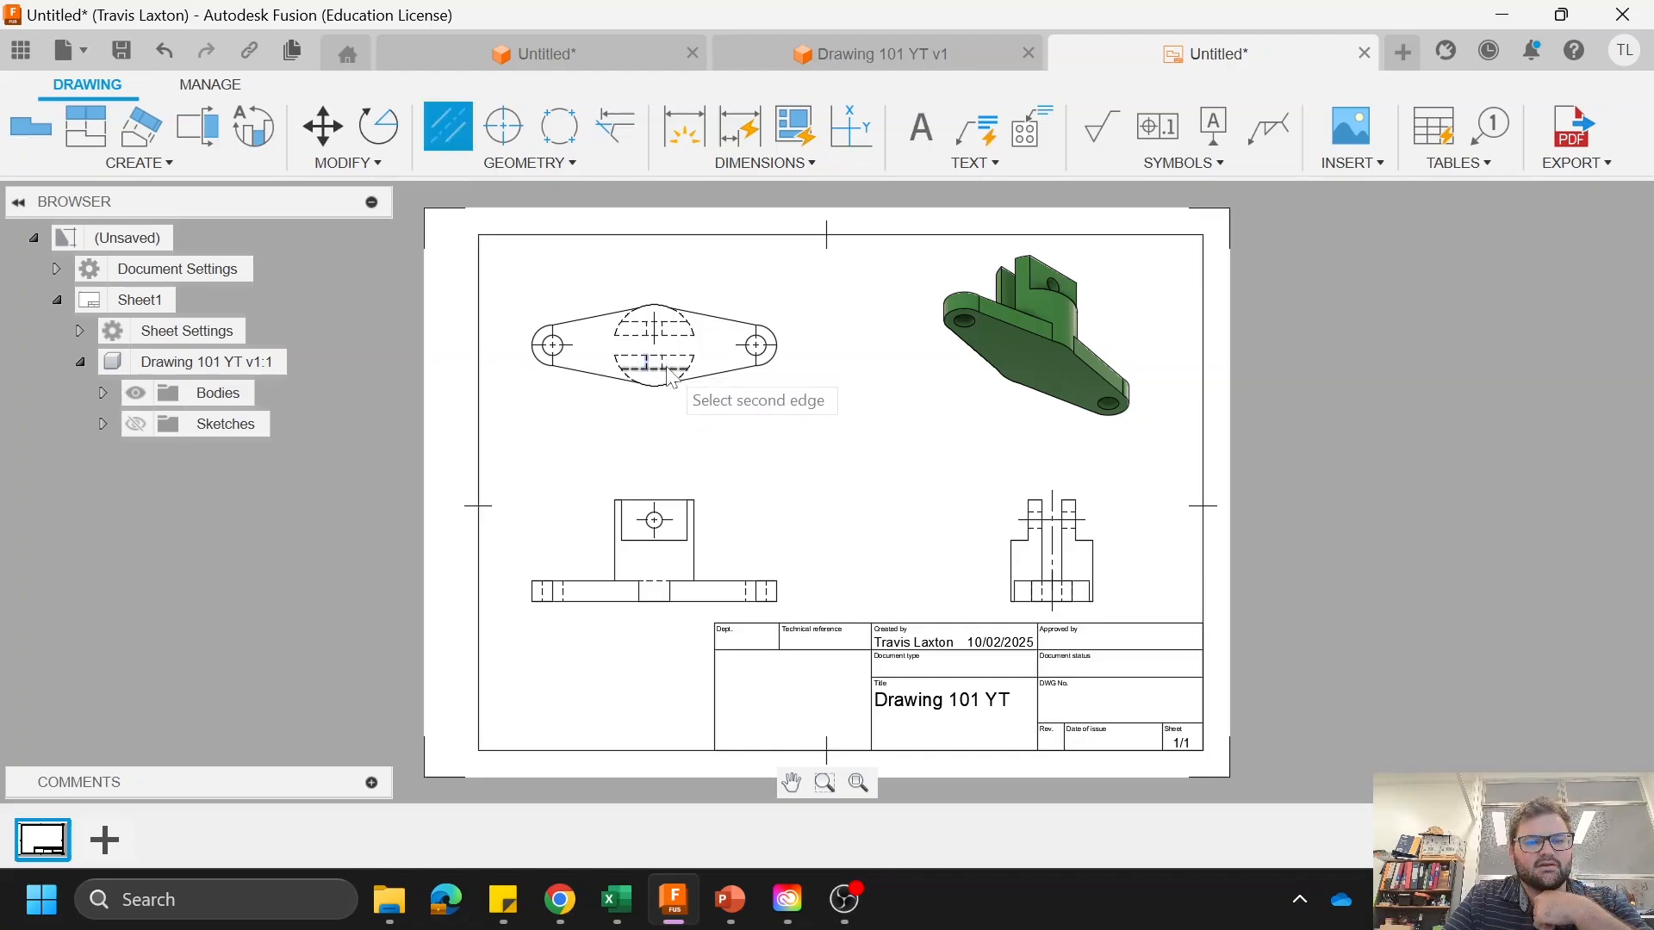
{"action": "left_click", "coordinate": [662, 361]}
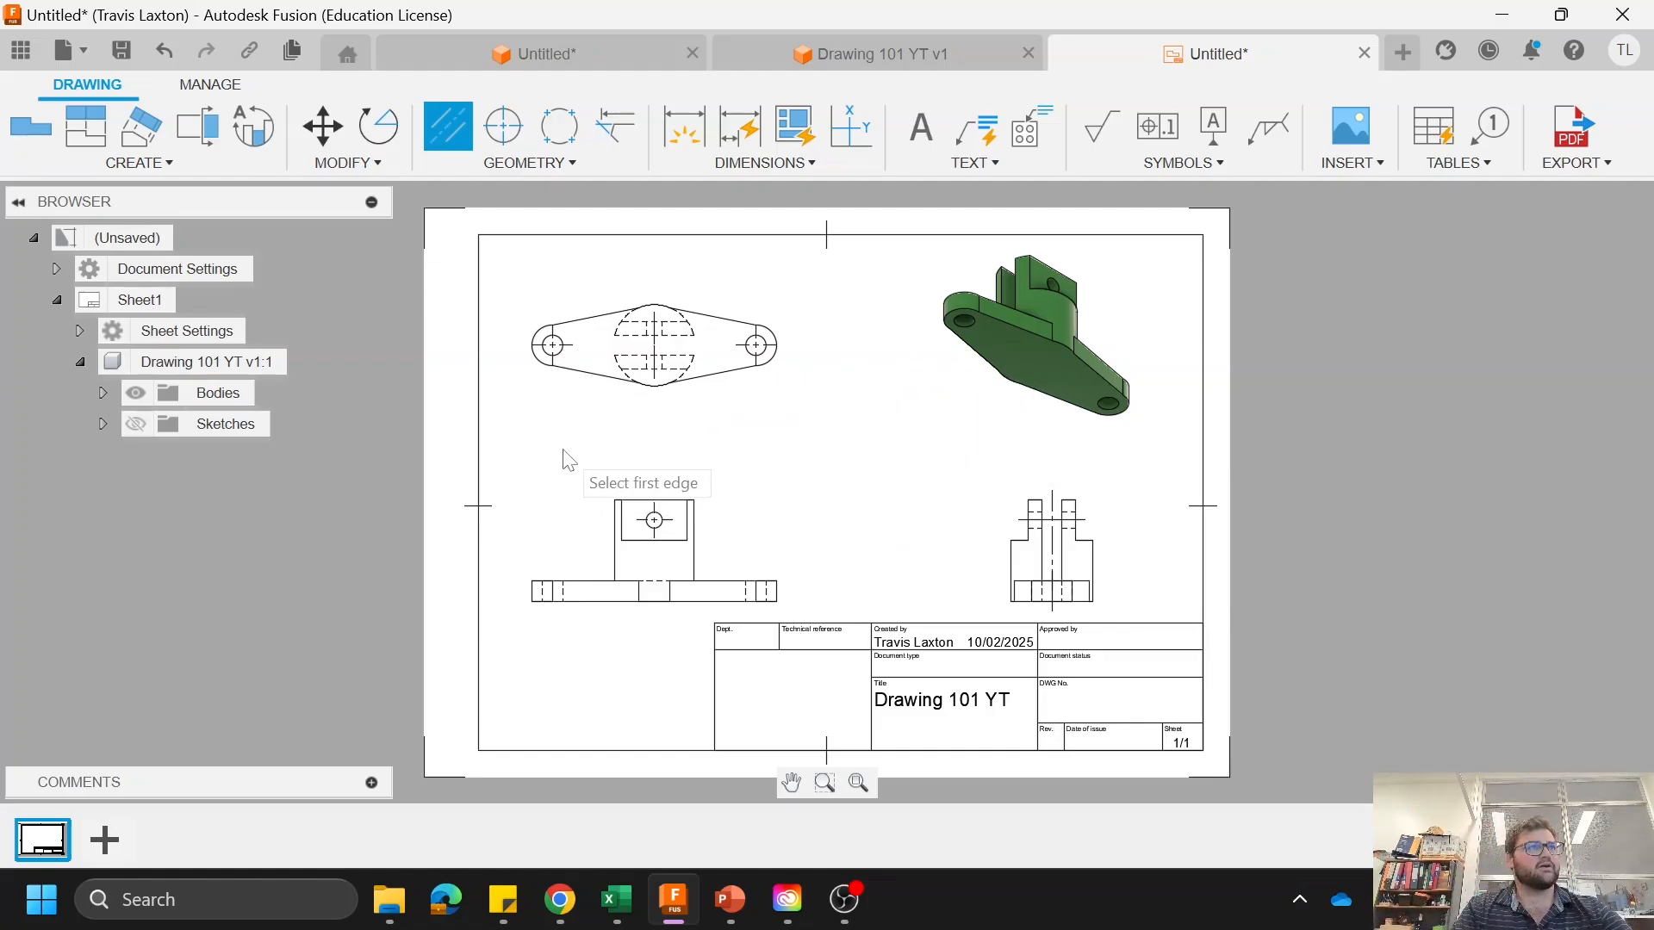
Step: Dimension the radius of the plate's central arc in the top view, with the text above the view
{"action": "left_click", "coordinate": [685, 131]}
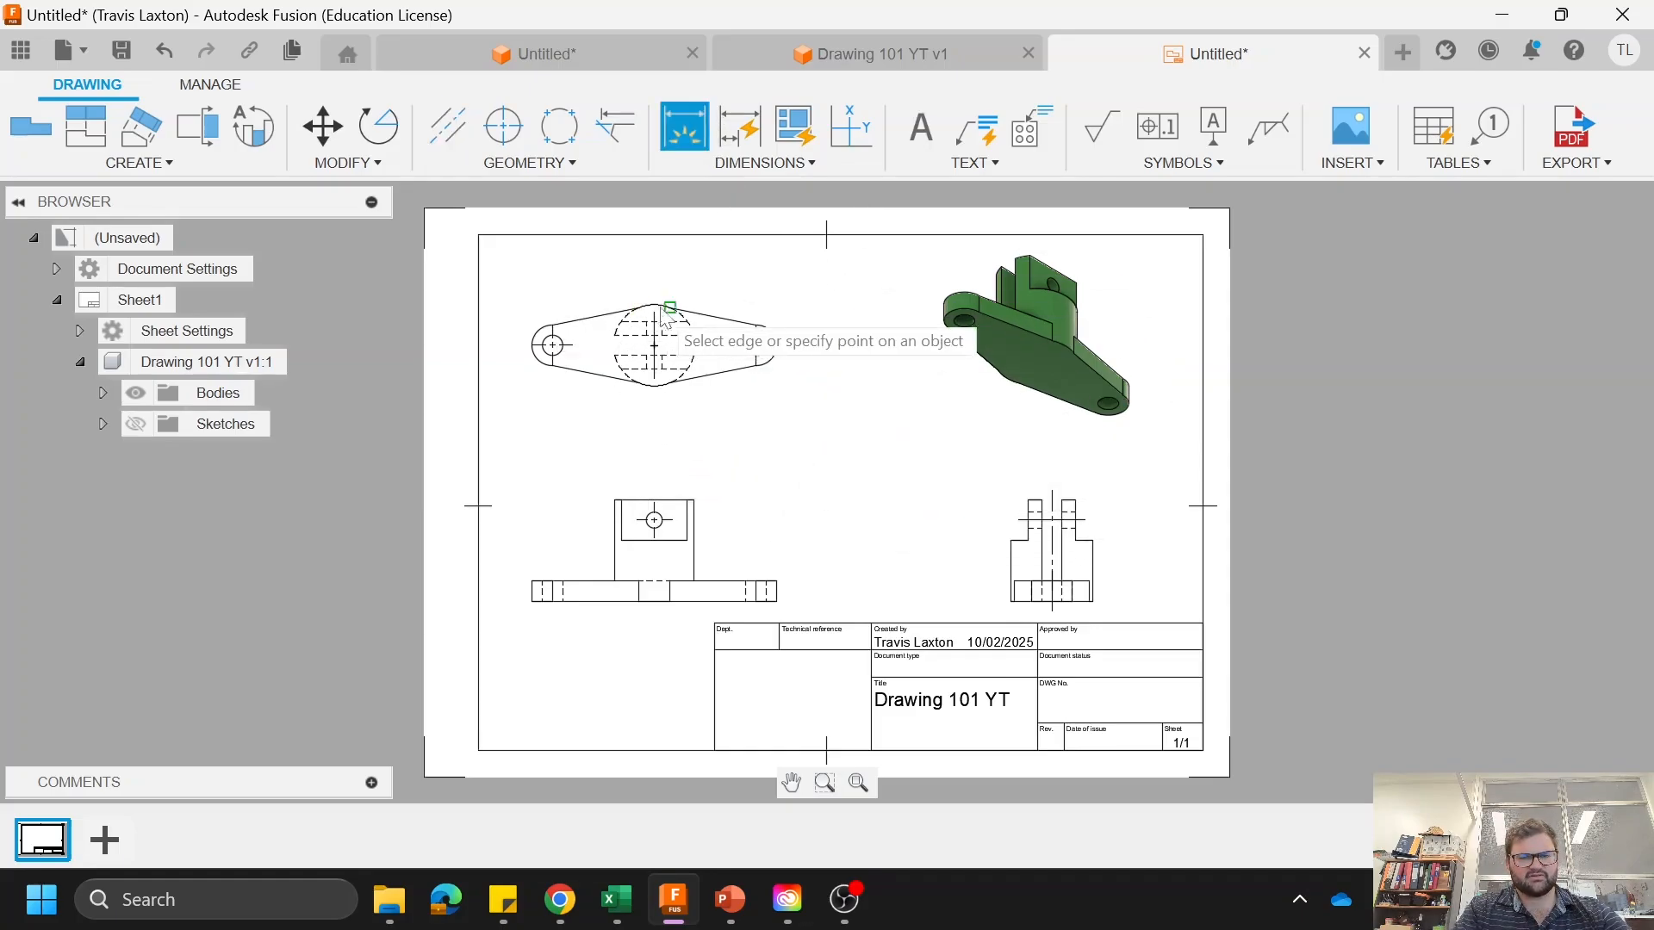
{"action": "scroll", "coordinate": [669, 323], "scroll_direction": "up", "scroll_amount": 2}
{"action": "scroll", "coordinate": [626, 284], "scroll_direction": "down", "scroll_amount": 3}
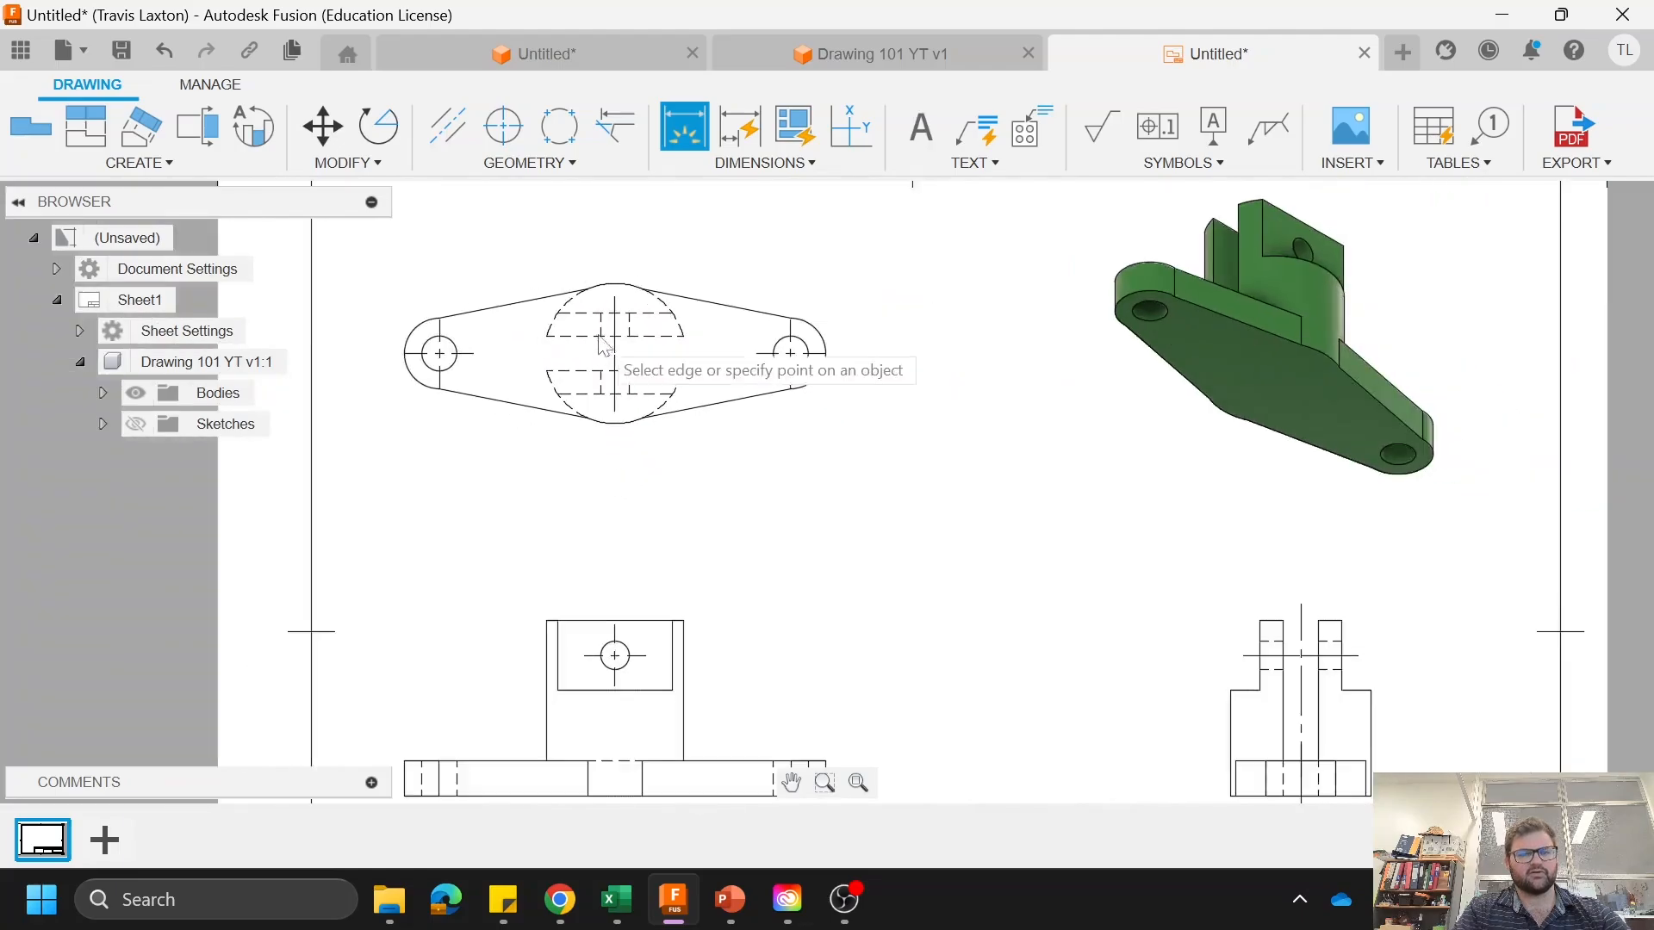
{"action": "scroll", "coordinate": [517, 224], "scroll_direction": "up", "scroll_amount": 4}
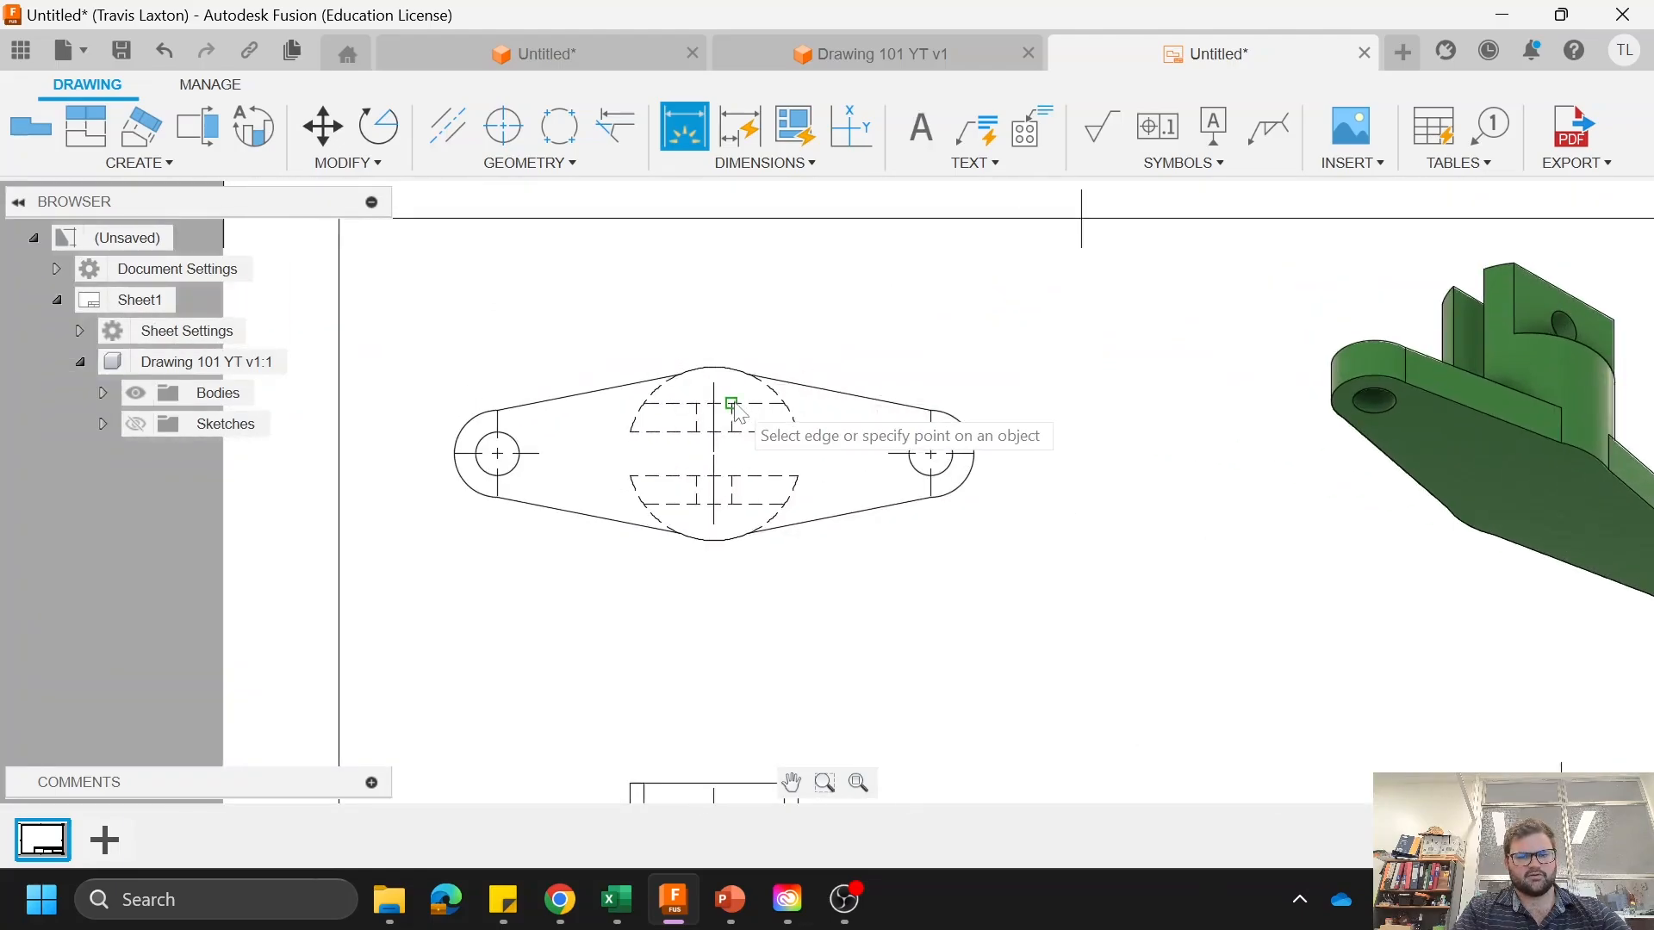
{"action": "left_click", "coordinate": [780, 402]}
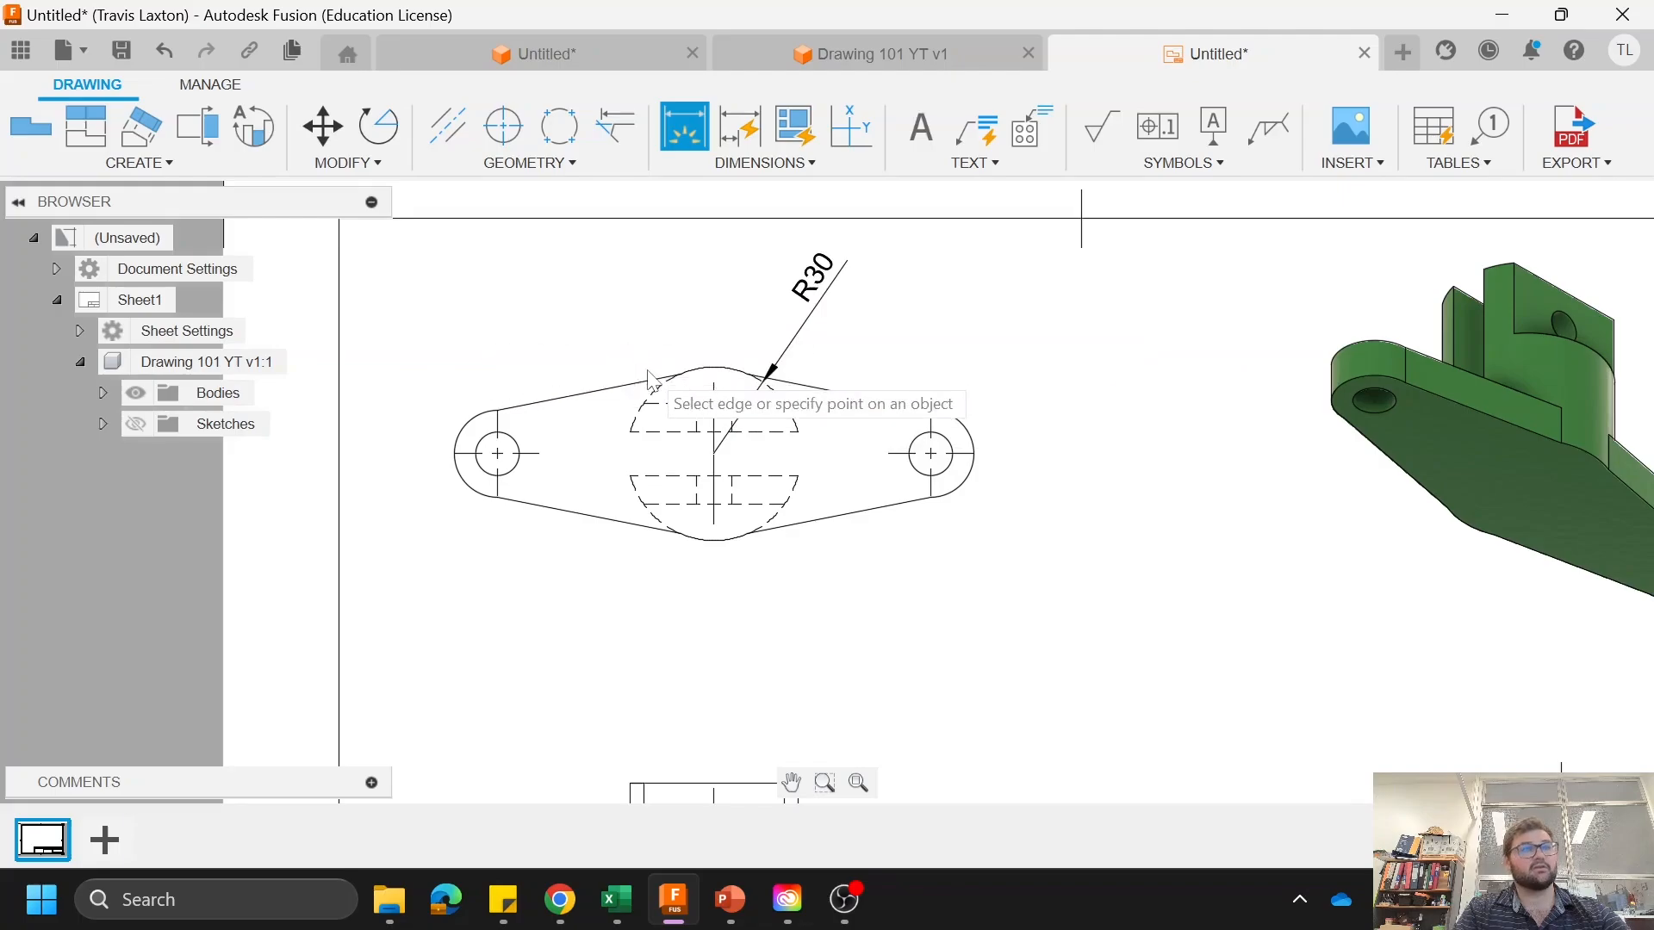
Step: Dimension the distance across the lugs' outer faces and the slot width between their inner faces in the top view
{"action": "left_click", "coordinate": [715, 470]}
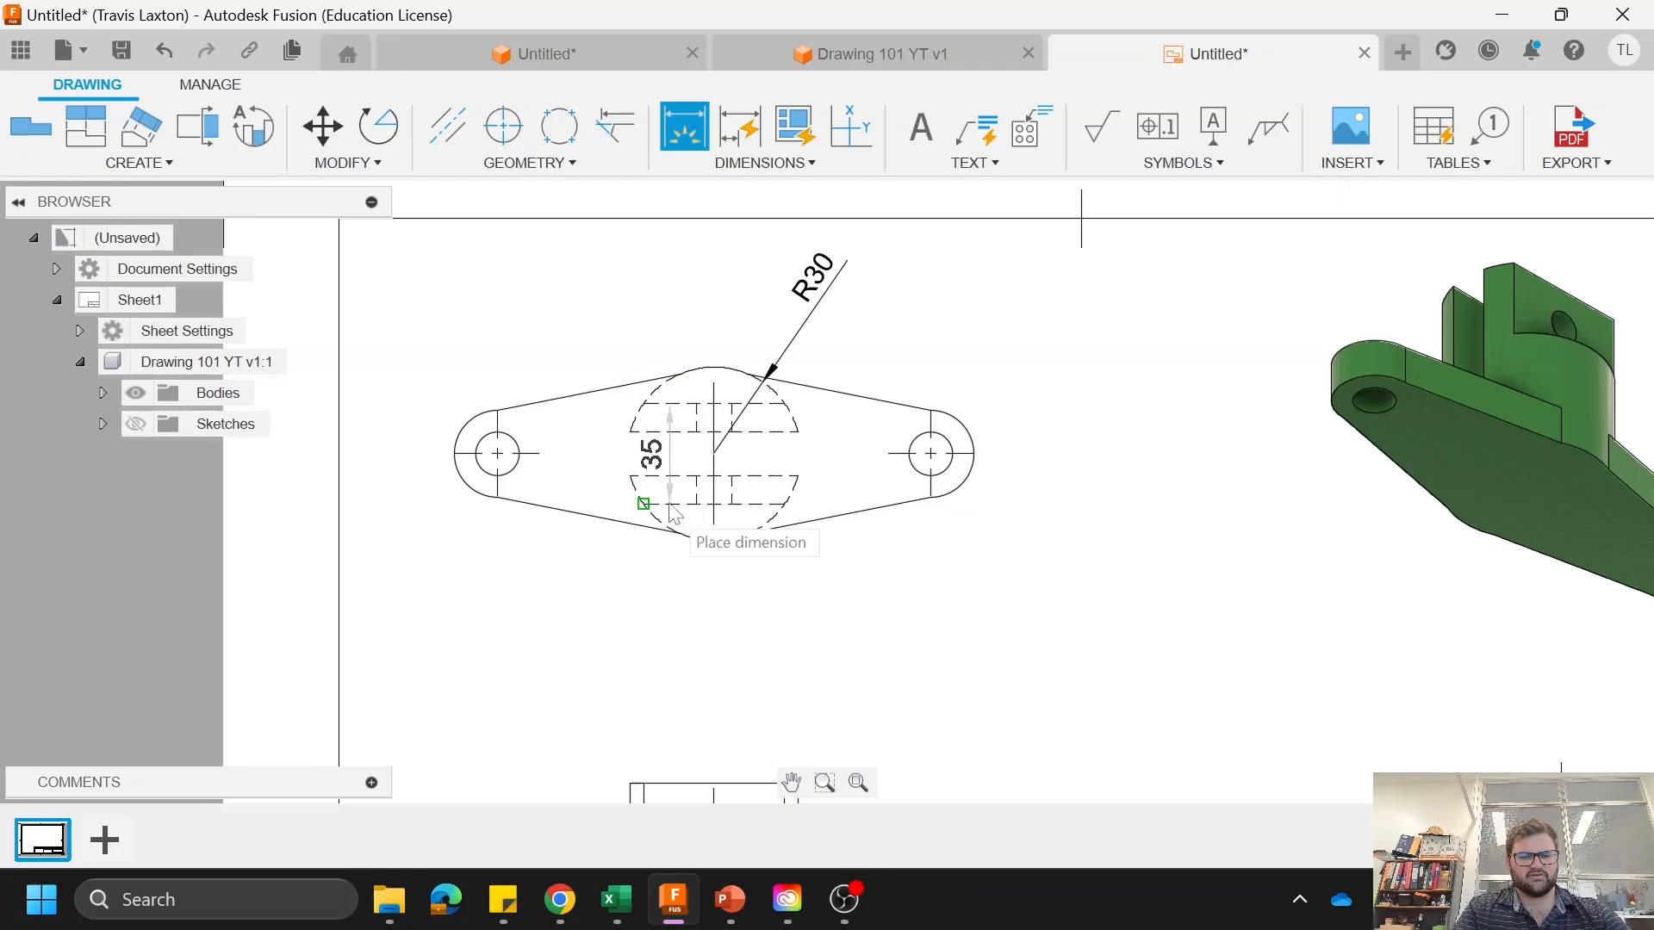
{"action": "left_click", "coordinate": [618, 454]}
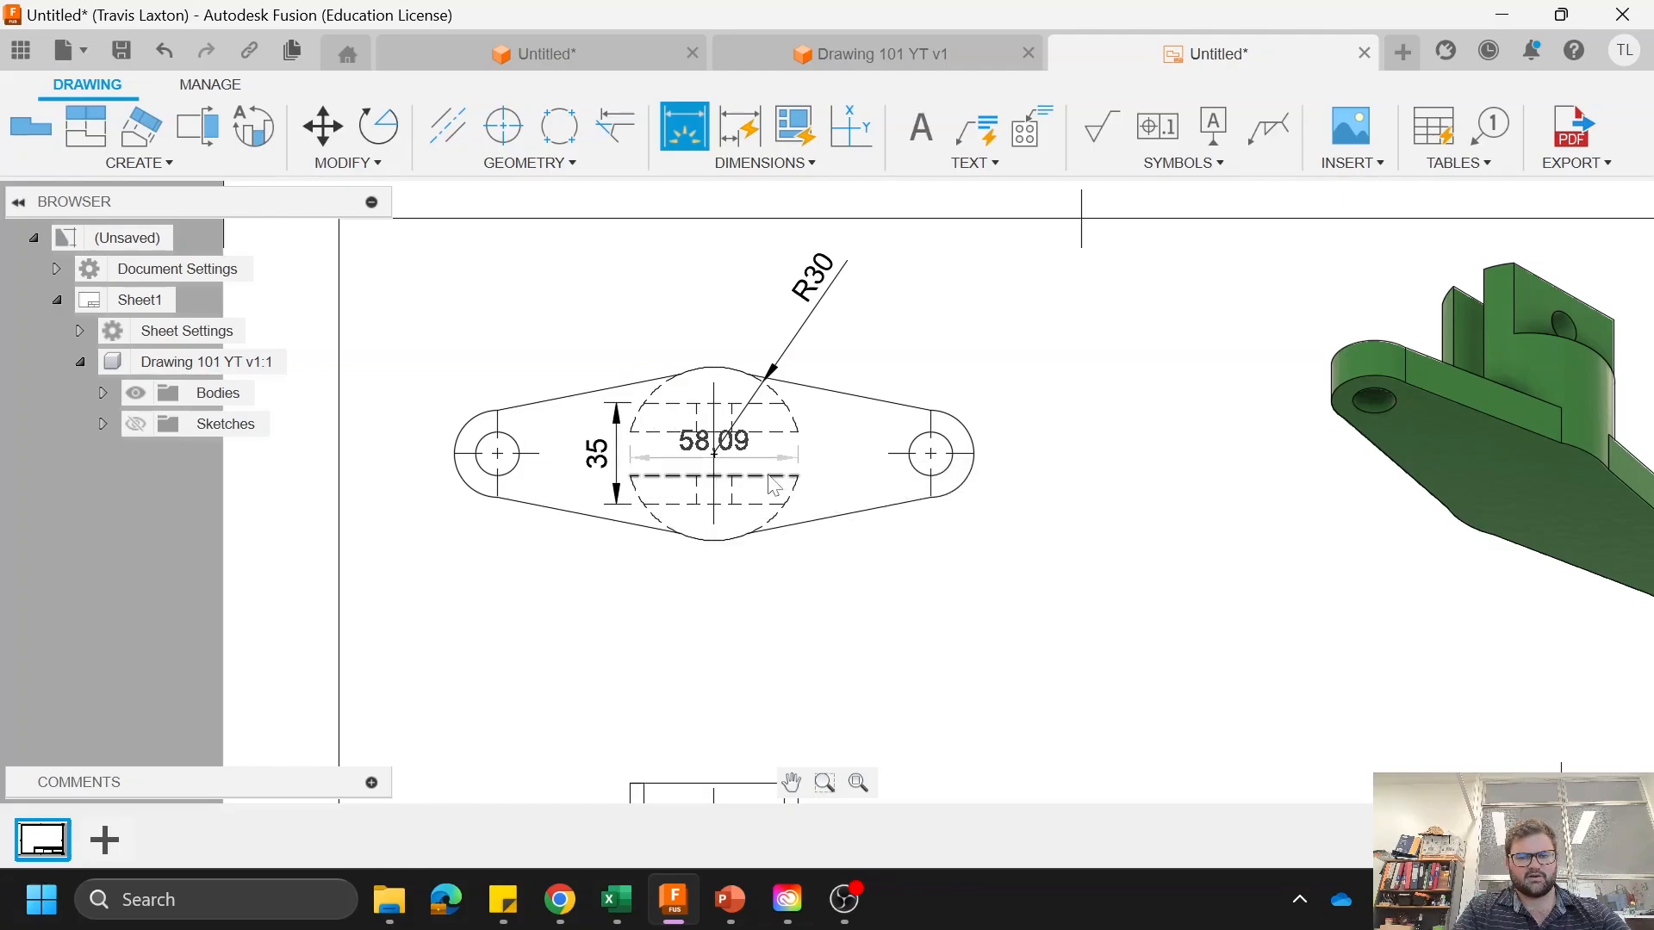
{"action": "left_click", "coordinate": [767, 432]}
{"action": "left_click", "coordinate": [772, 476]}
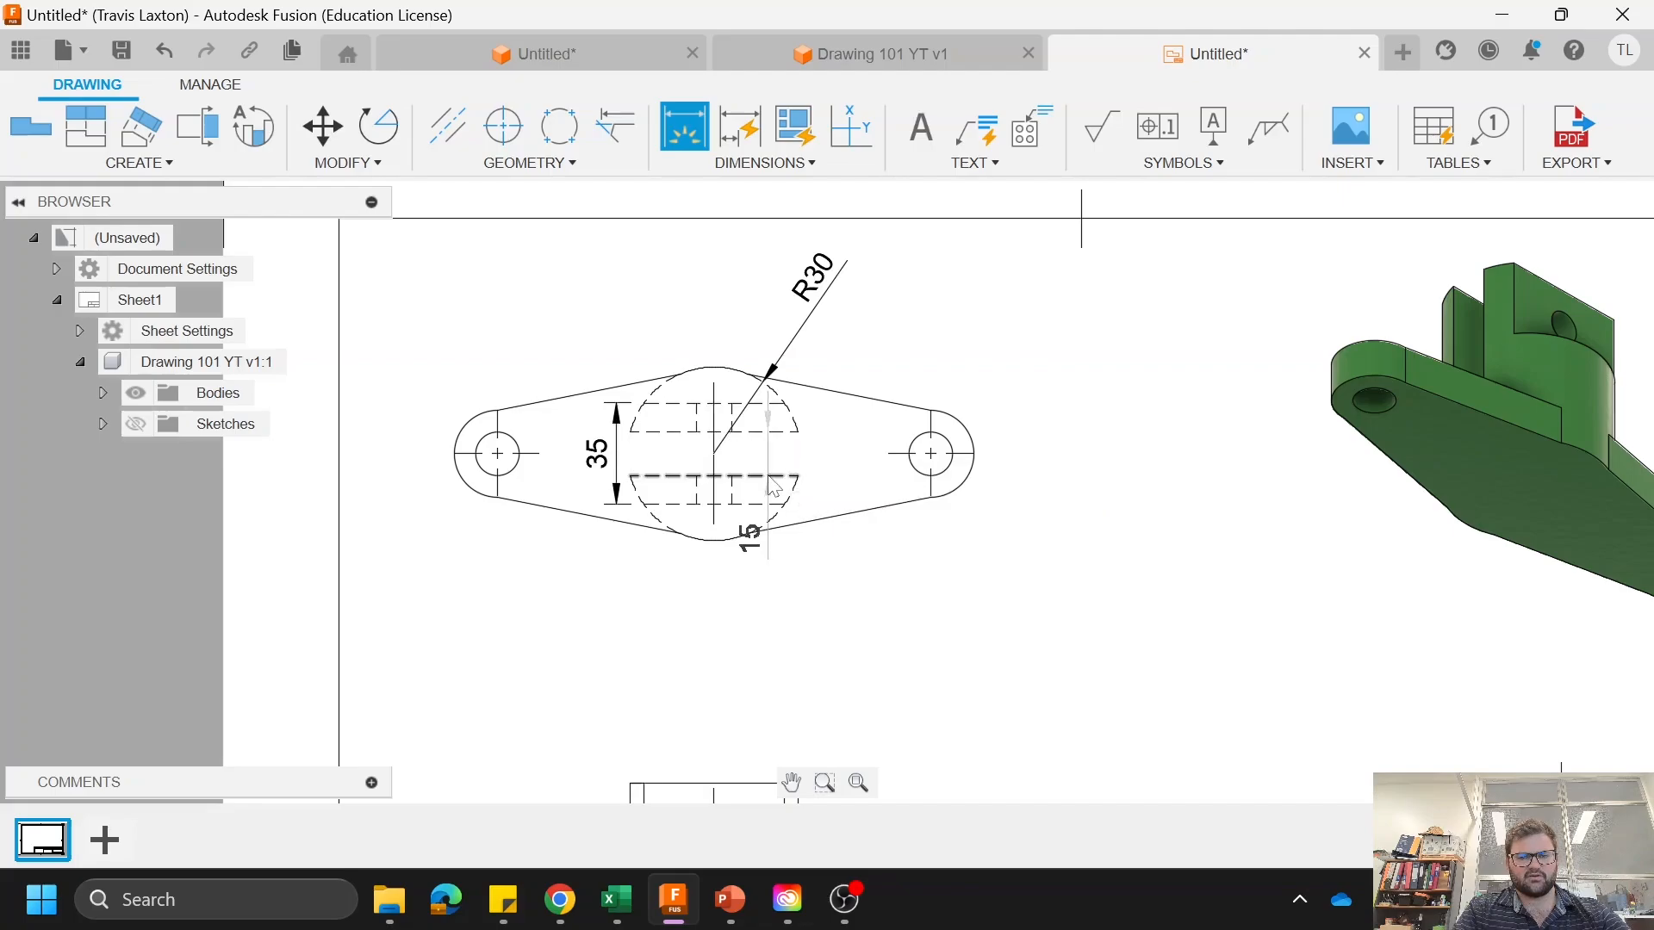
{"action": "left_click", "coordinate": [832, 465]}
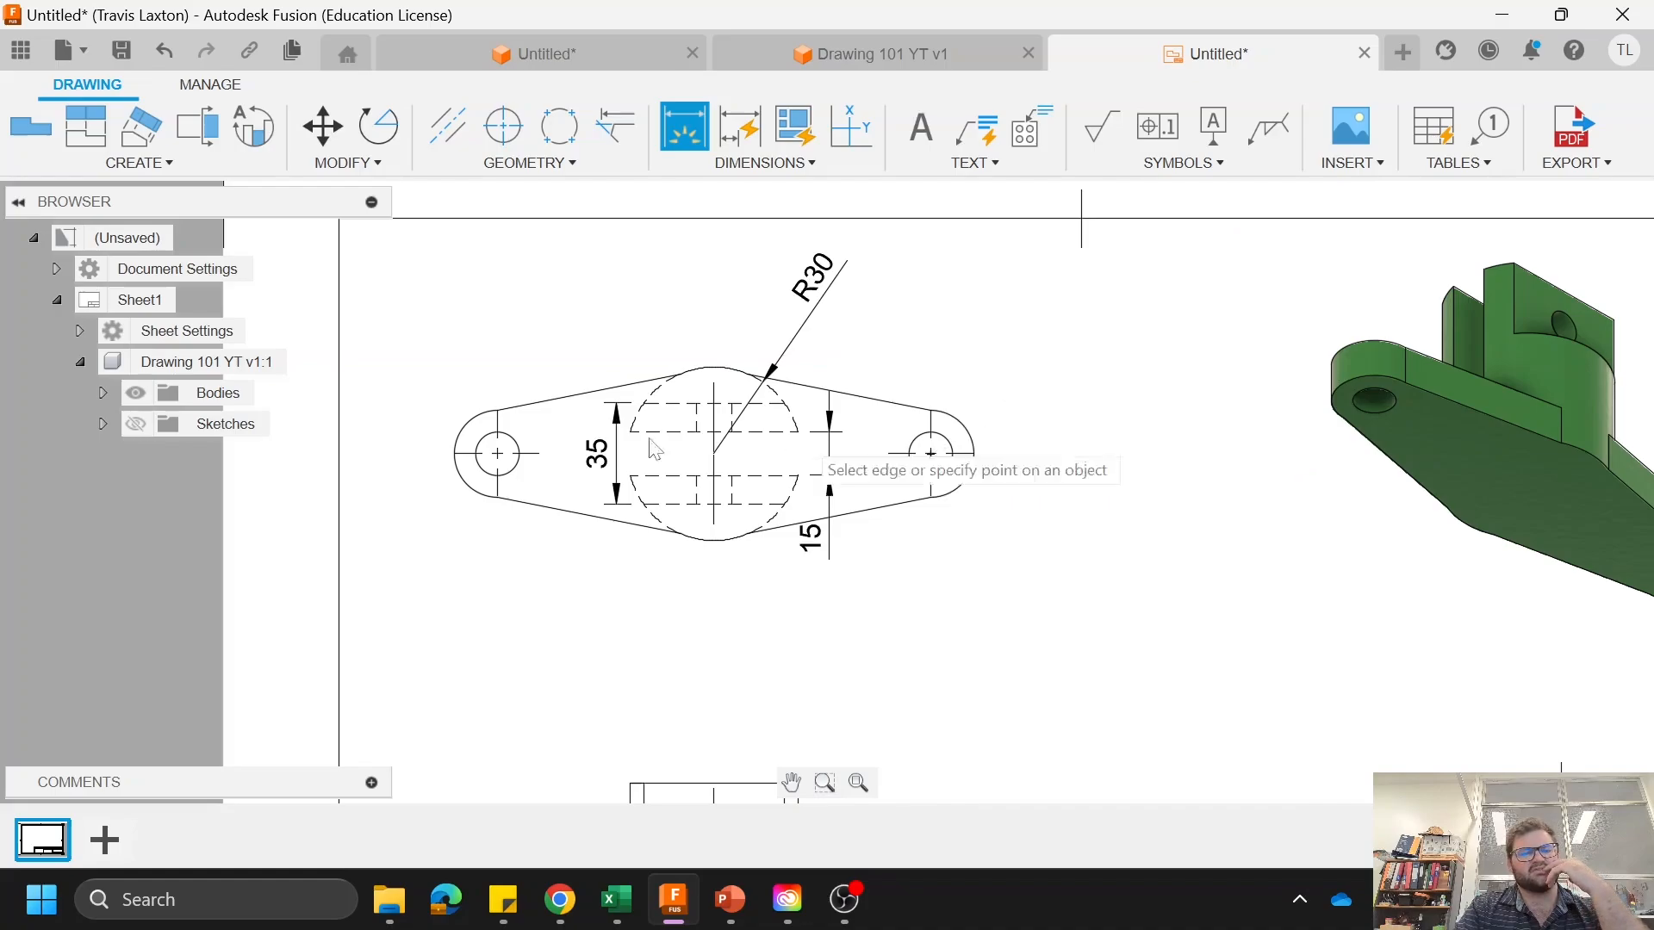
Step: Dimension the left end's outer radius and its hole's diameter in the top view
{"action": "left_click", "coordinate": [464, 479]}
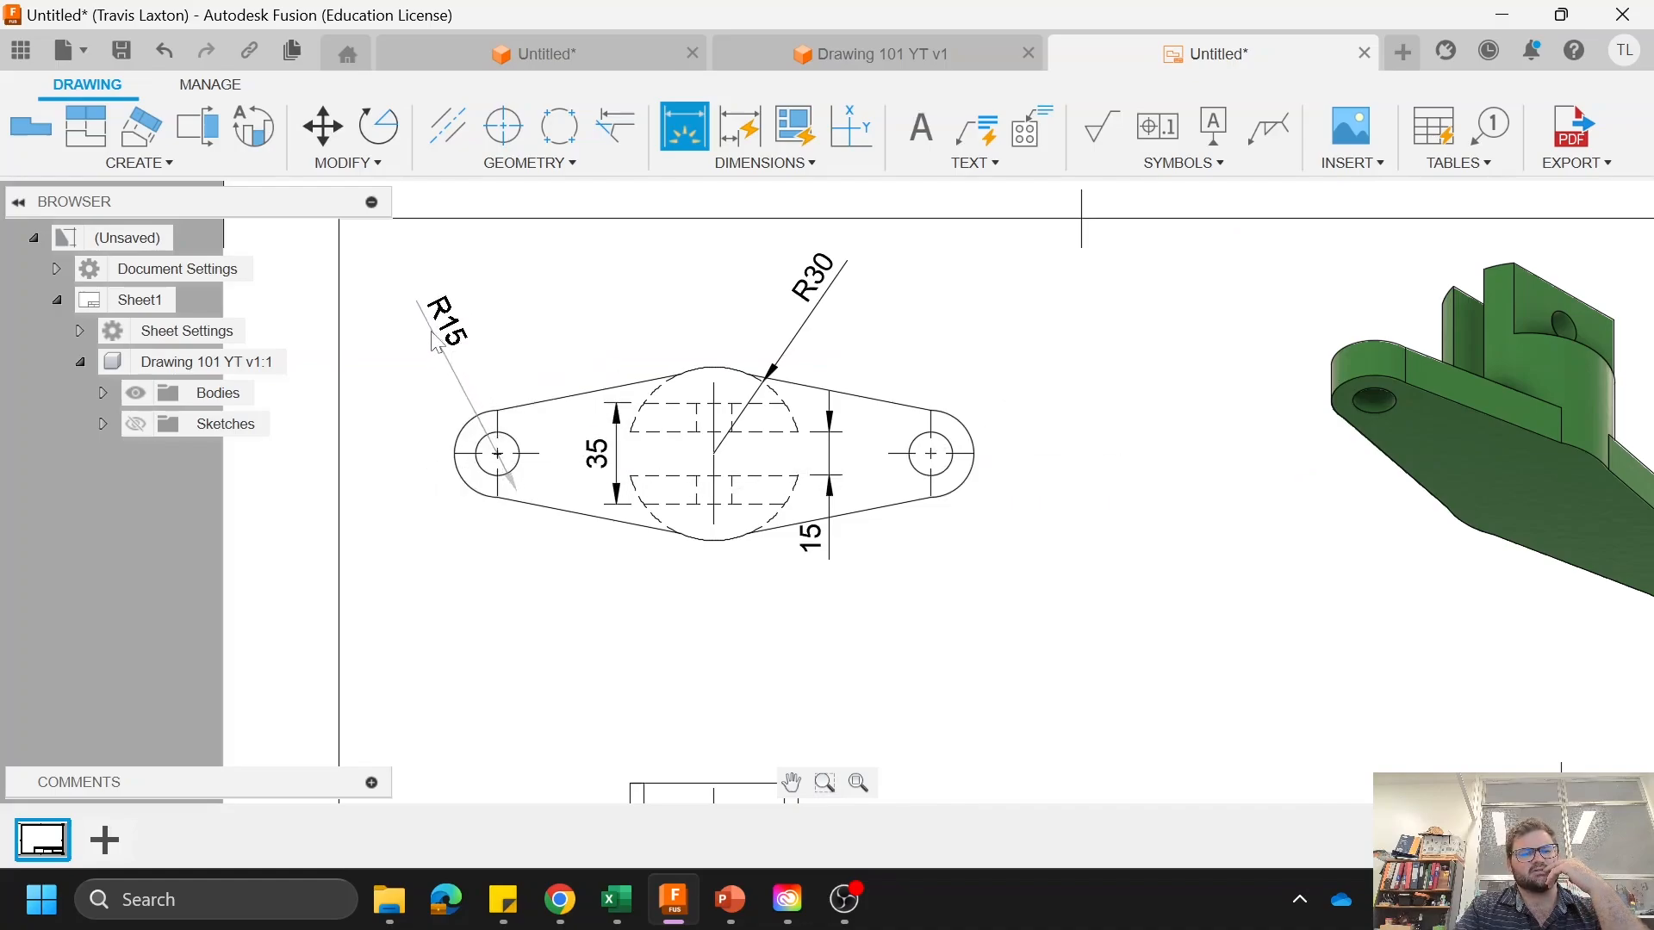
{"action": "left_click", "coordinate": [435, 343]}
{"action": "left_click", "coordinate": [489, 485]}
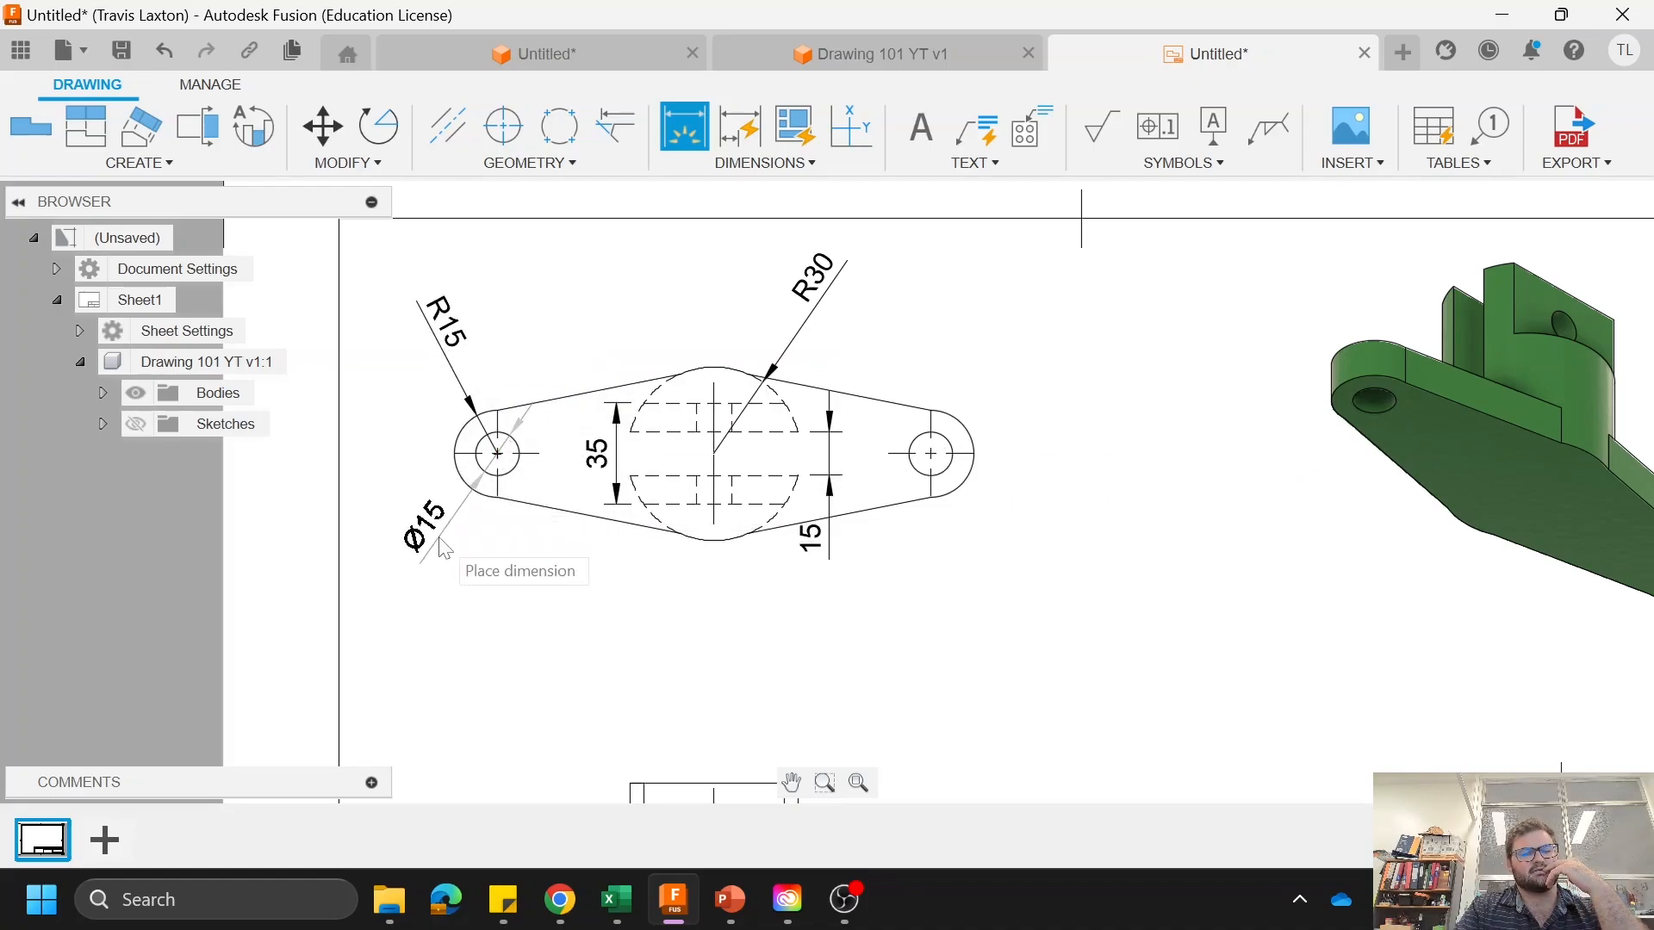
{"action": "left_click", "coordinate": [438, 552]}
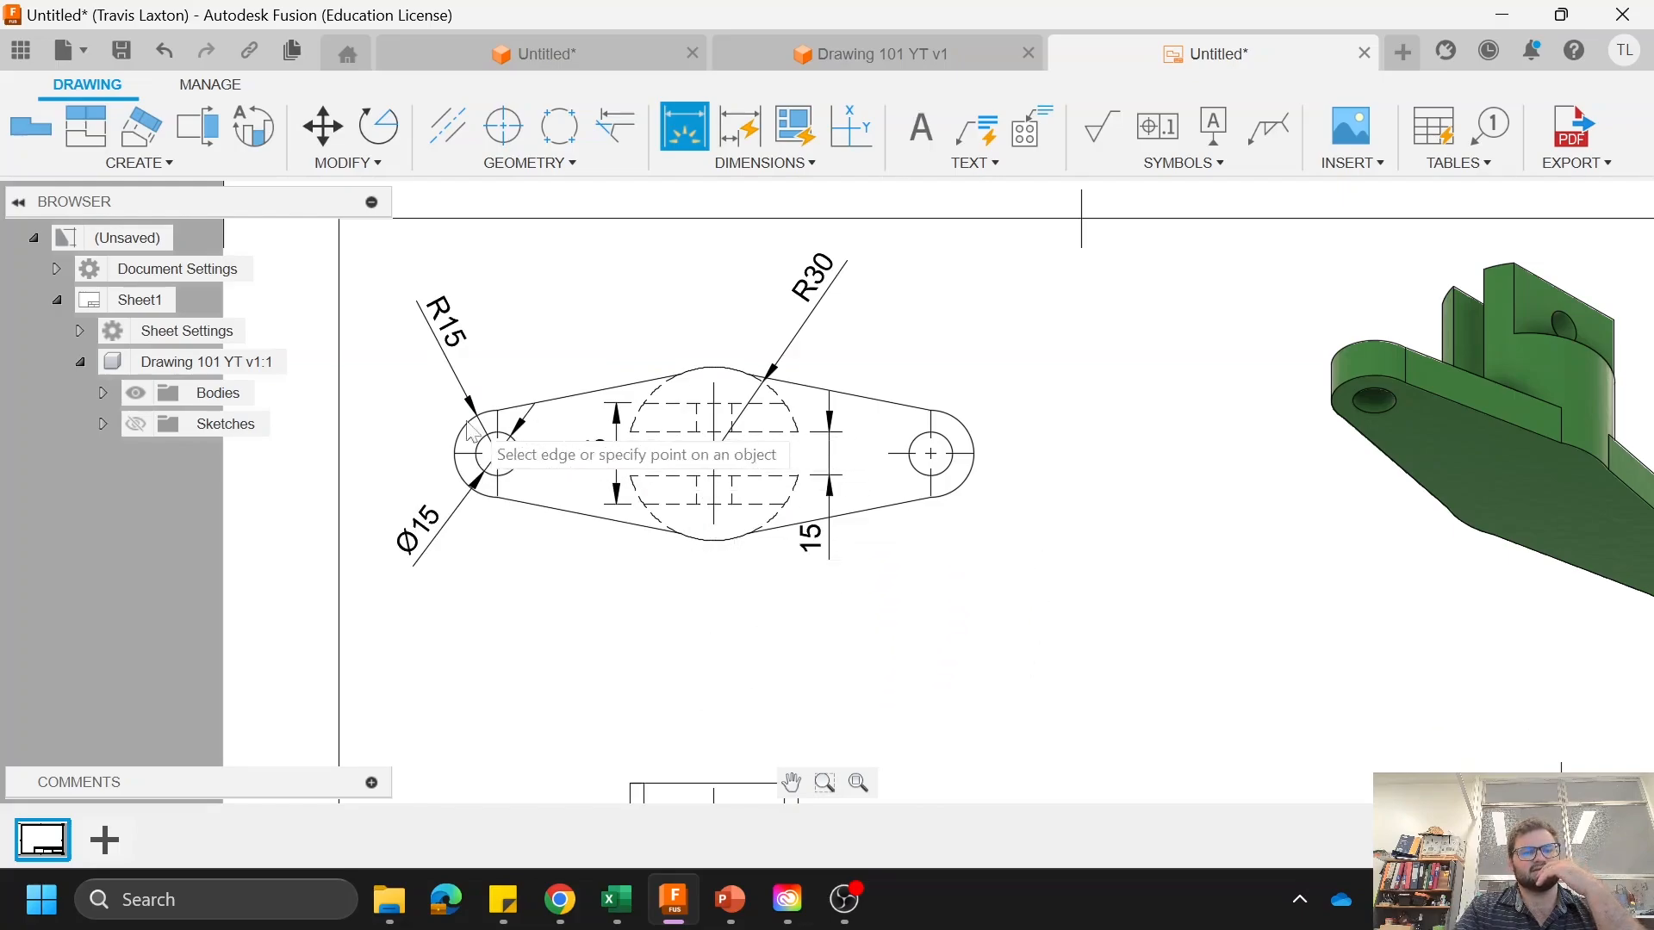
Step: Dimension the horizontal distance between the two end-hole centers, placing it below the top view
{"action": "left_click", "coordinate": [500, 457]}
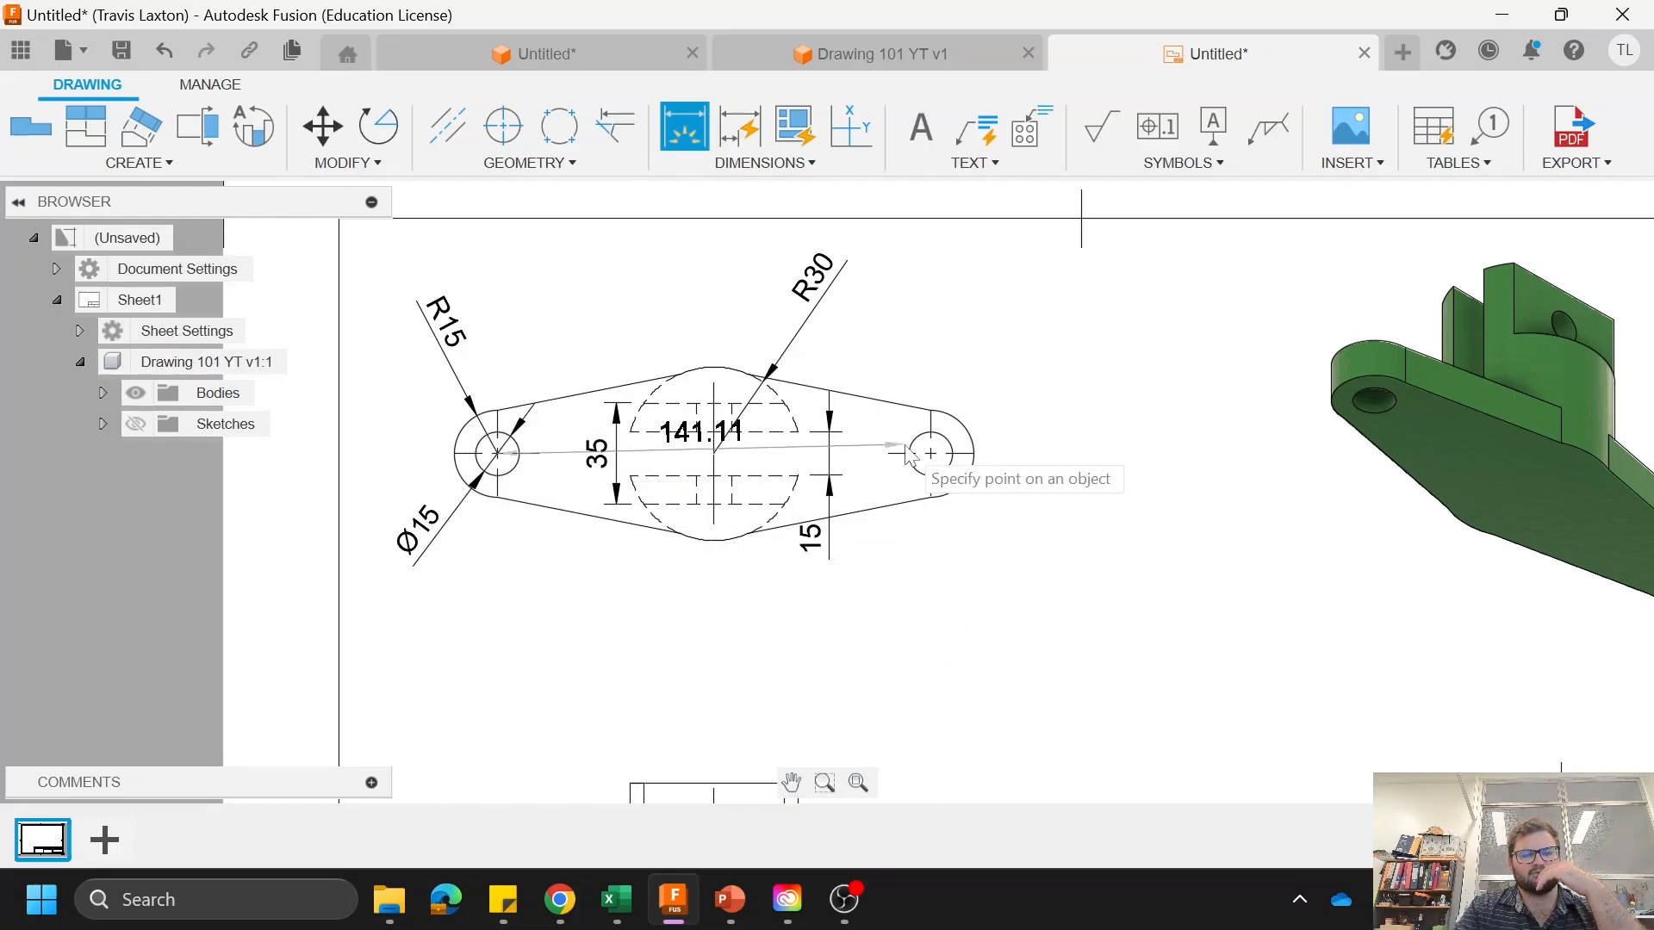
{"action": "left_click", "coordinate": [931, 454]}
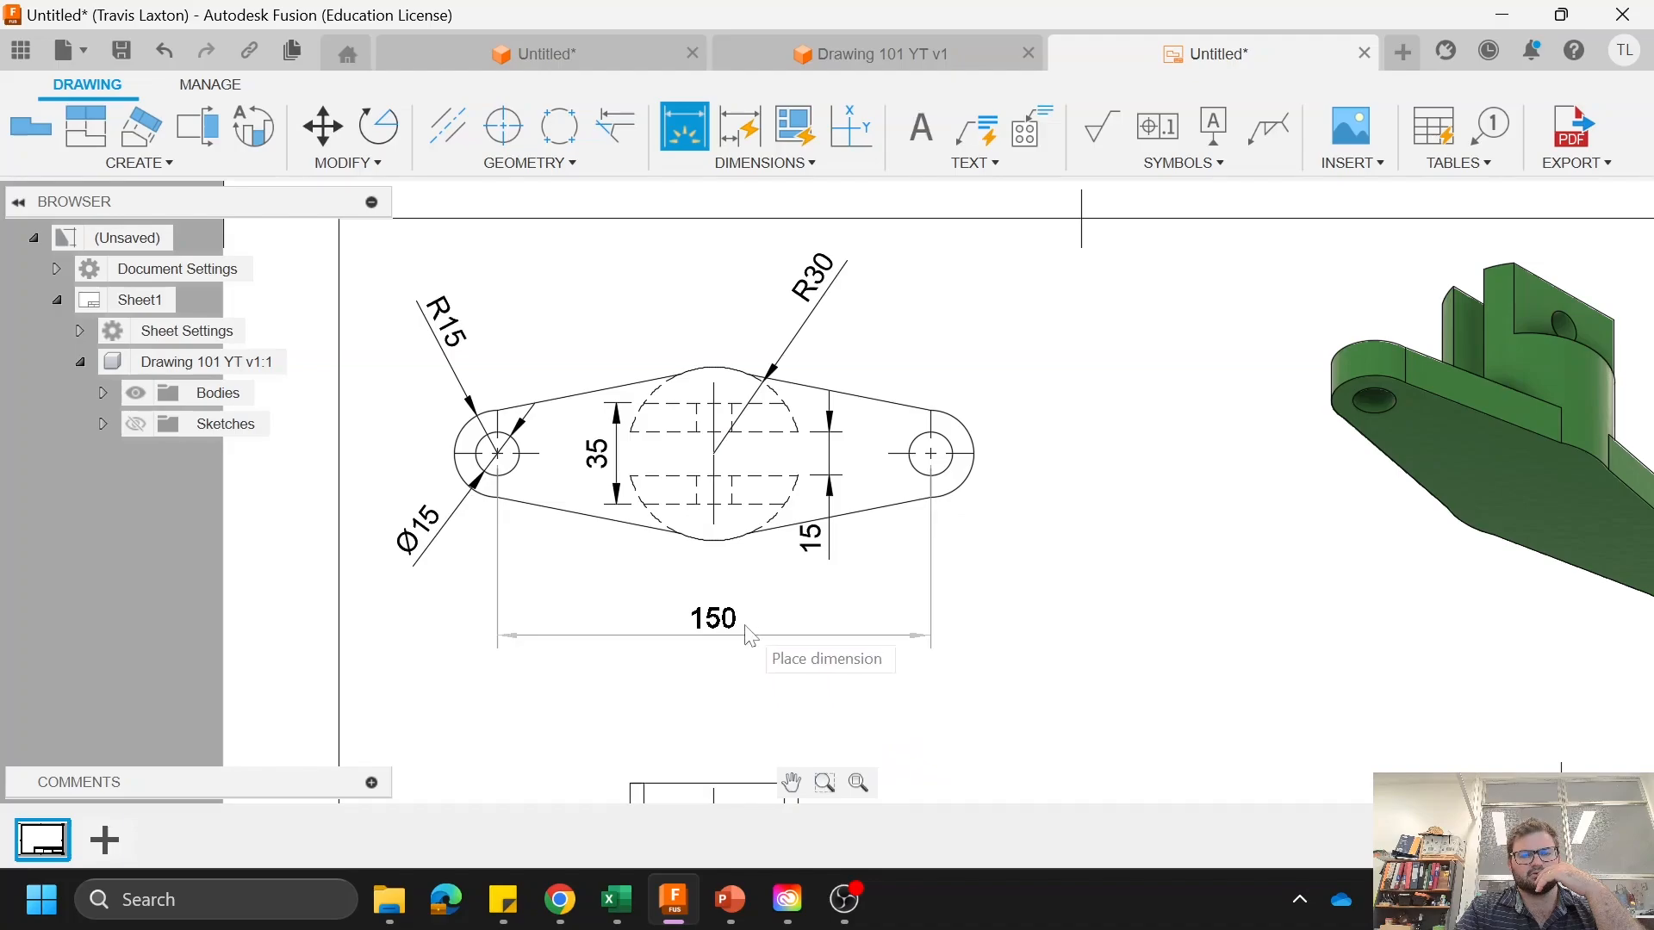
{"action": "left_click", "coordinate": [751, 636]}
{"action": "scroll", "coordinate": [1030, 516], "scroll_direction": "down", "scroll_amount": 5}
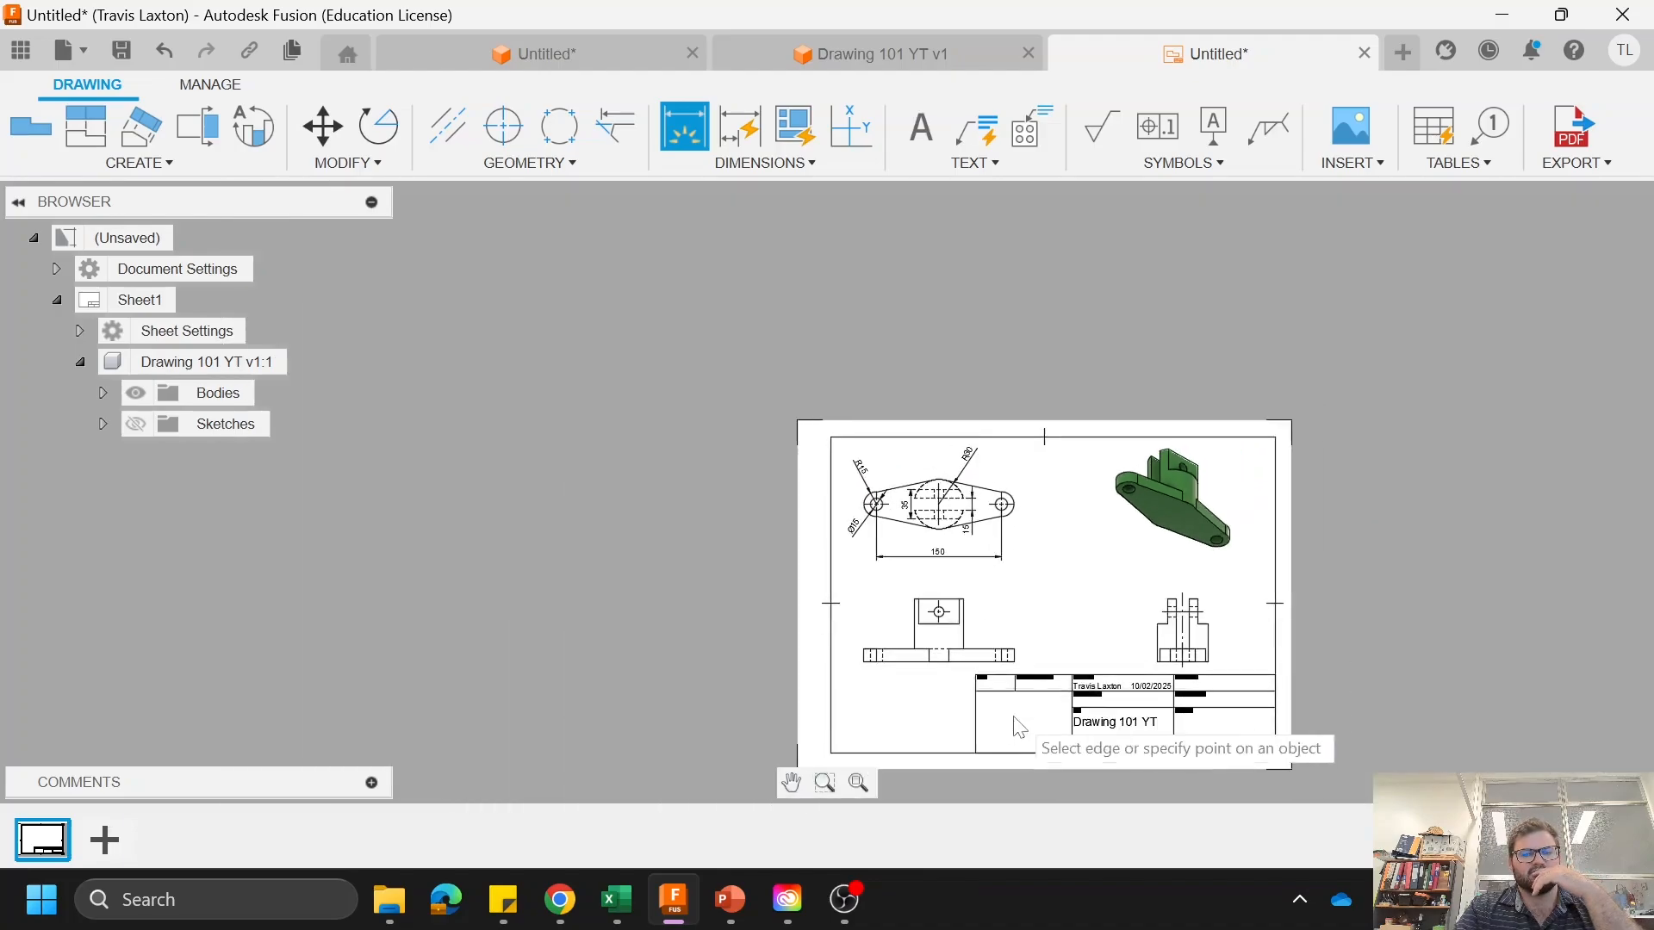
{"action": "scroll", "coordinate": [1004, 694], "scroll_direction": "up", "scroll_amount": 5}
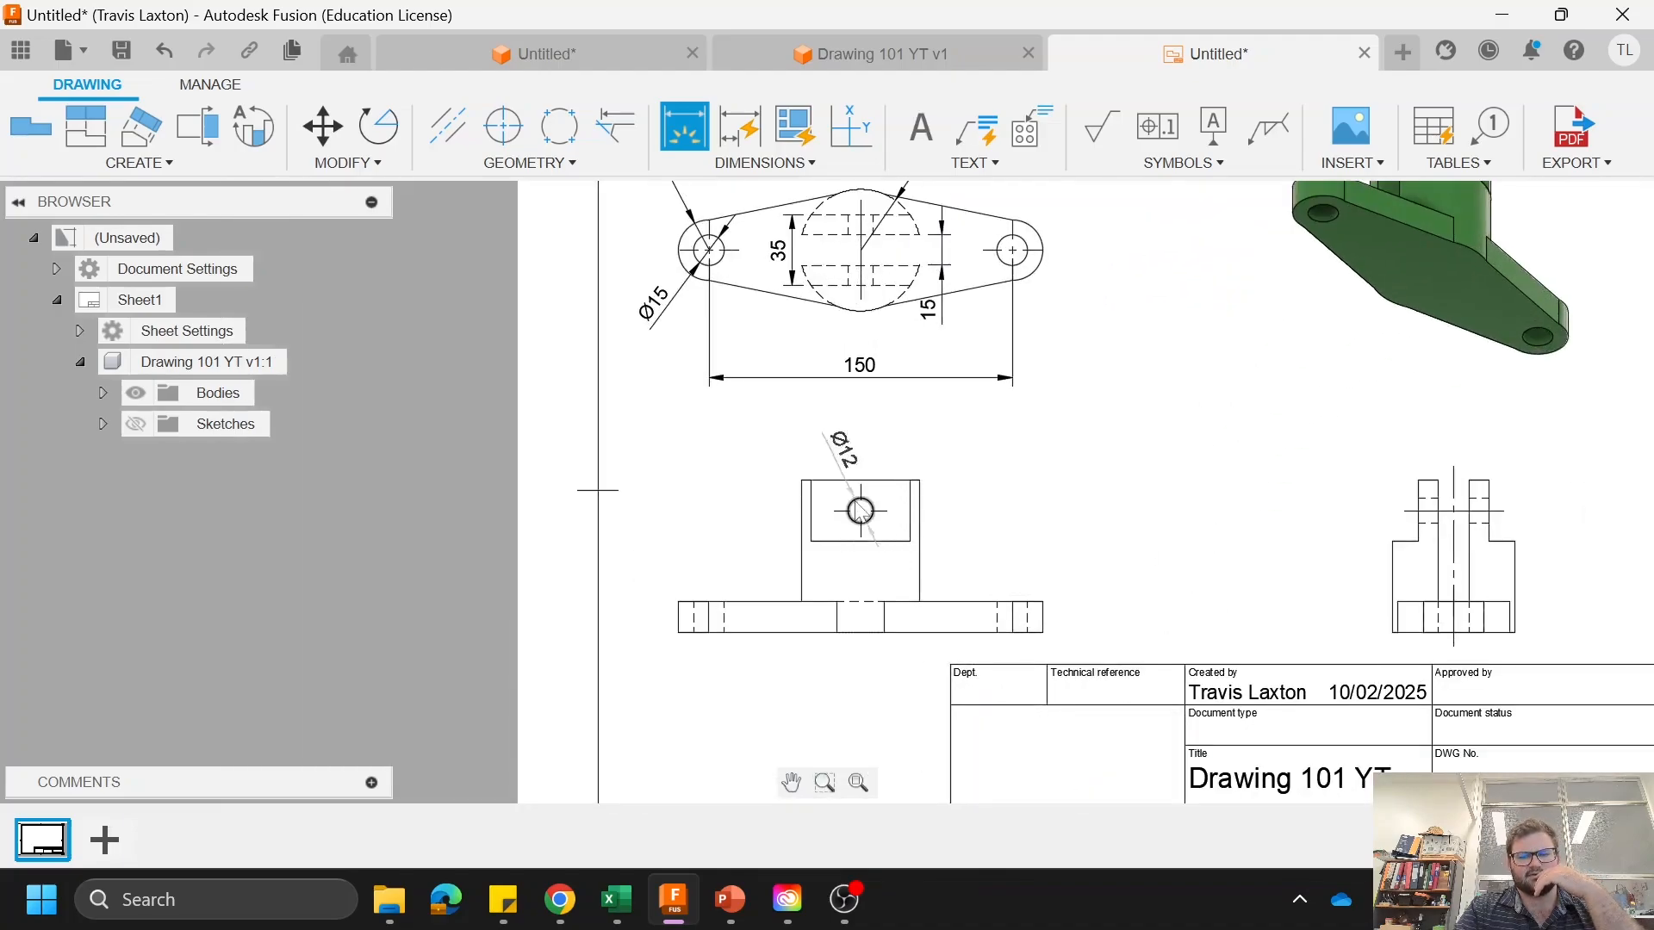
{"action": "left_click", "coordinate": [860, 510]}
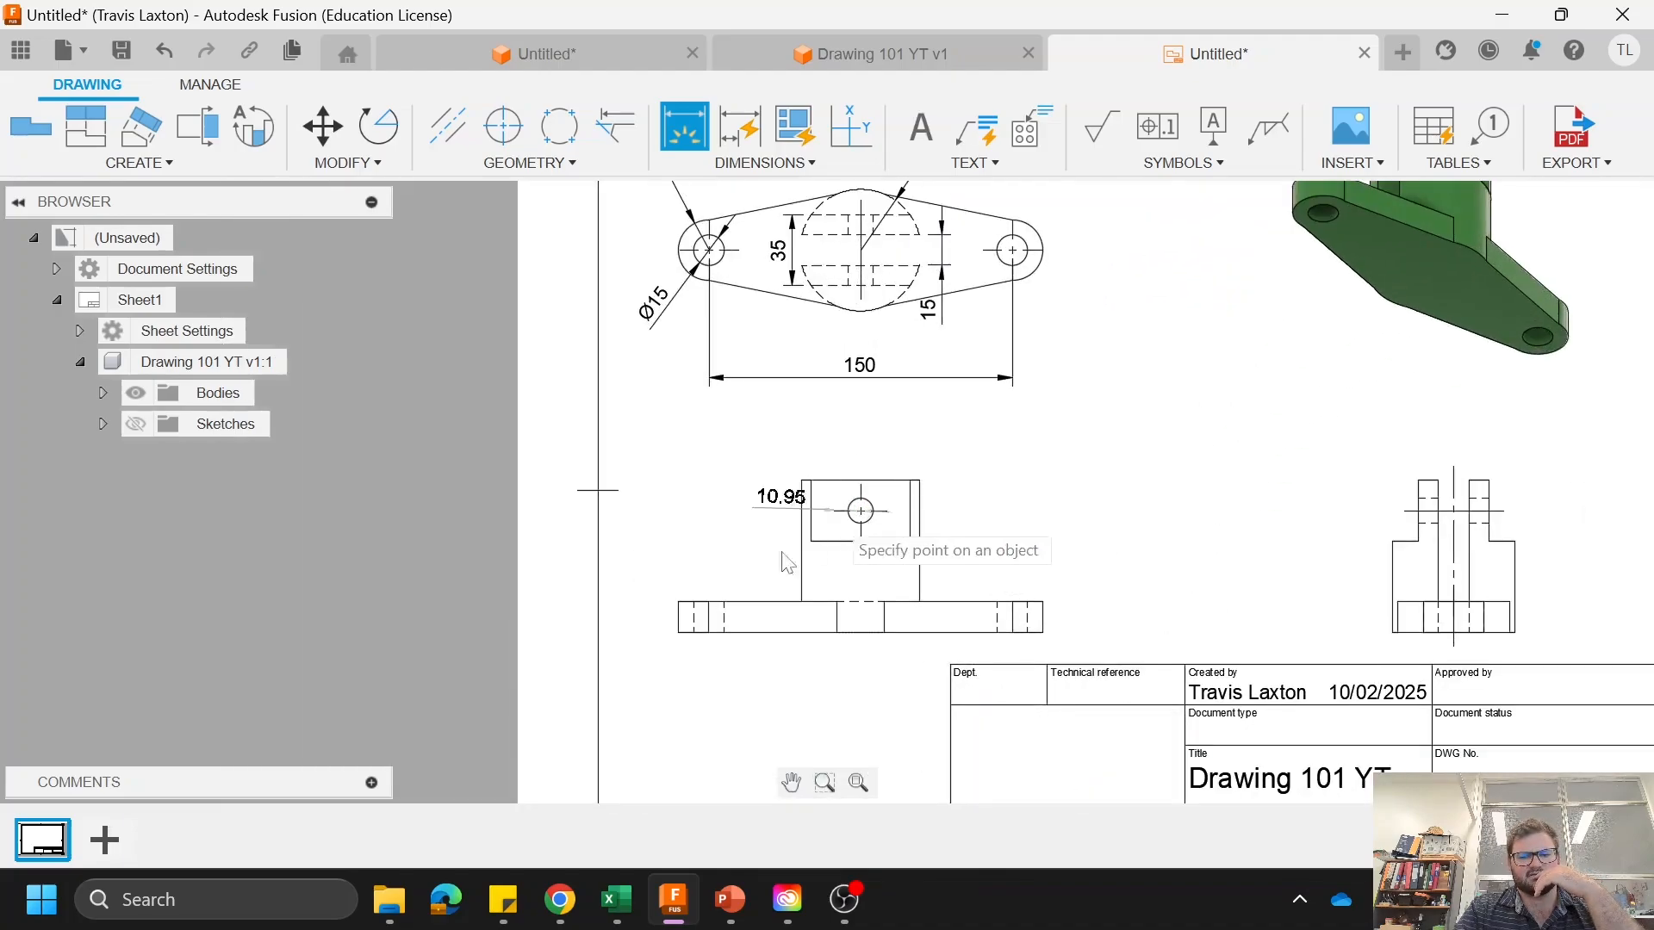
{"action": "left_click", "coordinate": [678, 601]}
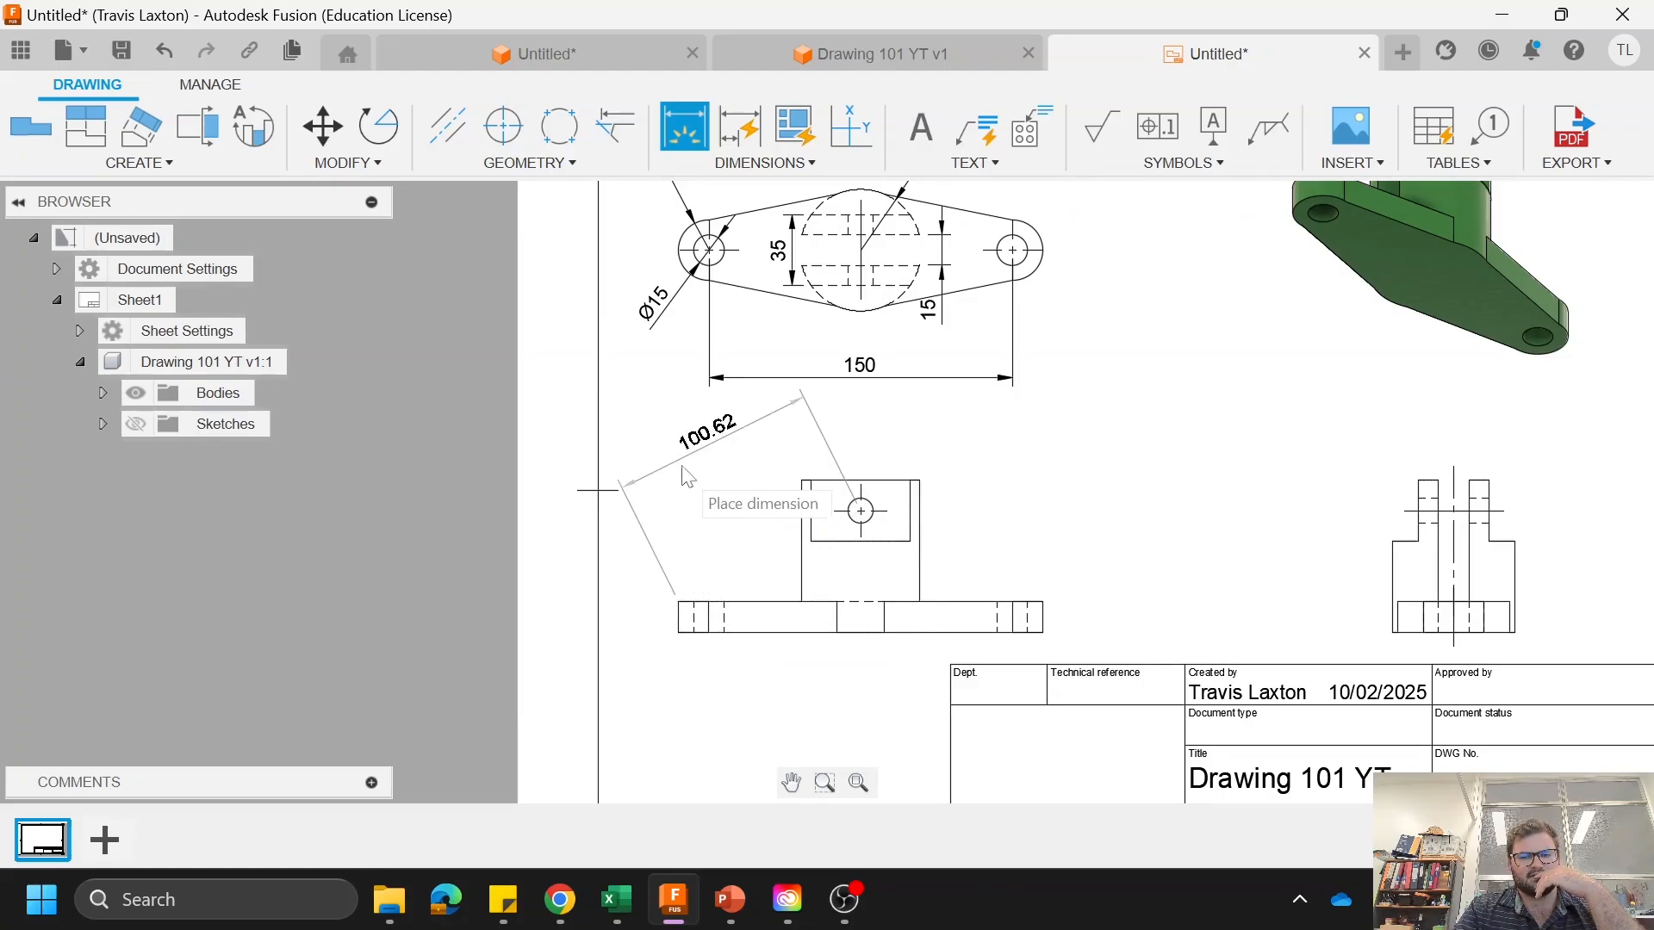
Step: Add a horizontal linear dimension in the front view from the plate's left end to the cross-hole's center, placing it above the view
{"action": "right_click", "coordinate": [694, 405]}
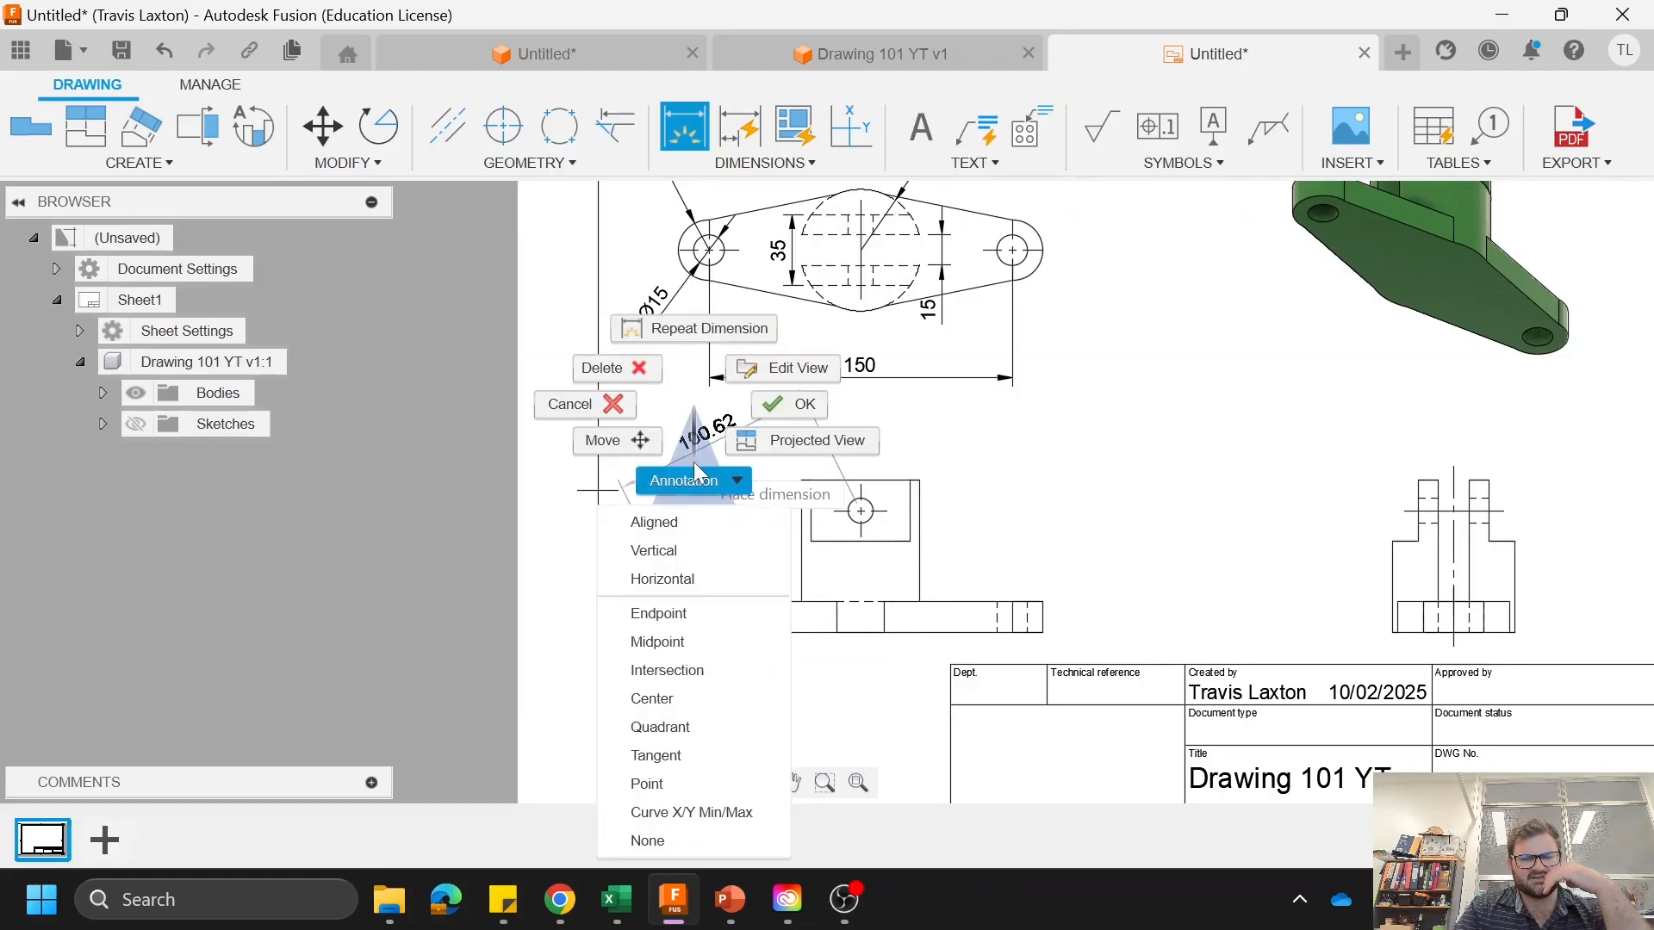
{"action": "left_click", "coordinate": [694, 461]}
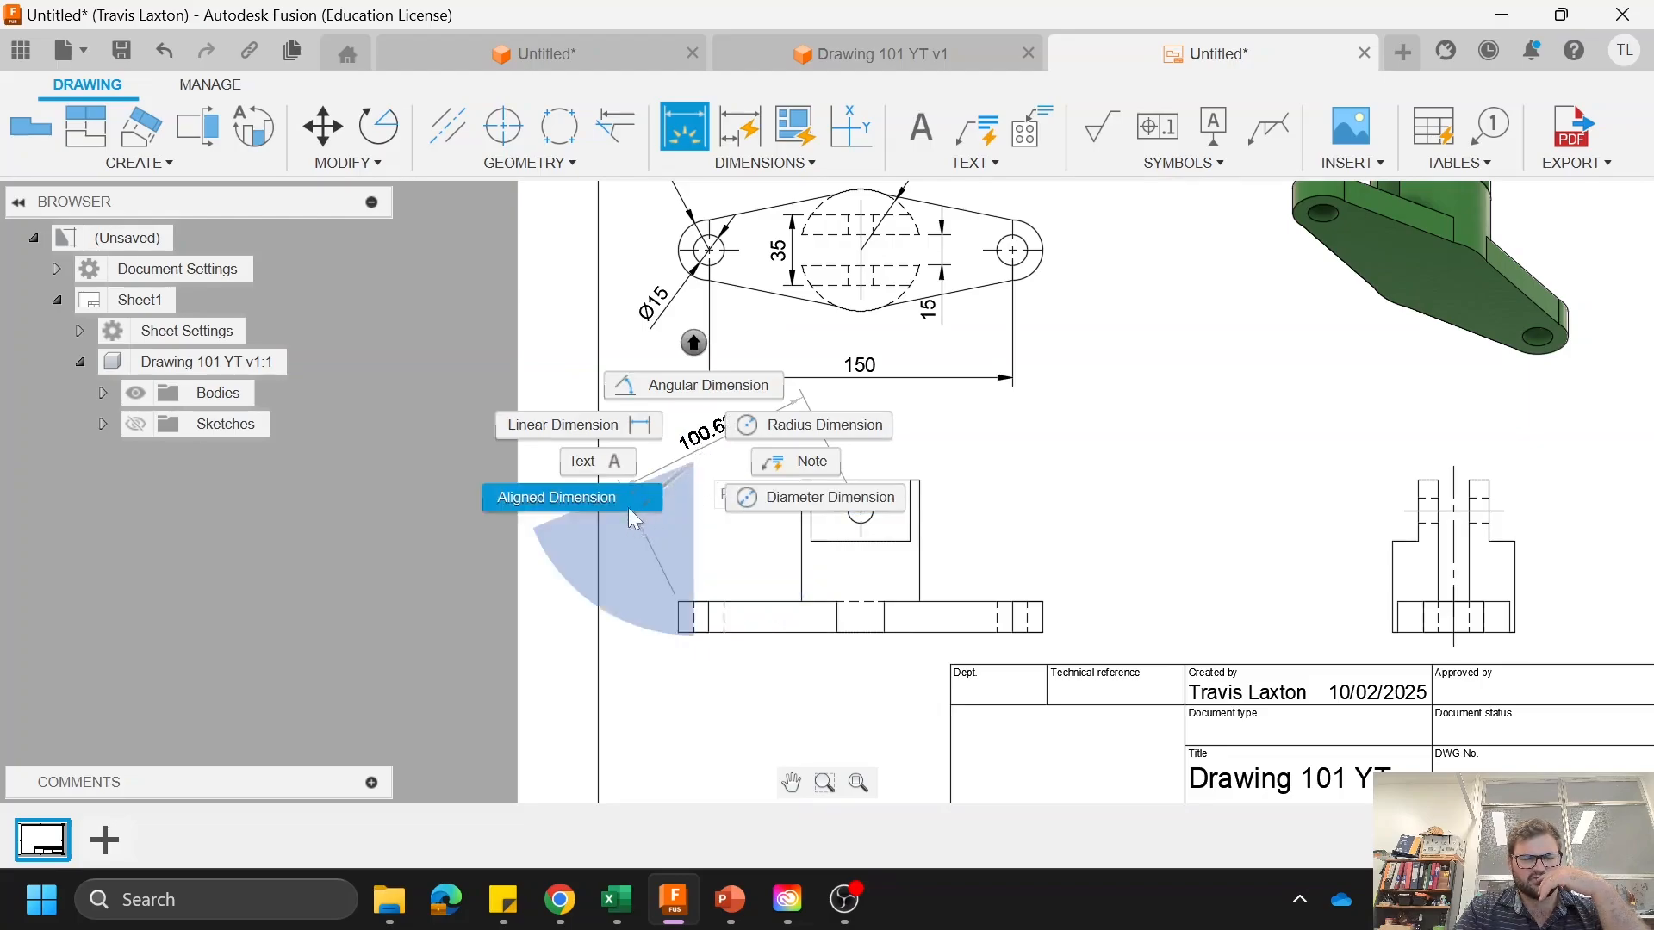
{"action": "left_click", "coordinate": [568, 425]}
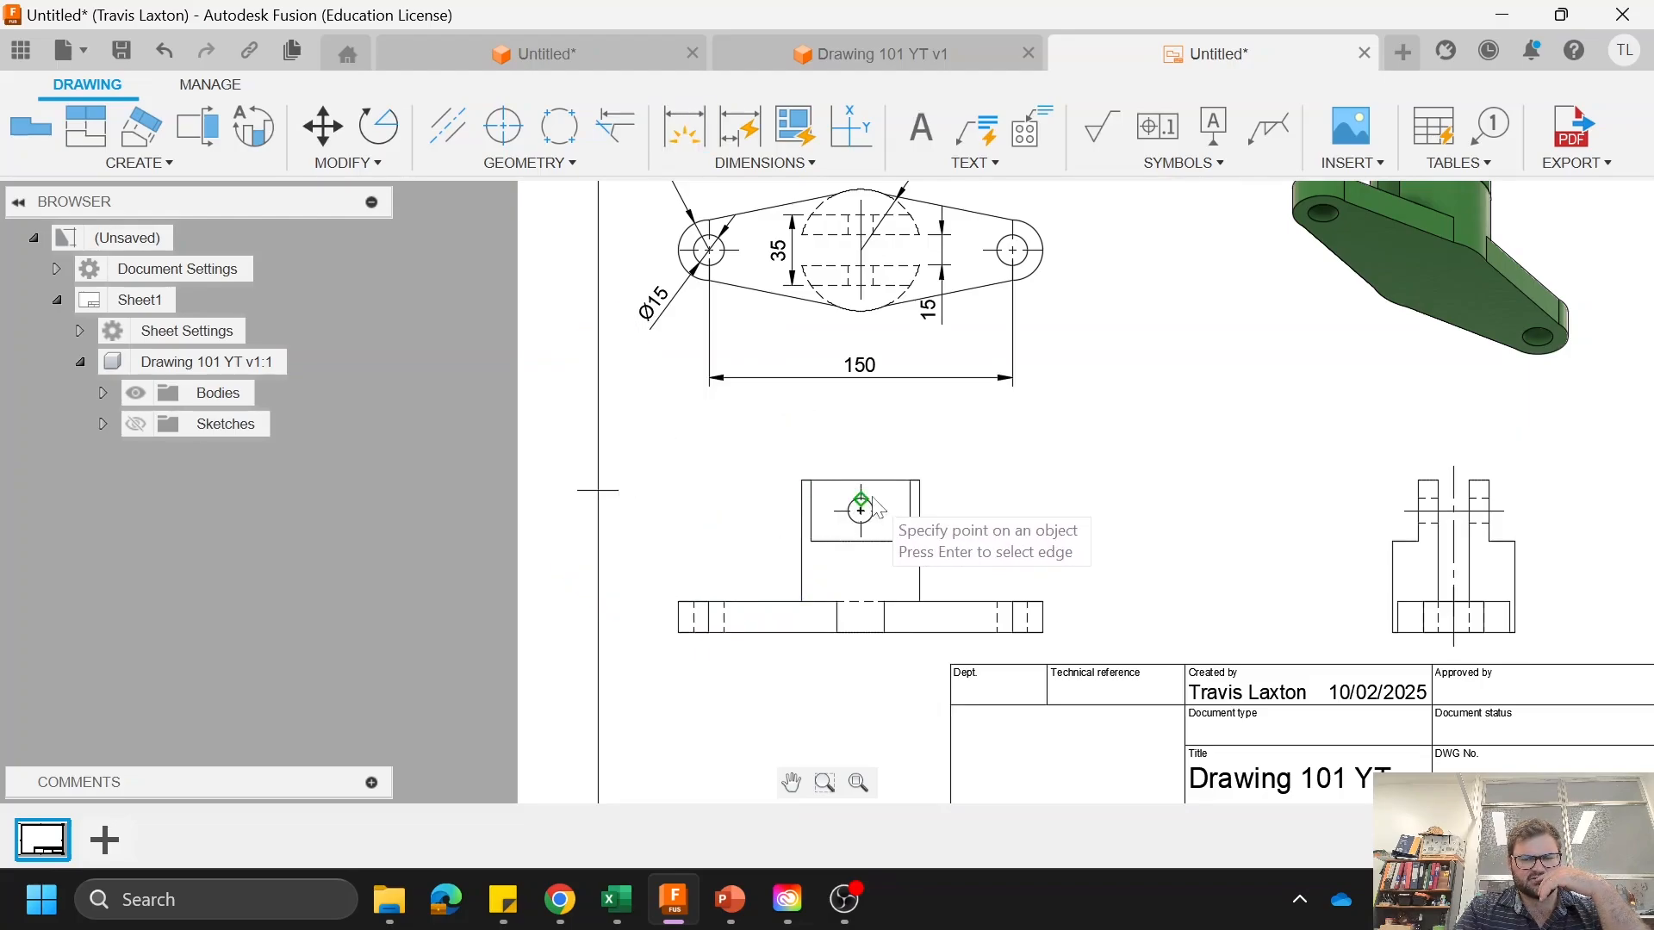
{"action": "left_click", "coordinate": [679, 603]}
{"action": "left_click", "coordinate": [861, 511]}
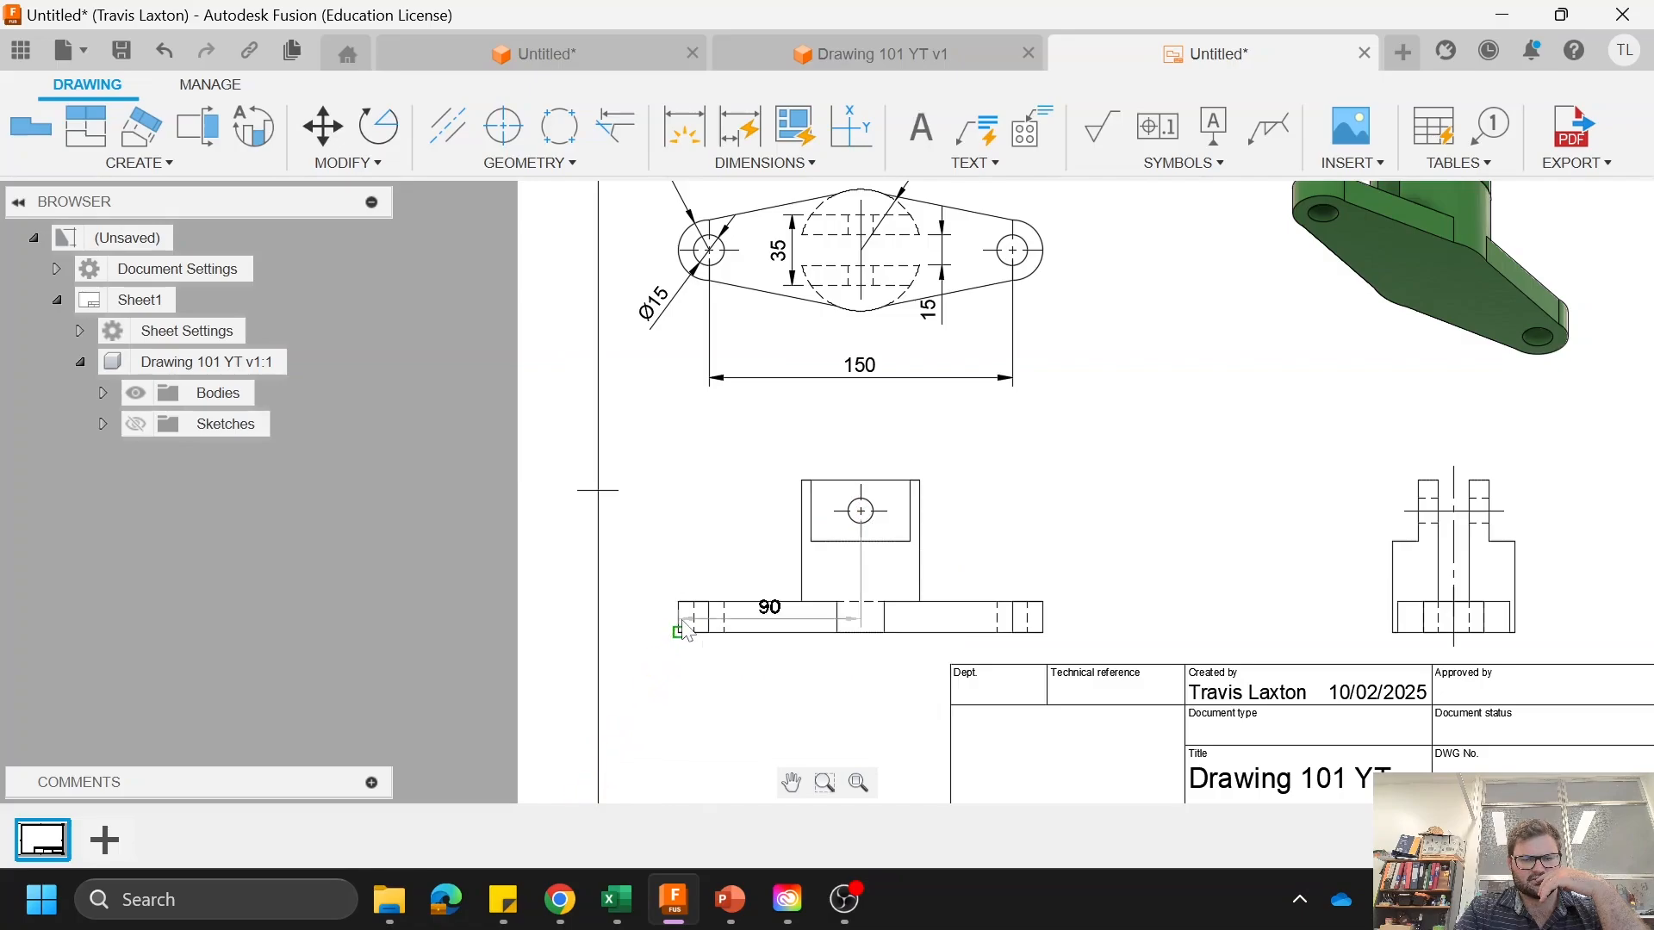
{"action": "left_click", "coordinate": [716, 466]}
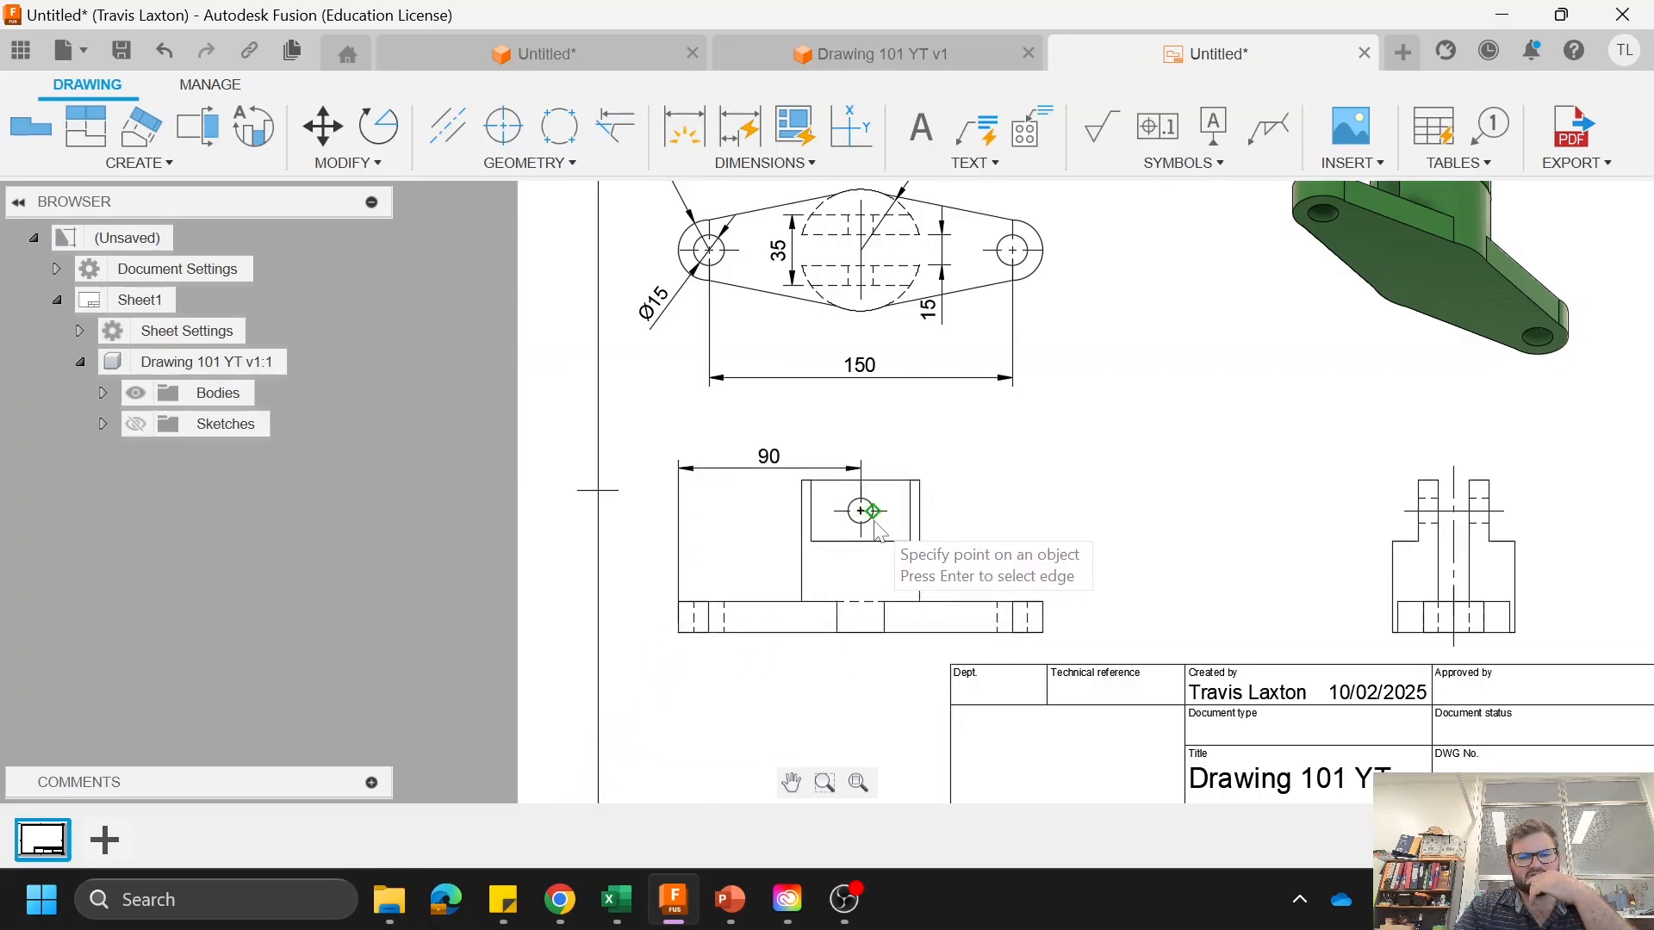
{"action": "right_click", "coordinate": [906, 414]}
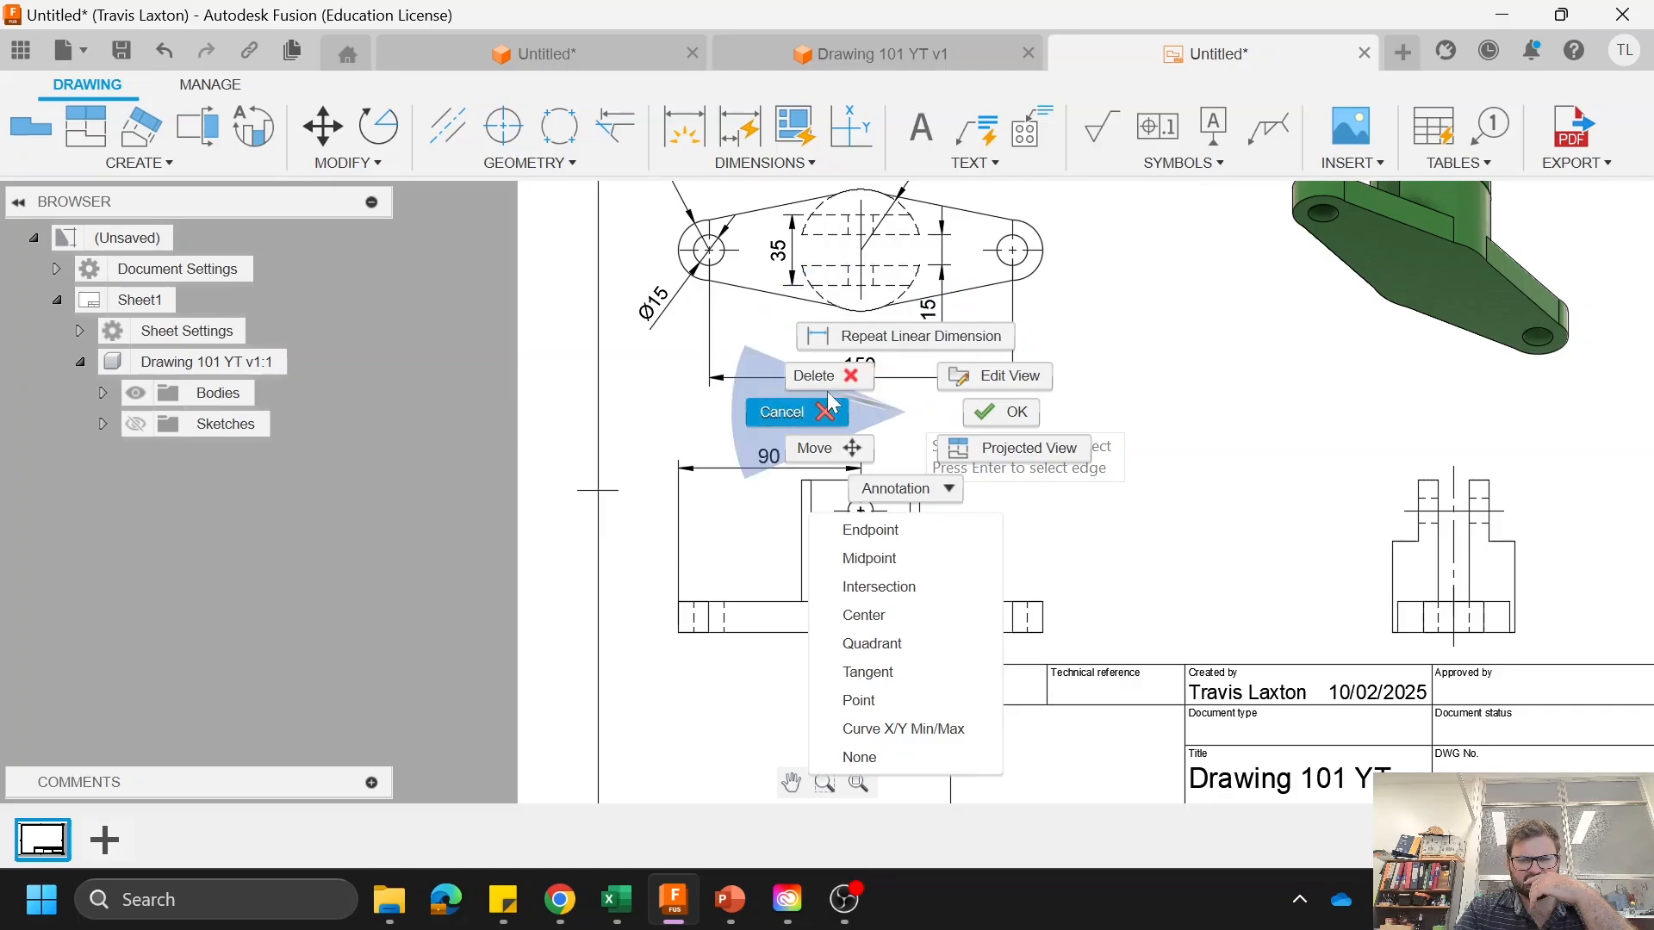
{"action": "left_click", "coordinate": [1151, 509]}
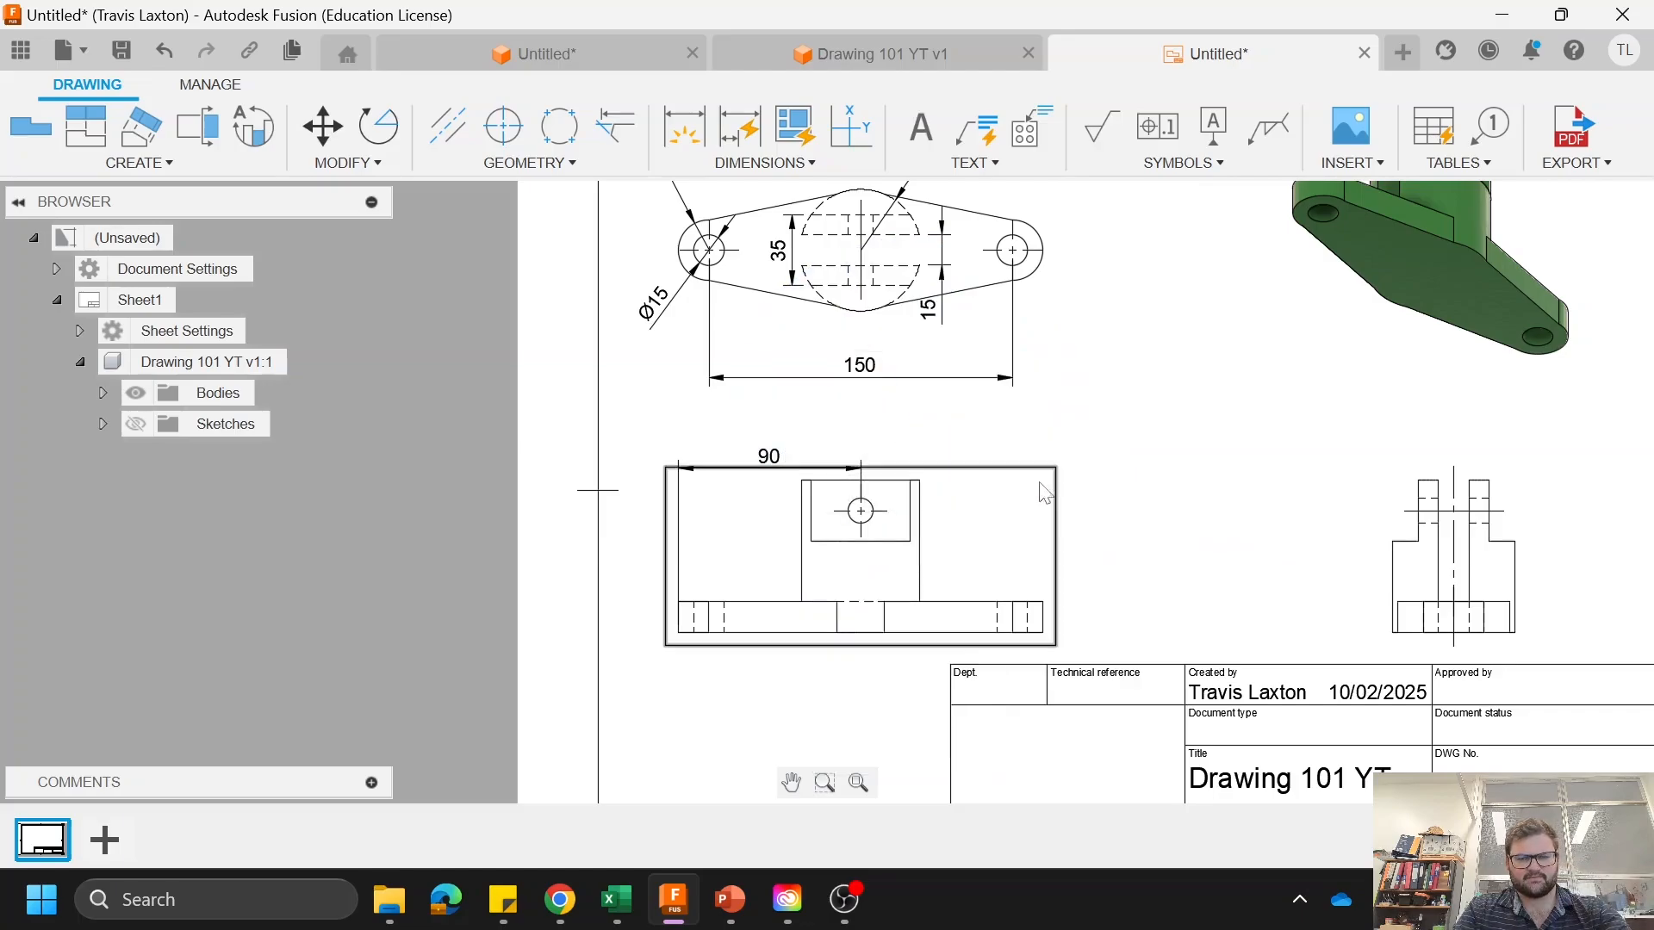
Step: Dimension the cross-hole's diameter in the front view, with the text above the boss
{"action": "key", "text": "d"}
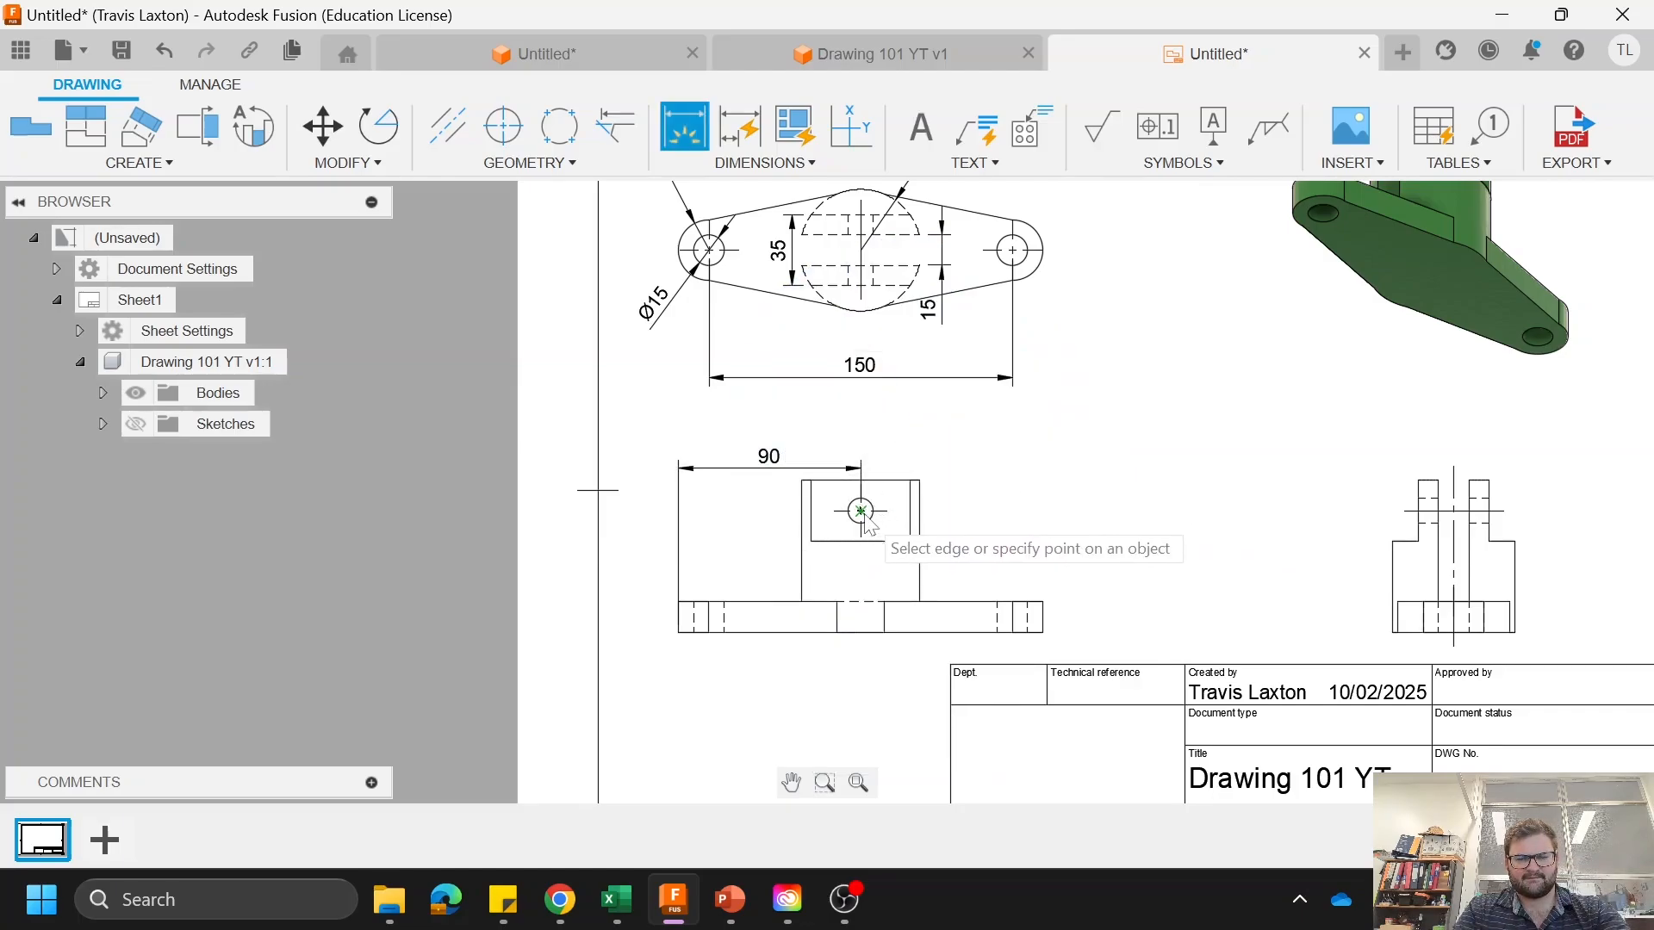
{"action": "scroll", "coordinate": [870, 512], "scroll_direction": "up", "scroll_amount": 3}
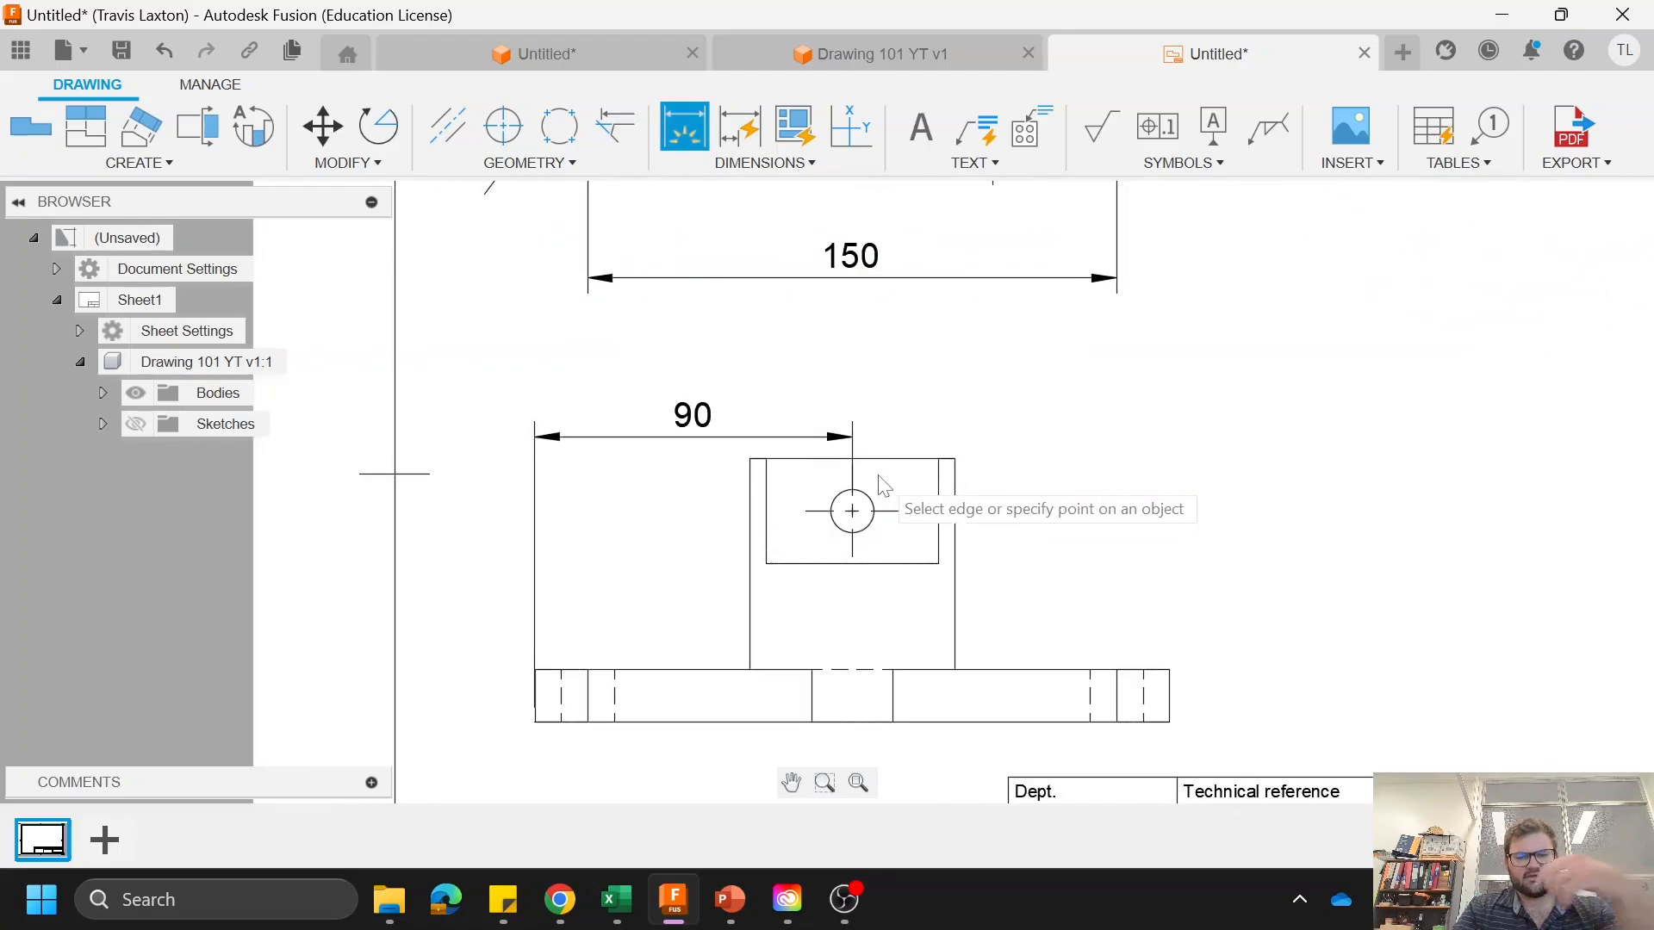
{"action": "left_click", "coordinate": [874, 506]}
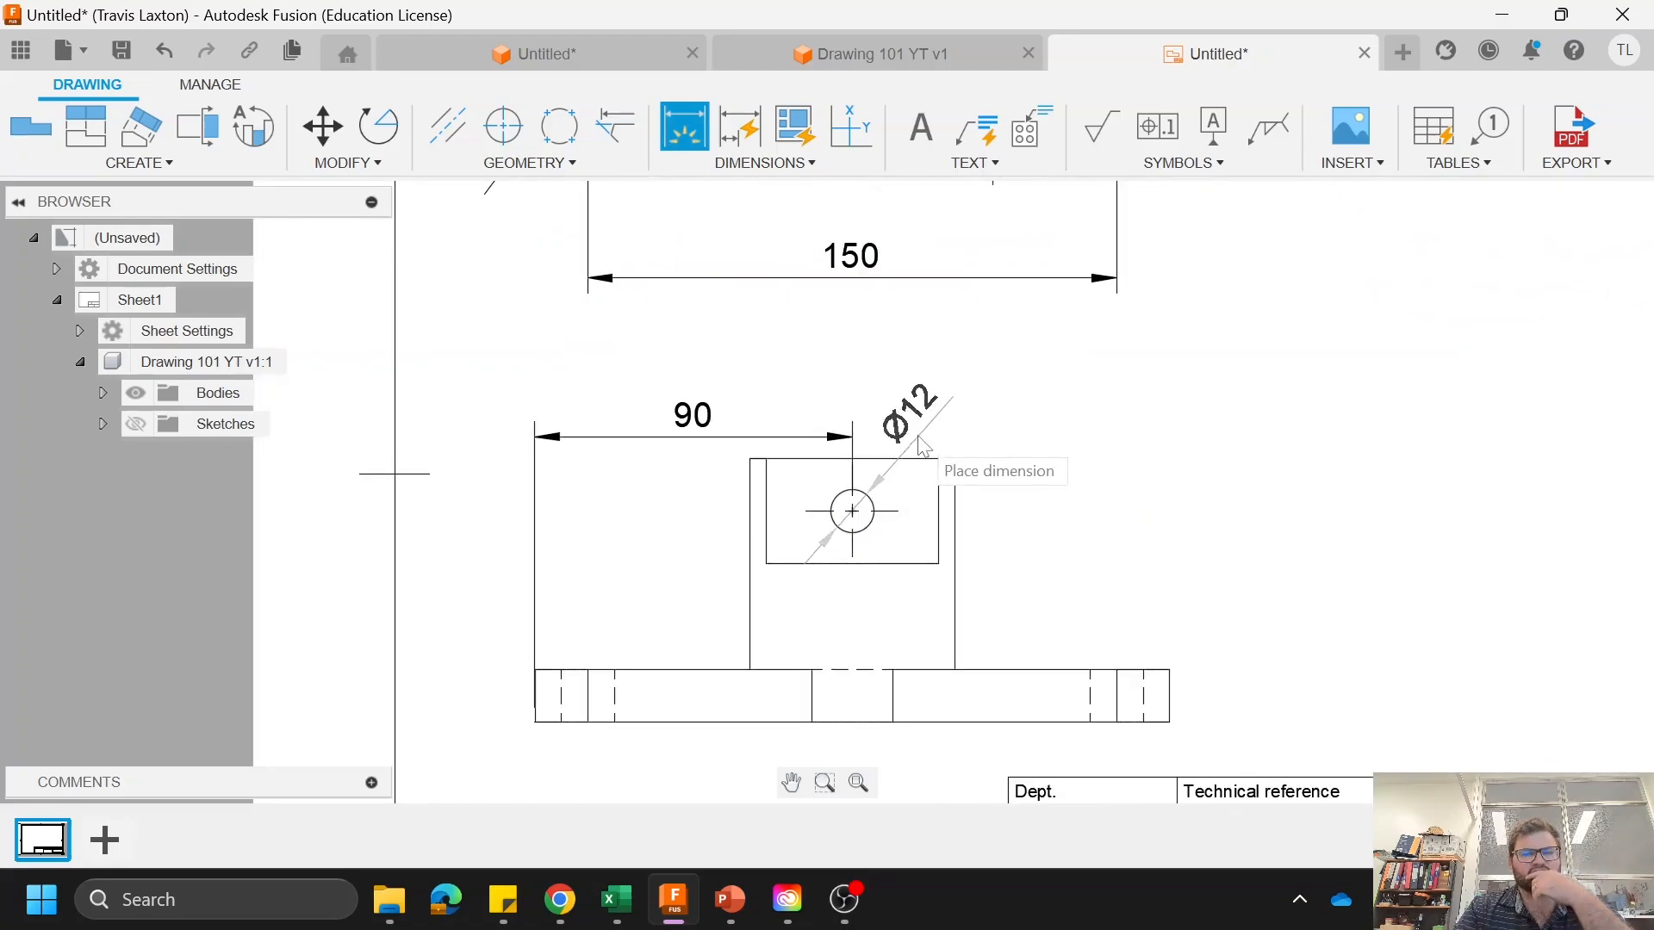
{"action": "left_click", "coordinate": [932, 387]}
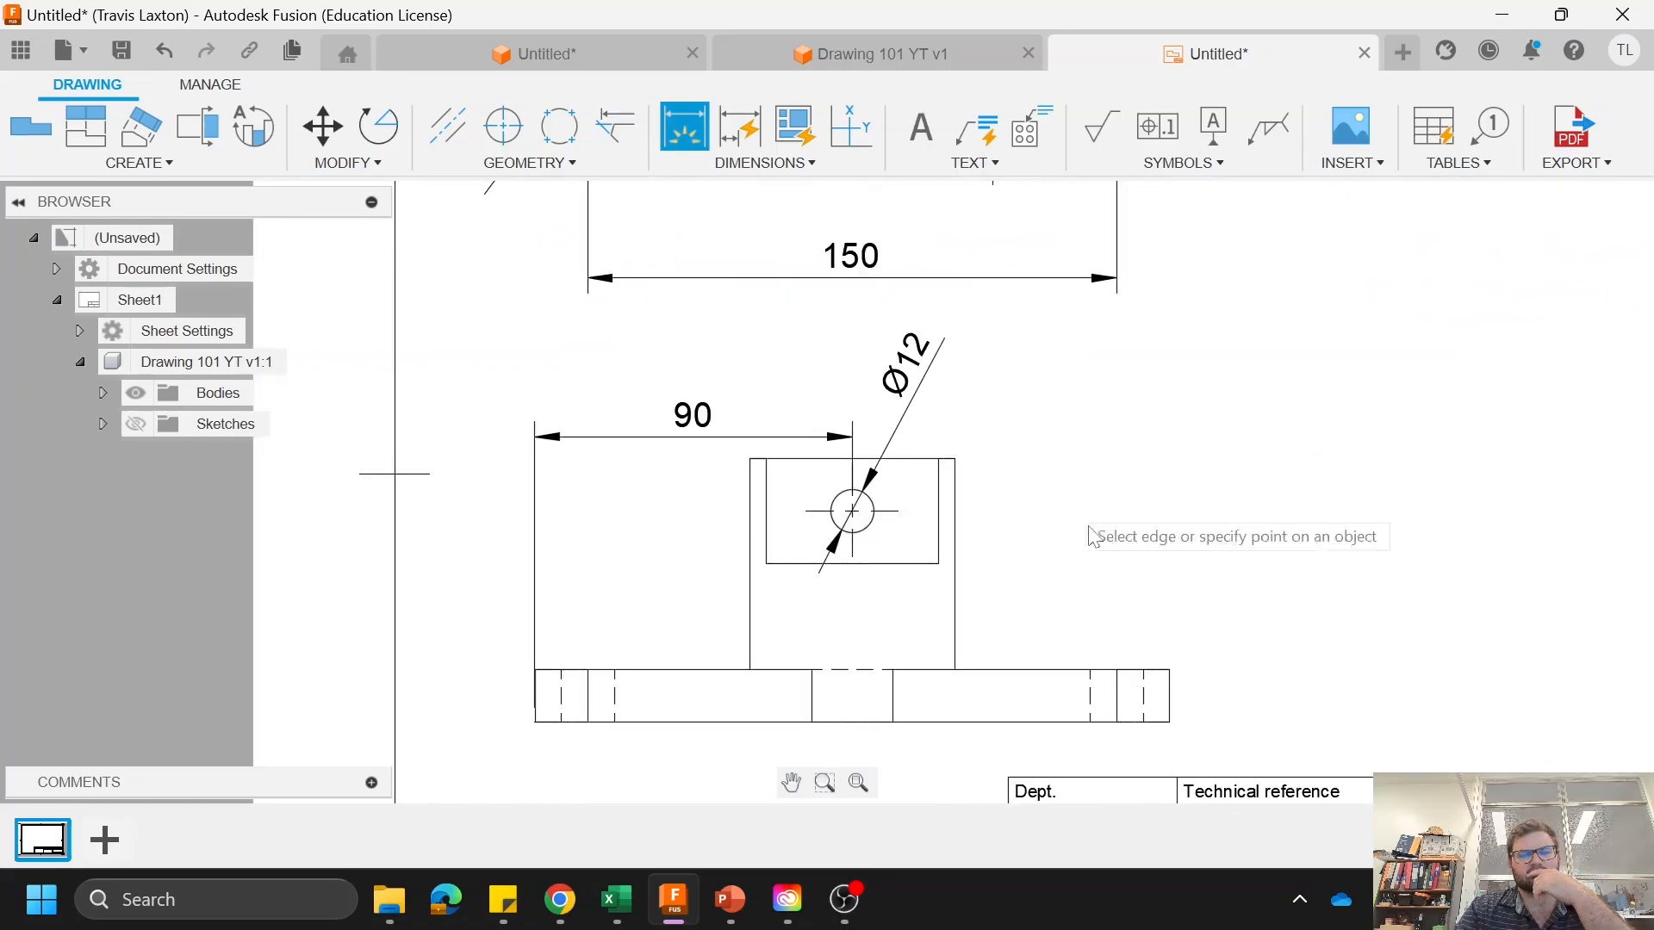
Step: Dimension the vertical distance from the plate's underside to the cross-hole's center, placing it right of the front view
{"action": "scroll", "coordinate": [1022, 482], "scroll_direction": "down", "scroll_amount": 3}
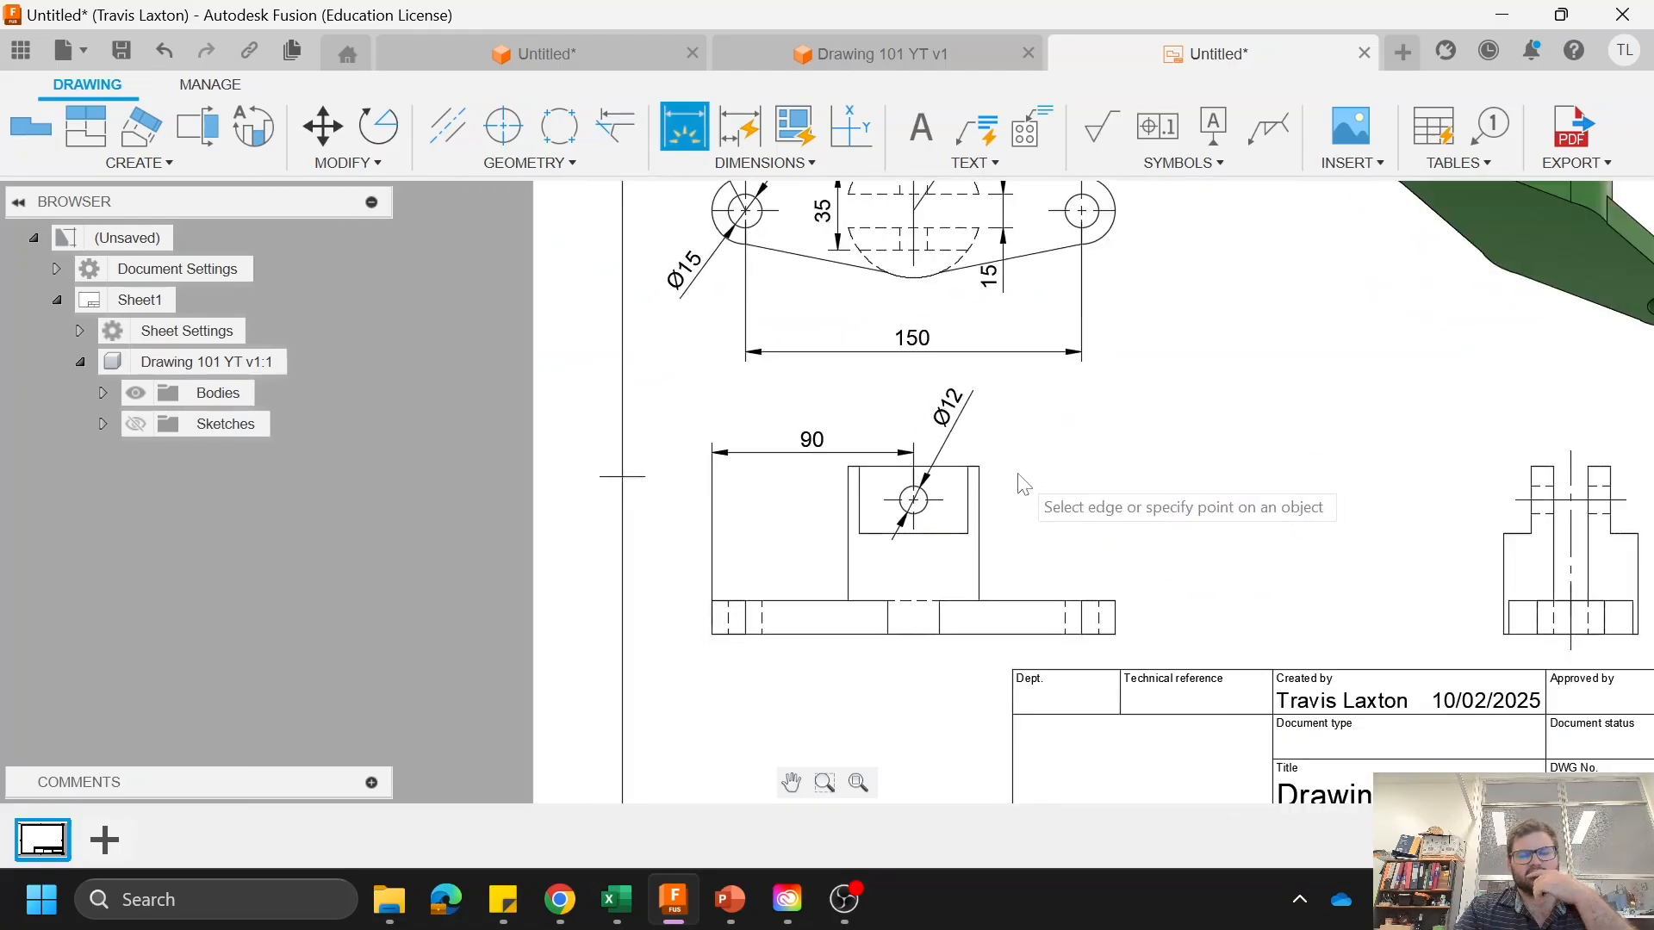
{"action": "left_click", "coordinate": [915, 500]}
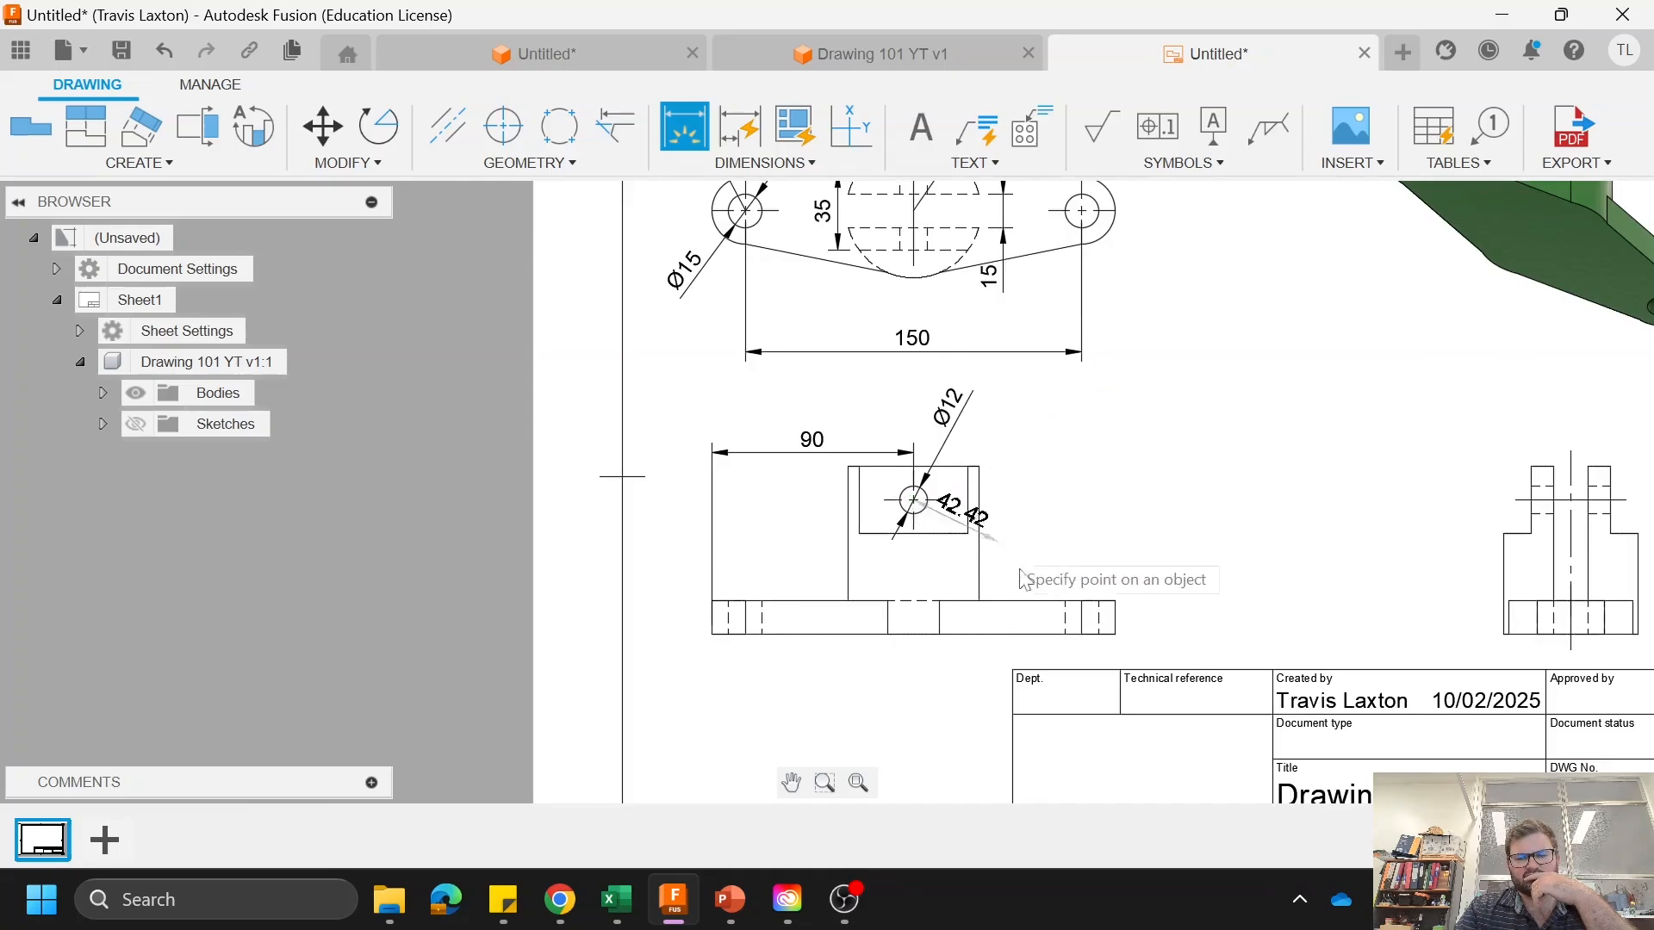
{"action": "left_click", "coordinate": [1027, 637]}
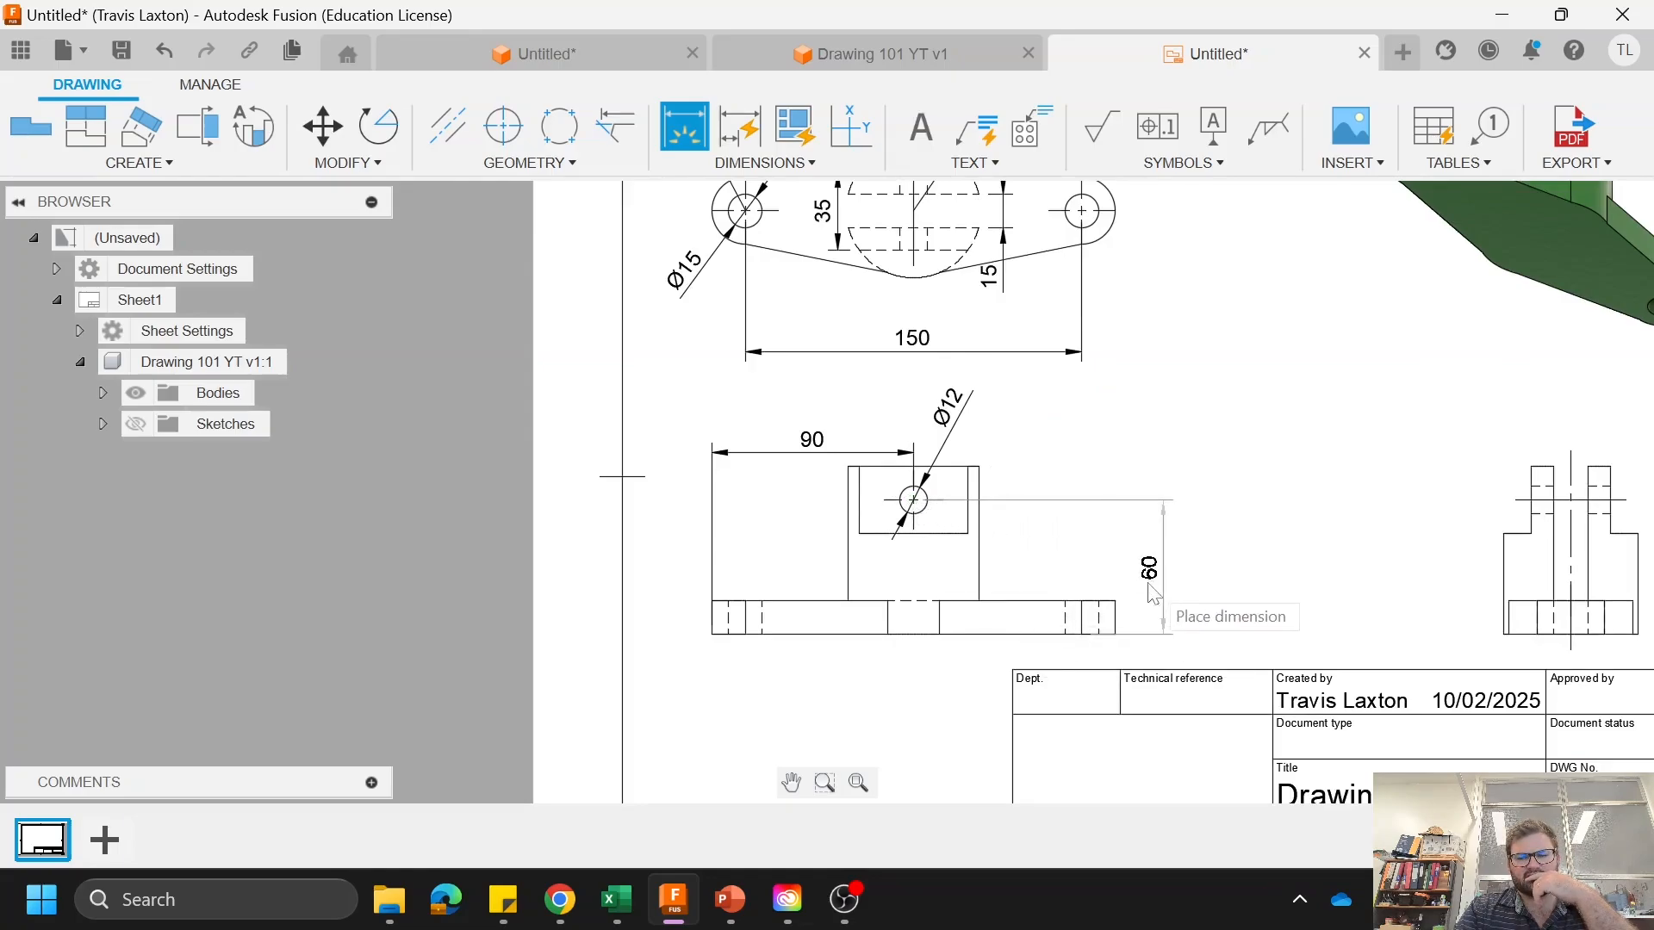
{"action": "left_click", "coordinate": [1147, 594]}
Step: Dimension the distance across the lugs' outer faces and the slot width above the side view
{"action": "scroll", "coordinate": [1275, 526], "scroll_direction": "down", "scroll_amount": 5}
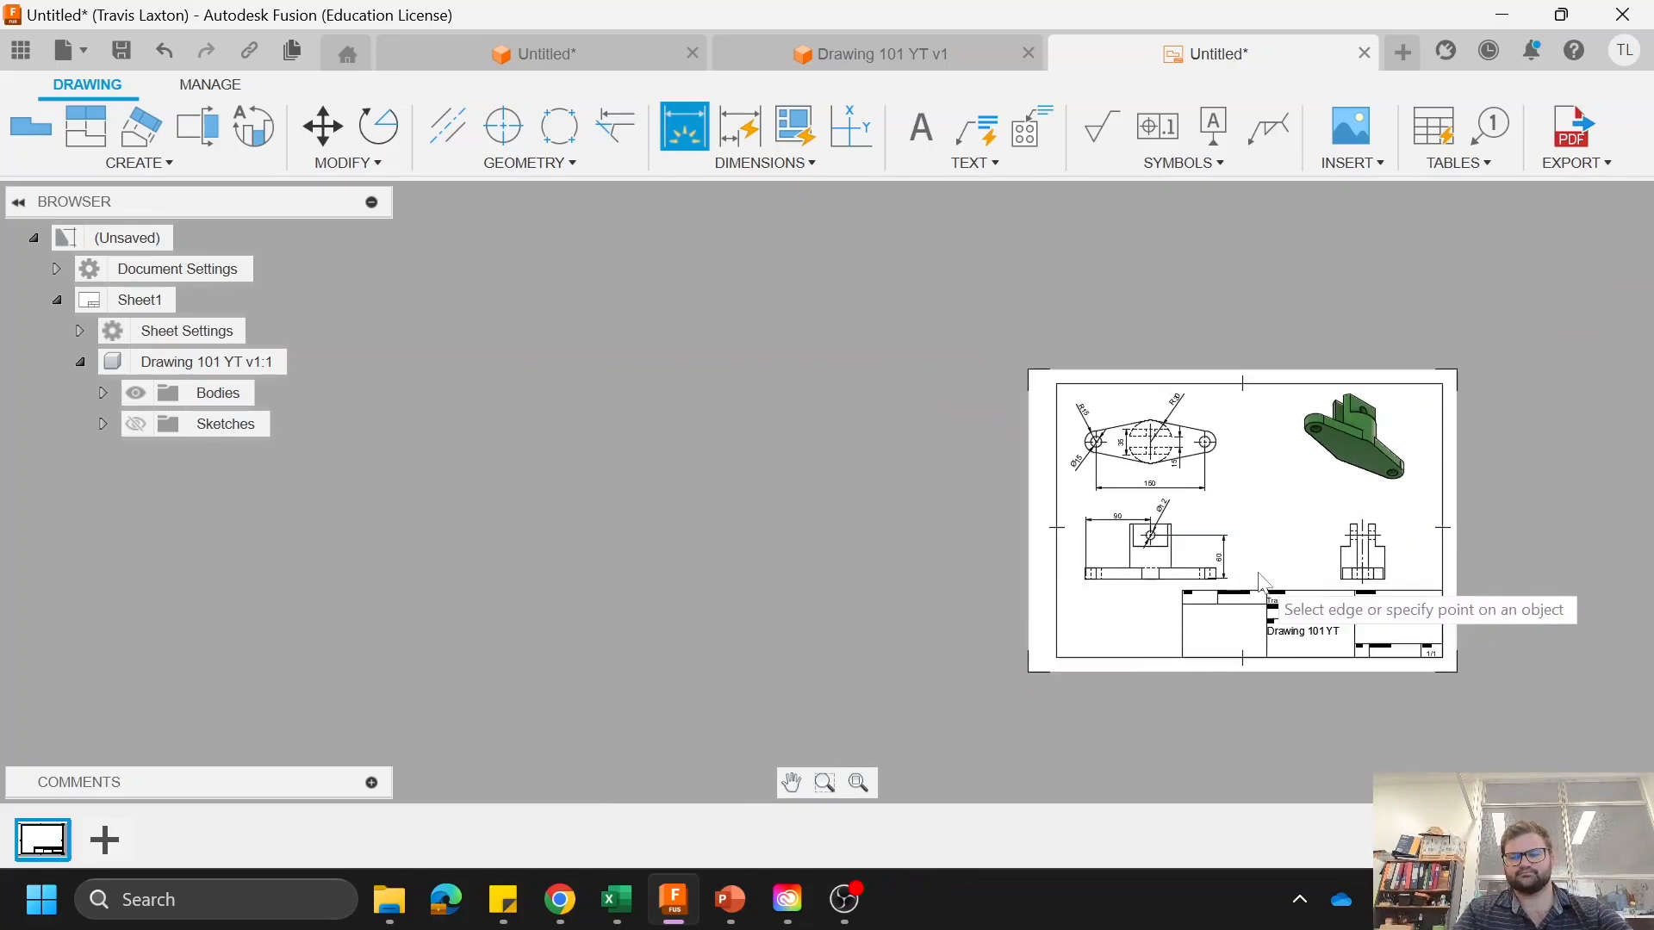
{"action": "scroll", "coordinate": [1449, 558], "scroll_direction": "up", "scroll_amount": 5}
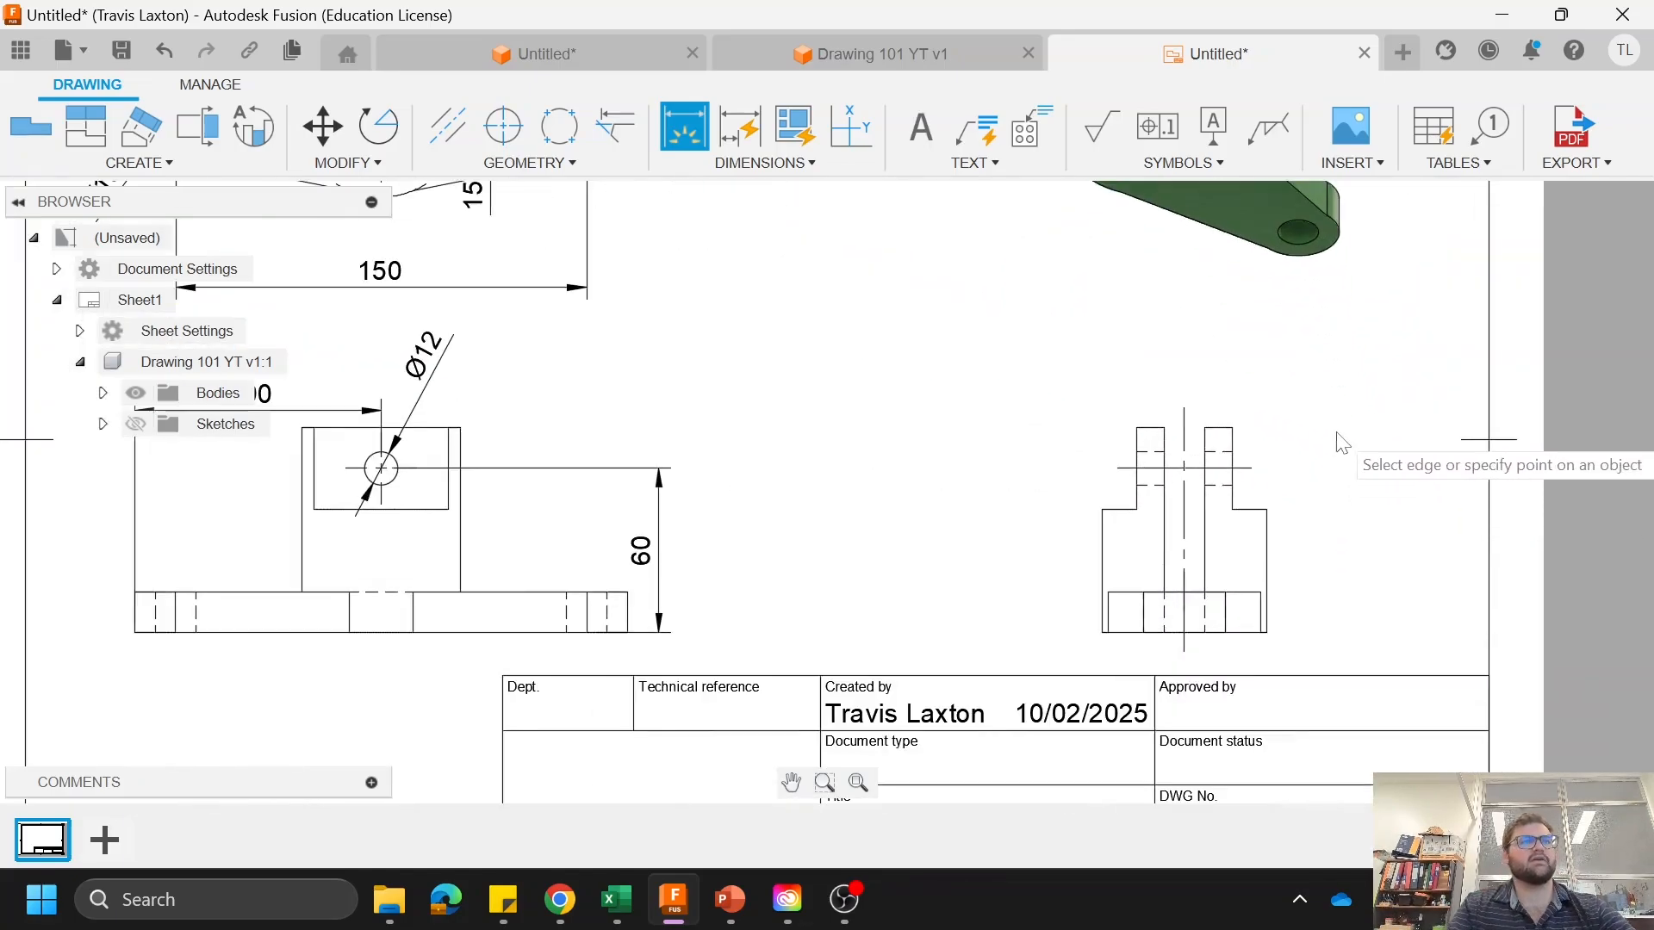
{"action": "left_click", "coordinate": [1137, 428]}
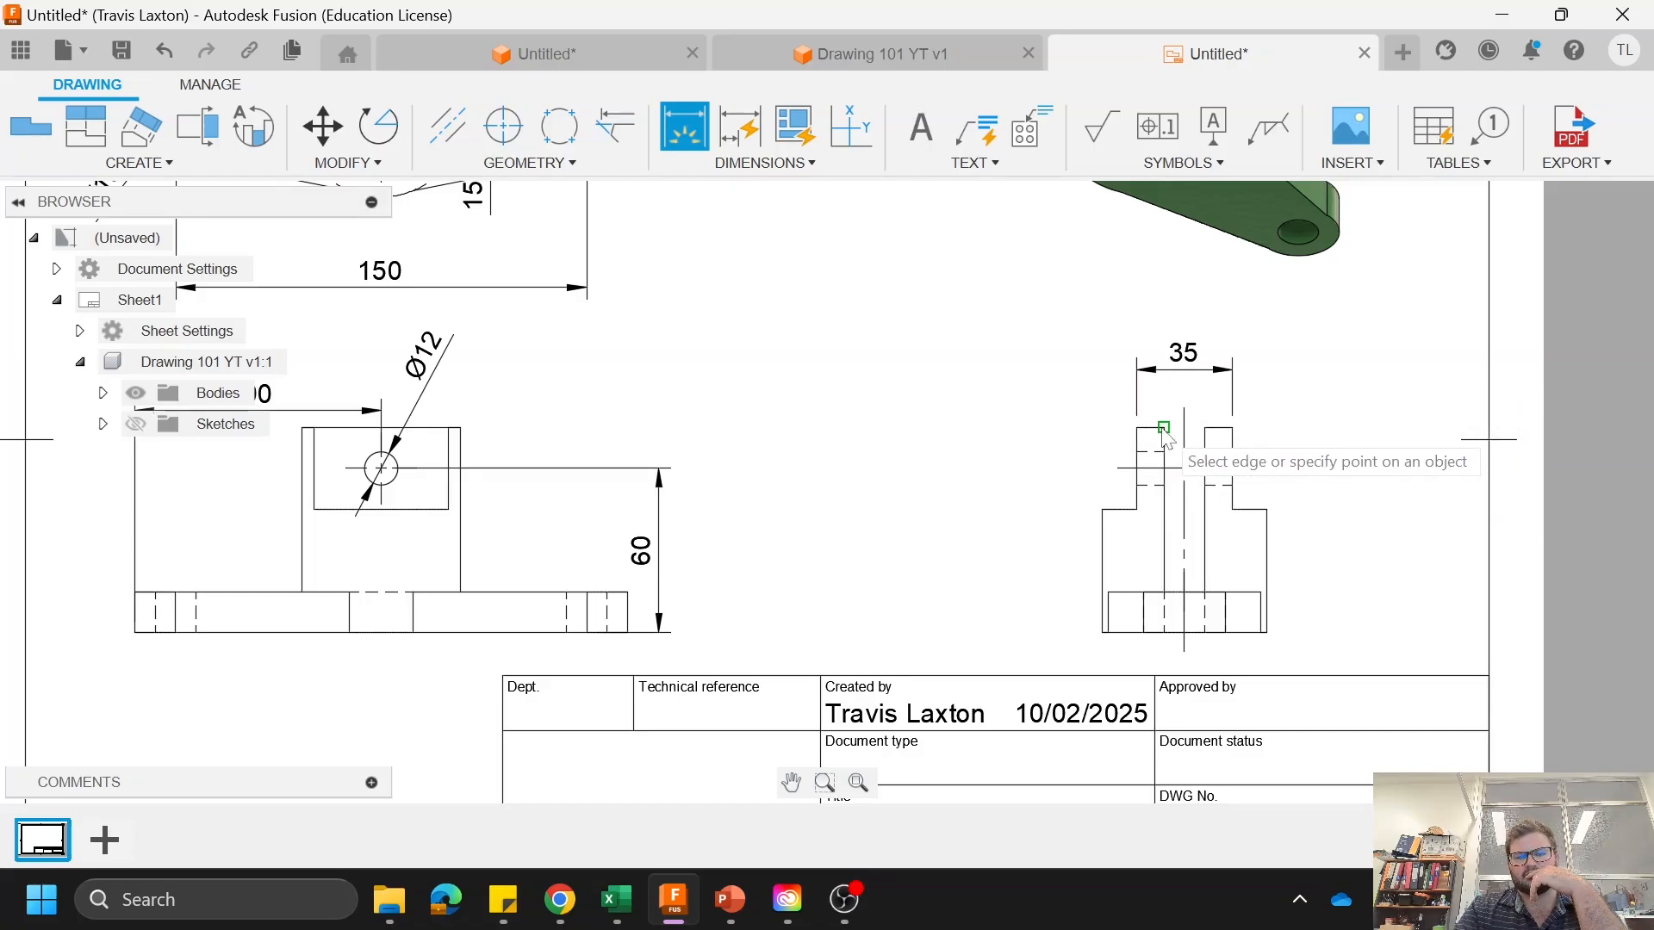
{"action": "left_click", "coordinate": [1163, 429]}
{"action": "left_click", "coordinate": [1205, 430]}
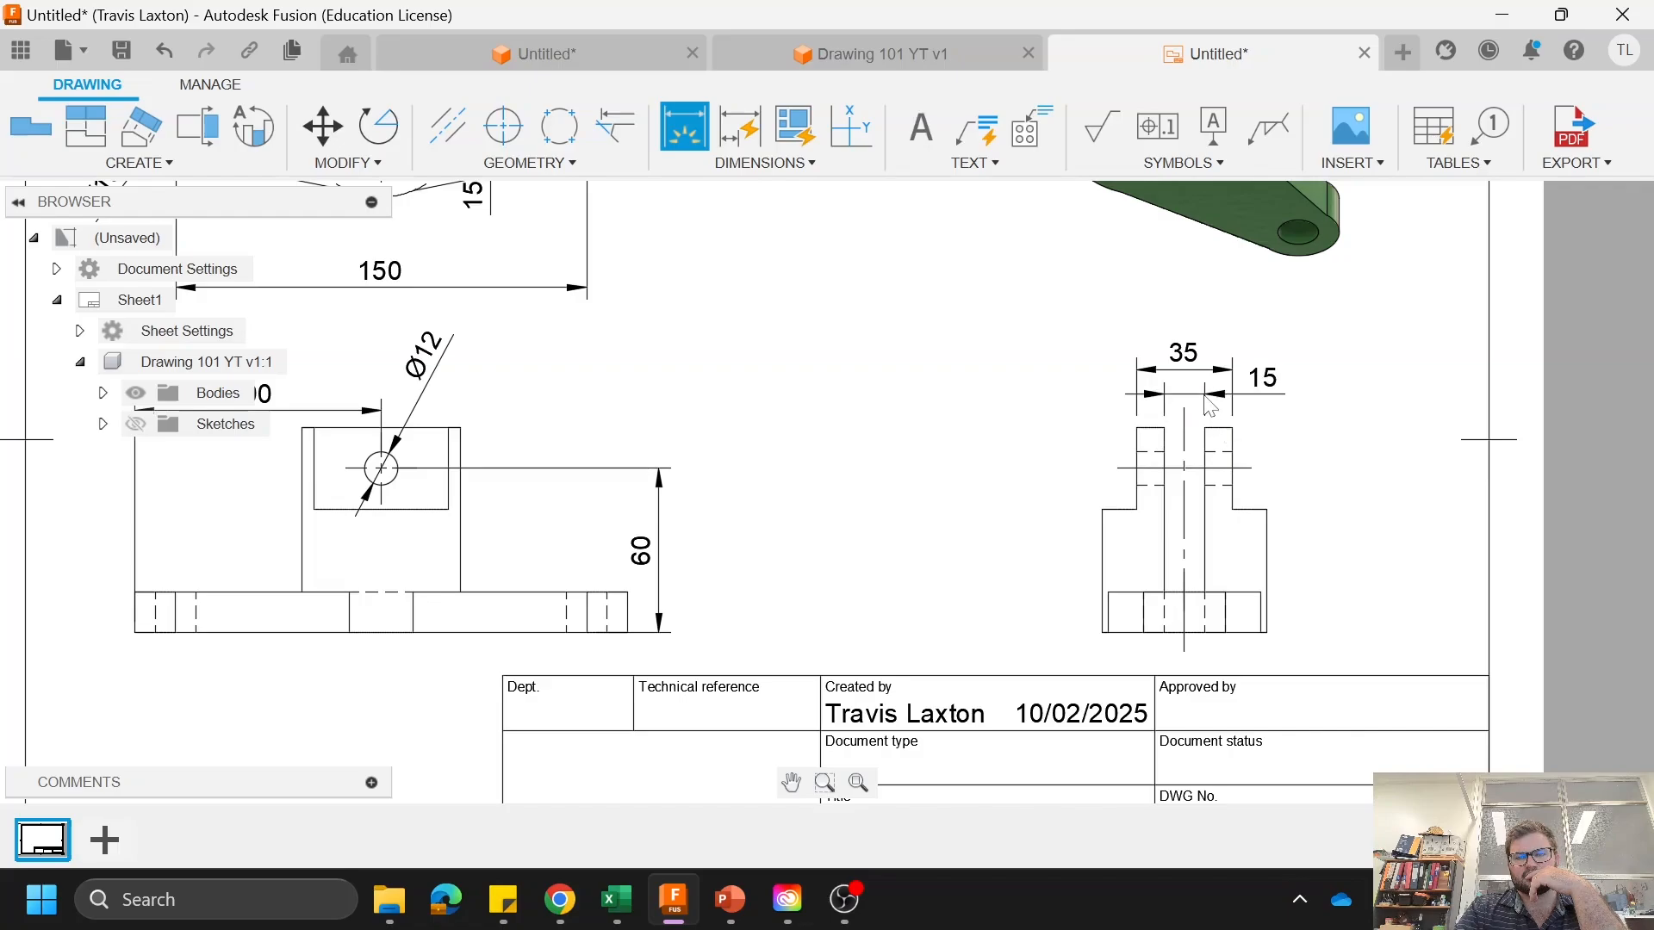
{"action": "left_click", "coordinate": [1210, 406]}
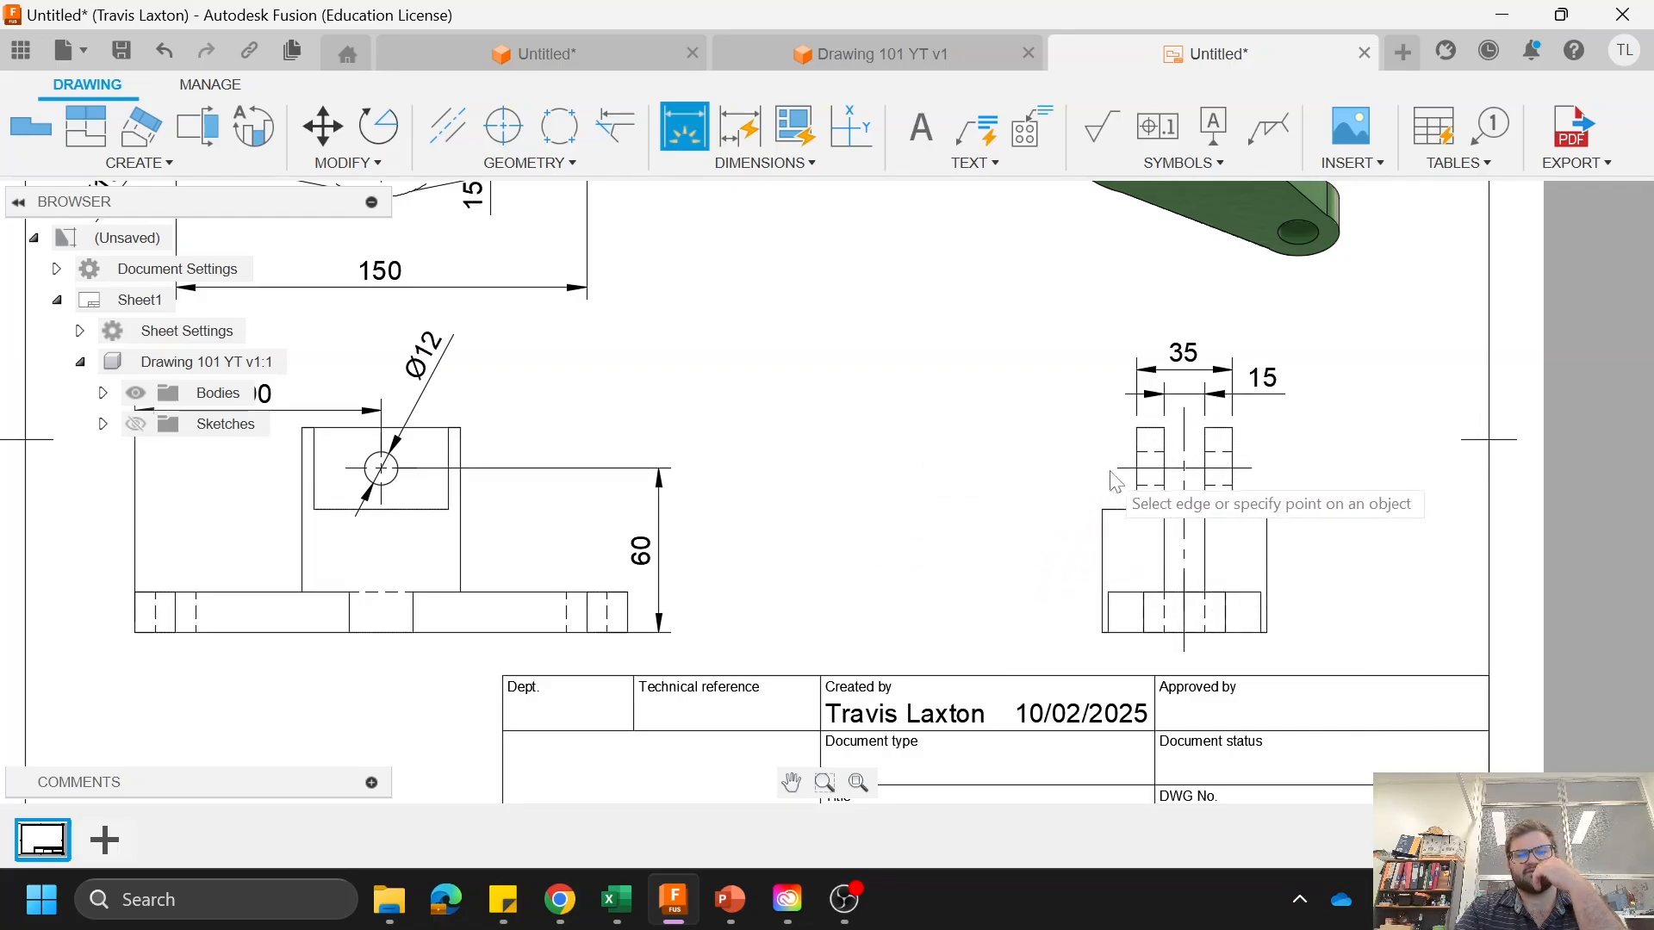
Step: Dimension the part's overall height left of the side view and the lug height above the shoulder on its right
{"action": "left_click", "coordinate": [1137, 429]}
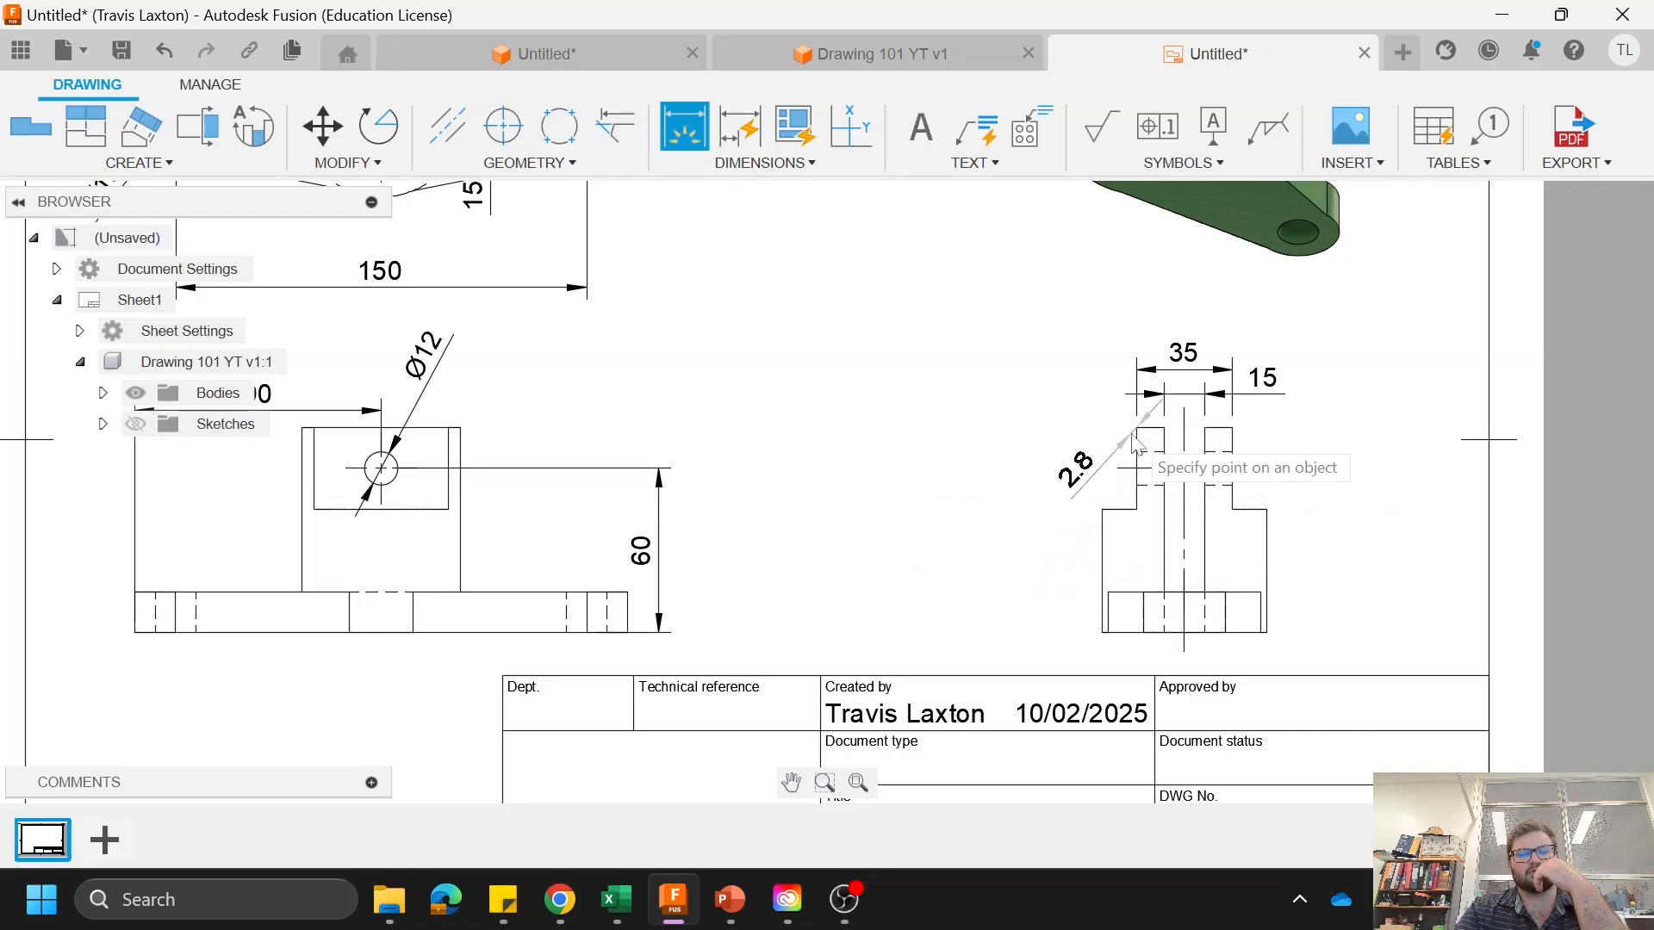
{"action": "left_click", "coordinate": [1104, 632]}
{"action": "left_click", "coordinate": [1086, 579]}
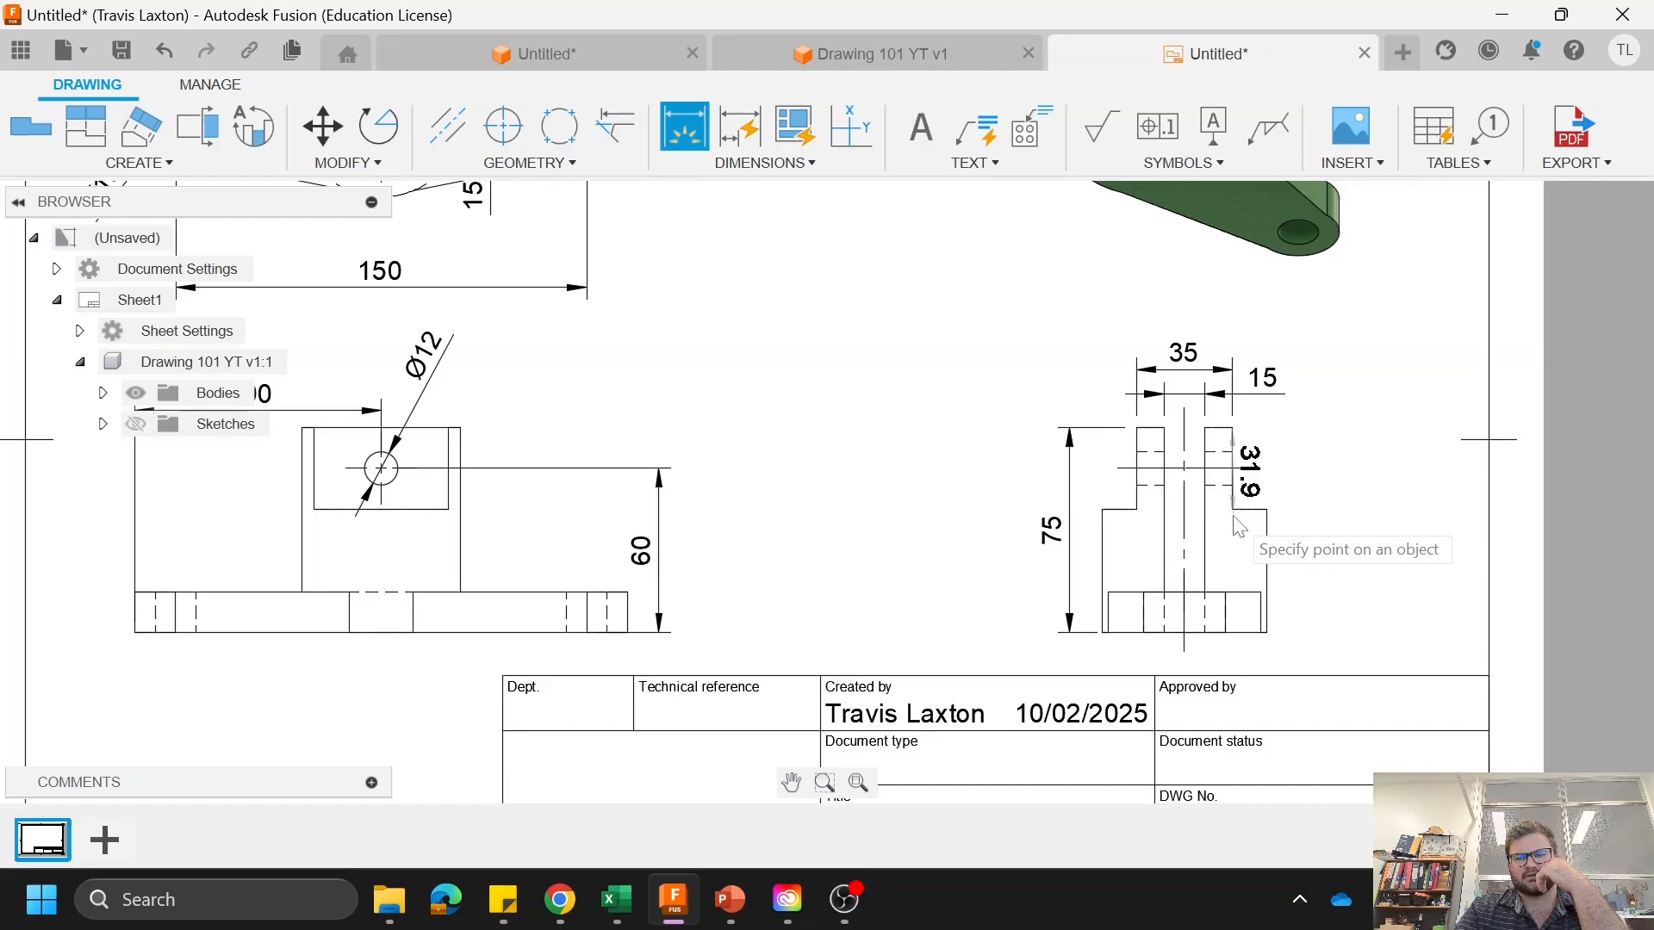
{"action": "left_click", "coordinate": [1292, 503]}
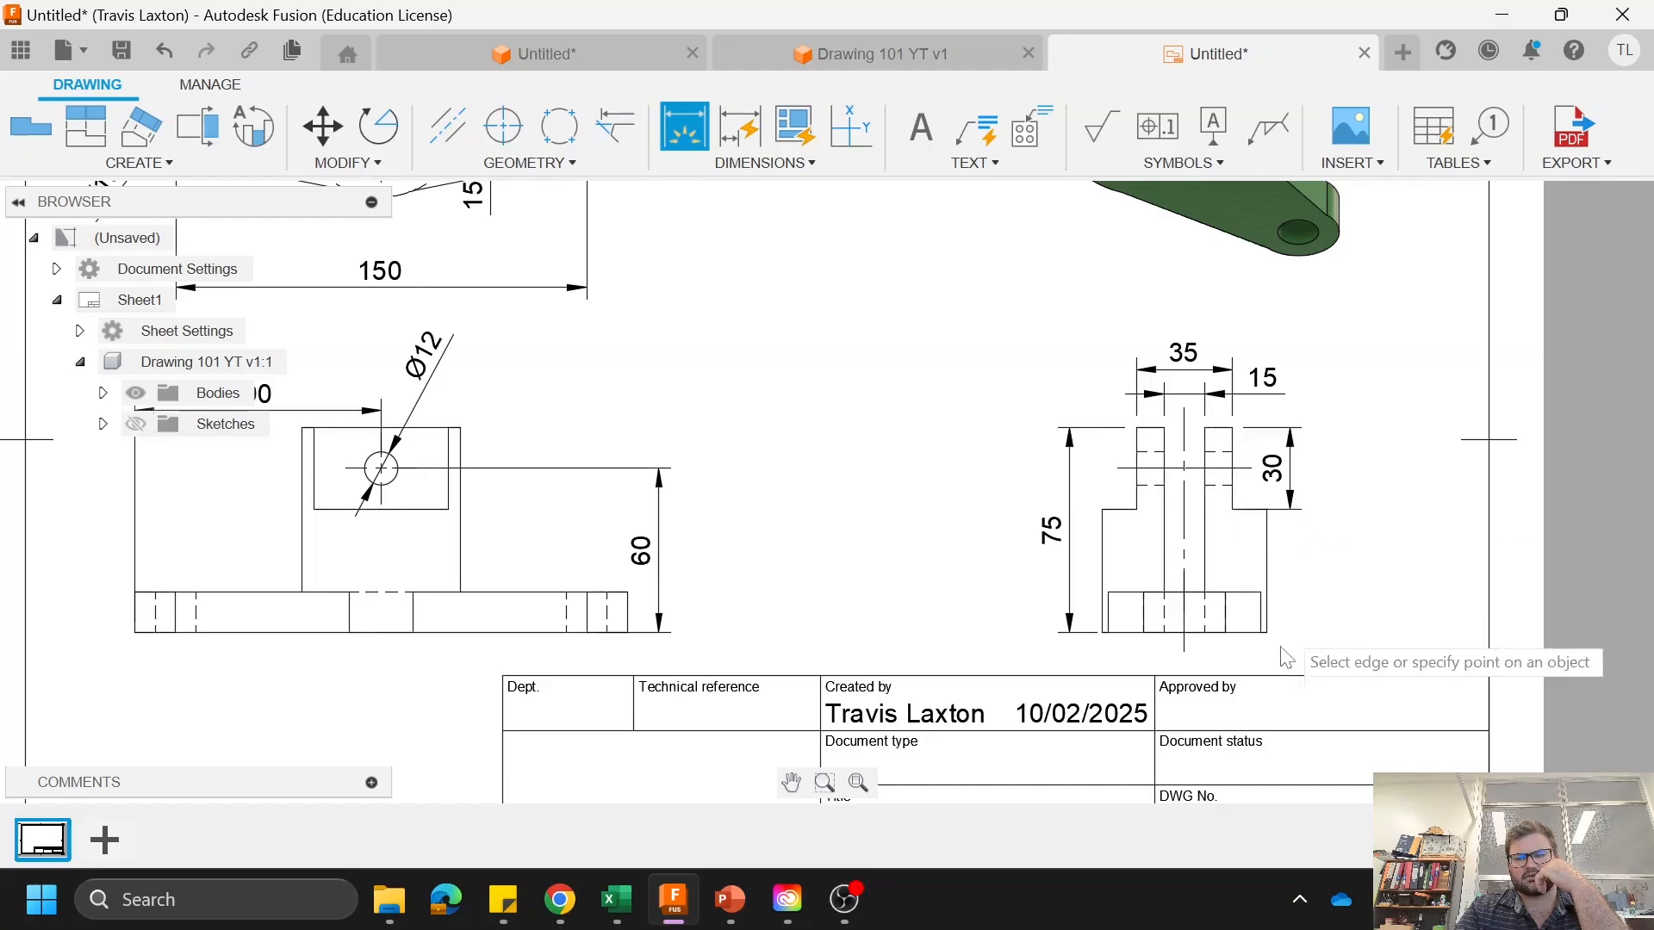
Step: Dimension the height from the base to the shoulder in the side view and move that dimension farther out from the part
{"action": "left_click", "coordinate": [1246, 642]}
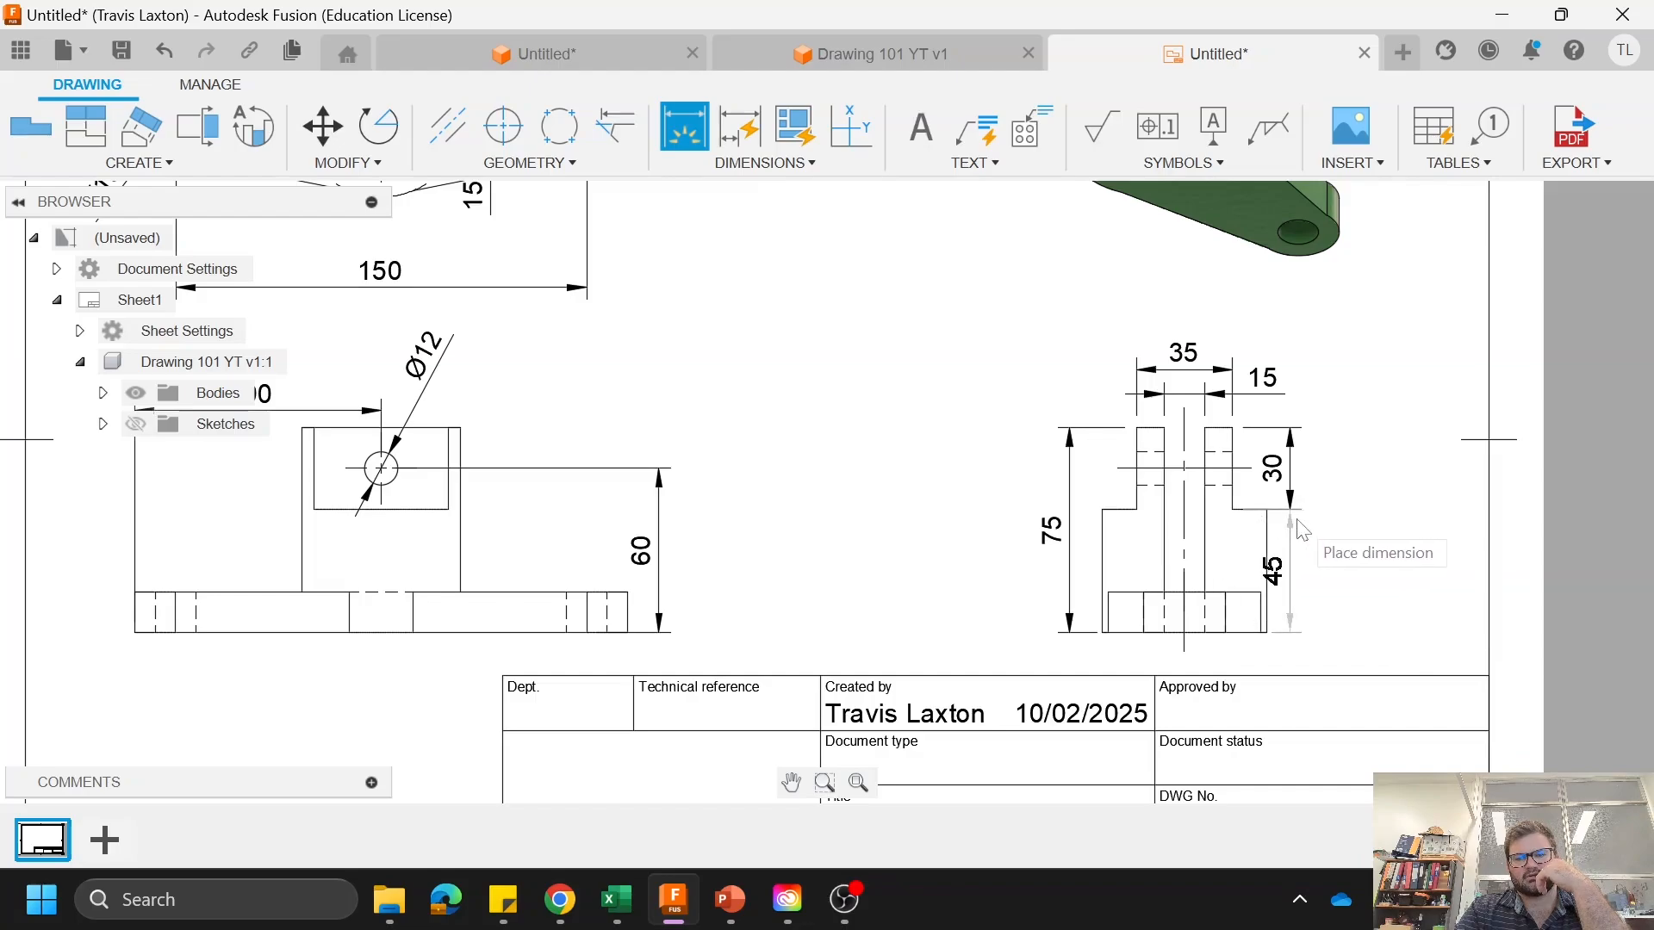
{"action": "left_click", "coordinate": [1290, 551]}
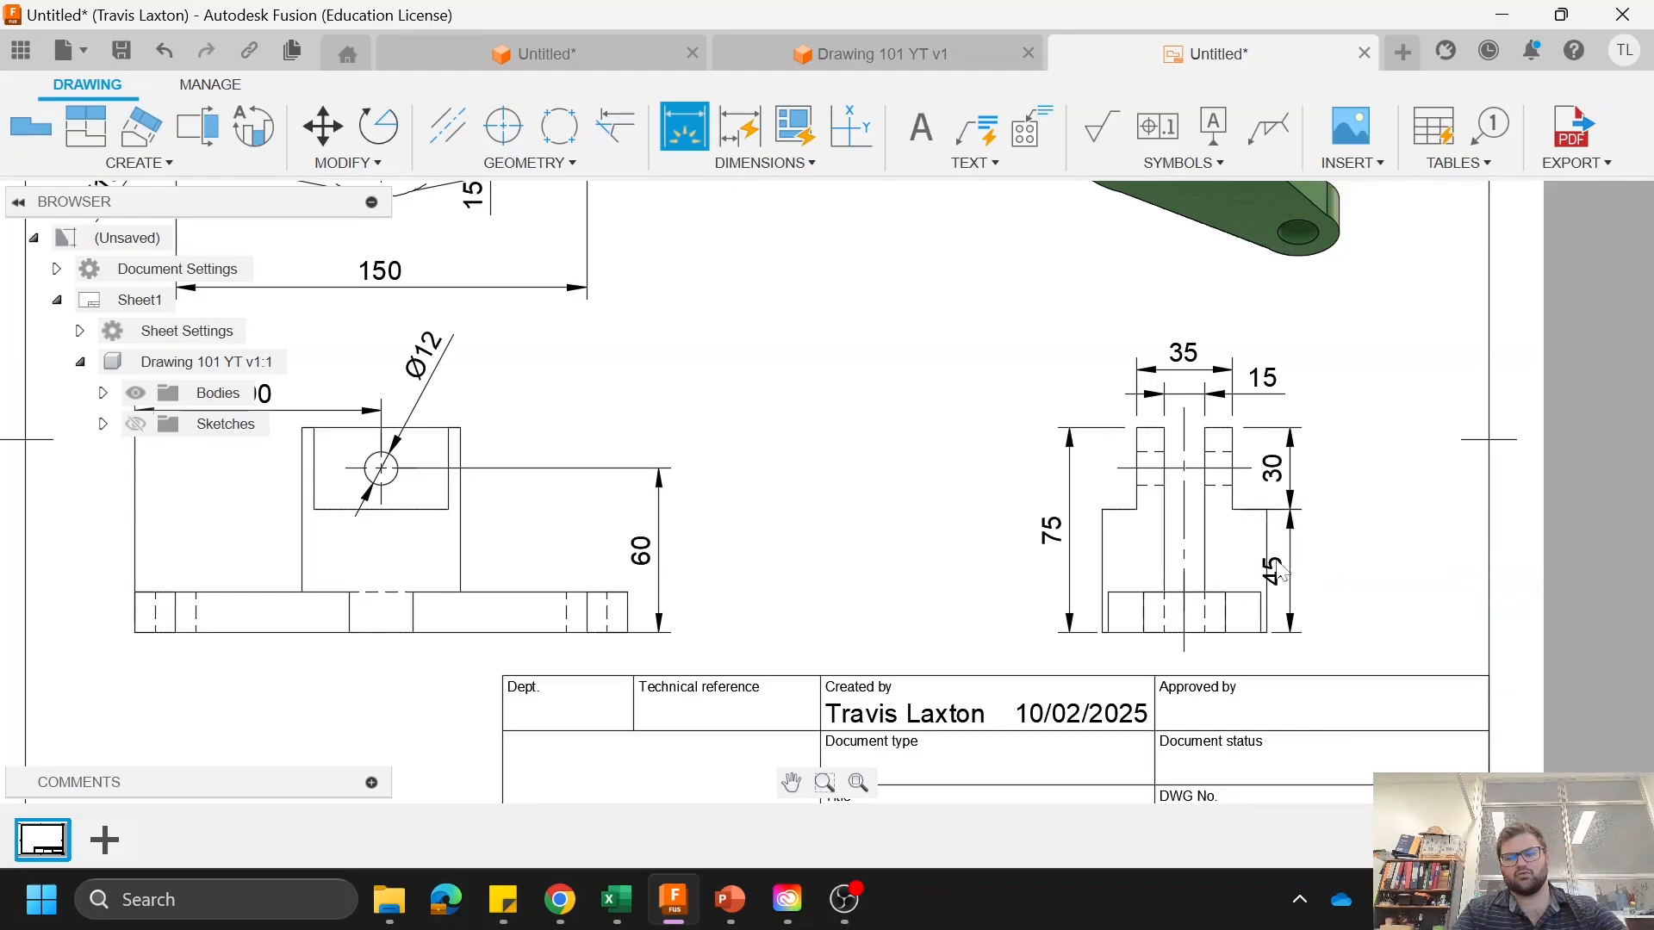
{"action": "right_click", "coordinate": [1341, 563]}
{"action": "left_click", "coordinate": [1425, 563]}
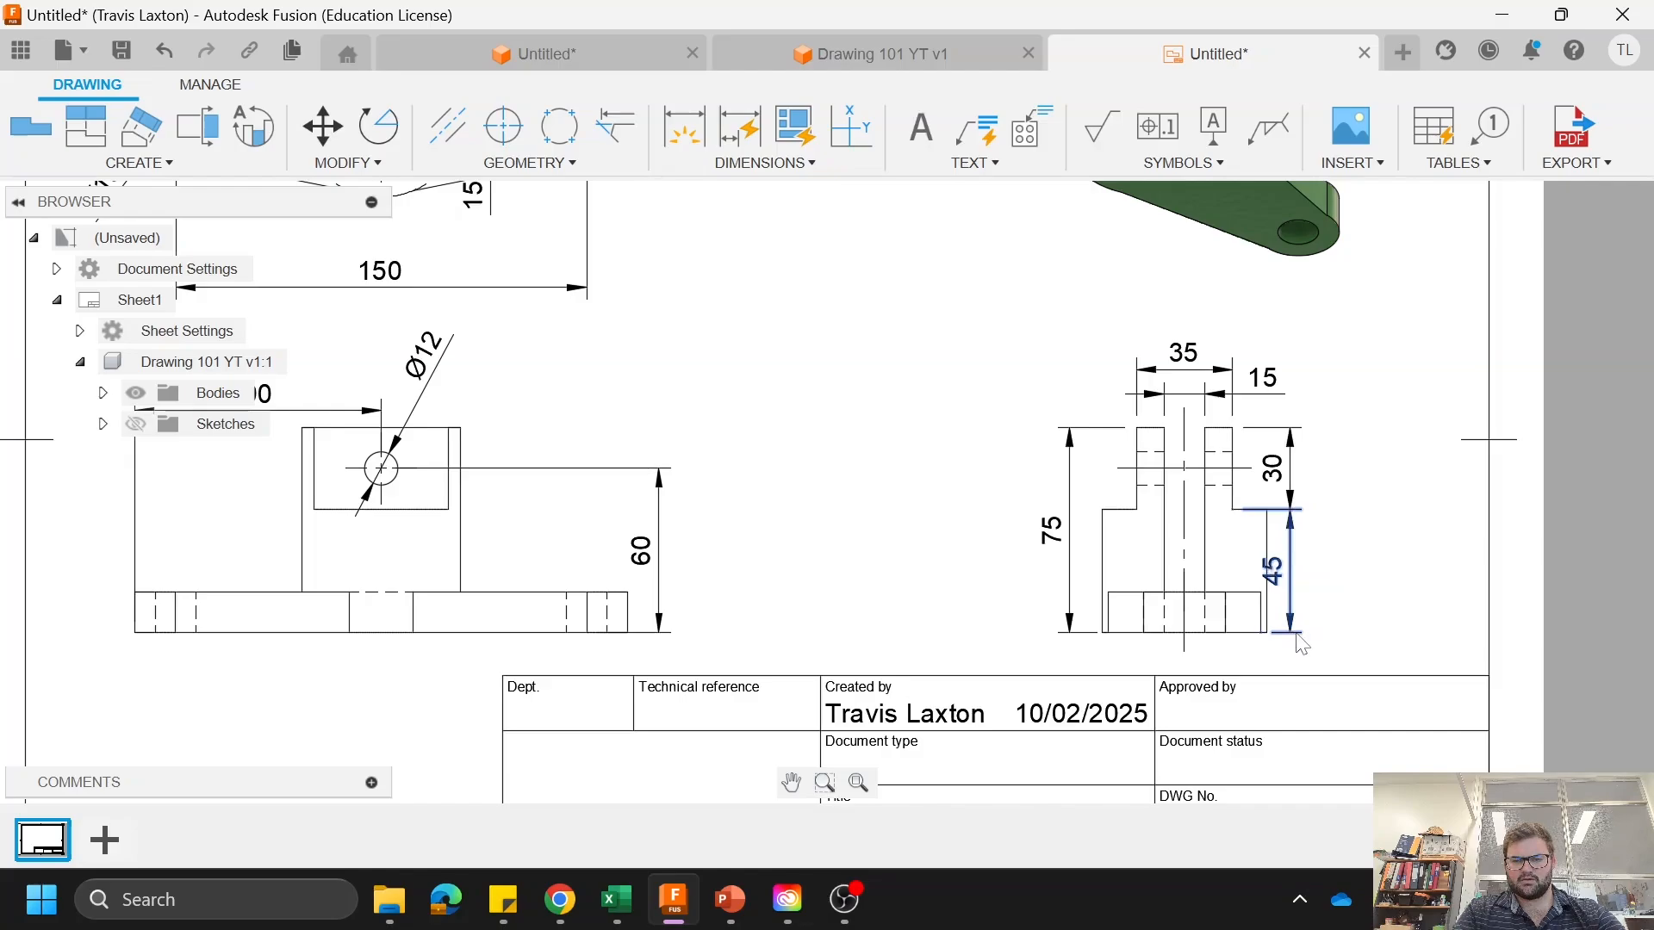
{"action": "left_click_drag", "start_coordinate": [1303, 645], "coordinate": [1346, 636]}
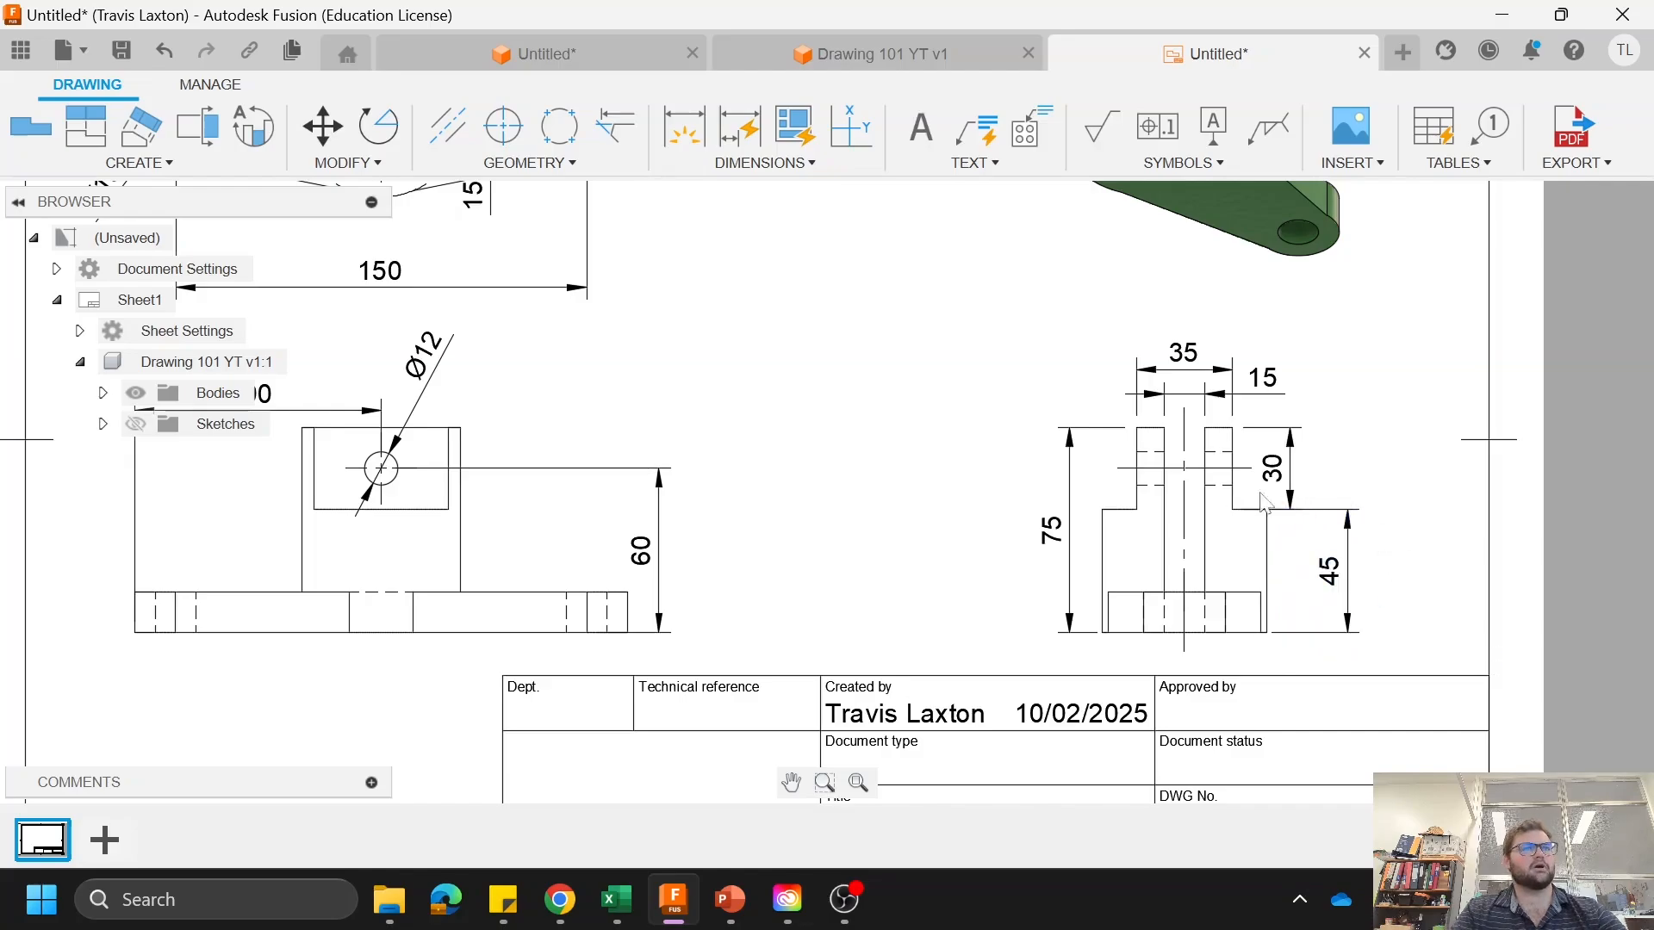
Step: Open the title block for editing and replace the creator's first name with "Mr"
{"action": "scroll", "coordinate": [1264, 504], "scroll_direction": "down", "scroll_amount": 3}
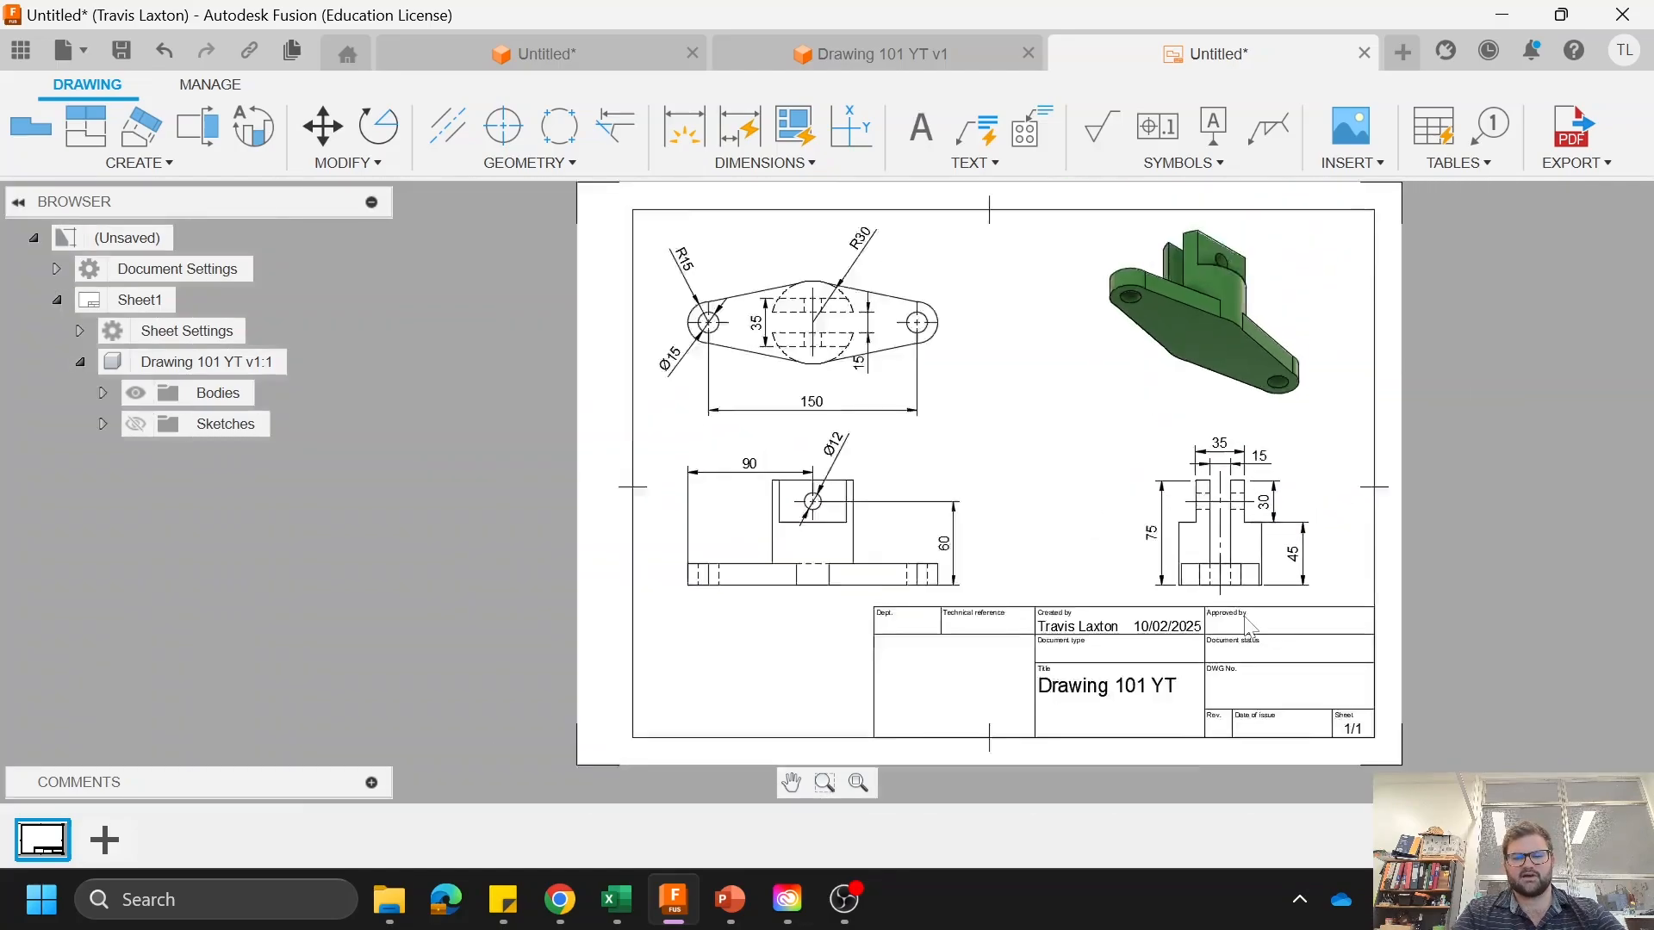
{"action": "scroll", "coordinate": [1215, 776], "scroll_direction": "up", "scroll_amount": 2}
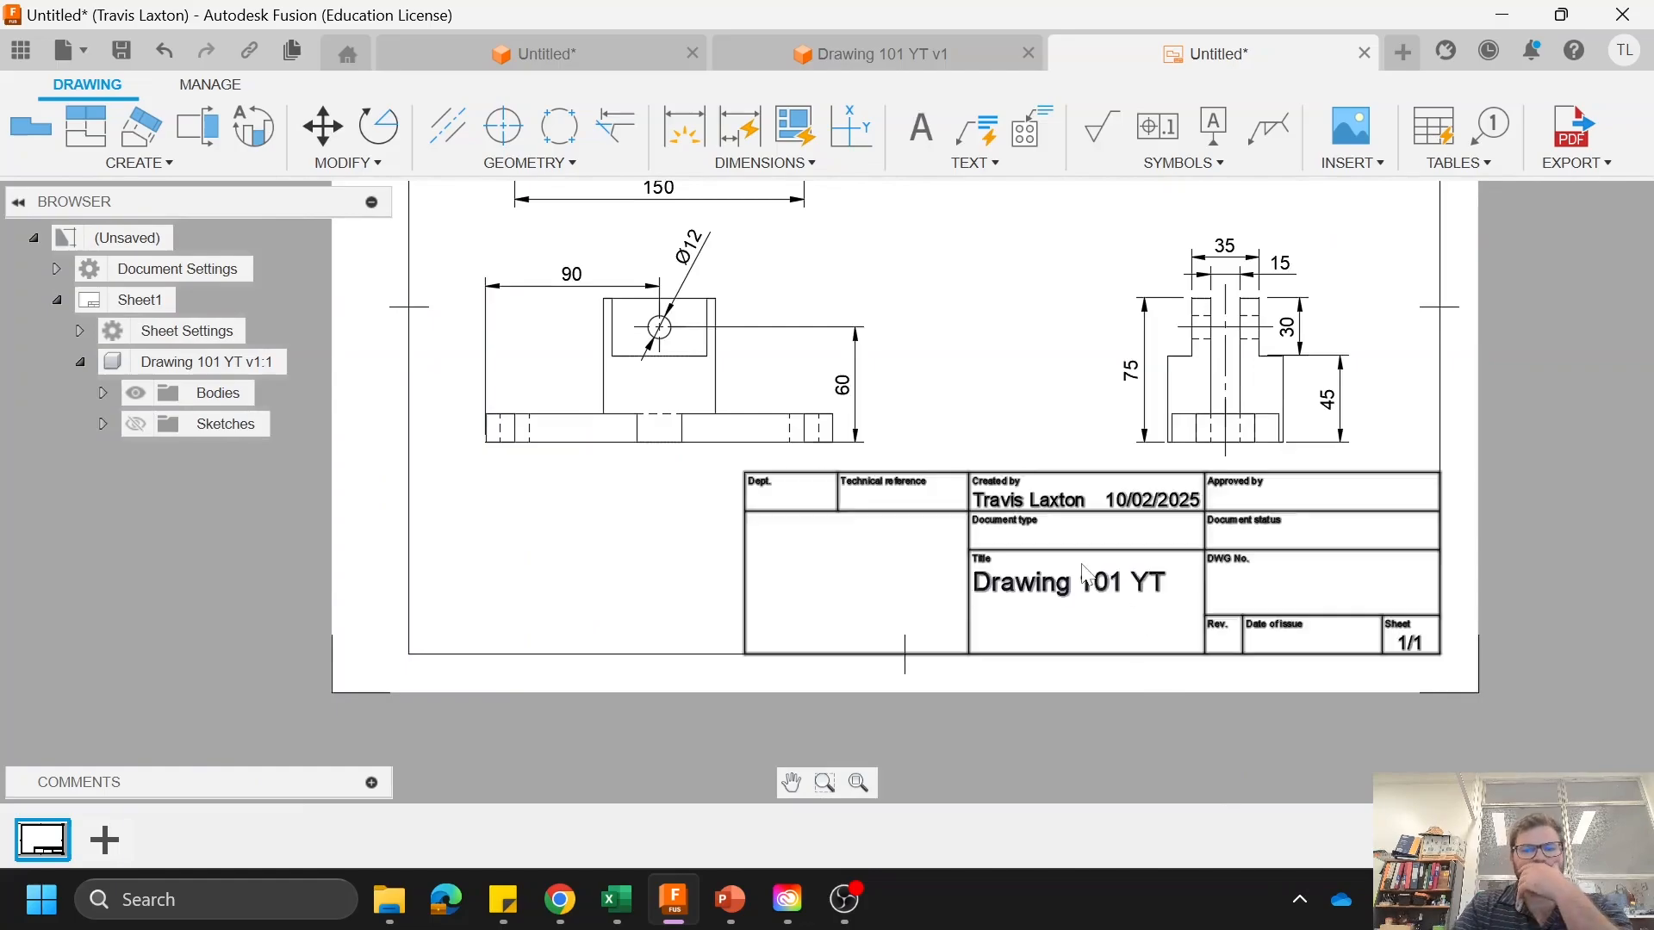
{"action": "double_click", "coordinate": [1001, 519]}
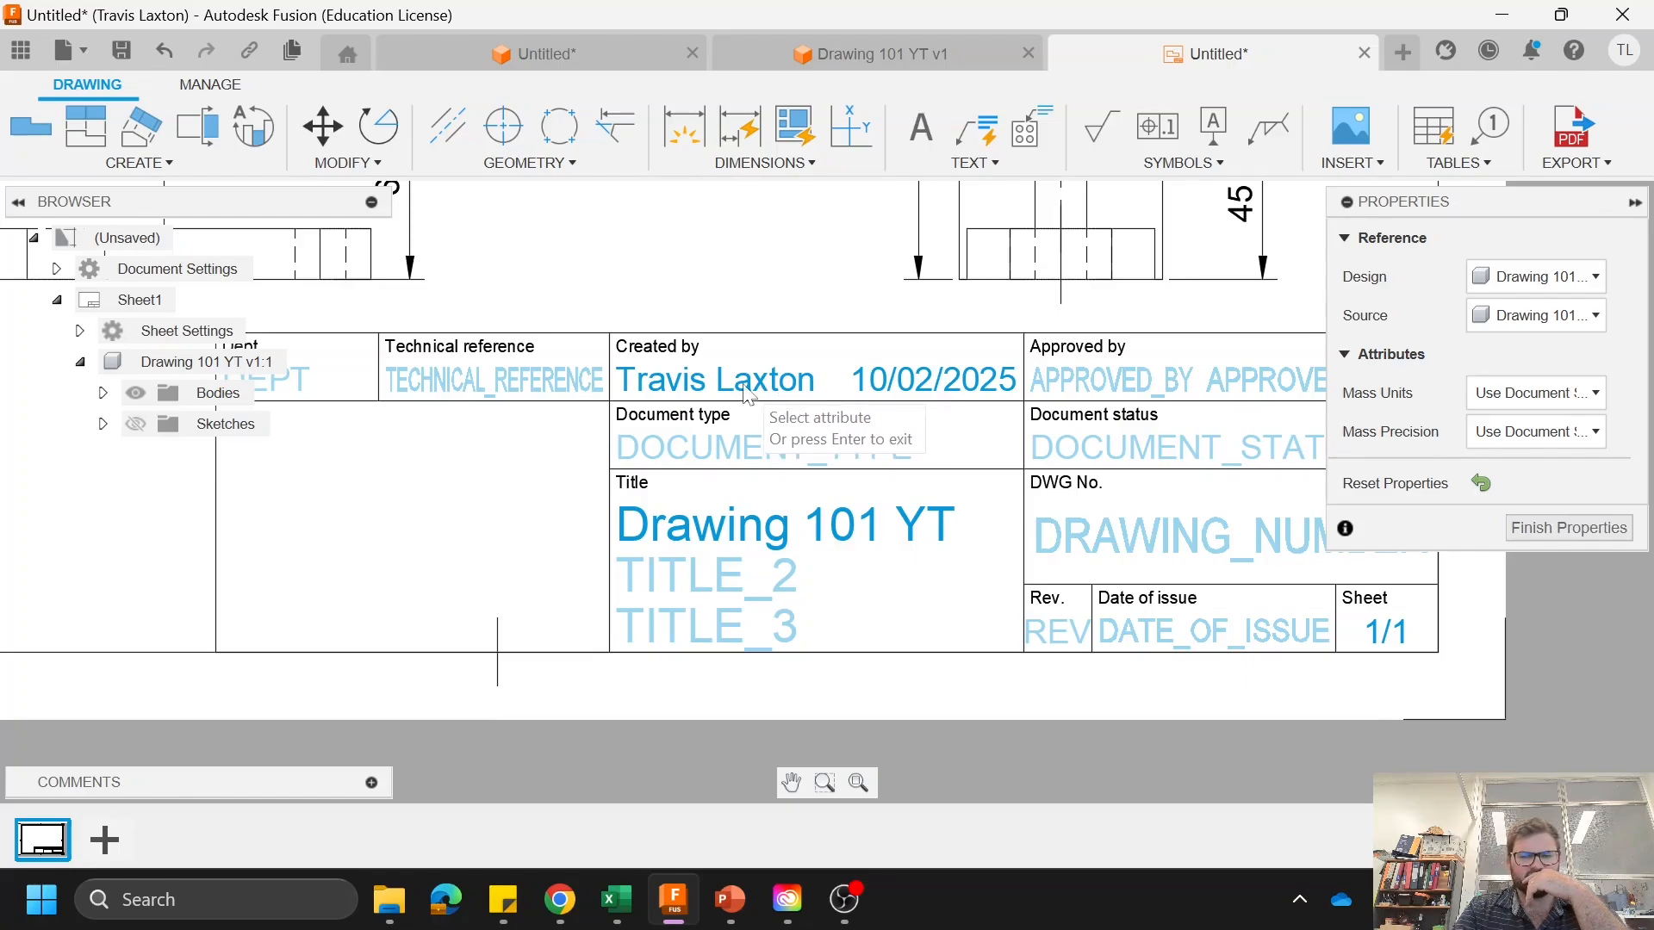
{"action": "left_click", "coordinate": [817, 401]}
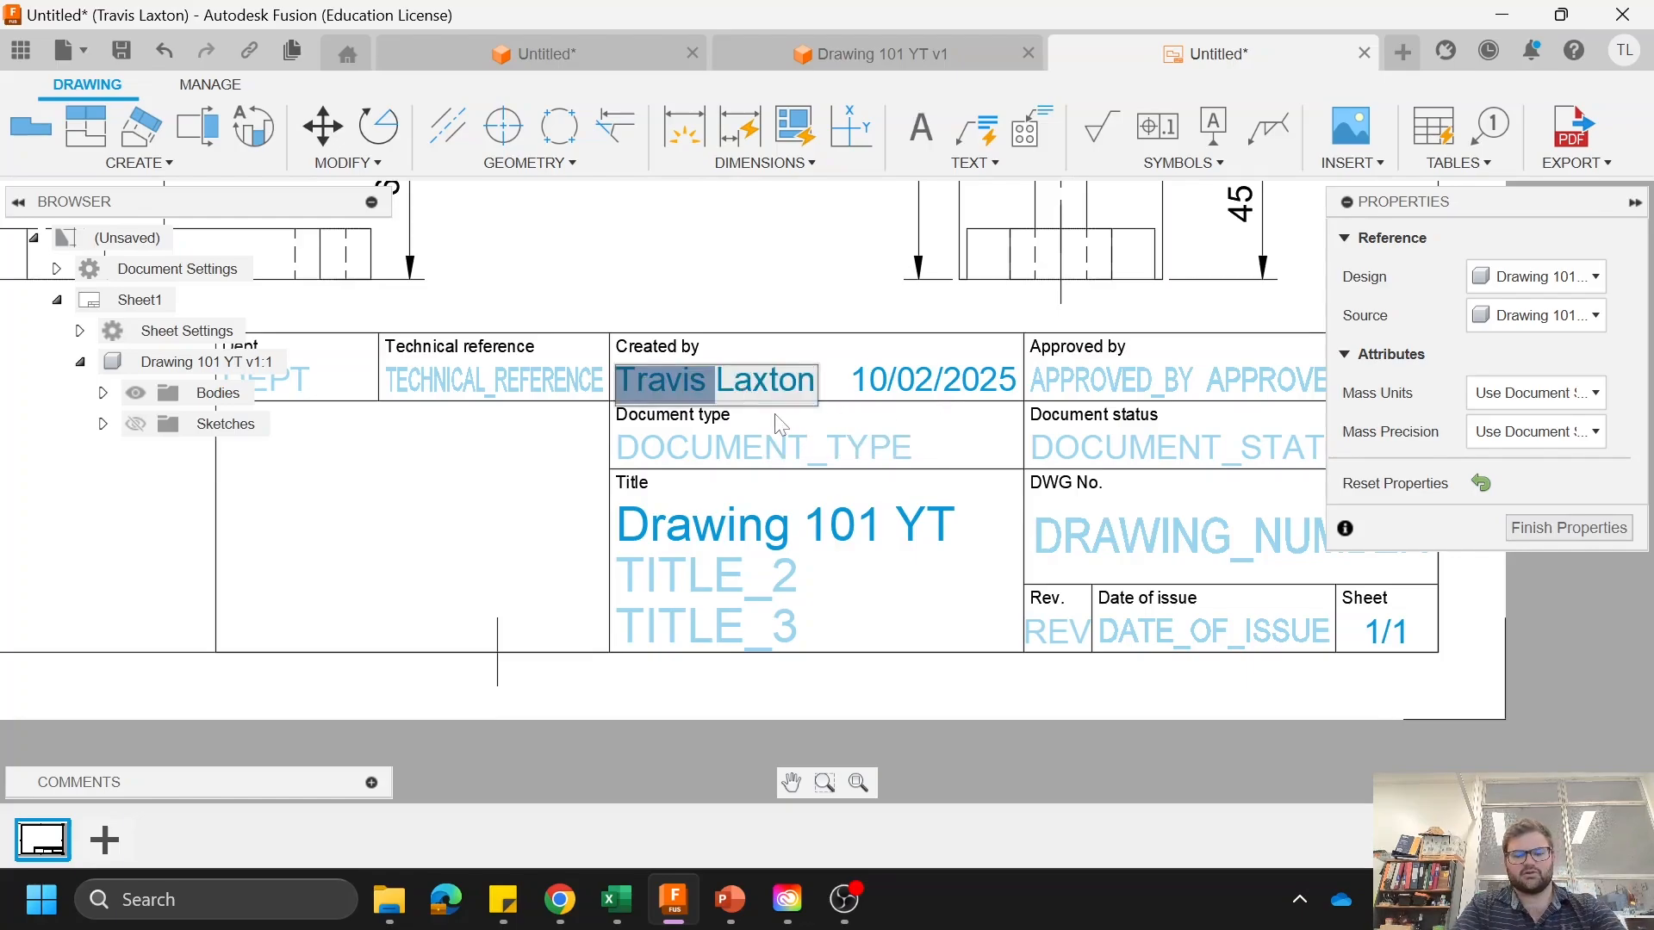
{"action": "type", "text": "Mr"}
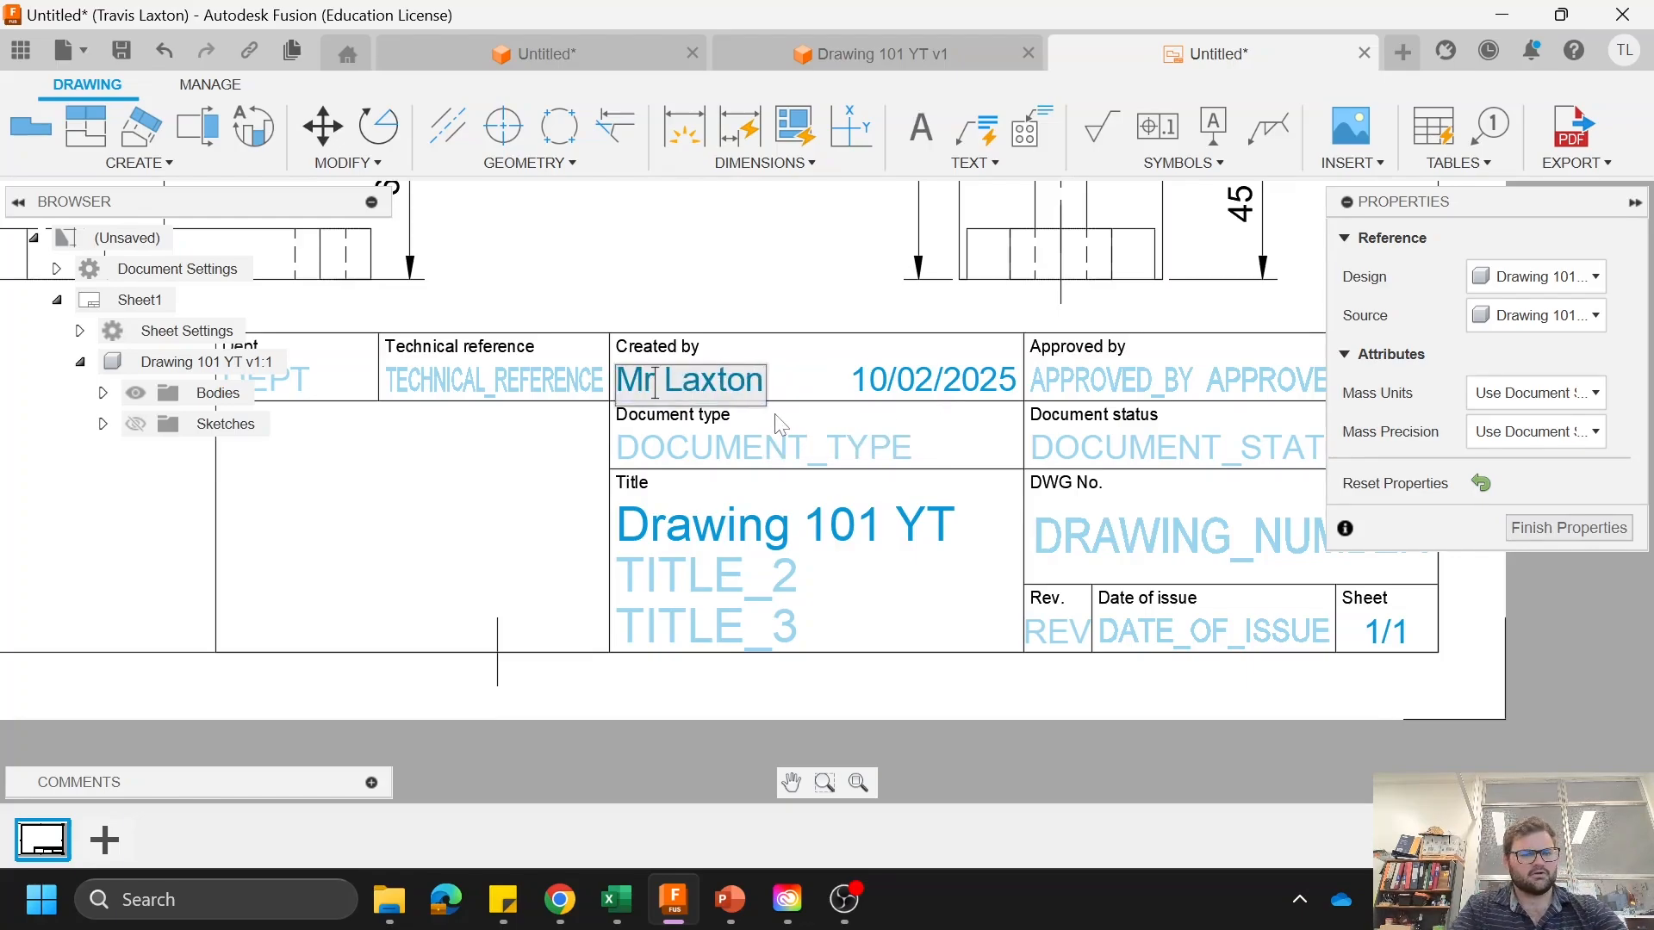
{"action": "key", "text": "Return"}
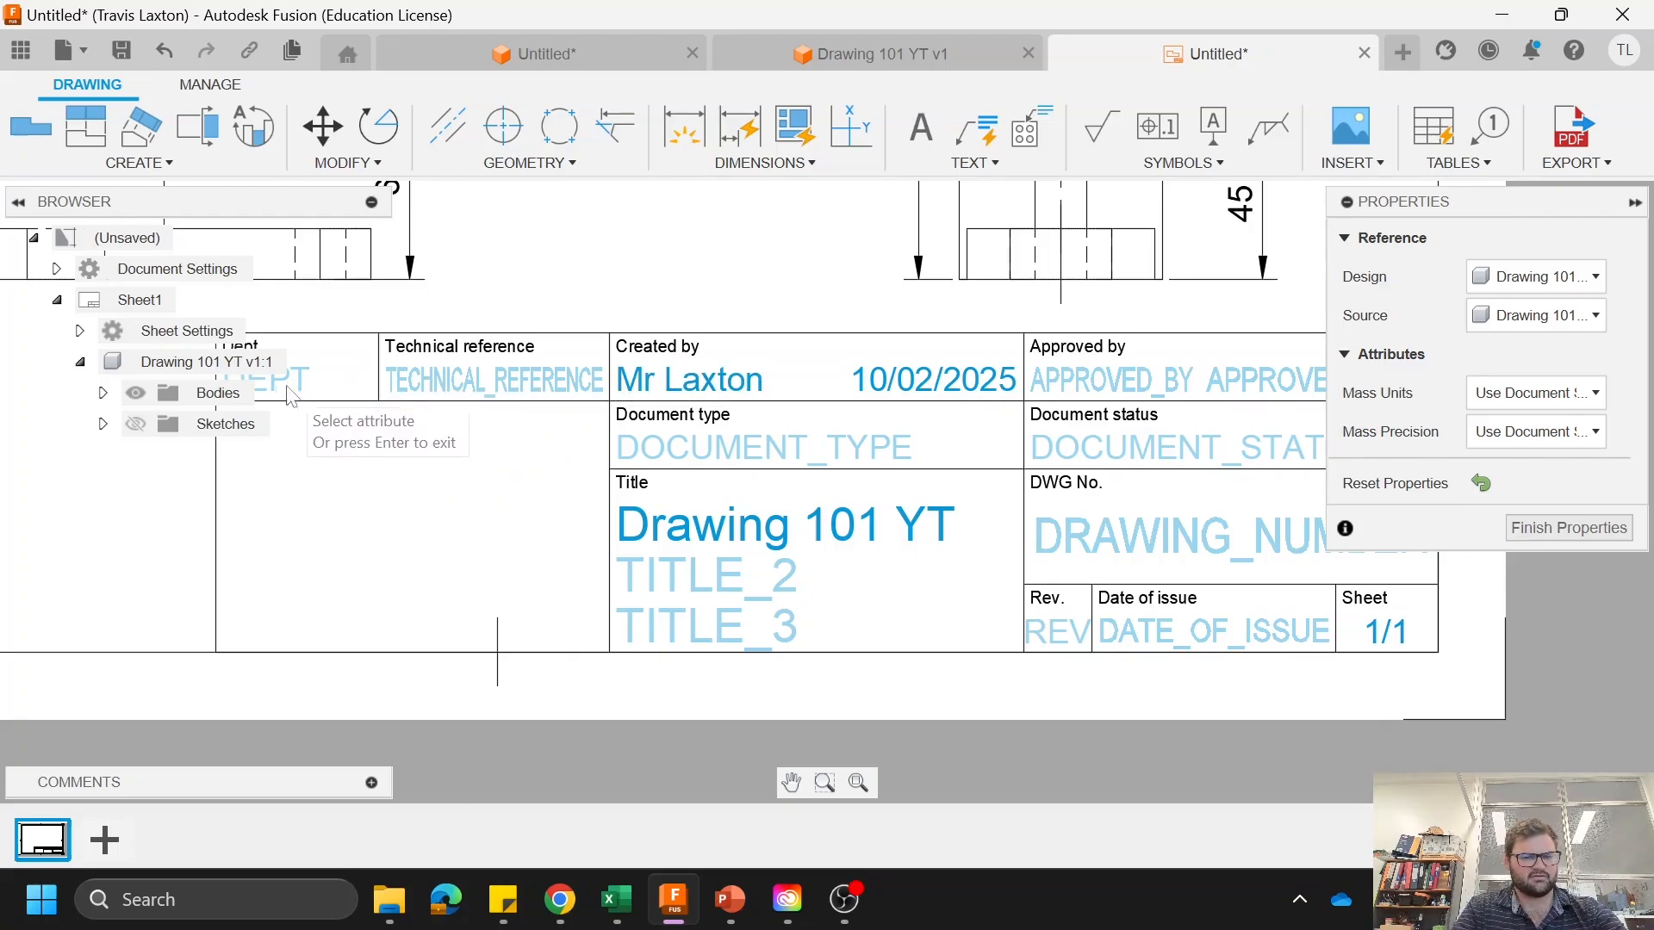
Step: Fill in the department and the approver's name in the title block
{"action": "scroll", "coordinate": [290, 390], "scroll_direction": "down", "scroll_amount": 1}
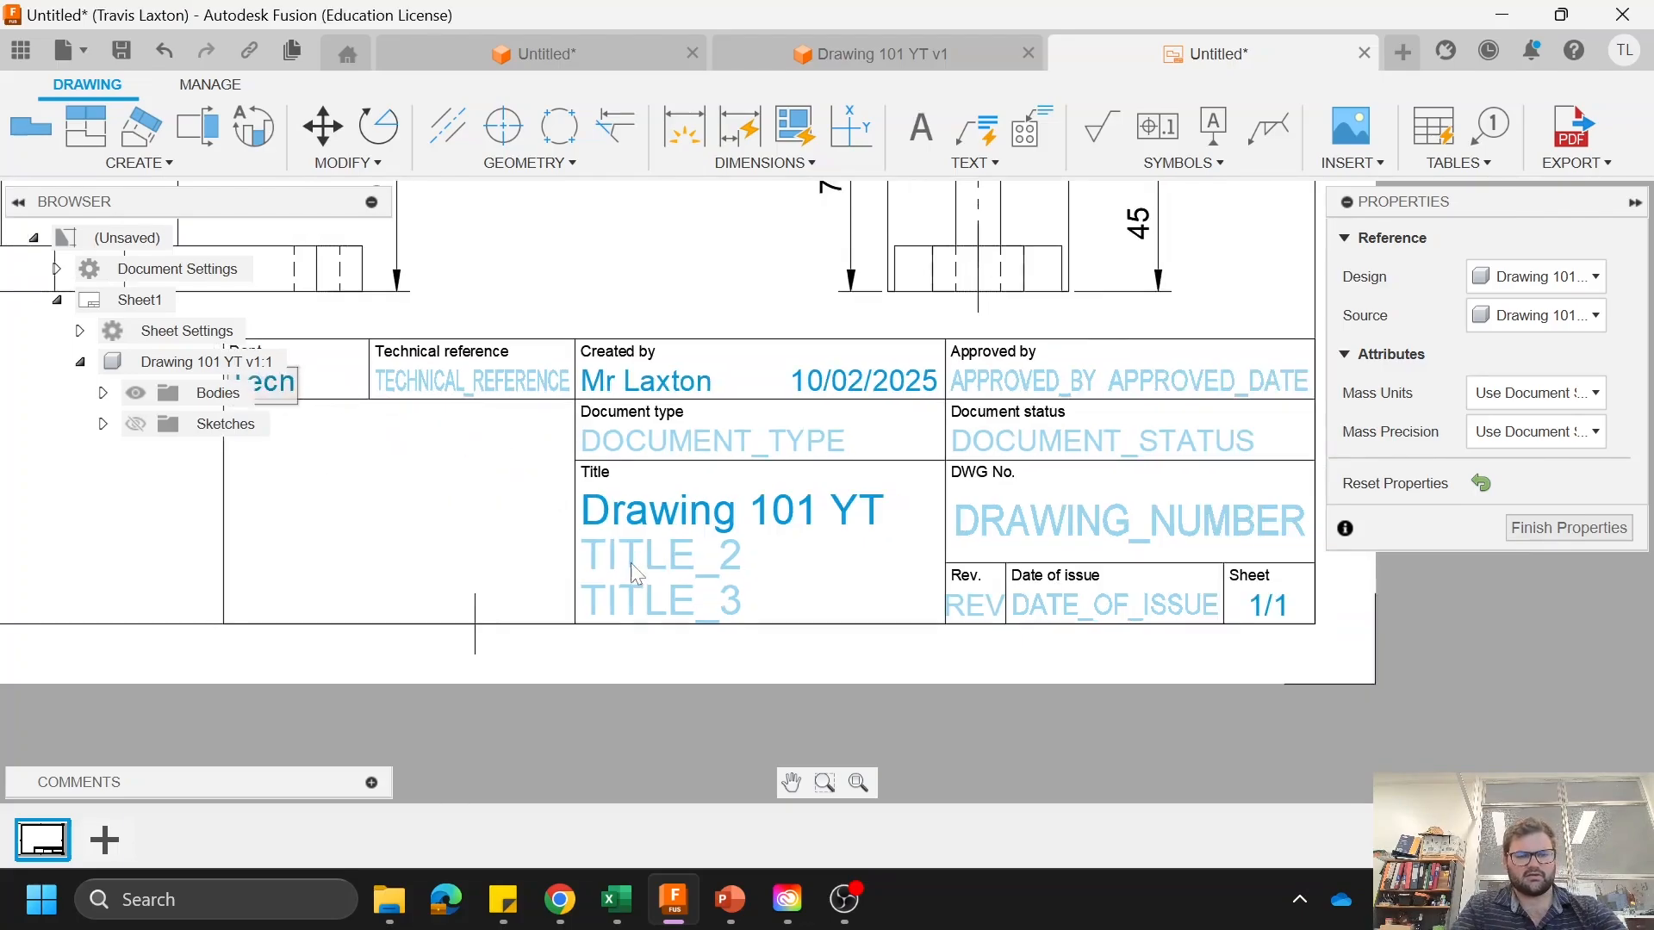
{"action": "double_click", "coordinate": [1005, 392]}
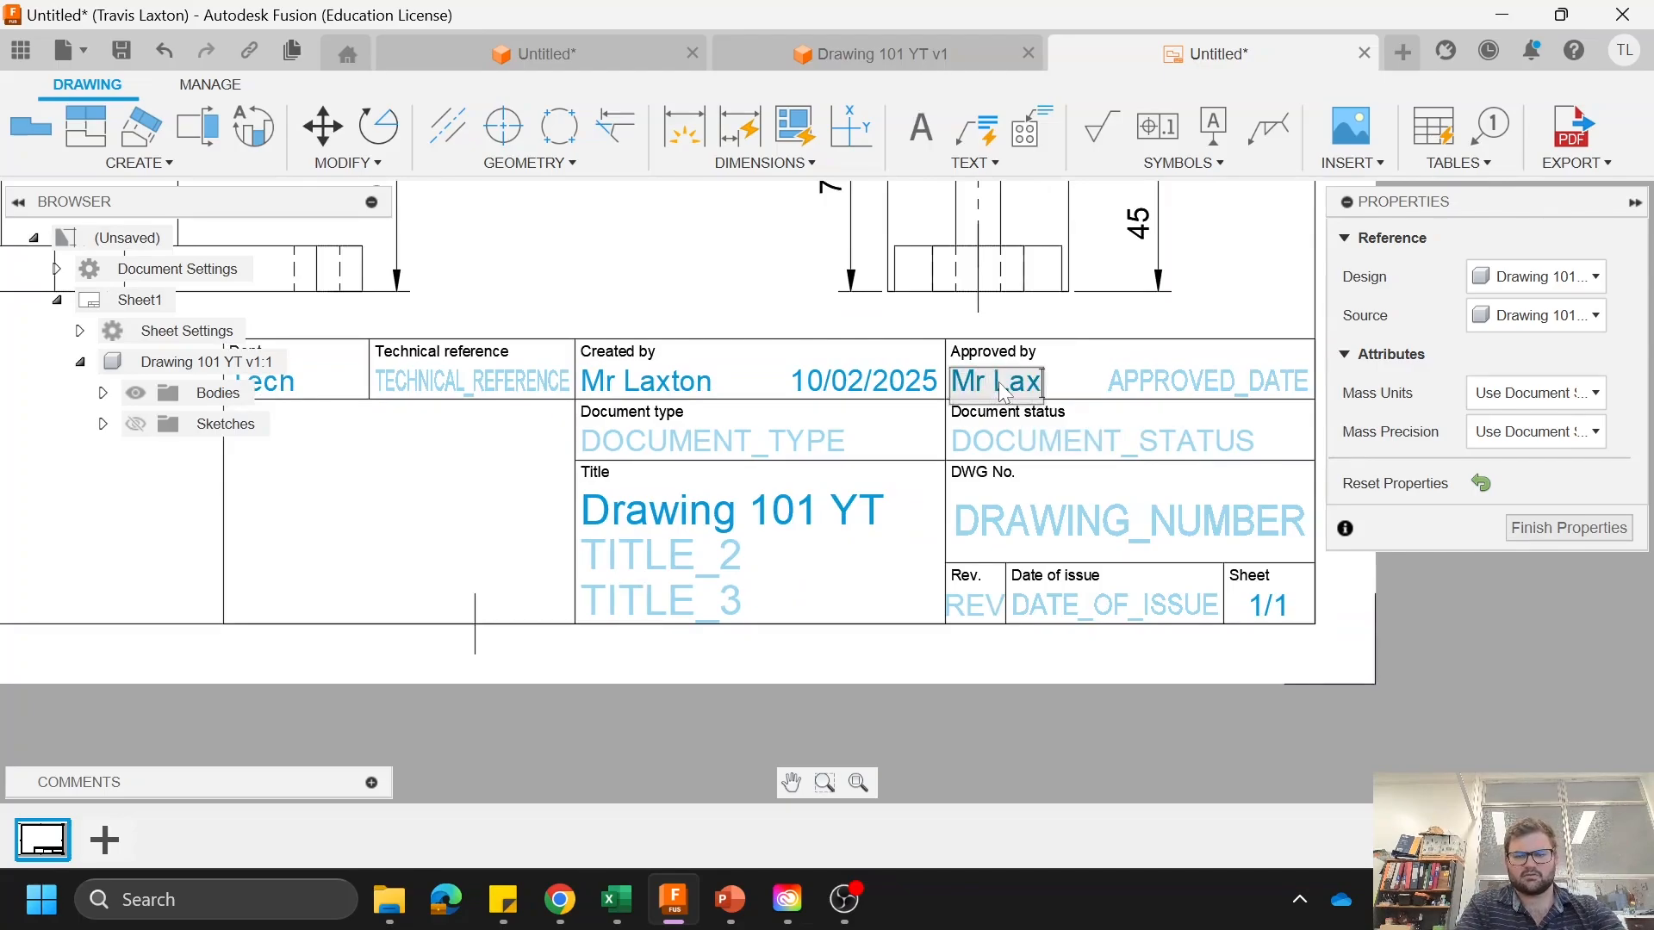
Step: Copy the creation date 10/02/2025 into the title block's approval date
{"action": "left_click", "coordinate": [805, 385]}
{"action": "double_click", "coordinate": [827, 387]}
{"action": "key", "text": "ctrl+c"}
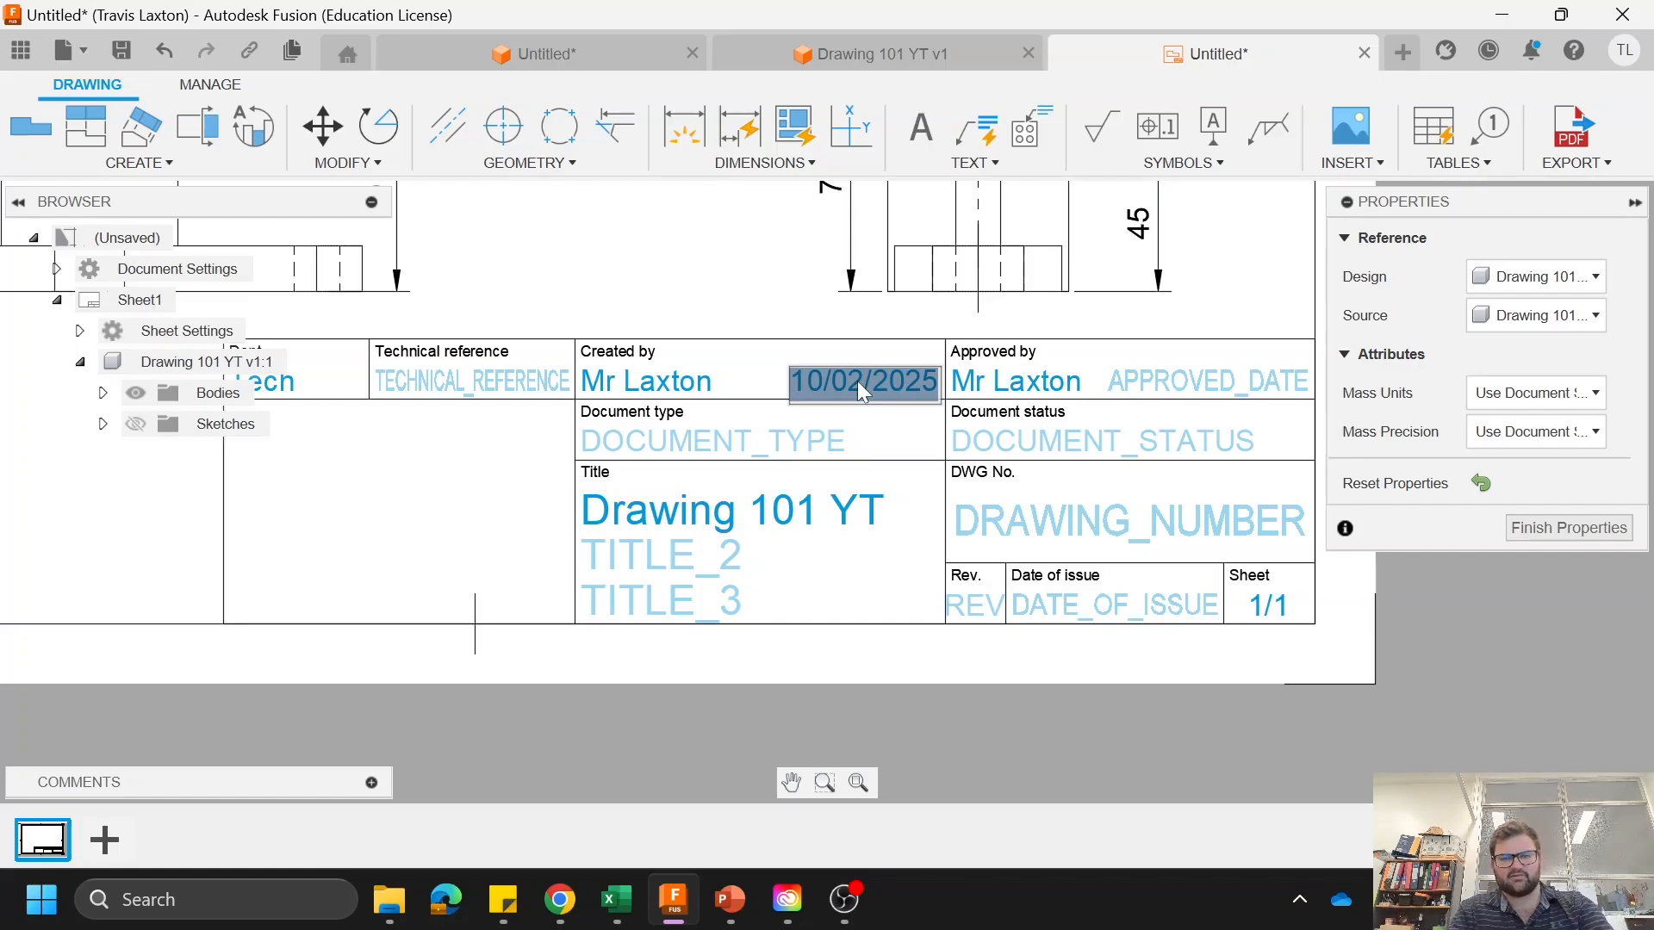
{"action": "left_click", "coordinate": [1186, 392]}
{"action": "double_click", "coordinate": [1187, 392]}
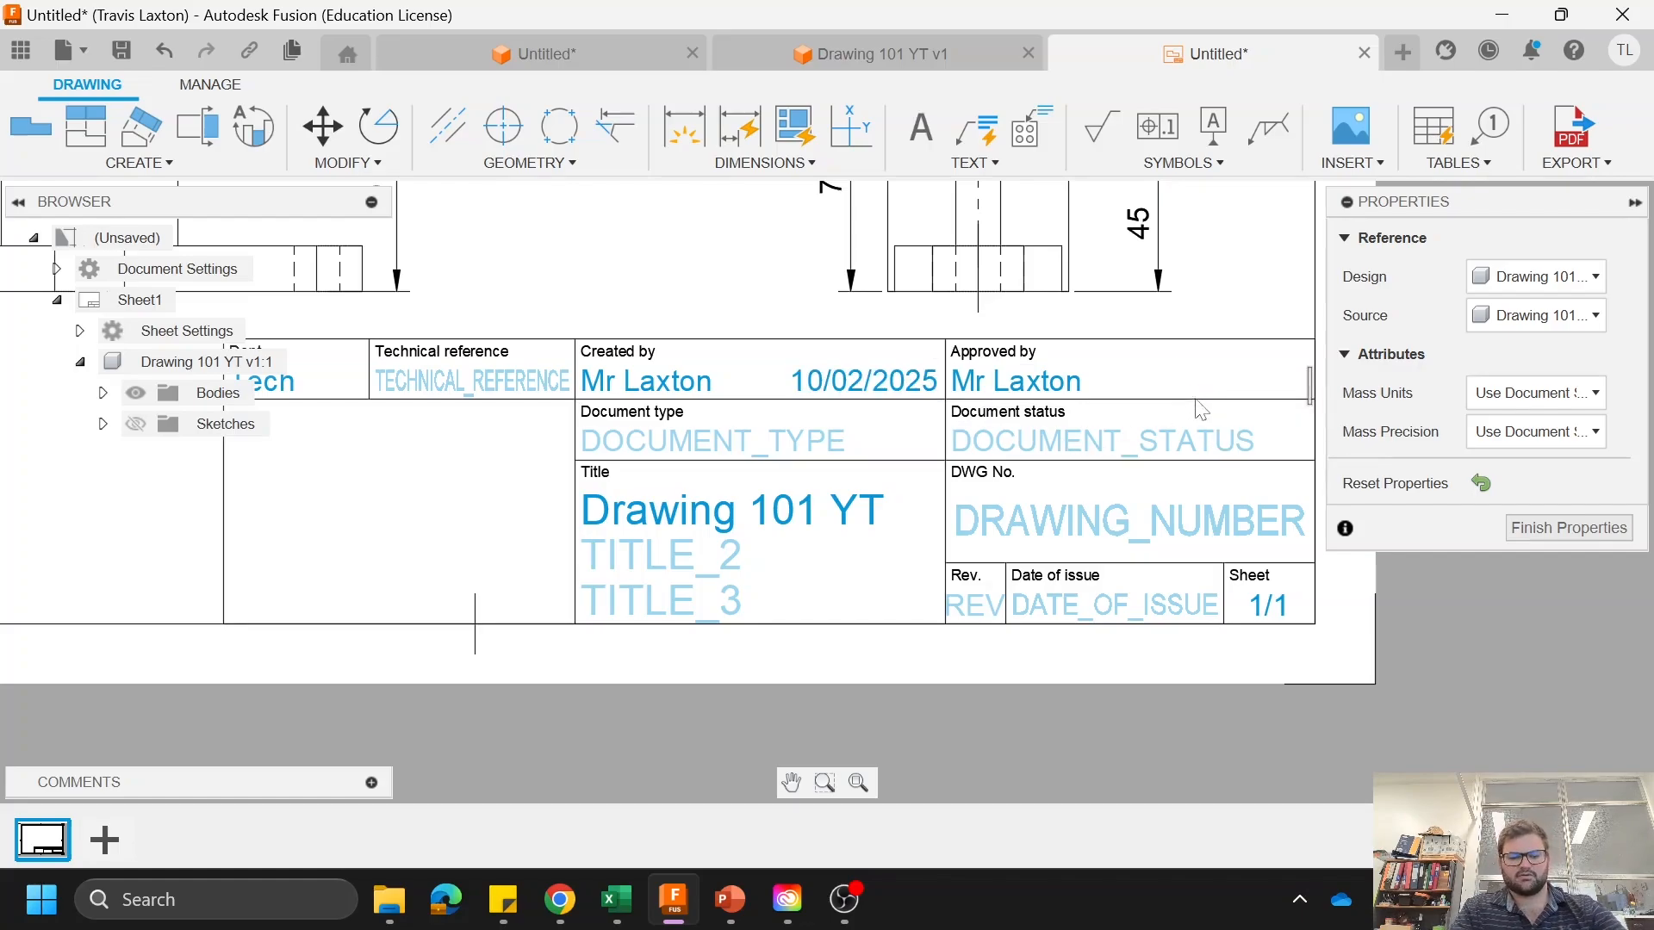
{"action": "key", "text": "ctrl+v"}
Step: Set the title block's document status to "Completed" and the drawing number to 101
{"action": "left_click", "coordinate": [1056, 427]}
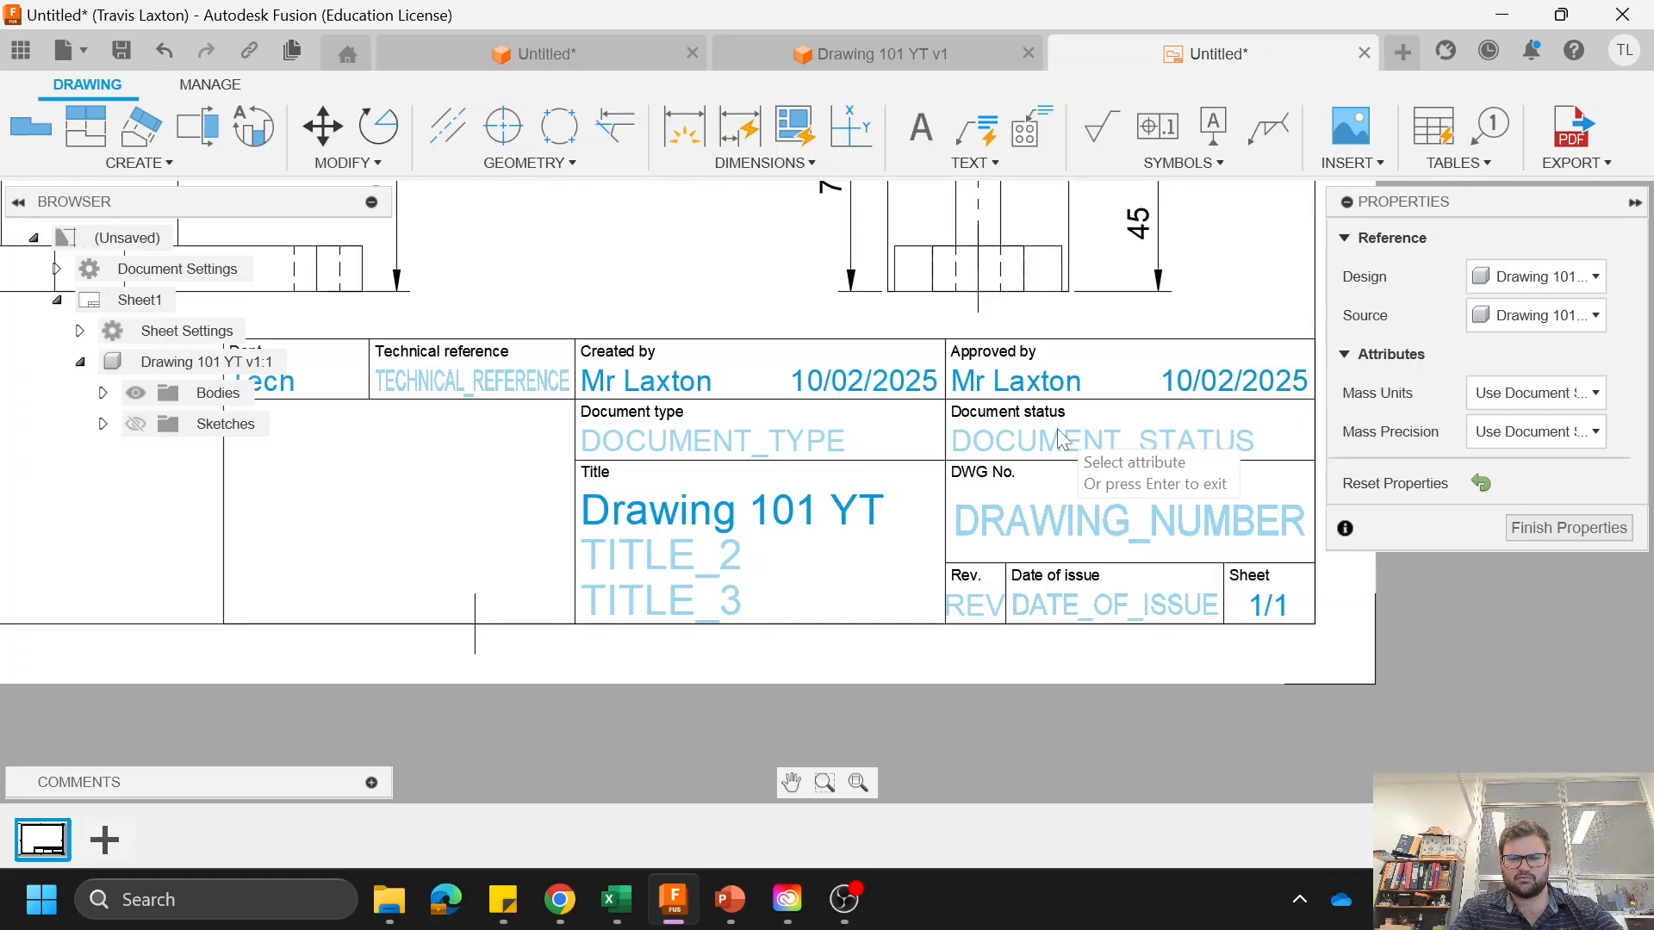
{"action": "double_click", "coordinate": [1057, 427]}
{"action": "type", "text": "Completed"}
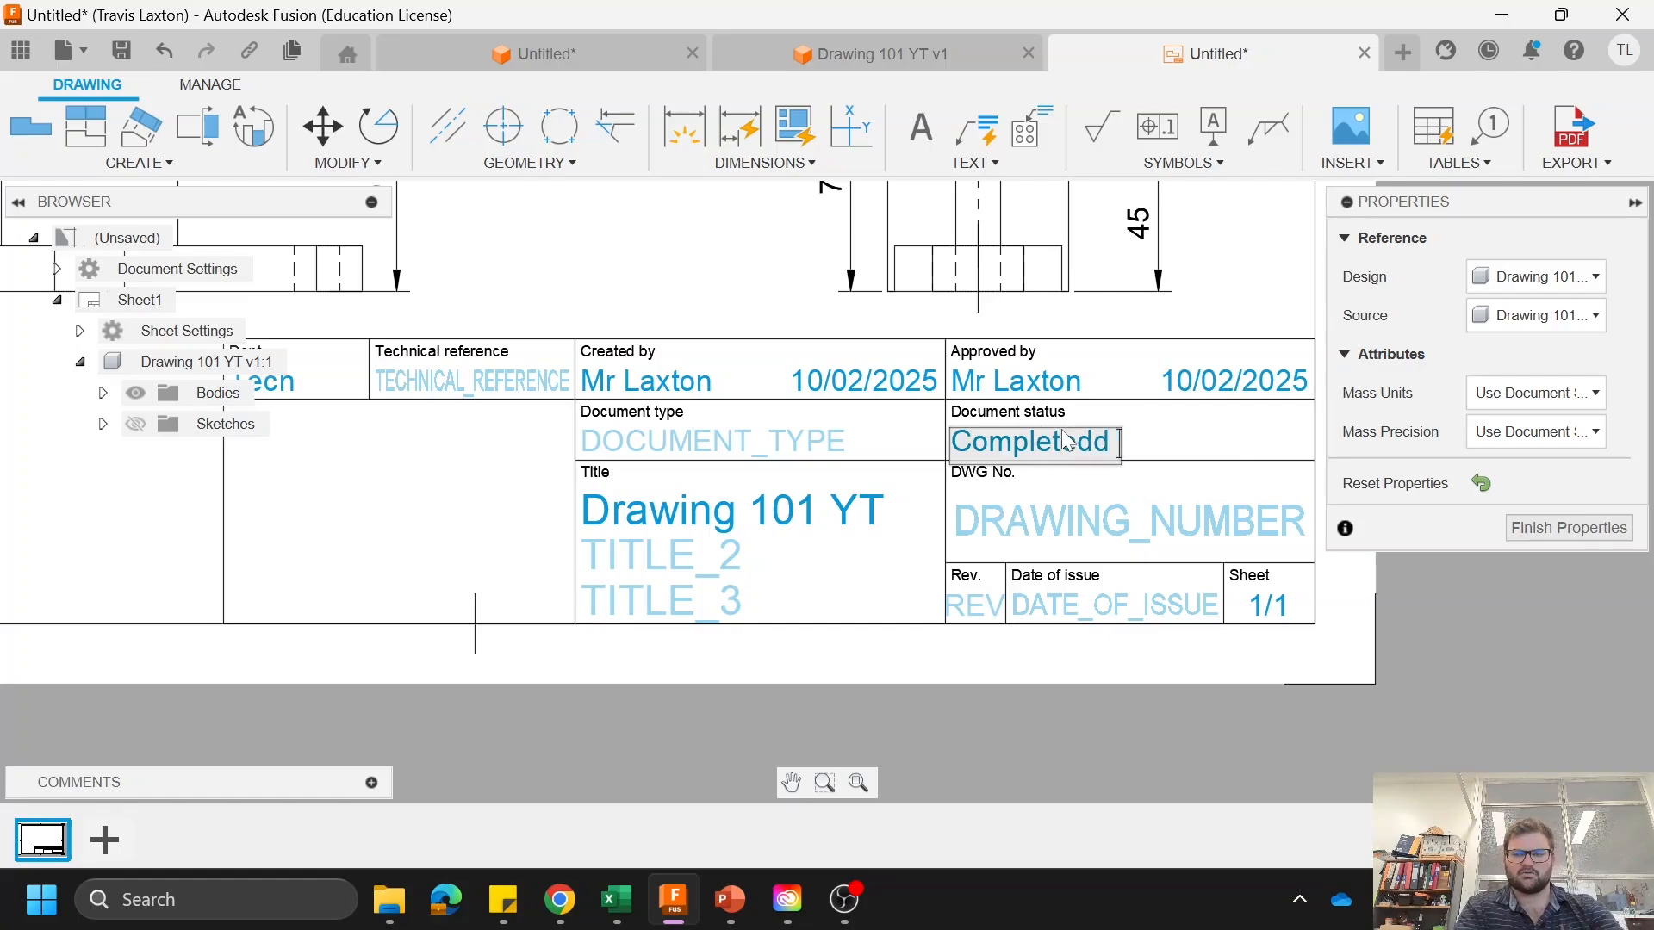
{"action": "left_click", "coordinate": [1005, 524]}
{"action": "double_click", "coordinate": [1005, 524]}
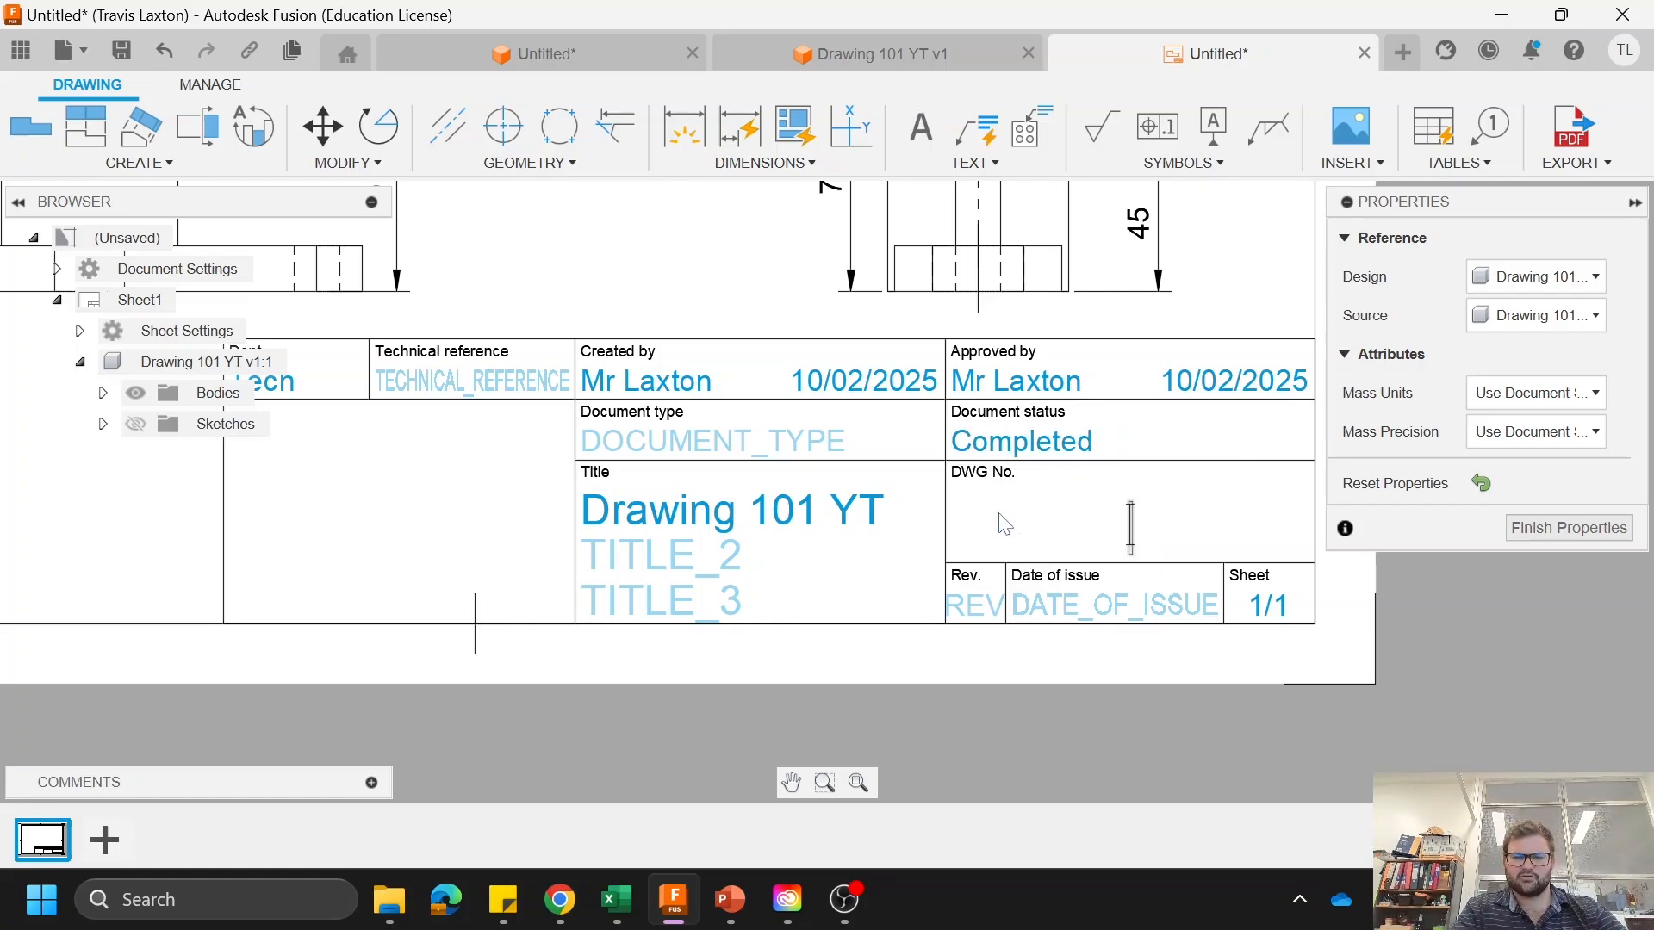
{"action": "type", "text": "101"}
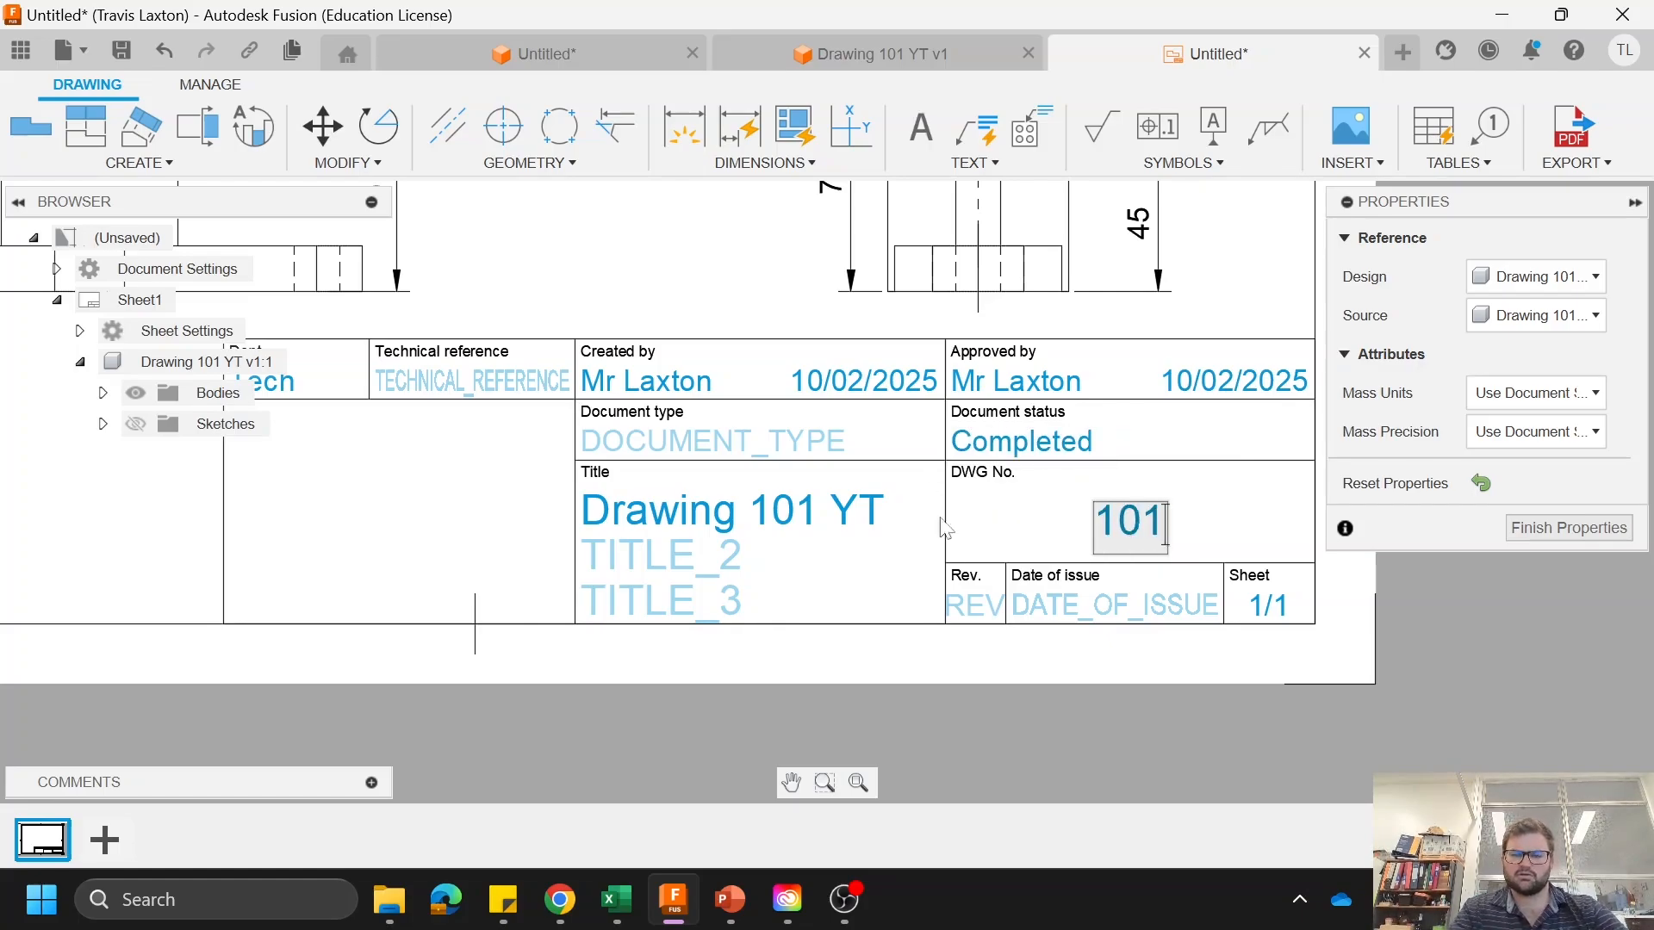
Step: Enter N/A as the revision and 10/02/2025 as the date of issue, and finish editing the title block
{"action": "left_click", "coordinate": [989, 614]}
{"action": "double_click", "coordinate": [989, 614]}
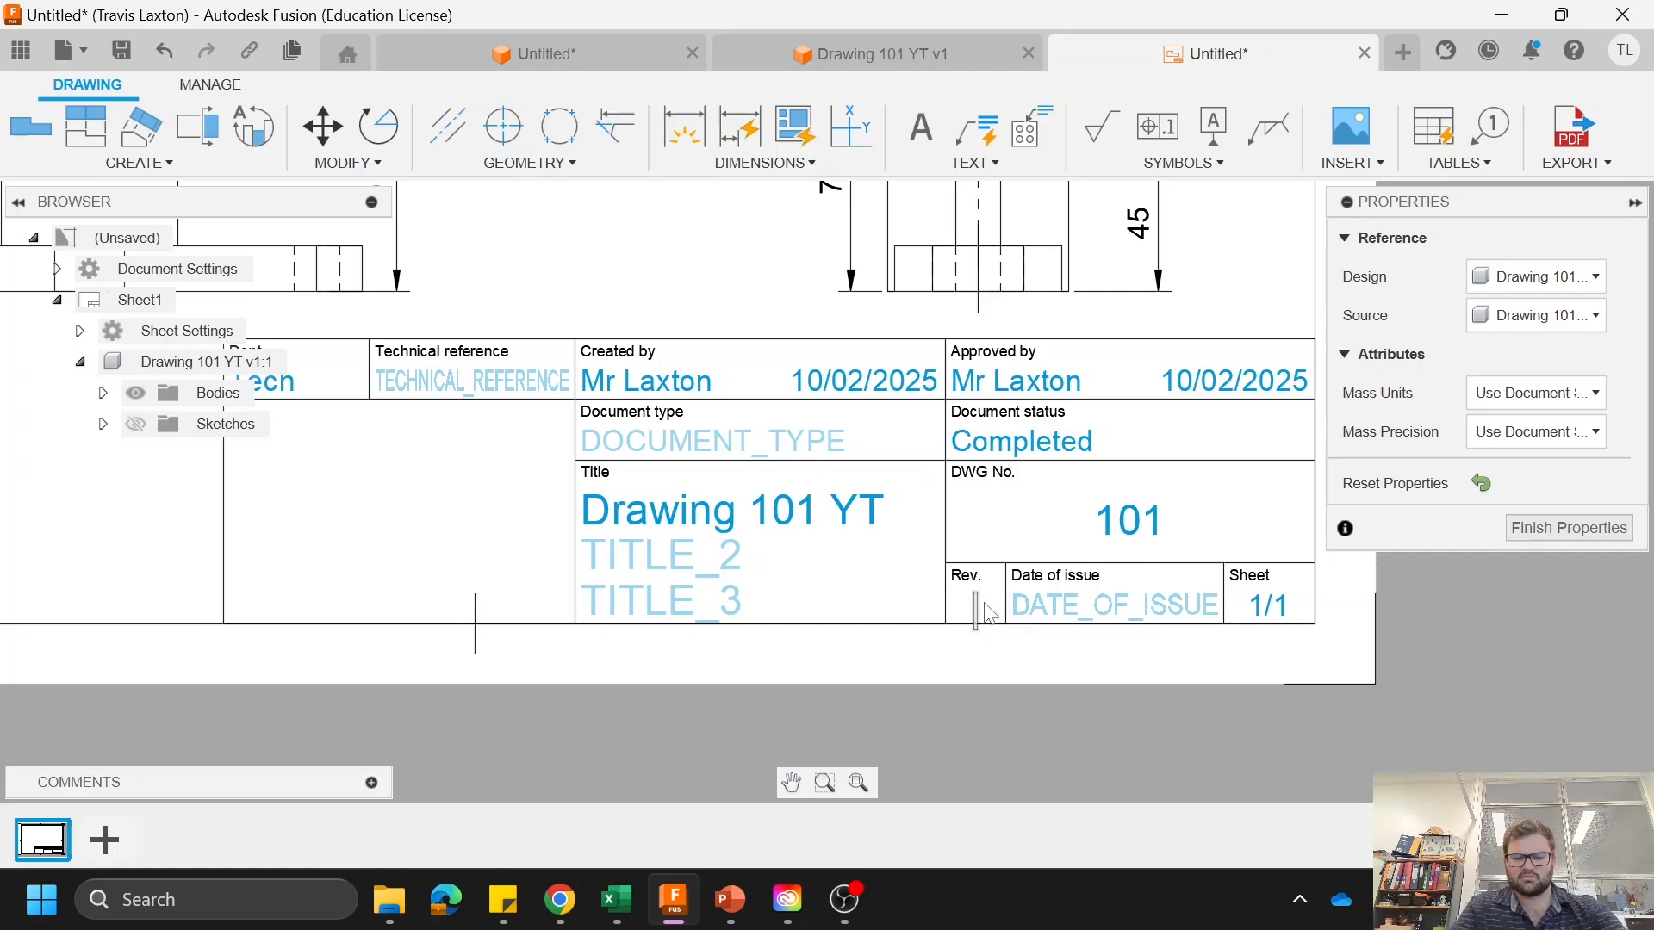
{"action": "left_click", "coordinate": [1073, 605]}
{"action": "double_click", "coordinate": [1071, 602]}
{"action": "key", "text": "ctrl+v"}
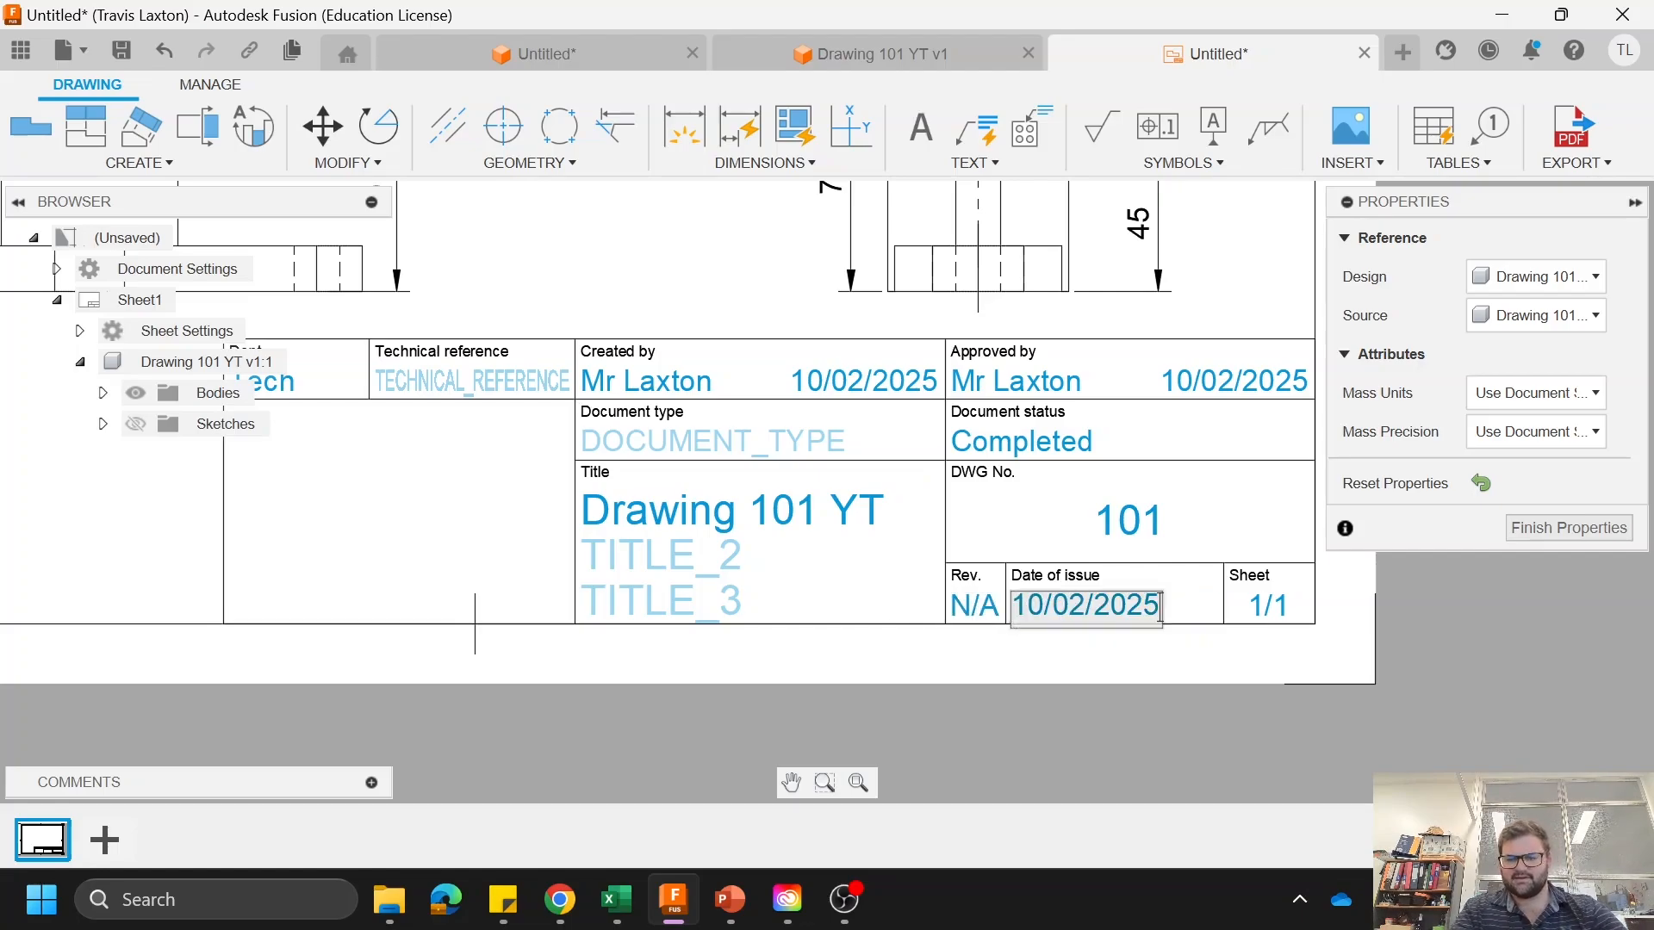
{"action": "left_click", "coordinate": [649, 662]}
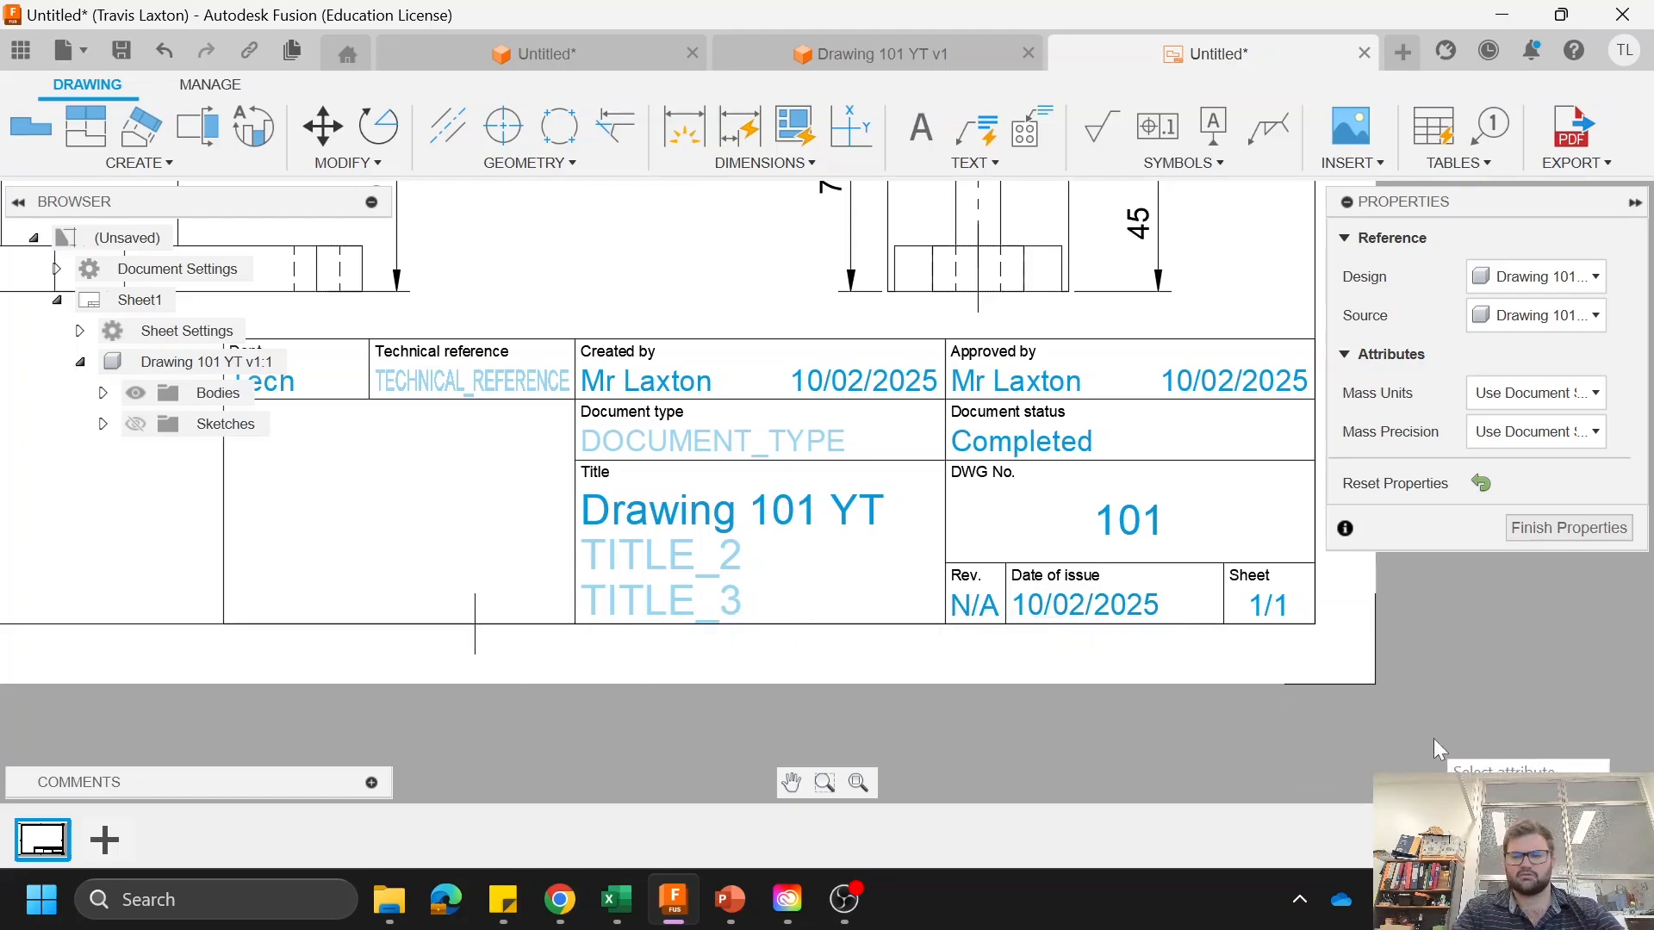
{"action": "left_click", "coordinate": [1542, 528]}
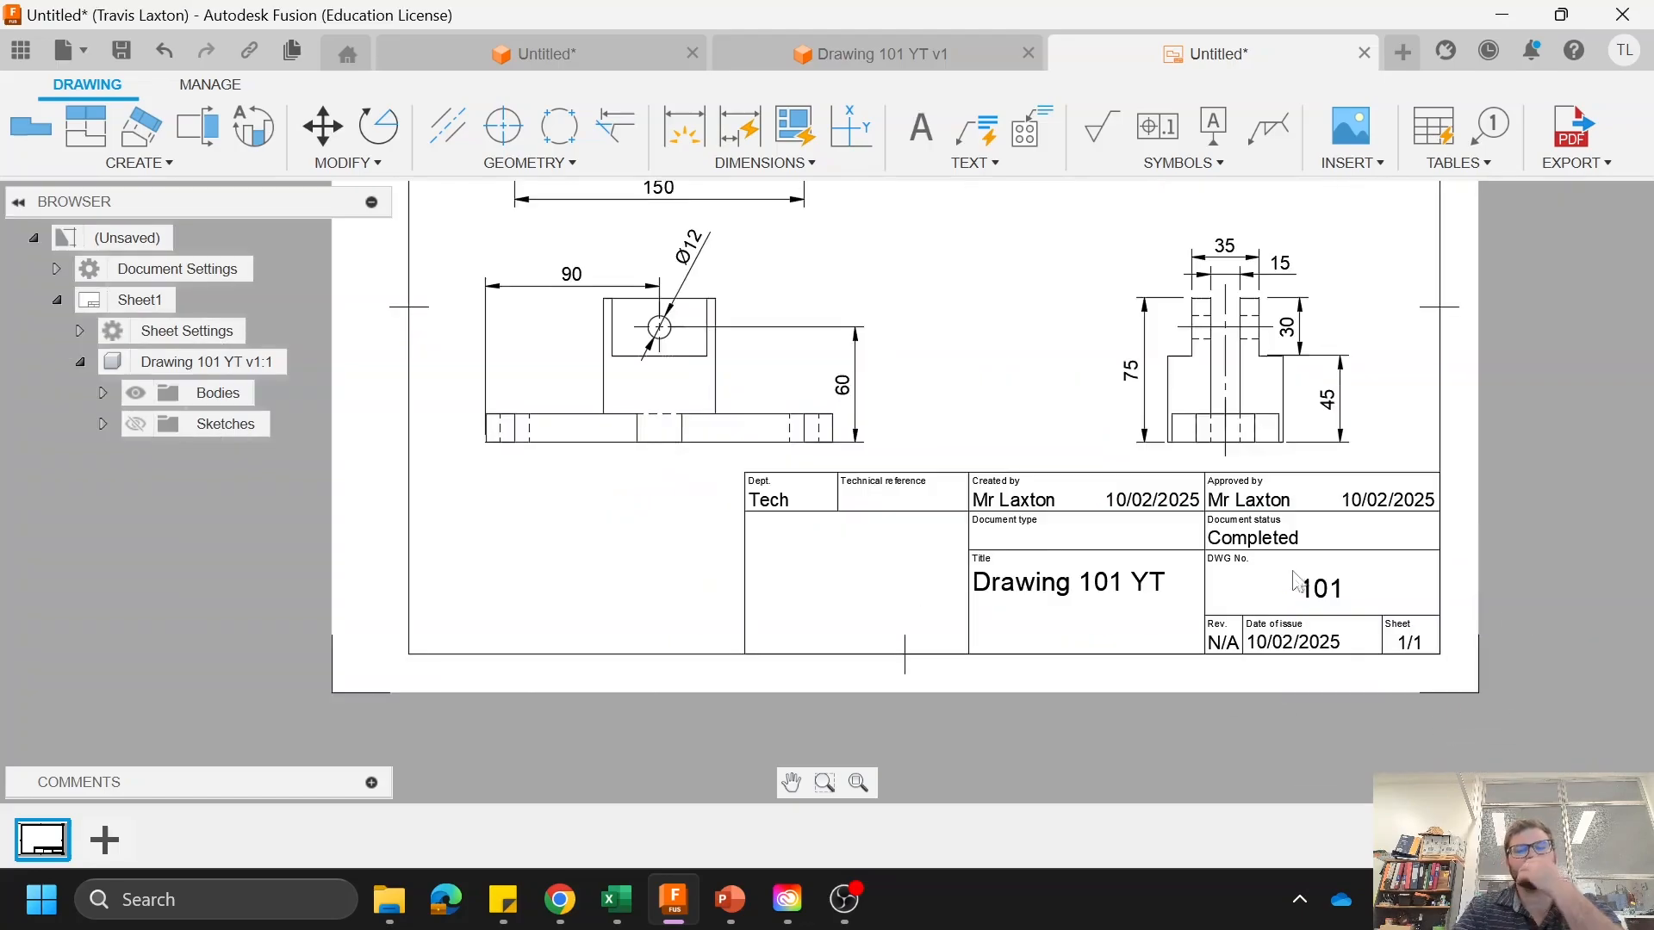
Step: Add a text box reading "Drawing 101 YT" in the empty area between the orthographic views and the isometric view
{"action": "scroll", "coordinate": [982, 447], "scroll_direction": "up", "scroll_amount": 4}
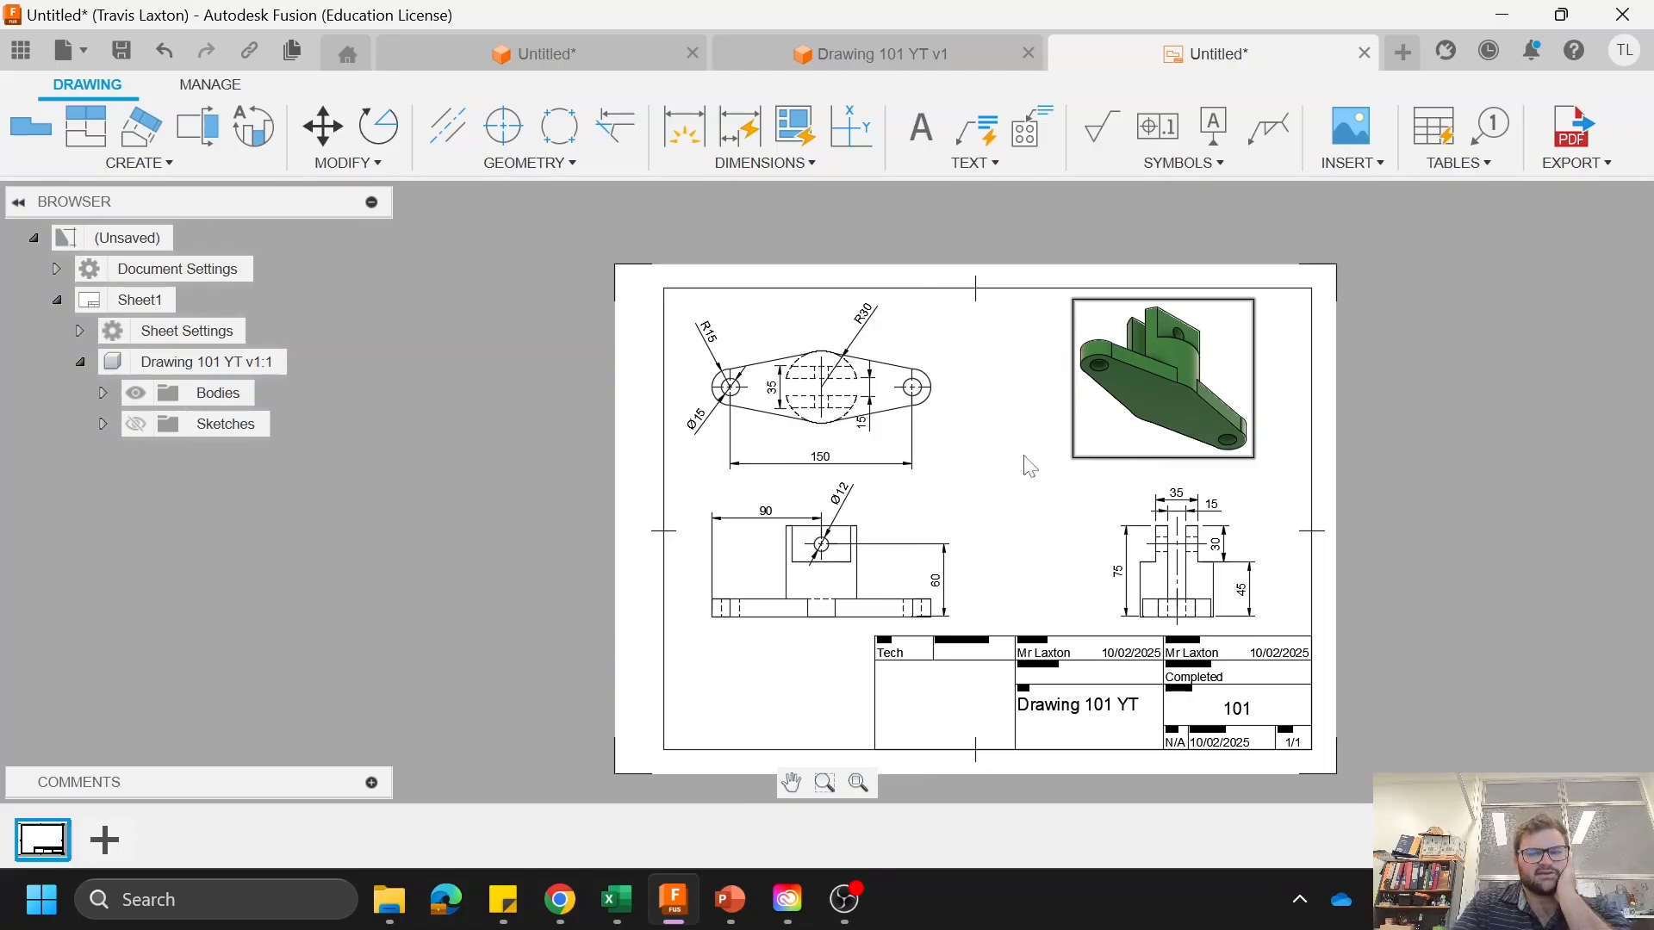
{"action": "scroll", "coordinate": [926, 531], "scroll_direction": "up", "scroll_amount": 1}
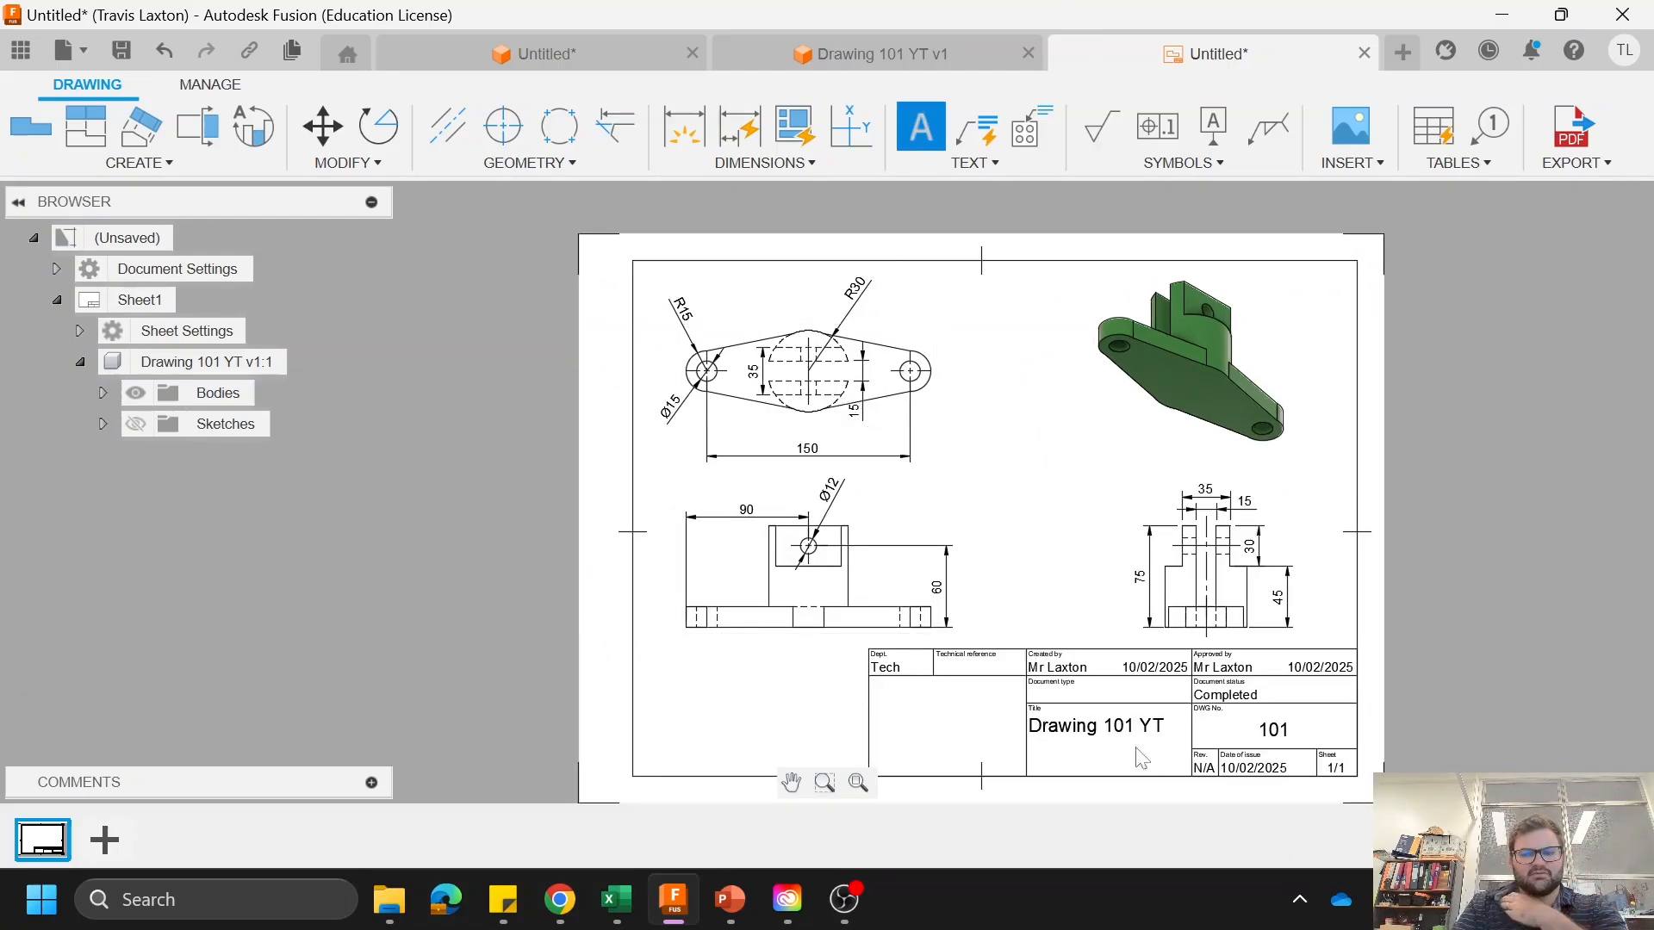
{"action": "left_click", "coordinate": [936, 414]}
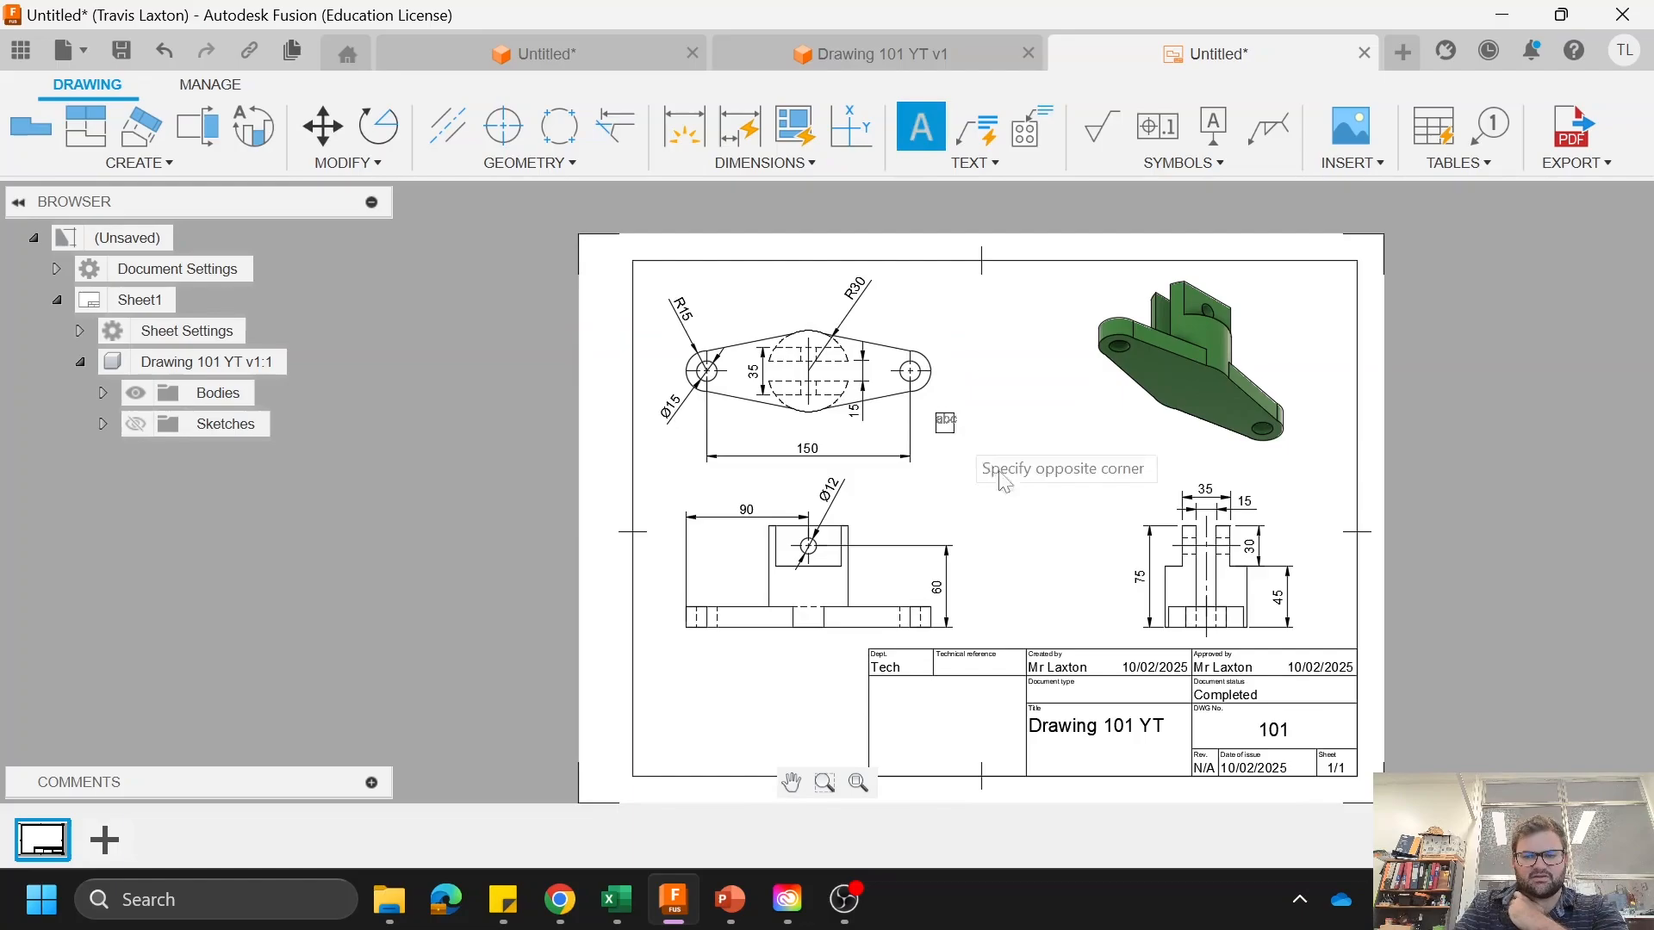
{"action": "left_click", "coordinate": [1121, 509]}
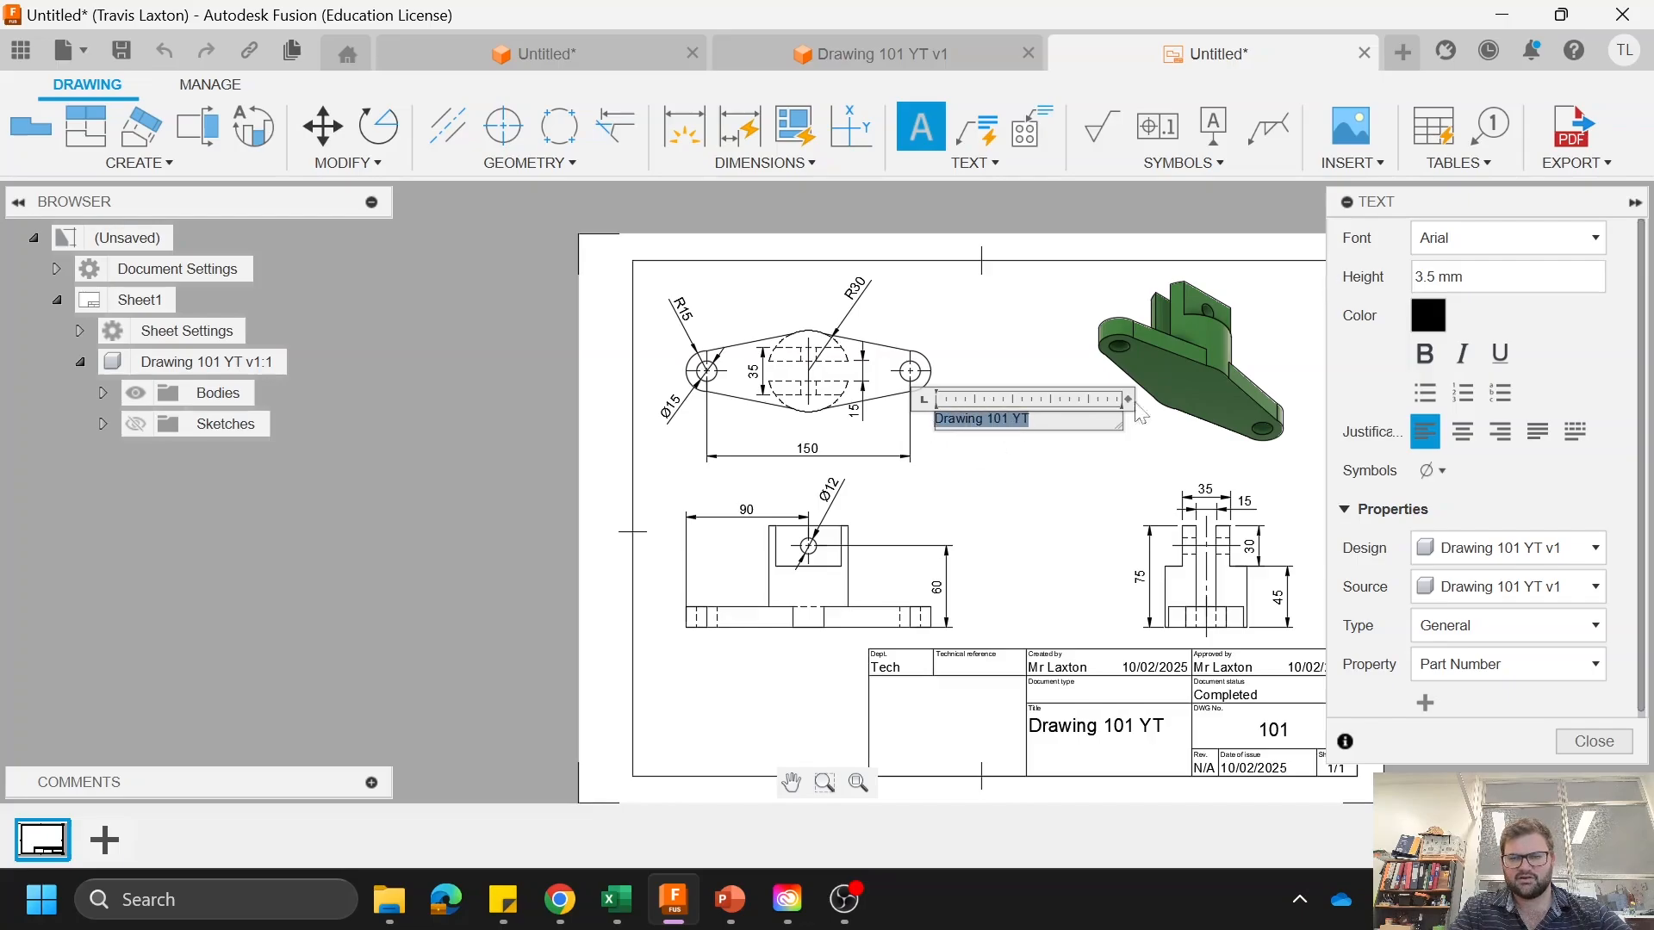
Step: Centre the "Drawing 101 YT" heading text and set its height to 10 mm
{"action": "left_click", "coordinate": [1463, 431]}
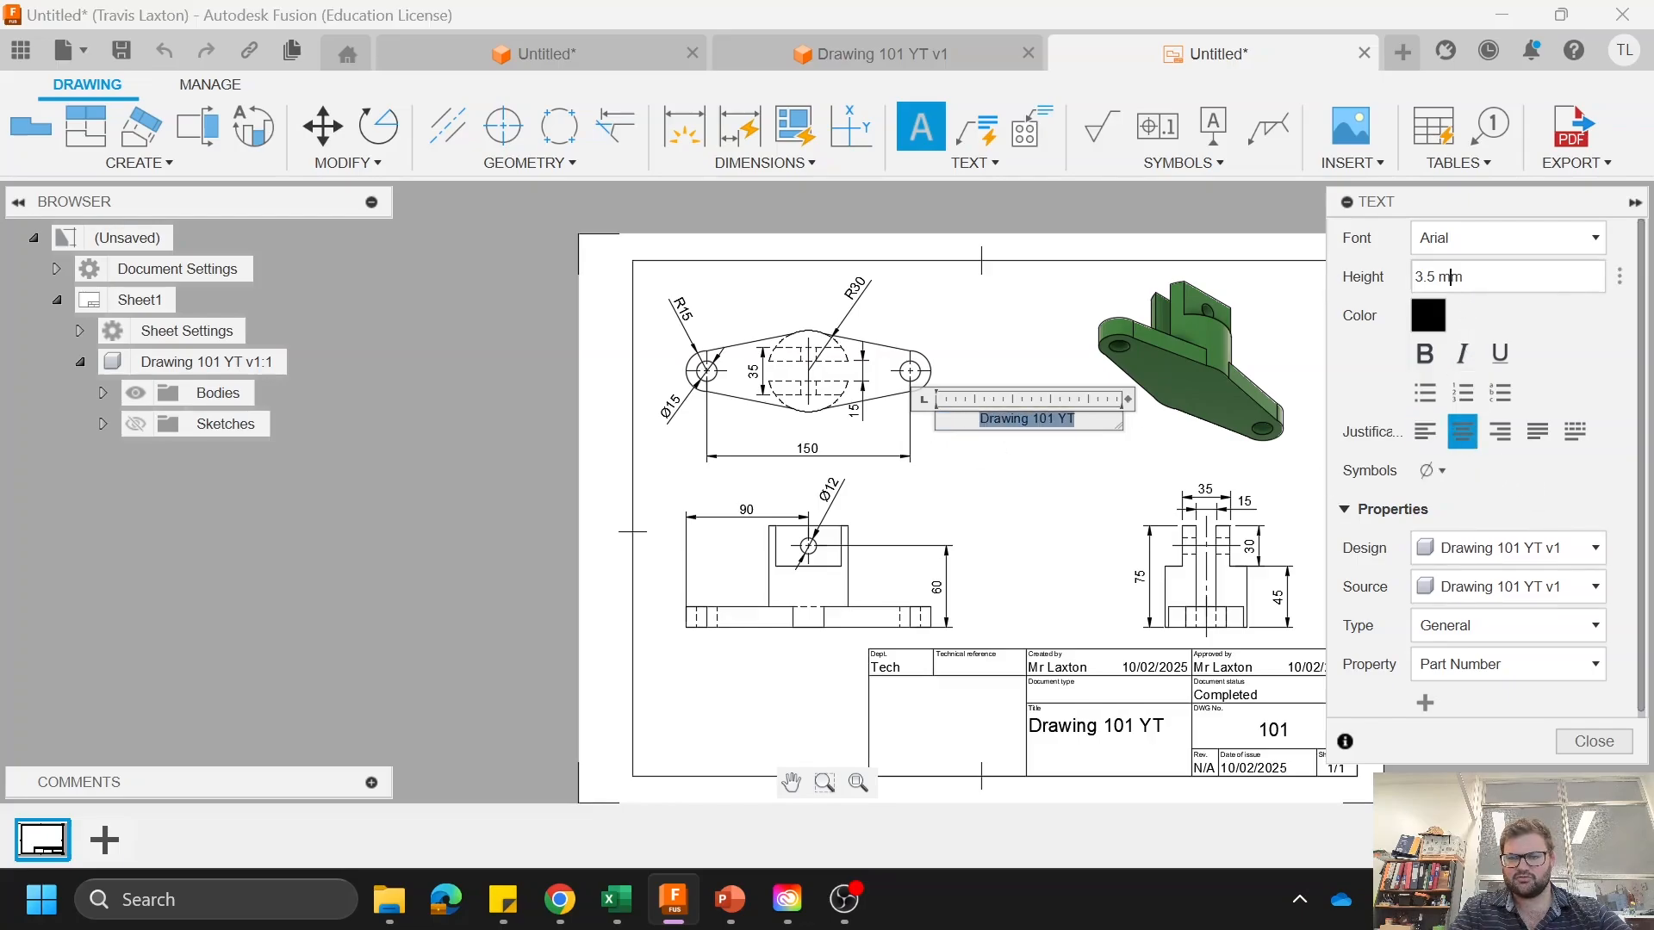
{"action": "type", "text": "25"}
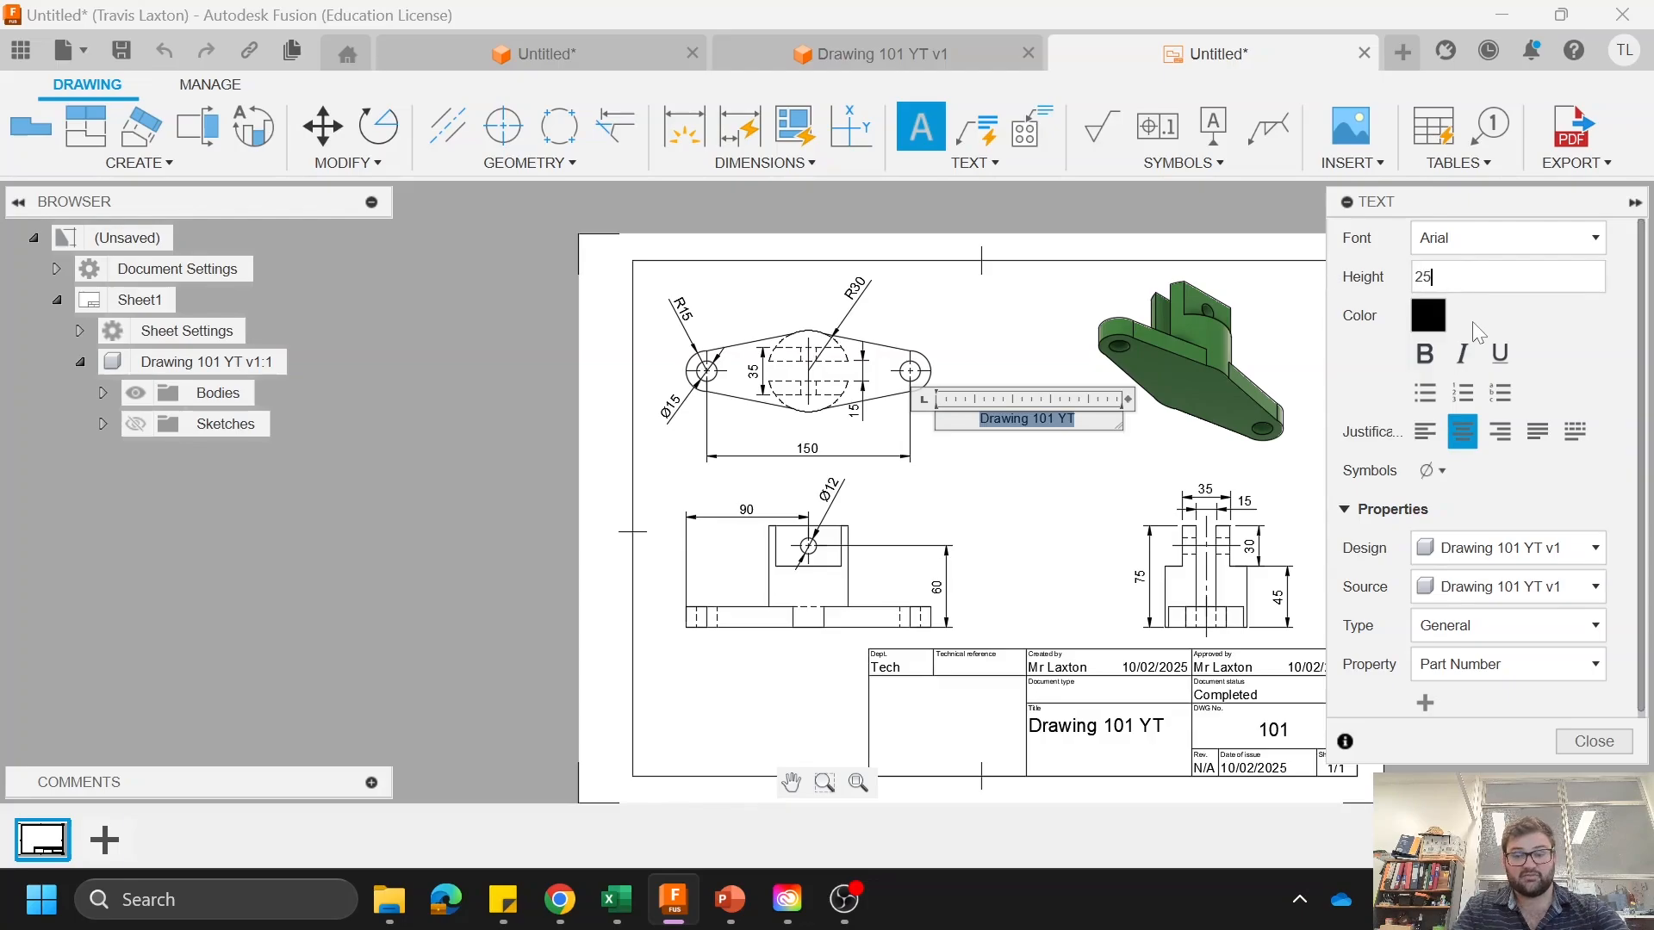
{"action": "key", "text": "BackSpace"}
{"action": "key", "text": "BackSpace"}
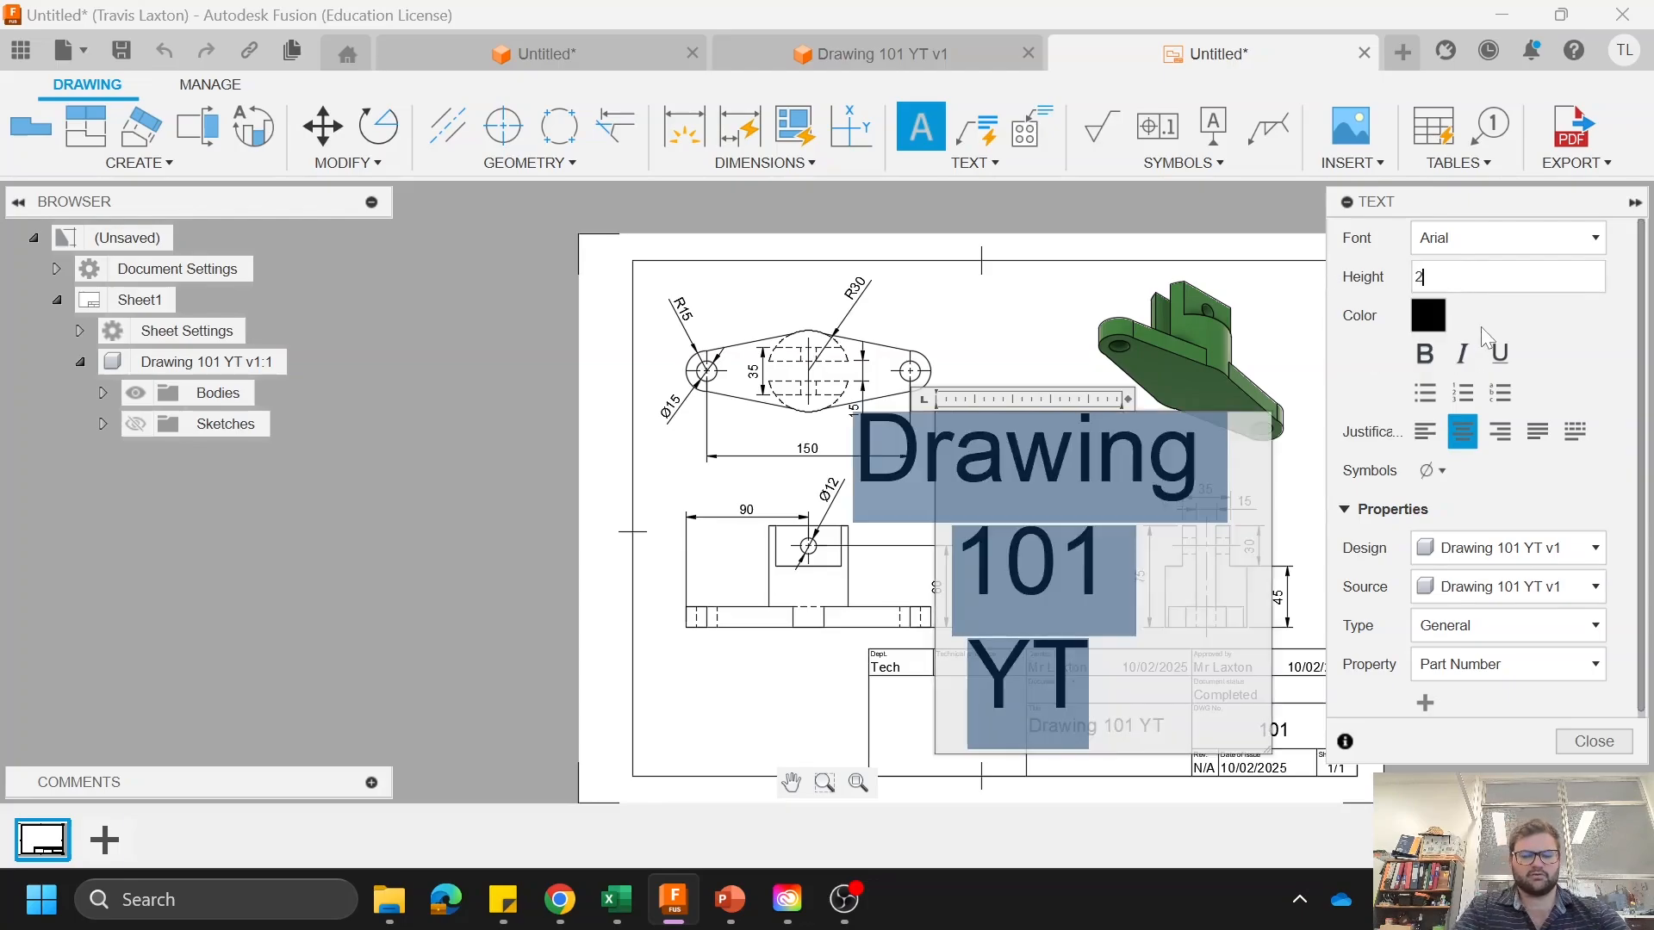
{"action": "type", "text": "10"}
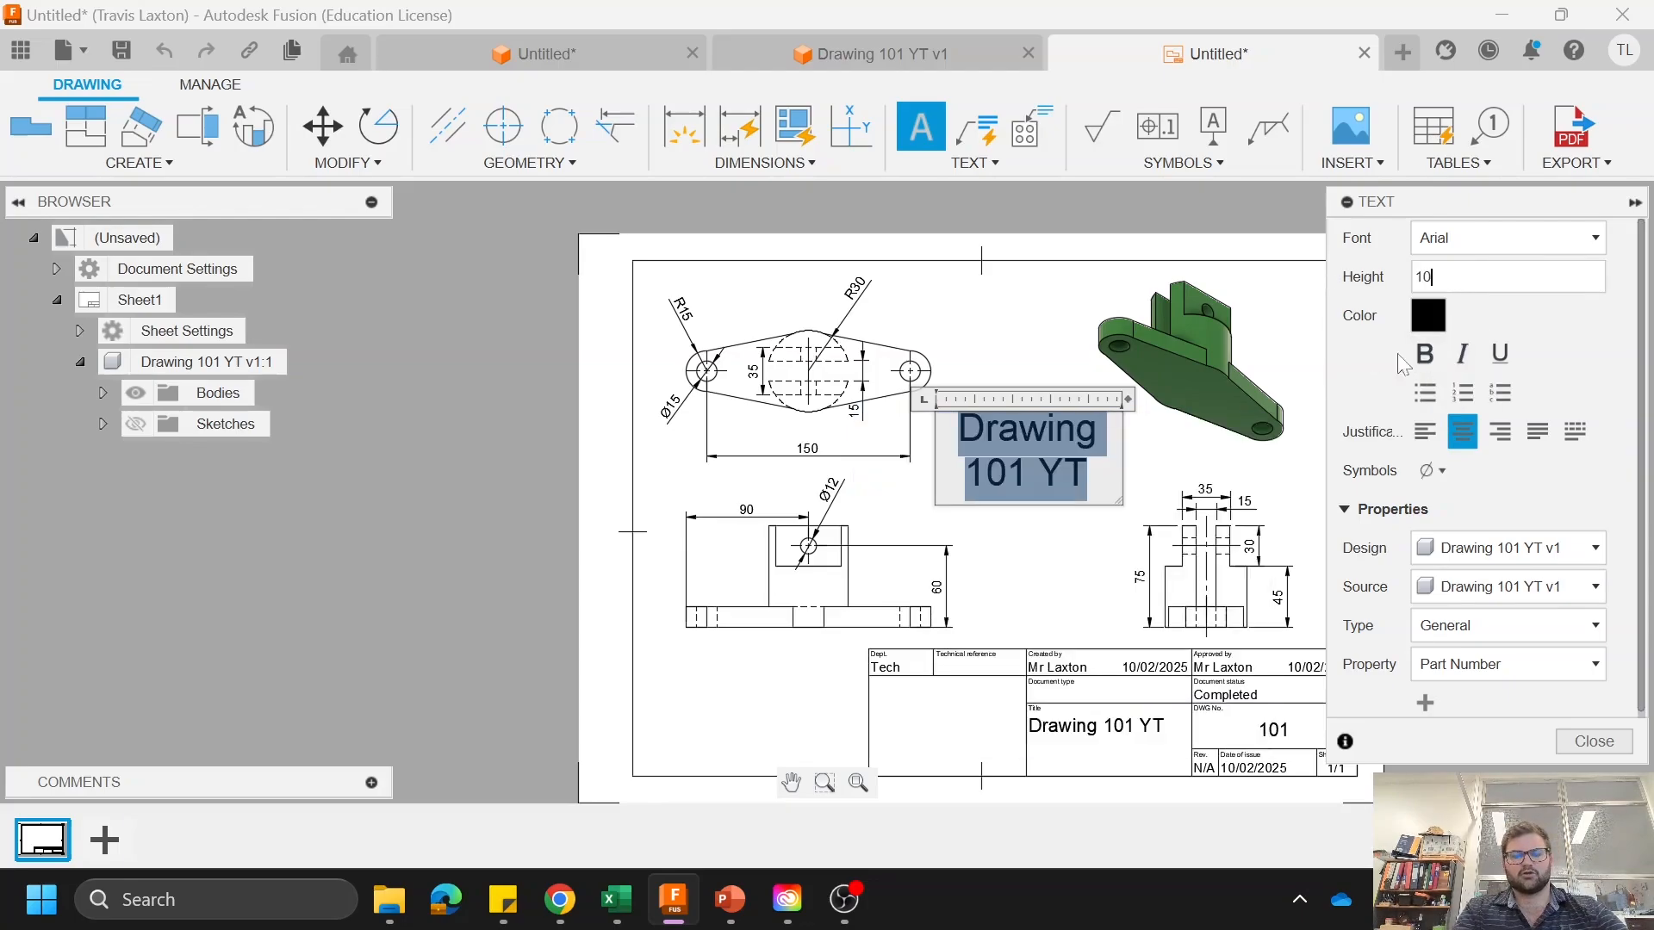
Step: Format the heading text in bold, underlined Cambria and finish the text edit
{"action": "left_click", "coordinate": [1541, 238]}
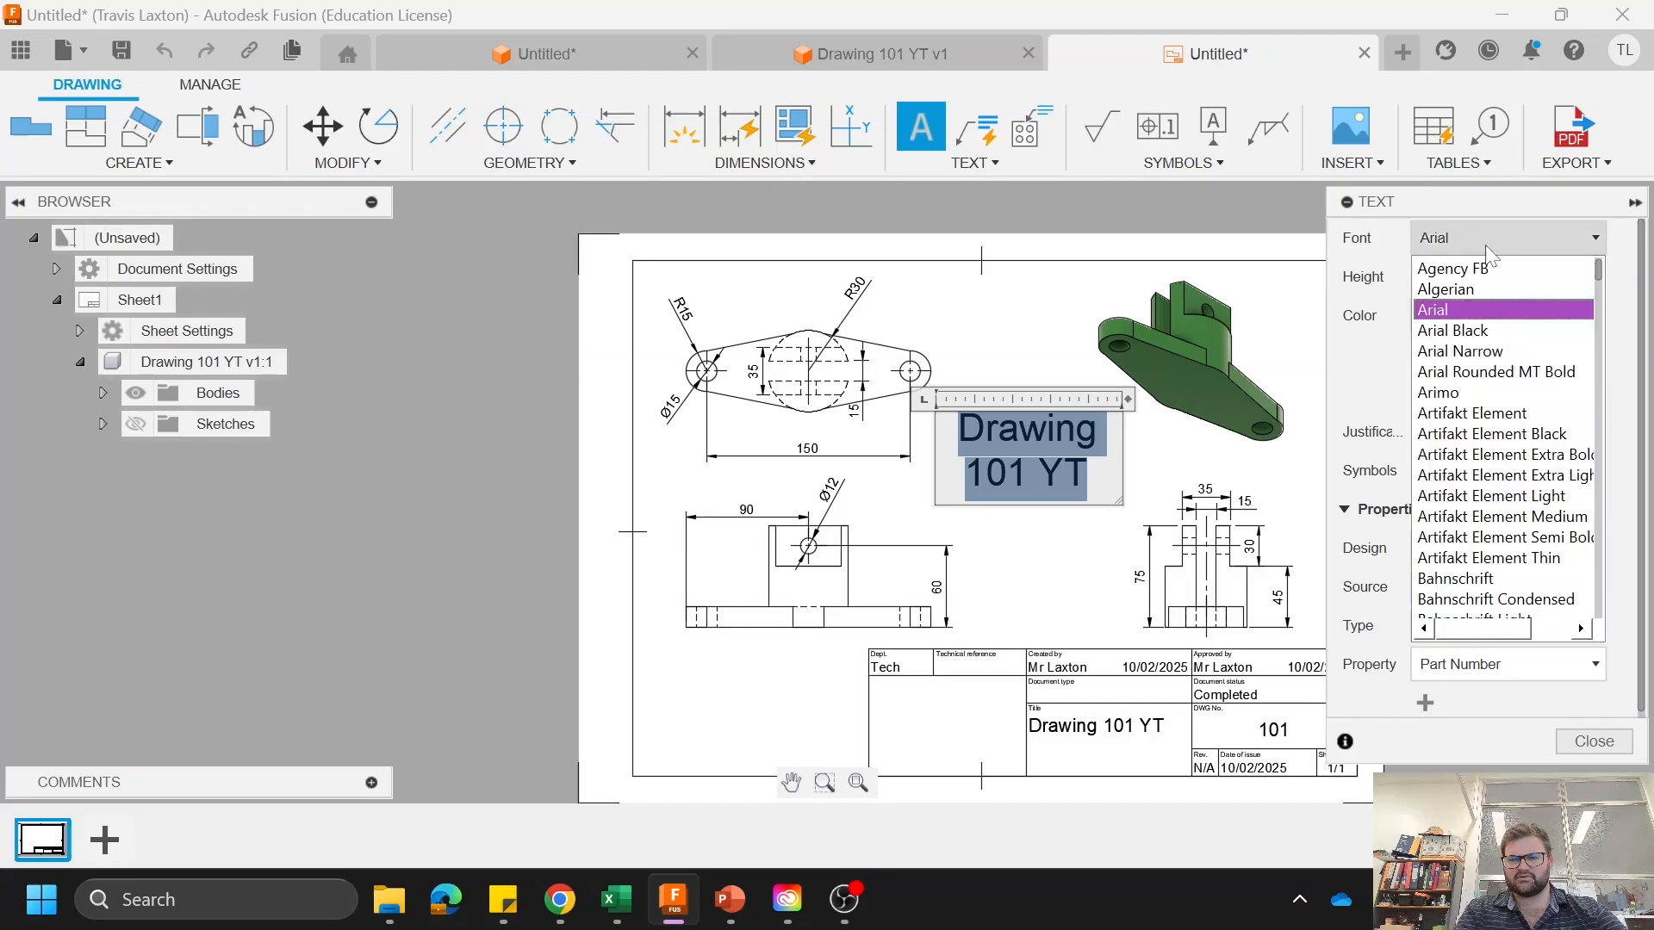
{"action": "scroll", "coordinate": [1507, 370], "scroll_direction": "down", "scroll_amount": 5}
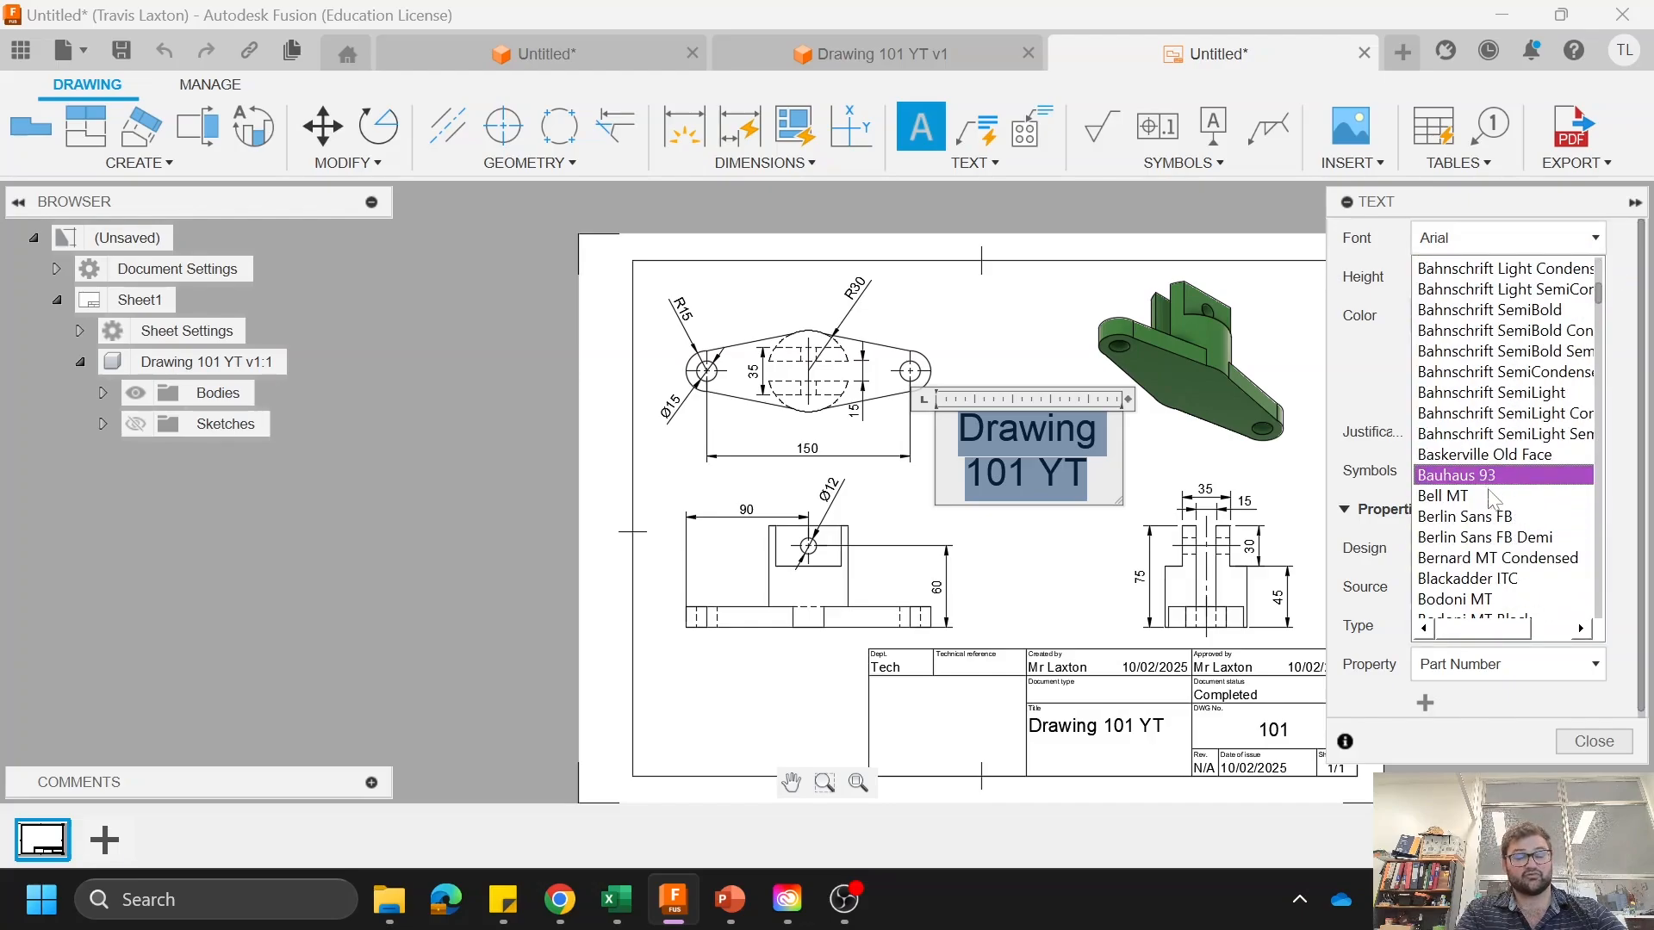
{"action": "scroll", "coordinate": [1495, 517], "scroll_direction": "down", "scroll_amount": 6}
{"action": "left_click", "coordinate": [1494, 535]}
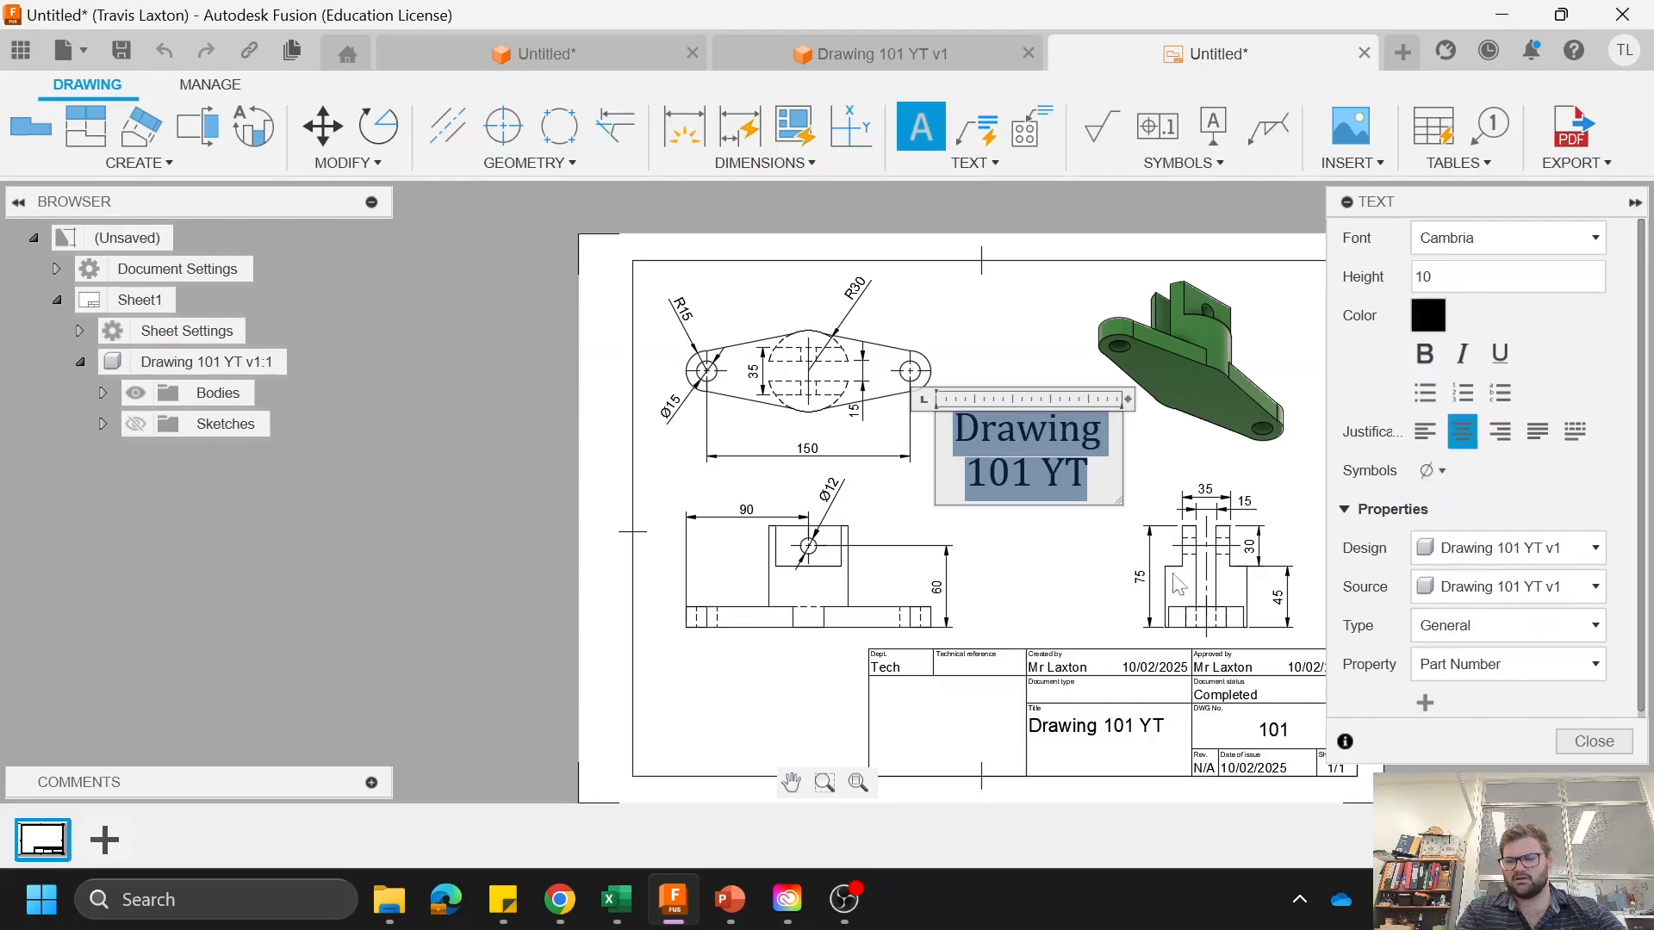
{"action": "left_click", "coordinate": [1421, 357]}
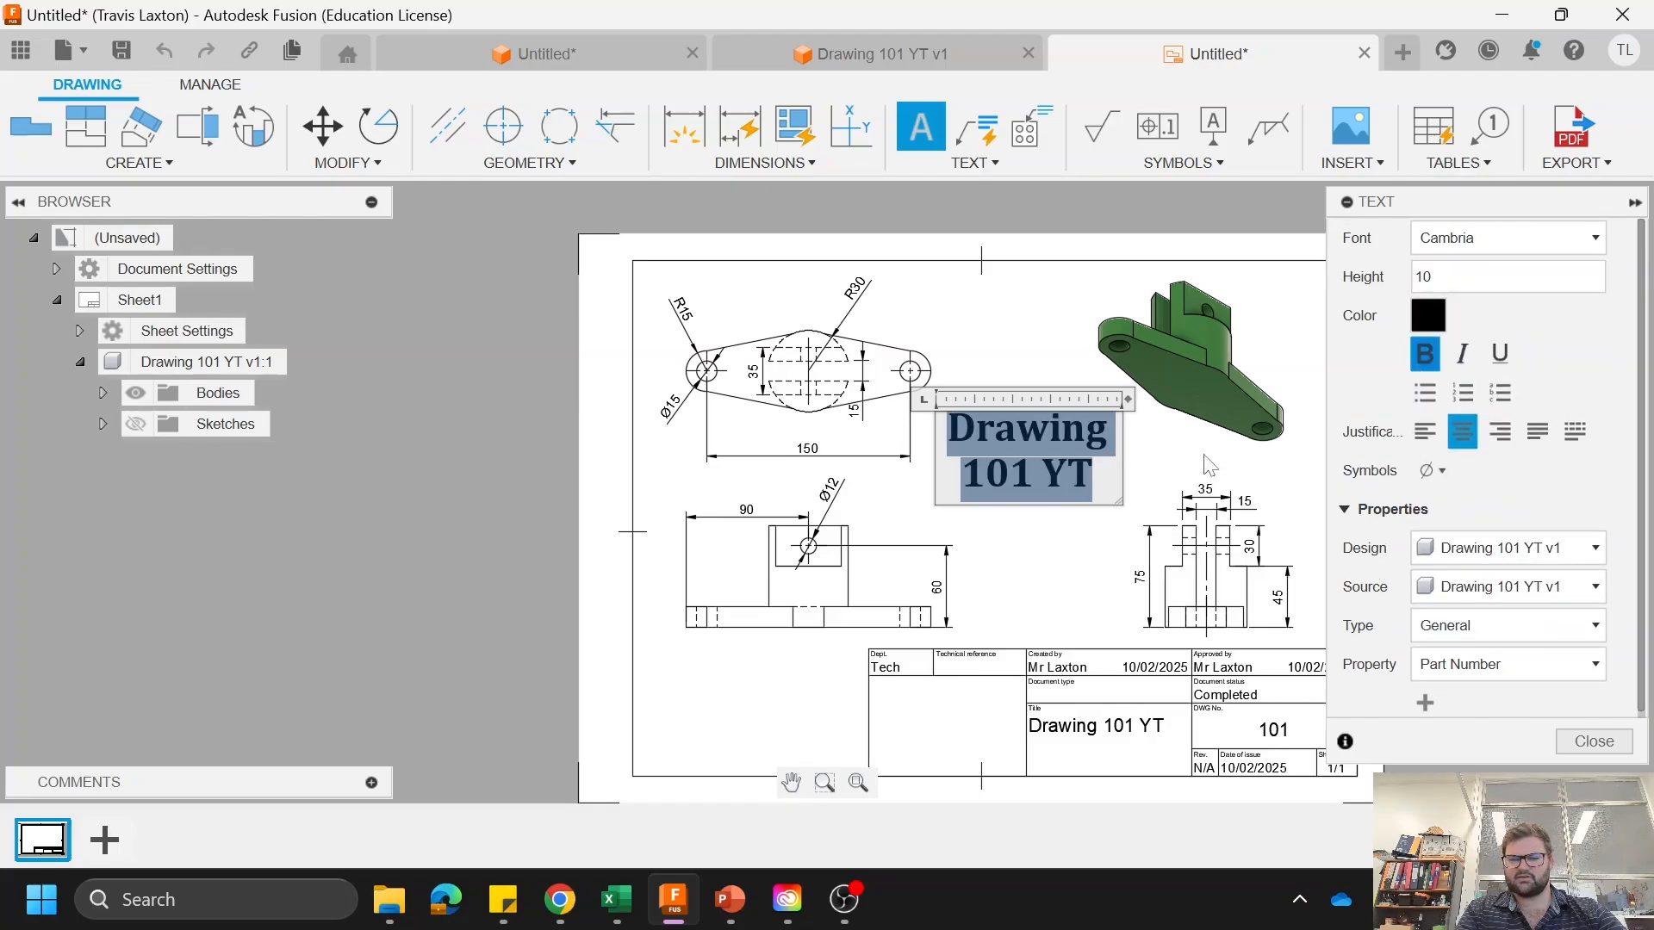
{"action": "left_click", "coordinate": [1503, 362]}
{"action": "left_click", "coordinate": [555, 420]}
Step: Export all sheets with lineweights as a PDF named "Drawing 101 YT" to D:/Downloads on the computer
{"action": "scroll", "coordinate": [818, 504], "scroll_direction": "down", "scroll_amount": 3}
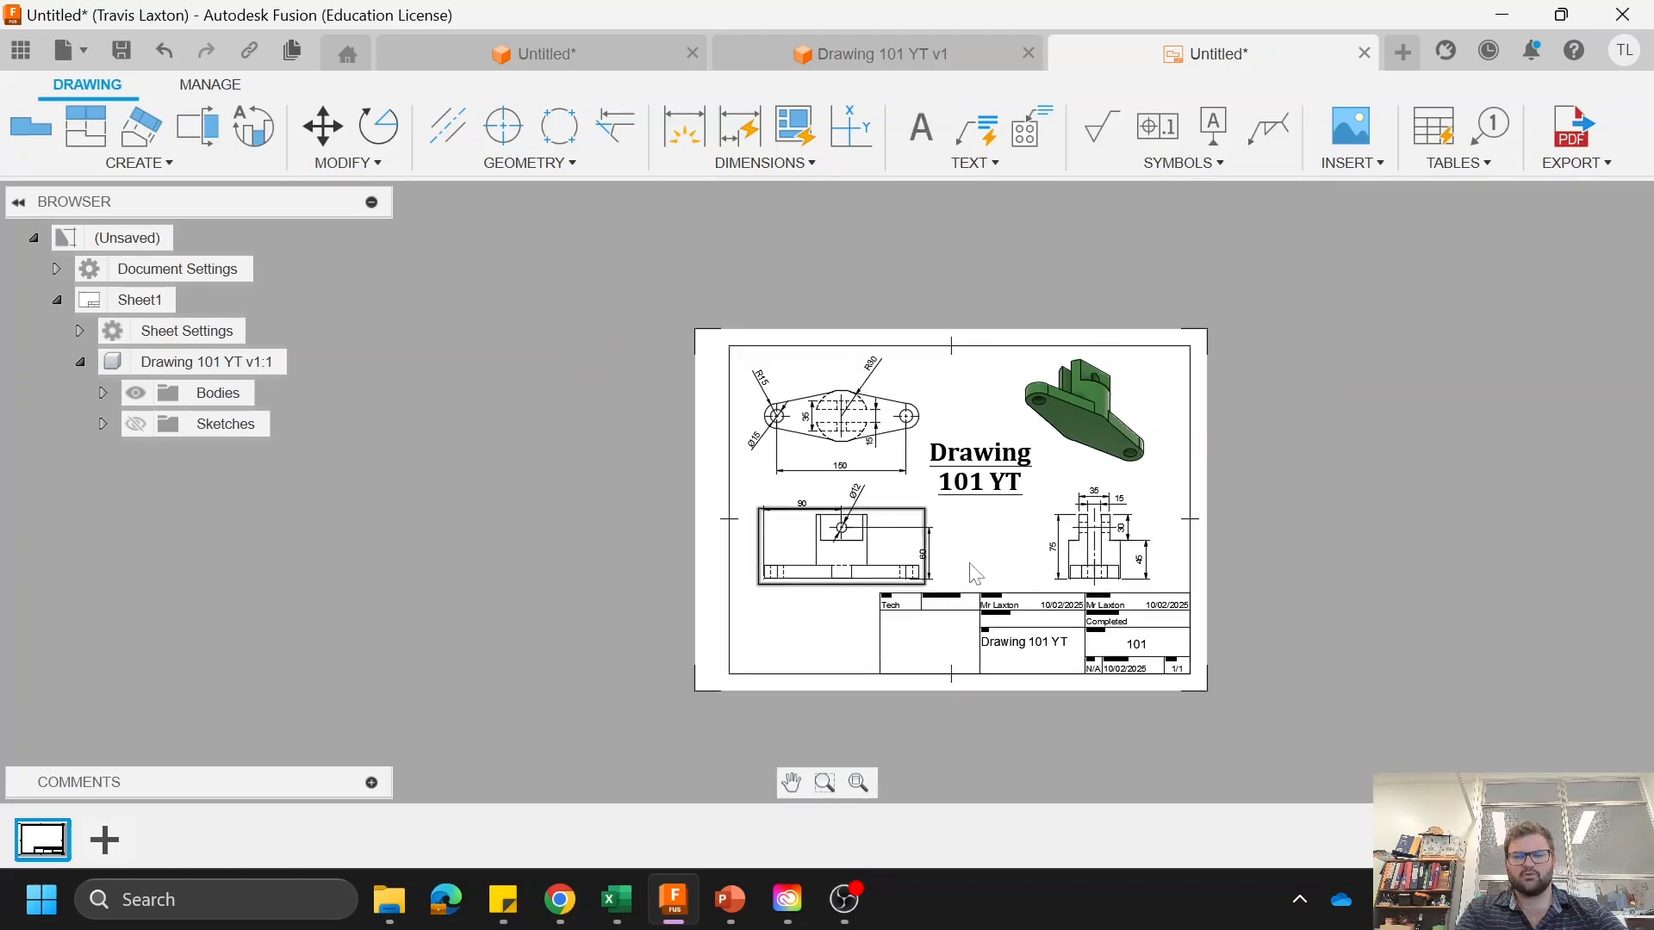
{"action": "scroll", "coordinate": [1074, 702], "scroll_direction": "up", "scroll_amount": 2}
{"action": "scroll", "coordinate": [832, 419], "scroll_direction": "down", "scroll_amount": 2}
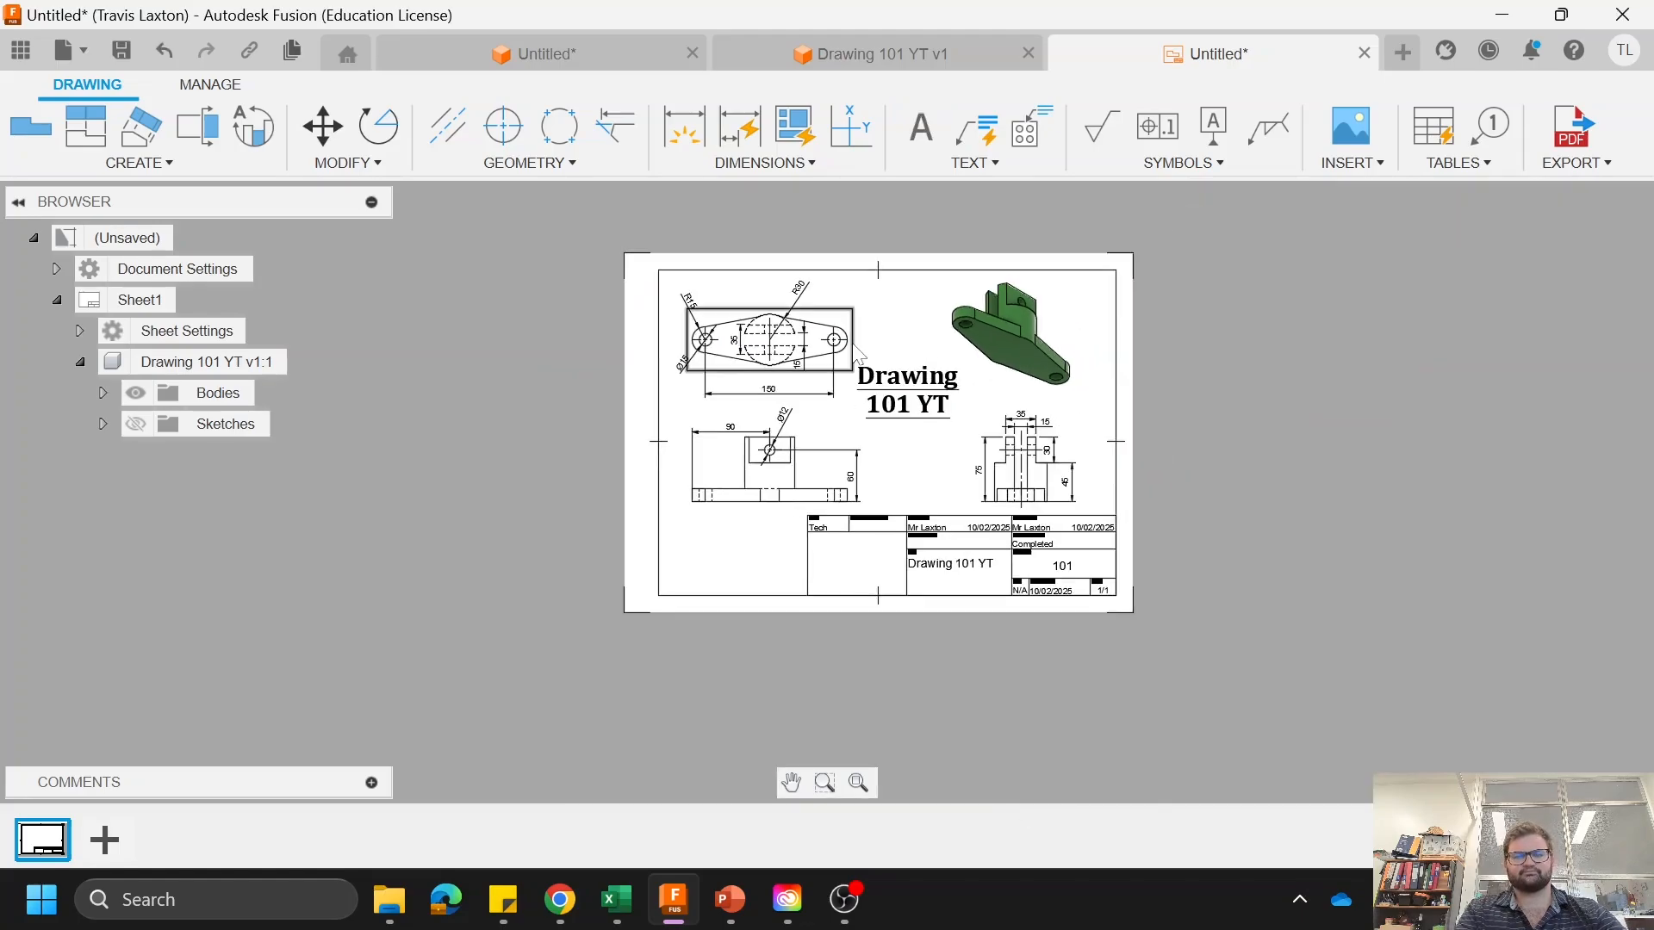
{"action": "scroll", "coordinate": [859, 351], "scroll_direction": "up", "scroll_amount": 2}
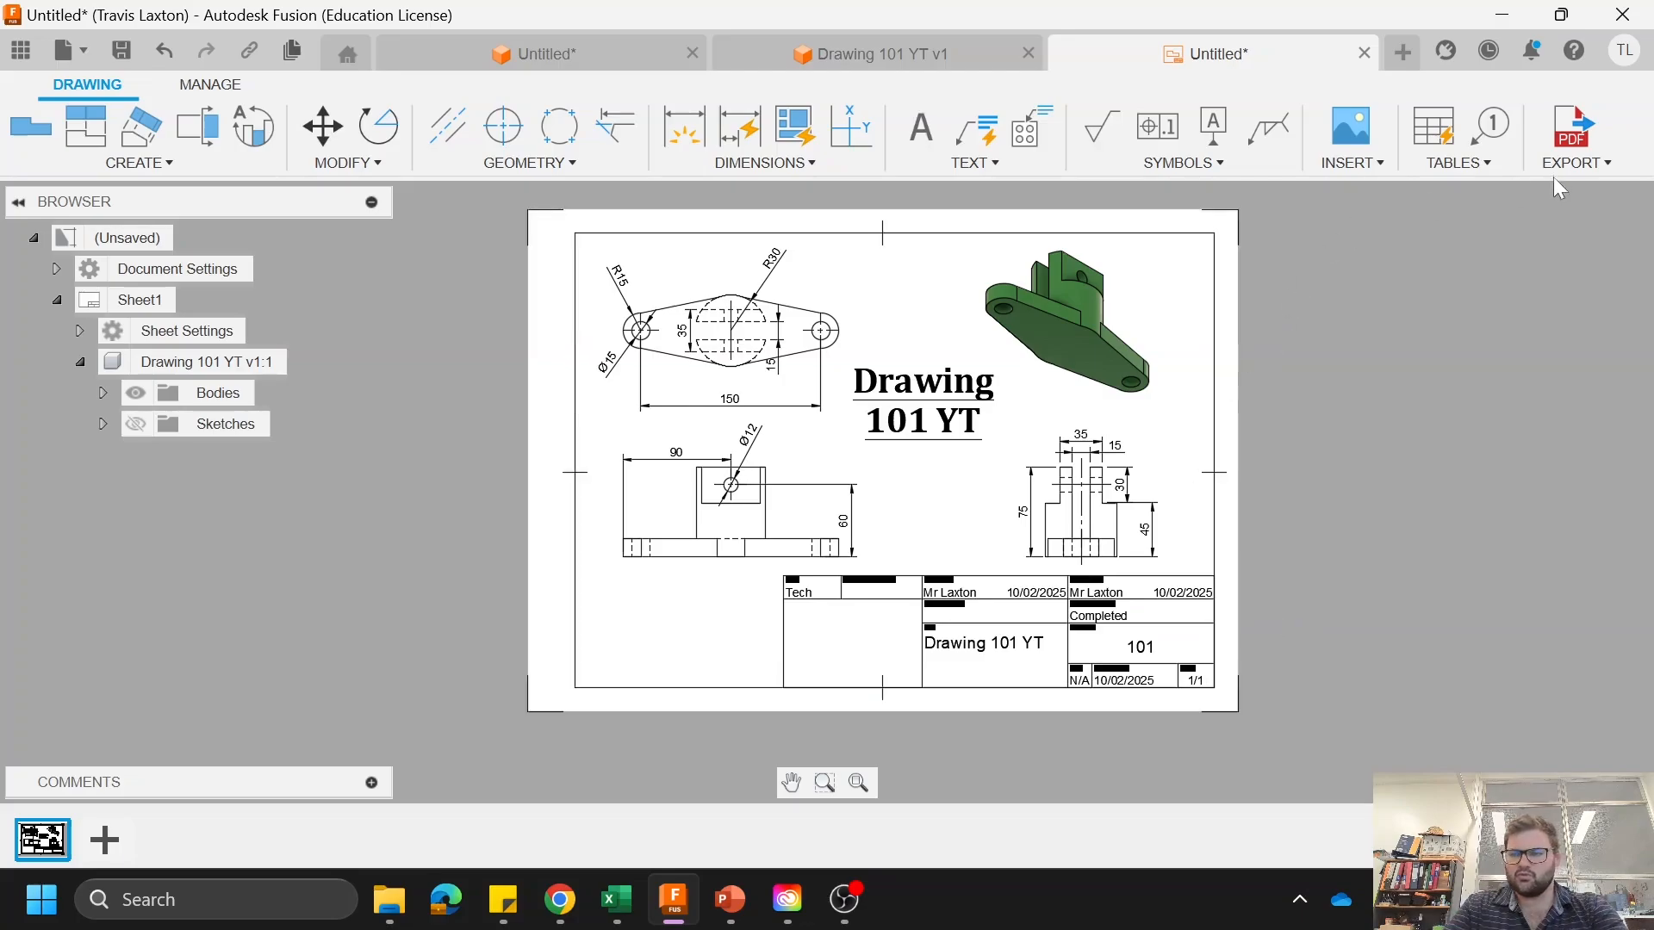
{"action": "left_click", "coordinate": [1569, 154]}
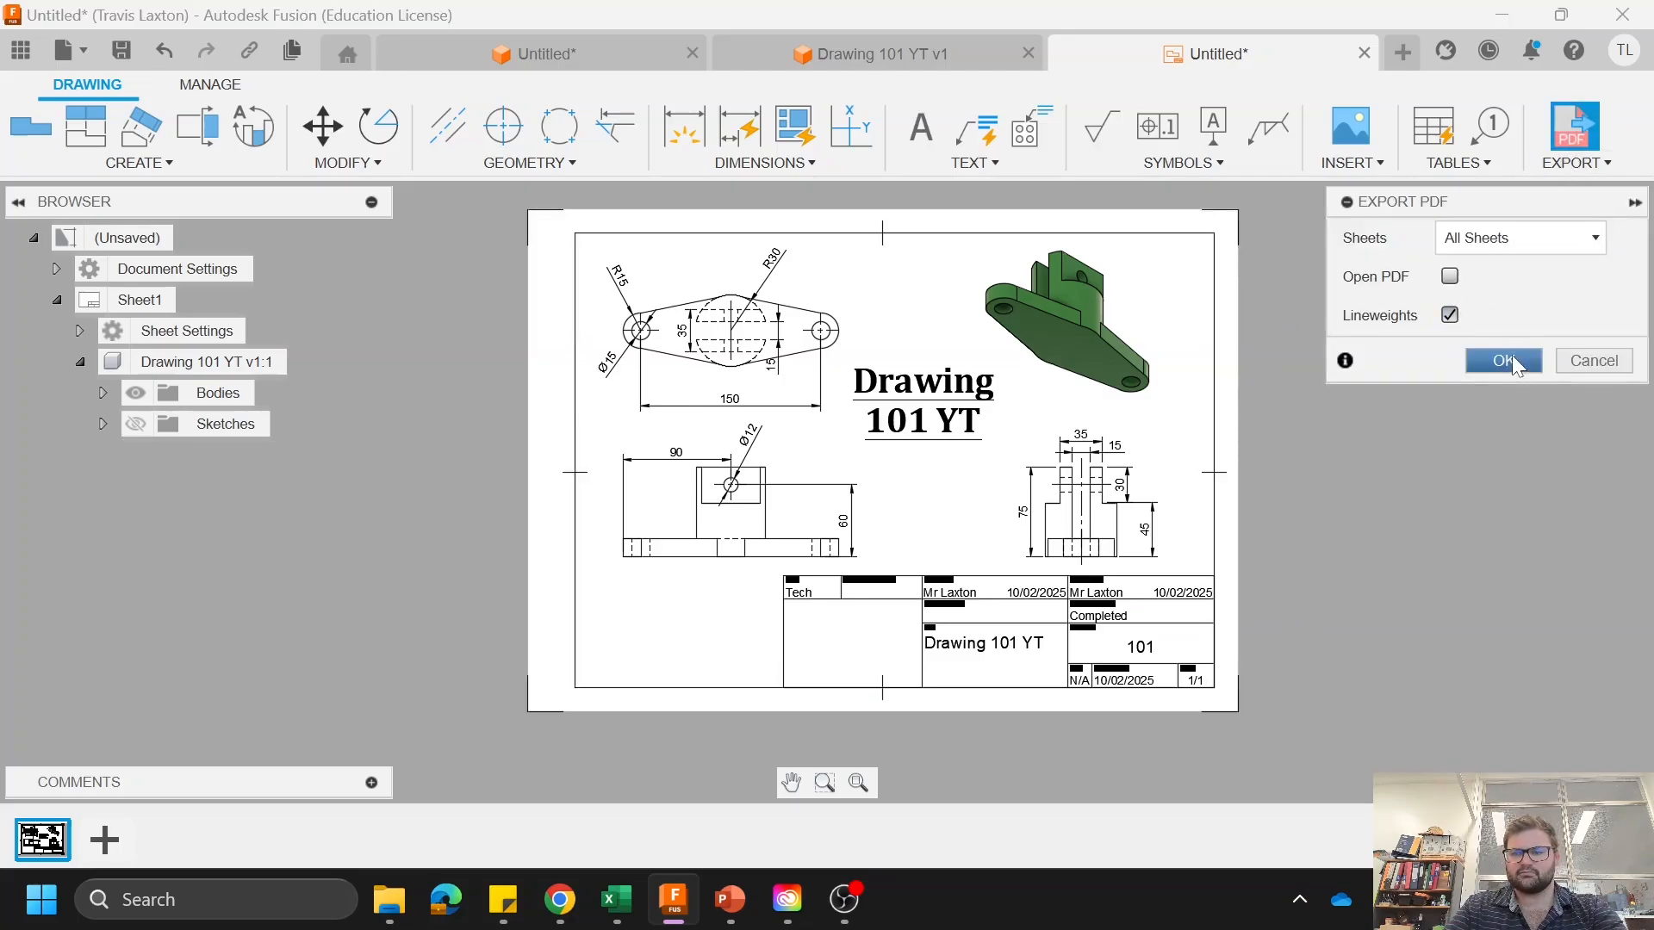
{"action": "key", "text": "Return"}
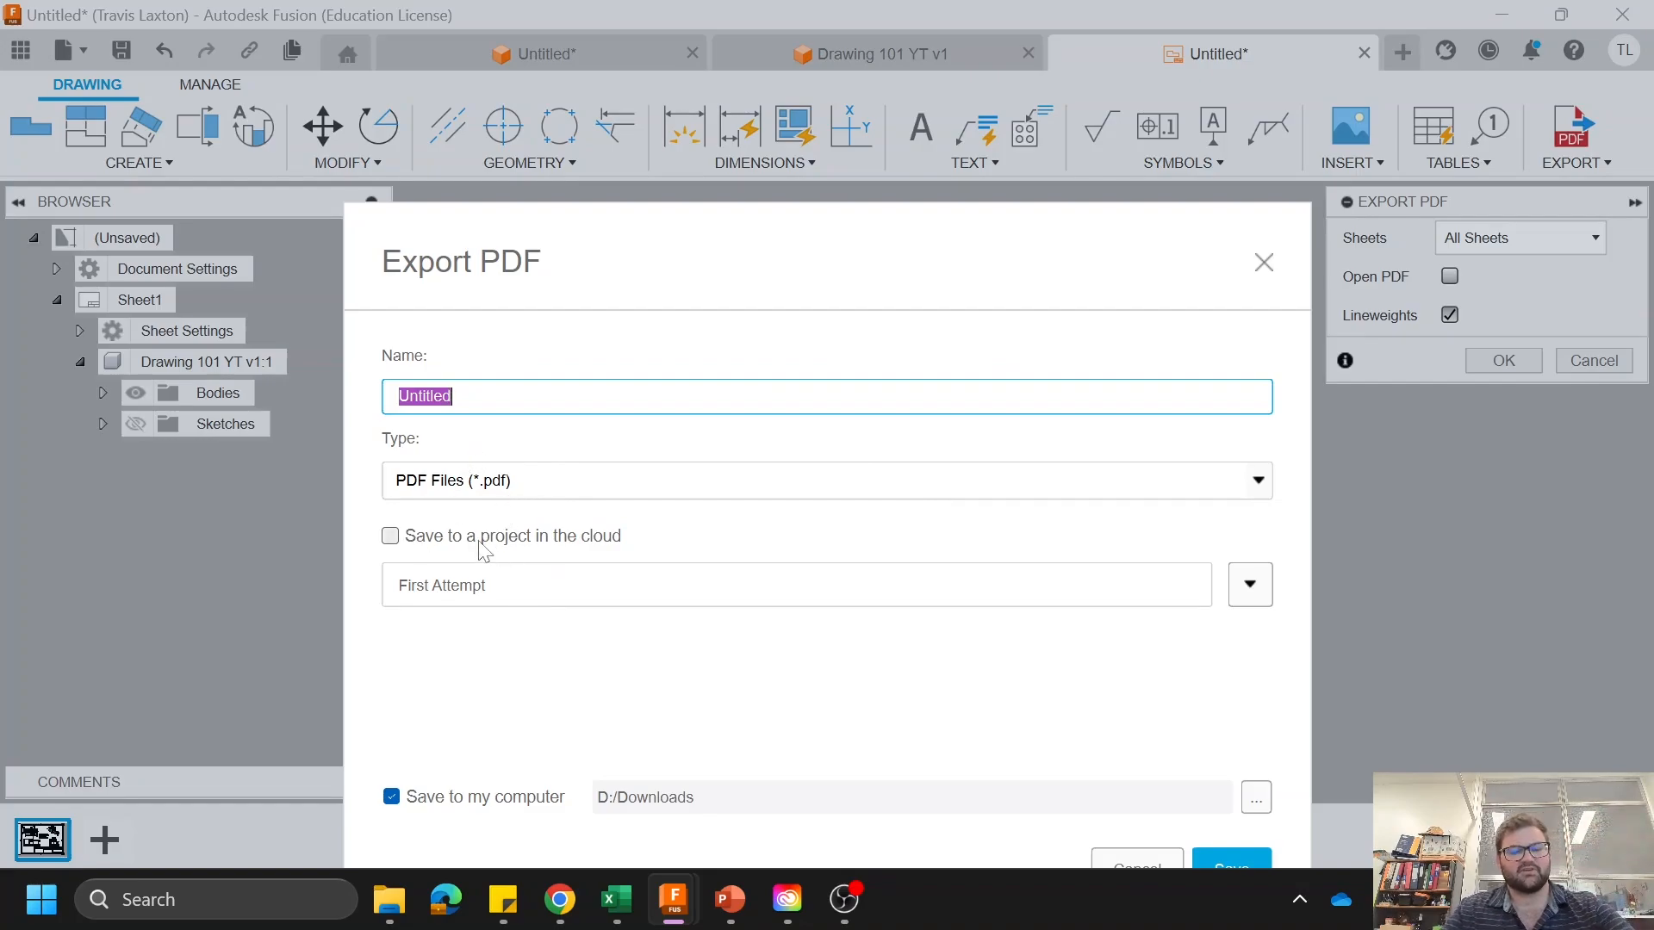
{"action": "type", "text": "Drawing 101 YT"}
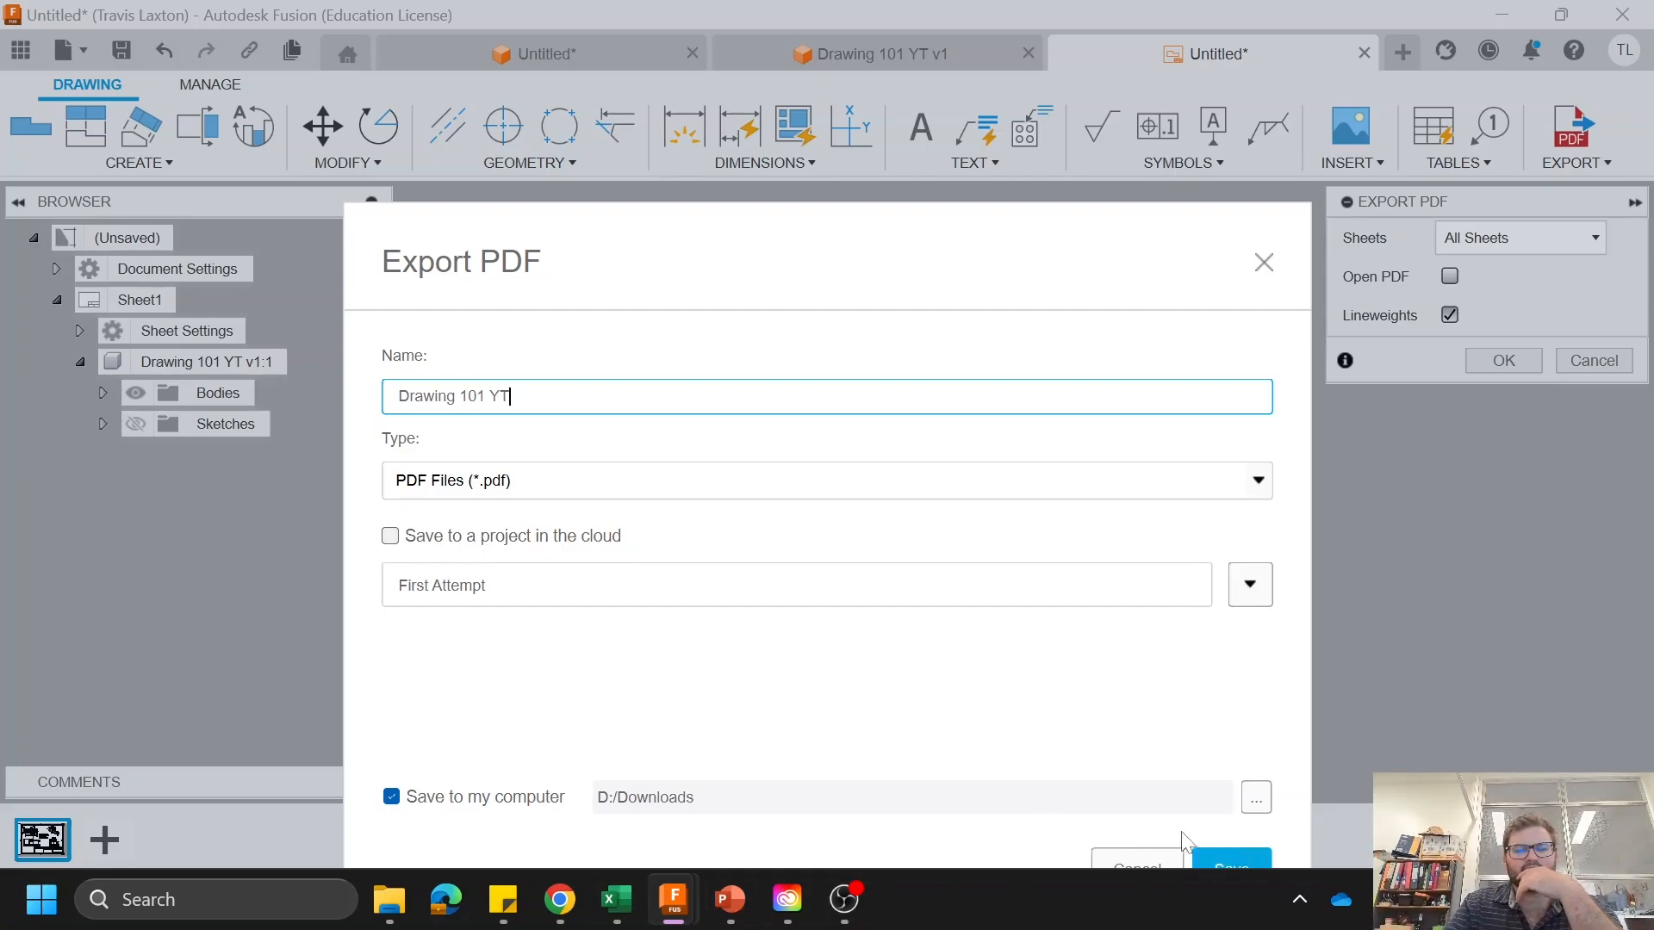
{"action": "left_click", "coordinate": [1230, 856]}
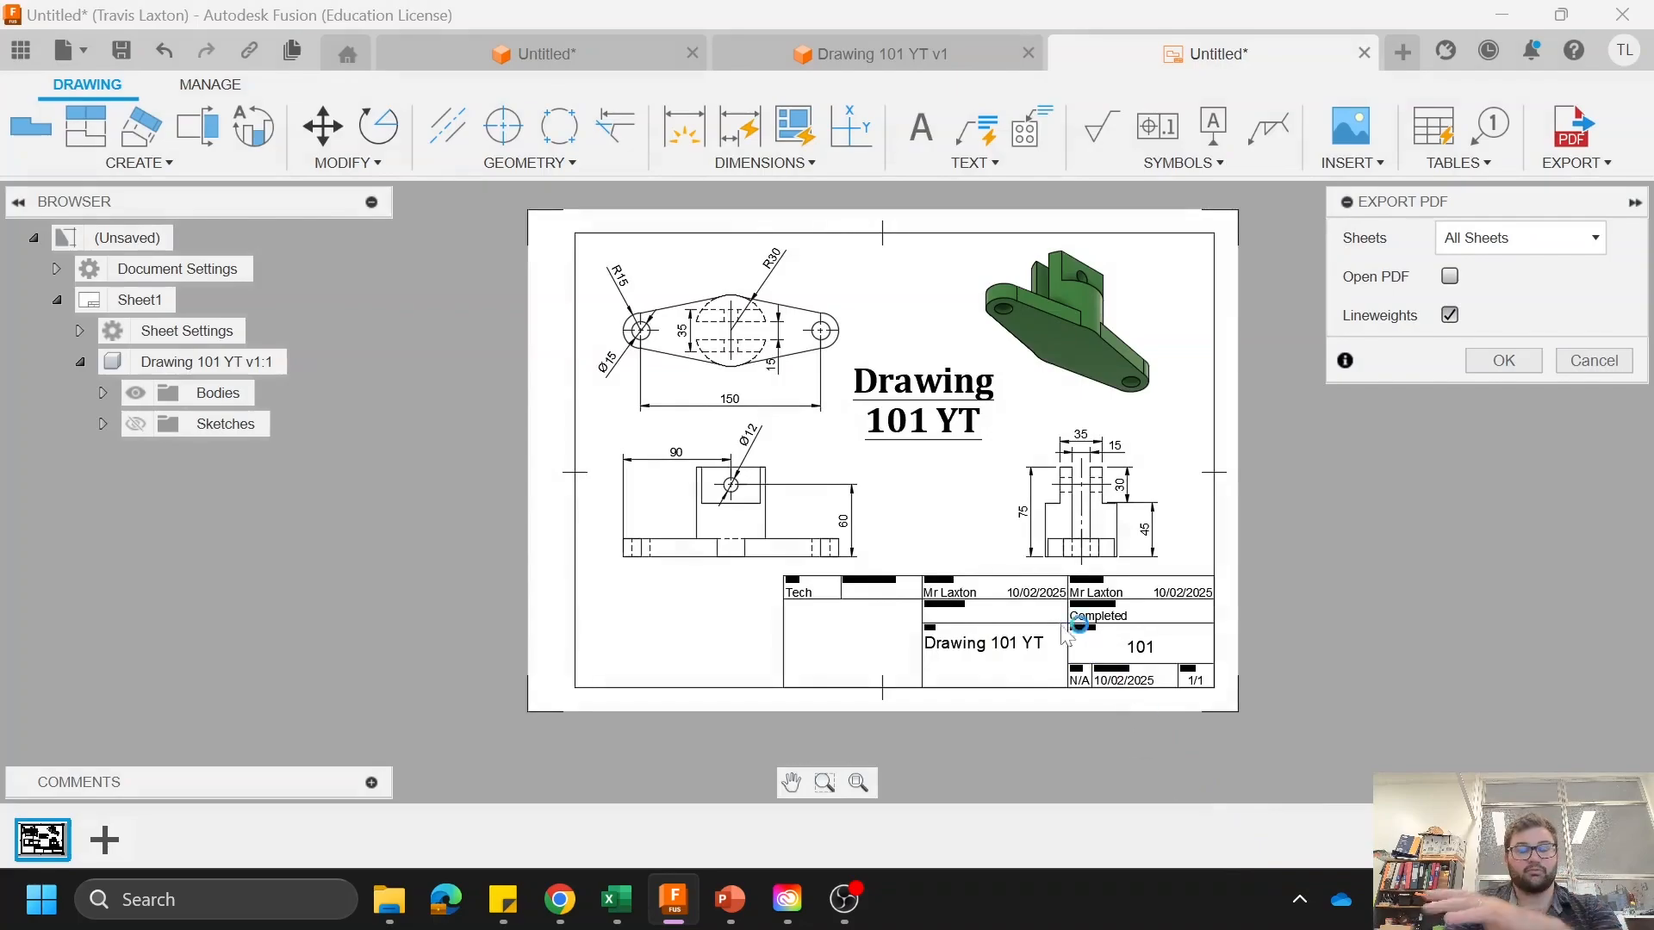